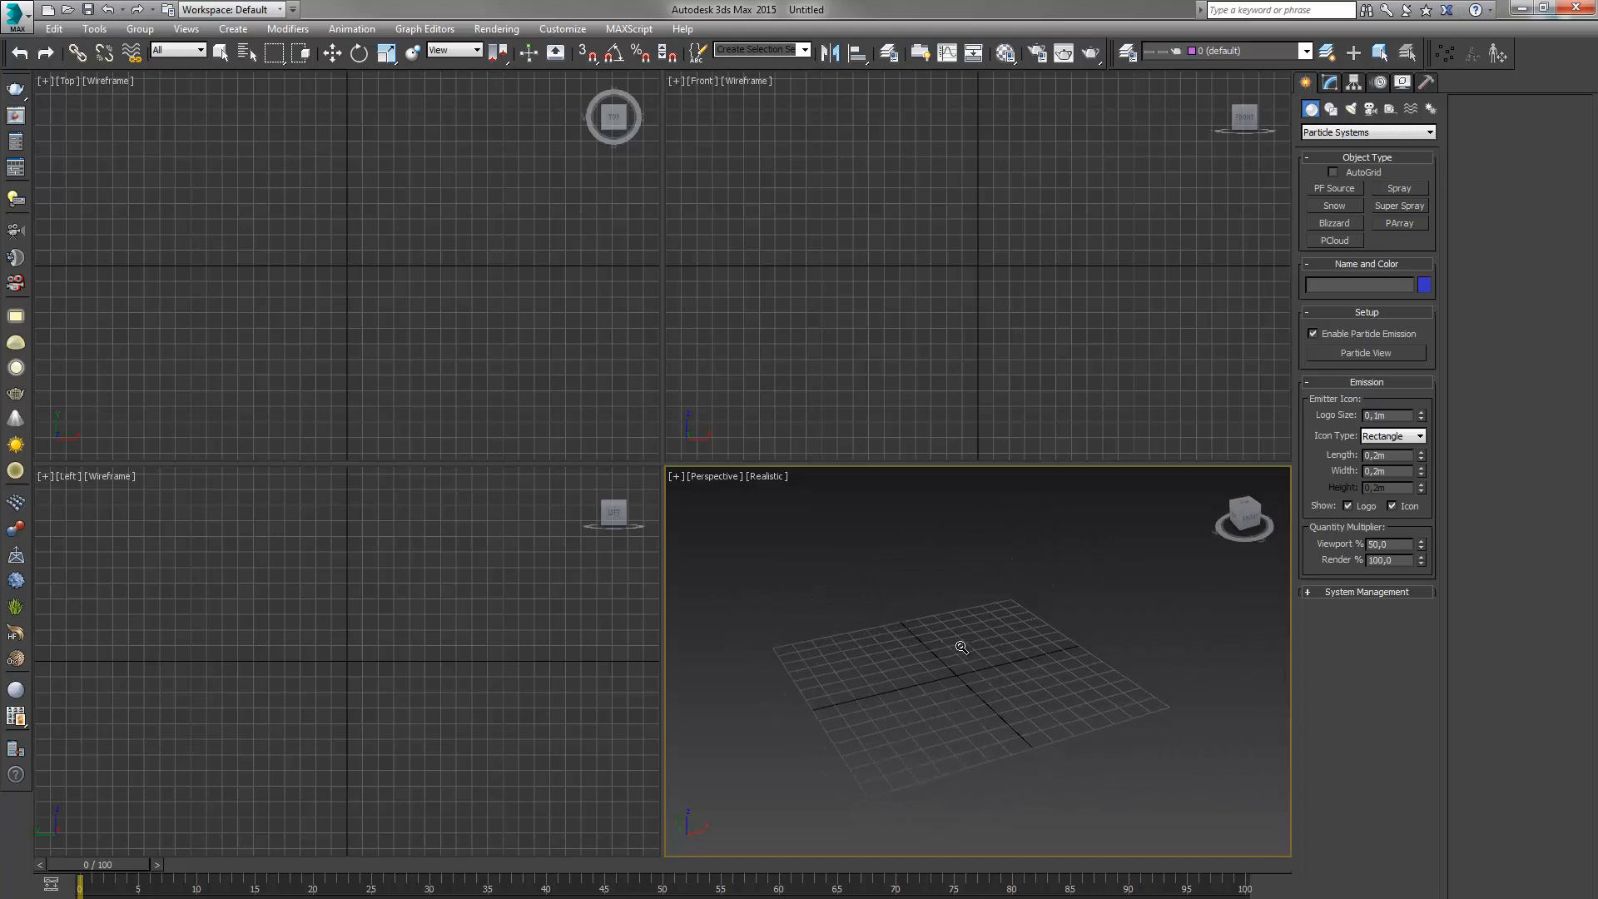
Create a PF Source about 1.5 m long and 1.4 m wide over the perspective grid, with a Box emitter icon
{"action": "left_click", "coordinate": [1333, 188]}
{"action": "left_click_drag", "start_coordinate": [788, 642], "coordinate": [1189, 705]}
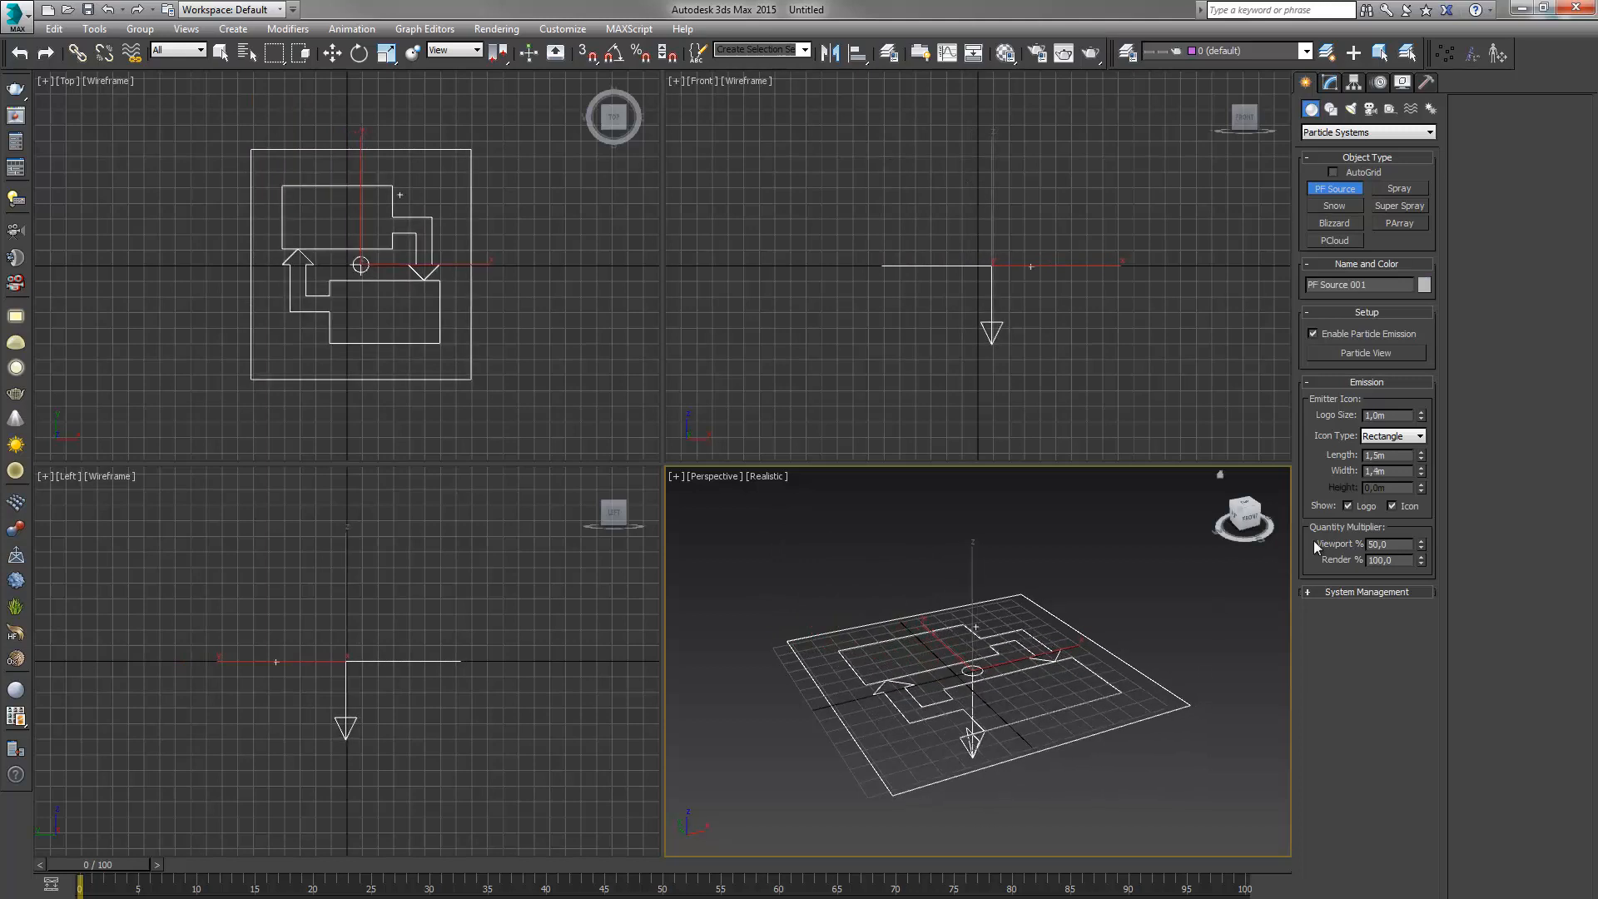
{"action": "left_click", "coordinate": [1381, 438]}
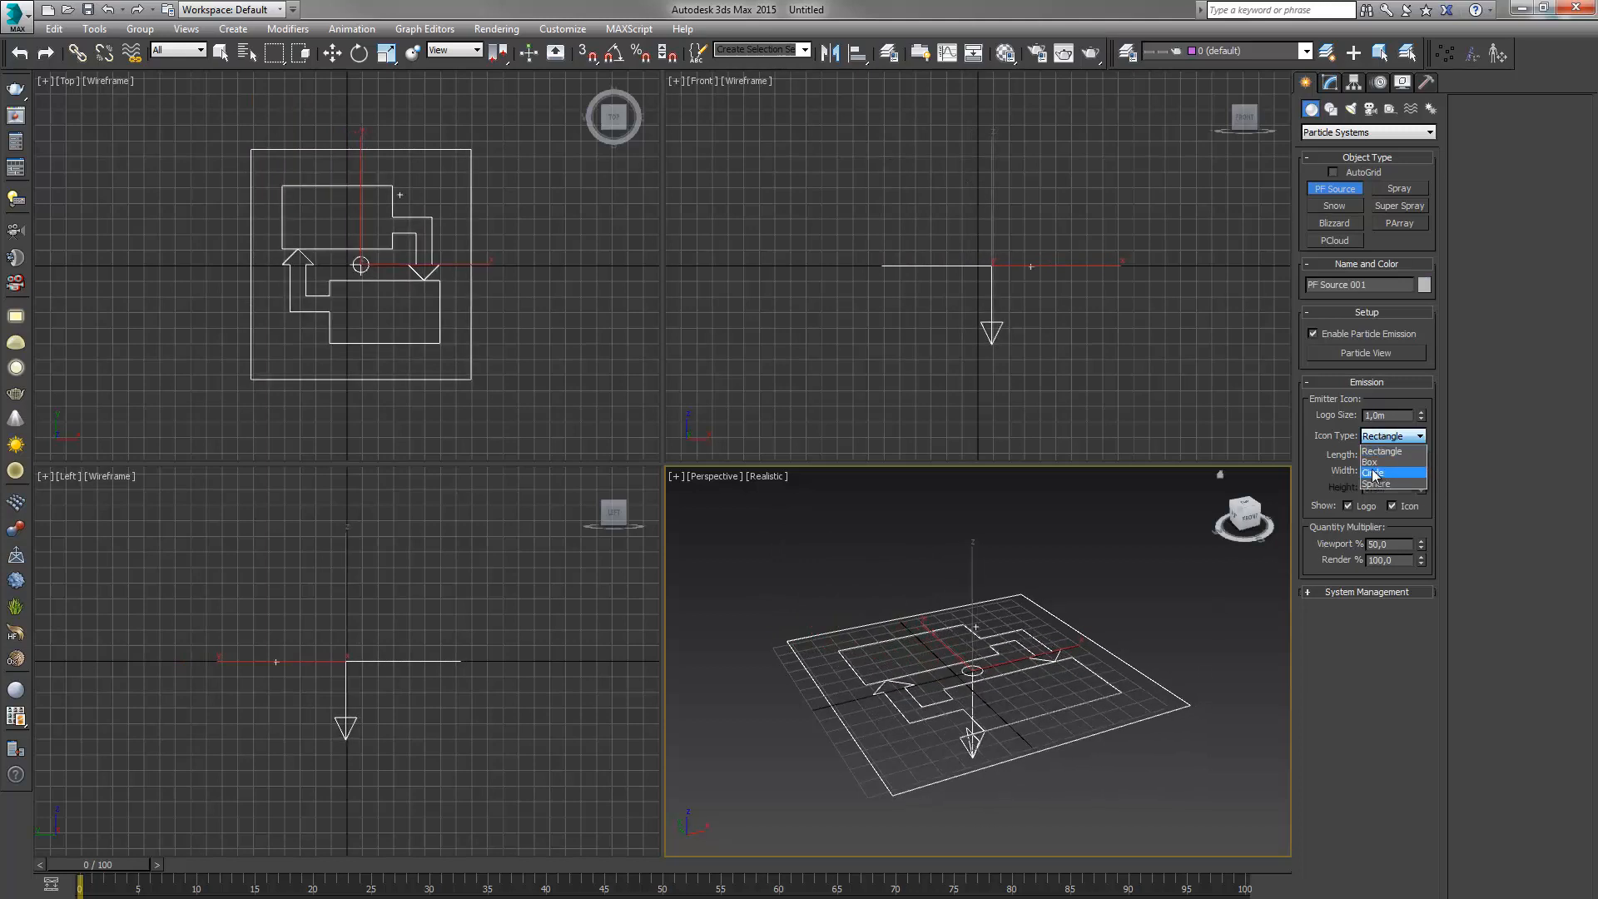
{"action": "left_click", "coordinate": [1369, 461]}
{"action": "left_click", "coordinate": [1330, 82]}
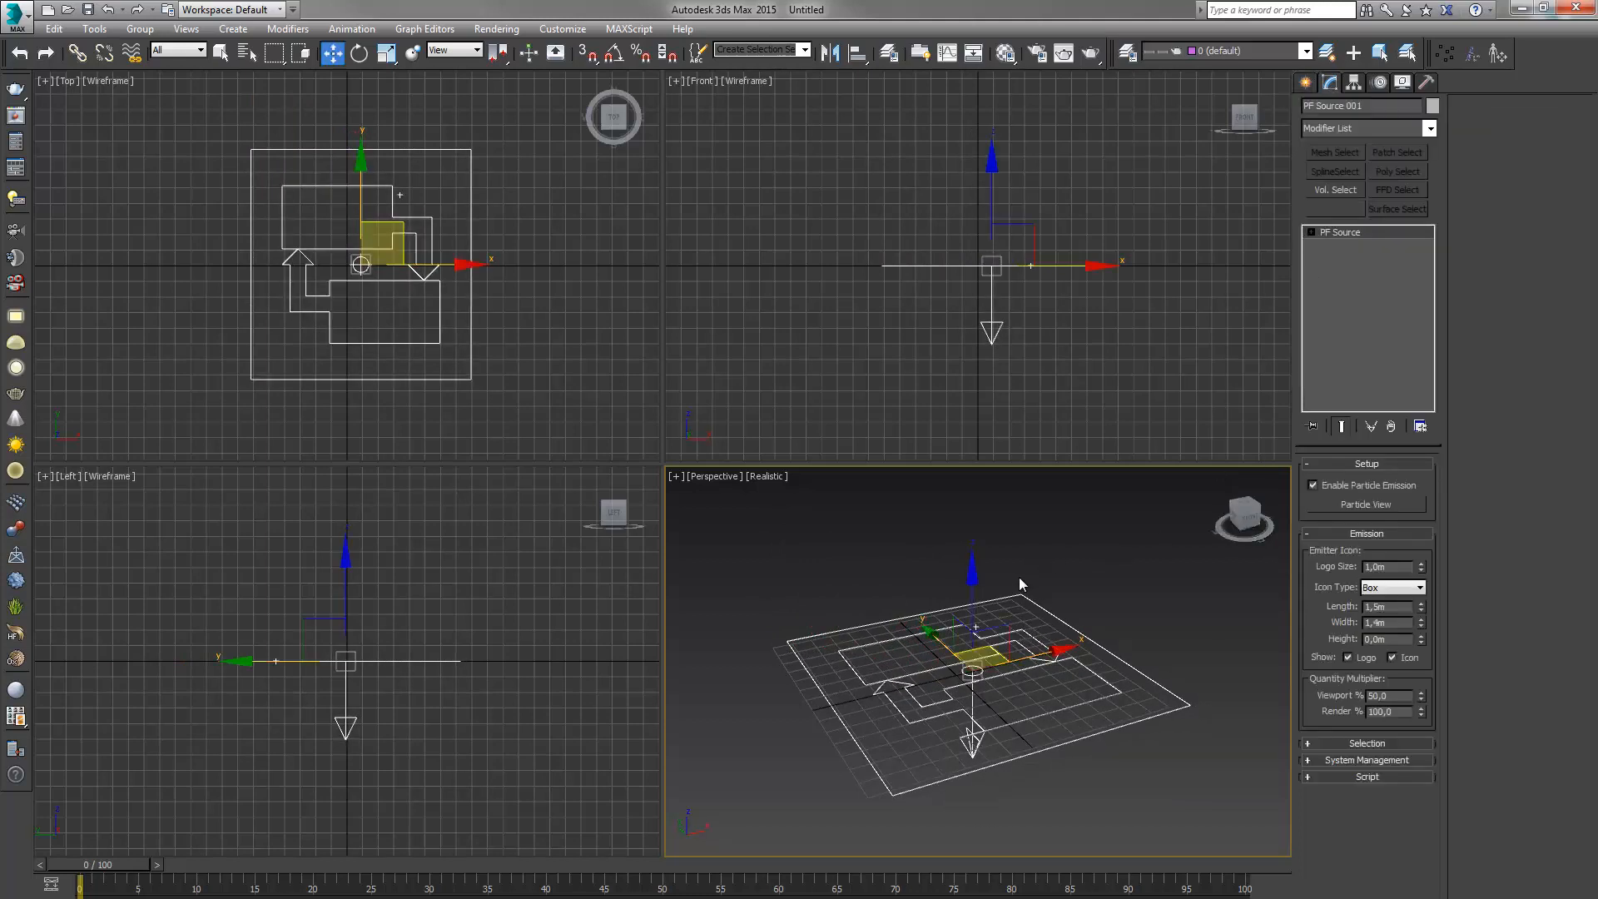
Raise the box emitter's height to about 0.3 m and move the emitter up above the grid
{"action": "mouse_move", "coordinate": [1040, 576]}
{"action": "middle_mouse_down"}
{"action": "mouse_move", "coordinate": [975, 564]}
{"action": "mouse_move", "coordinate": [1049, 580]}
{"action": "middle_mouse_up"}
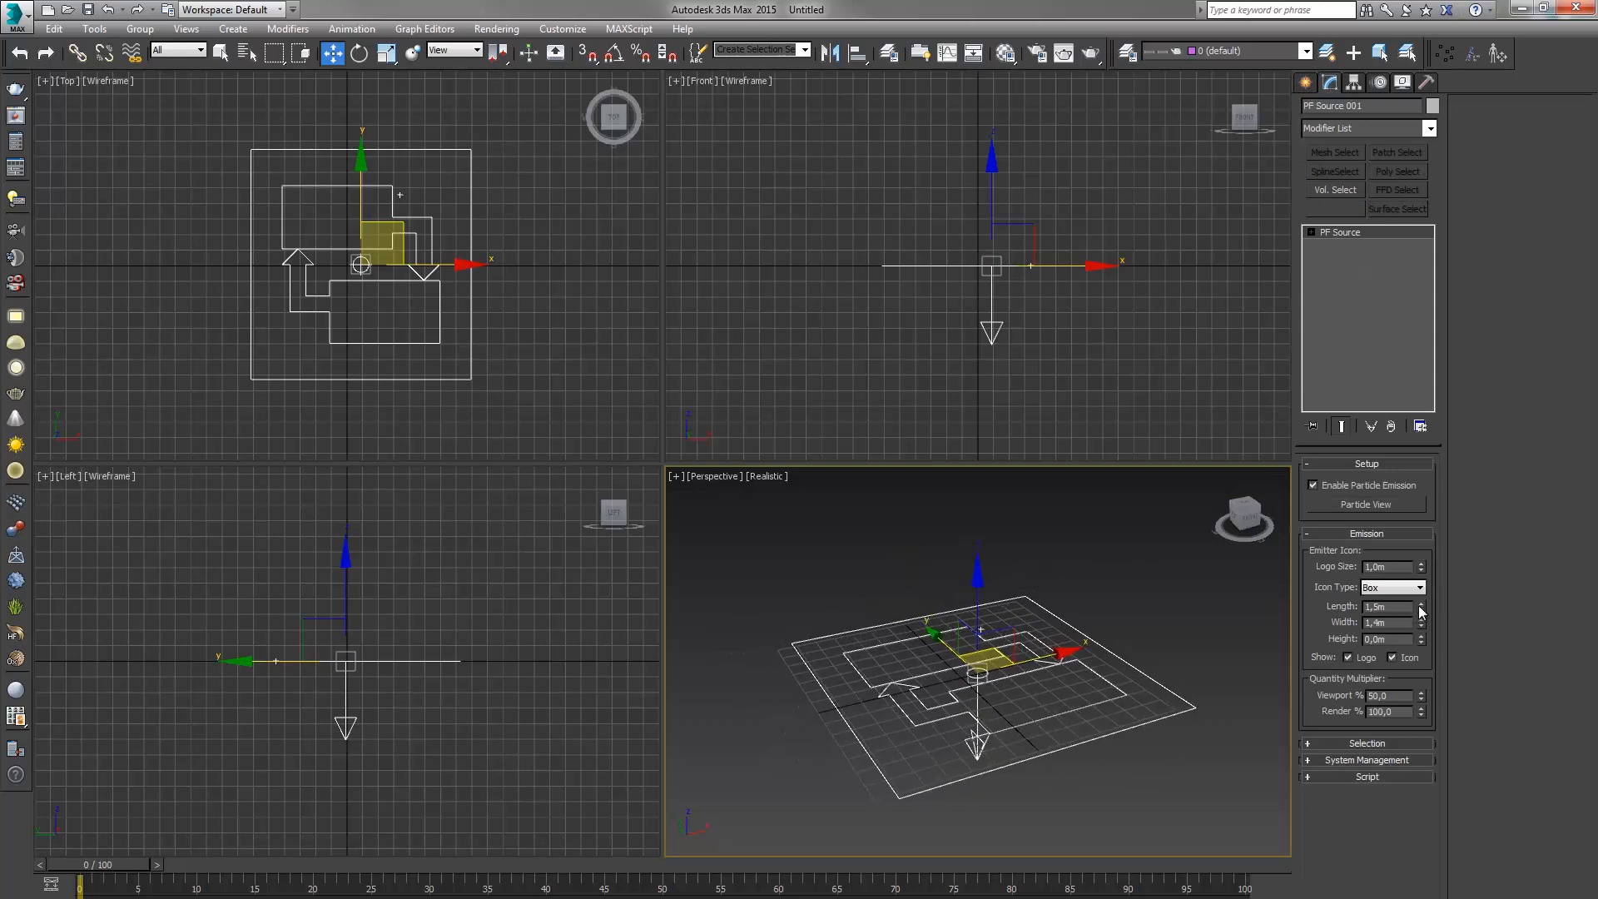
{"action": "left_click_drag", "start_coordinate": [1420, 637], "coordinate": [1399, 593]}
{"action": "left_click_drag", "start_coordinate": [972, 589], "coordinate": [972, 641]}
{"action": "middle_click_drag", "start_coordinate": [972, 637], "coordinate": [1079, 645]}
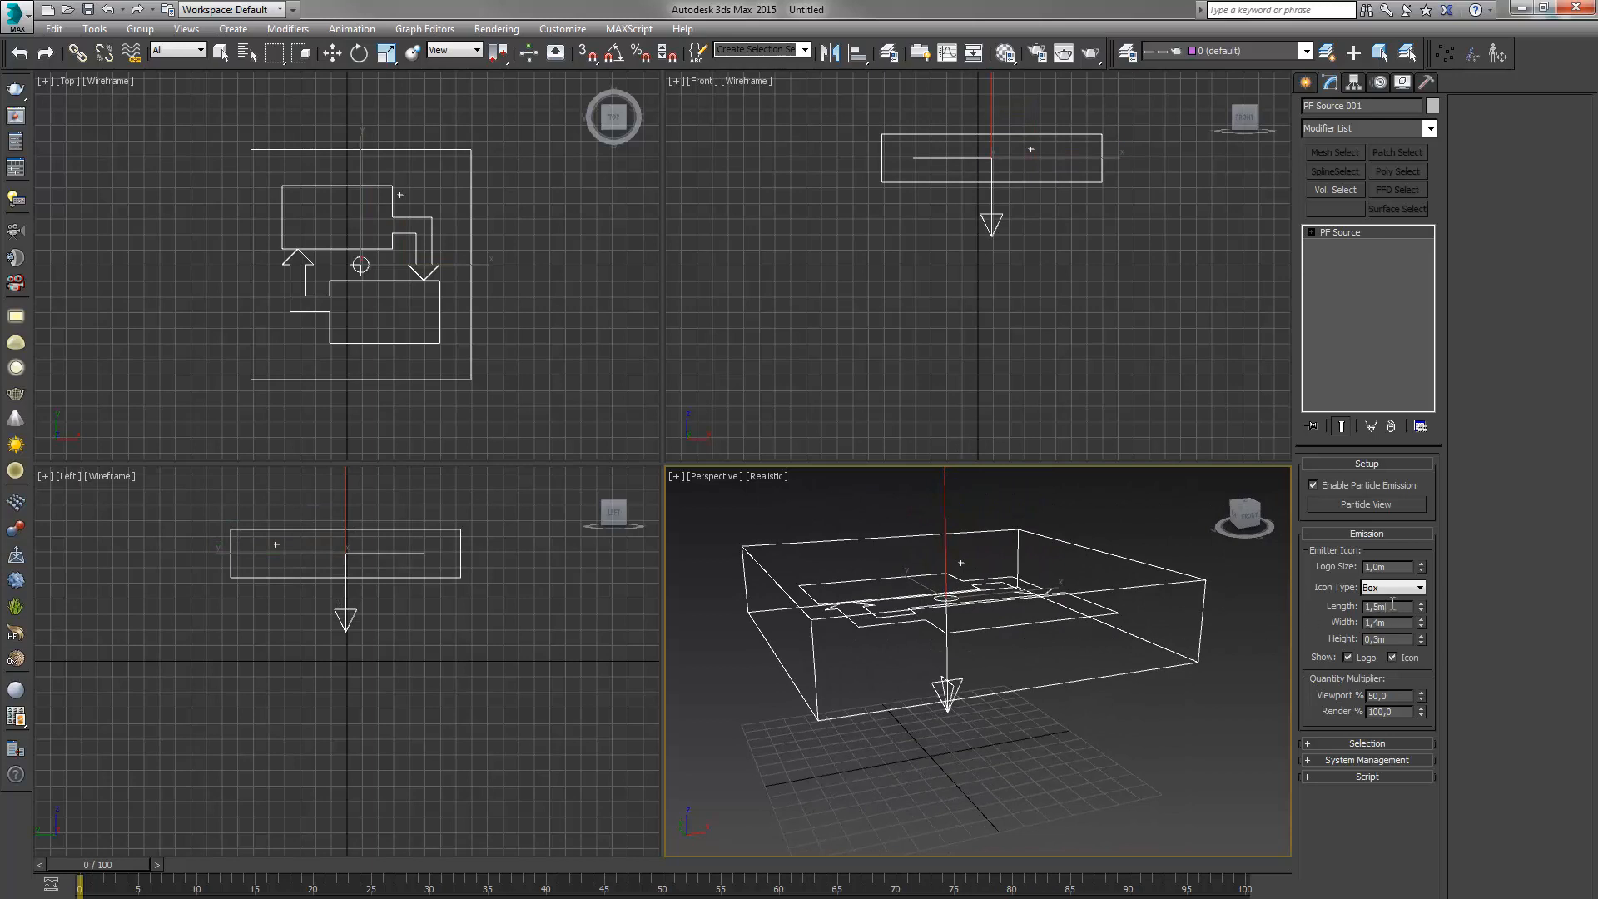
Set the emitter icon to 10 m length, 10 m width and 1 m height
{"action": "type", "text": "10"}
{"action": "key", "text": "Tab"}
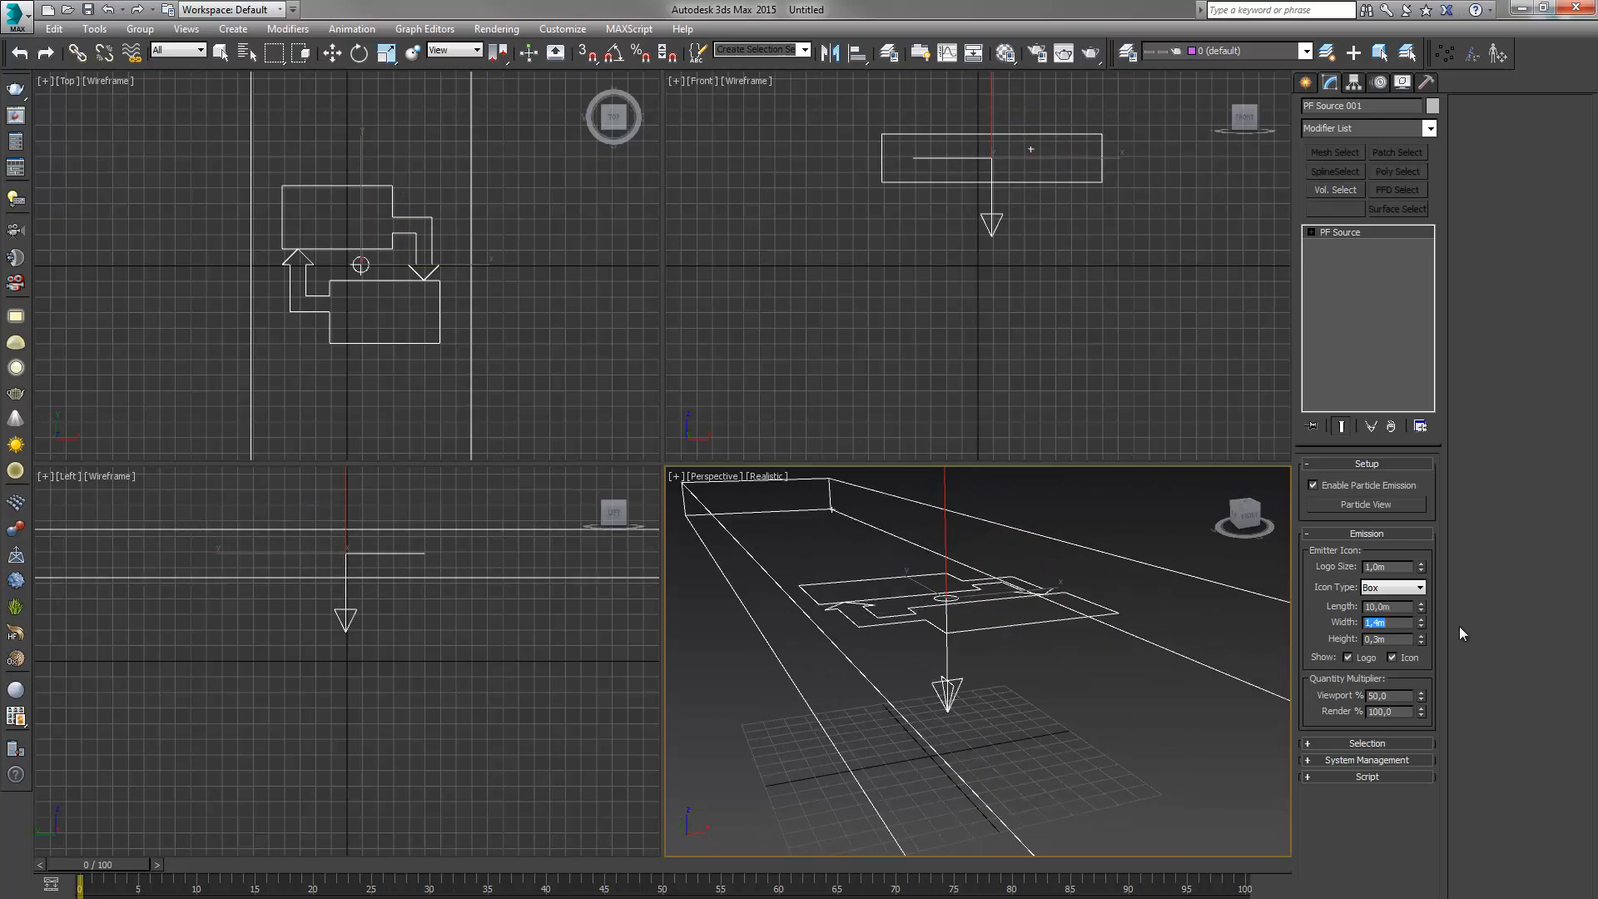
{"action": "type", "text": "10"}
{"action": "key", "text": "Tab"}
{"action": "type", "text": "1"}
{"action": "key", "text": "Return"}
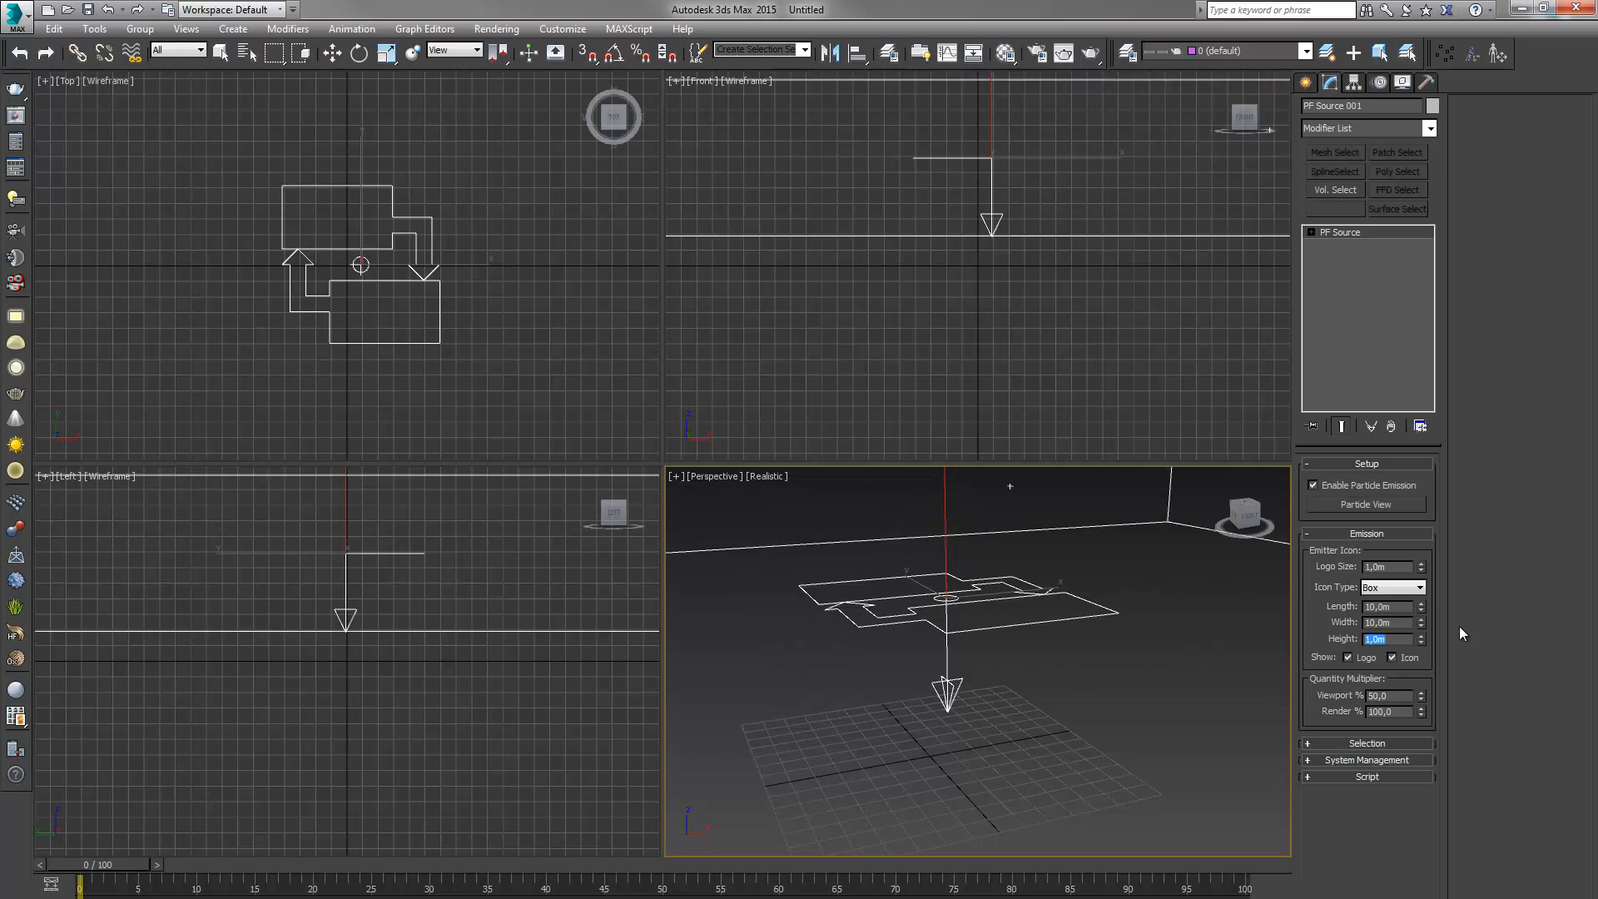
{"action": "scroll", "coordinate": [951, 591], "scroll_direction": "up", "scroll_amount": 4}
{"action": "scroll", "coordinate": [951, 597], "scroll_direction": "up", "scroll_amount": 3}
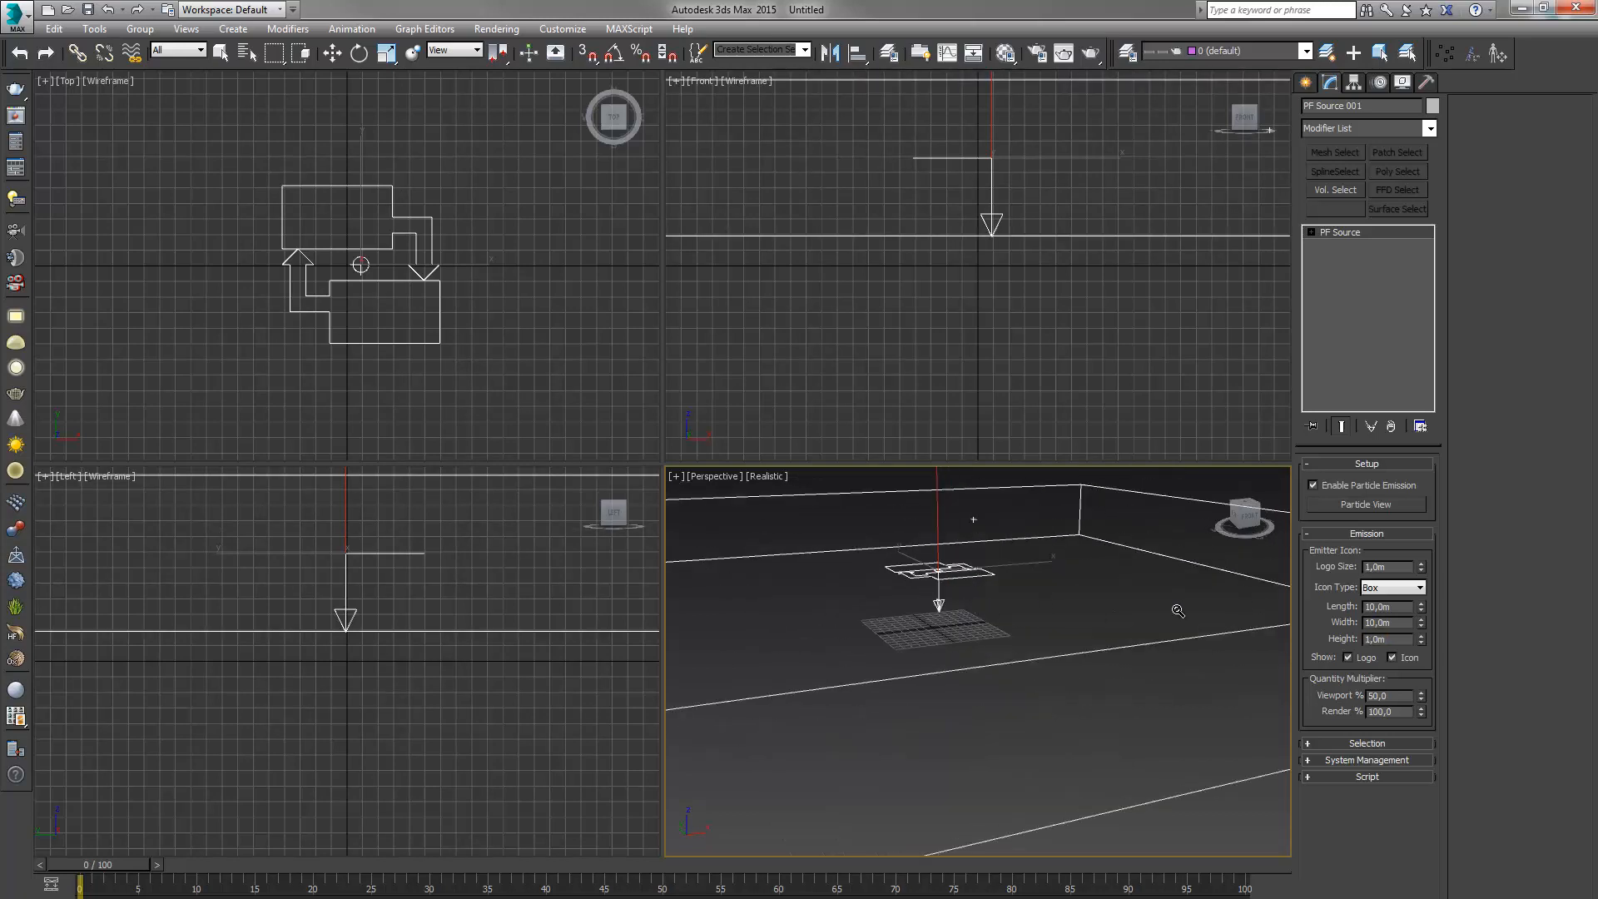
Set the emitter icon to 2 m length, 2 m width and 1 m height
{"action": "type", "text": "2"}
{"action": "key", "text": "Tab"}
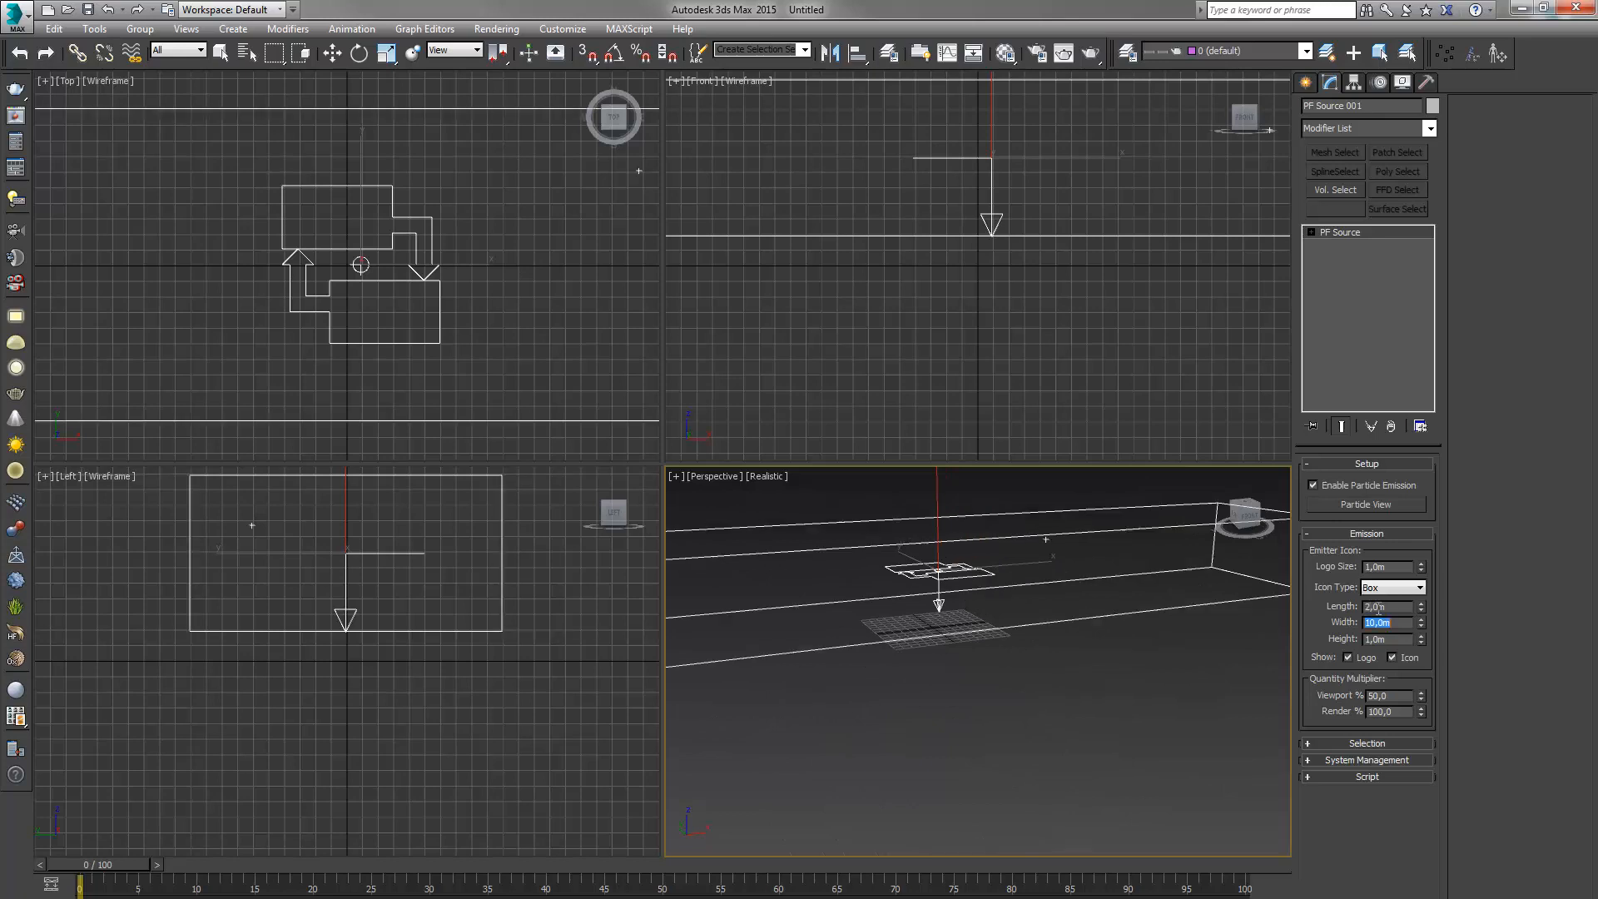
{"action": "type", "text": "2"}
{"action": "key", "text": "Tab"}
{"action": "type", "text": "2"}
{"action": "key", "text": "Return"}
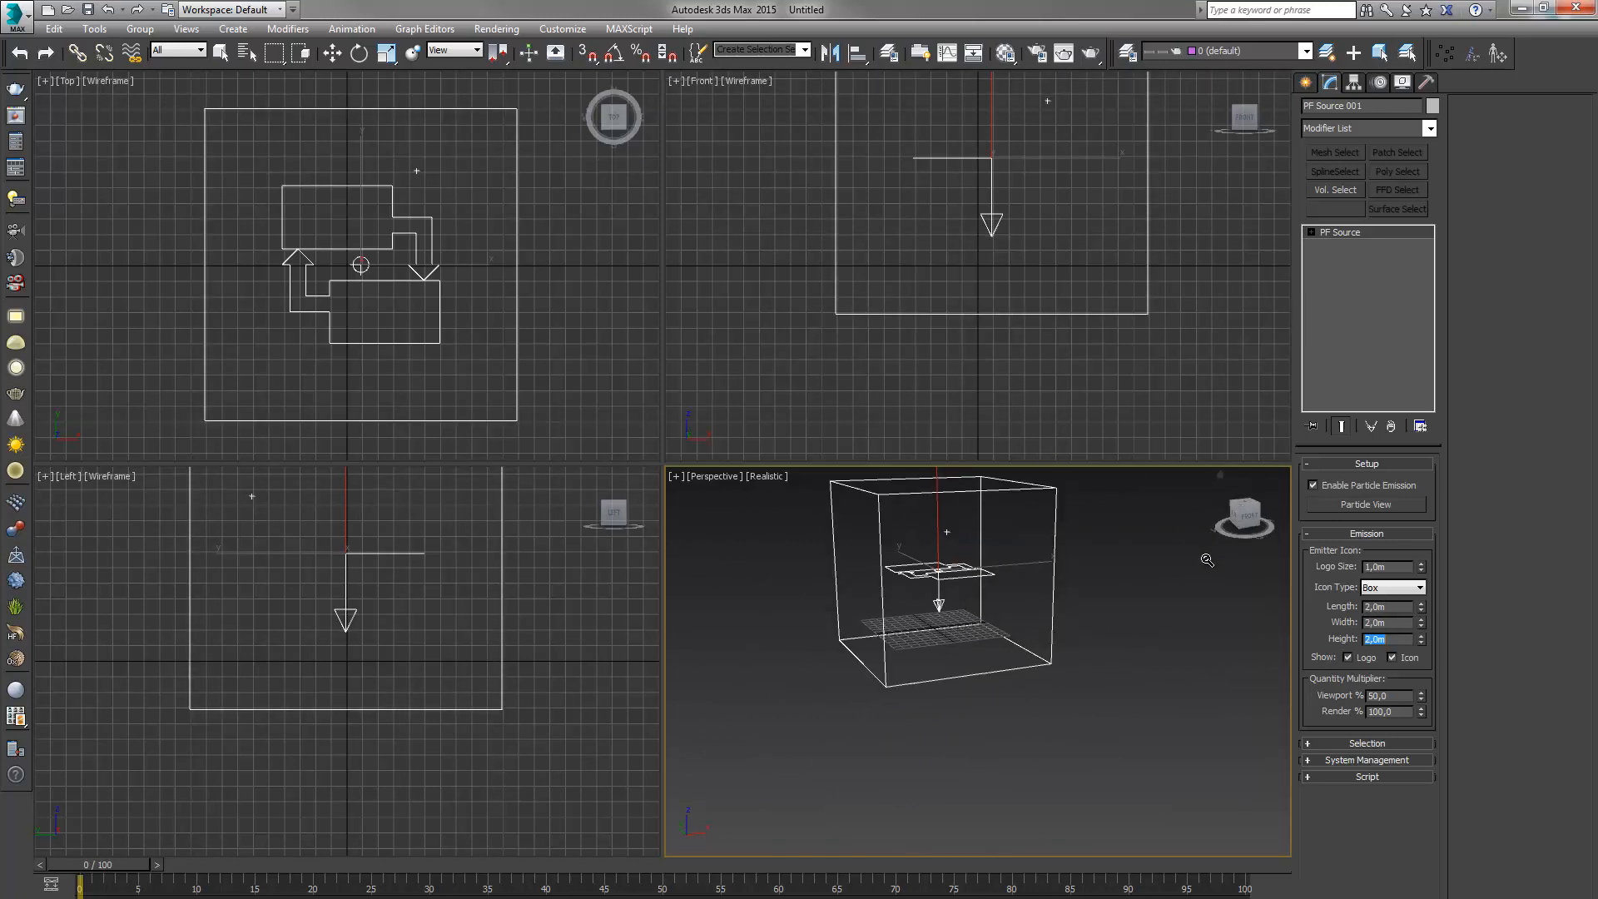
{"action": "type", "text": "1"}
{"action": "key", "text": "Return"}
{"action": "scroll", "coordinate": [922, 659], "scroll_direction": "down", "scroll_amount": 2}
{"action": "scroll", "coordinate": [922, 659], "scroll_direction": "up", "scroll_amount": 5}
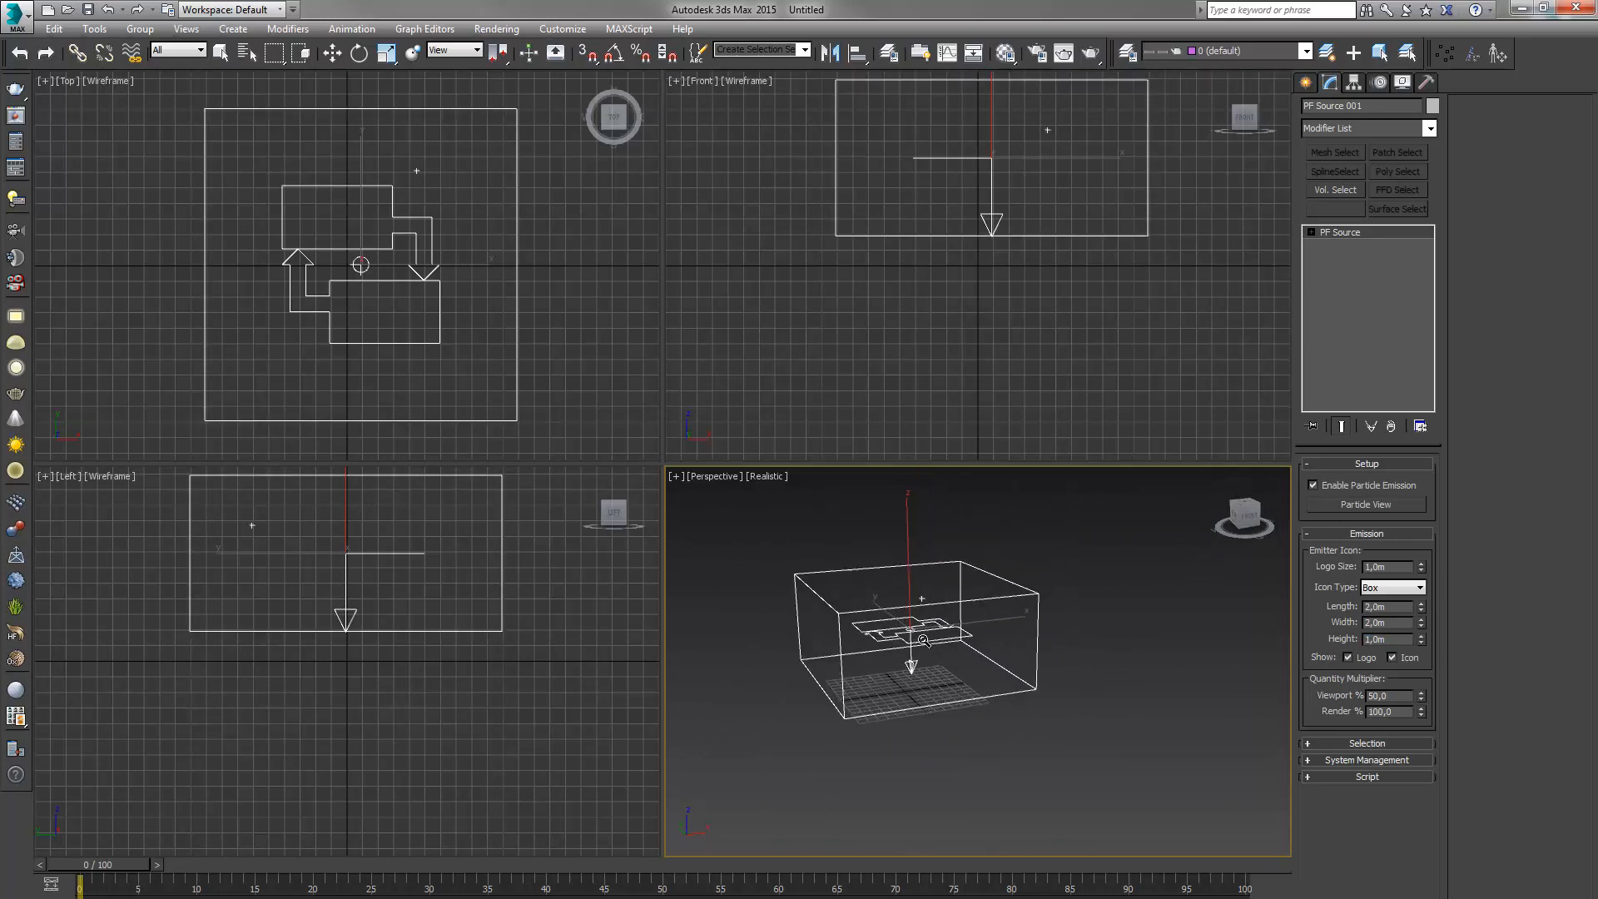
Maximize the Perspective viewport and open Particle View for the particle source
{"action": "key", "text": "alt+w"}
{"action": "middle_click_drag", "start_coordinate": [789, 555], "coordinate": [885, 592]}
{"action": "scroll", "coordinate": [824, 542], "scroll_direction": "up", "scroll_amount": 2}
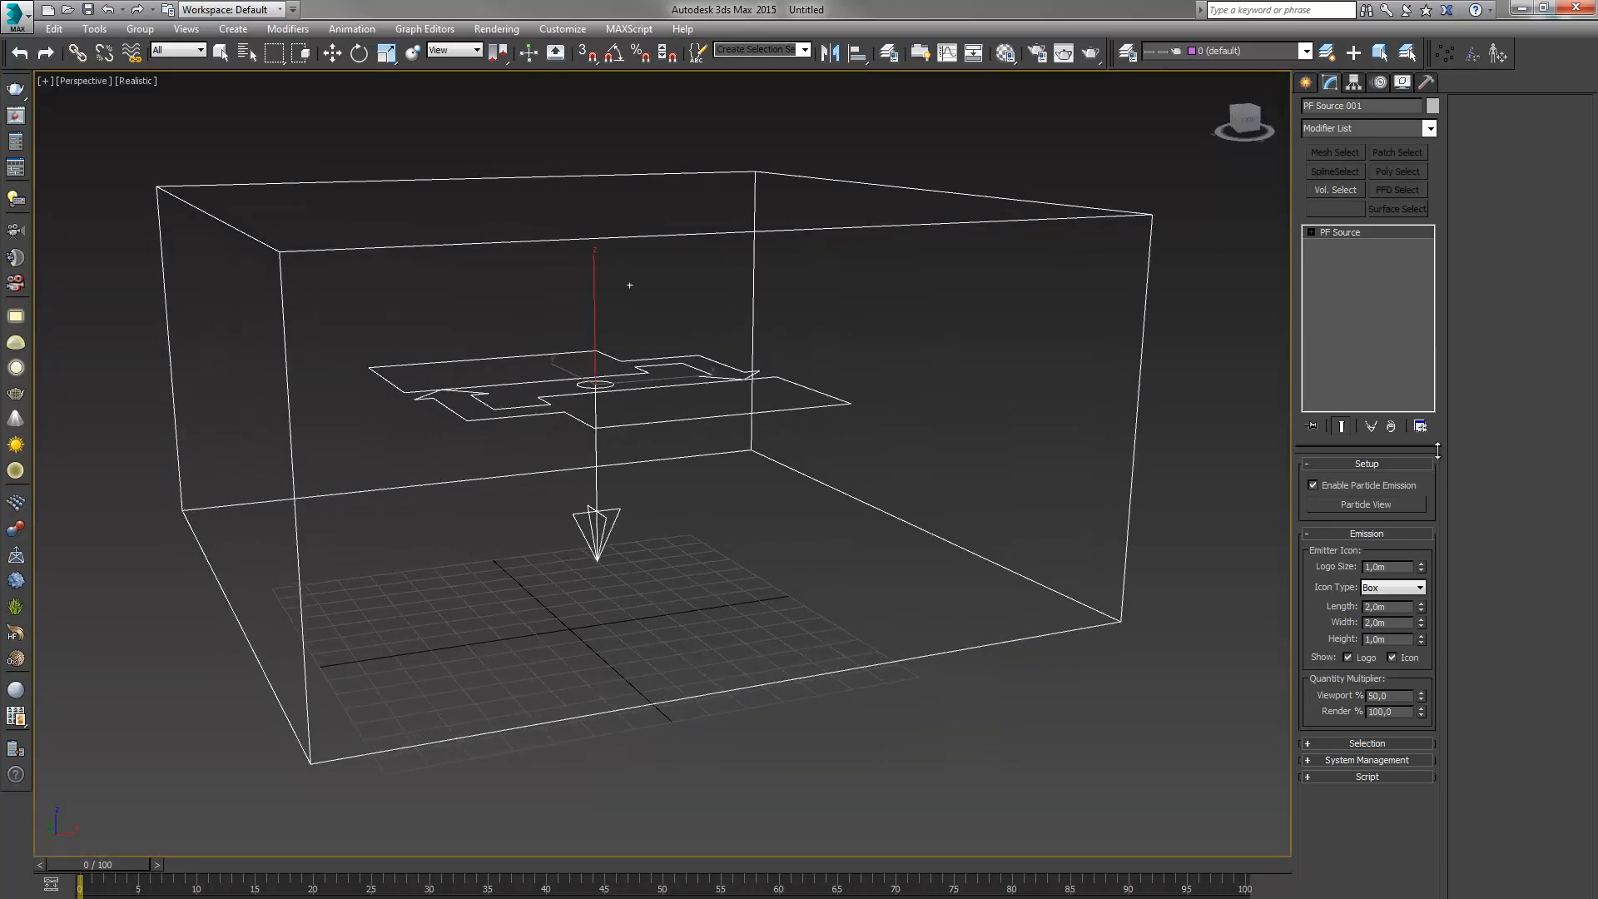
{"action": "left_click", "coordinate": [1390, 505]}
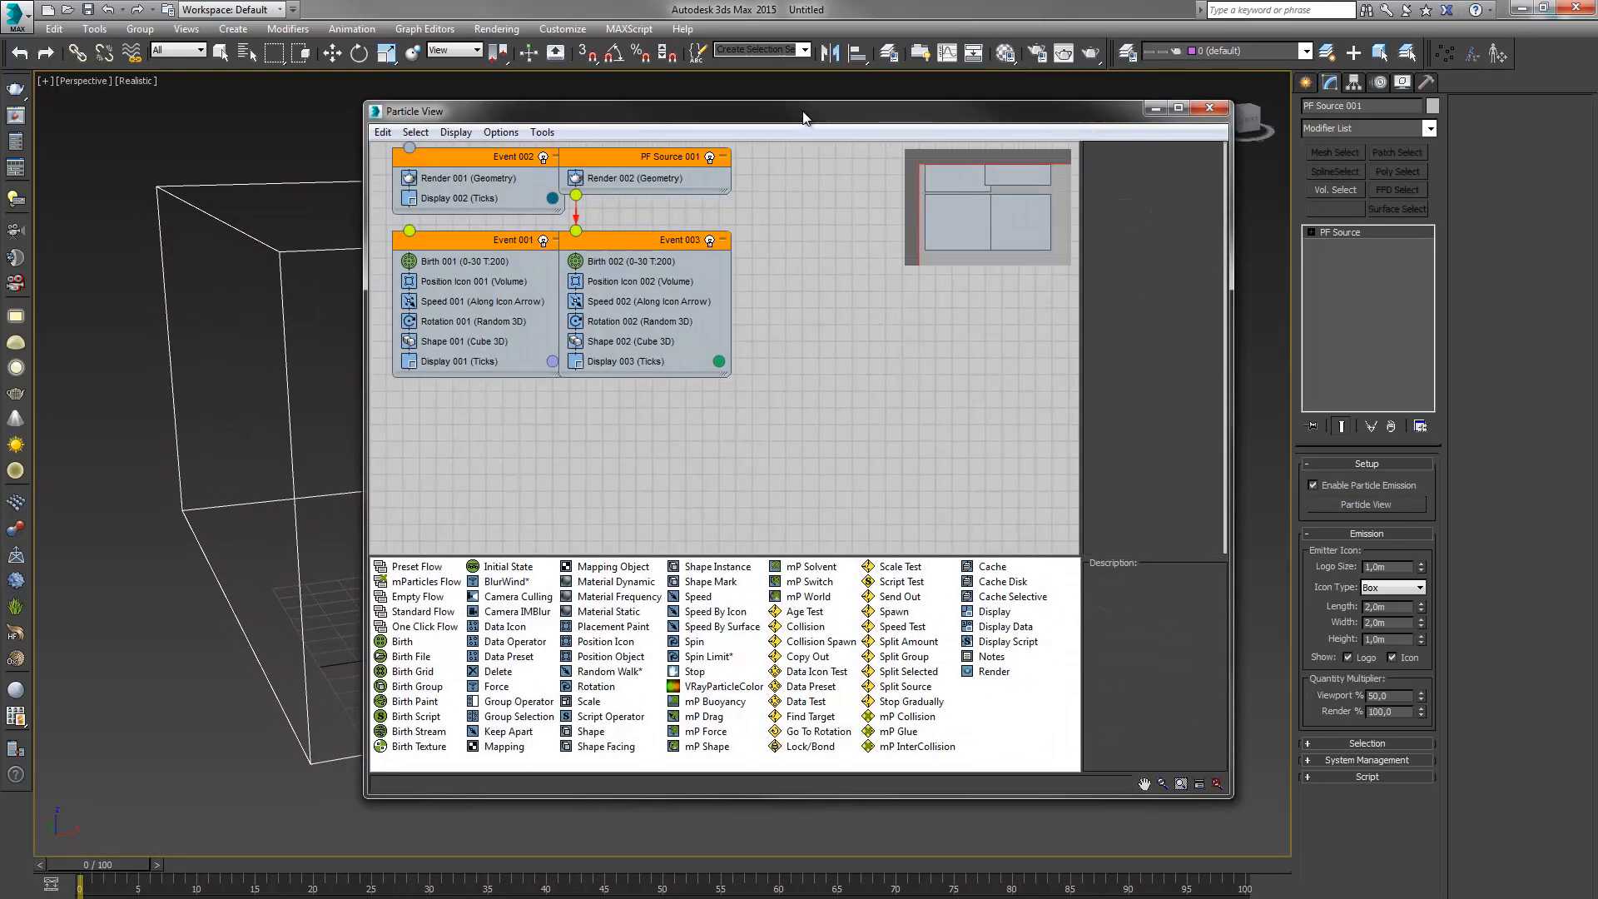
{"action": "left_click_drag", "start_coordinate": [803, 118], "coordinate": [922, 147]}
{"action": "middle_click_drag", "start_coordinate": [914, 279], "coordinate": [1032, 383]}
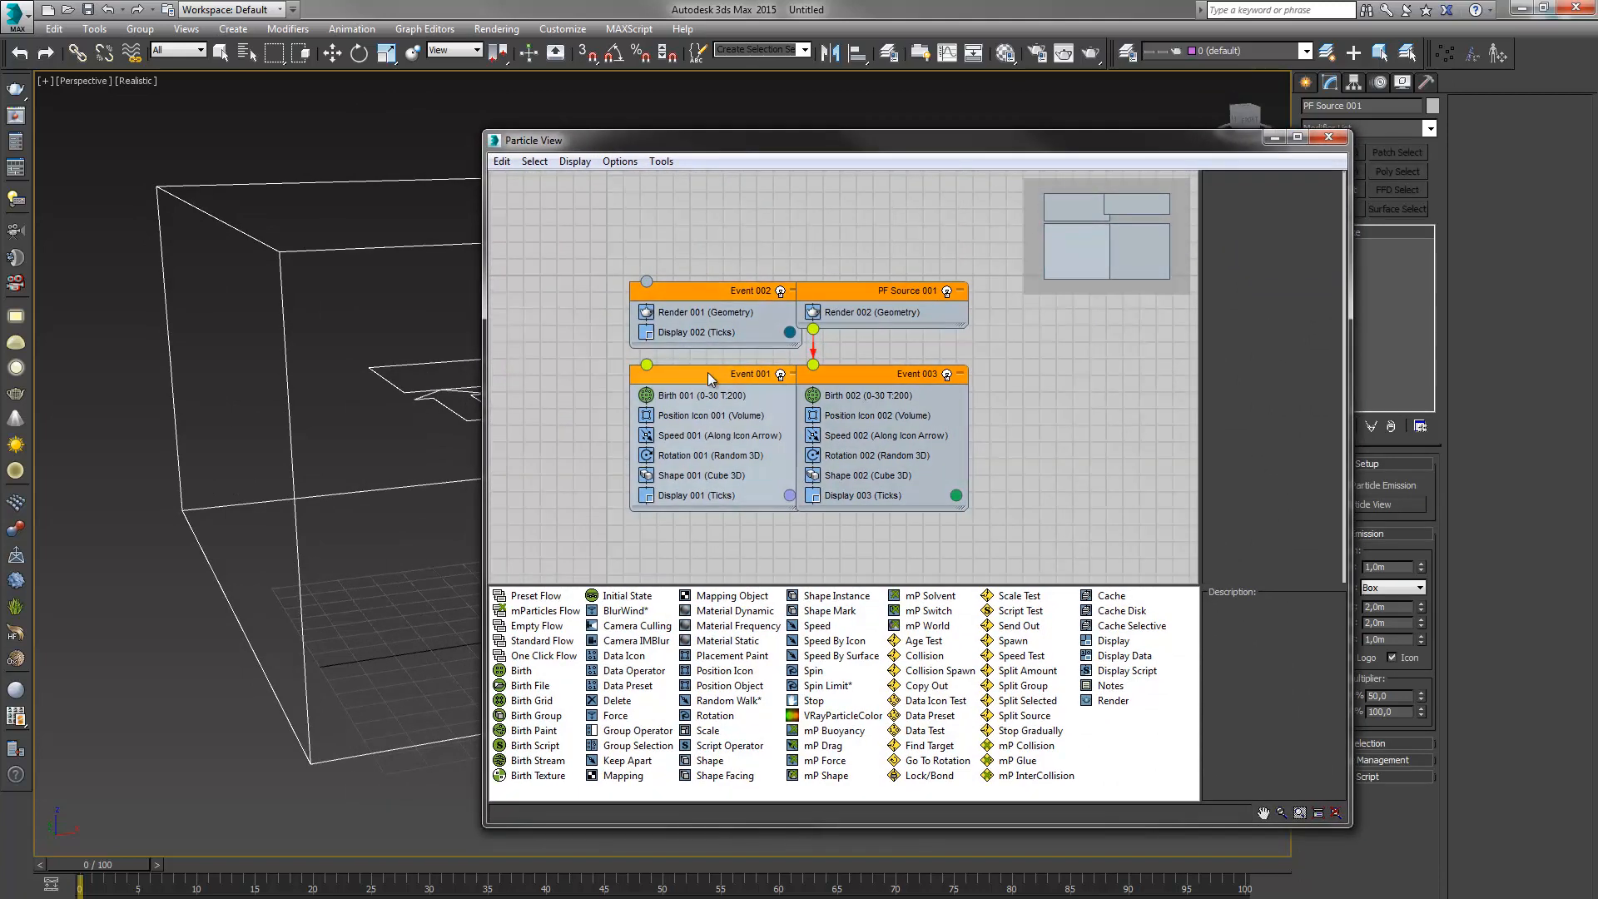
Spread the overlapping PF Source 001, Event 001, Event 002 and Event 003 nodes apart in the particle diagram
{"action": "left_click_drag", "start_coordinate": [724, 291], "coordinate": [657, 240]}
{"action": "left_click_drag", "start_coordinate": [859, 292], "coordinate": [876, 210]}
{"action": "left_click_drag", "start_coordinate": [840, 376], "coordinate": [923, 376]}
{"action": "left_click_drag", "start_coordinate": [757, 367], "coordinate": [674, 398]}
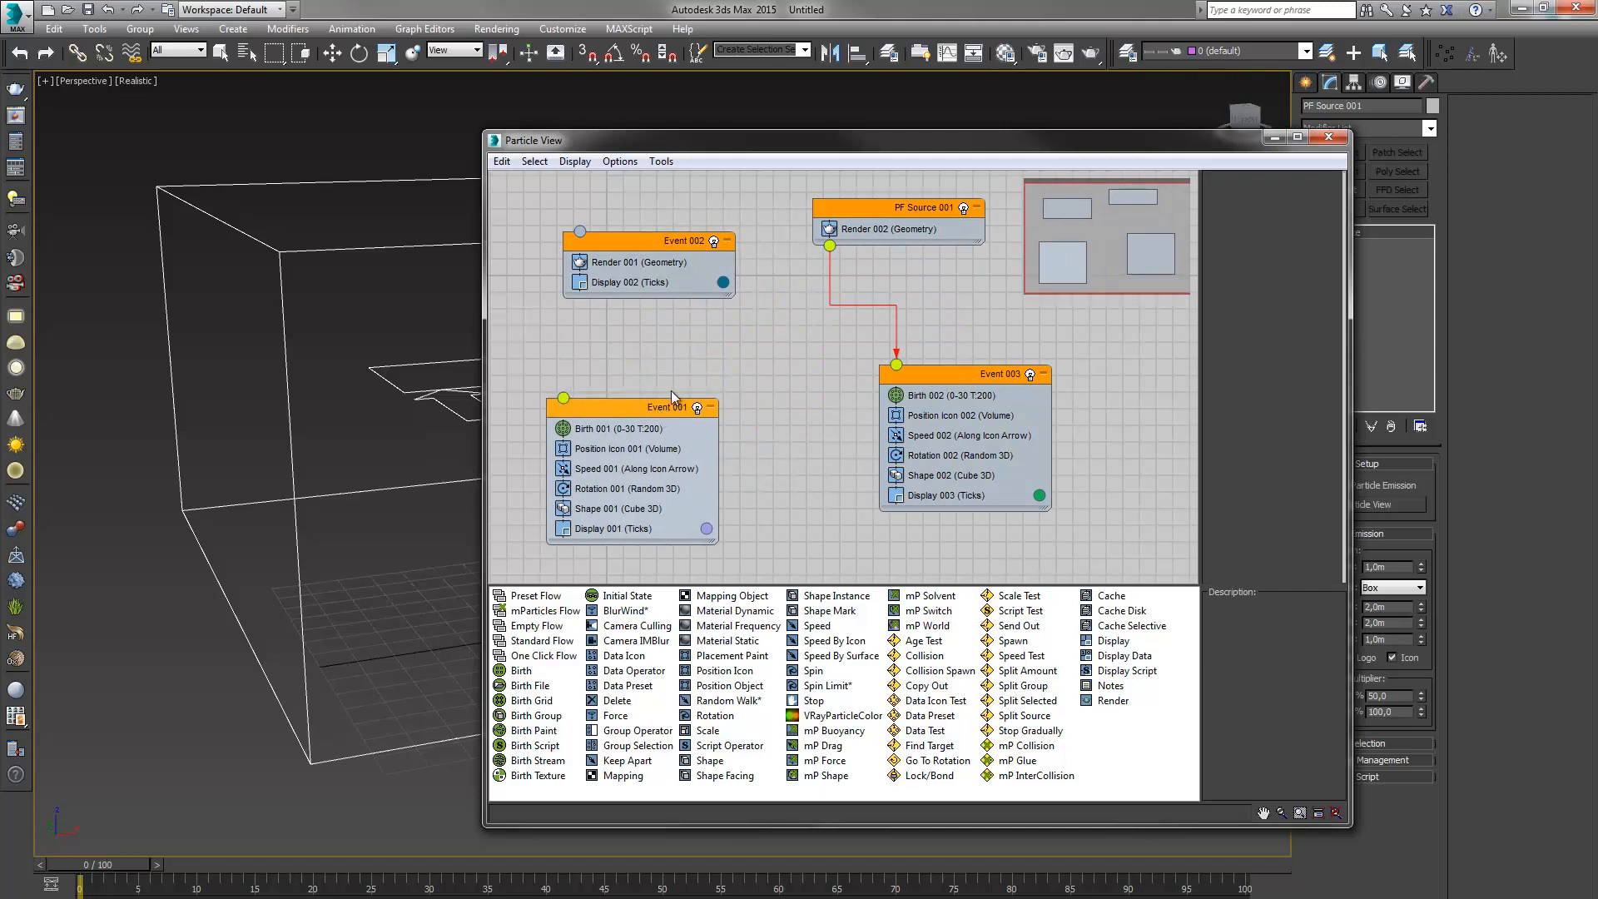
Delete the unconnected Event 001 and Event 002, and move PF Source 001 and Event 003 into the freed space
{"action": "left_click_drag", "start_coordinate": [607, 211], "coordinate": [764, 562]}
{"action": "key", "text": "Delete"}
{"action": "left_click_drag", "start_coordinate": [909, 211], "coordinate": [709, 213]}
{"action": "left_click_drag", "start_coordinate": [1000, 506], "coordinate": [716, 507]}
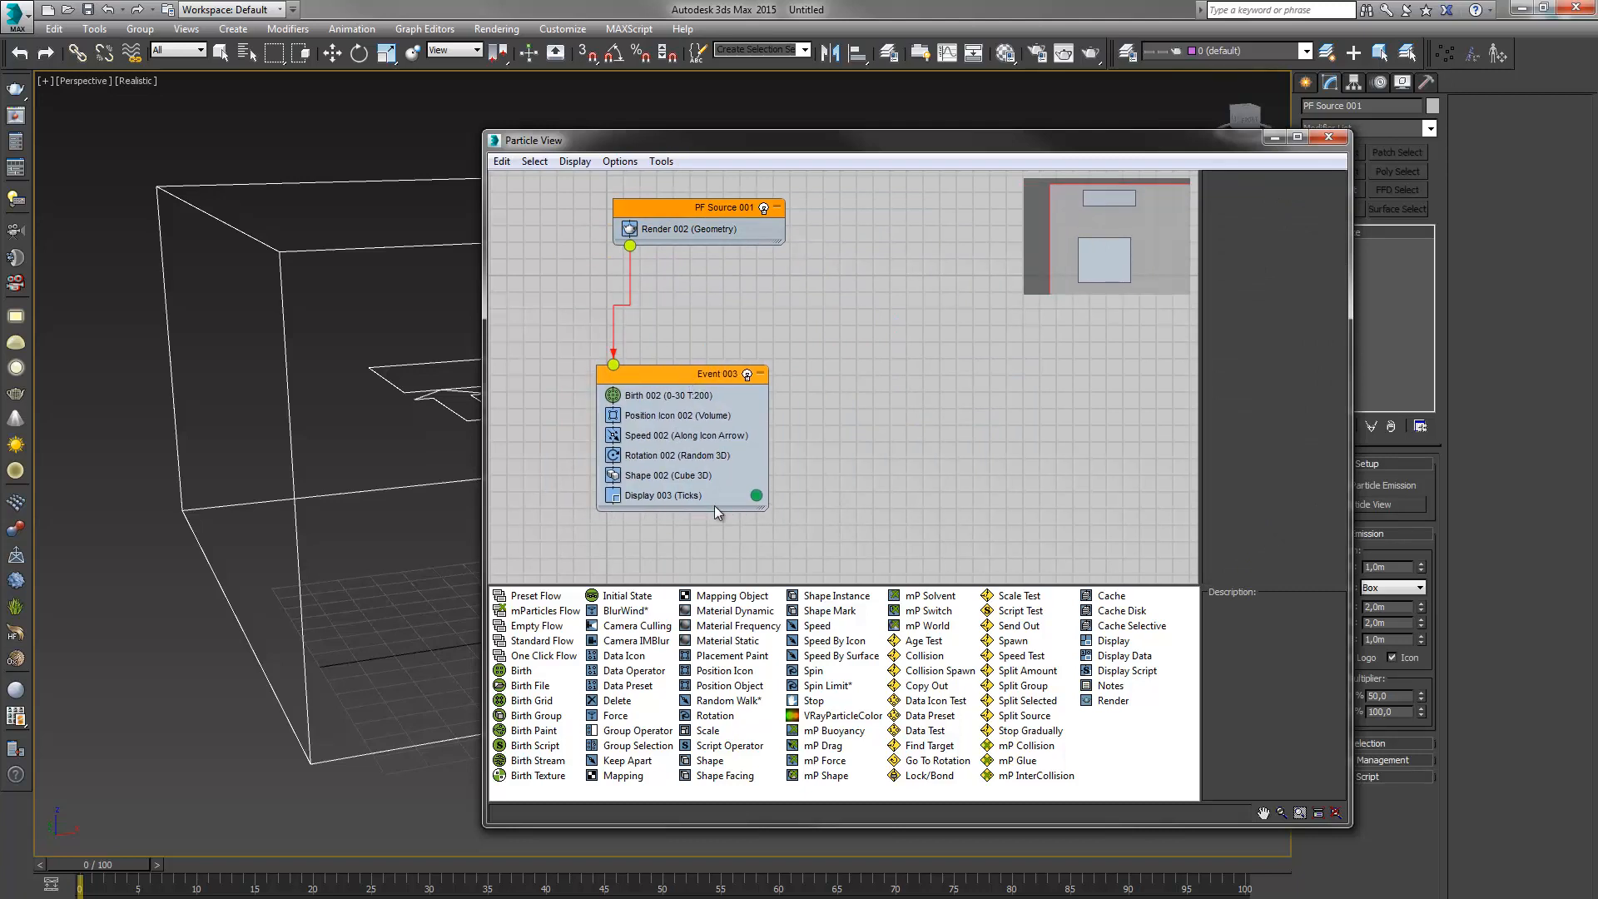
Set the Birth operator's Emit Stop to 0 in Event 003
{"action": "left_click", "coordinate": [672, 396]}
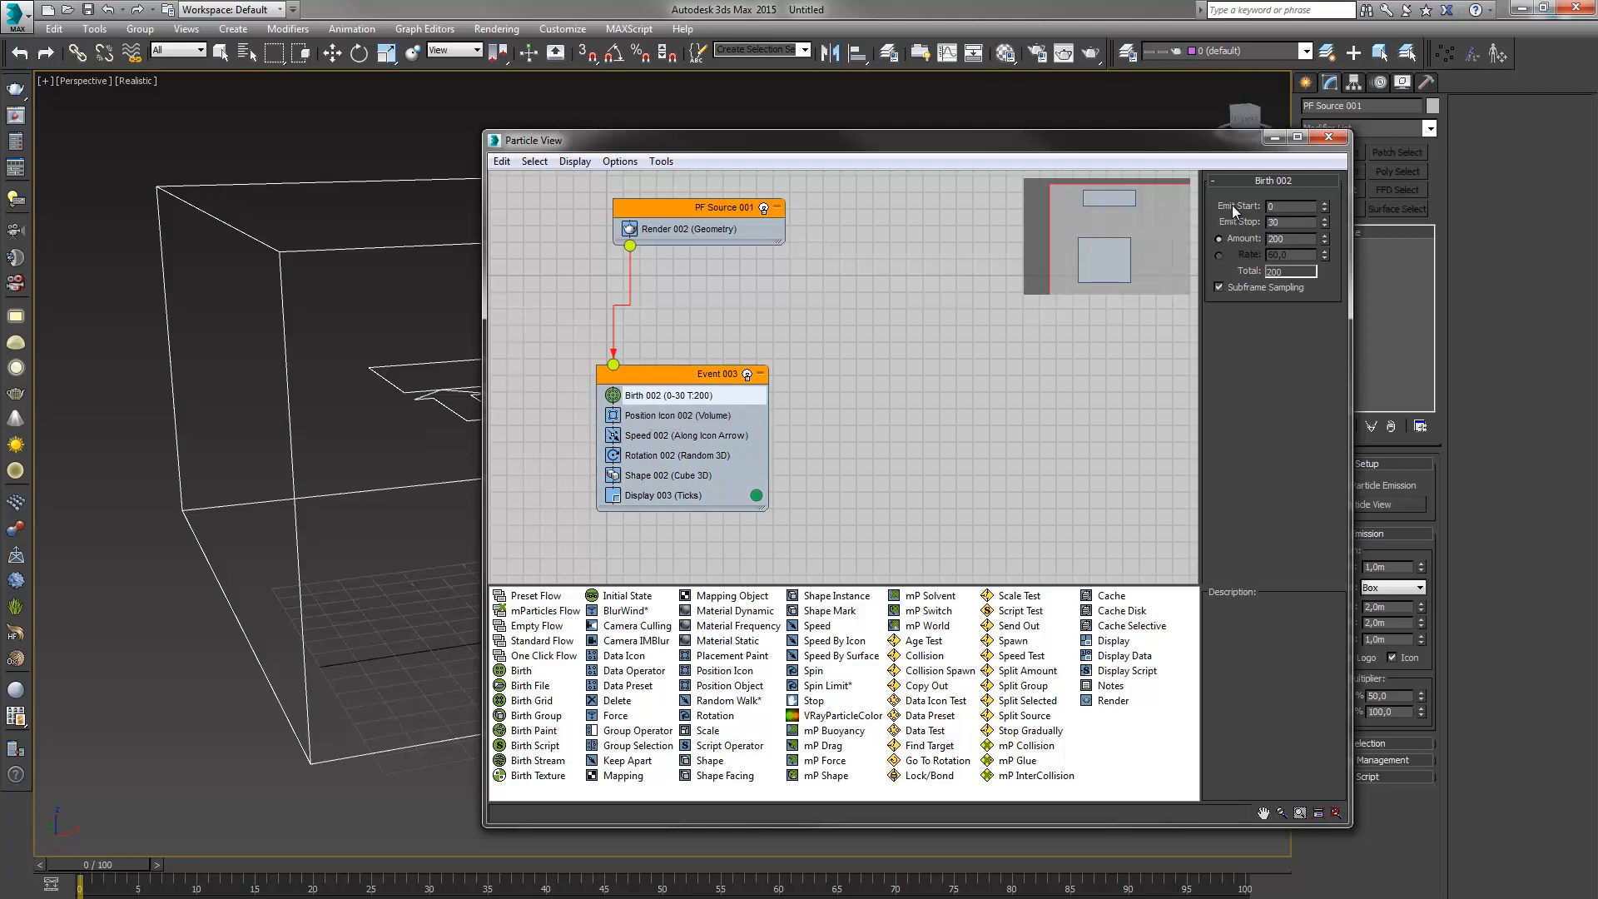
{"action": "right_click", "coordinate": [1323, 225]}
{"action": "scroll", "coordinate": [358, 346], "scroll_direction": "up", "scroll_amount": 2}
{"action": "scroll", "coordinate": [359, 346], "scroll_direction": "down", "scroll_amount": 2}
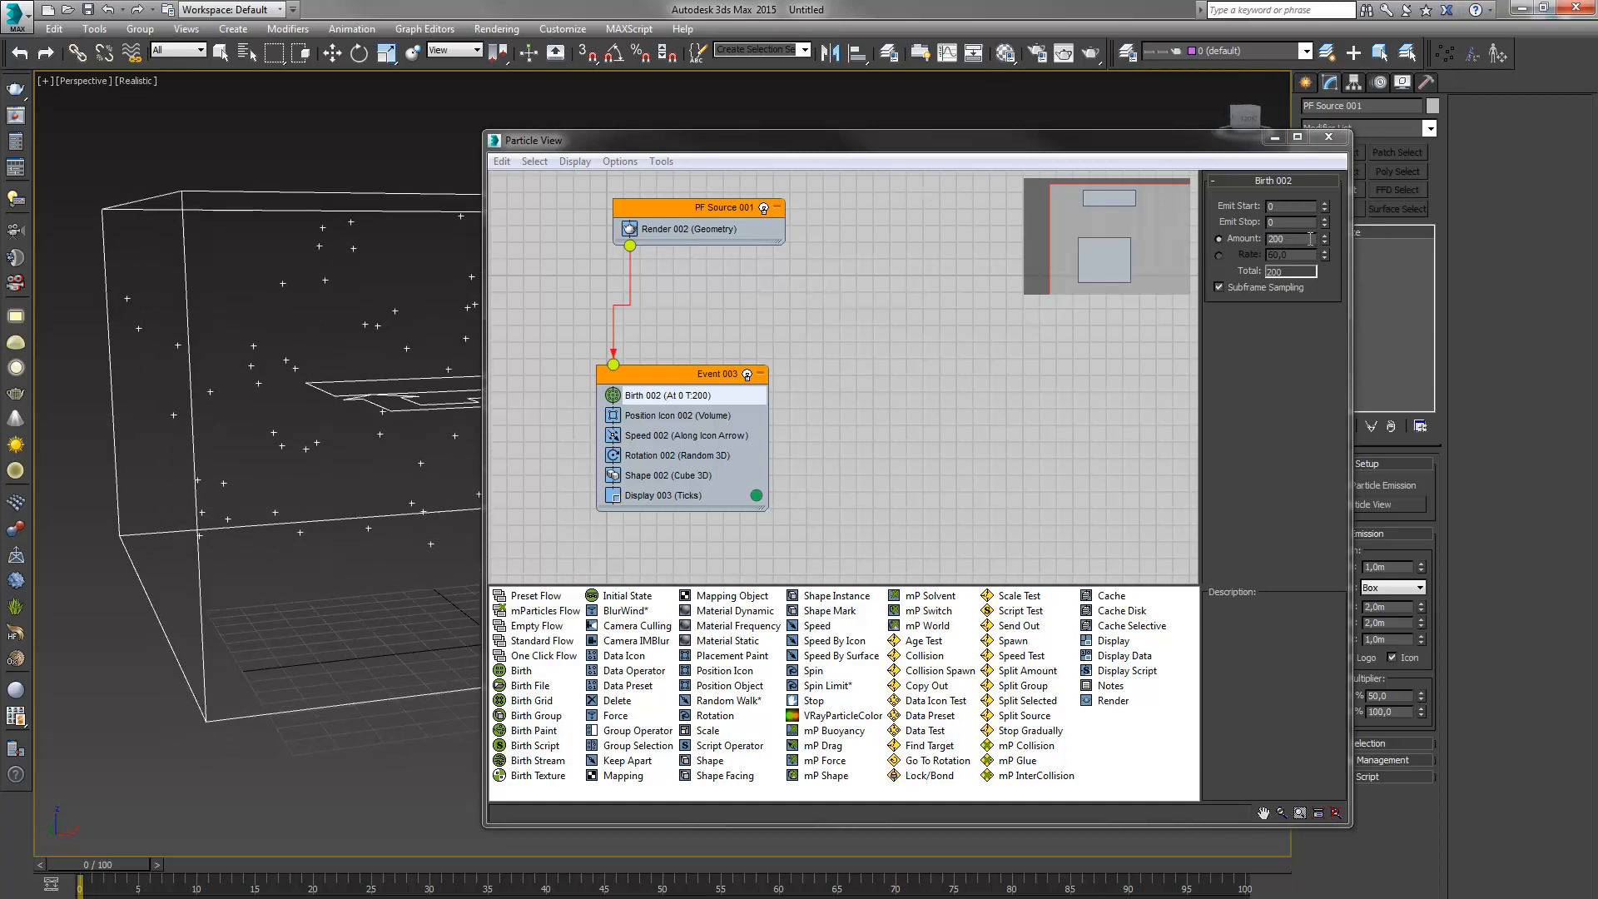
Move Particle View off the emitter and examine the Position Icon settings and the particle distribution inside the box
{"action": "left_click_drag", "start_coordinate": [1130, 145], "coordinate": [1202, 139]}
{"action": "middle_click_drag", "start_coordinate": [845, 359], "coordinate": [894, 353]}
{"action": "left_click", "coordinate": [777, 407]}
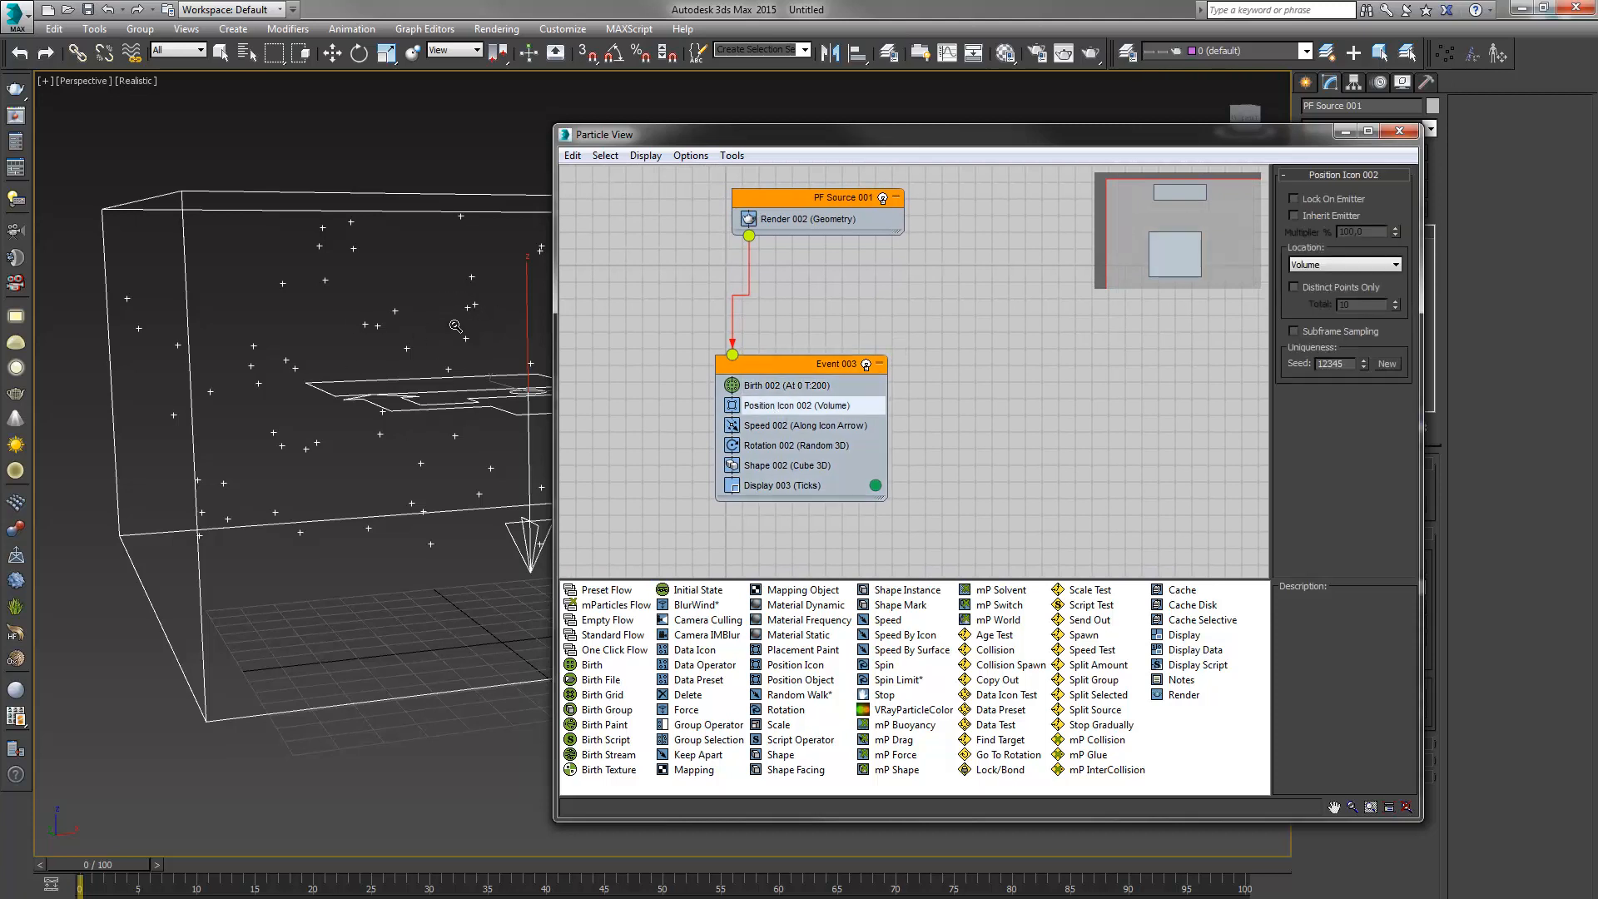
{"action": "scroll", "coordinate": [468, 415], "scroll_direction": "up", "scroll_amount": 3}
{"action": "middle_click_drag", "start_coordinate": [468, 414], "coordinate": [414, 386], "text": "alt"}
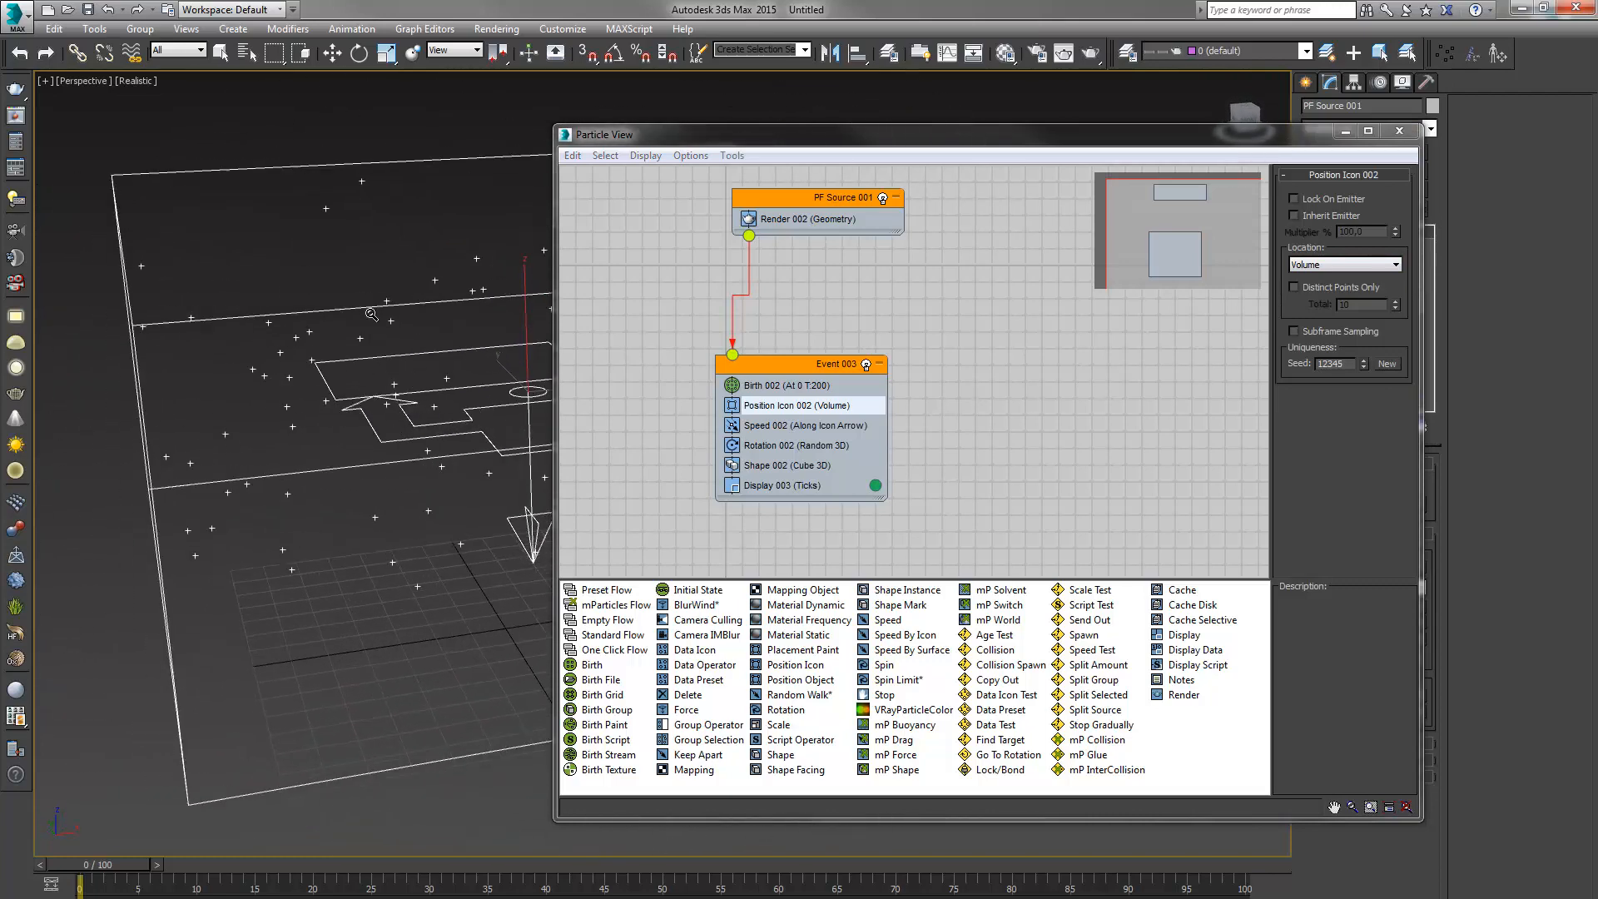
Delete the Speed operator from Event 003 and turn off its Rotation operator
{"action": "left_click", "coordinate": [811, 425]}
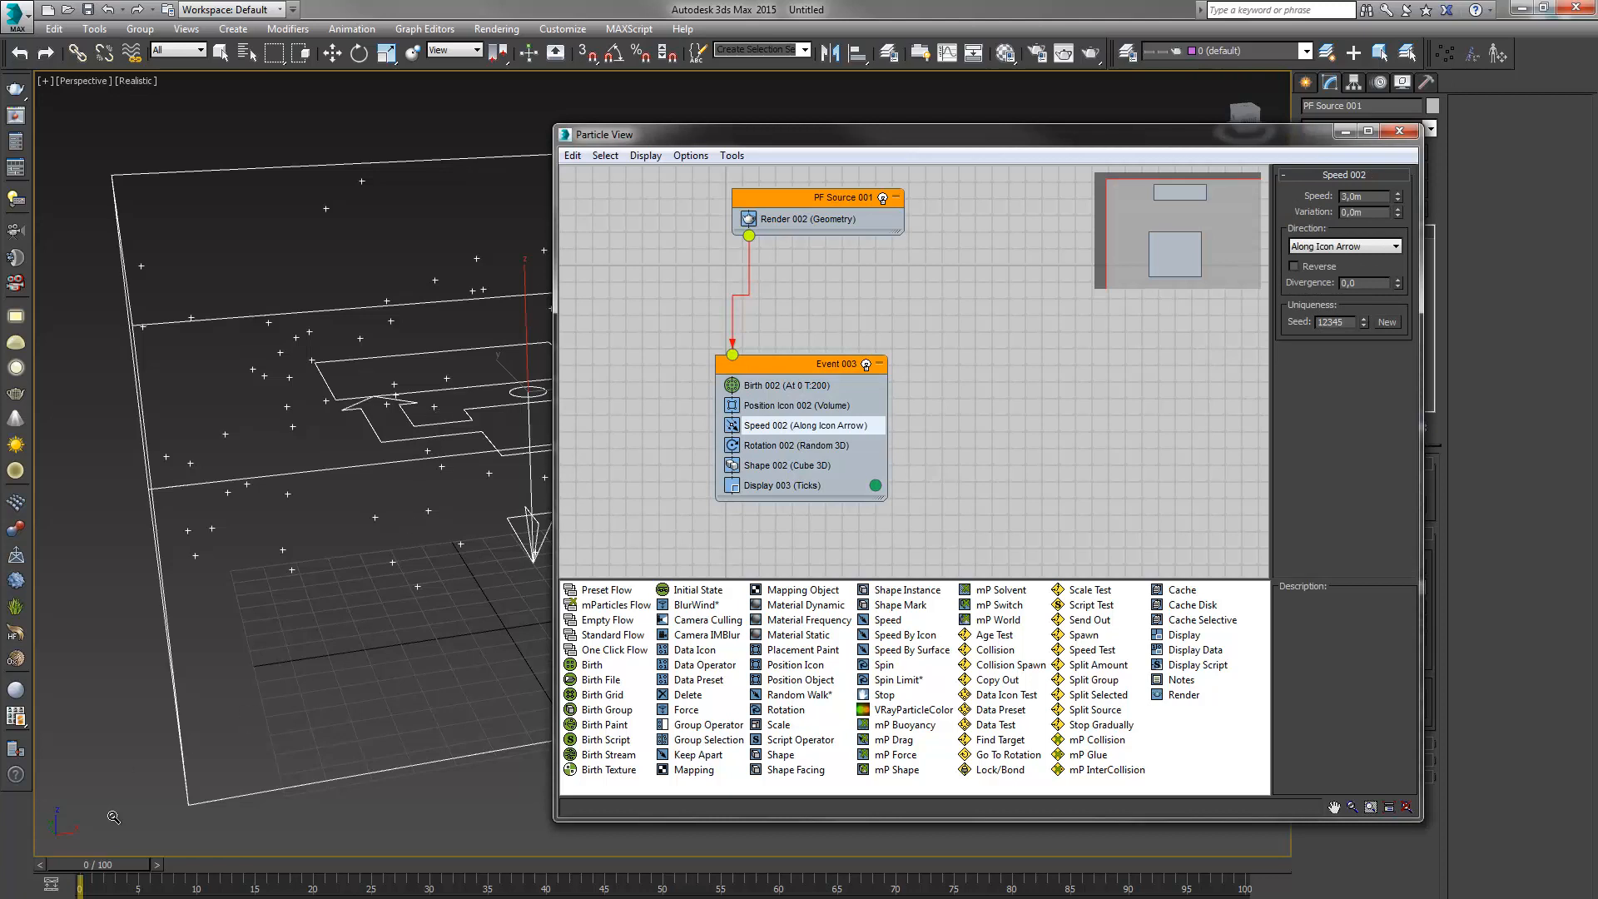
{"action": "left_click_drag", "start_coordinate": [117, 867], "coordinate": [40, 808]}
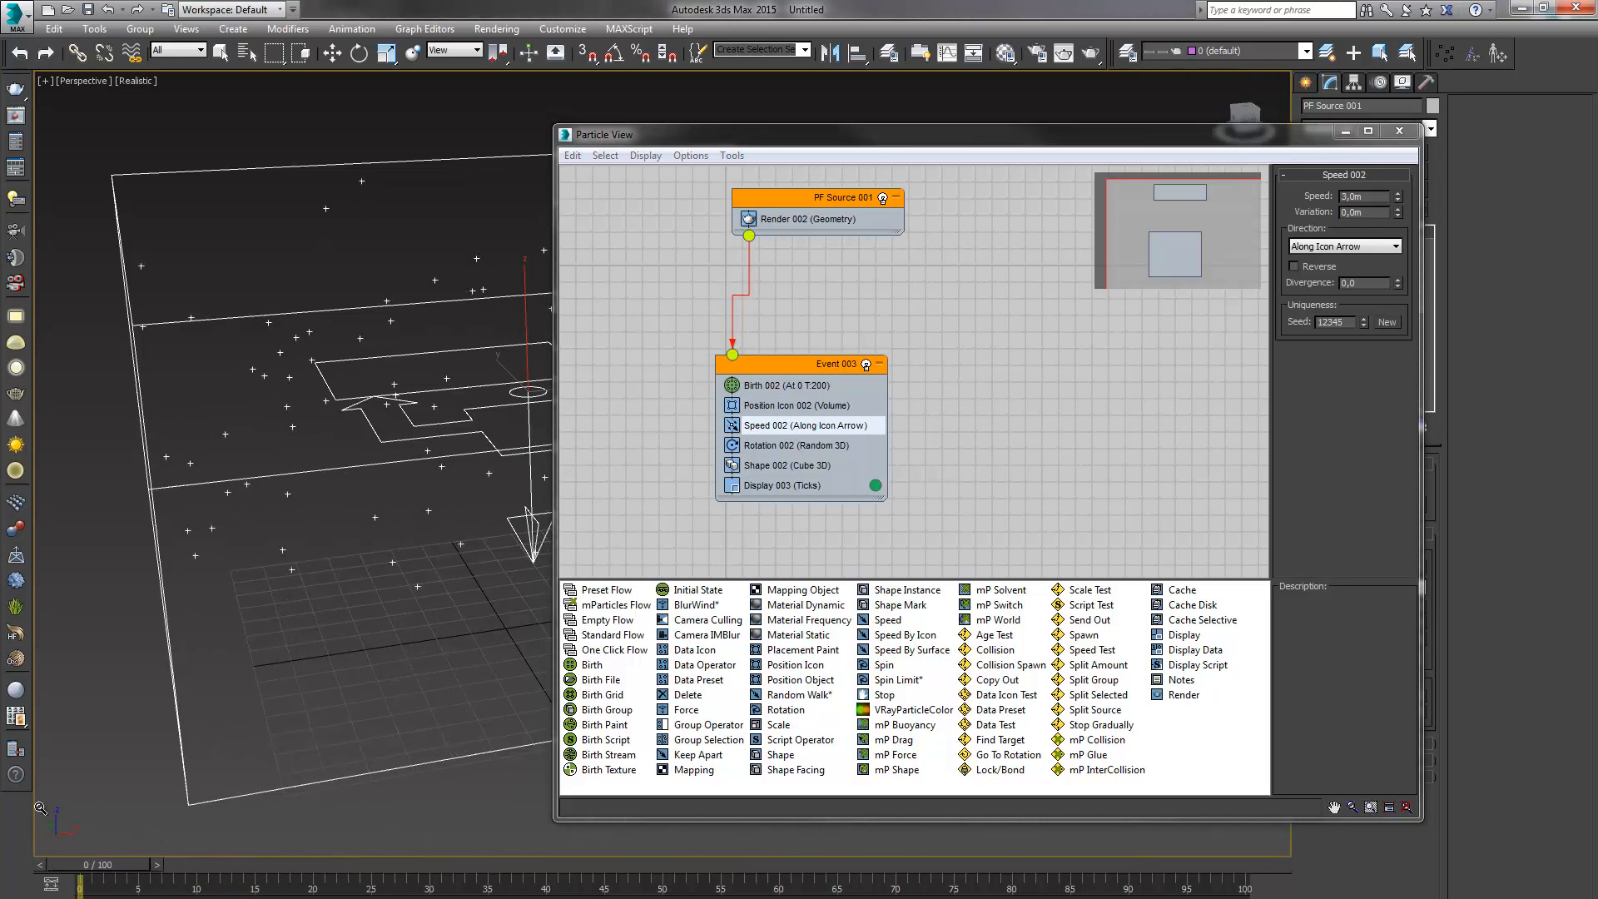
{"action": "right_click", "coordinate": [759, 428]}
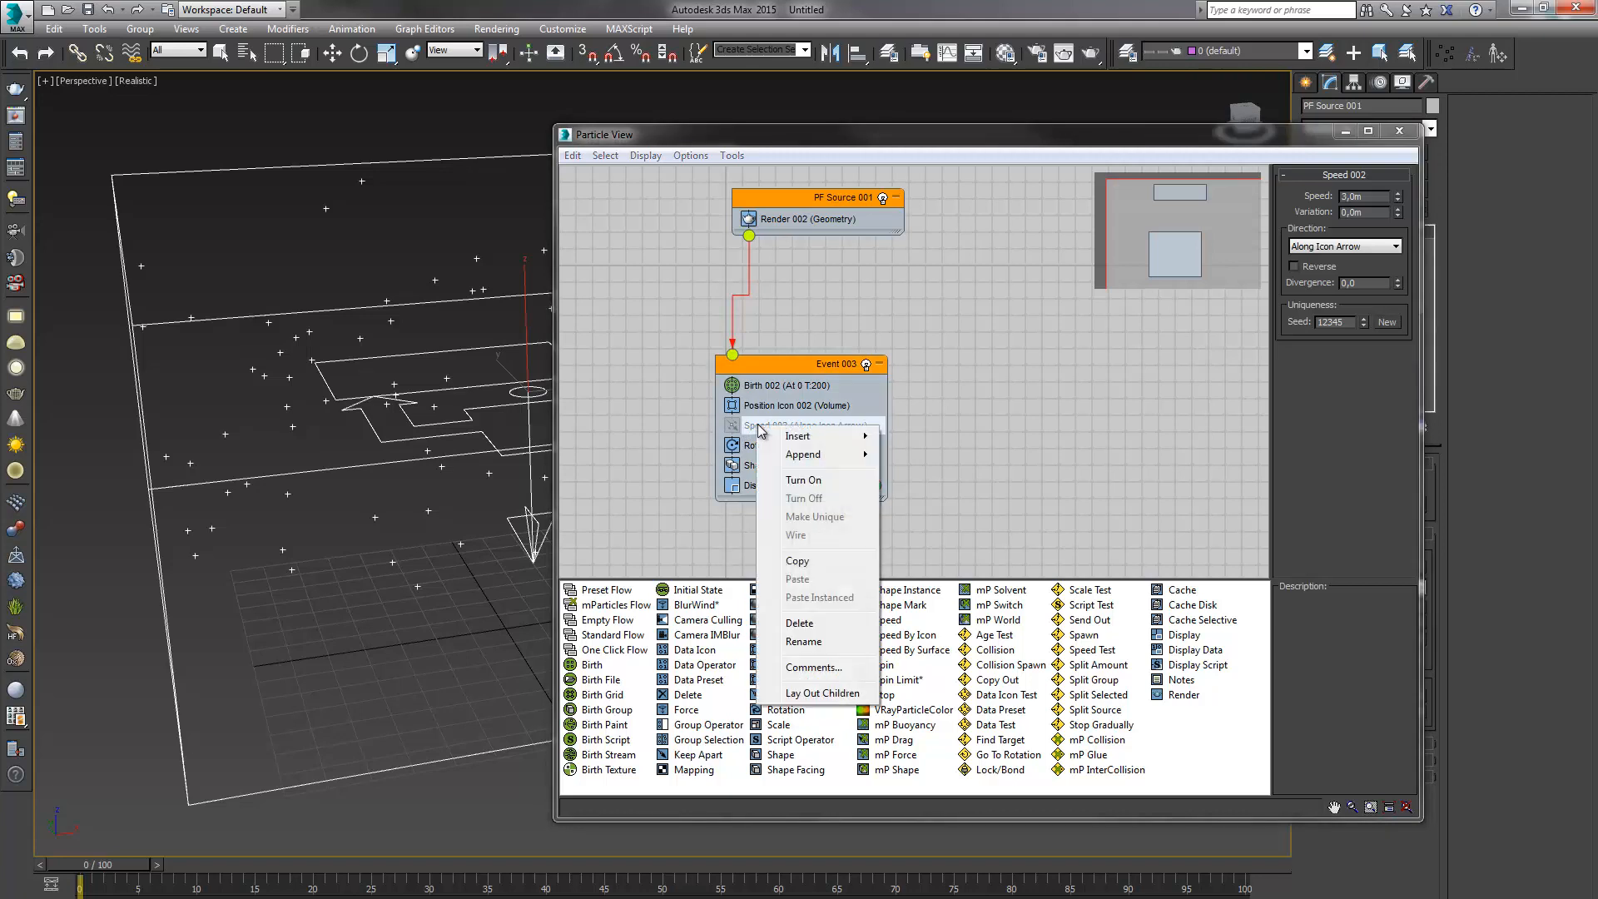
{"action": "left_click", "coordinate": [800, 623]}
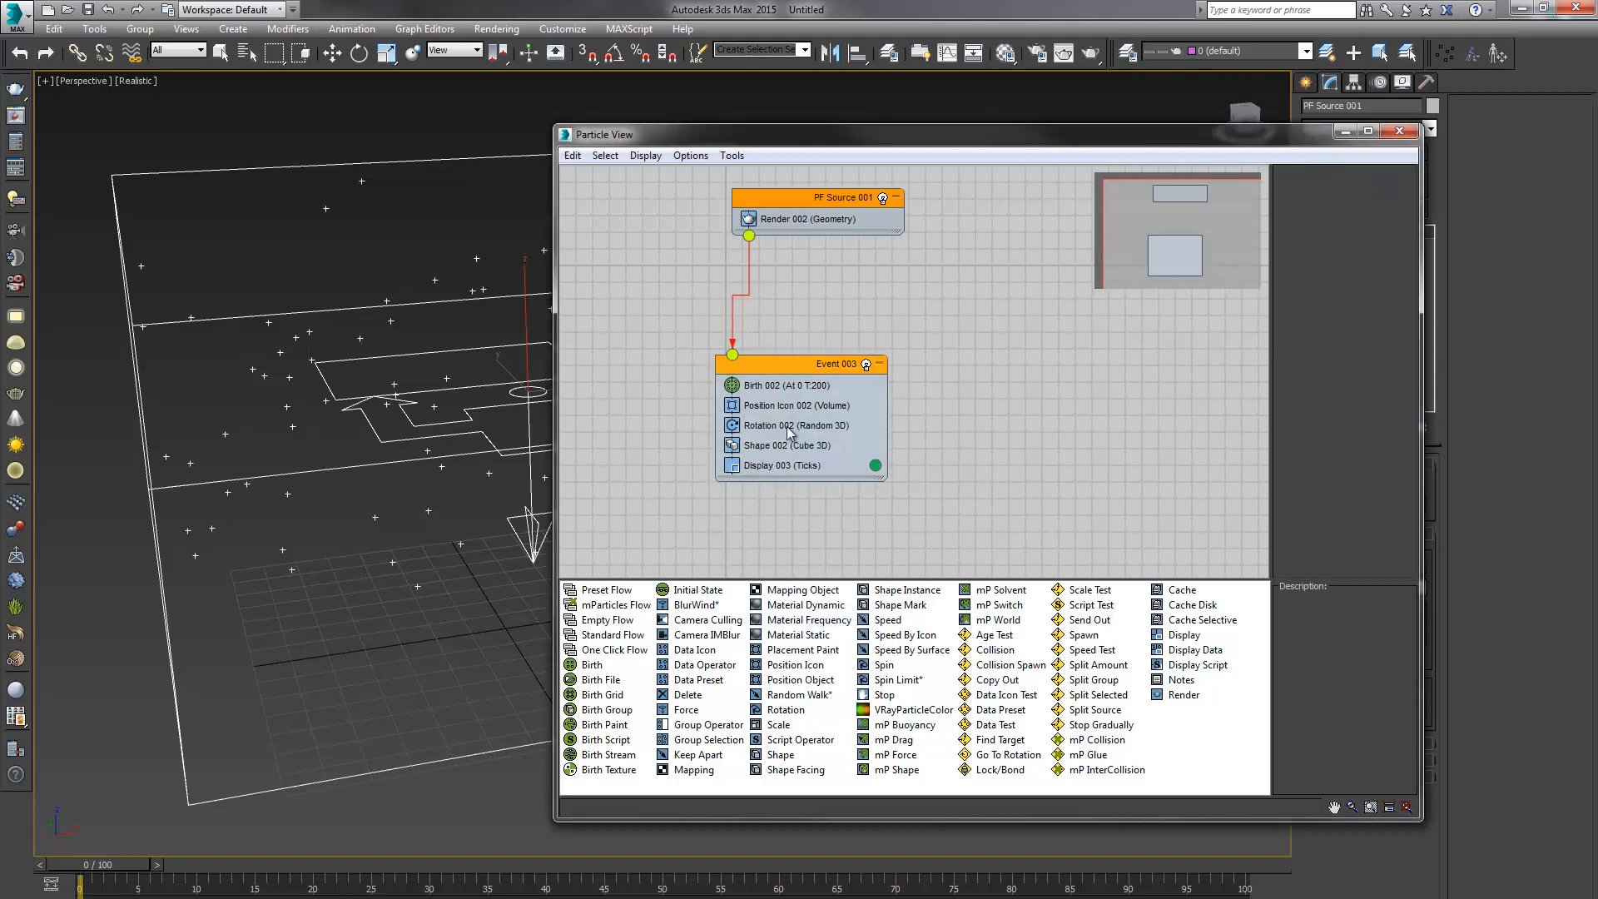
{"action": "left_click", "coordinate": [775, 427]}
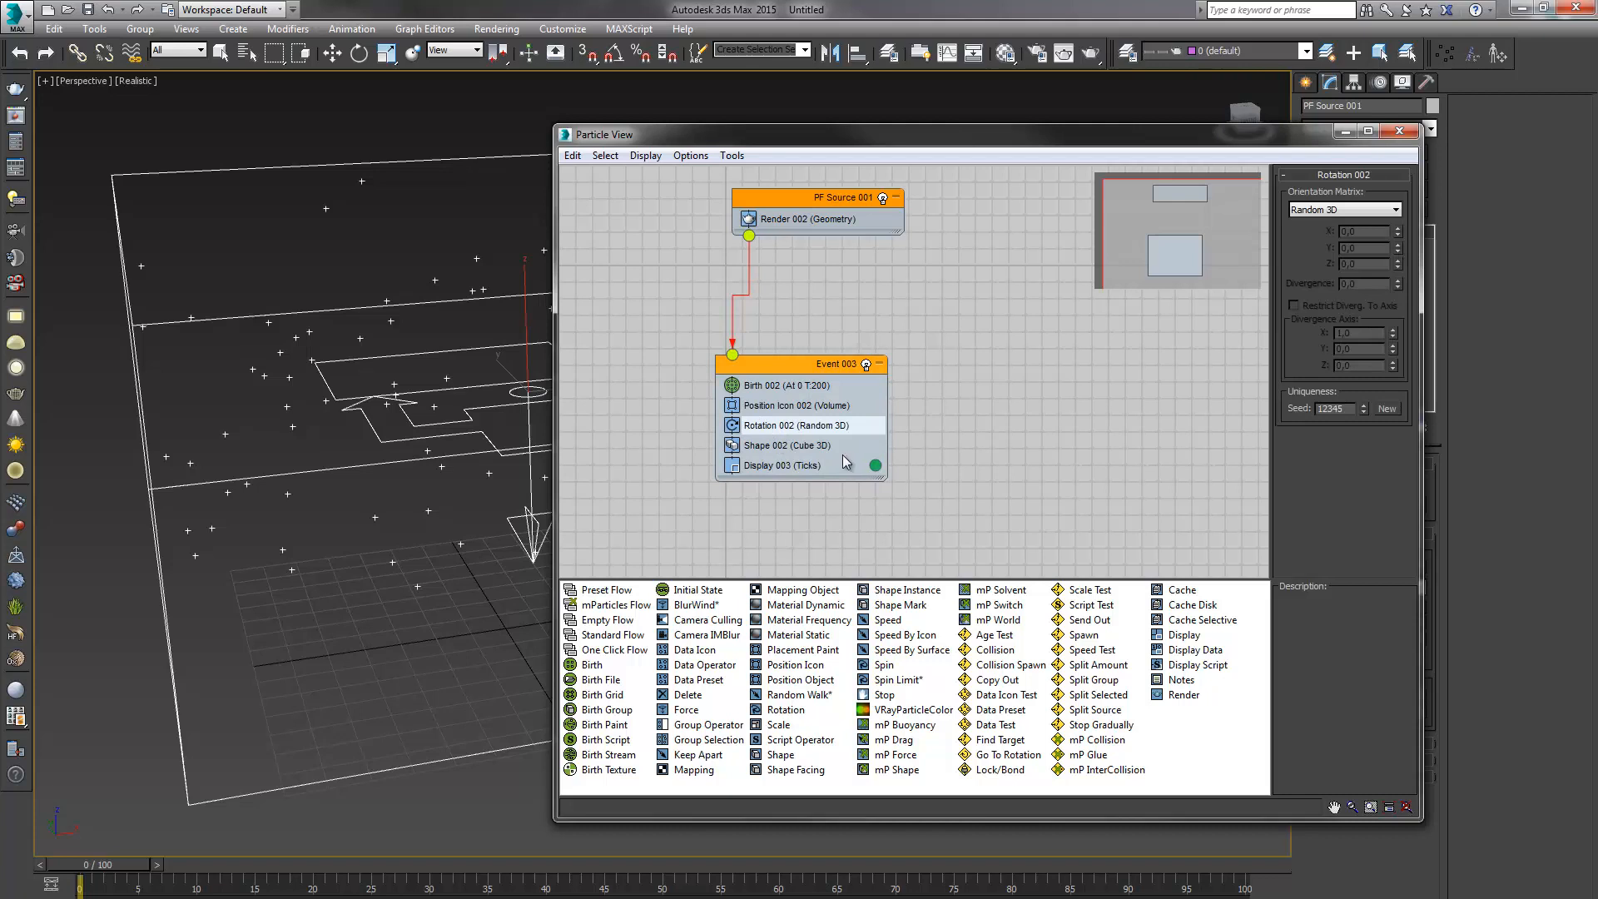
{"action": "left_click", "coordinate": [733, 426]}
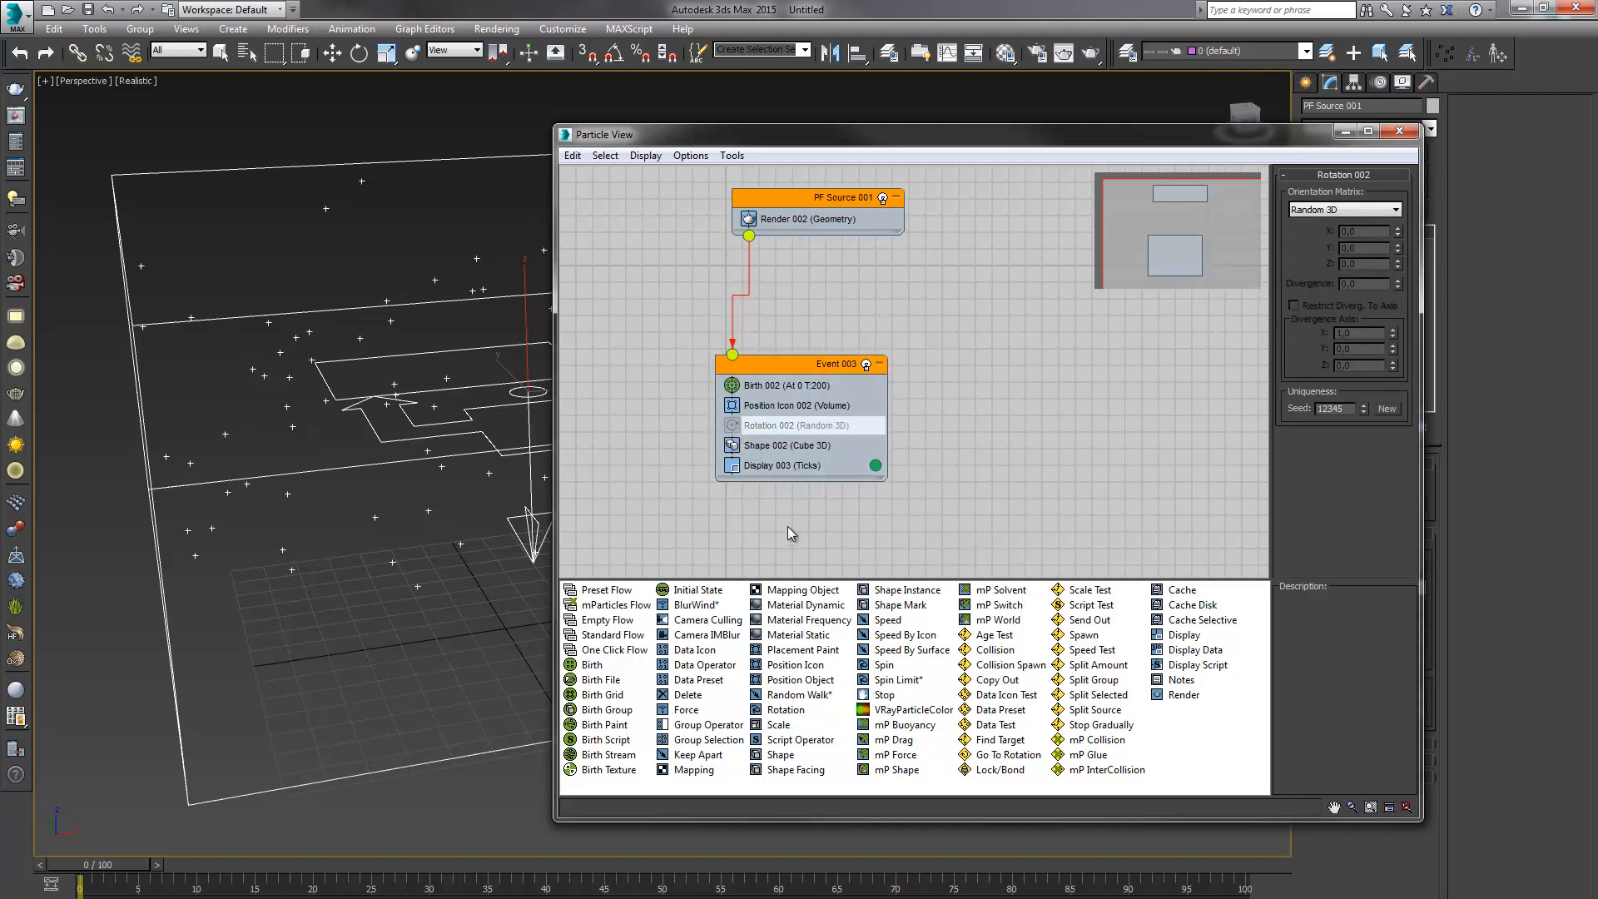
Set the Display operator's type to Geometry so the particles are drawn as their shapes
{"action": "left_click", "coordinate": [766, 445]}
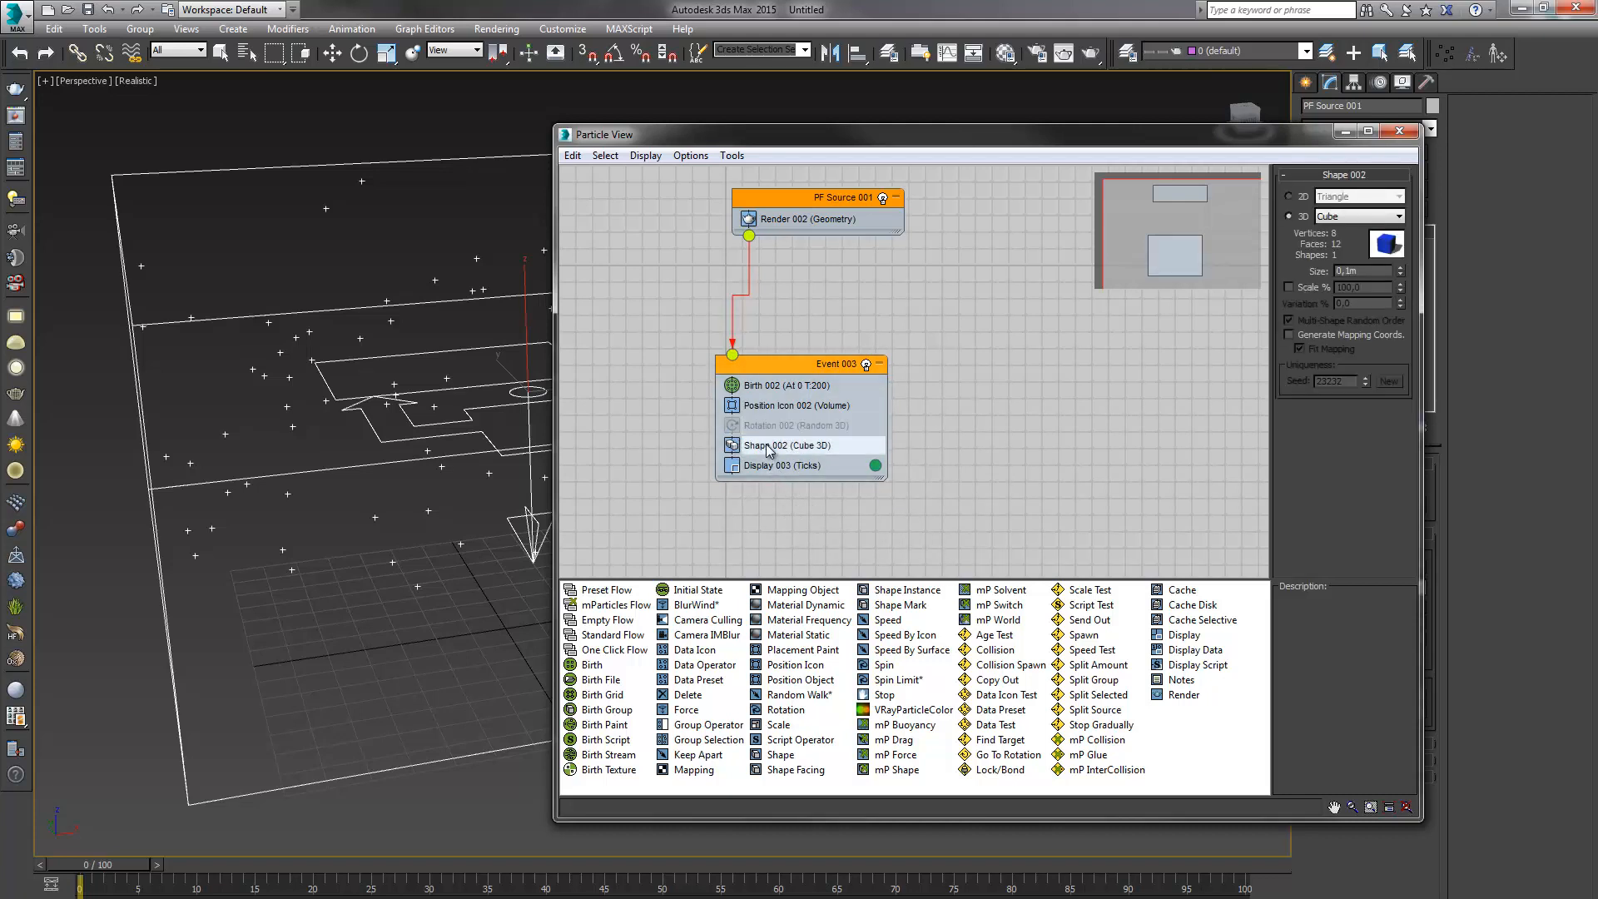
{"action": "left_click", "coordinate": [748, 466]}
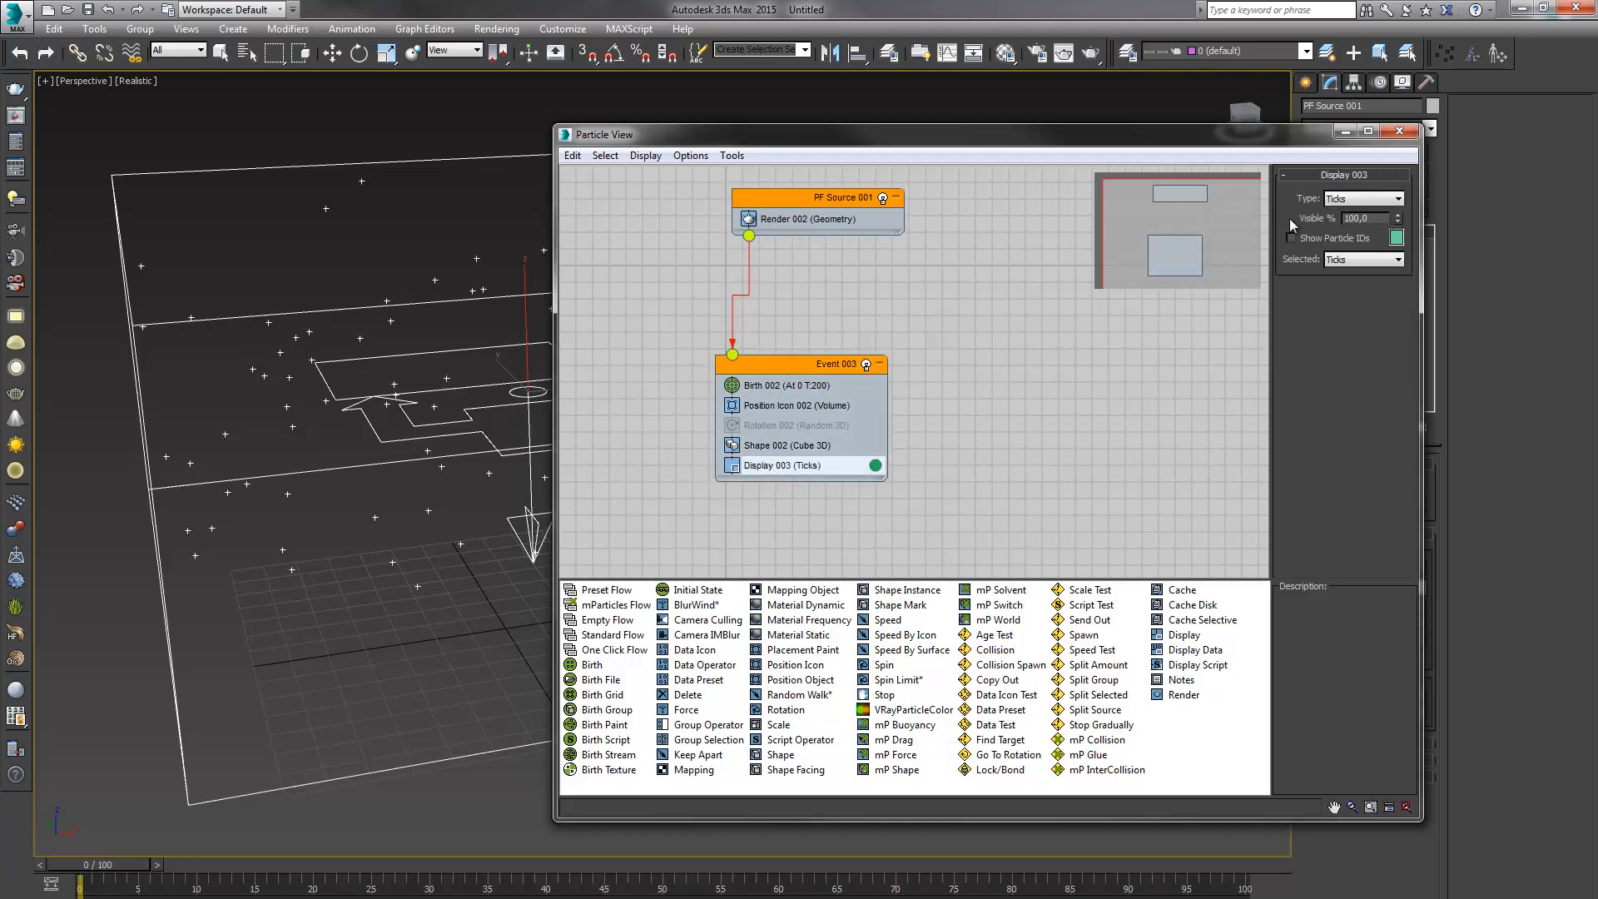
{"action": "left_click", "coordinate": [1348, 199]}
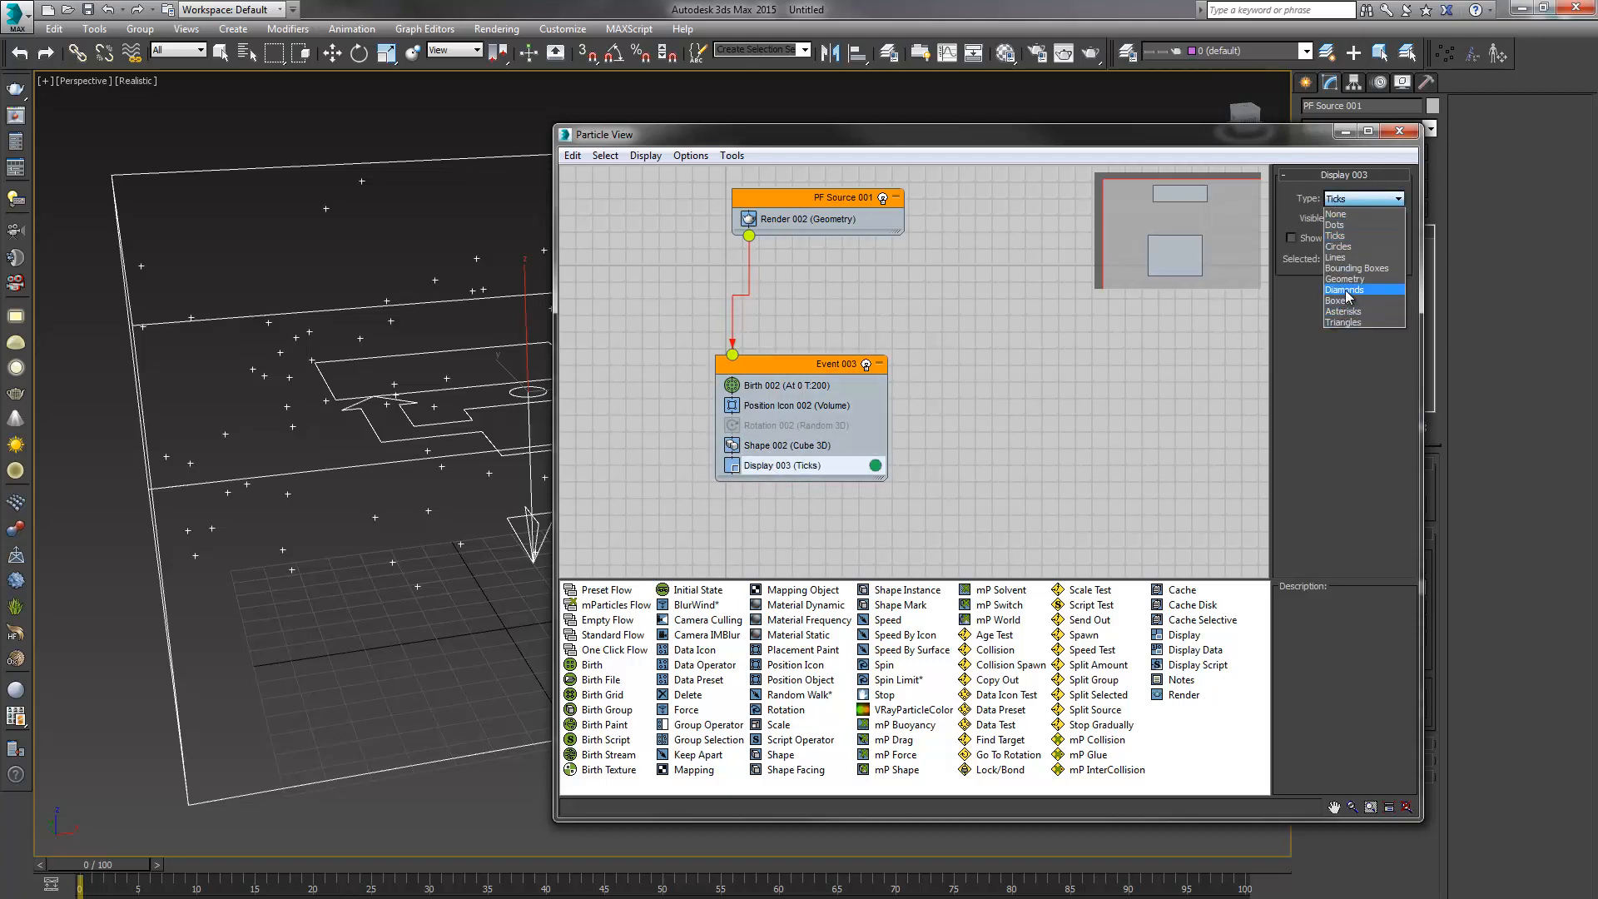
{"action": "left_click", "coordinate": [1344, 279]}
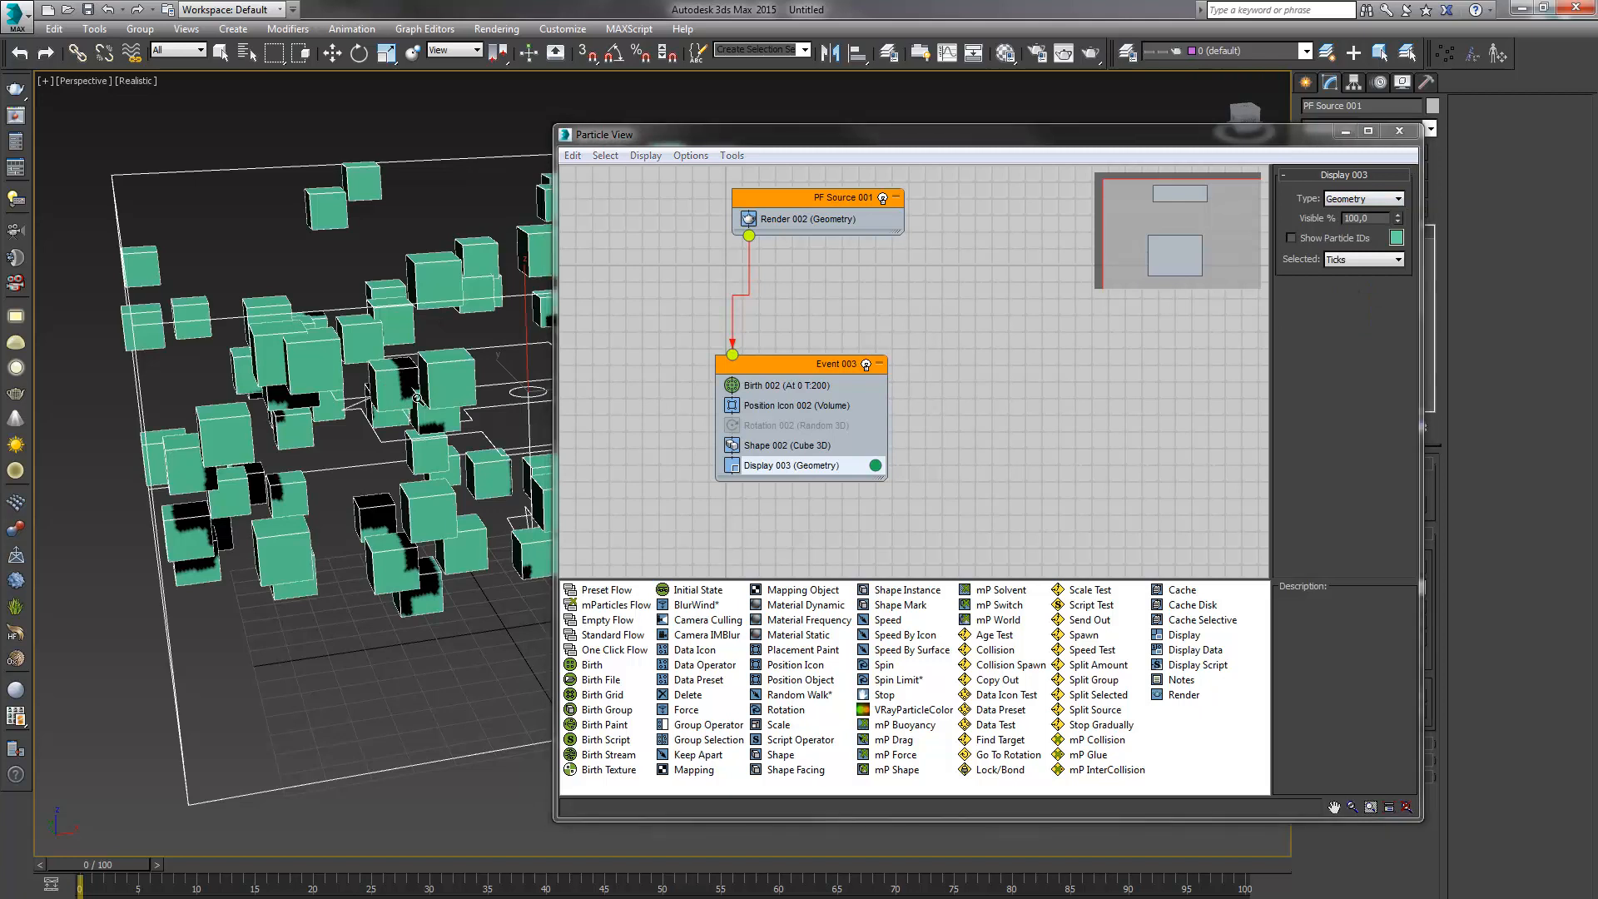
{"action": "scroll", "coordinate": [442, 386], "scroll_direction": "down", "scroll_amount": 2}
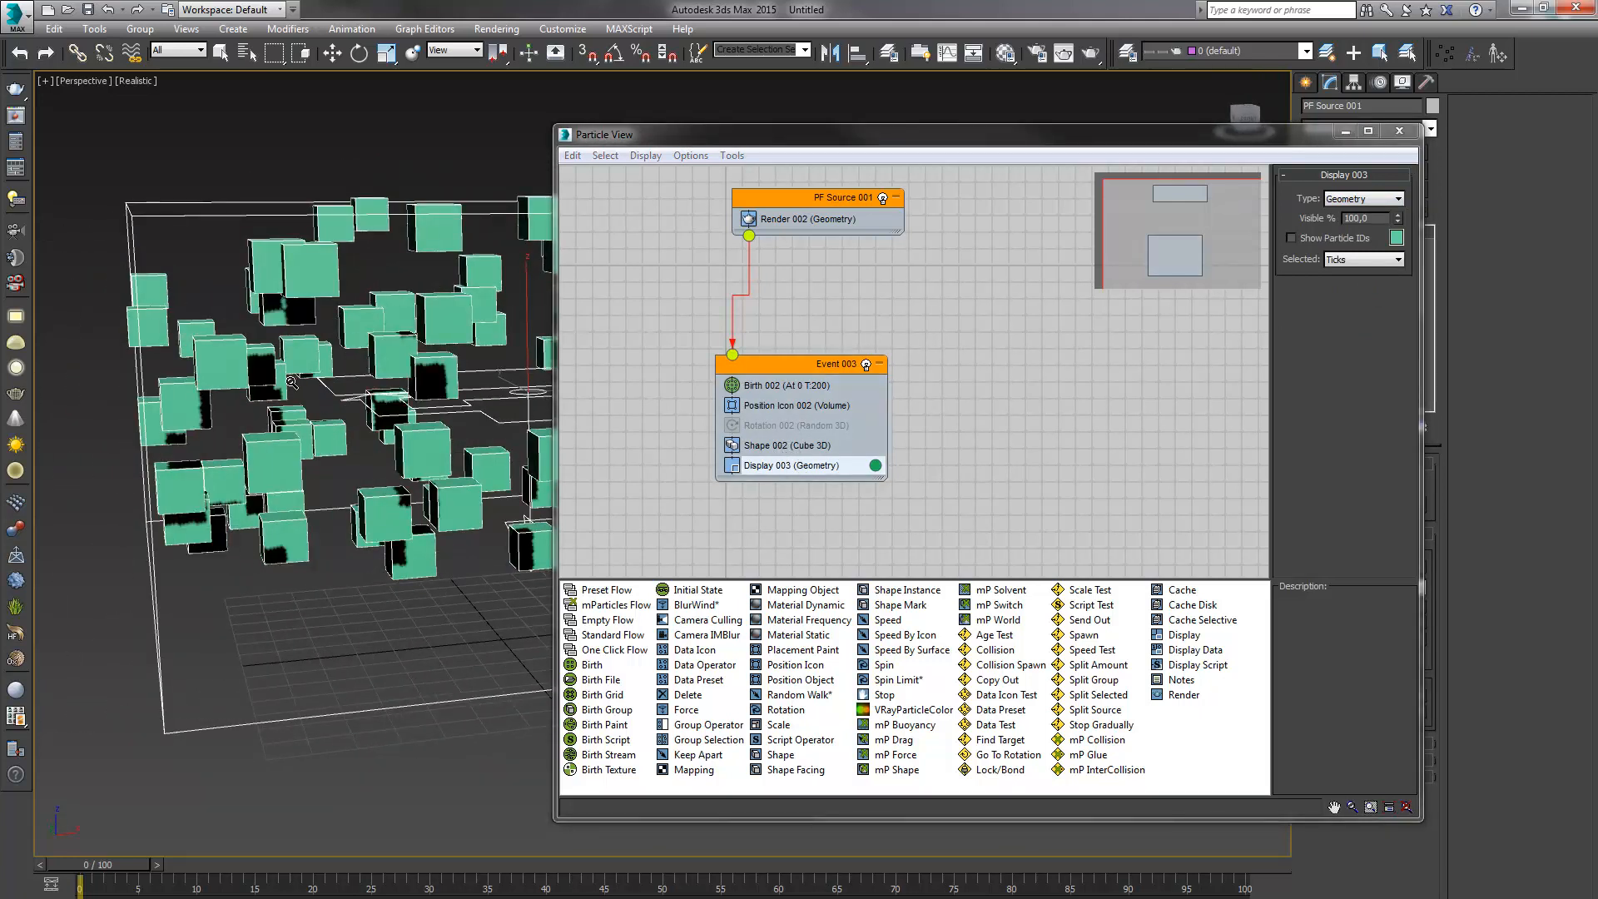
Replace the Shape operator in Event 003 with a Shape Instance operator and open its settings
{"action": "left_click", "coordinate": [760, 451]}
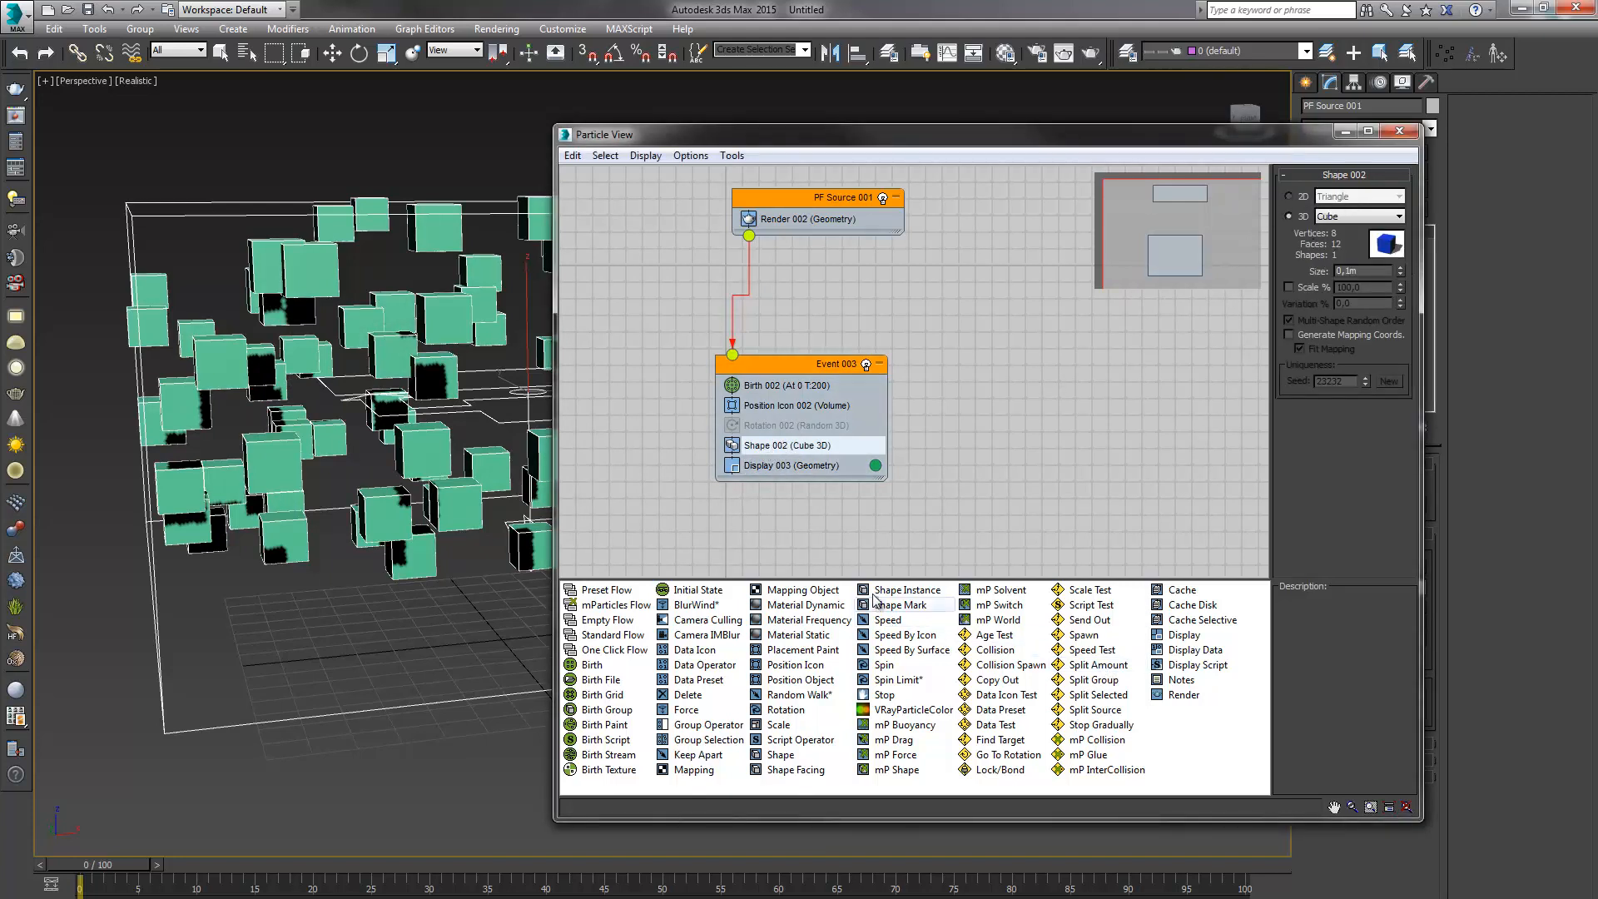
{"action": "left_click", "coordinate": [905, 592]}
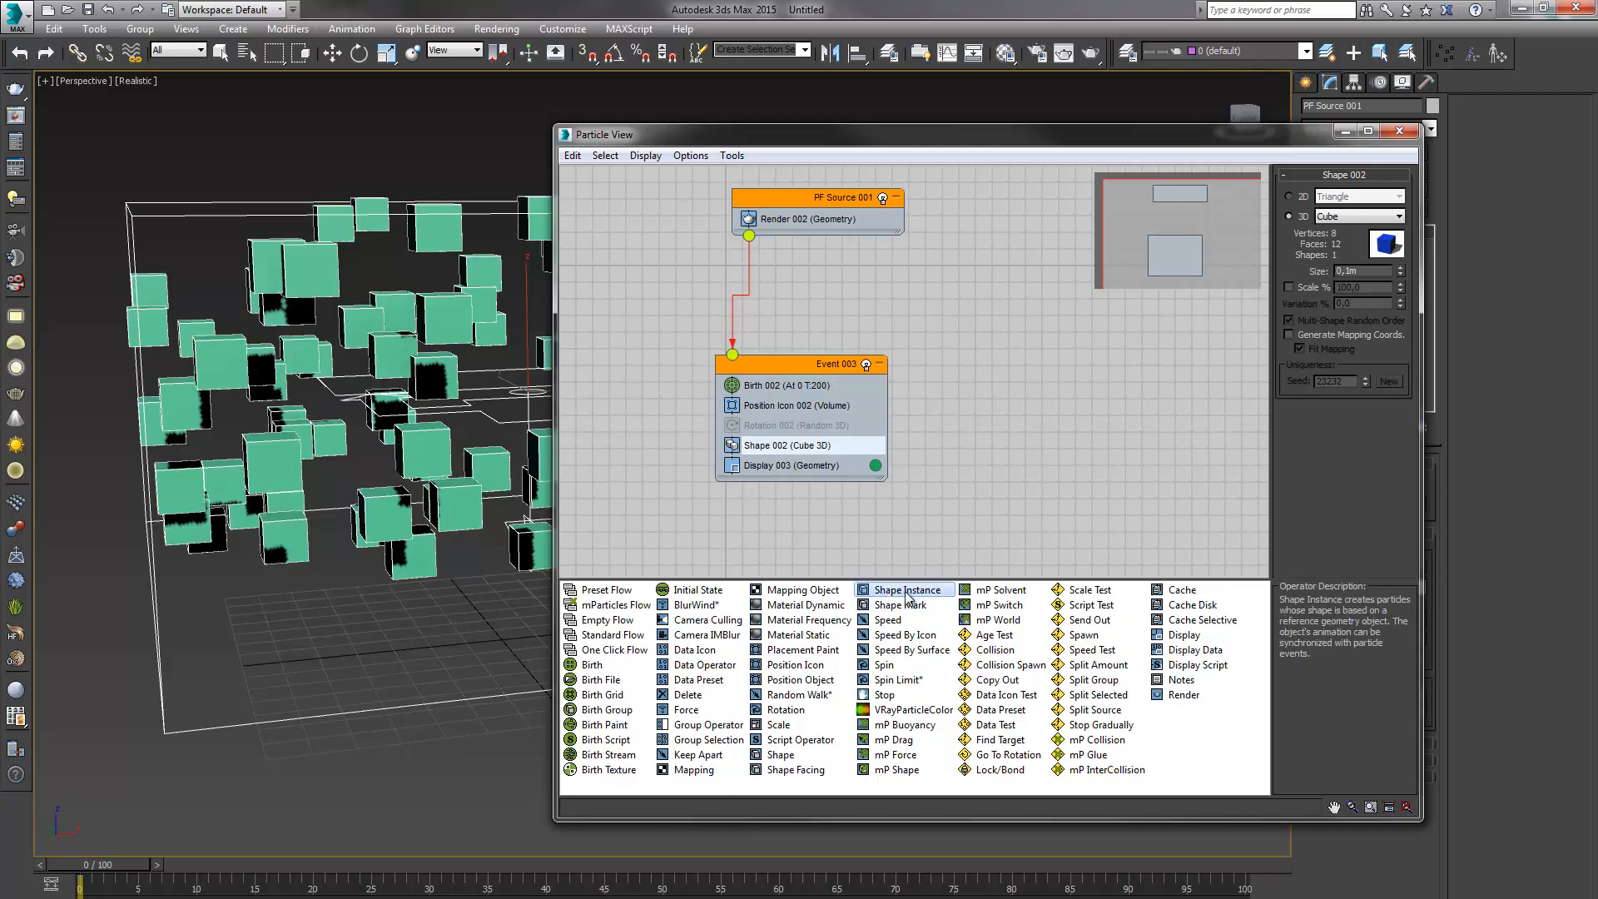
{"action": "left_click_drag", "start_coordinate": [907, 595], "coordinate": [807, 454]}
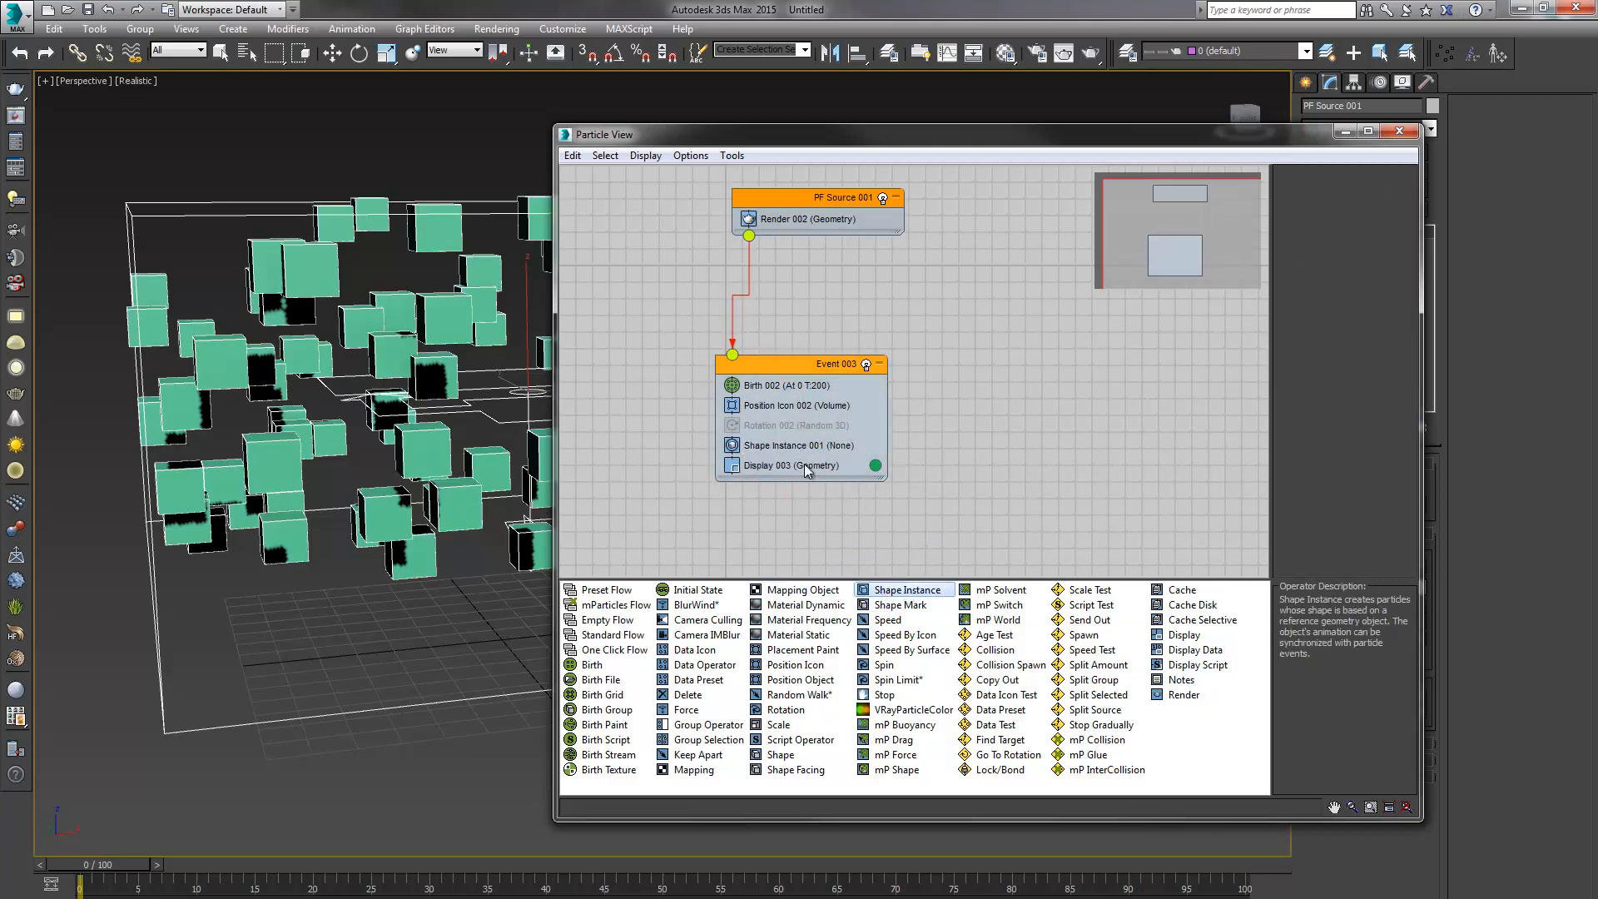
{"action": "left_click", "coordinate": [806, 449]}
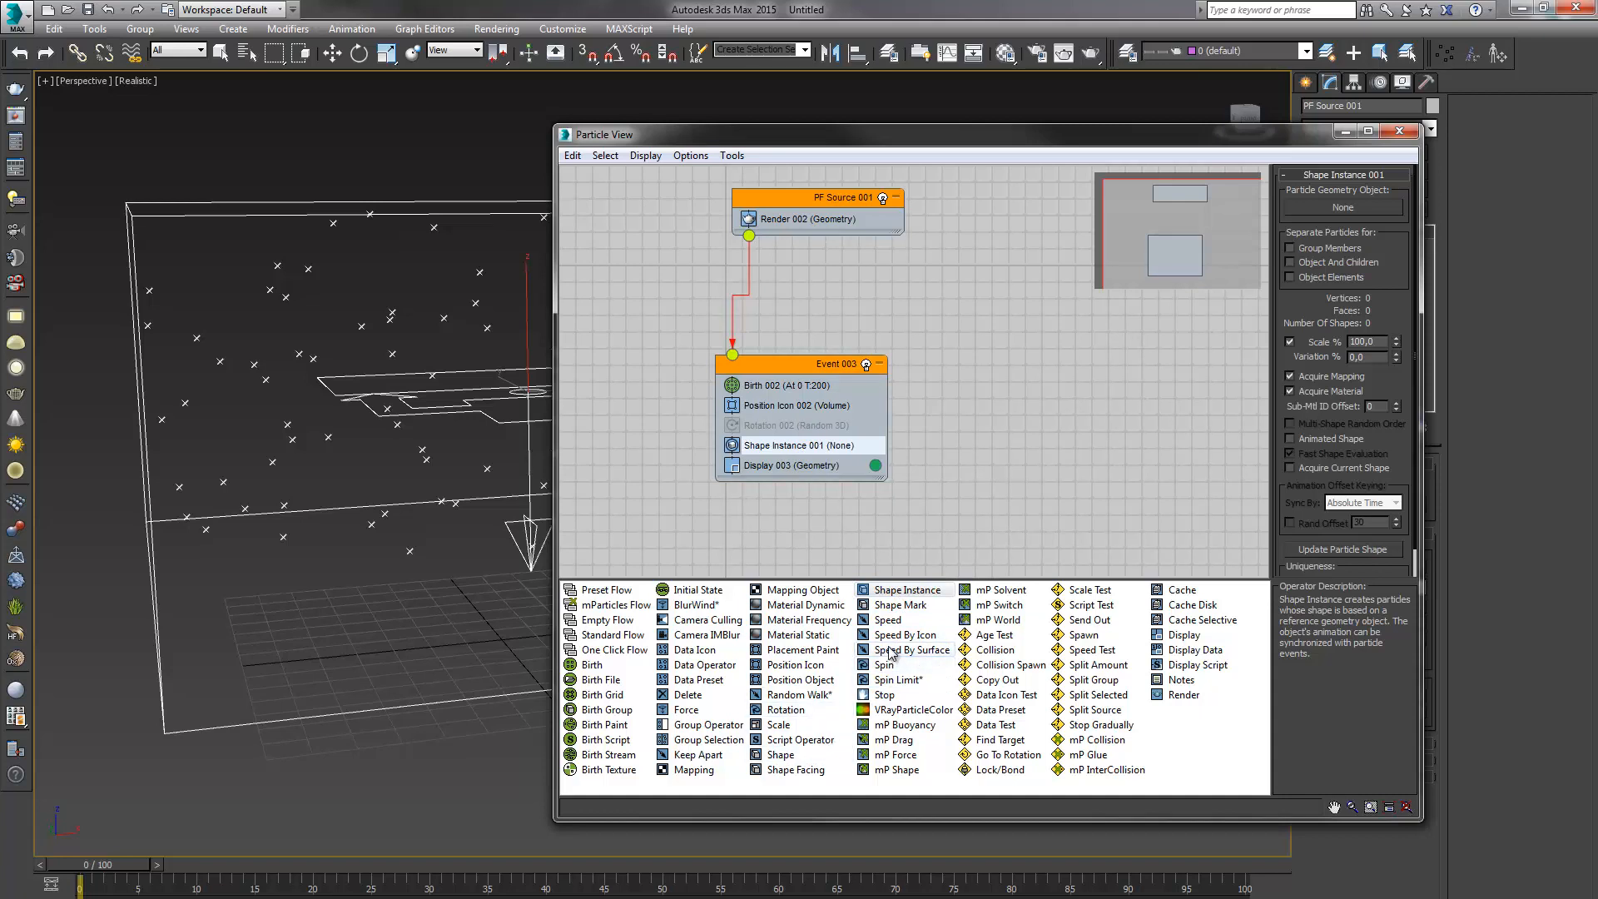
Replace the Shape Instance operator in Event 003 with a Shape Facing operator and open its settings
{"action": "left_click_drag", "start_coordinate": [772, 774], "coordinate": [801, 446]}
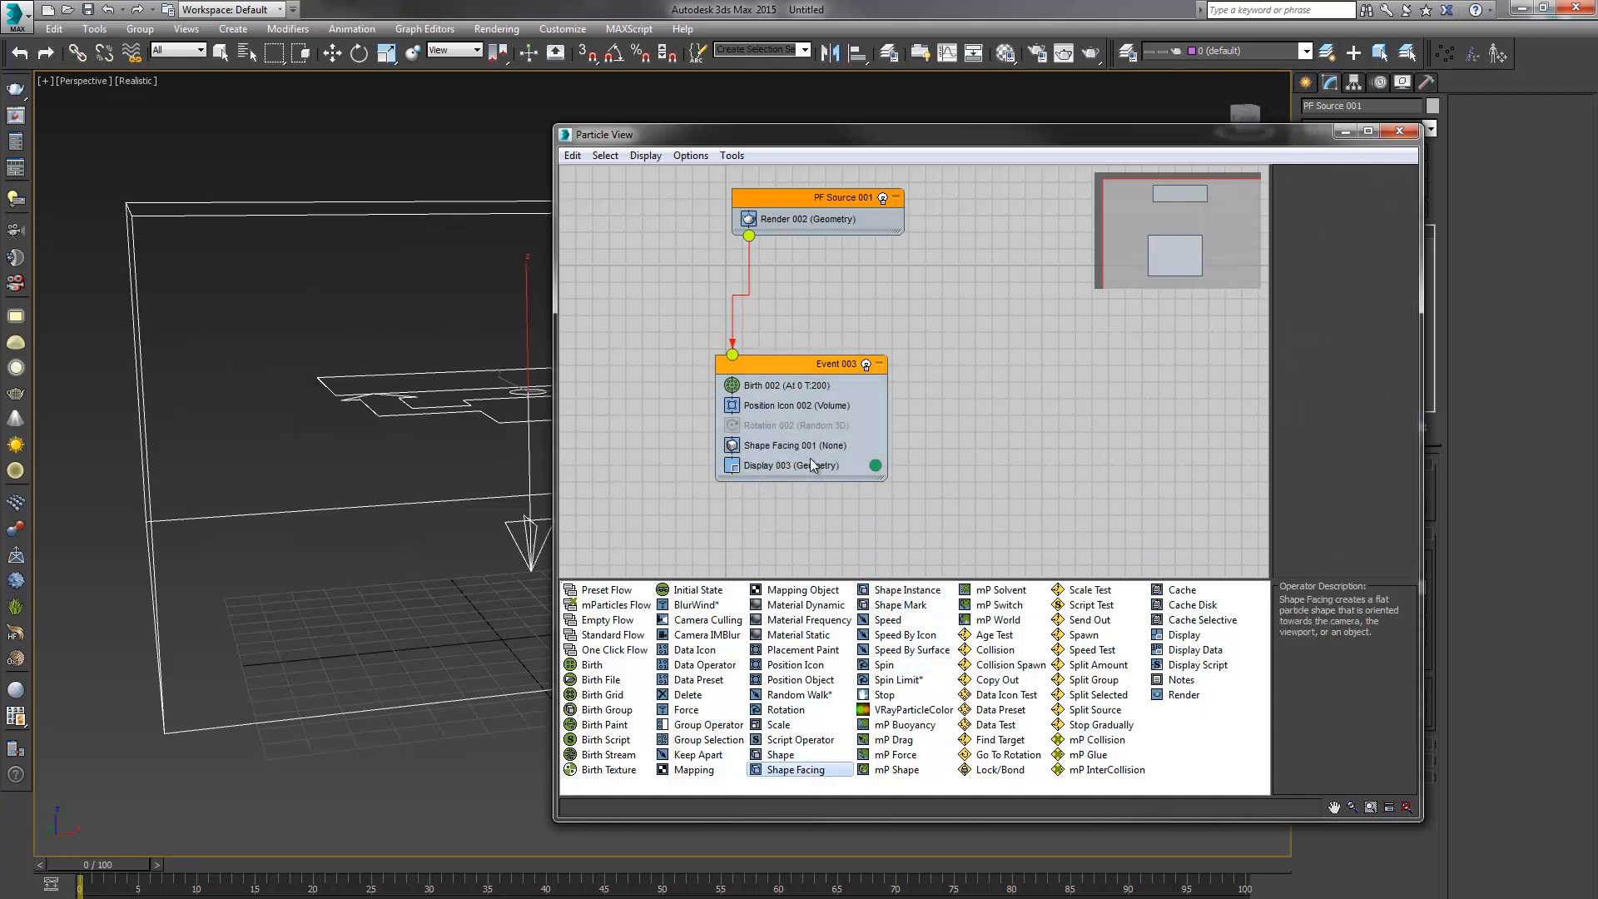
{"action": "left_click", "coordinate": [811, 448]}
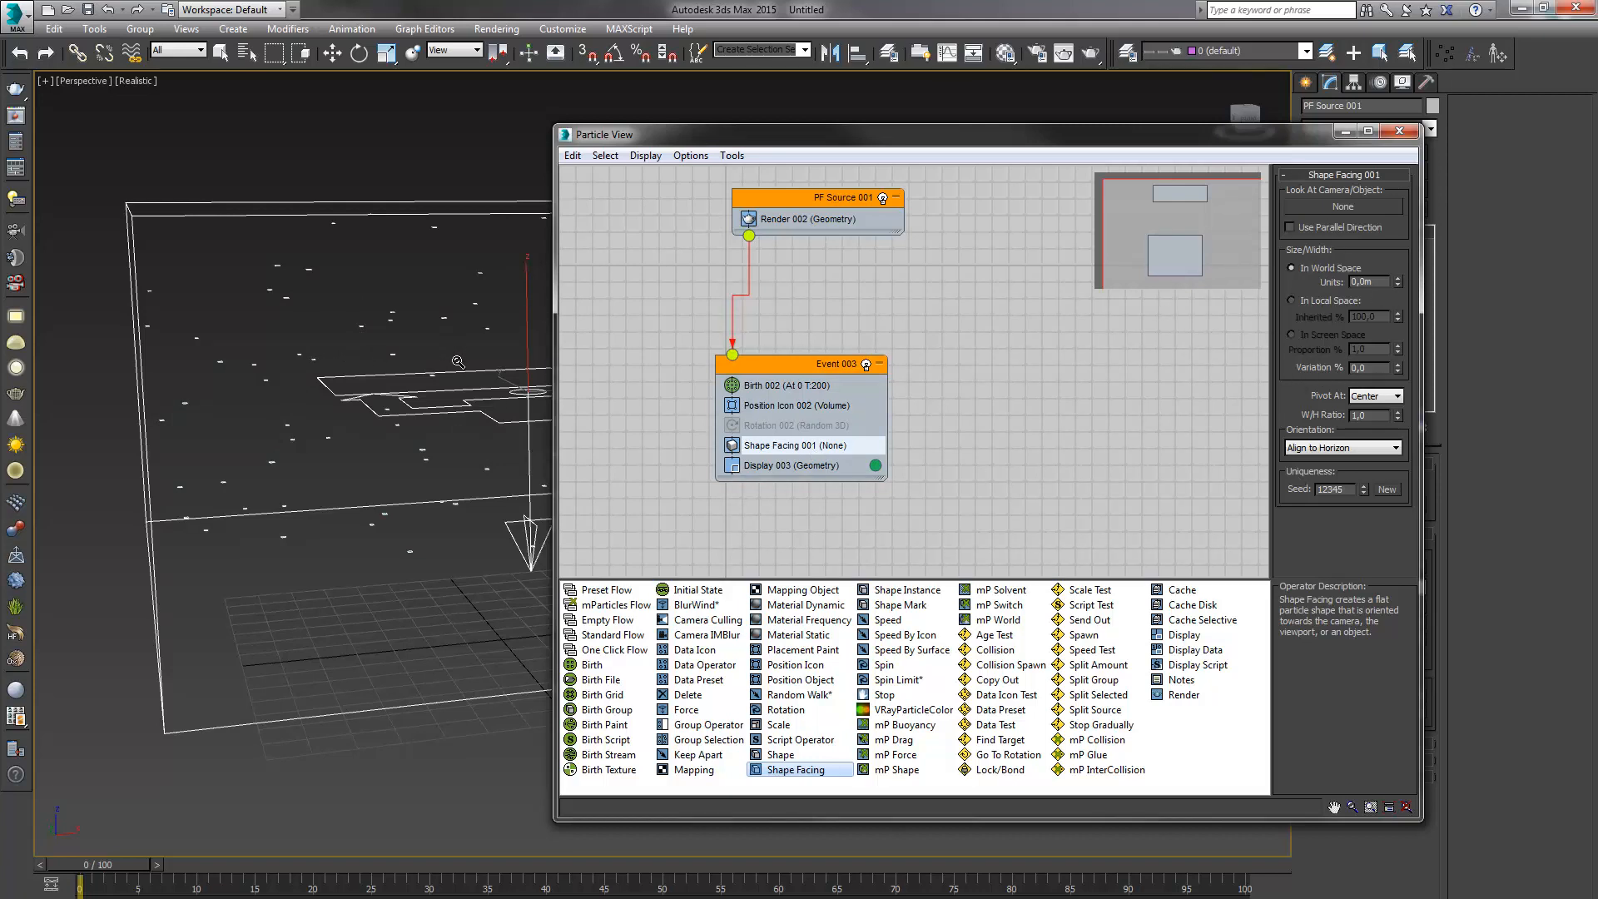
Frame the particle box closer in the perspective view and create a camera from that view
{"action": "scroll", "coordinate": [443, 401], "scroll_direction": "up", "scroll_amount": 4}
{"action": "middle_click_drag", "start_coordinate": [443, 402], "coordinate": [466, 313]}
{"action": "scroll", "coordinate": [457, 328], "scroll_direction": "down", "scroll_amount": 1}
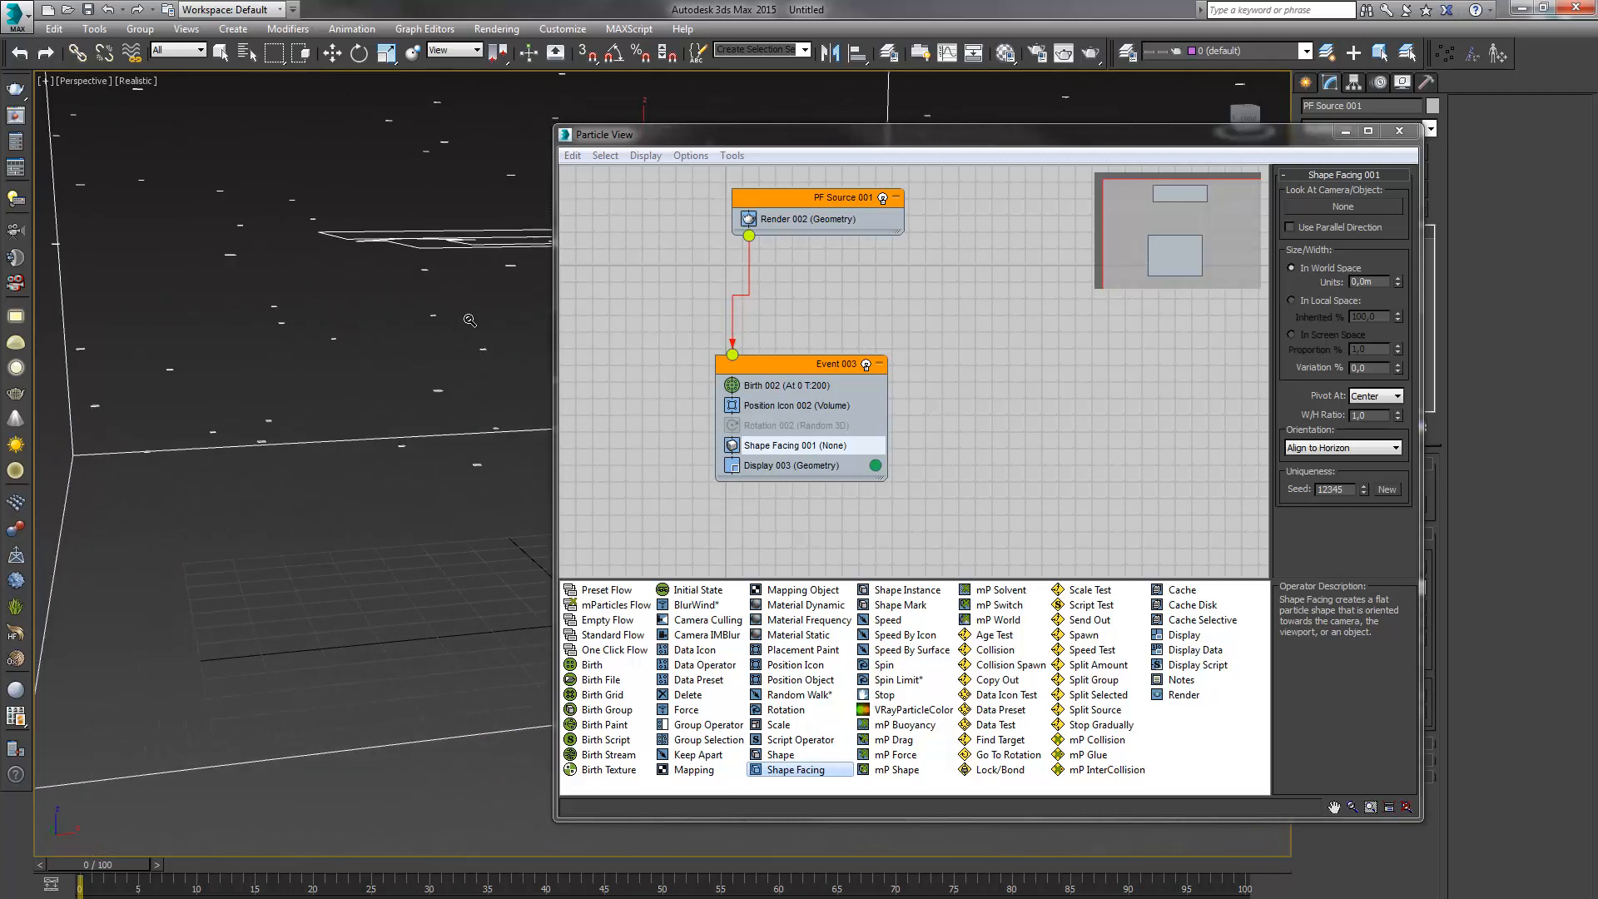
{"action": "scroll", "coordinate": [471, 345], "scroll_direction": "down", "scroll_amount": 1}
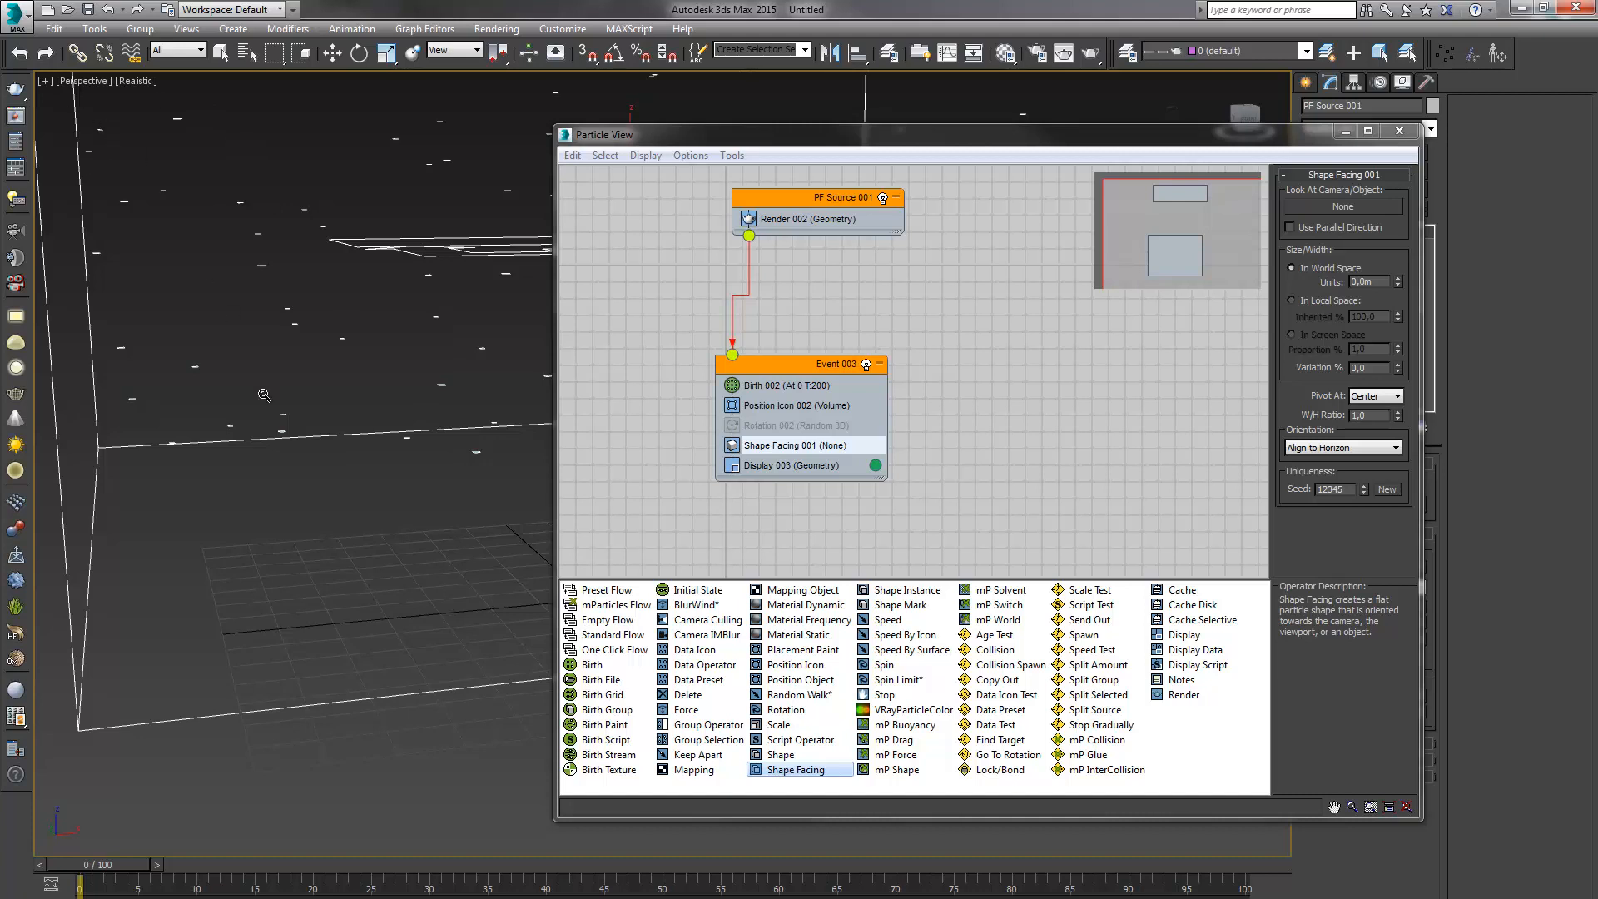
{"action": "key", "text": "c"}
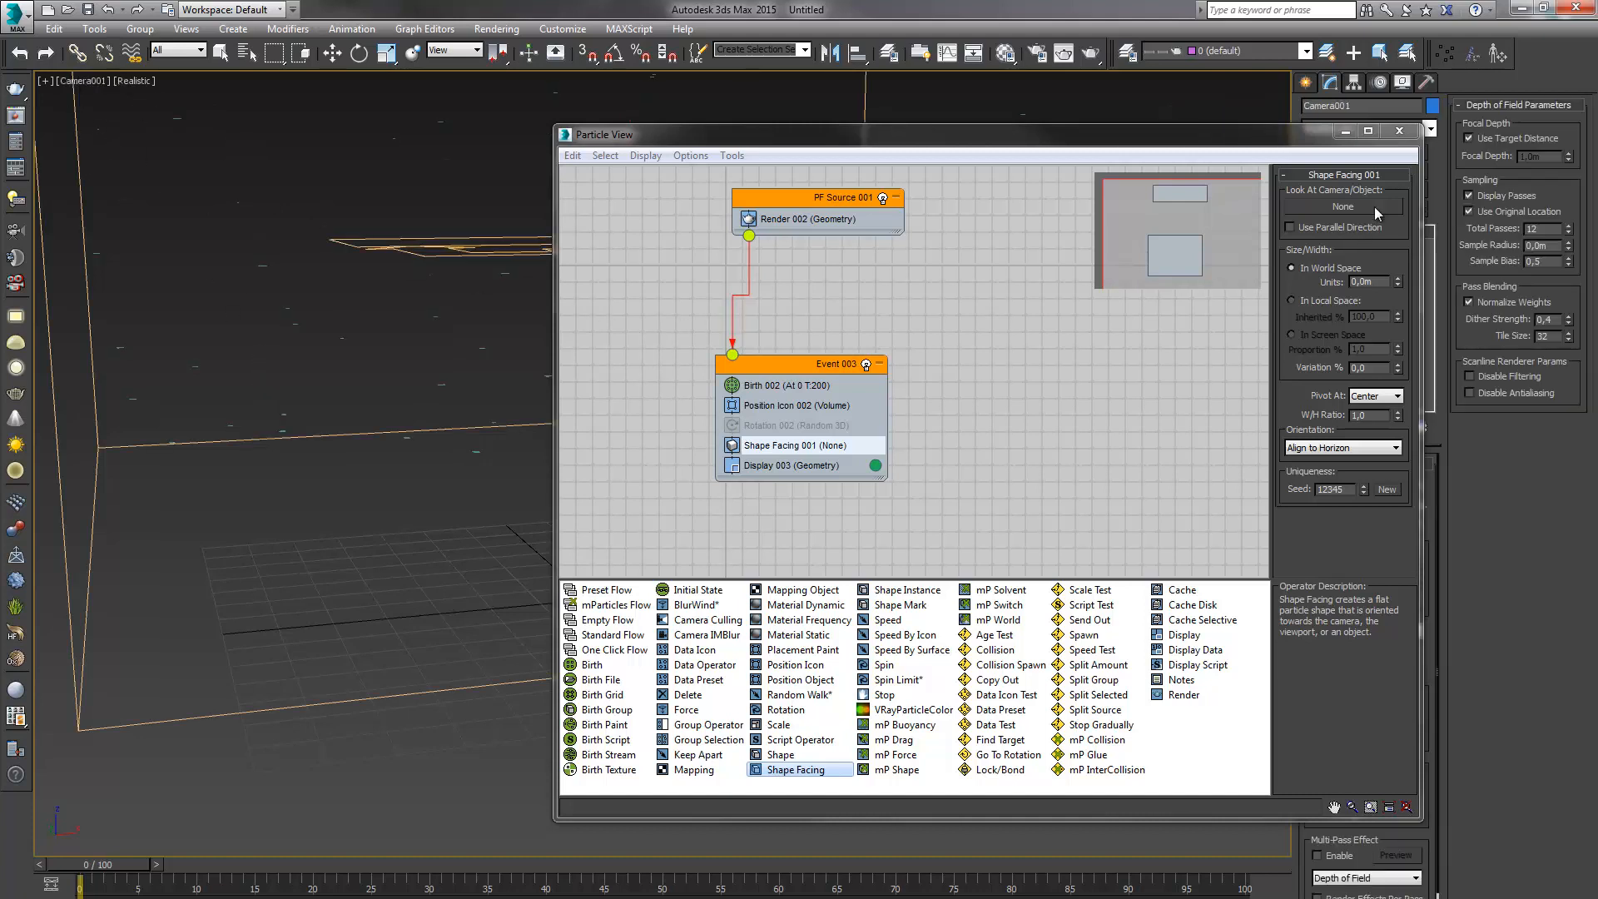
Assign Camera001 as the Shape Facing operator's look-at object and enable Use Parallel Direction
{"action": "left_click_drag", "start_coordinate": [915, 134], "coordinate": [877, 126]}
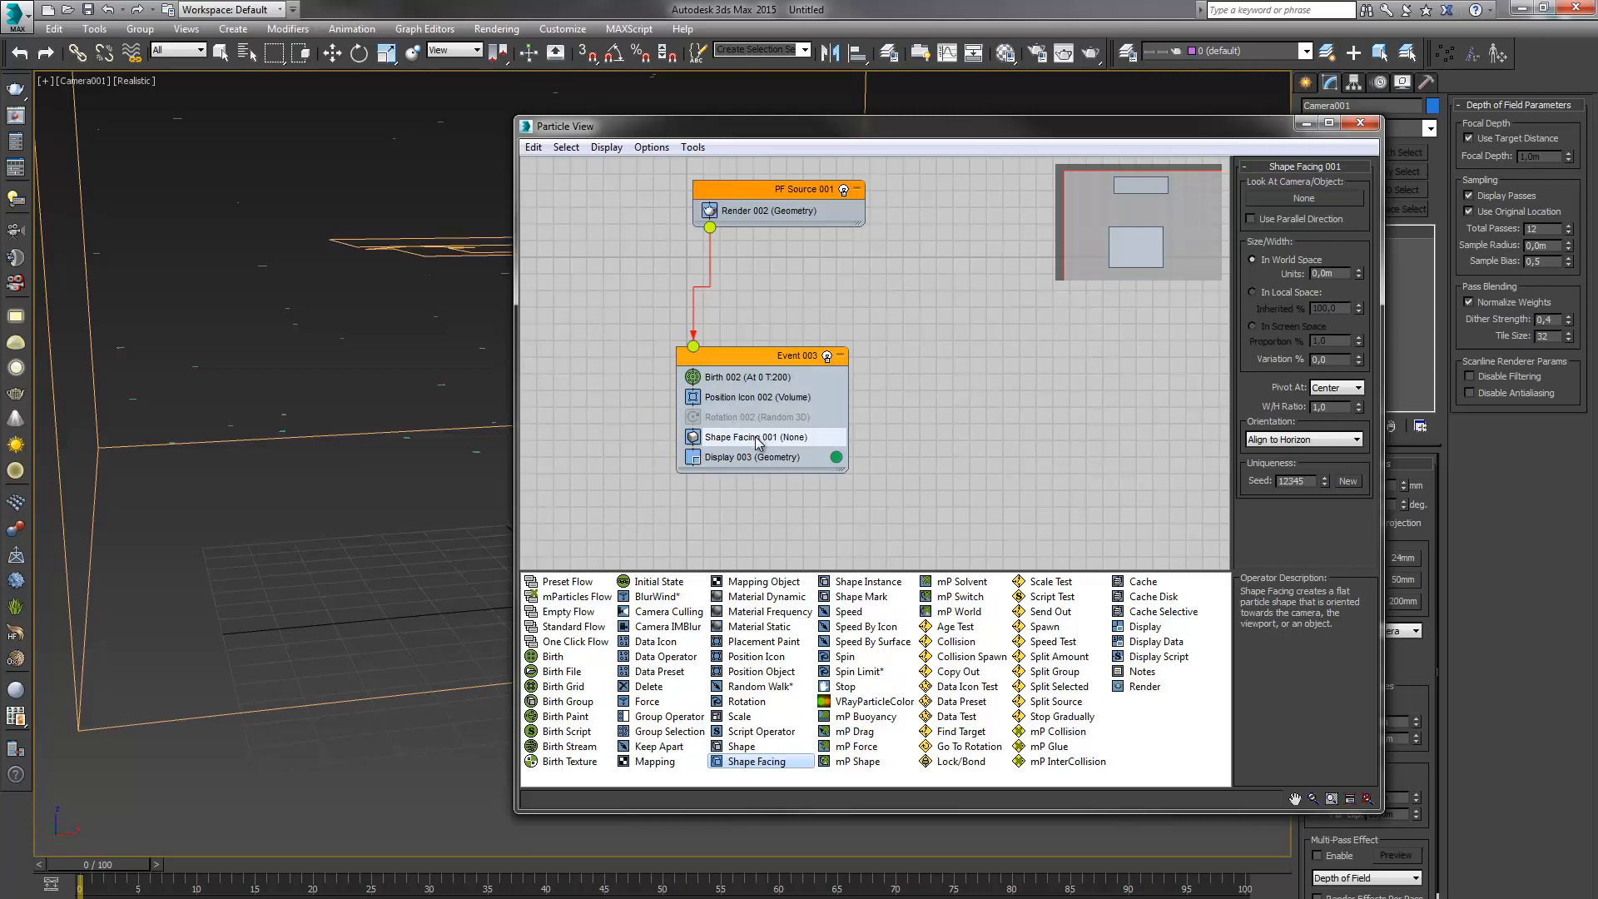
{"action": "left_click", "coordinate": [1304, 199]}
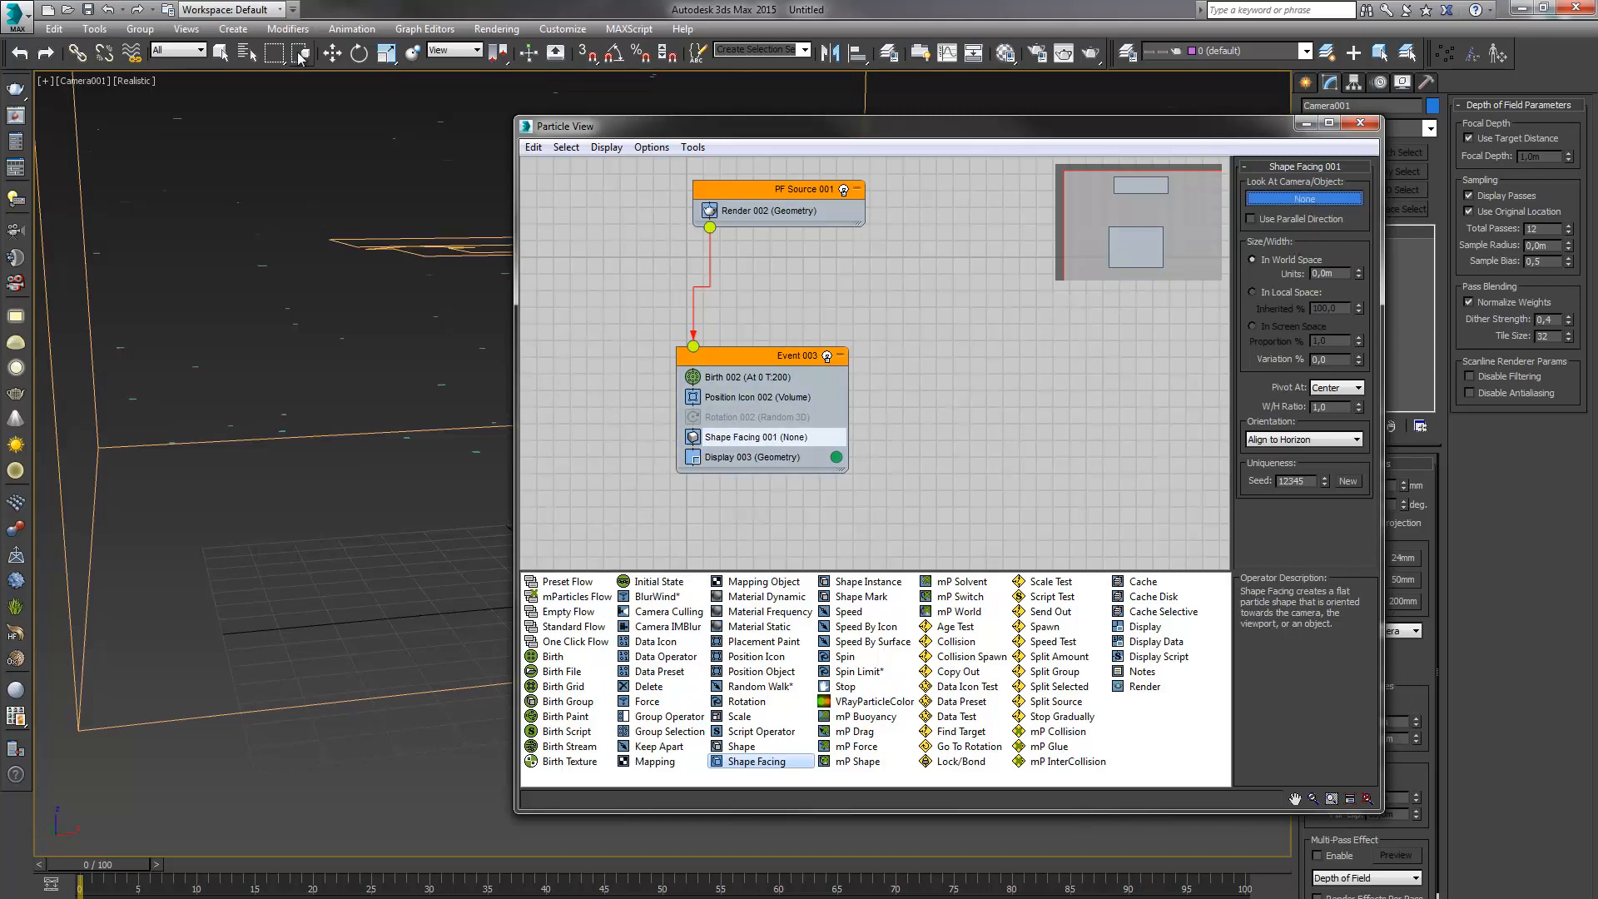
{"action": "left_click", "coordinate": [246, 52]}
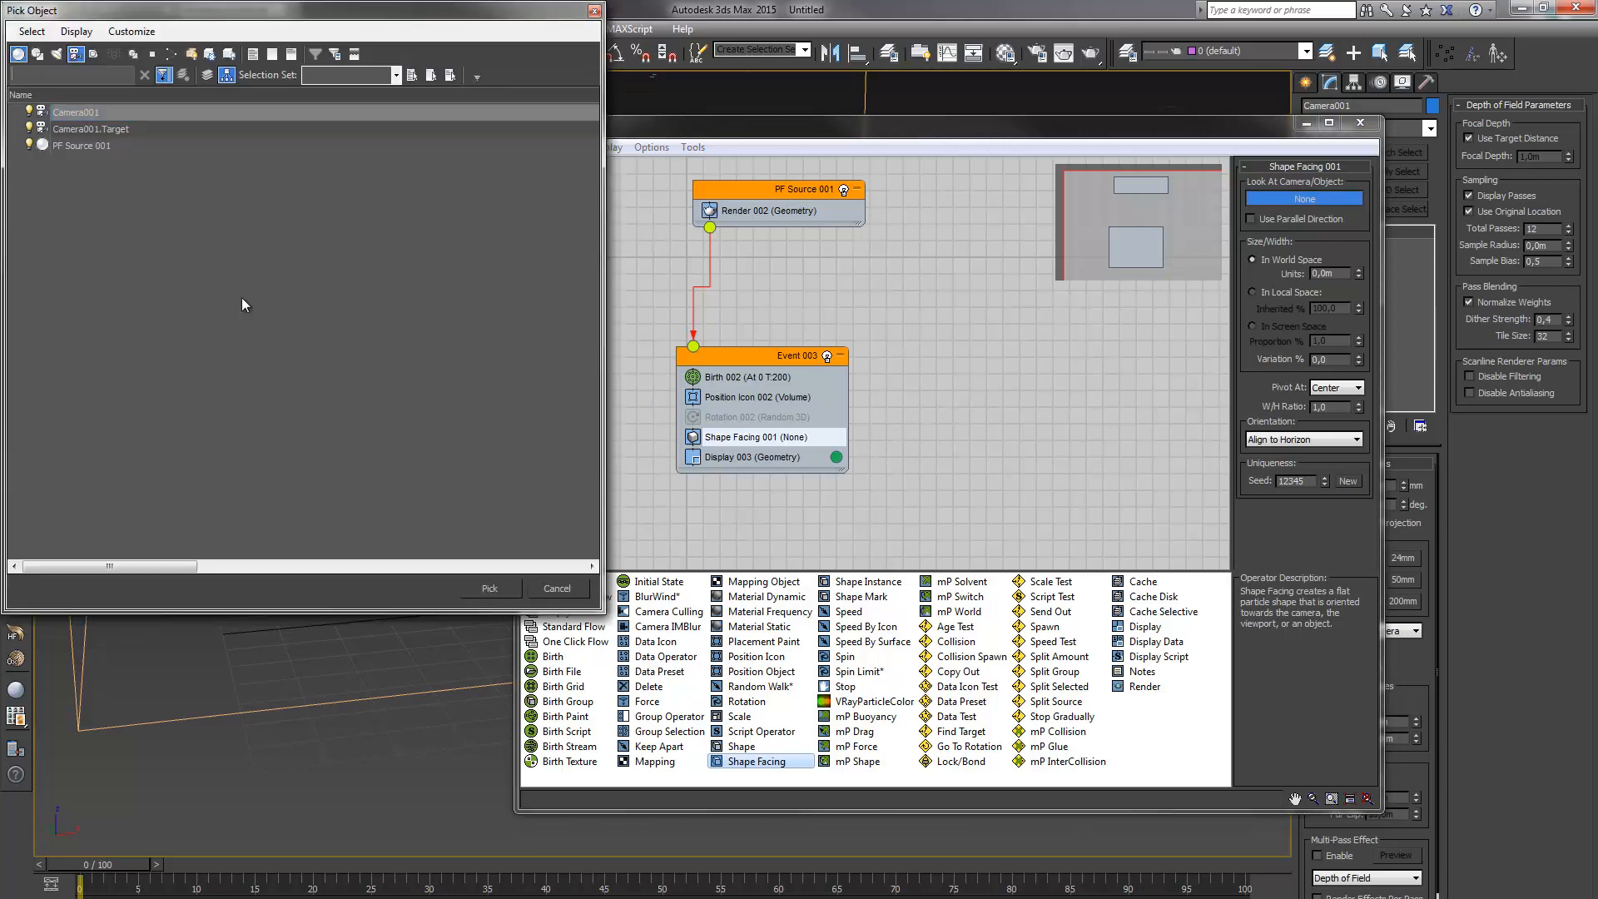
{"action": "left_click", "coordinate": [75, 114]}
{"action": "left_click", "coordinate": [496, 594]}
{"action": "left_click", "coordinate": [1305, 219]}
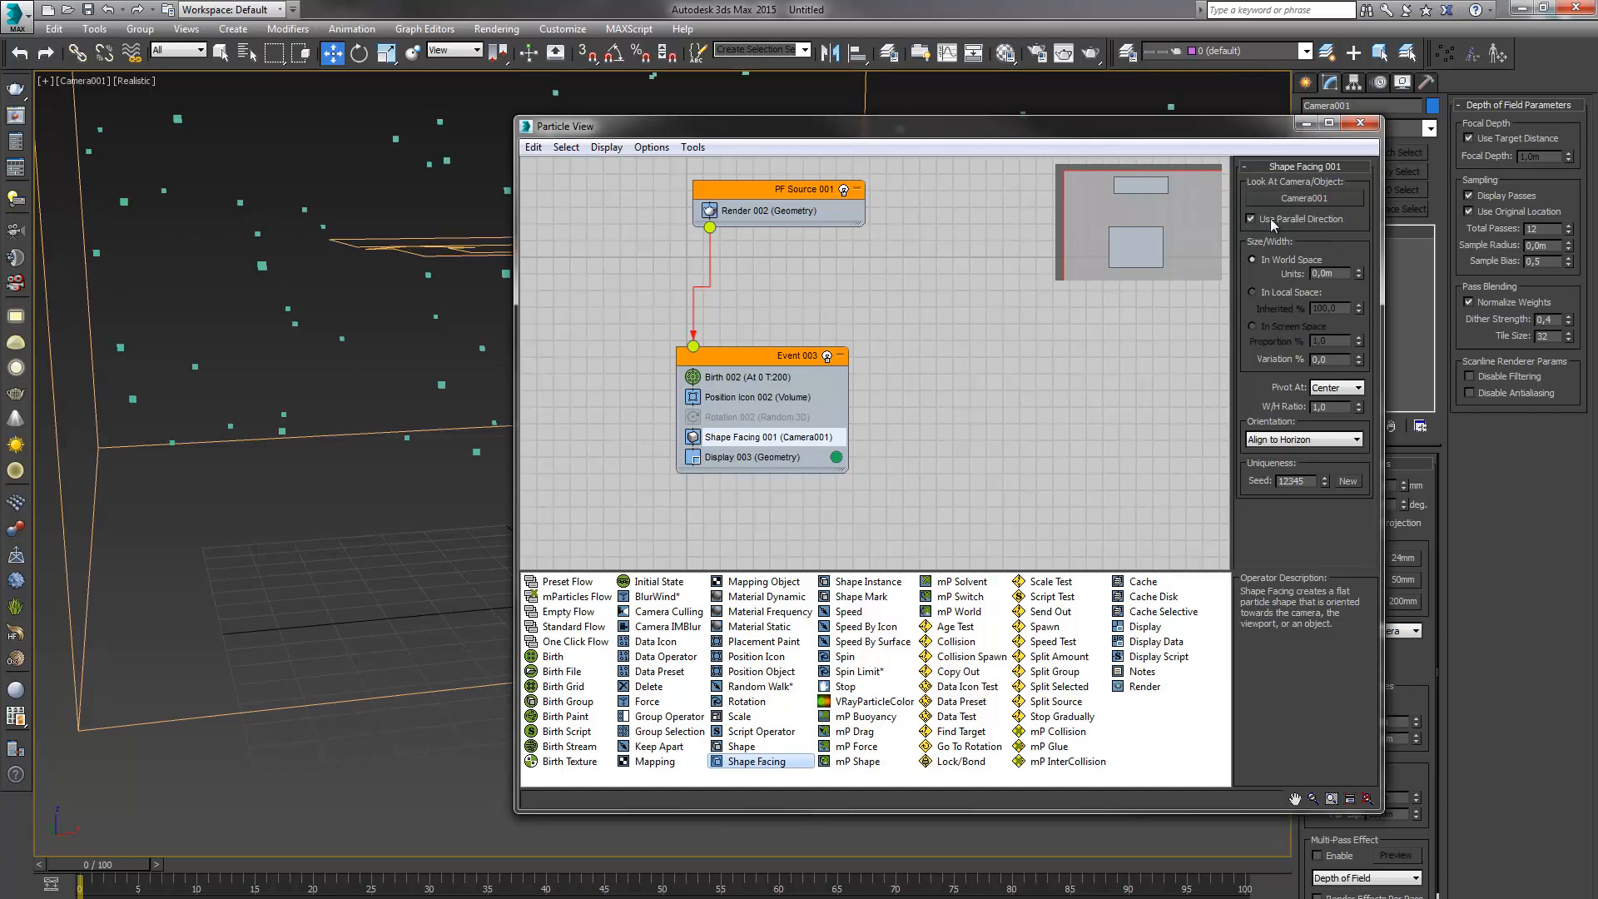
Try world-space sizes of 4 m, 1 m and 0.4 m for the facing particles
{"action": "left_click", "coordinate": [1343, 273]}
{"action": "type", "text": "4"}
{"action": "key", "text": "Return"}
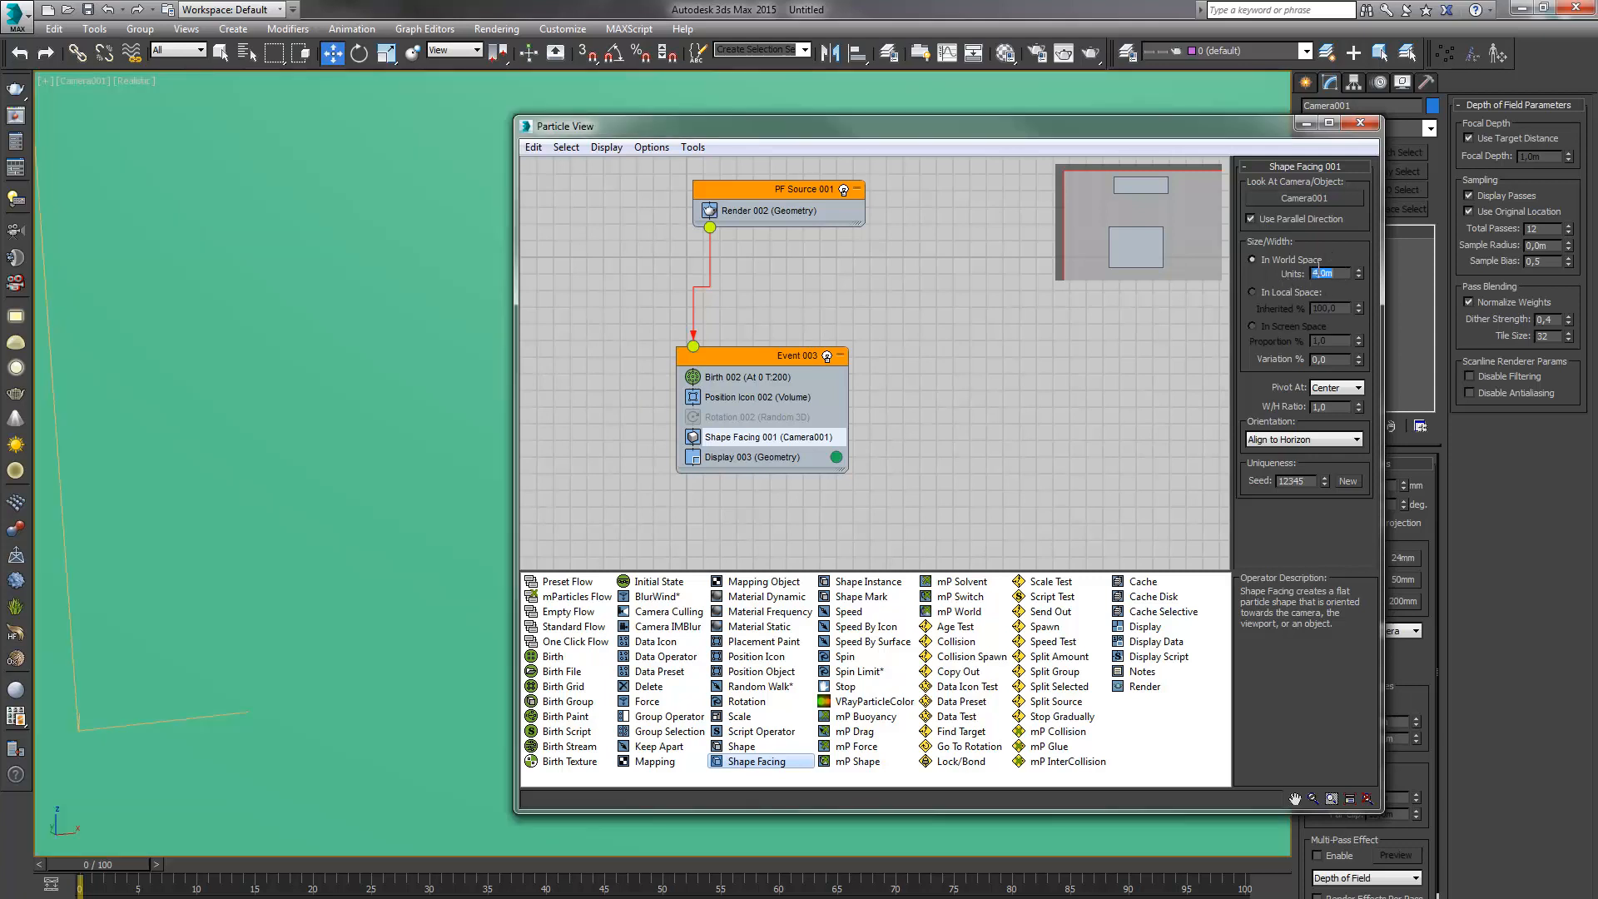
{"action": "type", "text": "1"}
{"action": "key", "text": "Return"}
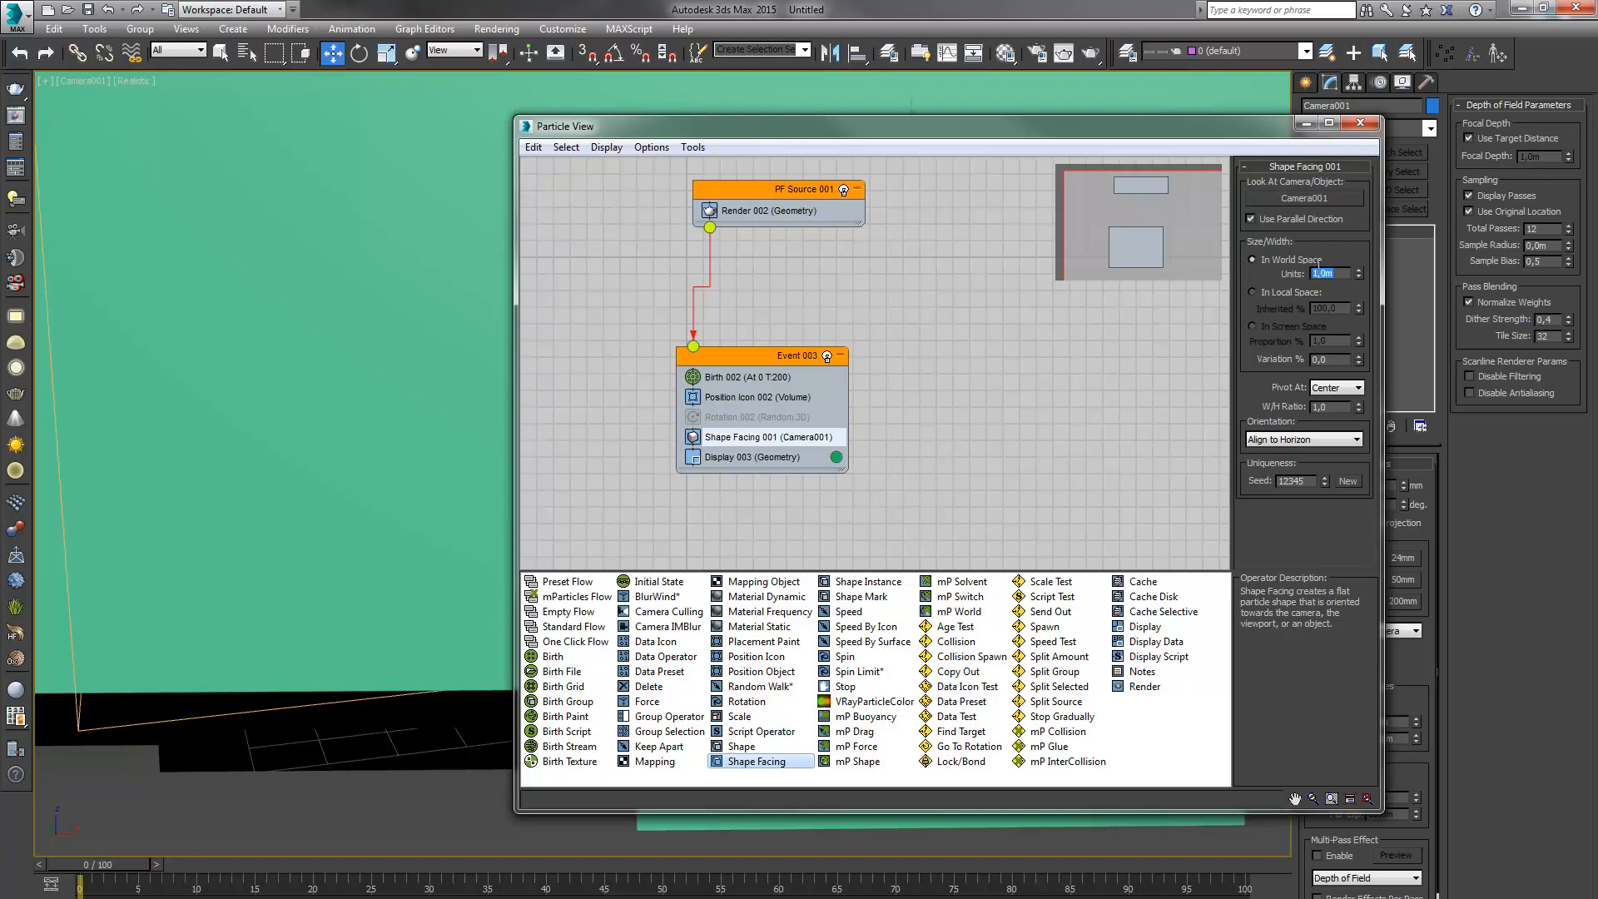
{"action": "double_click", "coordinate": [1318, 269]}
{"action": "type", "text": ",4"}
{"action": "key", "text": "Return"}
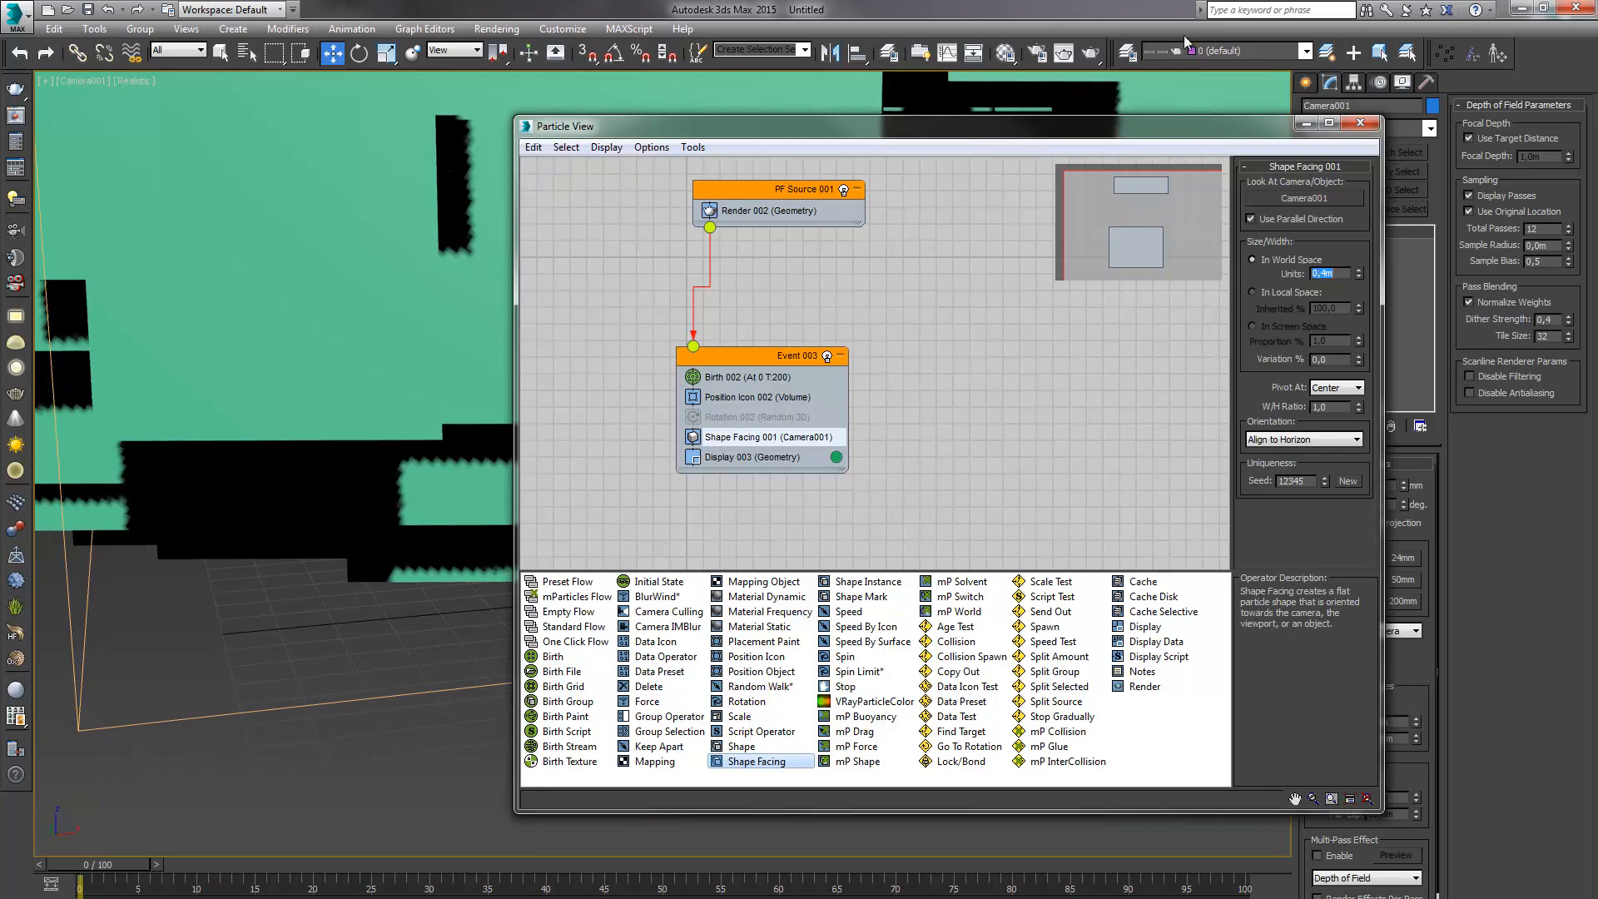
Switch the camera viewport to Shaded display and set the facing particles' world-space size to 0.2 m
{"action": "left_click", "coordinate": [133, 82]}
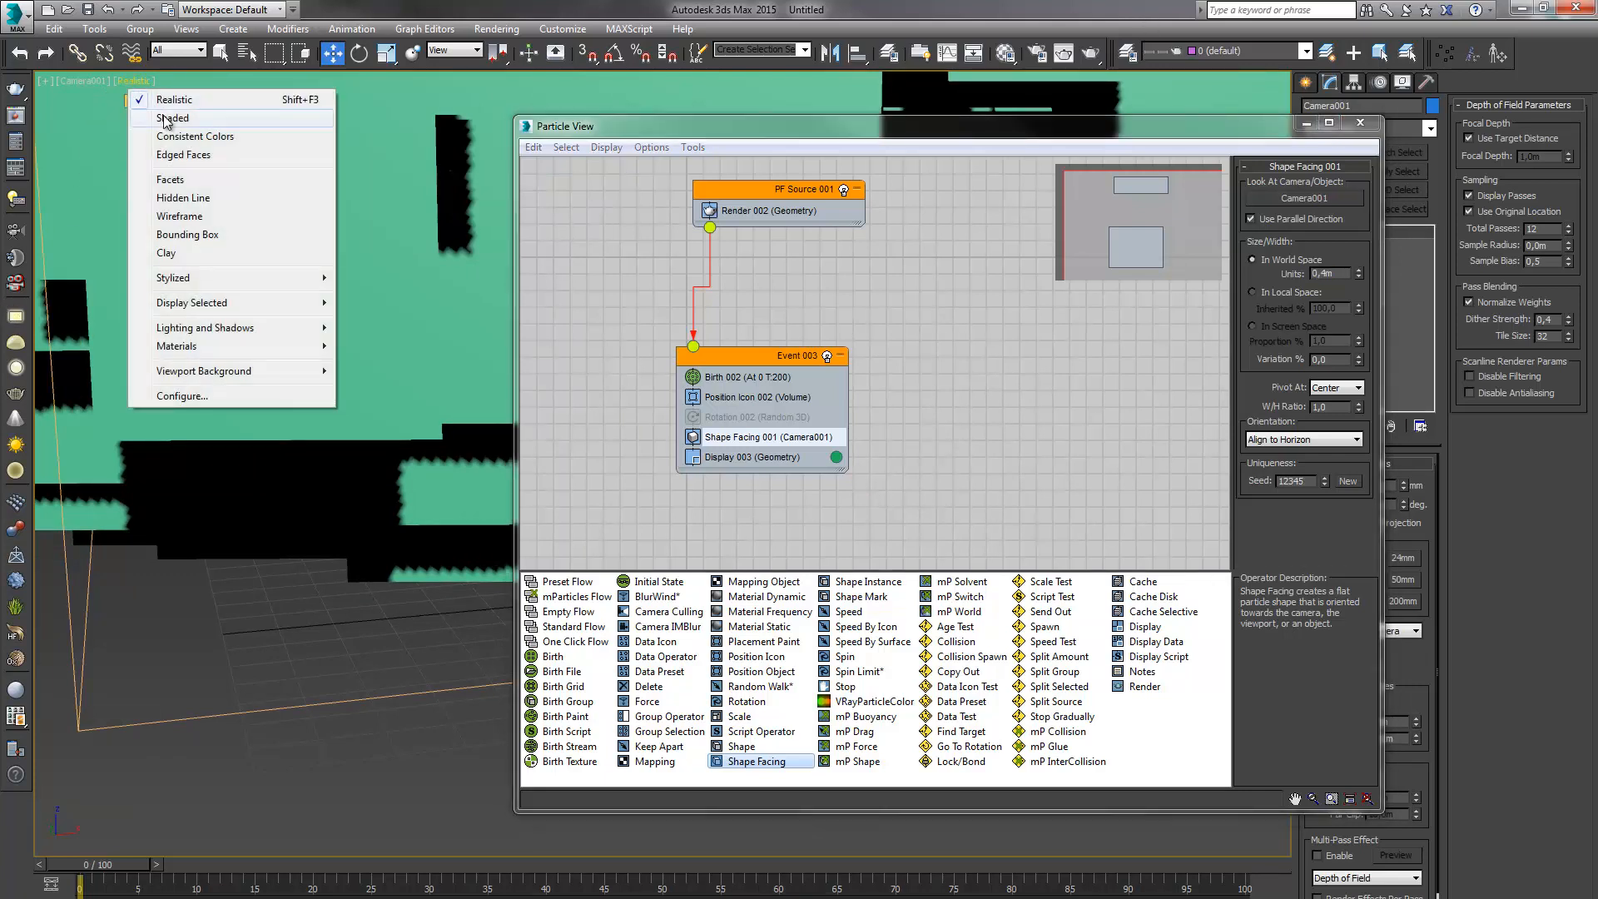
{"action": "left_click", "coordinate": [166, 119]}
{"action": "left_click_drag", "start_coordinate": [1358, 276], "coordinate": [1352, 285]}
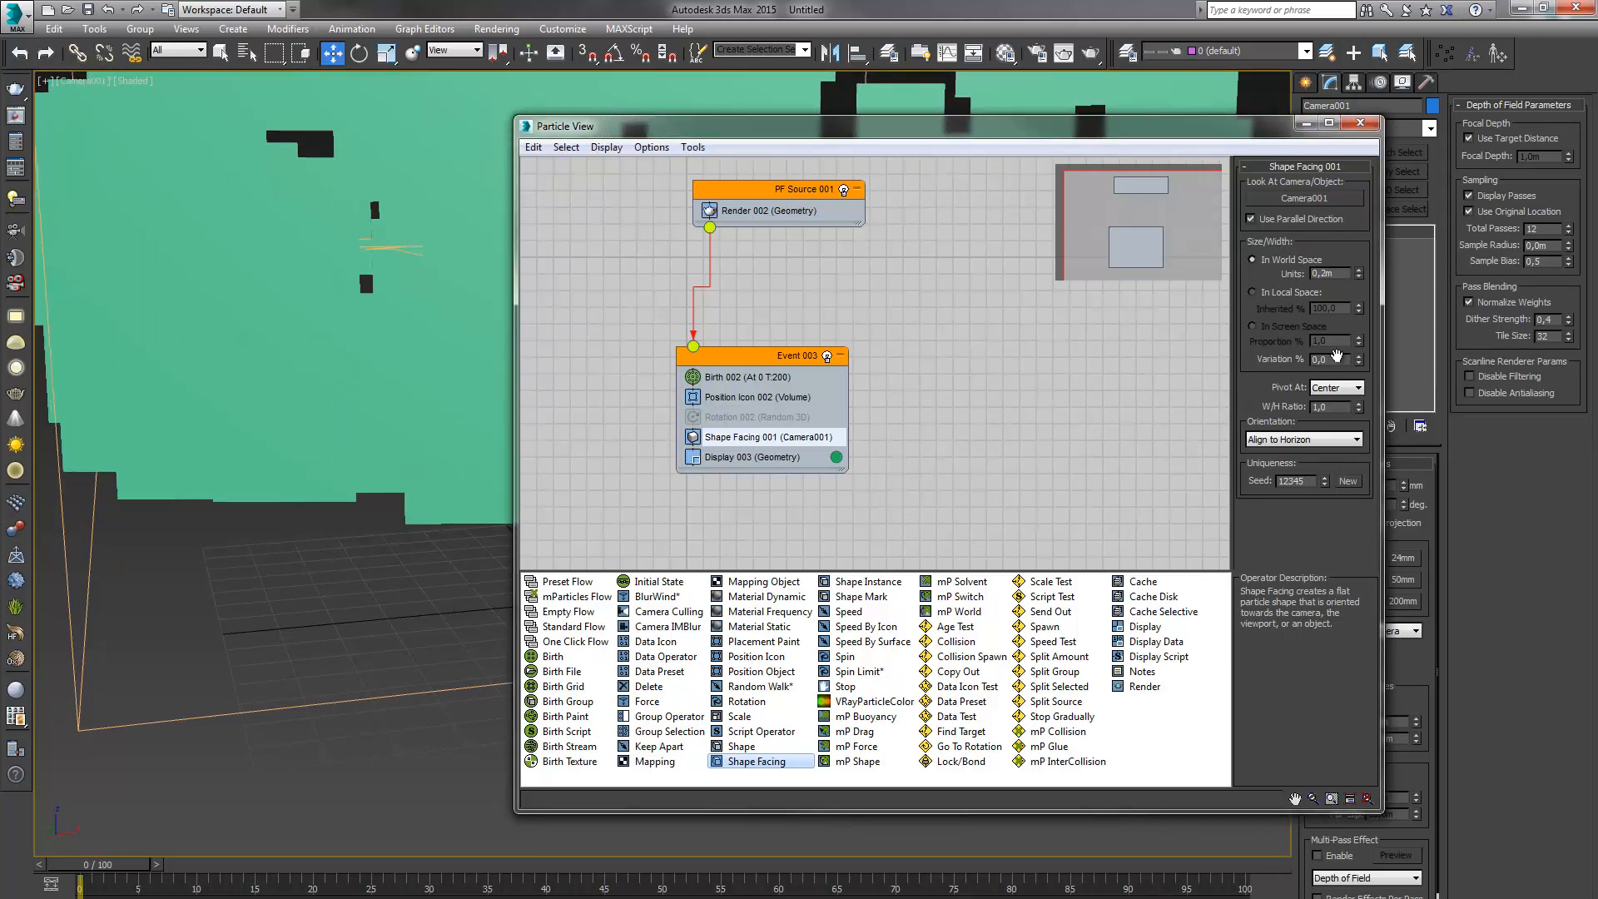
Set the Shape Facing operator's size variation to 50%
{"action": "left_click_drag", "start_coordinate": [1328, 359], "coordinate": [1289, 367]}
{"action": "type", "text": "50"}
{"action": "key", "text": "Return"}
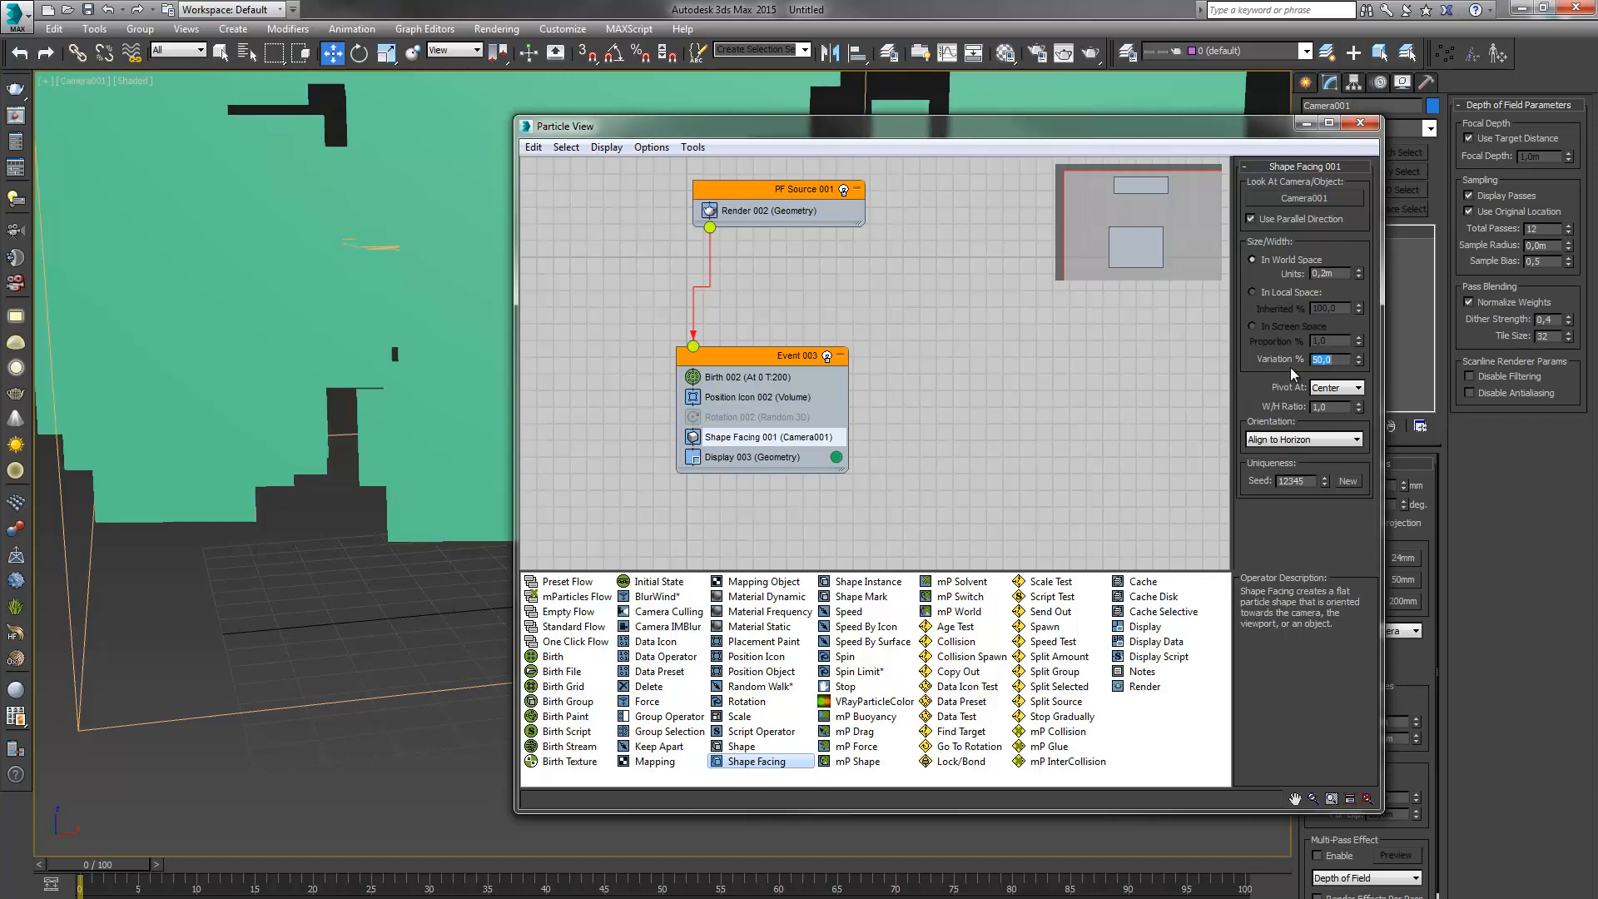
{"action": "middle_click_drag", "start_coordinate": [973, 430], "coordinate": [975, 430]}
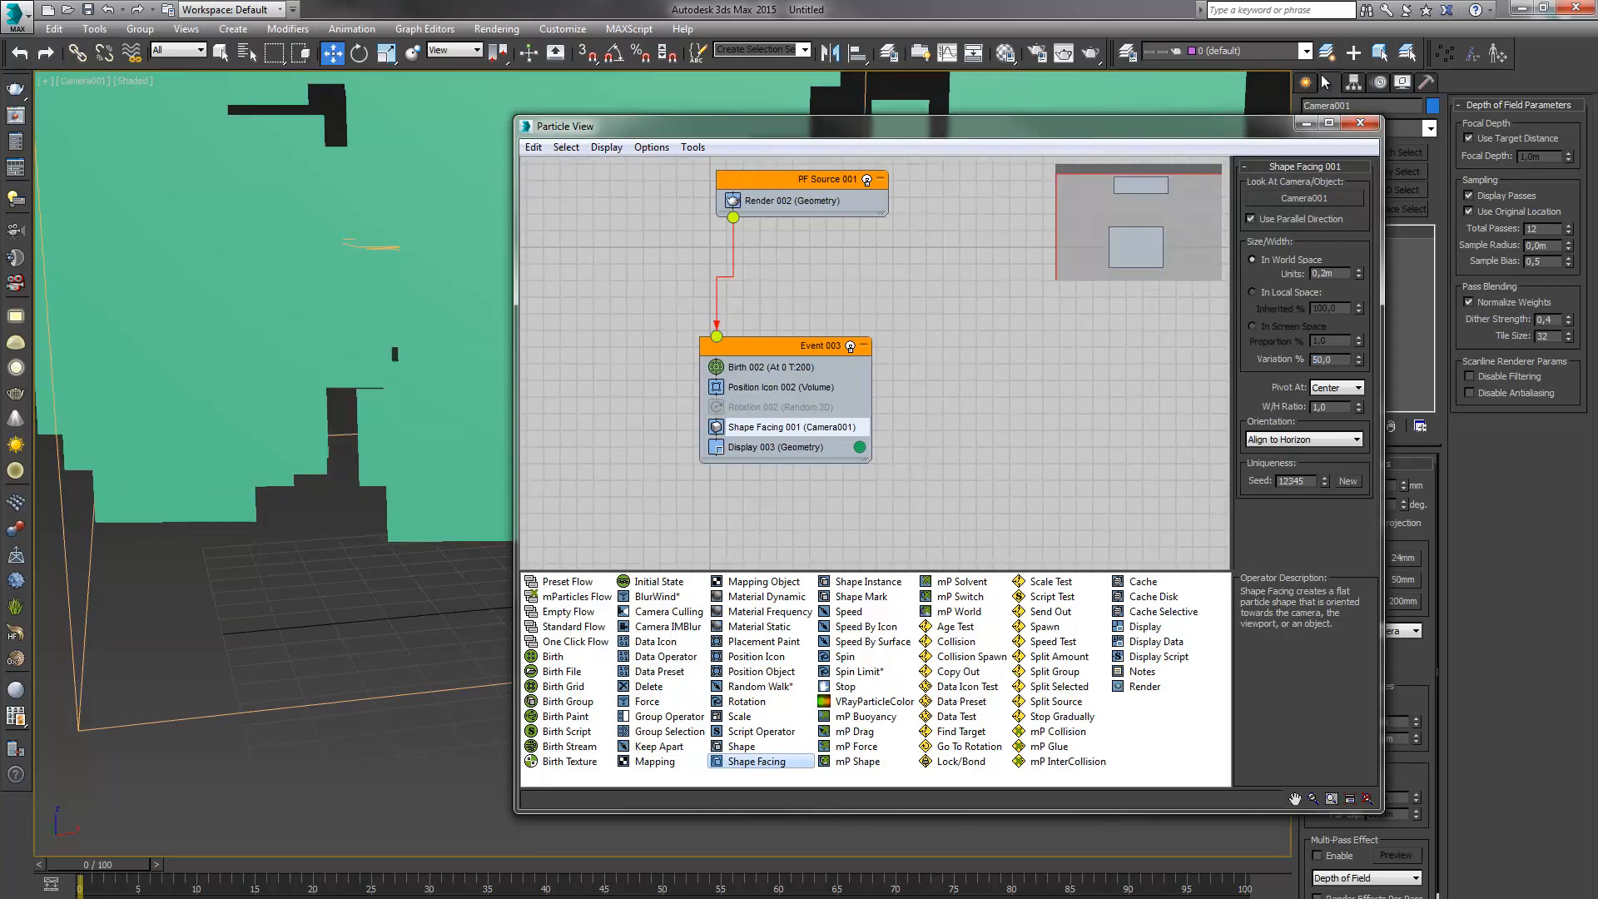
Minimize Particle View, turn on Auto Key and animate Camera001 to a new orbited, closer position at frame 100
{"action": "left_click", "coordinate": [1306, 123]}
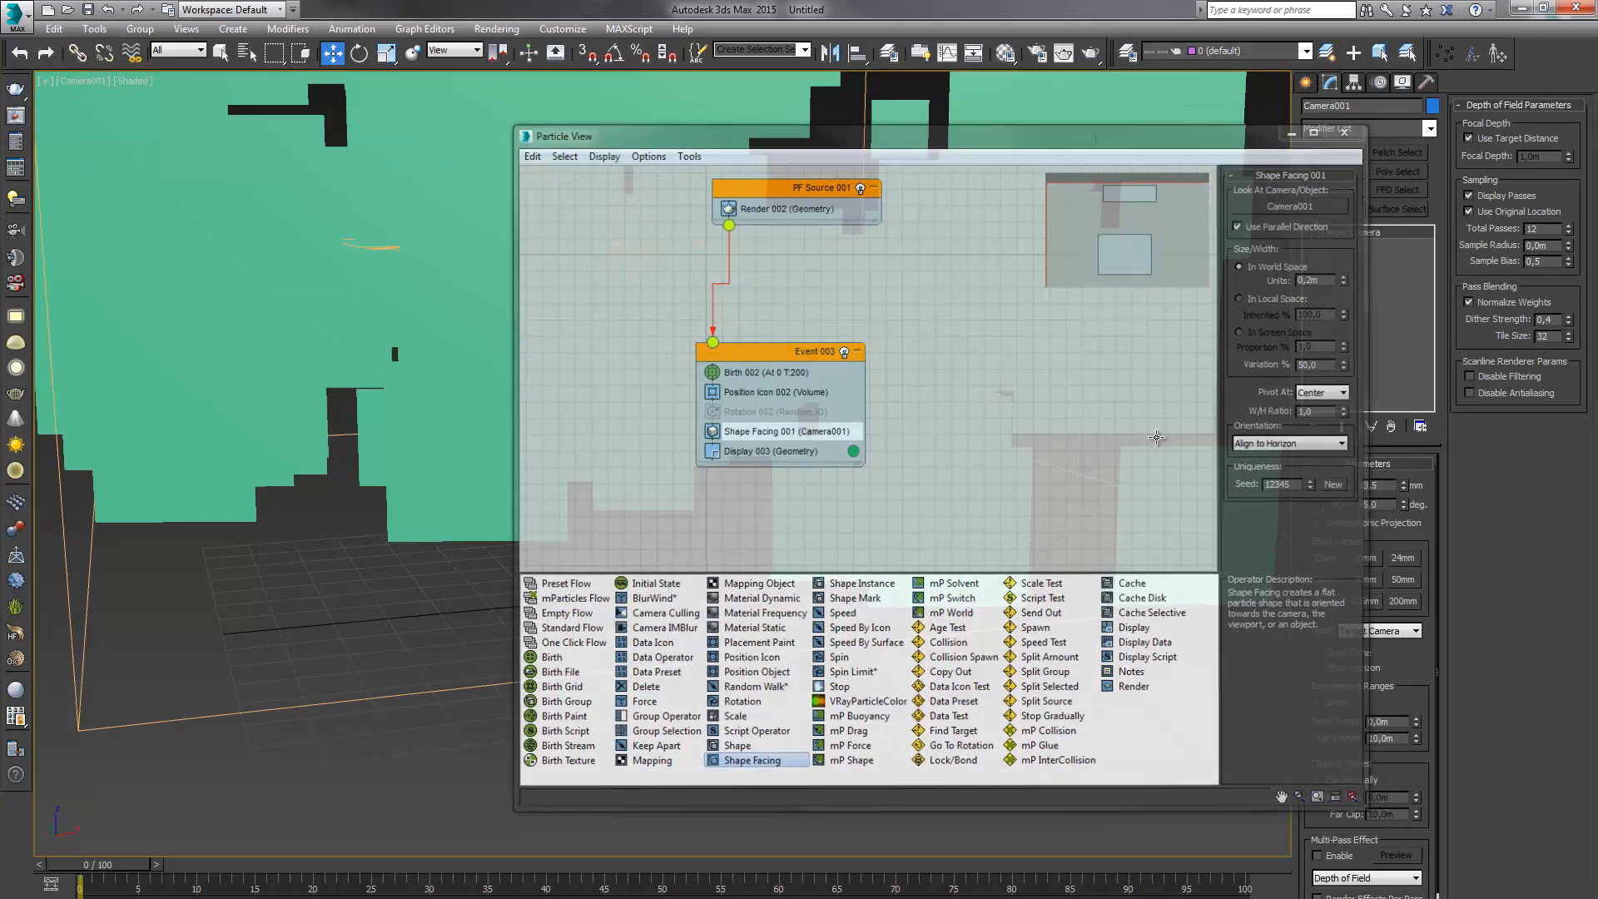
{"action": "left_click", "coordinate": [138, 882]}
{"action": "left_click_drag", "start_coordinate": [165, 867], "coordinate": [1271, 869]}
{"action": "key", "text": "w"}
{"action": "key", "text": "n"}
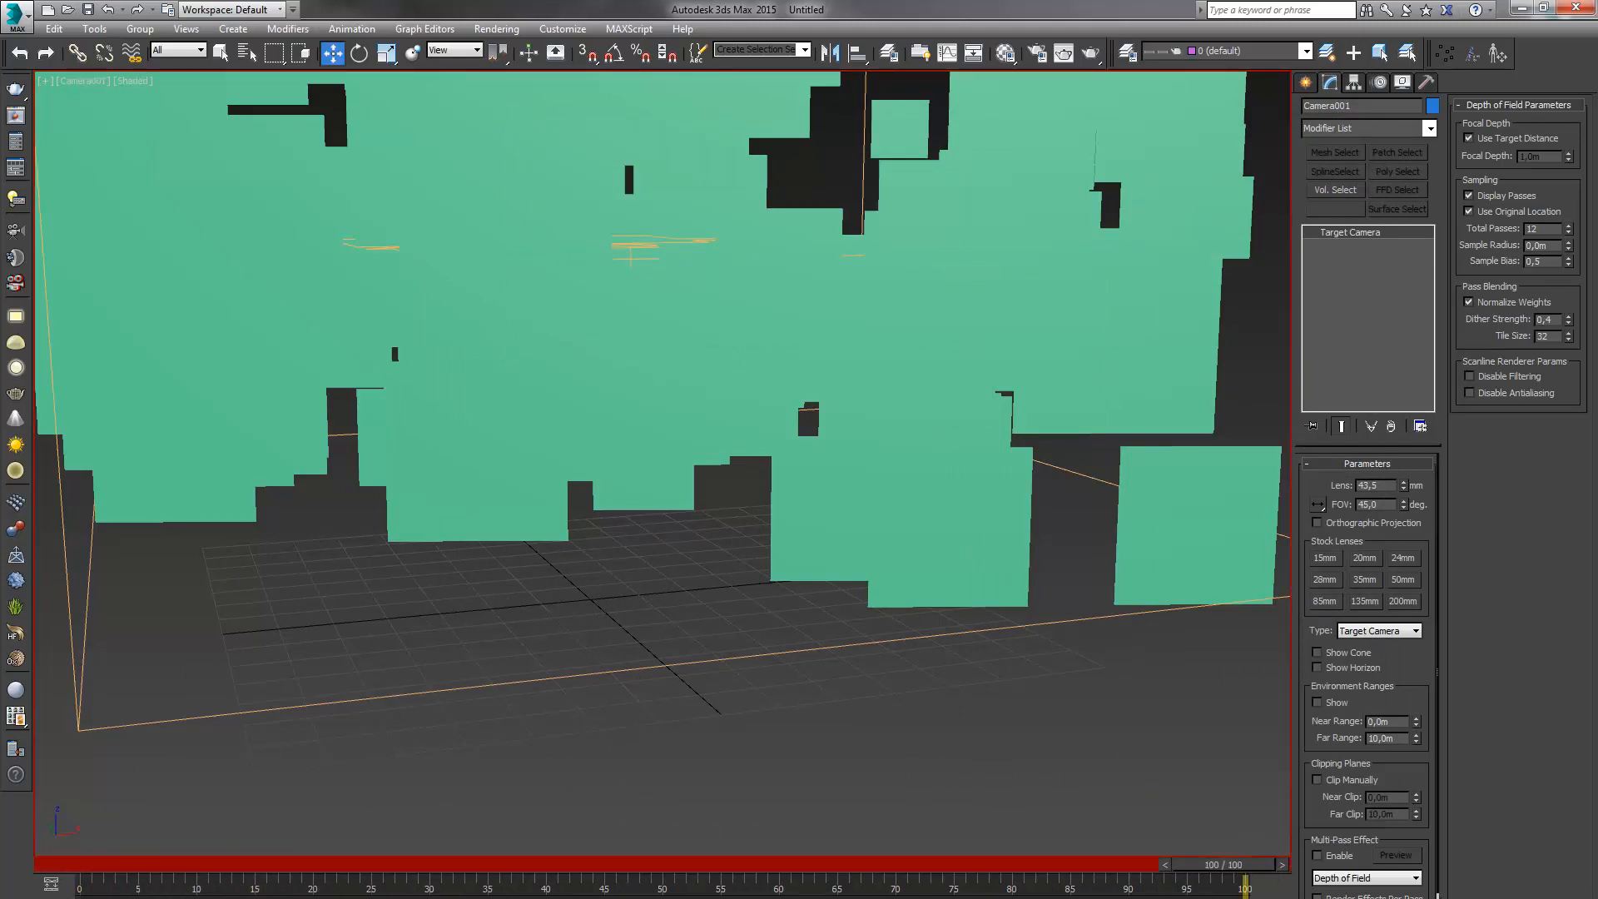
{"action": "key", "text": "alt+z"}
{"action": "left_click_drag", "start_coordinate": [1015, 620], "coordinate": [1009, 524]}
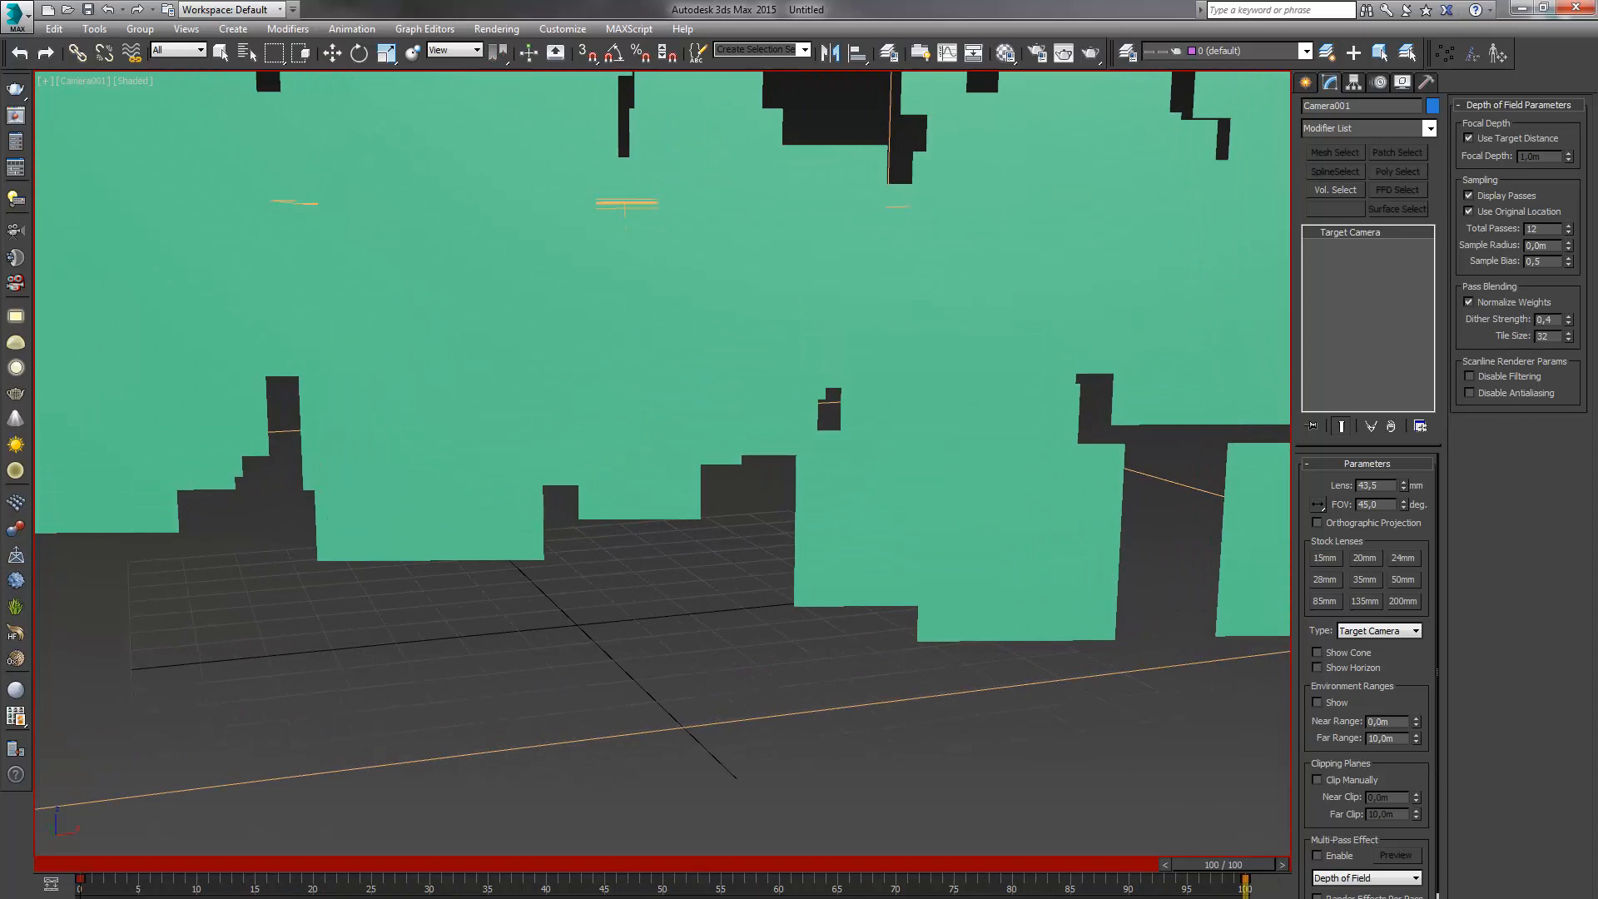
{"action": "left_click_drag", "start_coordinate": [525, 345], "coordinate": [463, 351]}
{"action": "middle_click_drag", "start_coordinate": [702, 428], "coordinate": [814, 447]}
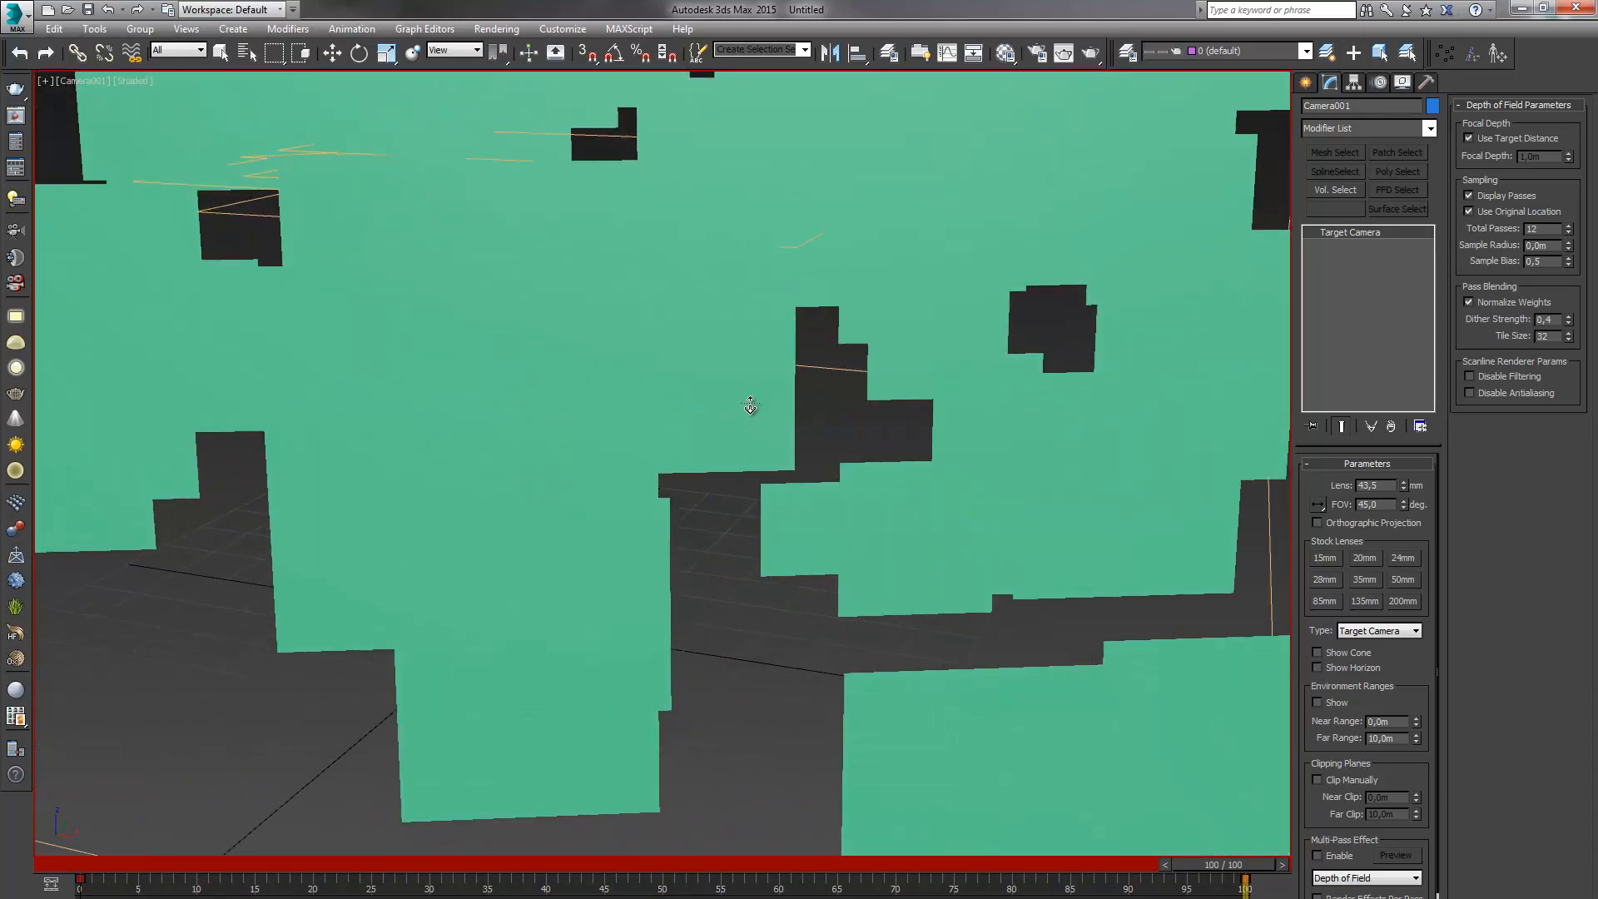
Key a slightly closer camera position at frame 50, return to frame 100 and turn off Auto Key
{"action": "left_click_drag", "start_coordinate": [802, 865], "coordinate": [661, 865]}
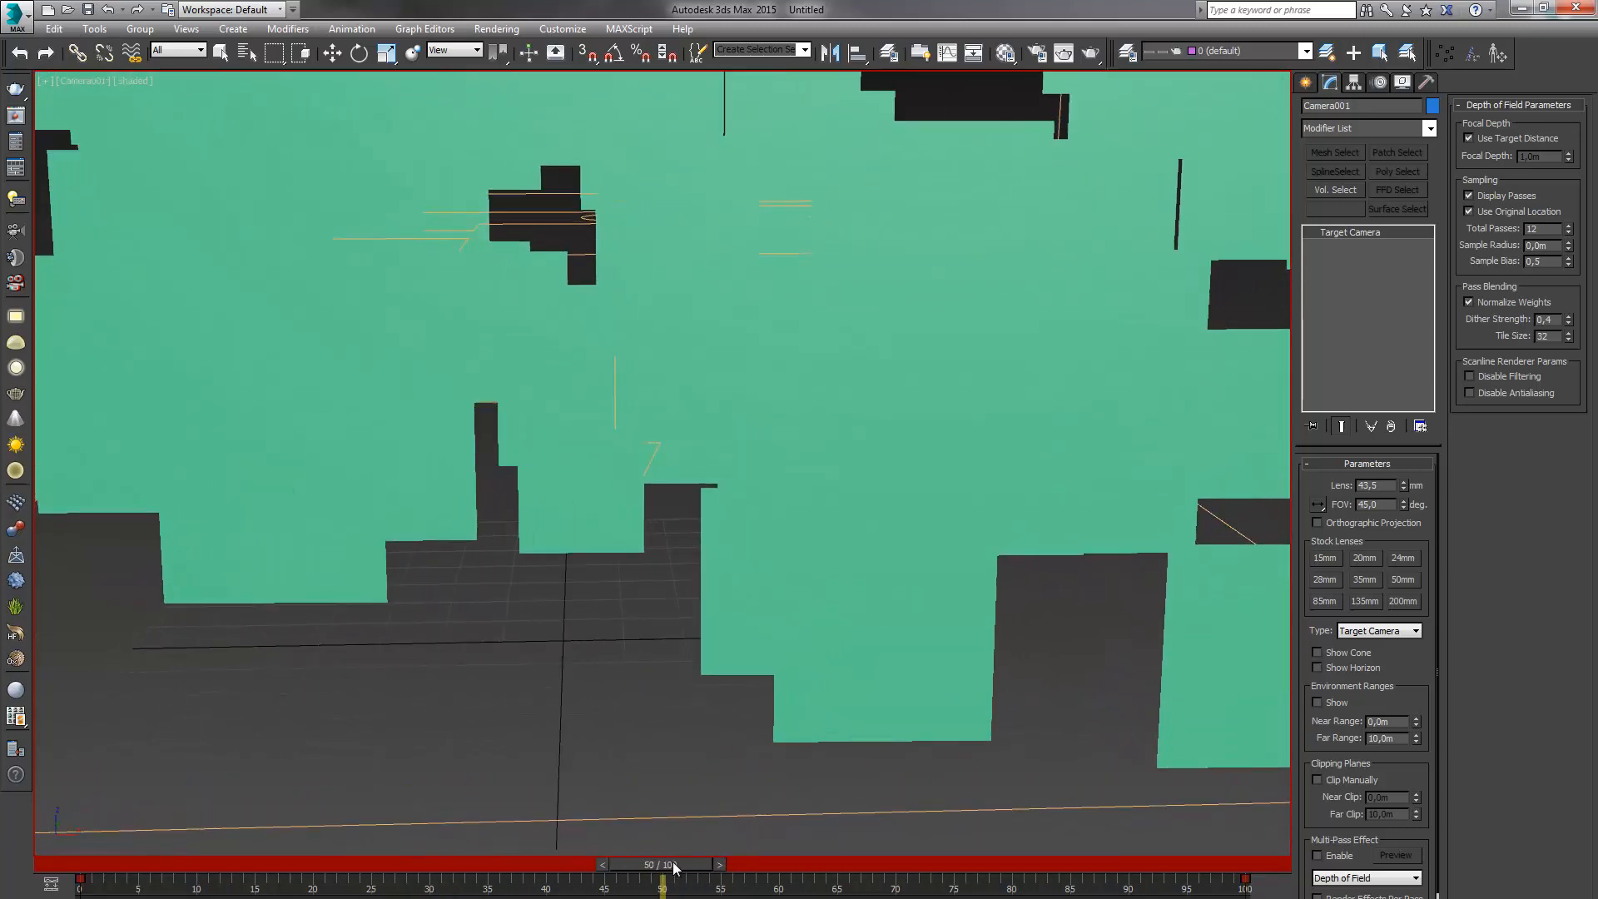
{"action": "middle_click_drag", "start_coordinate": [738, 653], "coordinate": [745, 637]}
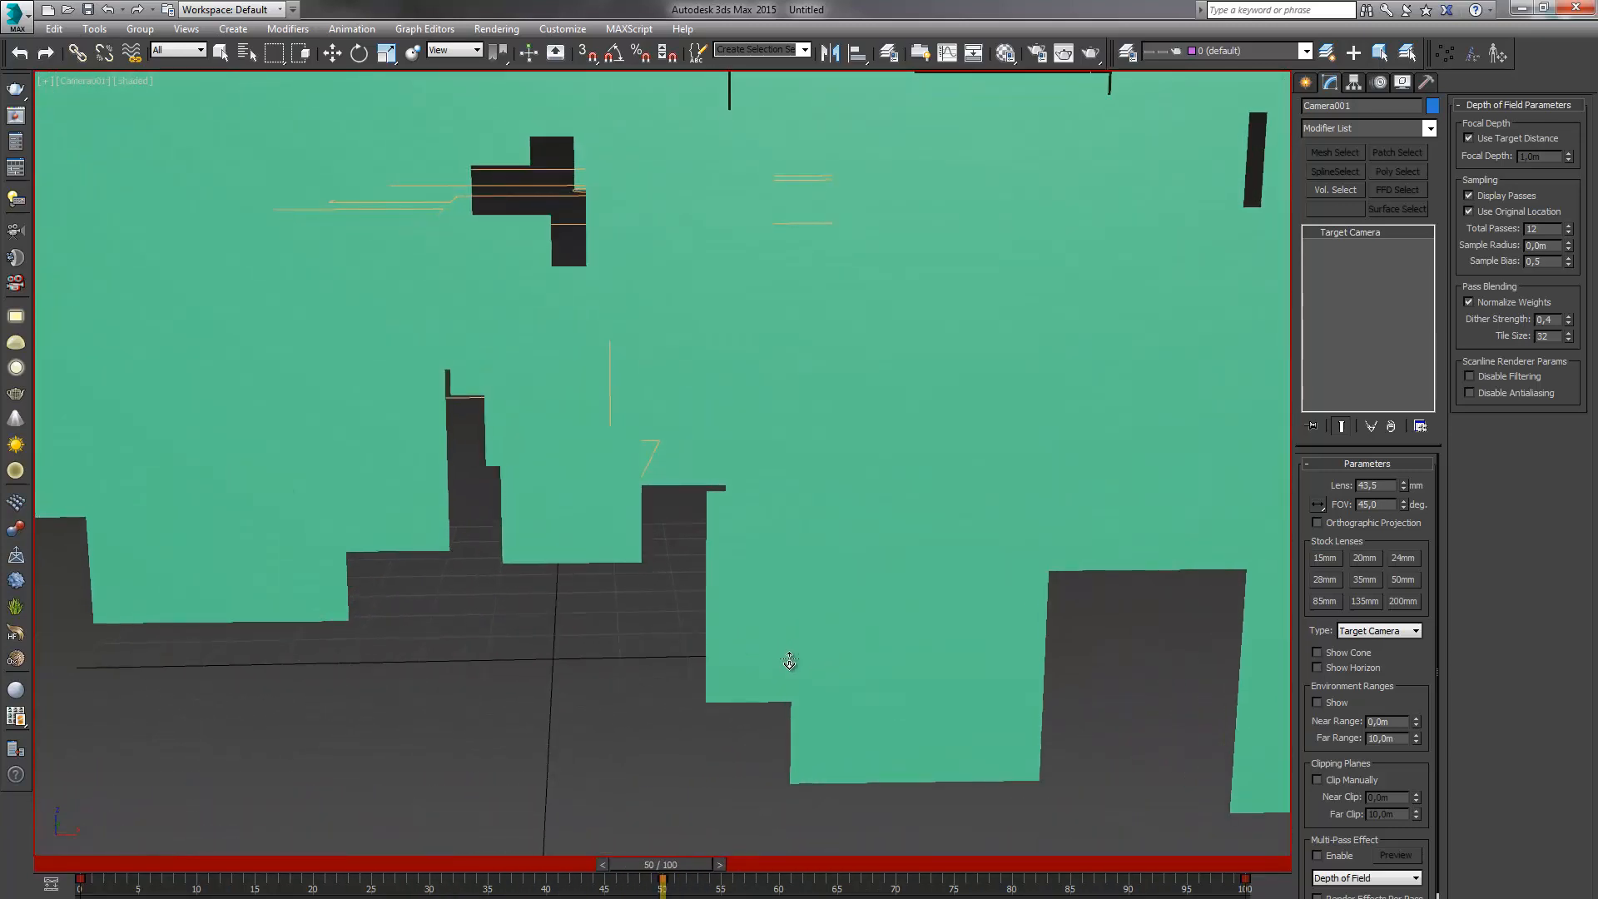
{"action": "left_click_drag", "start_coordinate": [677, 865], "coordinate": [1346, 890]}
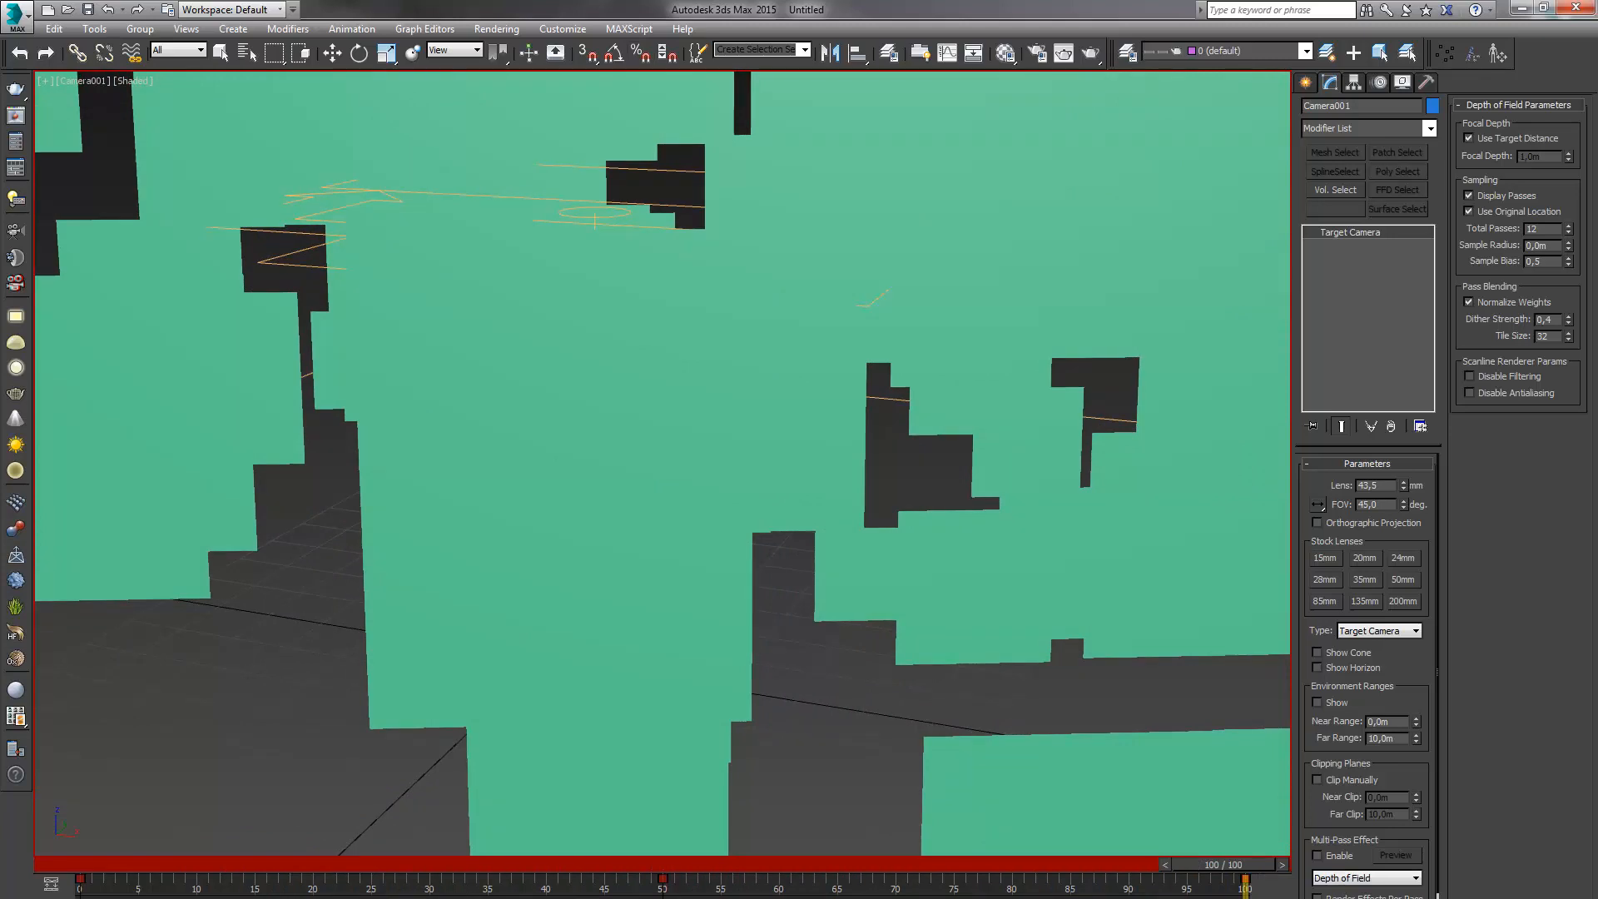
{"action": "key", "text": "n"}
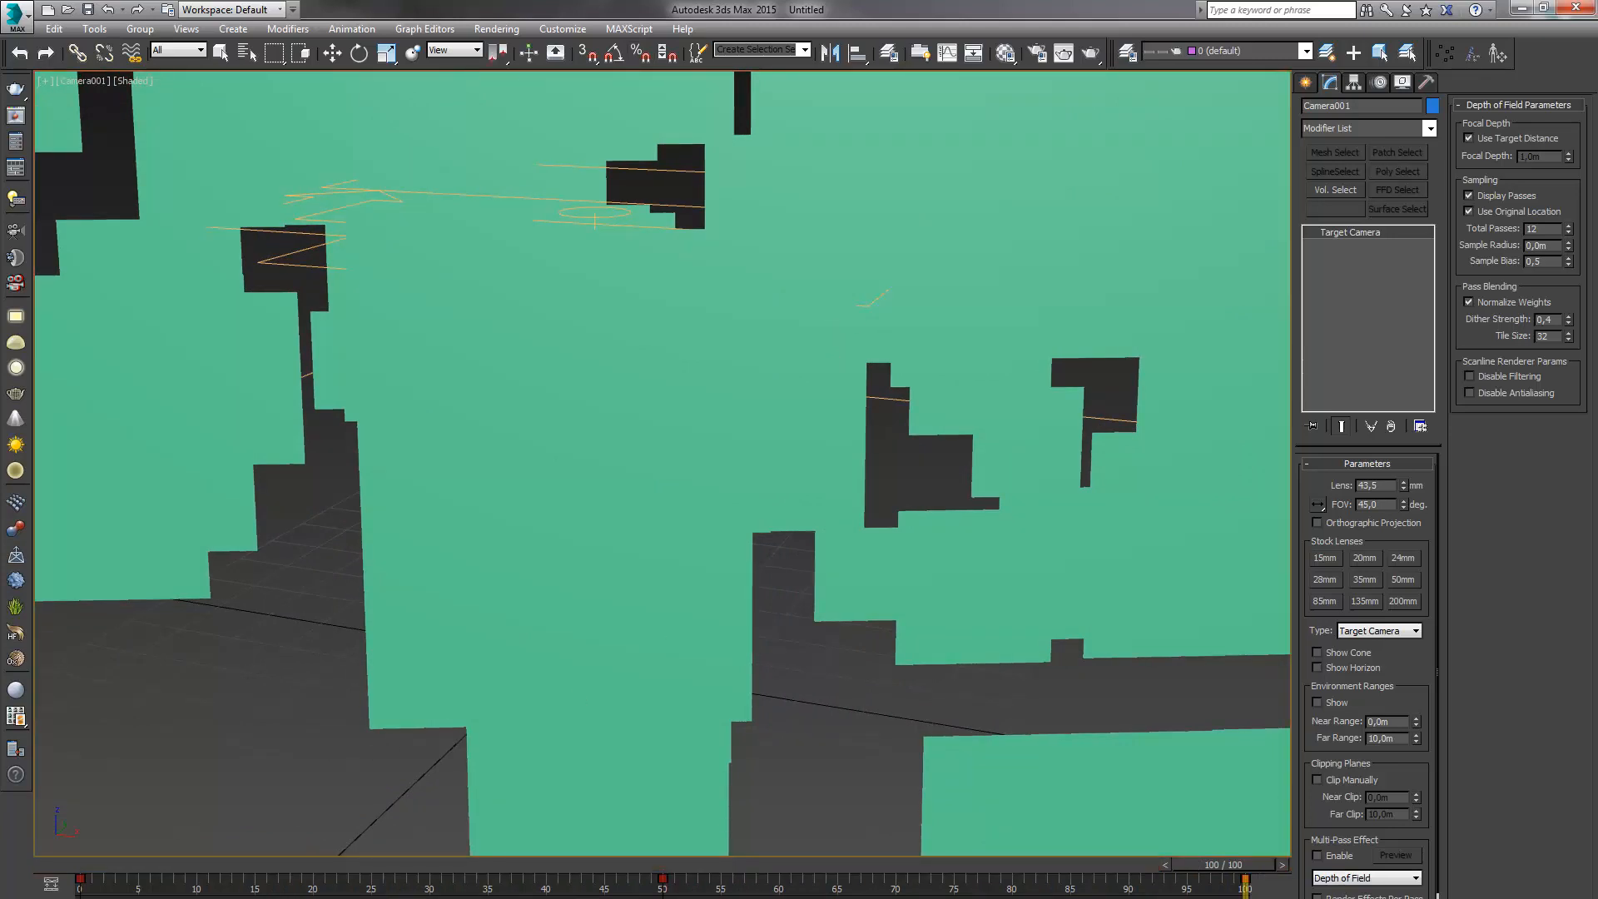
Reopen Particle View, align Event 003 directly below PF Source 001, and close the window again
{"action": "key", "text": "6"}
{"action": "left_click_drag", "start_coordinate": [916, 136], "coordinate": [1020, 136]}
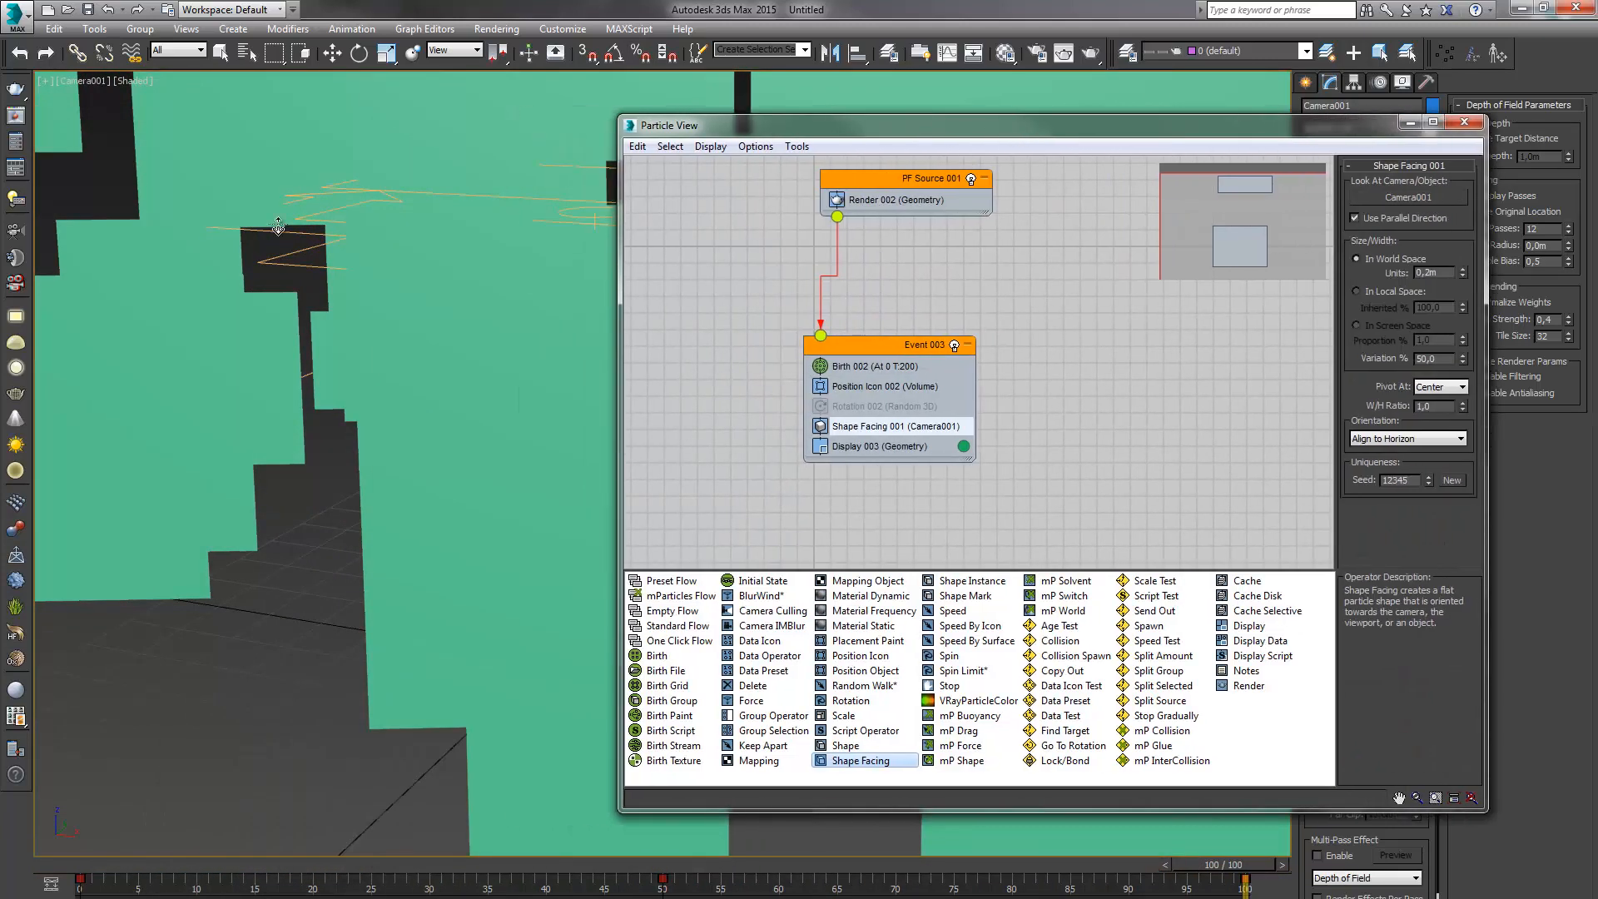
{"action": "key", "text": "w"}
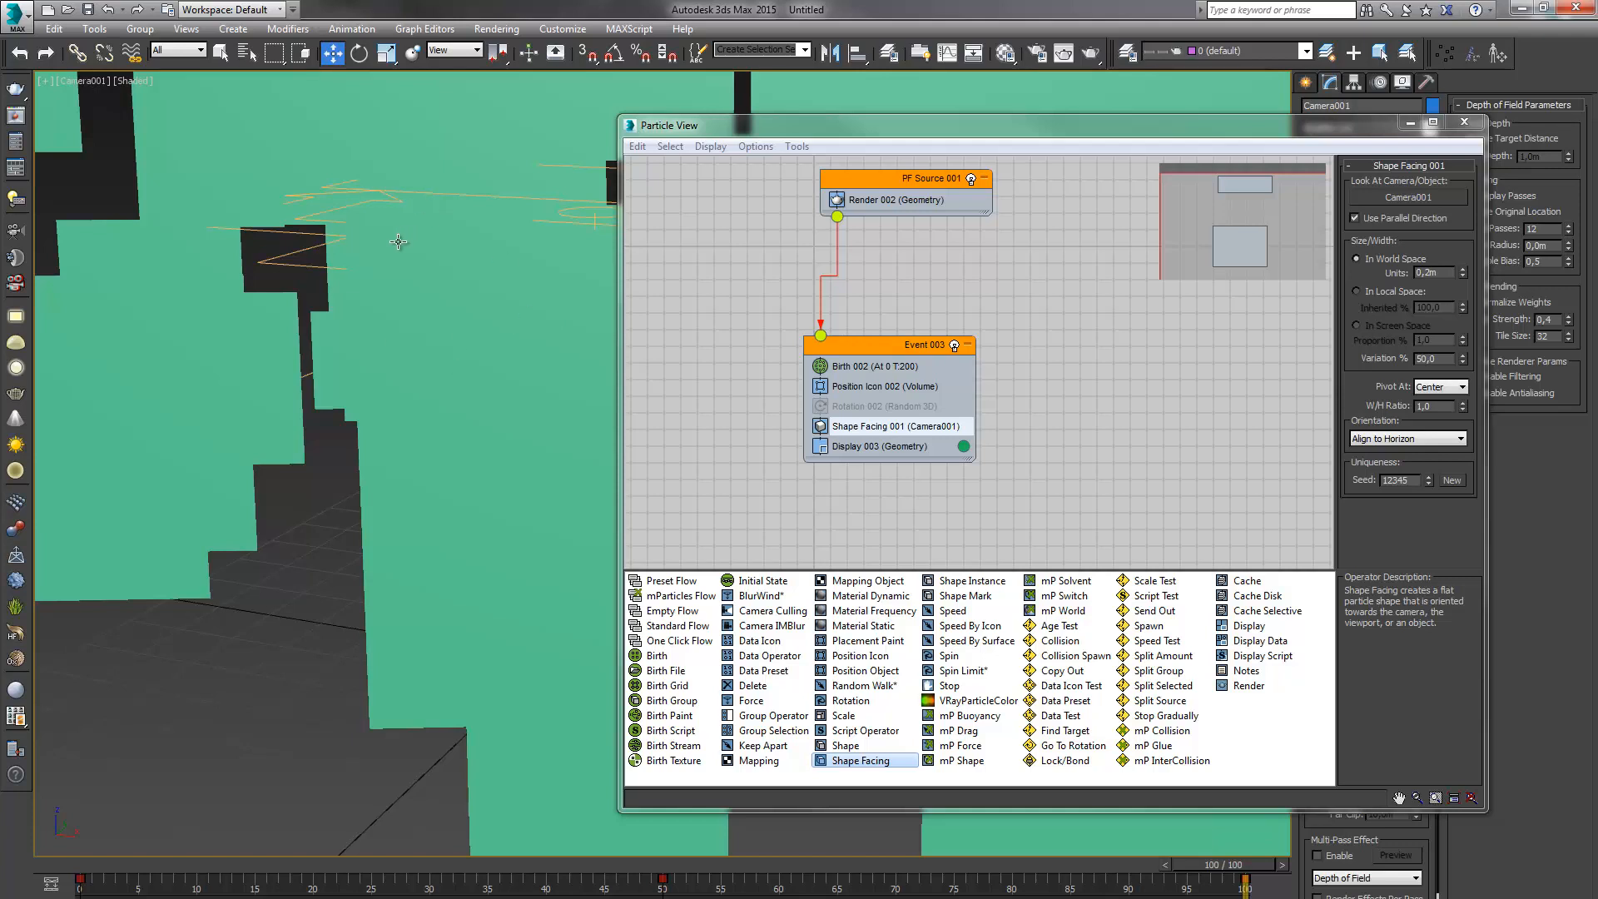
{"action": "left_click_drag", "start_coordinate": [890, 344], "coordinate": [907, 360]}
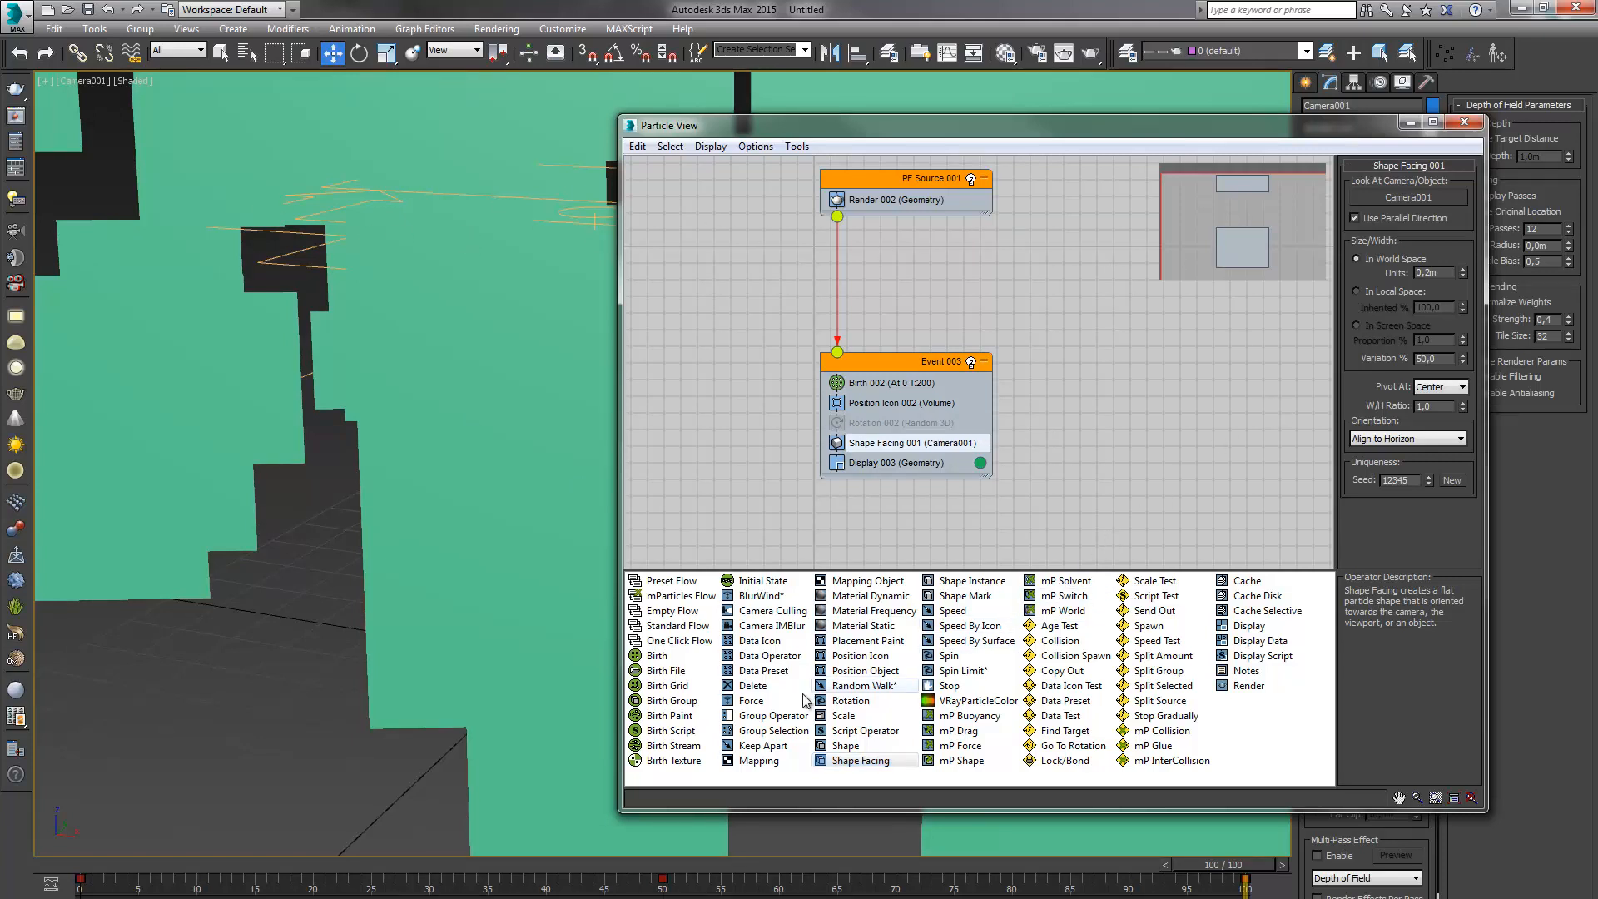
{"action": "left_click", "coordinate": [877, 674]}
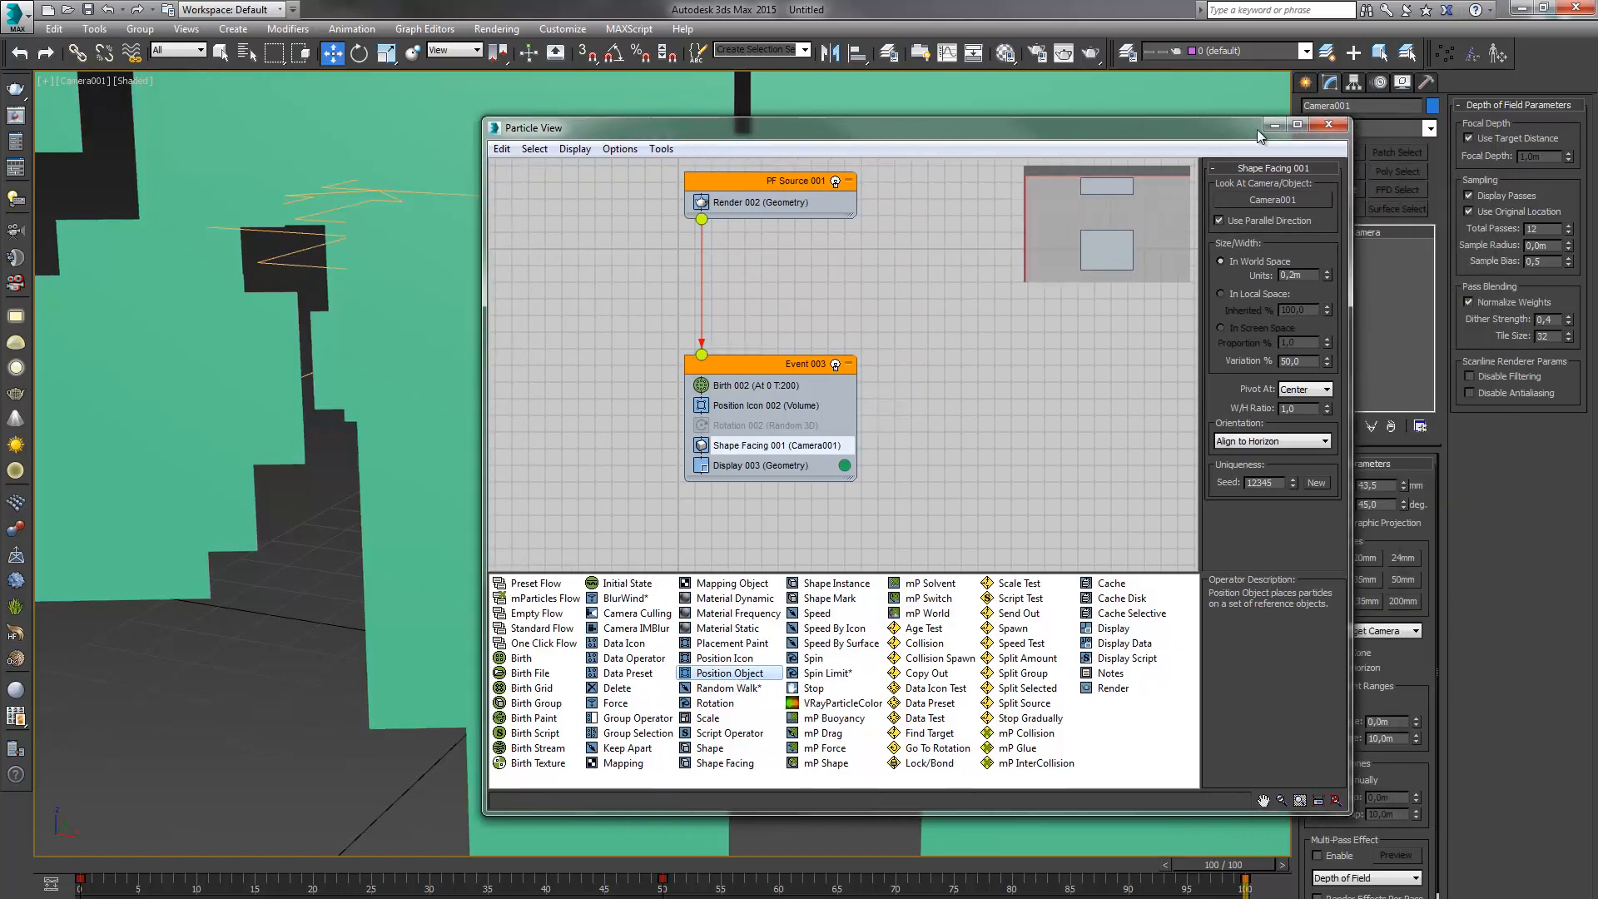
{"action": "left_click_drag", "start_coordinate": [1357, 126], "coordinate": [1221, 129]}
{"action": "left_click", "coordinate": [1327, 126]}
Open the Material Editor in Slate mode and move its window clear of the main toolbar
{"action": "left_click", "coordinate": [1005, 53]}
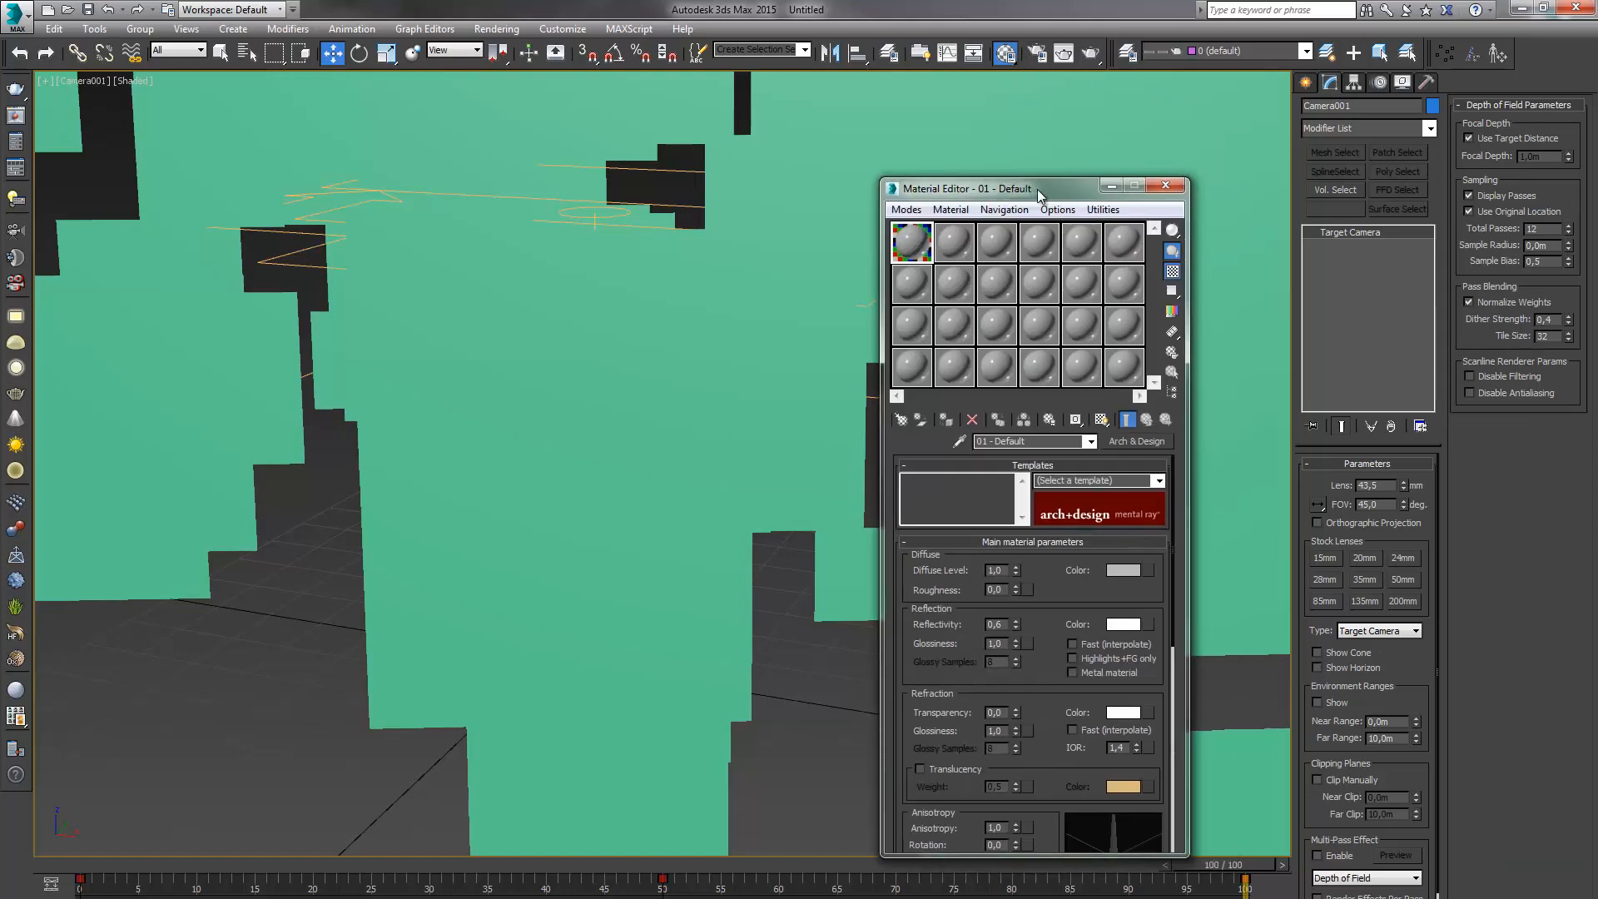
{"action": "left_click", "coordinate": [906, 209]}
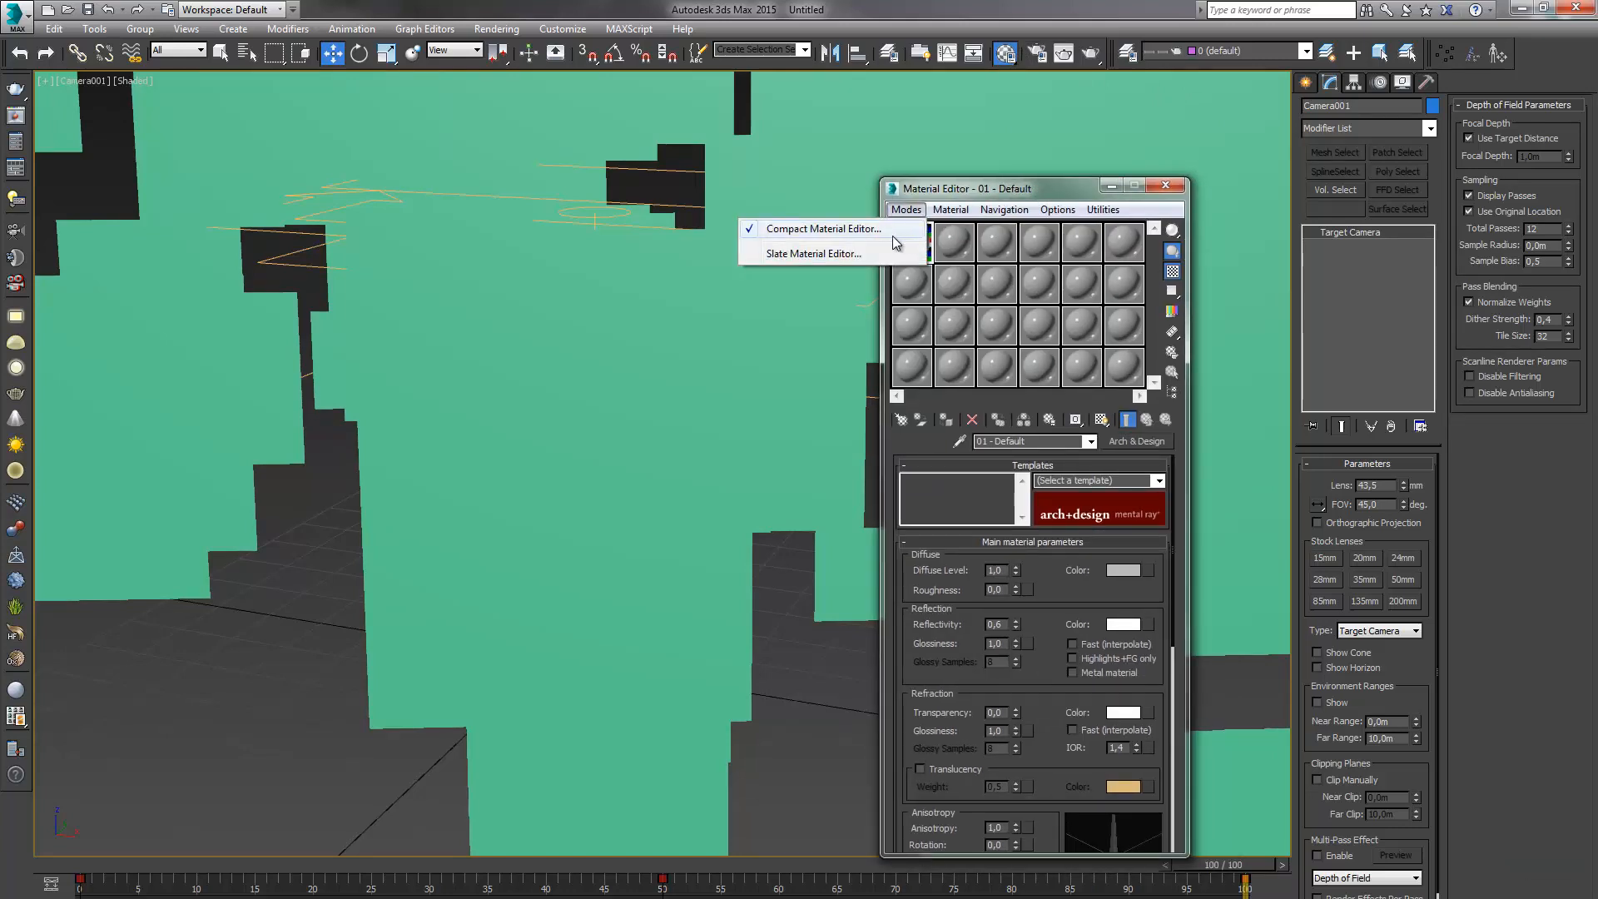
{"action": "left_click", "coordinate": [882, 249]}
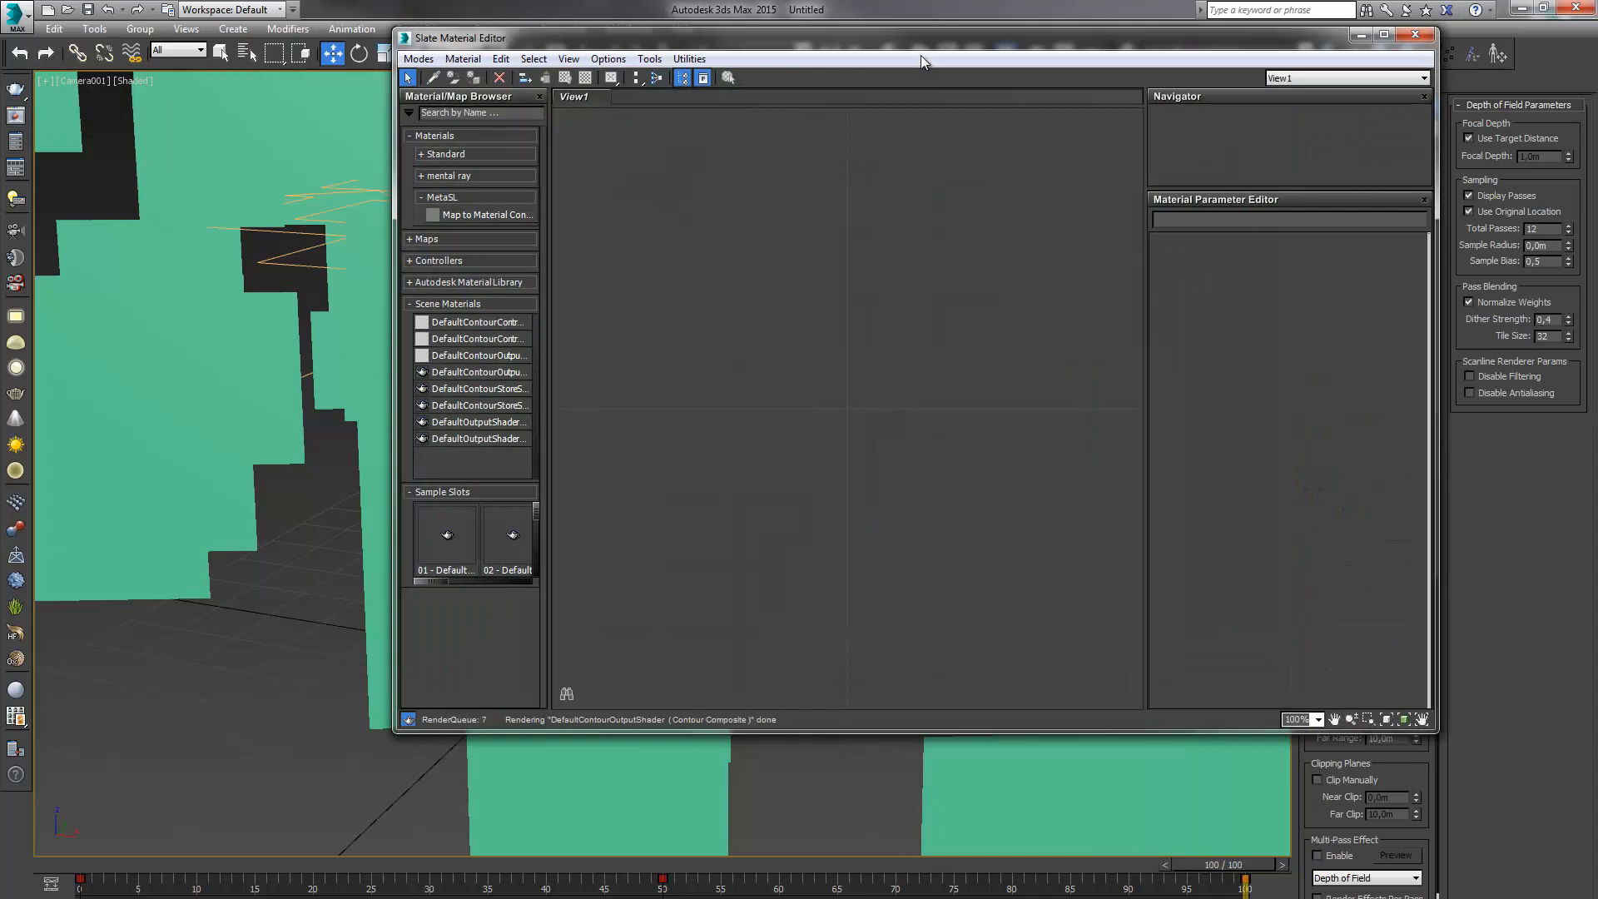
{"action": "left_click_drag", "start_coordinate": [922, 39], "coordinate": [762, 108]}
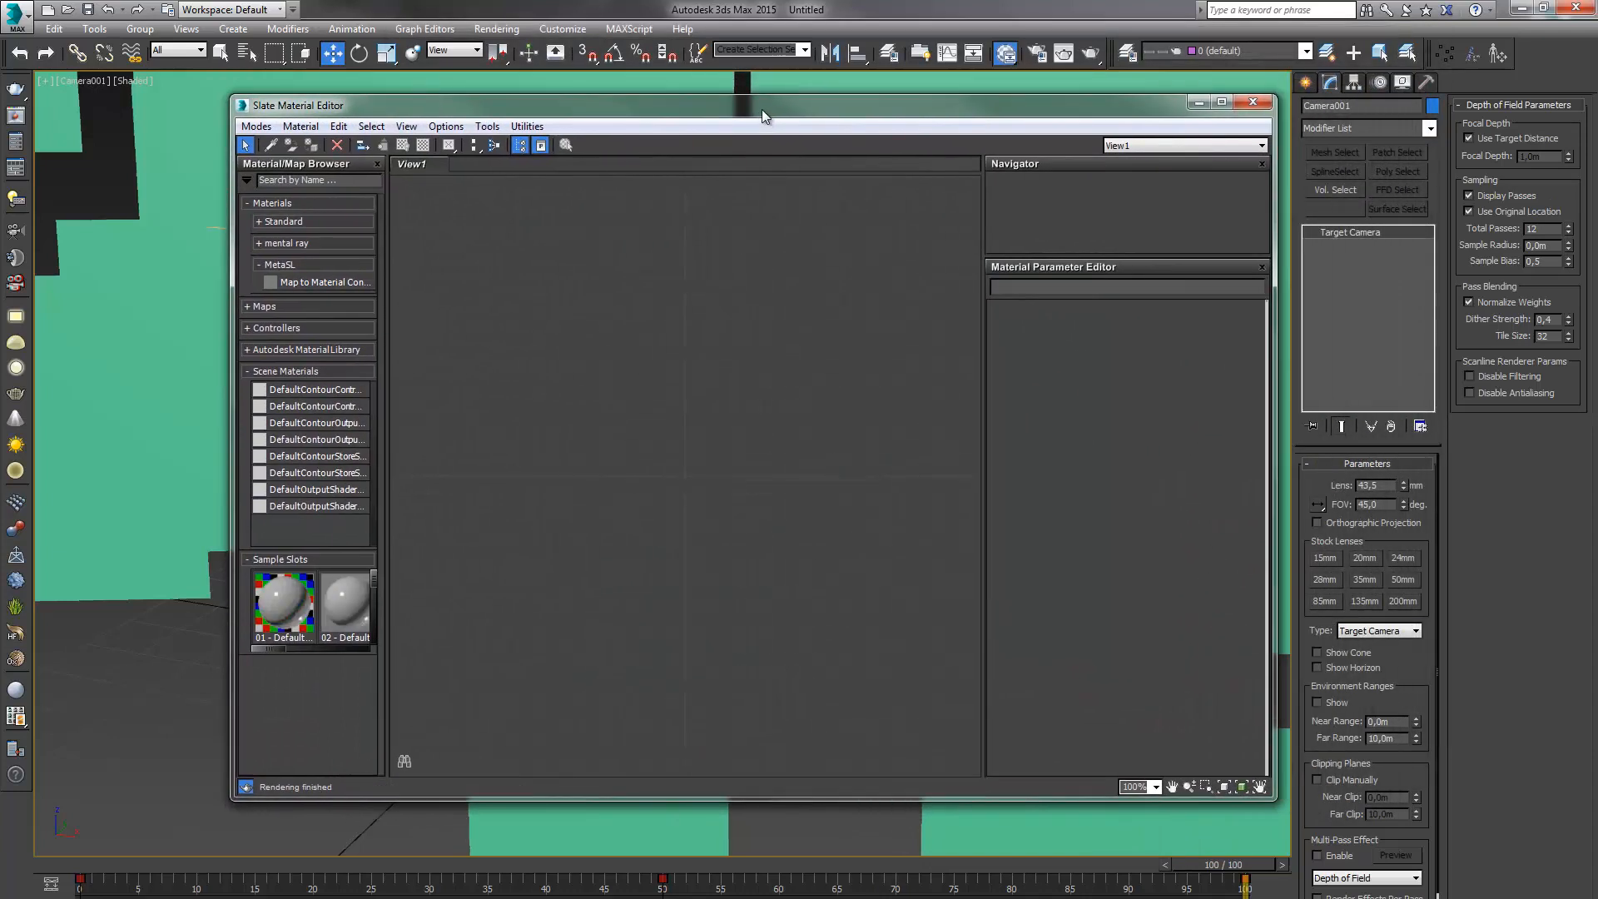
Add a Standard material node to the empty View1 material graph
{"action": "right_click", "coordinate": [531, 338]}
{"action": "mouse_move", "coordinate": [567, 350]}
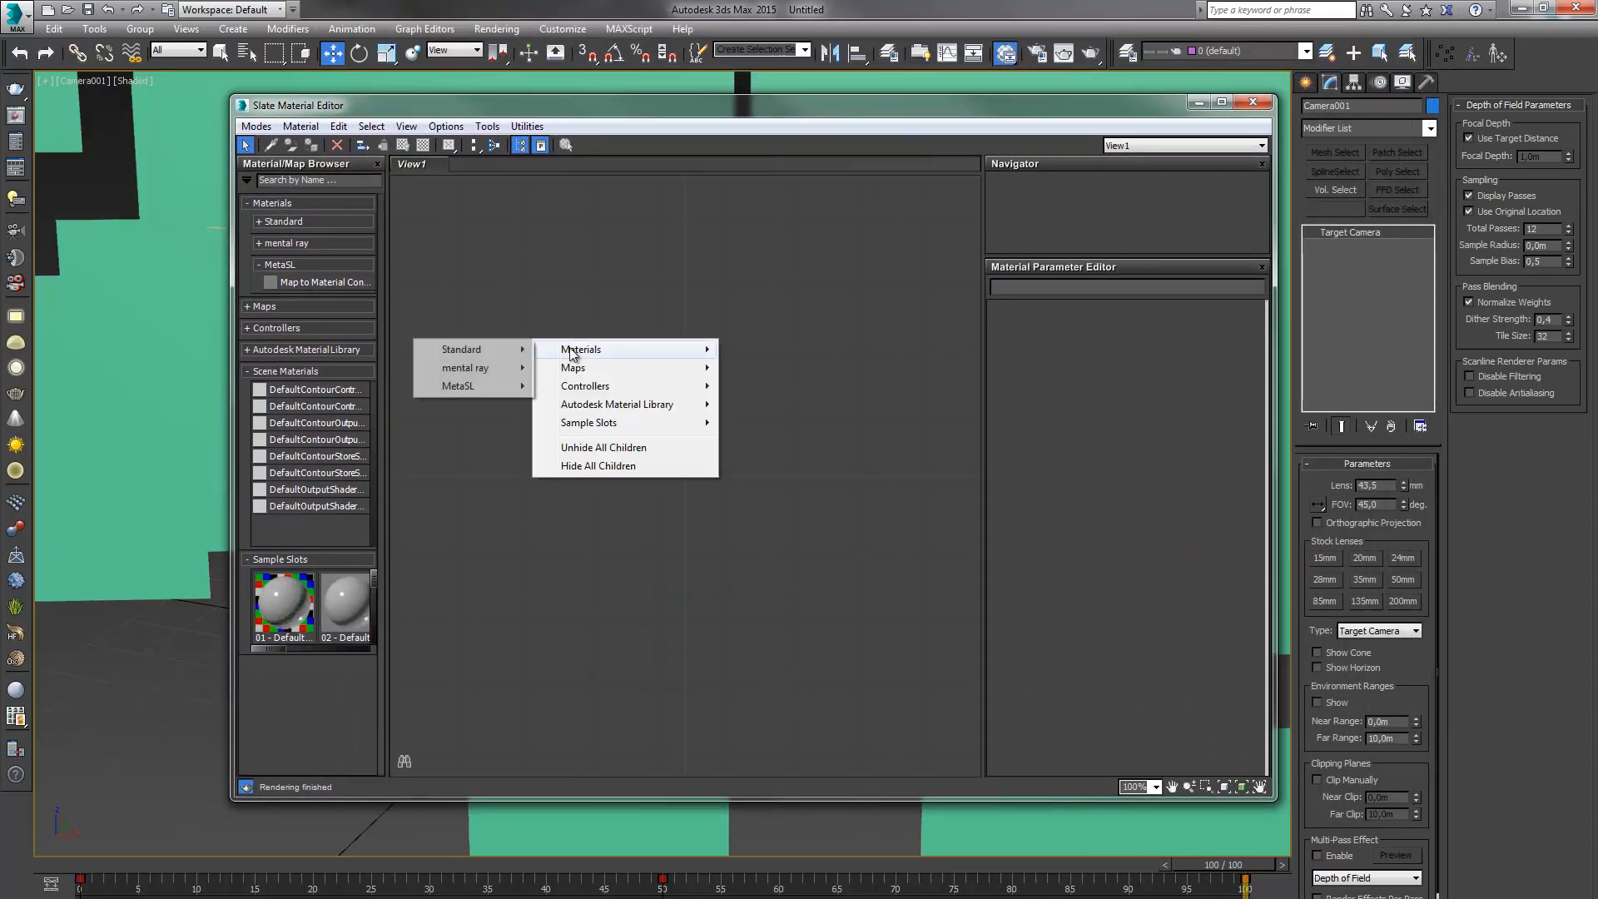
{"action": "mouse_move", "coordinate": [433, 356]}
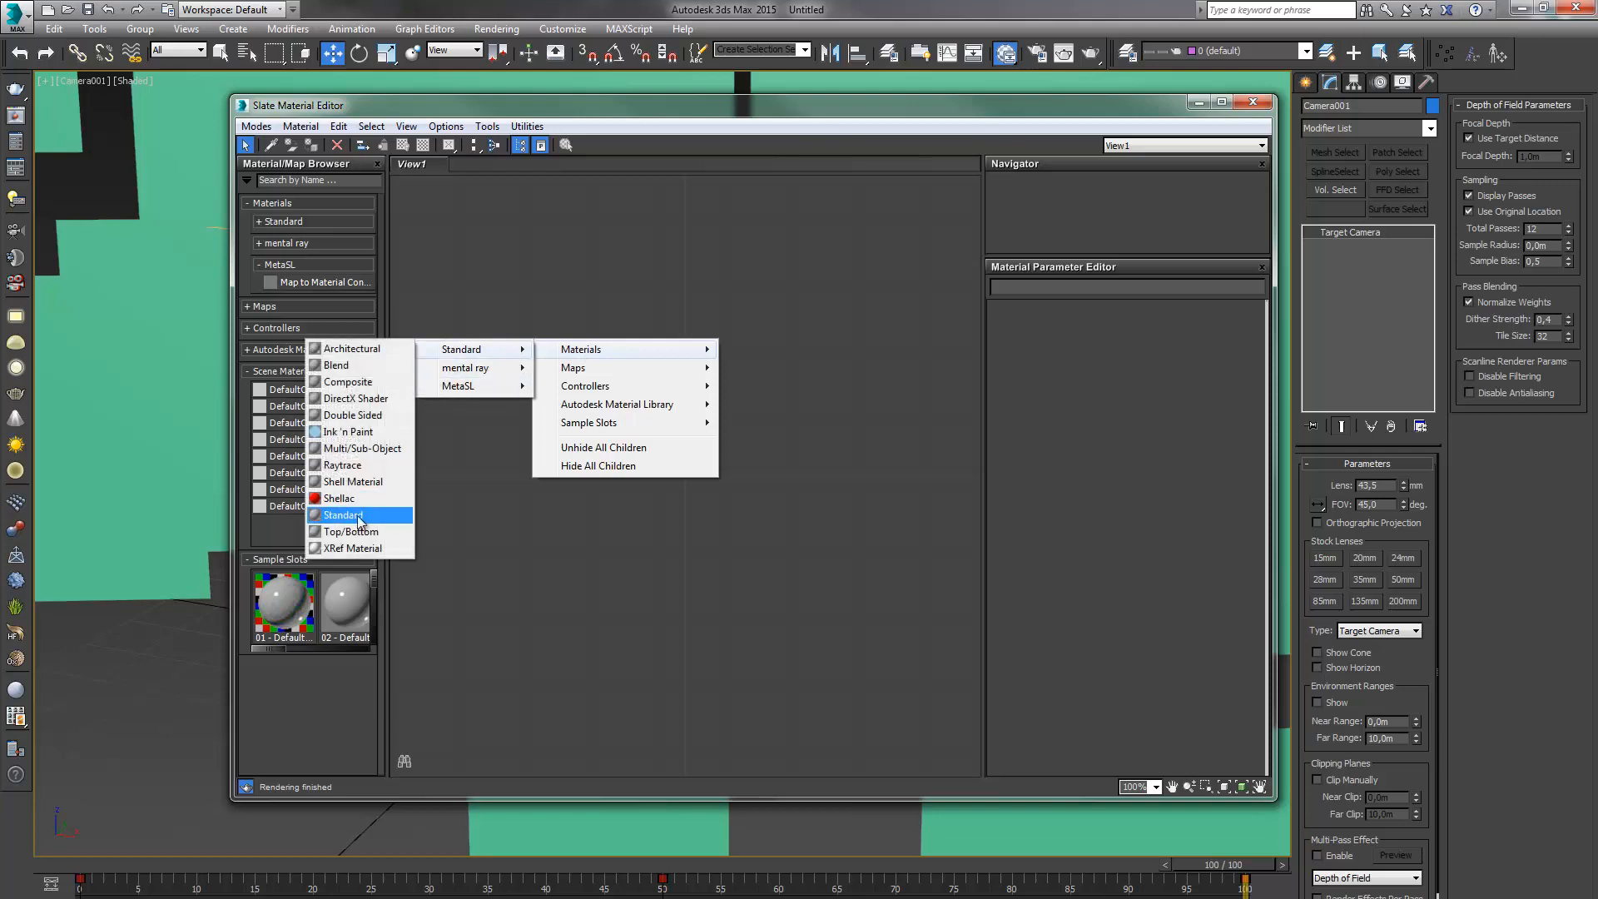
{"action": "left_click", "coordinate": [351, 516]}
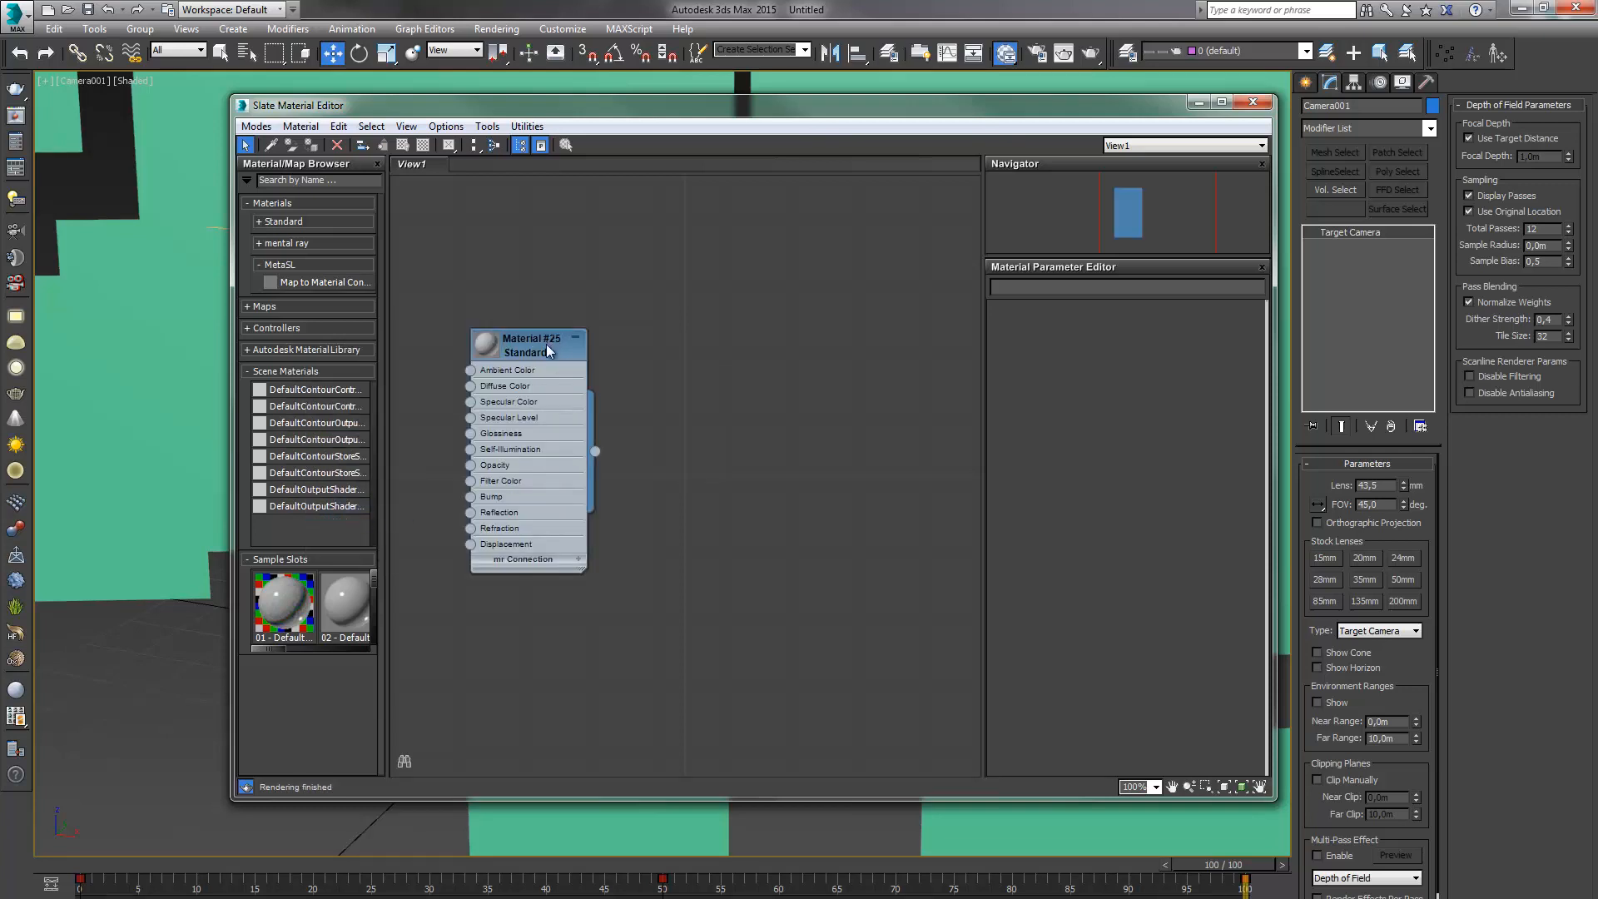
Reposition the new Standard material node in the graph and rename the material CLOUD
{"action": "left_click_drag", "start_coordinate": [546, 342], "coordinate": [579, 278]}
{"action": "double_click", "coordinate": [579, 278]}
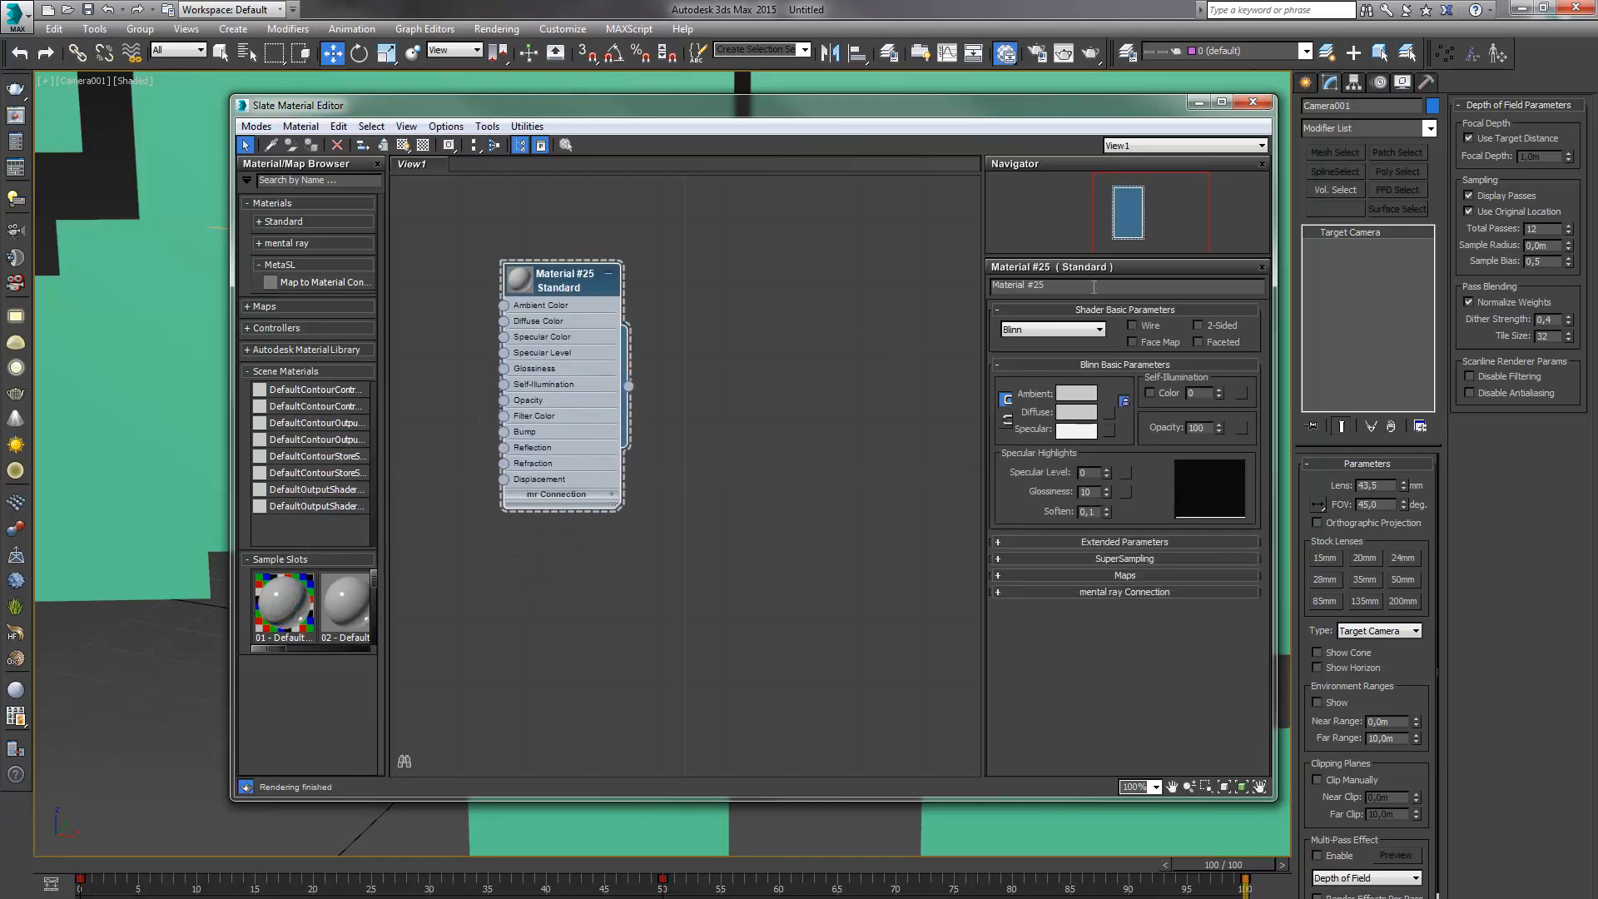
{"action": "left_click_drag", "start_coordinate": [1094, 287], "coordinate": [1006, 291]}
{"action": "type", "text": "CLOUD"}
{"action": "key", "text": "Return"}
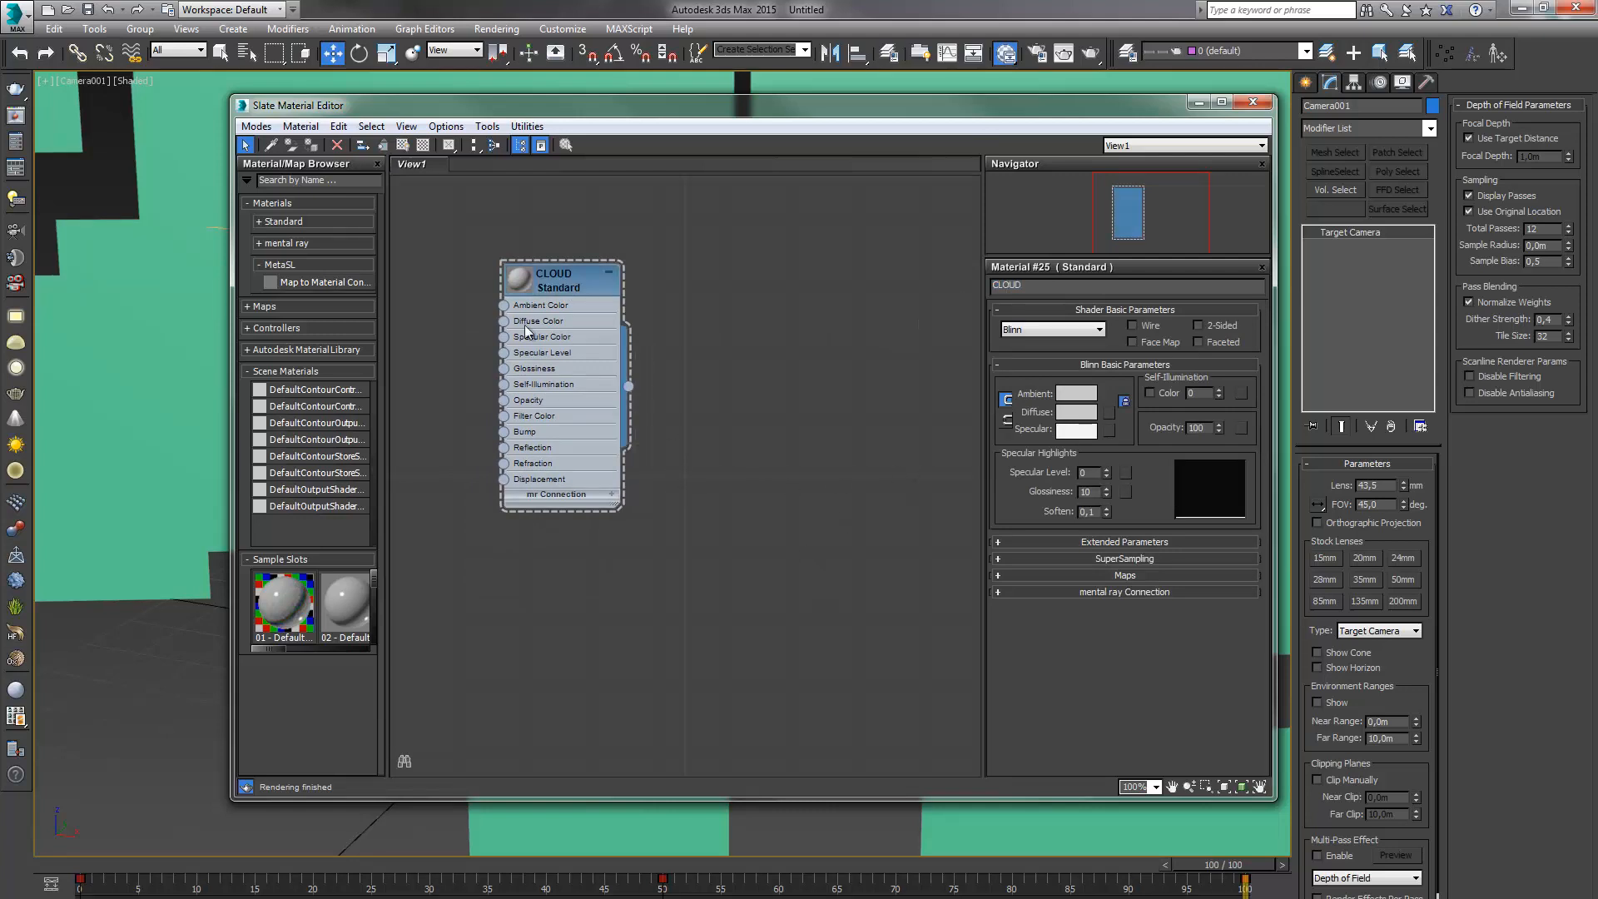
Connect a new Particle Age map to CLOUD's Diffuse Color and place its node beside the material
{"action": "mouse_move", "coordinate": [532, 274]}
{"action": "left_mouse_down"}
{"action": "mouse_move", "coordinate": [699, 241]}
{"action": "mouse_move", "coordinate": [597, 309]}
{"action": "mouse_move", "coordinate": [537, 298]}
{"action": "left_mouse_up"}
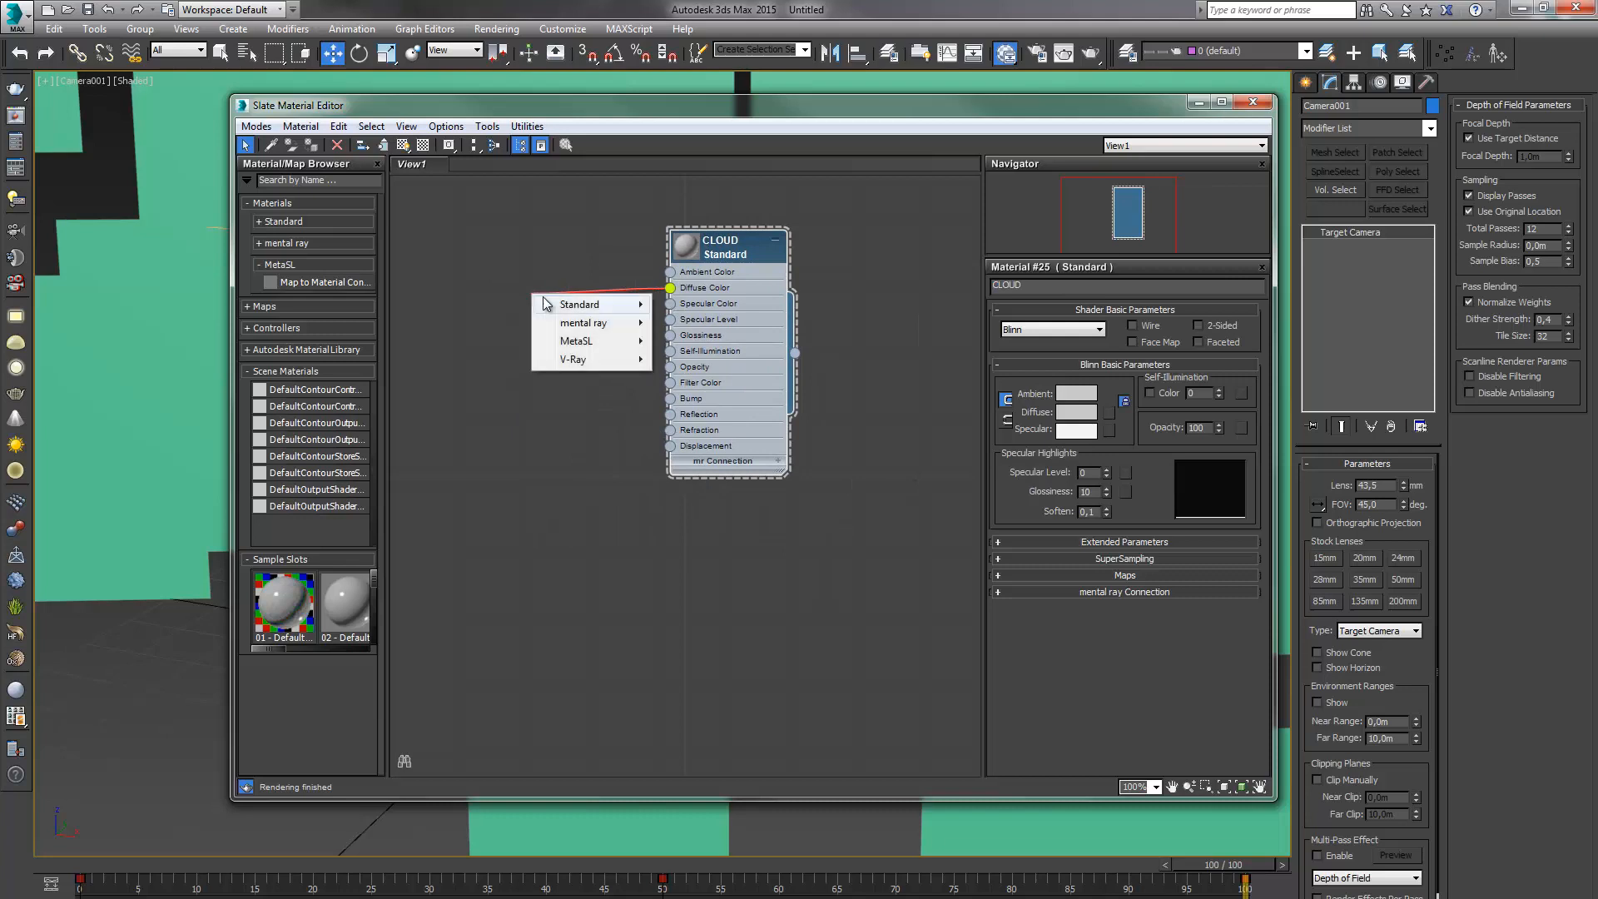
{"action": "mouse_move", "coordinate": [560, 310]}
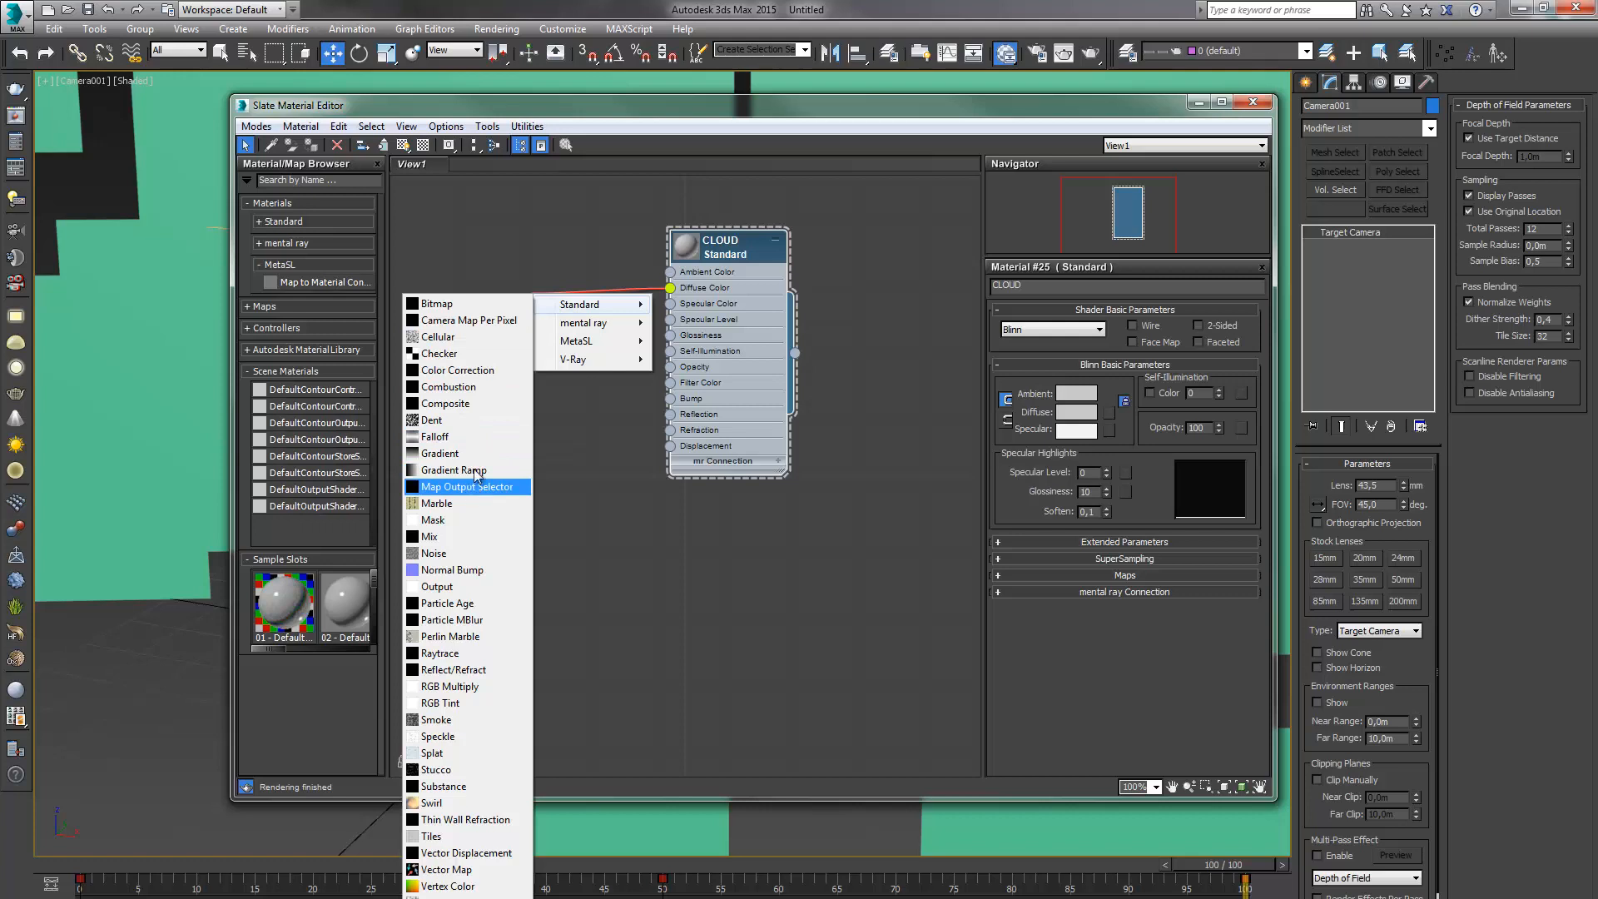
{"action": "left_click", "coordinate": [450, 602]}
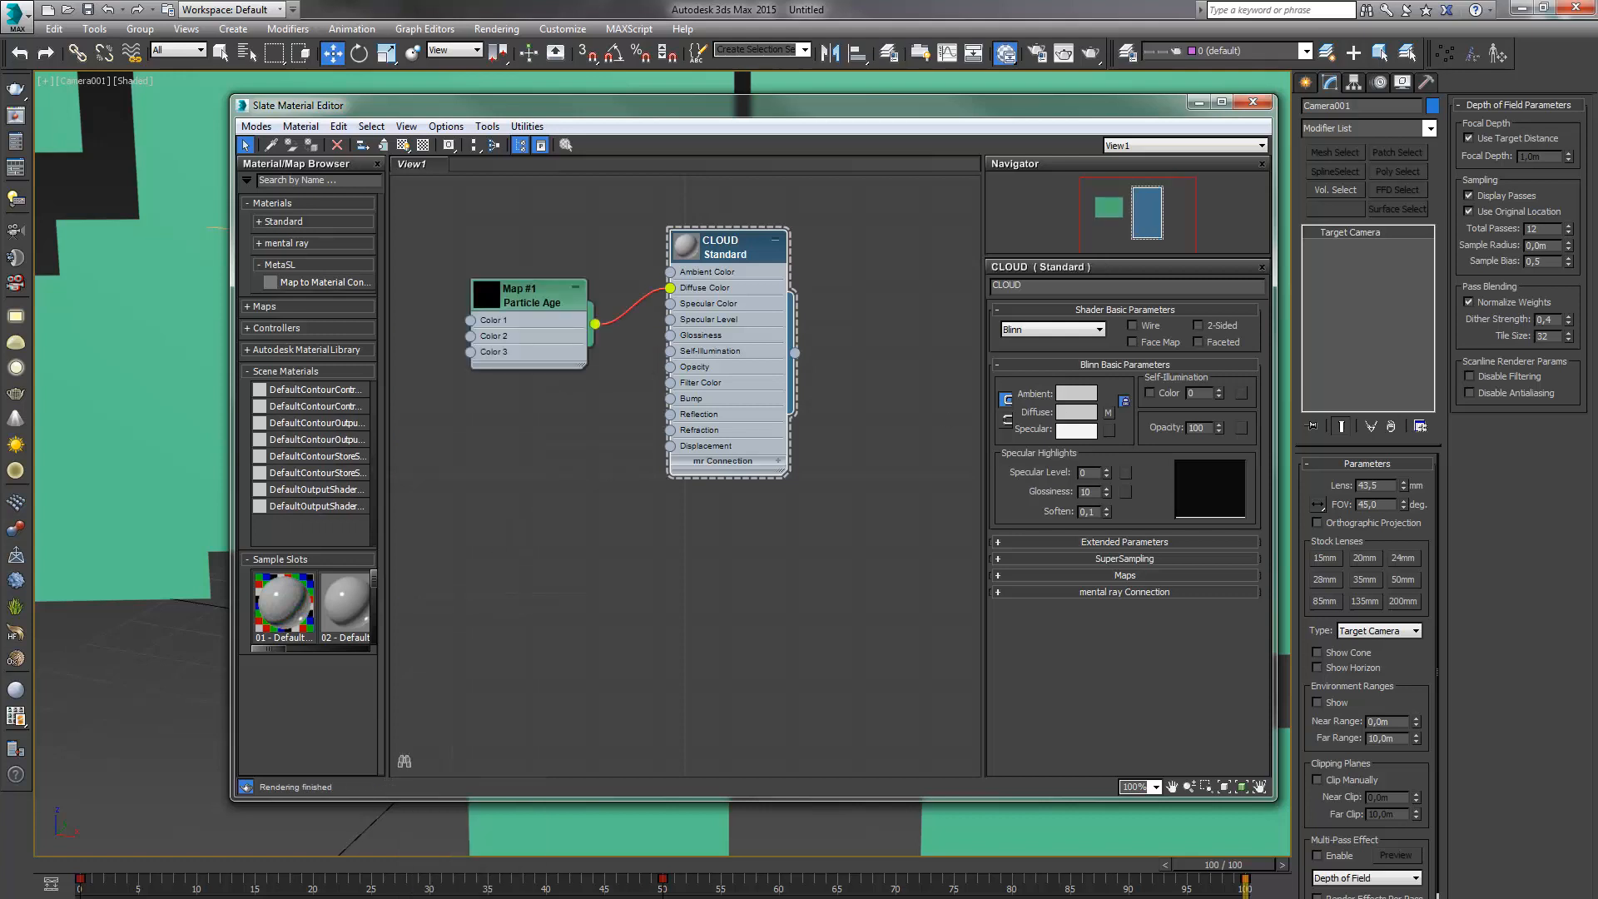
{"action": "left_click_drag", "start_coordinate": [562, 294], "coordinate": [528, 261]}
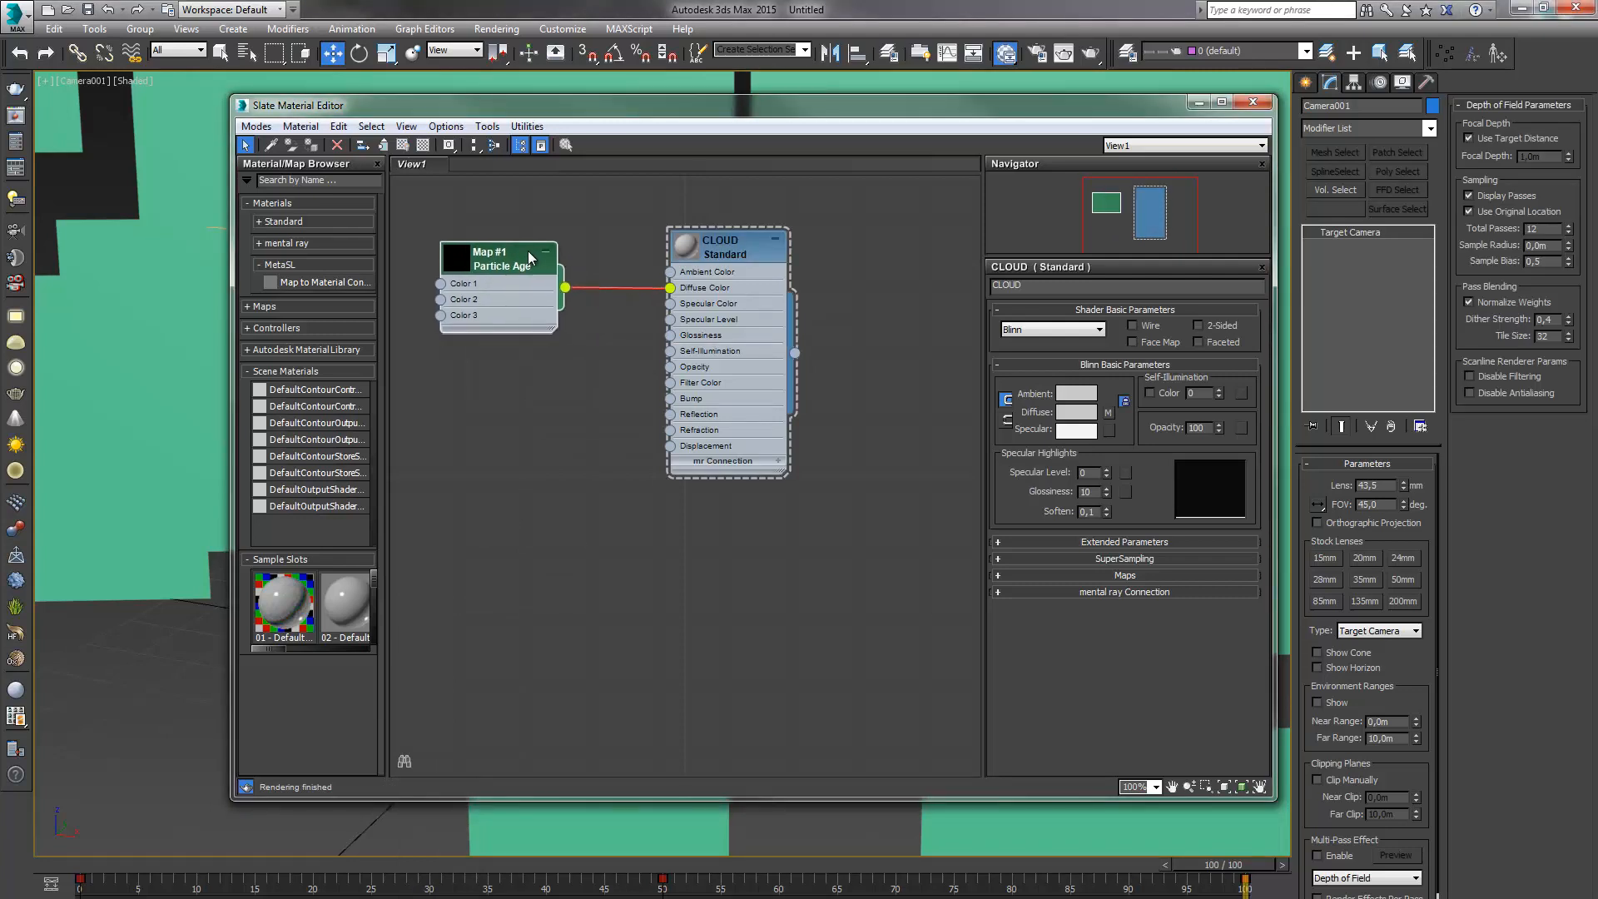
Set Color #1 of the Particle Age map to a light bluish grey of about RGB 203, 206, 209
{"action": "double_click", "coordinate": [500, 265]}
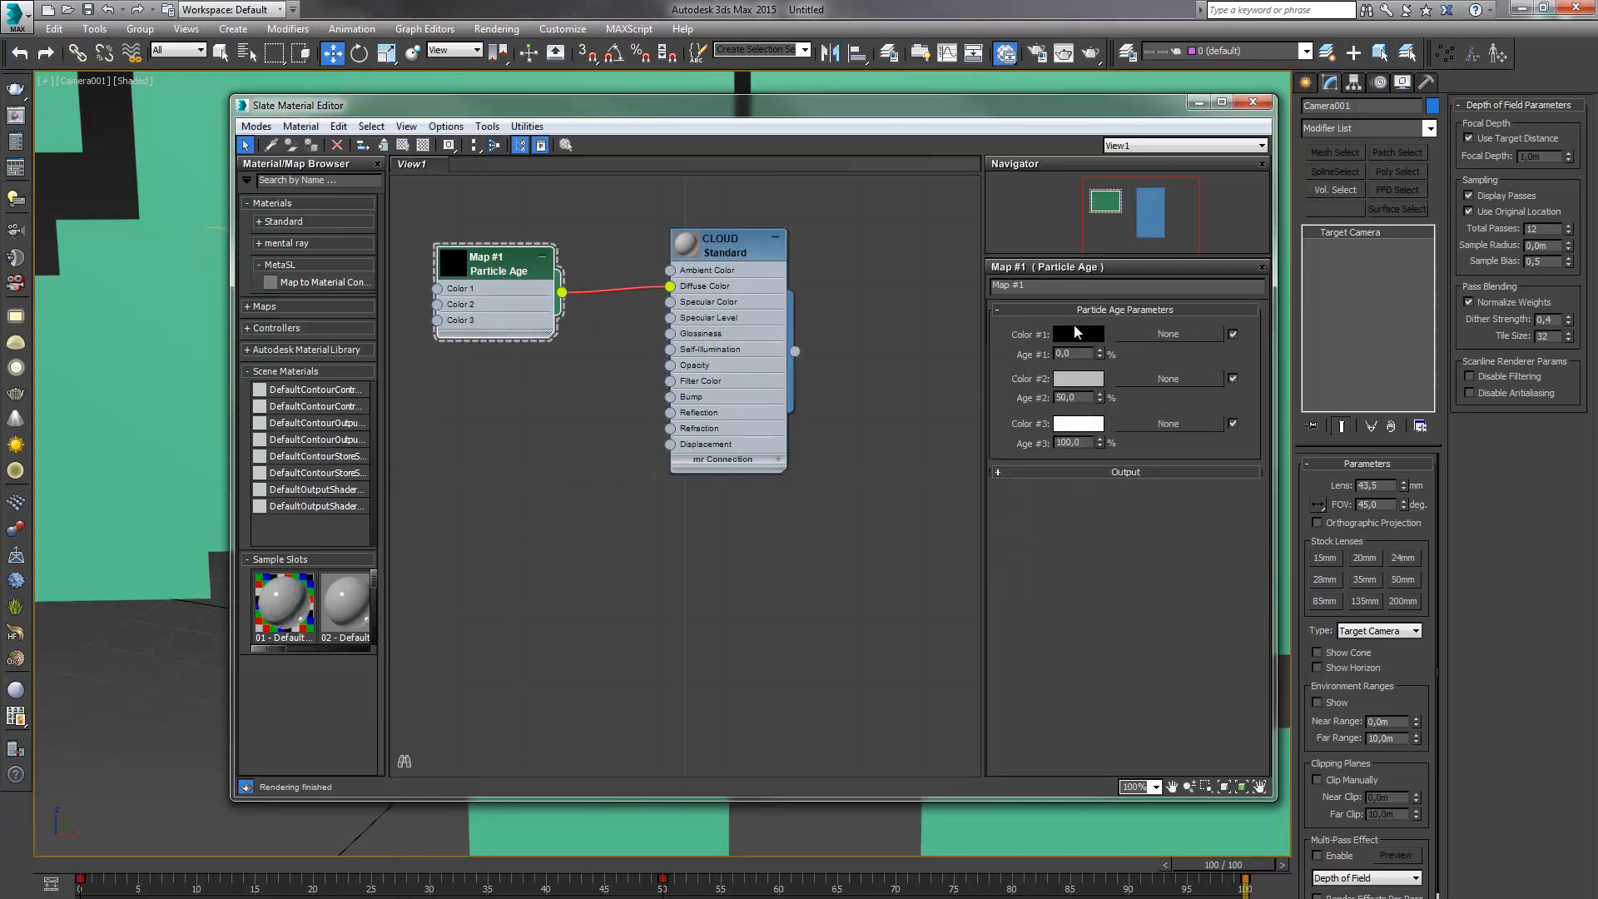
{"action": "left_click", "coordinate": [1075, 333]}
{"action": "left_click", "coordinate": [413, 224]}
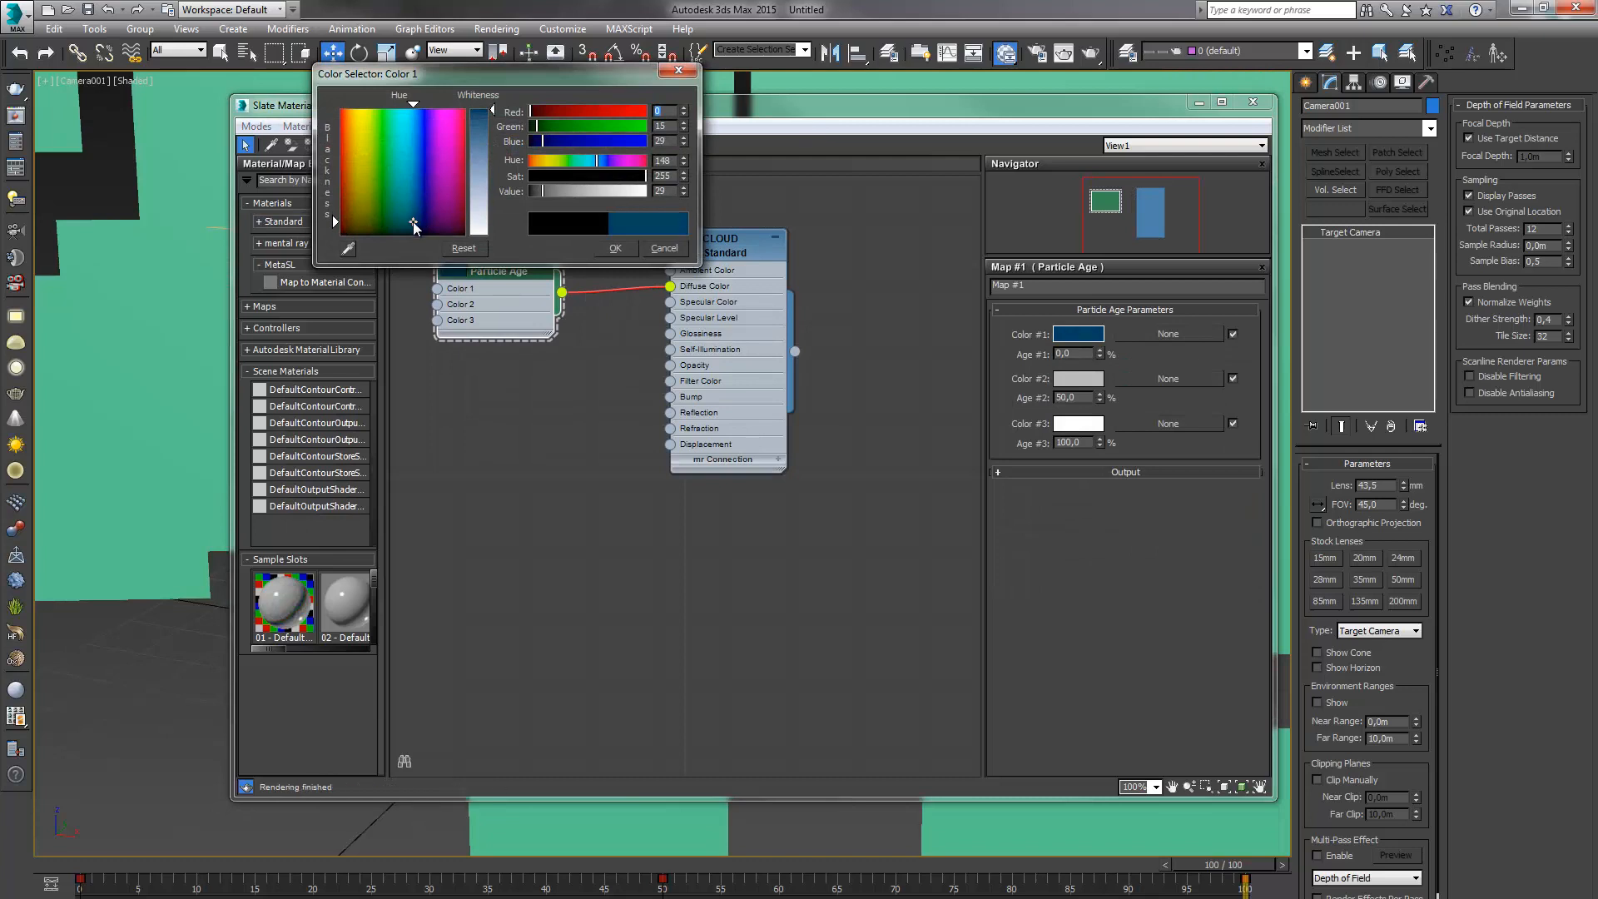
{"action": "left_click_drag", "start_coordinate": [480, 197], "coordinate": [486, 211]}
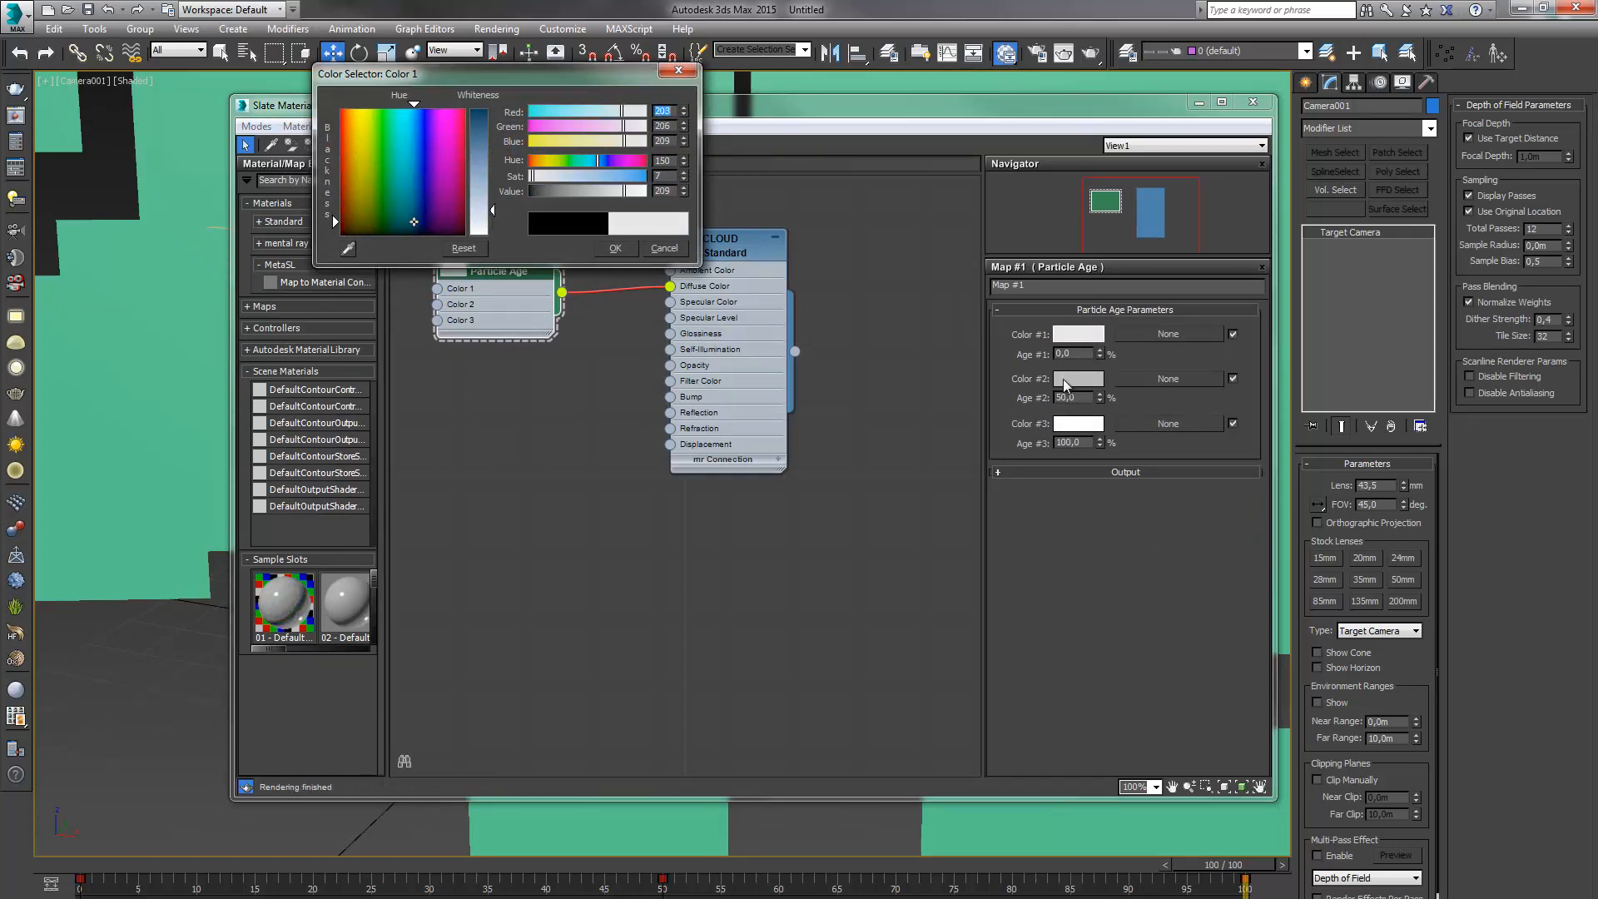
Set Color #2 of the Particle Age map to a light grey of about RGB 193, 197, 200
{"action": "left_click", "coordinate": [1066, 381]}
{"action": "left_click", "coordinate": [477, 222]}
{"action": "left_click", "coordinate": [411, 221]}
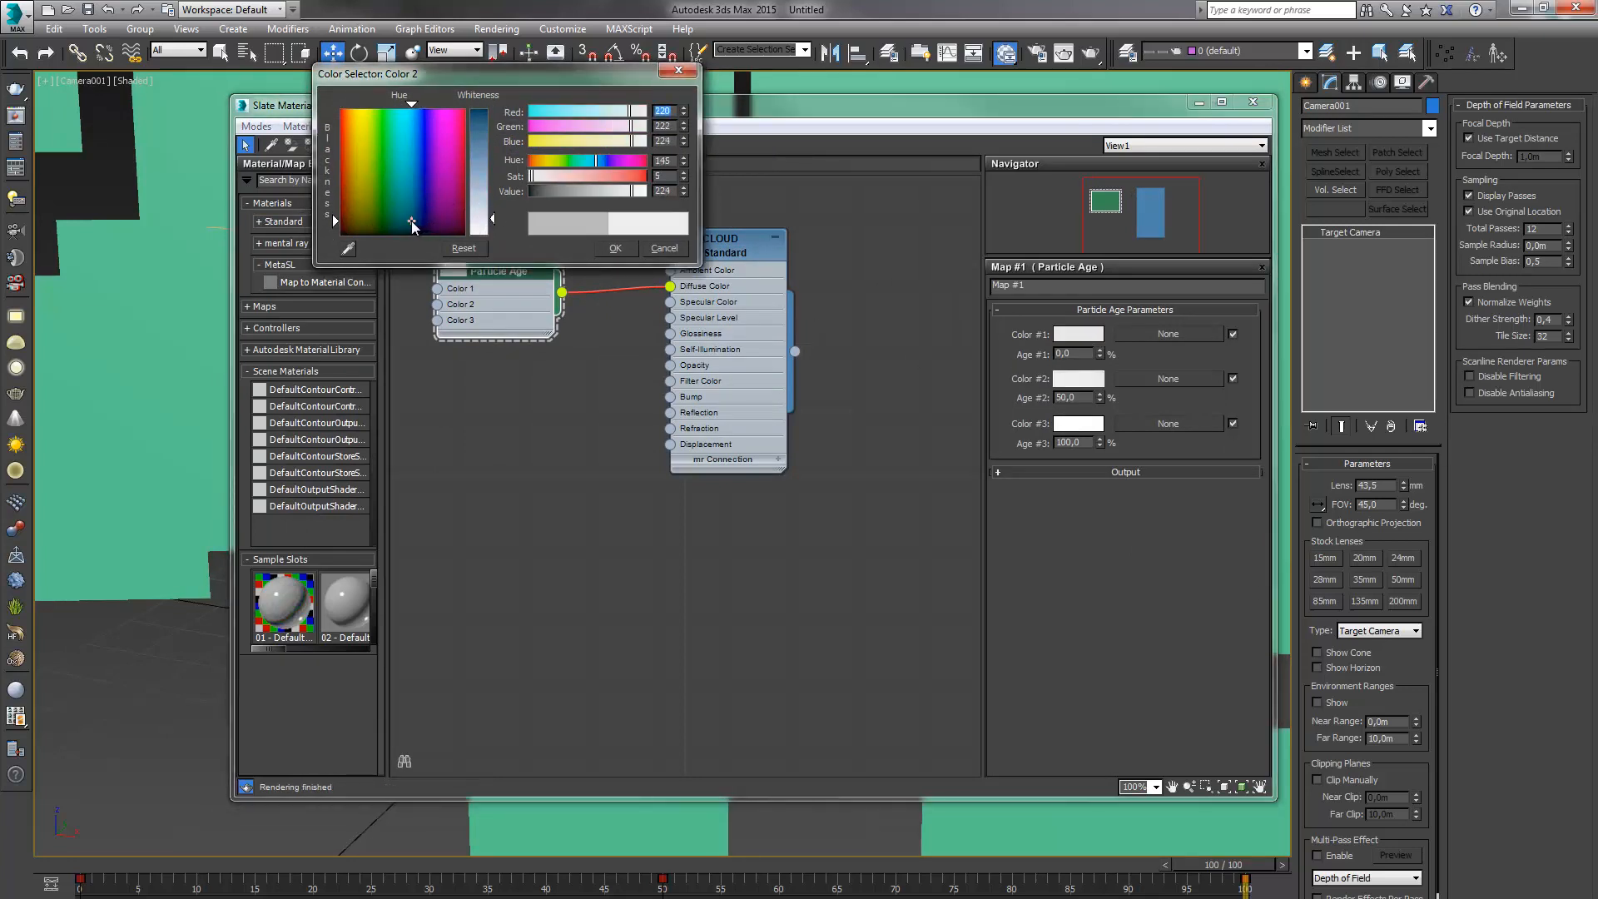
{"action": "left_click_drag", "start_coordinate": [480, 226], "coordinate": [484, 205]}
Darken Color #3 of the Particle Age map from white to a similar light grey and accept the color
{"action": "left_click", "coordinate": [1078, 424]}
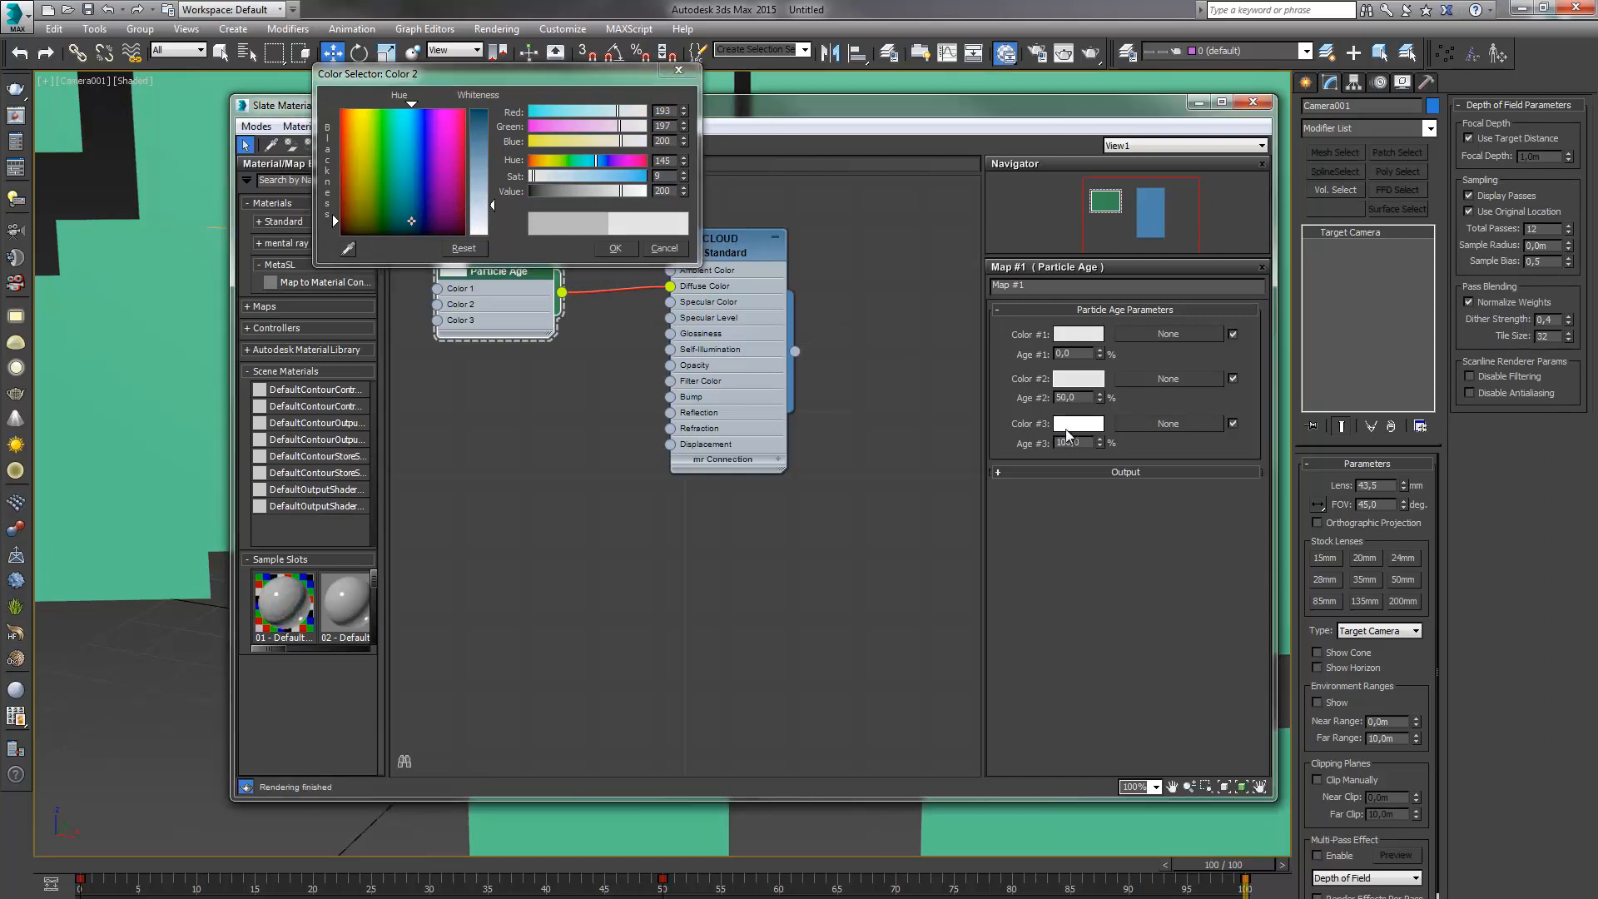
{"action": "left_click", "coordinate": [414, 220]}
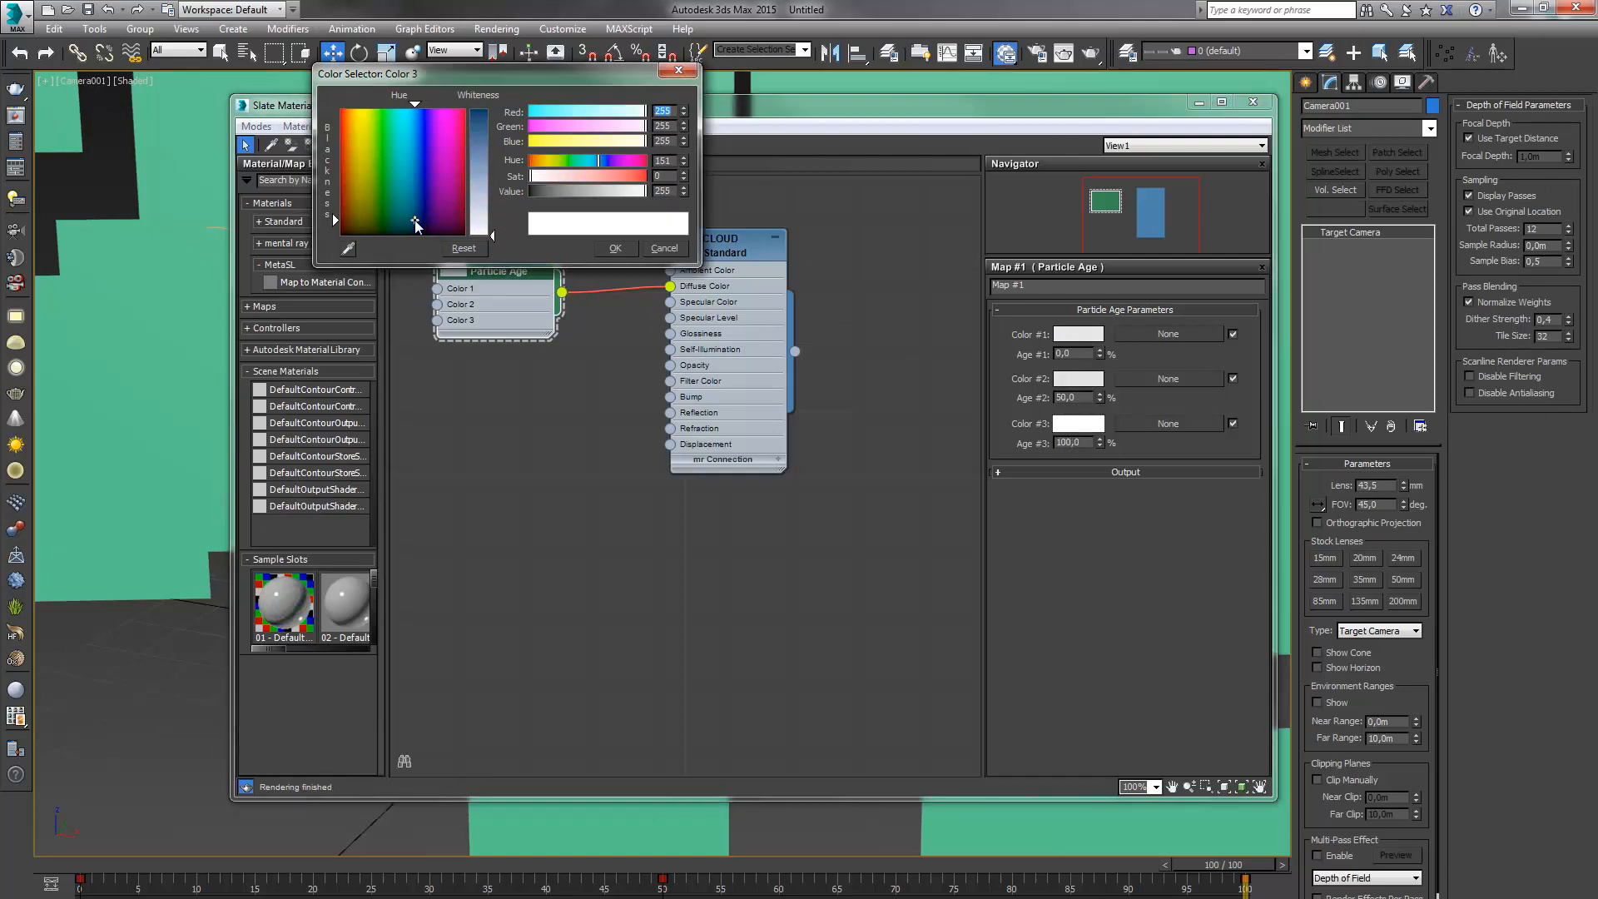
{"action": "left_click_drag", "start_coordinate": [490, 233], "coordinate": [490, 206]}
{"action": "left_click", "coordinate": [622, 248]}
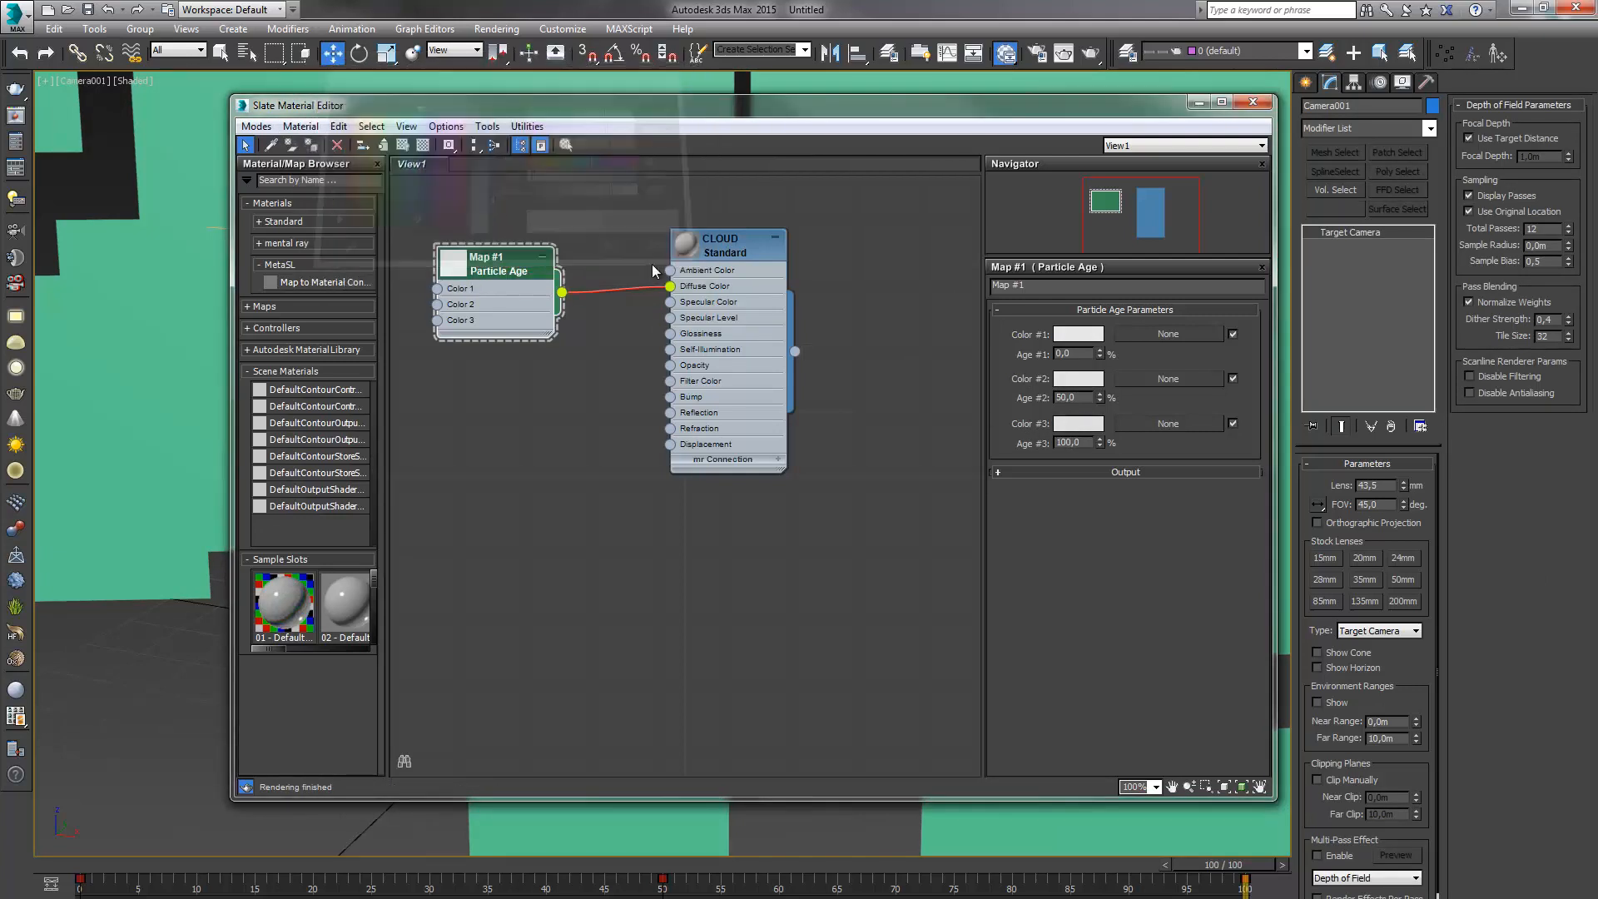
Spread the Particle Age and CLOUD nodes apart and move the Slate Material Editor window aside to expose the viewport
{"action": "left_click_drag", "start_coordinate": [545, 256], "coordinate": [545, 223]}
{"action": "left_click_drag", "start_coordinate": [702, 283], "coordinate": [735, 267]}
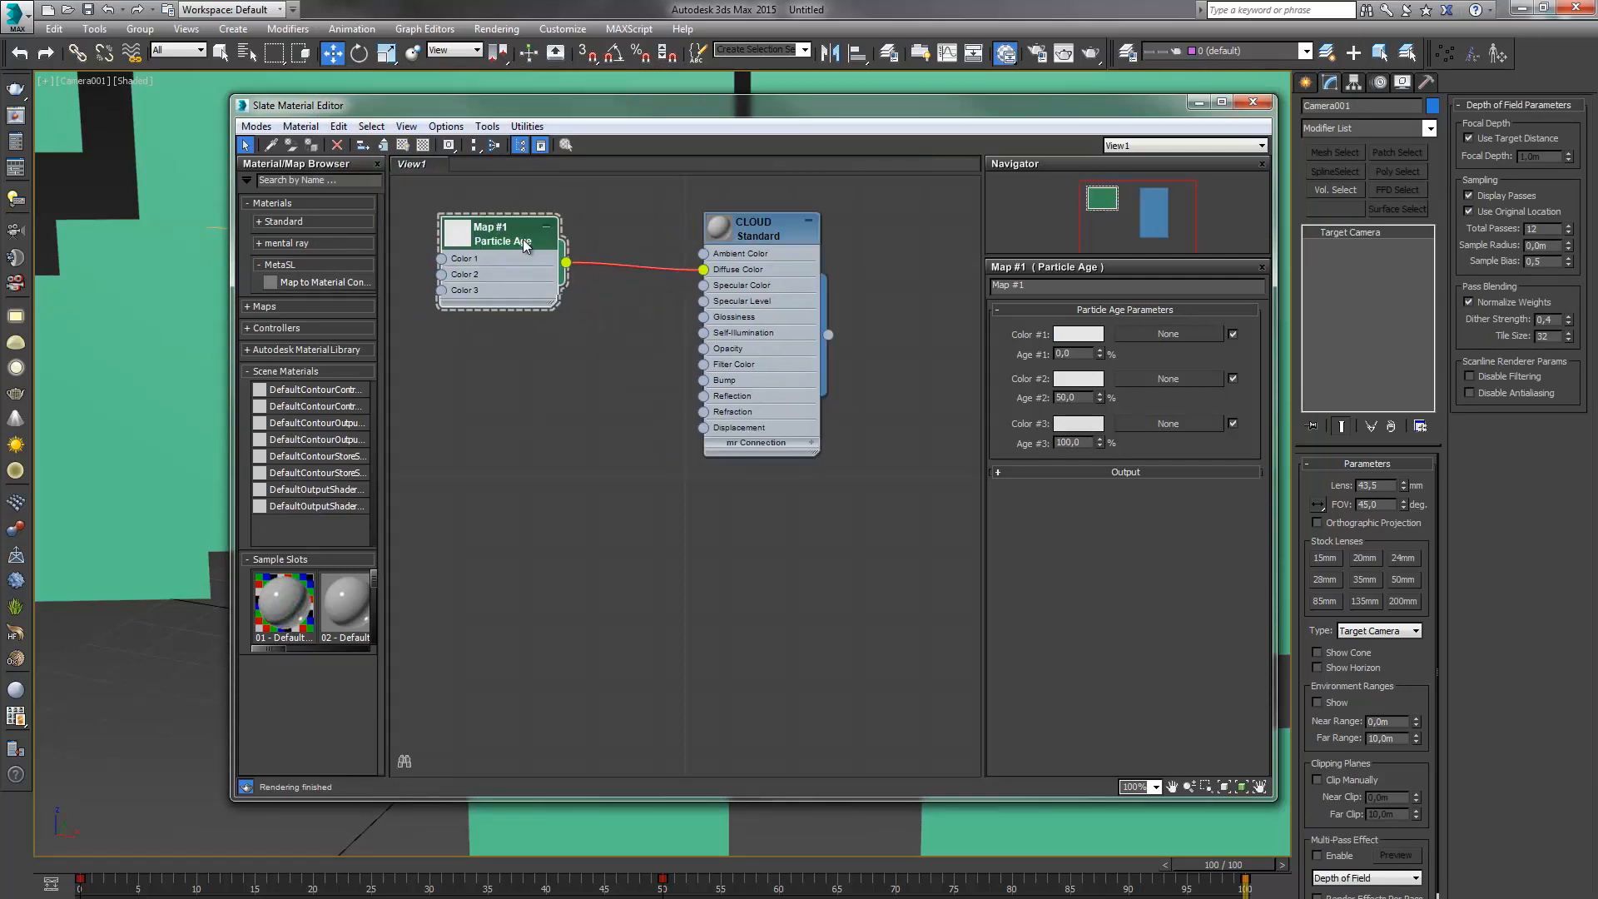
{"action": "left_click_drag", "start_coordinate": [574, 105], "coordinate": [992, 147]}
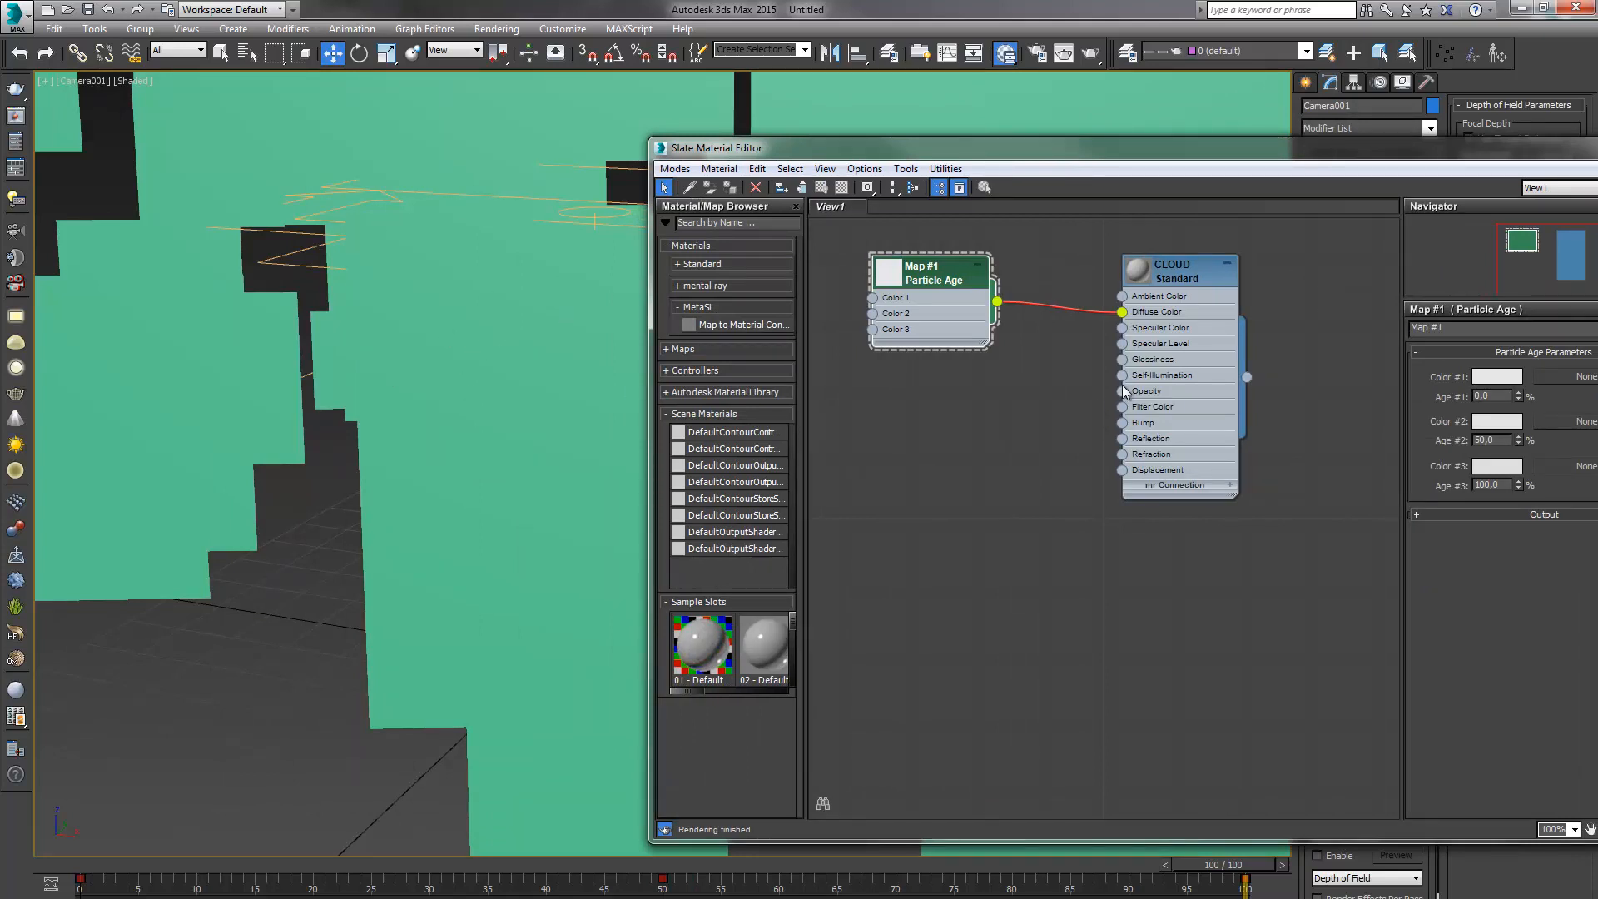
Connect a new Gradient Ramp map to CLOUD's Opacity and place its node below the Particle Age map
{"action": "left_click_drag", "start_coordinate": [1122, 390], "coordinate": [945, 450]}
{"action": "mouse_move", "coordinate": [986, 455]}
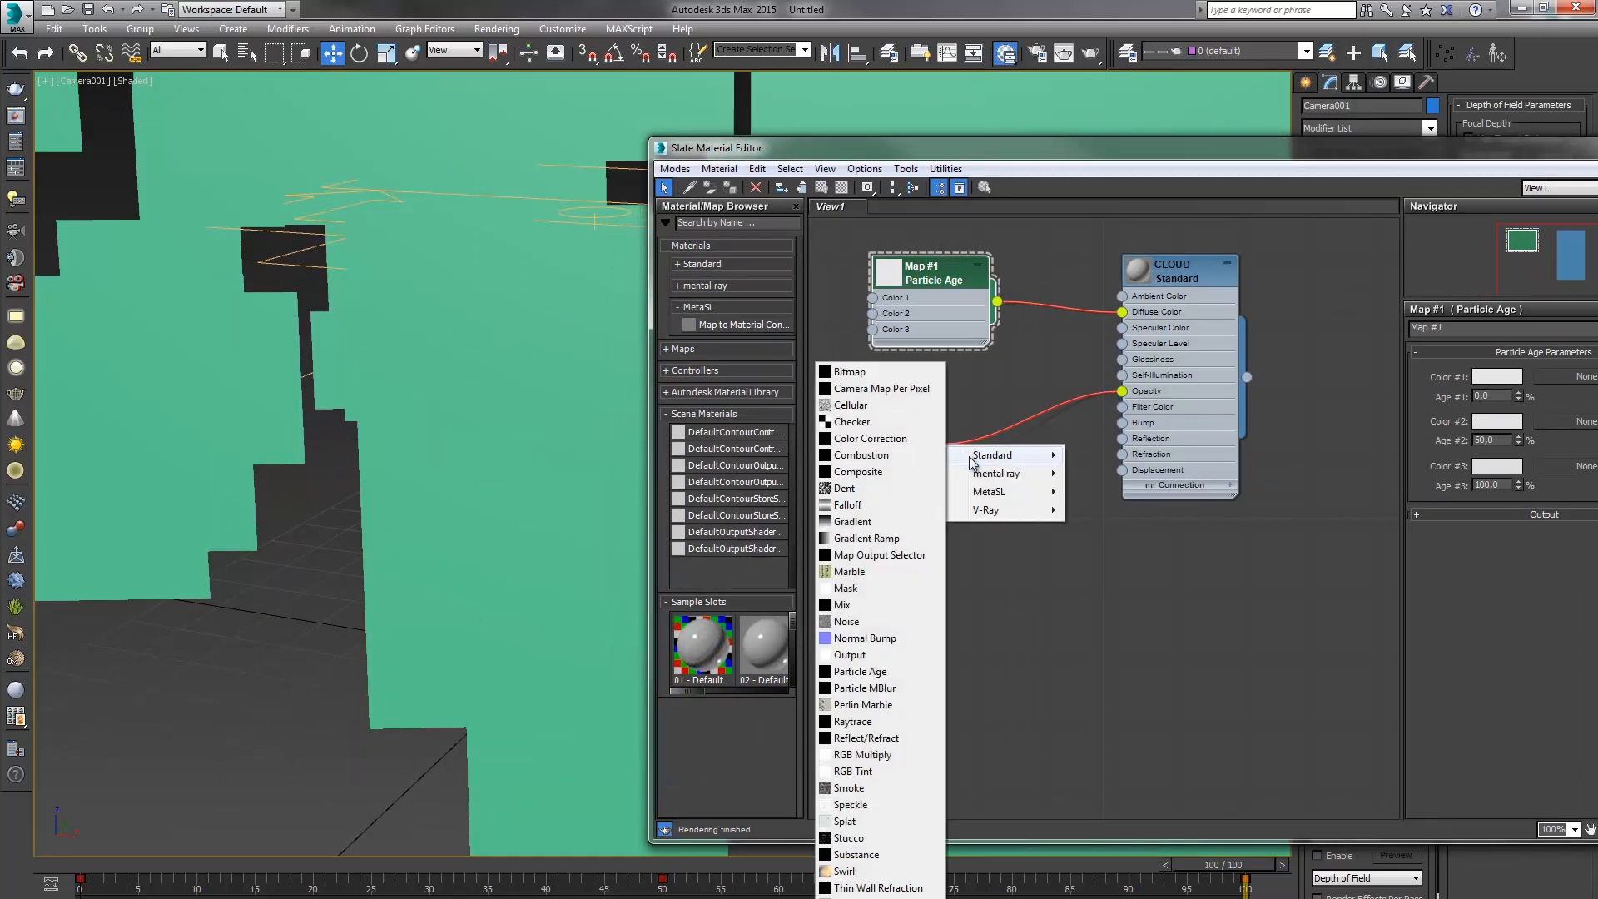
{"action": "left_click", "coordinate": [850, 546]}
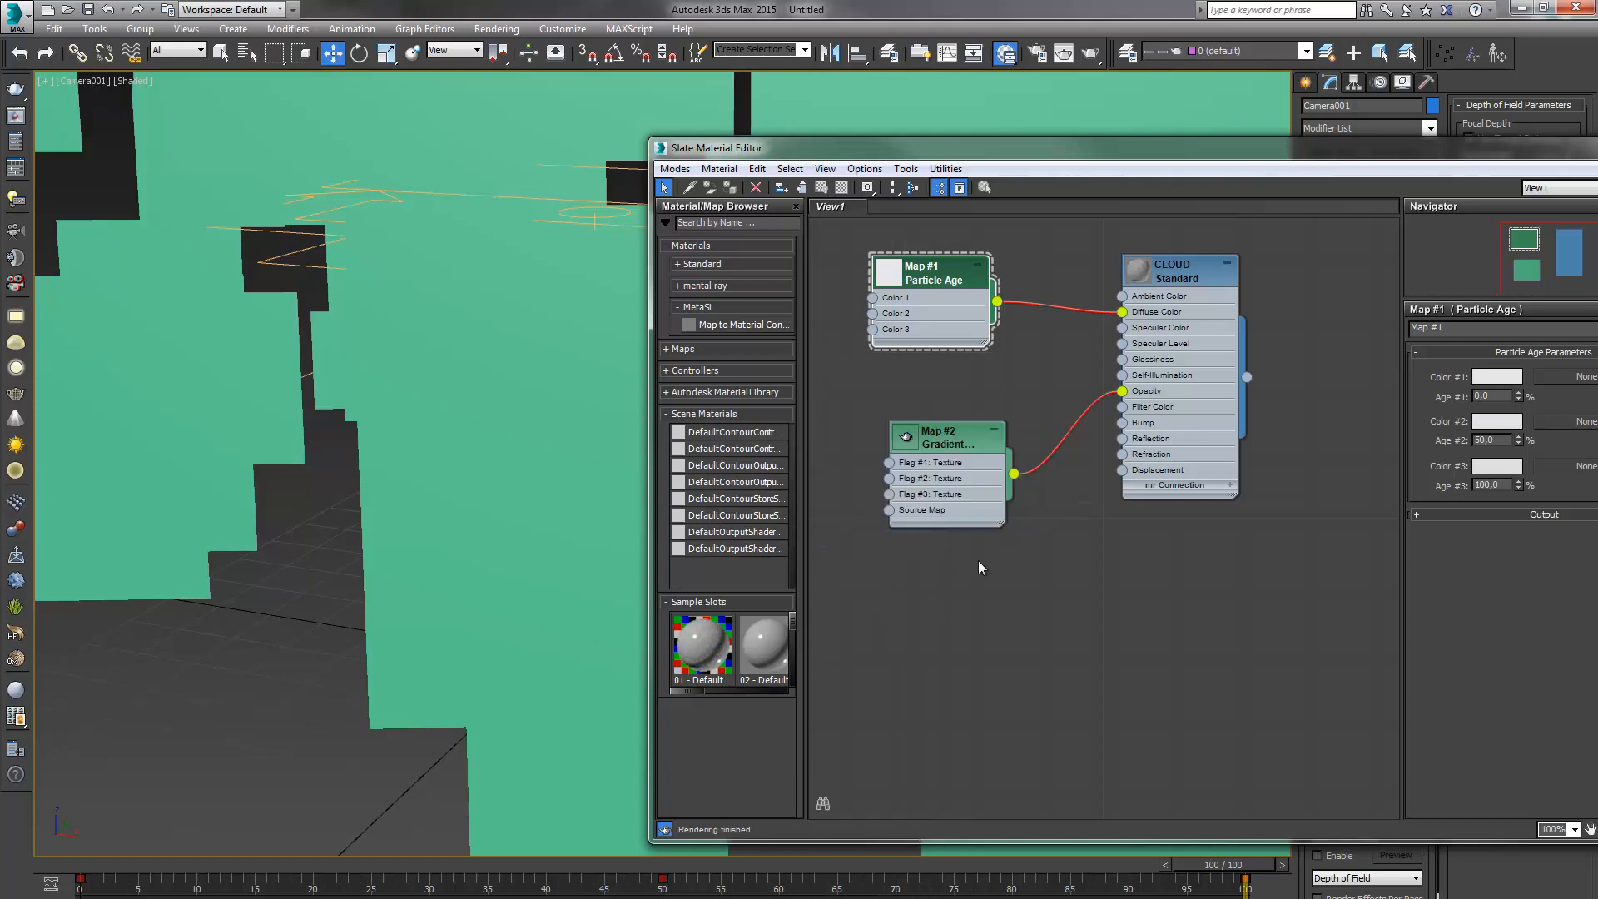
{"action": "left_click_drag", "start_coordinate": [907, 431], "coordinate": [854, 397]}
{"action": "left_click_drag", "start_coordinate": [994, 151], "coordinate": [846, 117]}
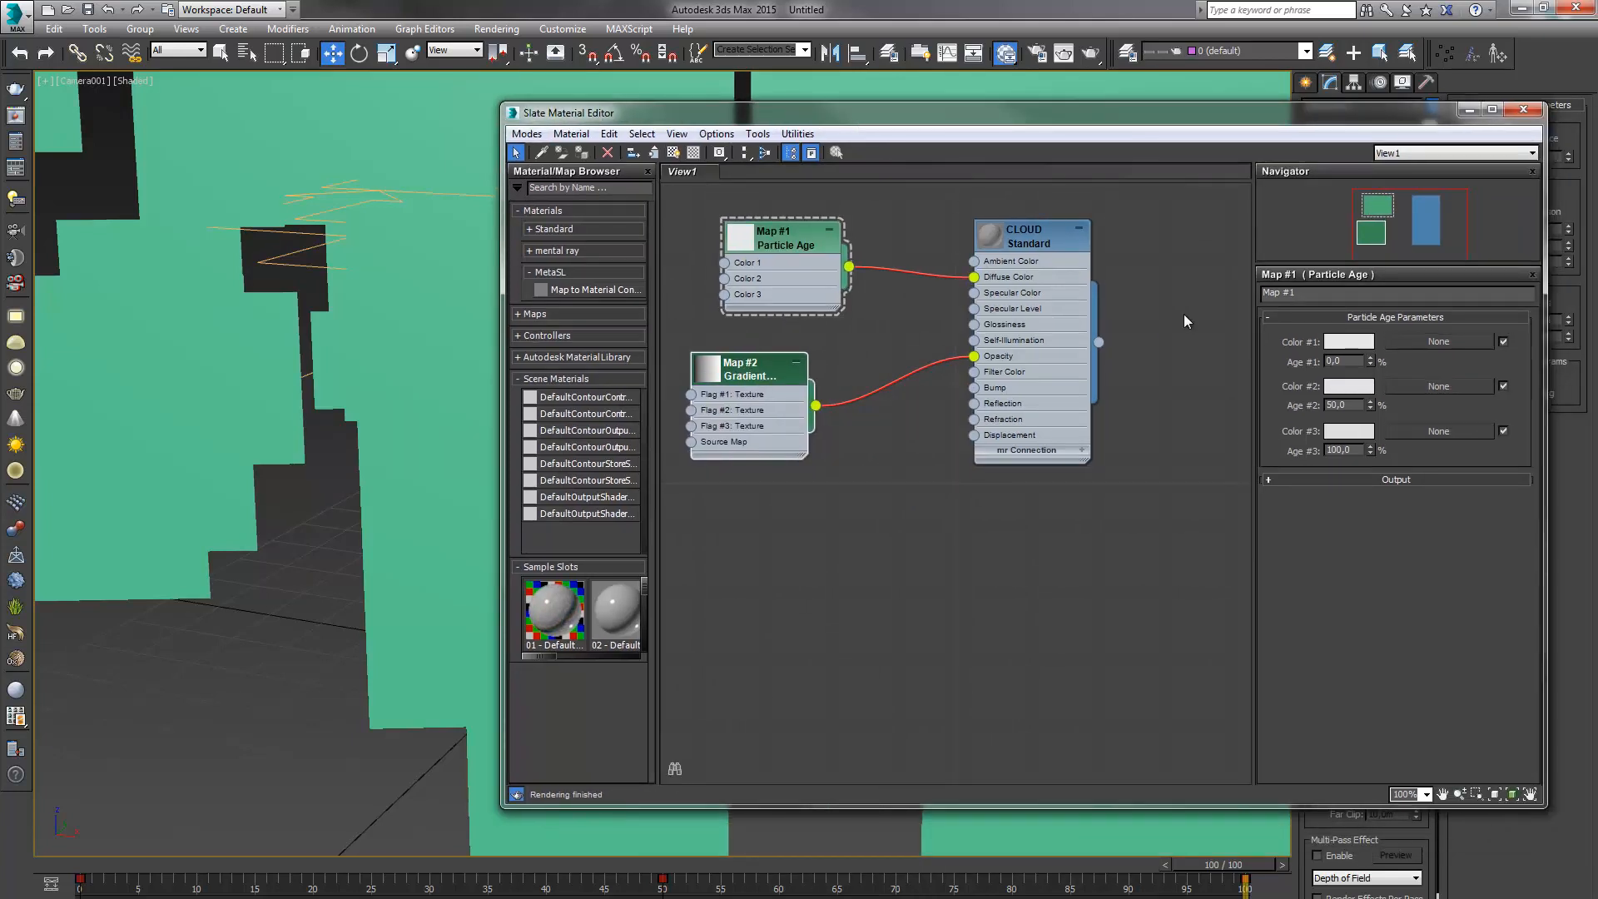
Rename the Gradient Ramp map "opaque map"
{"action": "left_click", "coordinate": [703, 433]}
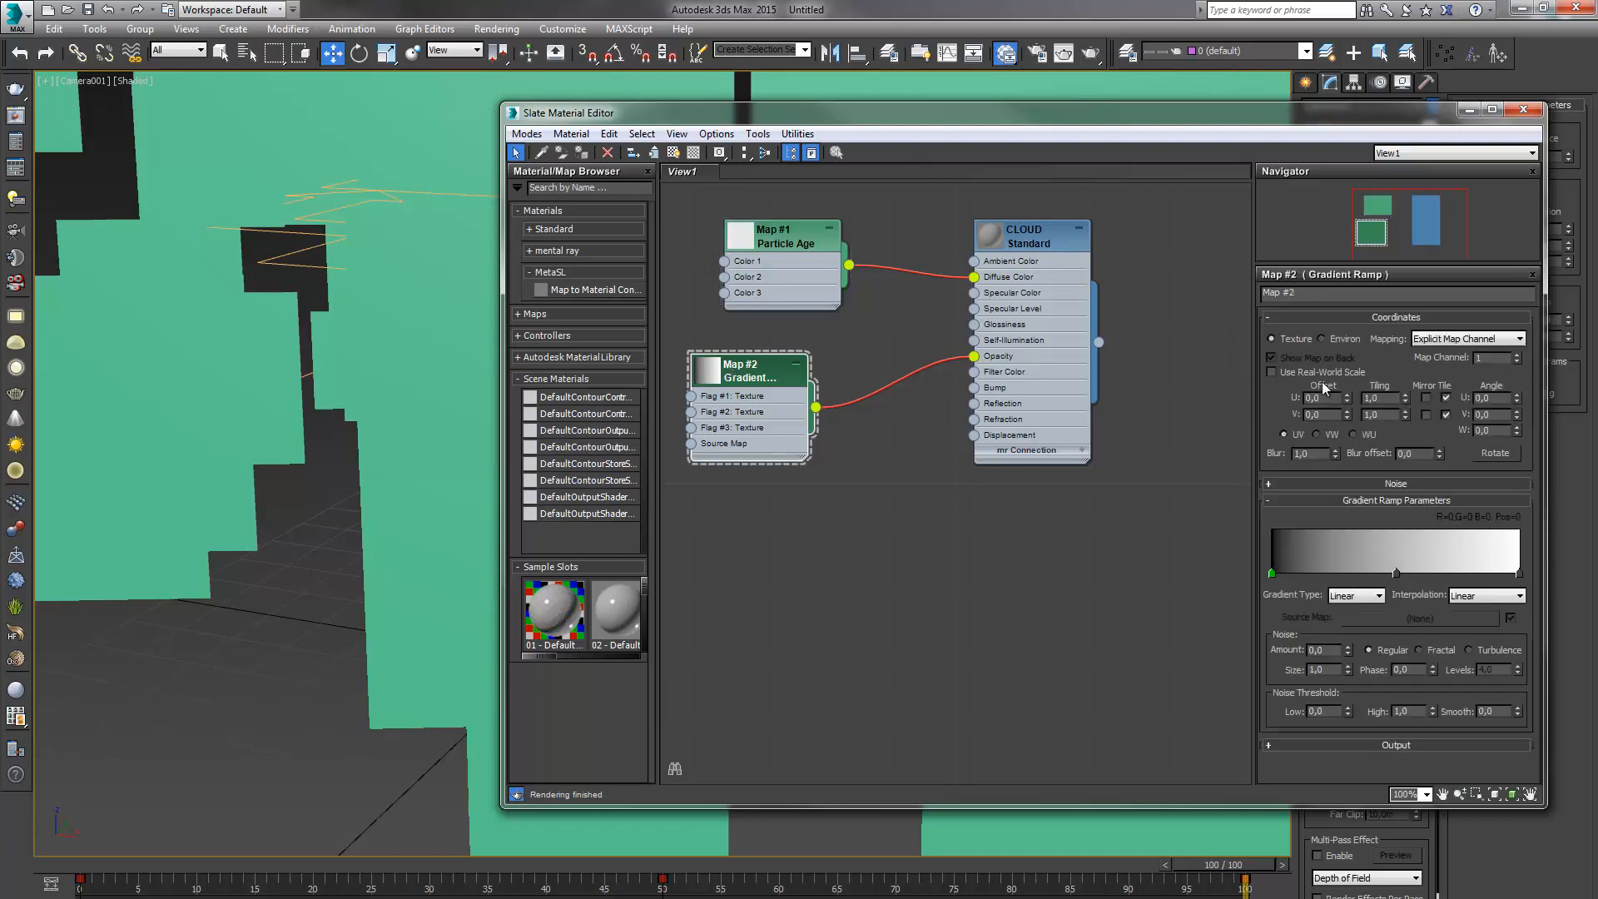
{"action": "left_click", "coordinate": [1312, 296]}
{"action": "type", "text": "opaque map"}
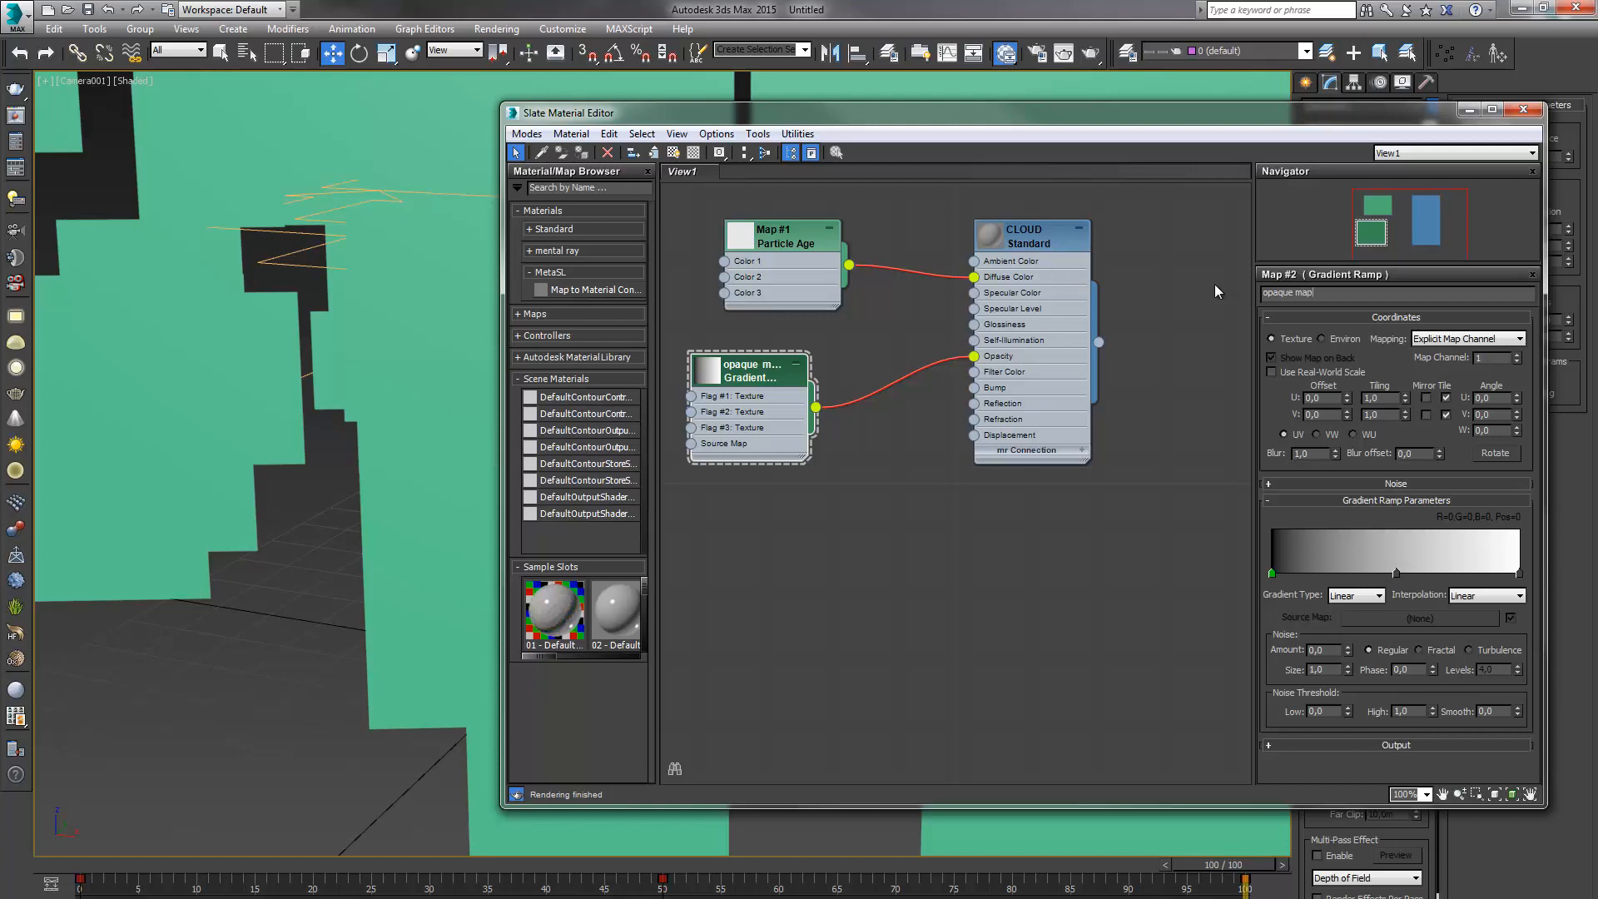
{"action": "key", "text": "Return"}
Reverse the gradient ramp by making its end flag black and its start flag white
{"action": "double_click", "coordinate": [1519, 573]}
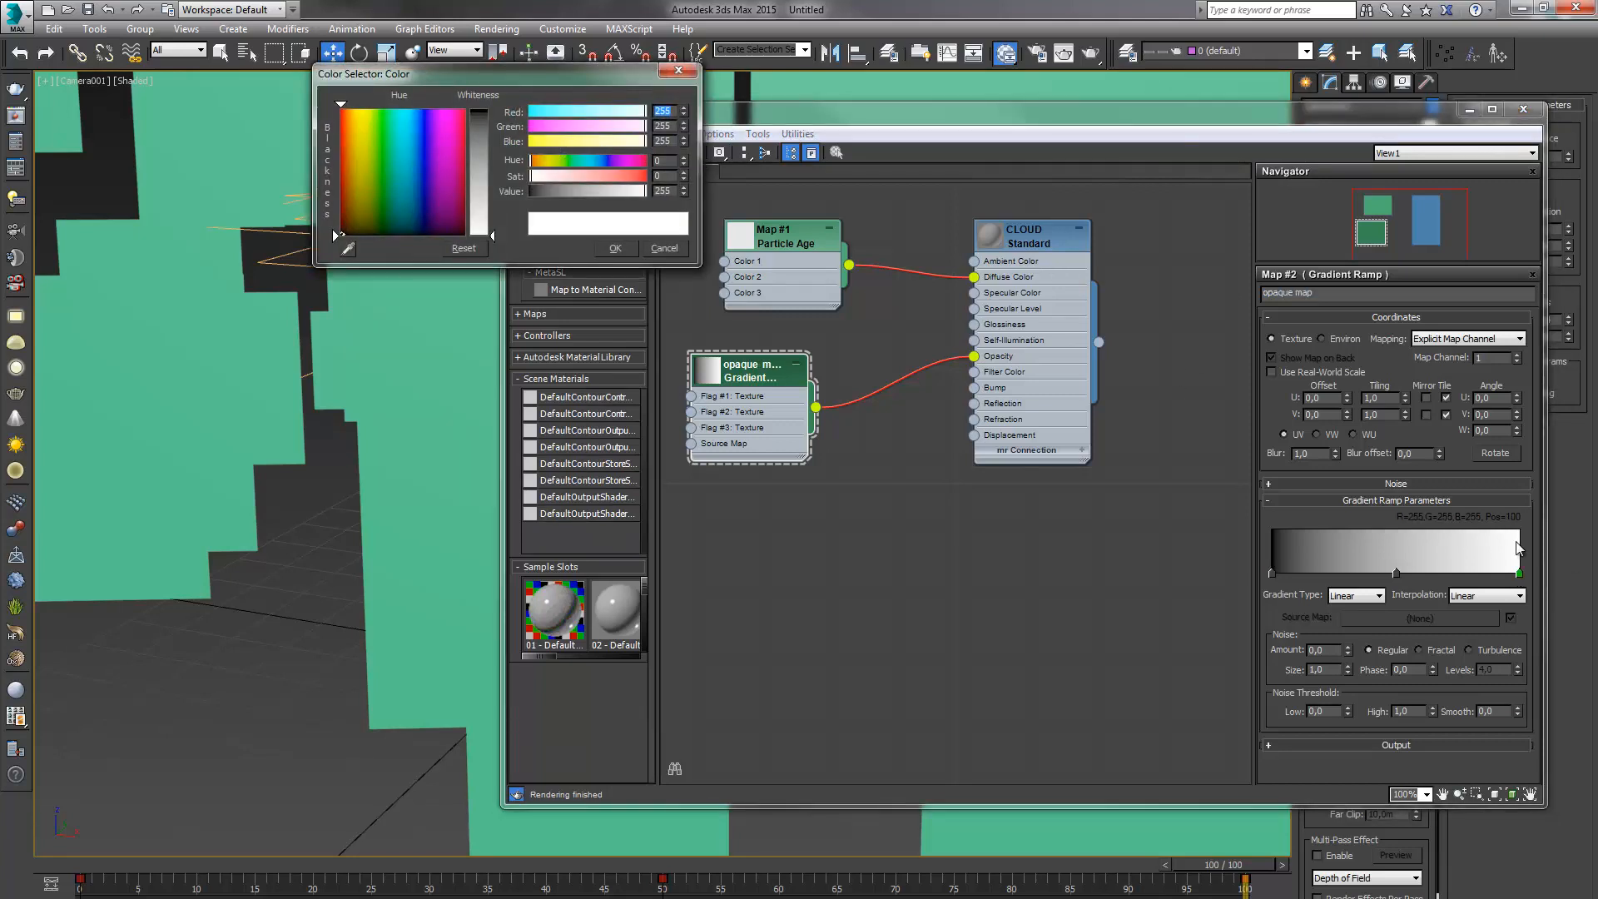
{"action": "left_click_drag", "start_coordinate": [481, 154], "coordinate": [481, 107]}
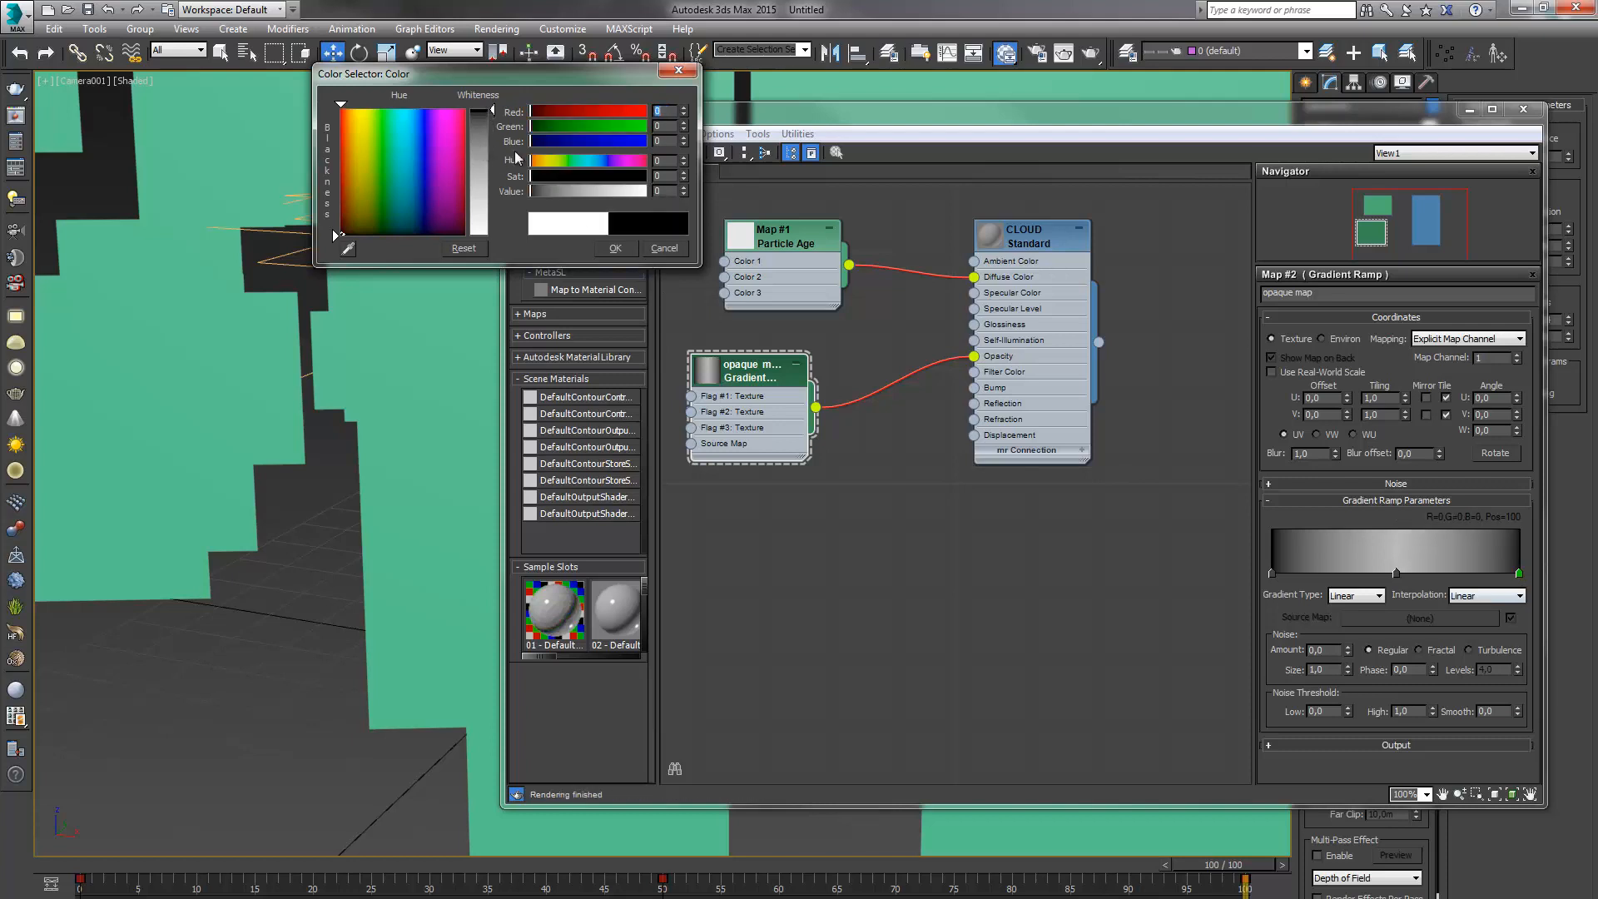
{"action": "left_click", "coordinate": [615, 249]}
{"action": "double_click", "coordinate": [1271, 572]}
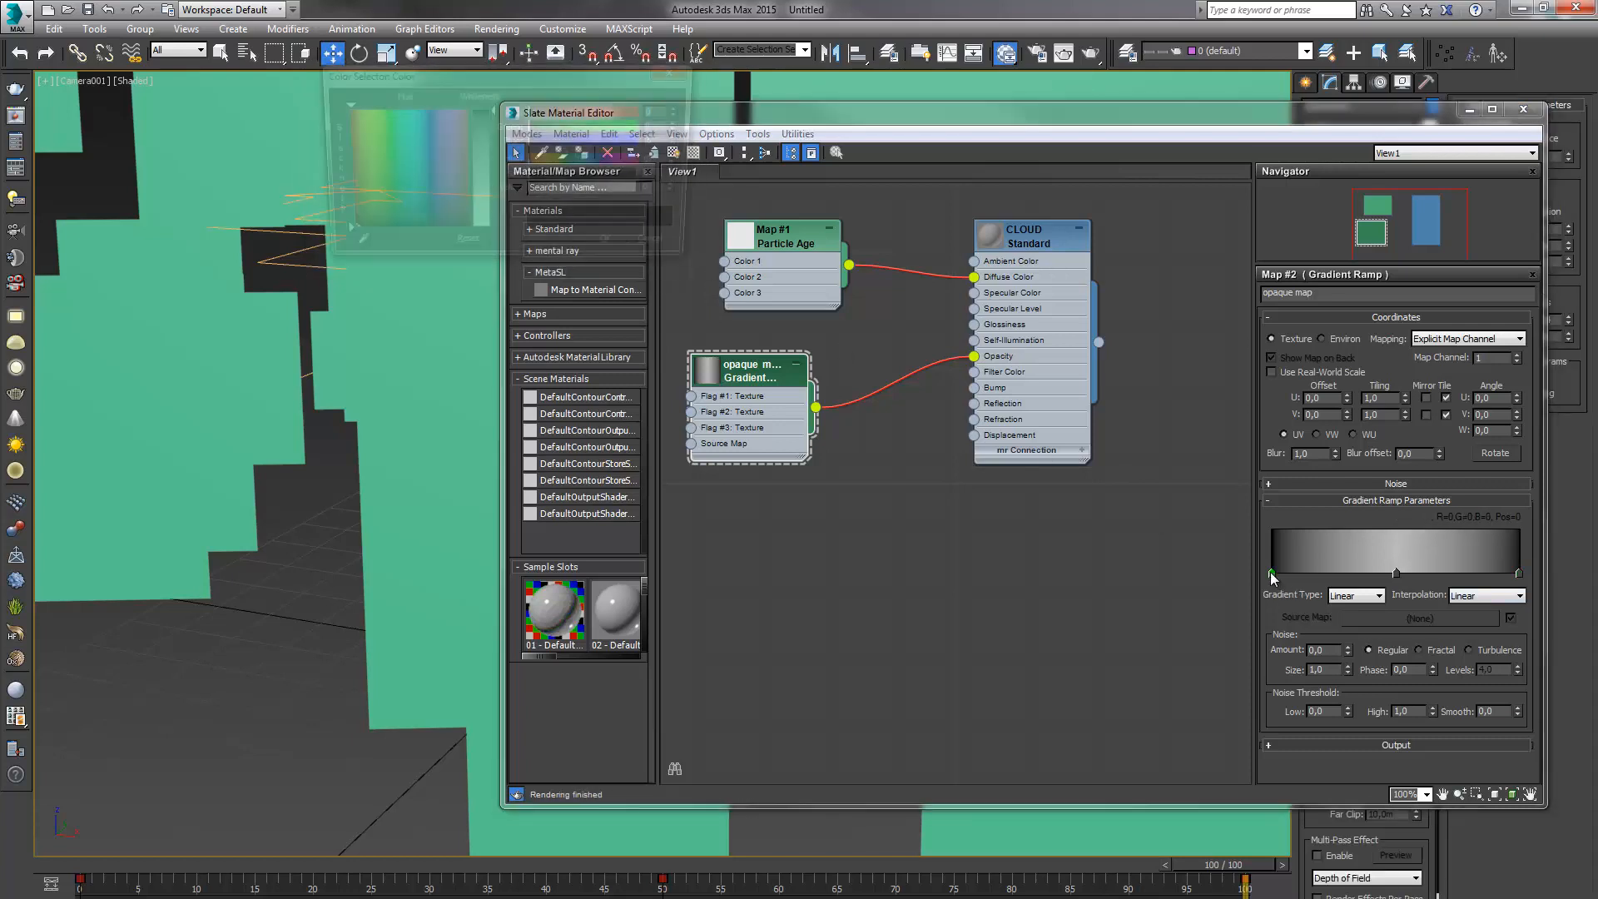
{"action": "left_click", "coordinate": [497, 223]}
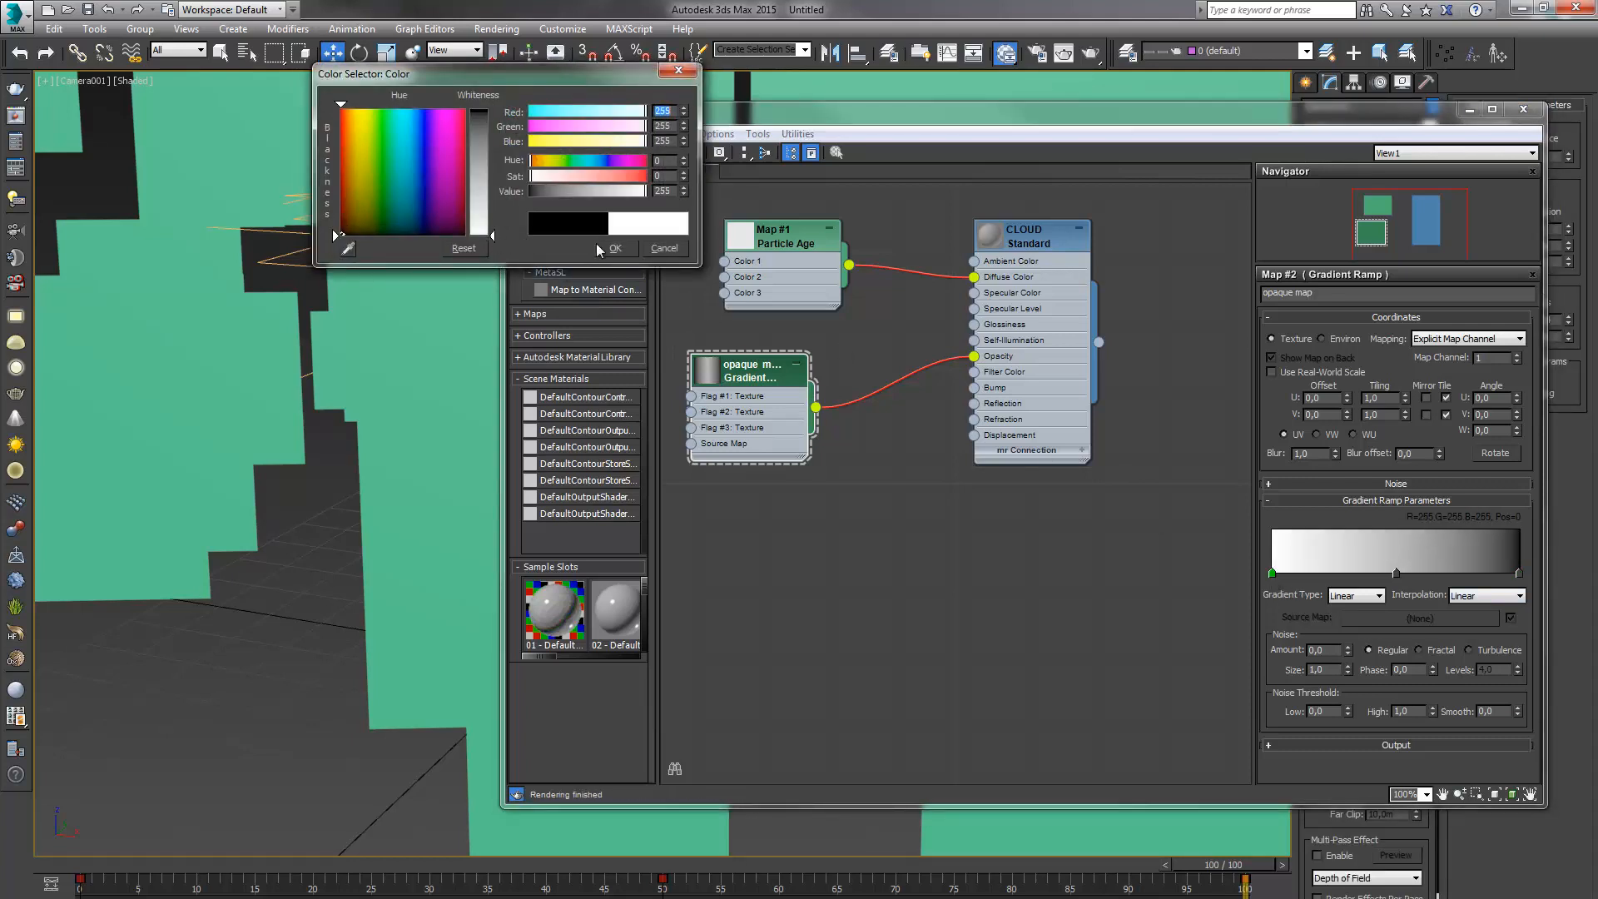
{"action": "left_click", "coordinate": [619, 248]}
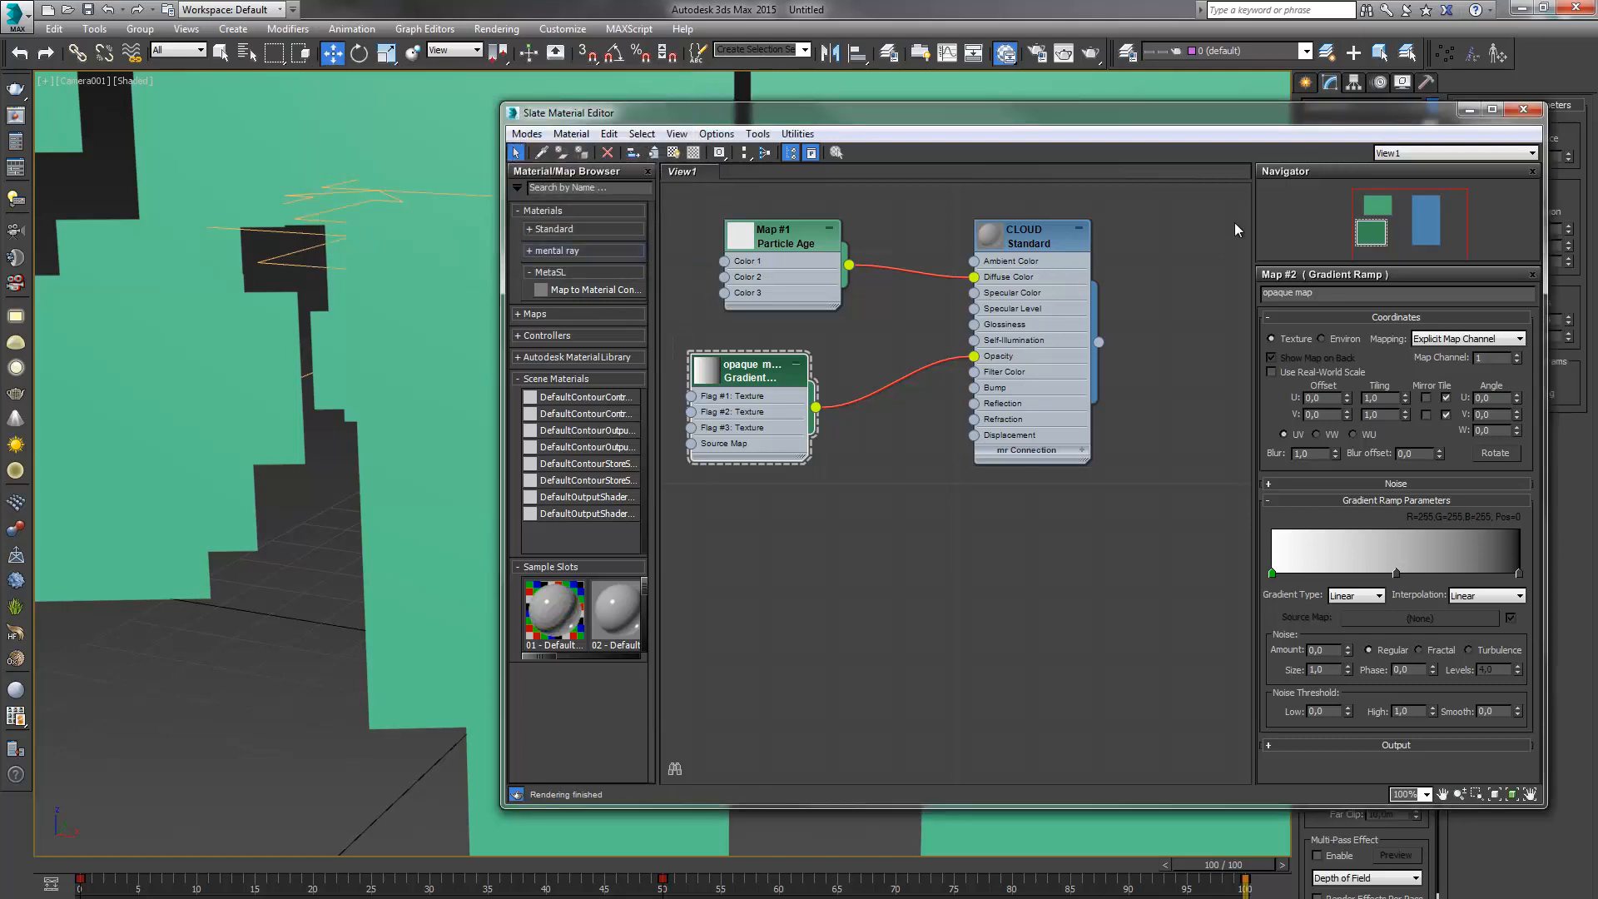
Set the opaque map's gradient type to Radial and enlarge the preview on its repositioned node
{"action": "left_click_drag", "start_coordinate": [1236, 115], "coordinate": [974, 62]}
{"action": "left_click", "coordinate": [1092, 542]}
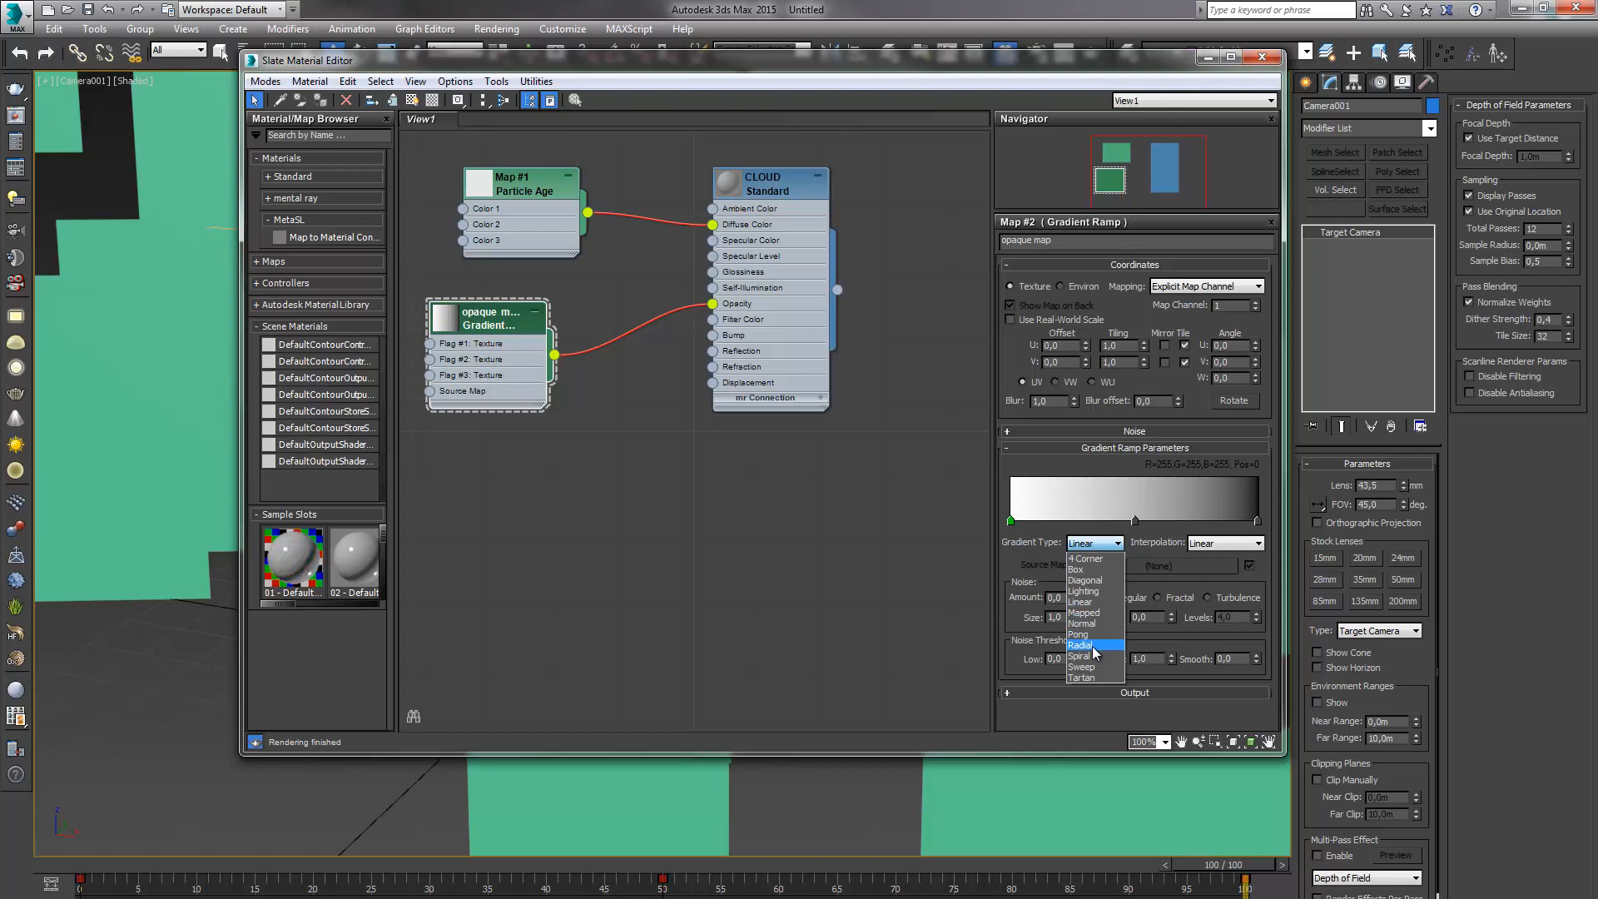
{"action": "left_click", "coordinate": [1080, 645]}
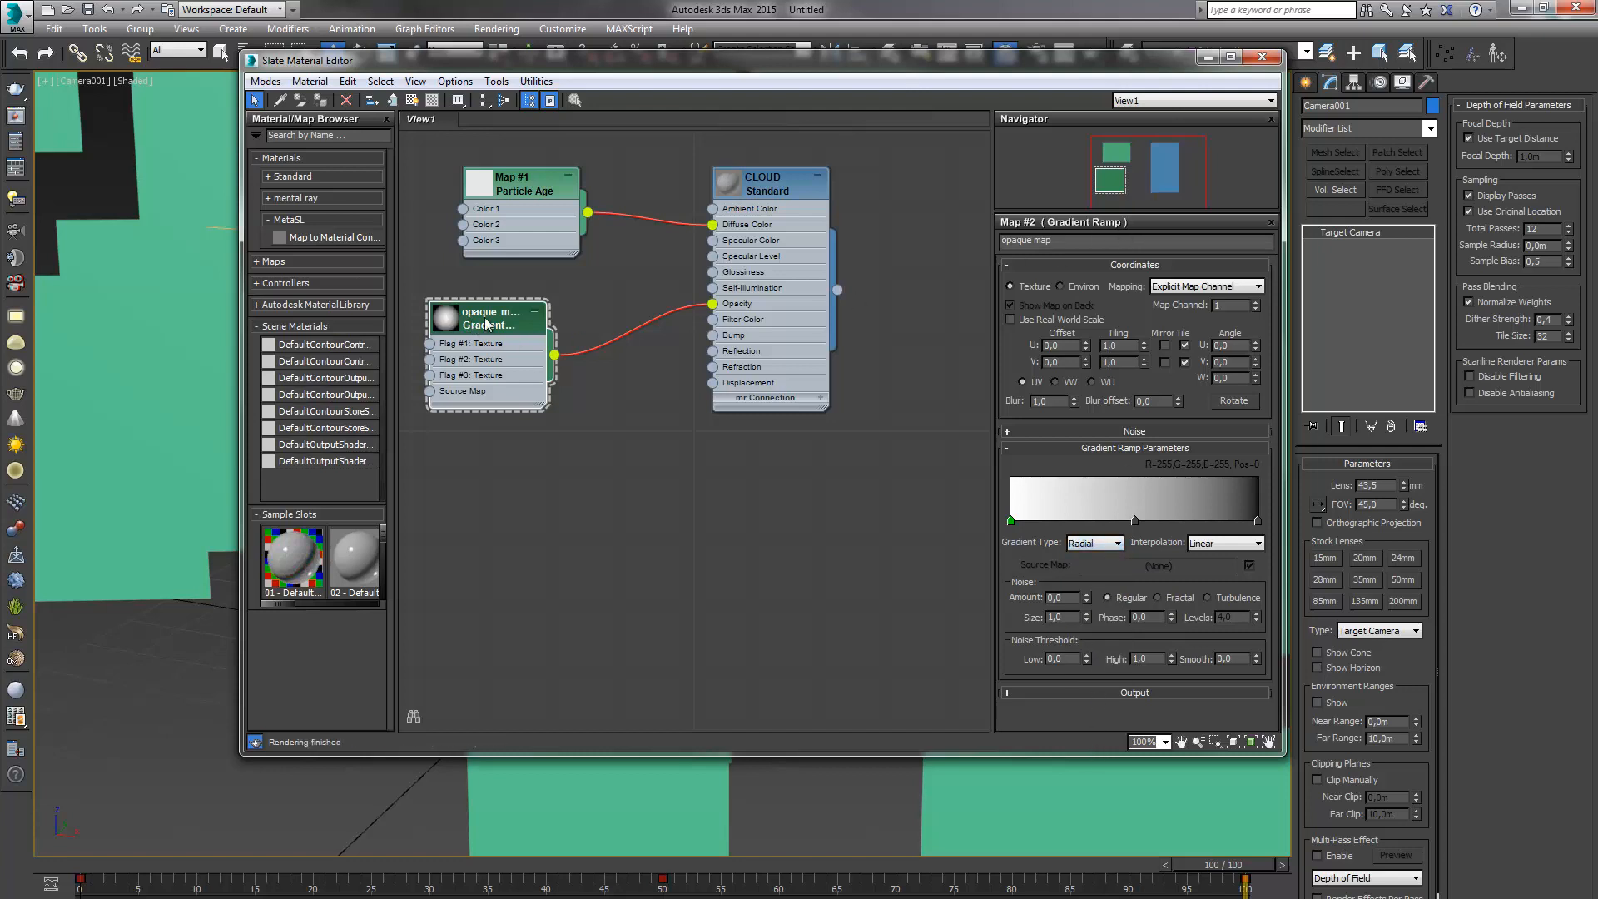
{"action": "left_click_drag", "start_coordinate": [487, 325], "coordinate": [554, 325]}
{"action": "double_click", "coordinate": [517, 319]}
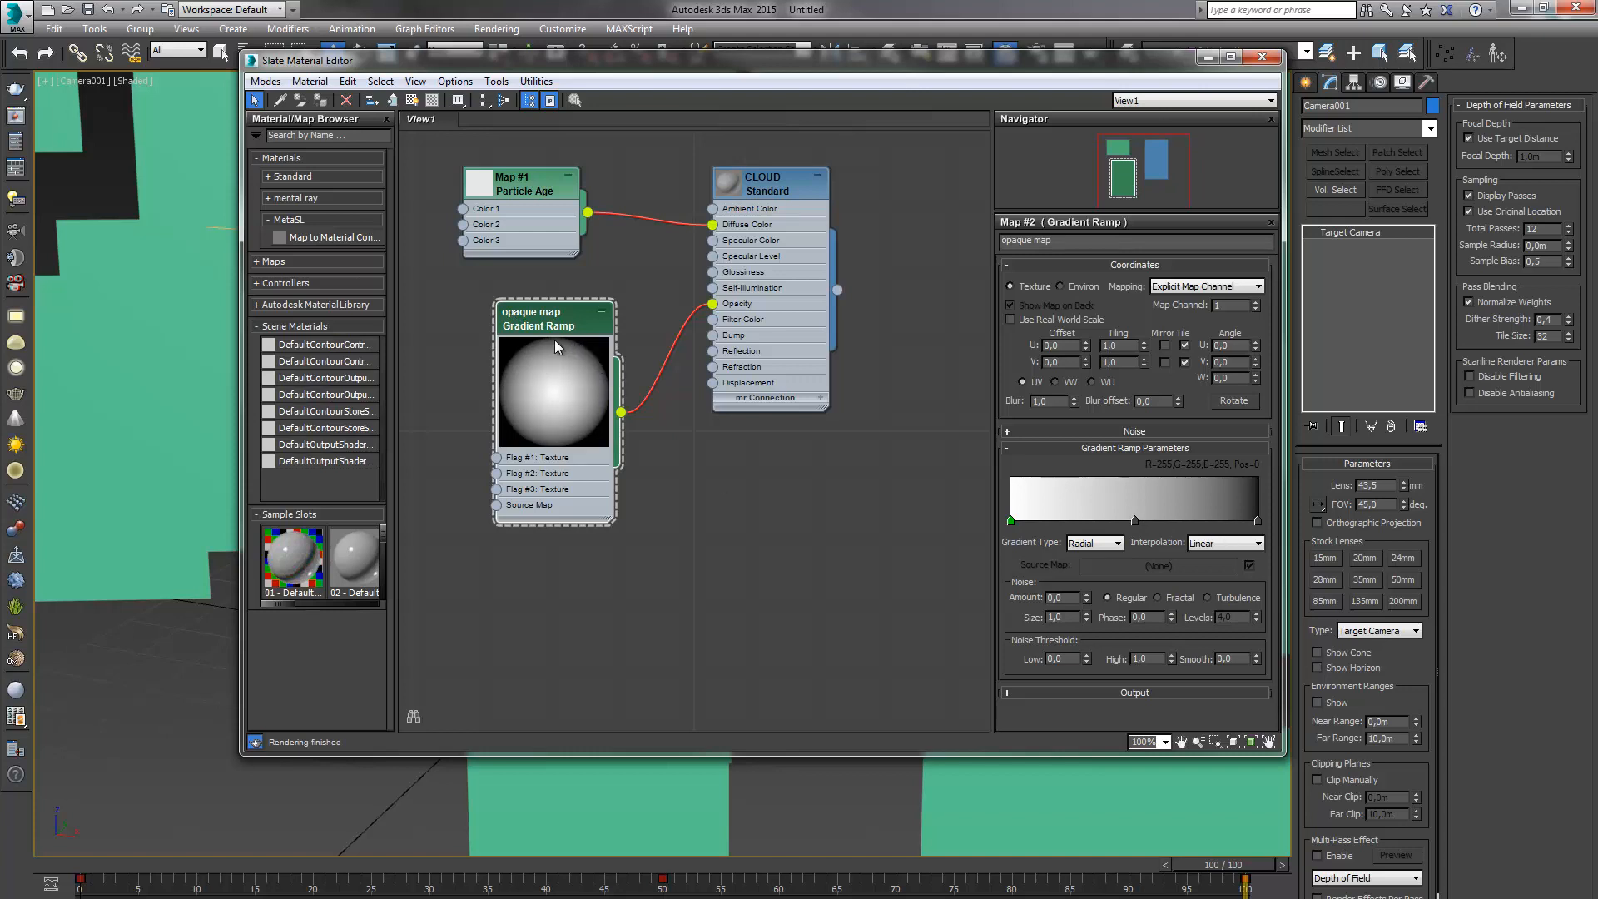
Add a black flag at about position 82 of the gradient and move the middle grey flag to position 34
{"action": "left_click", "coordinate": [1215, 518]}
{"action": "double_click", "coordinate": [1214, 521]}
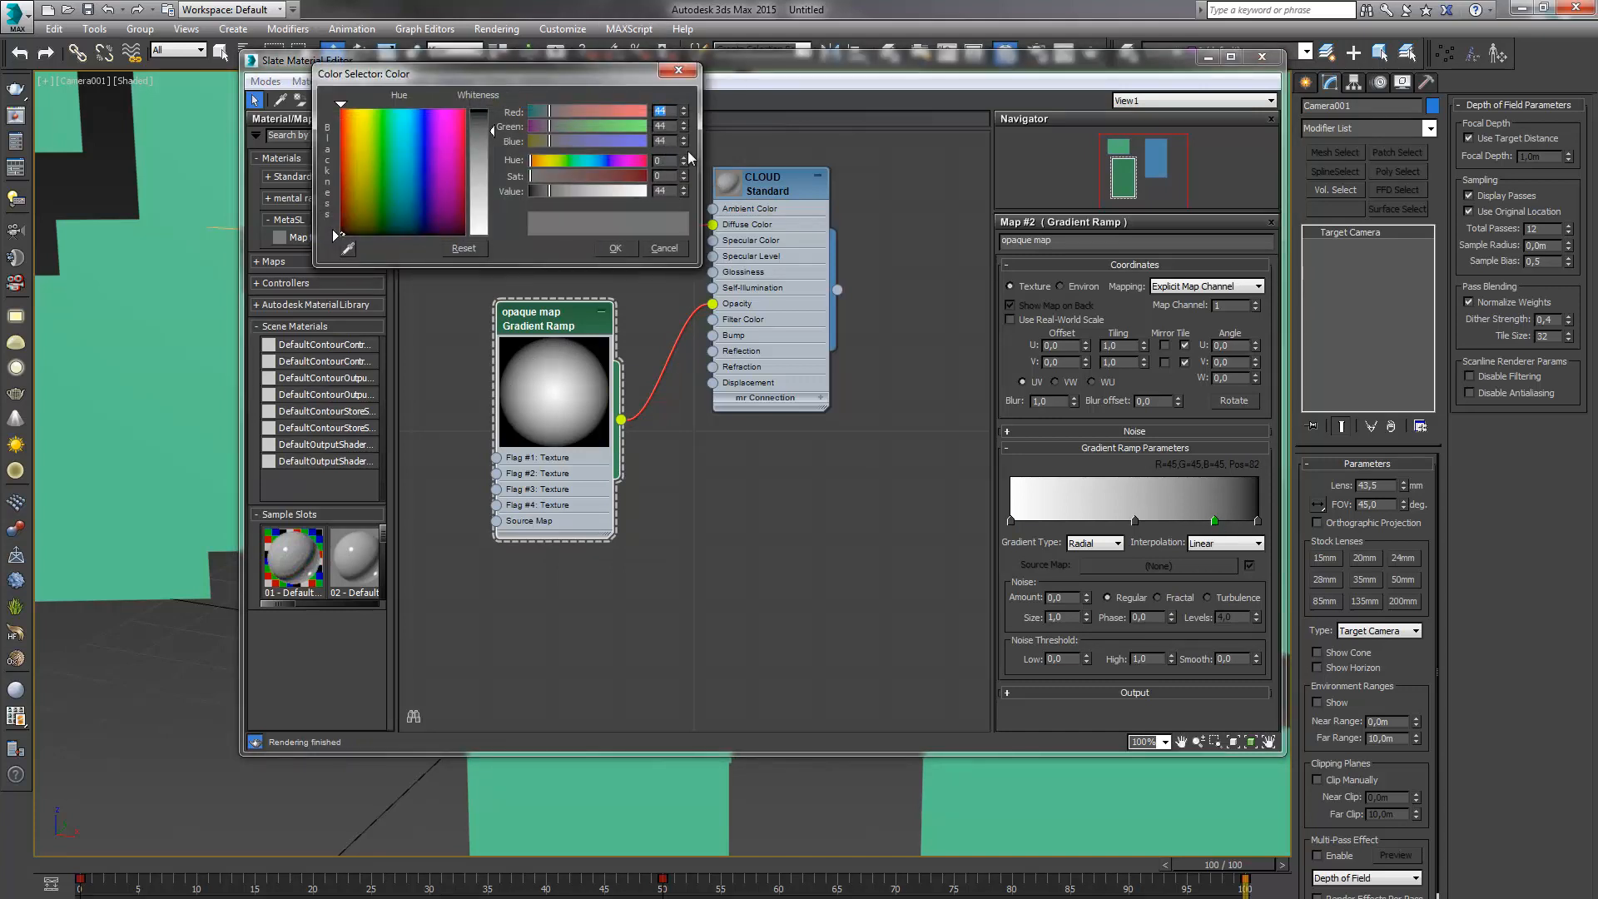
{"action": "left_click_drag", "start_coordinate": [551, 191], "coordinate": [530, 191]}
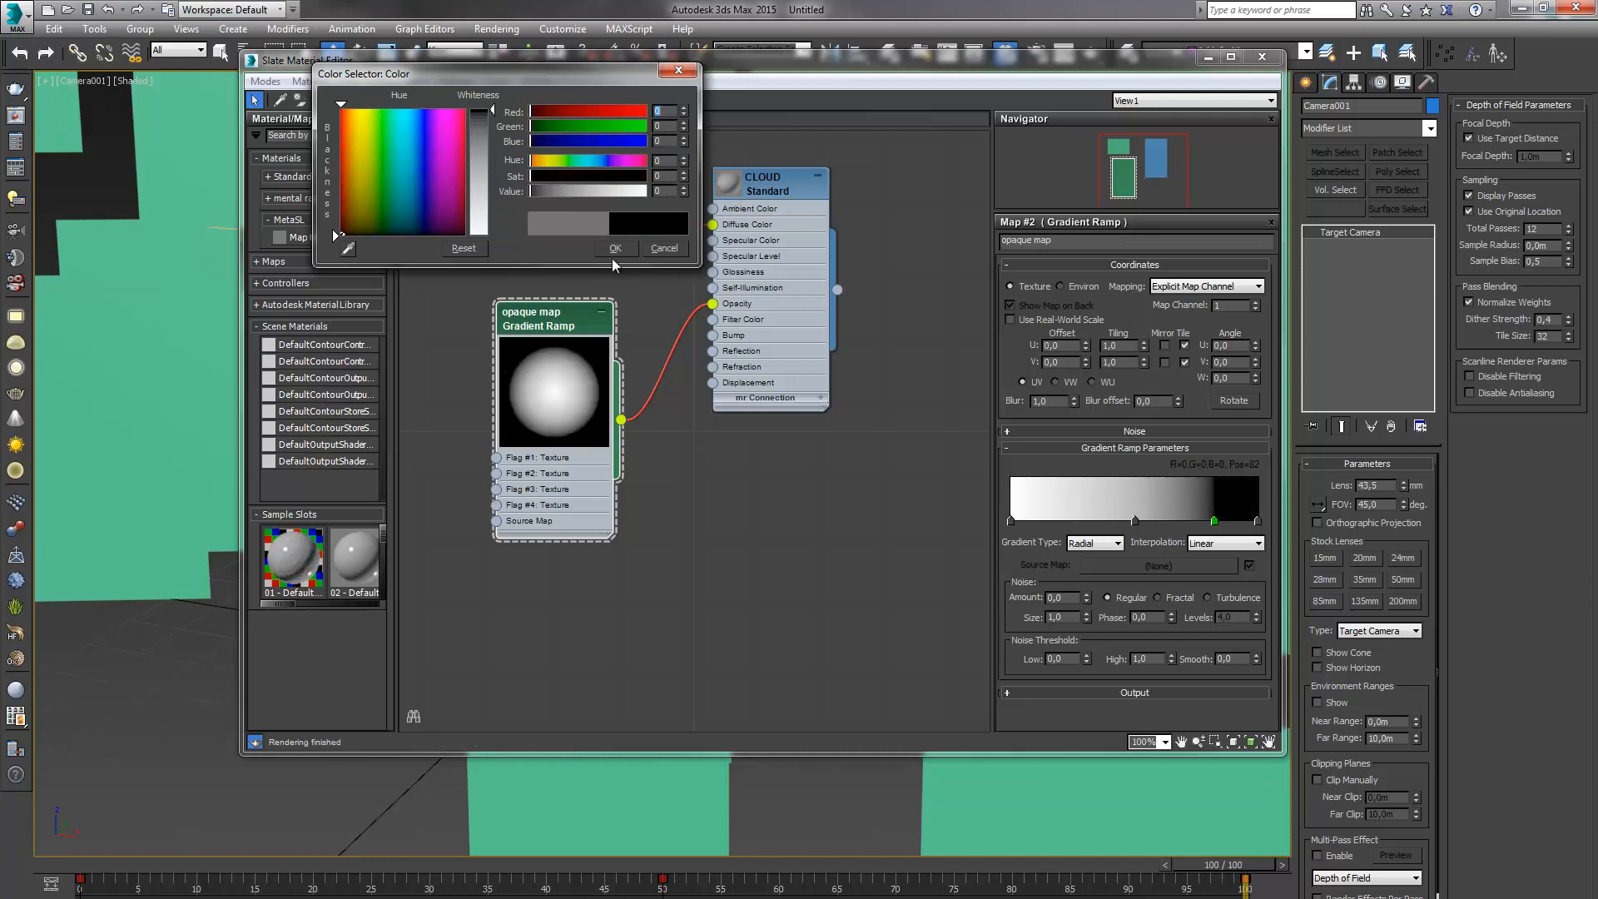
{"action": "left_click", "coordinate": [621, 250]}
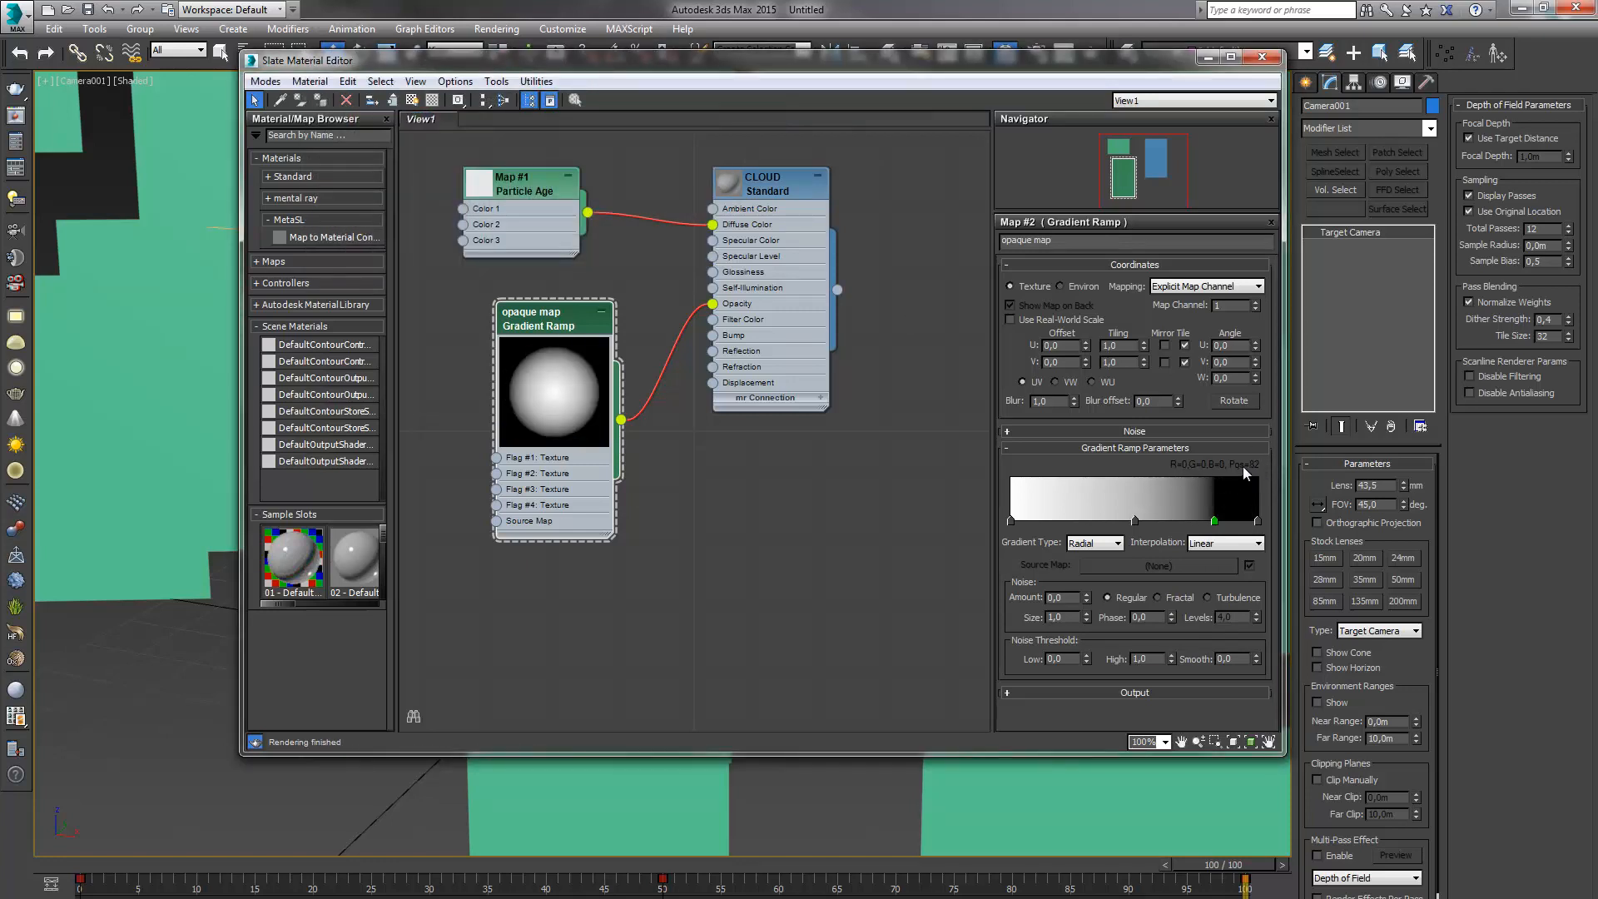
{"action": "left_click_drag", "start_coordinate": [1214, 520], "coordinate": [1093, 520]}
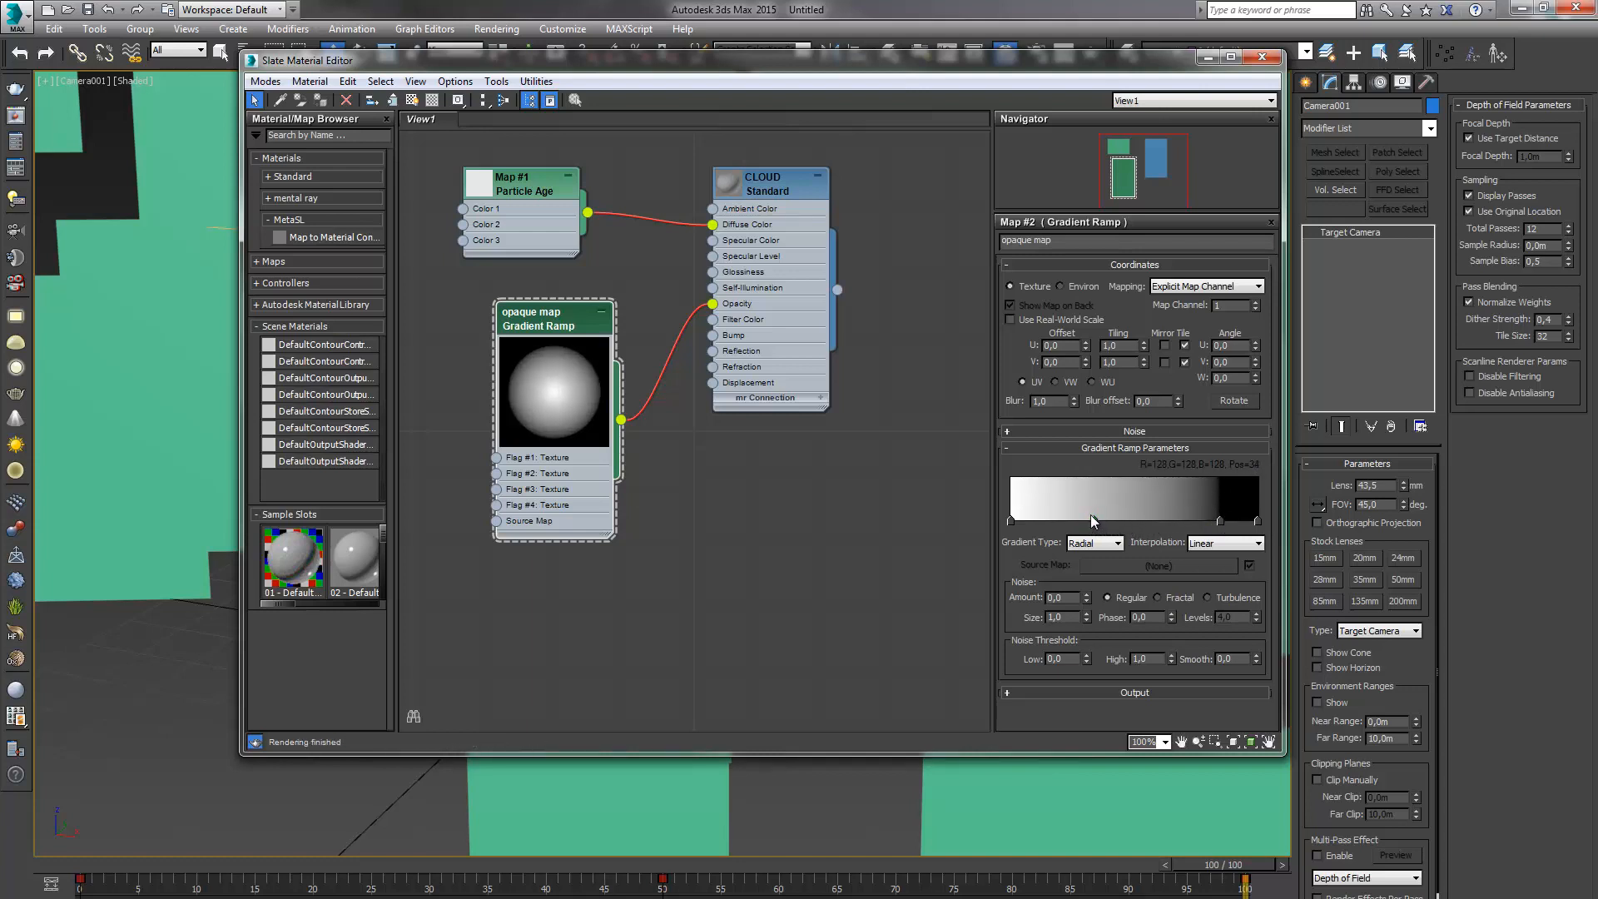
Give the opaque map's gradient Fractal noise with an amount of 0.4 and a size of 15
{"action": "left_click_drag", "start_coordinate": [1084, 605], "coordinate": [1088, 580]}
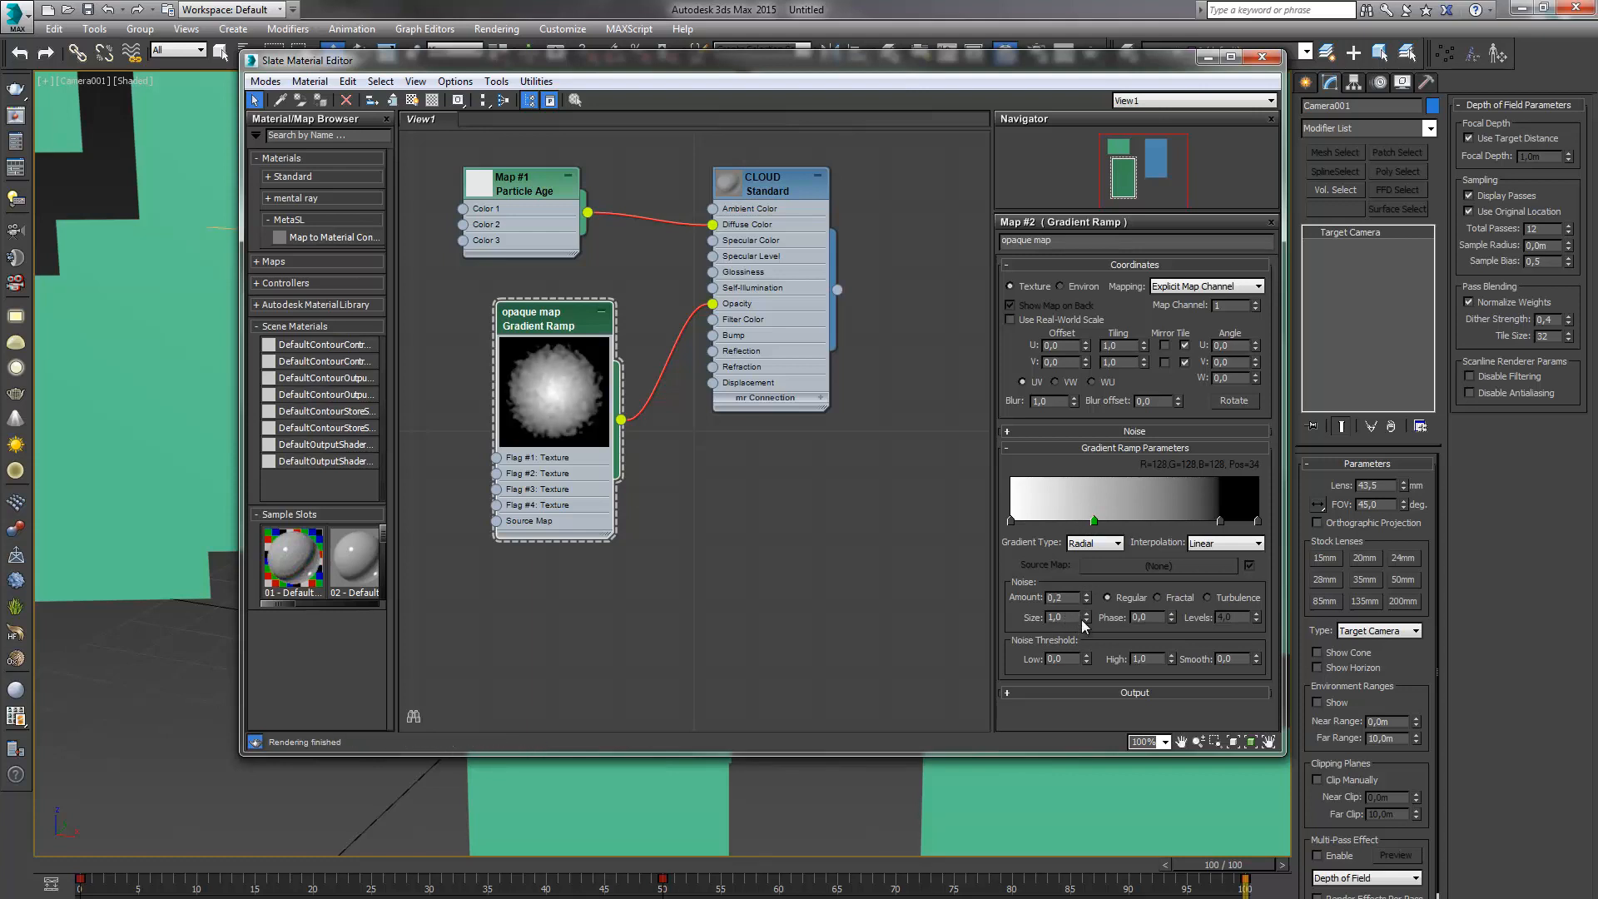
{"action": "type", "text": "5"}
{"action": "key", "text": "Return"}
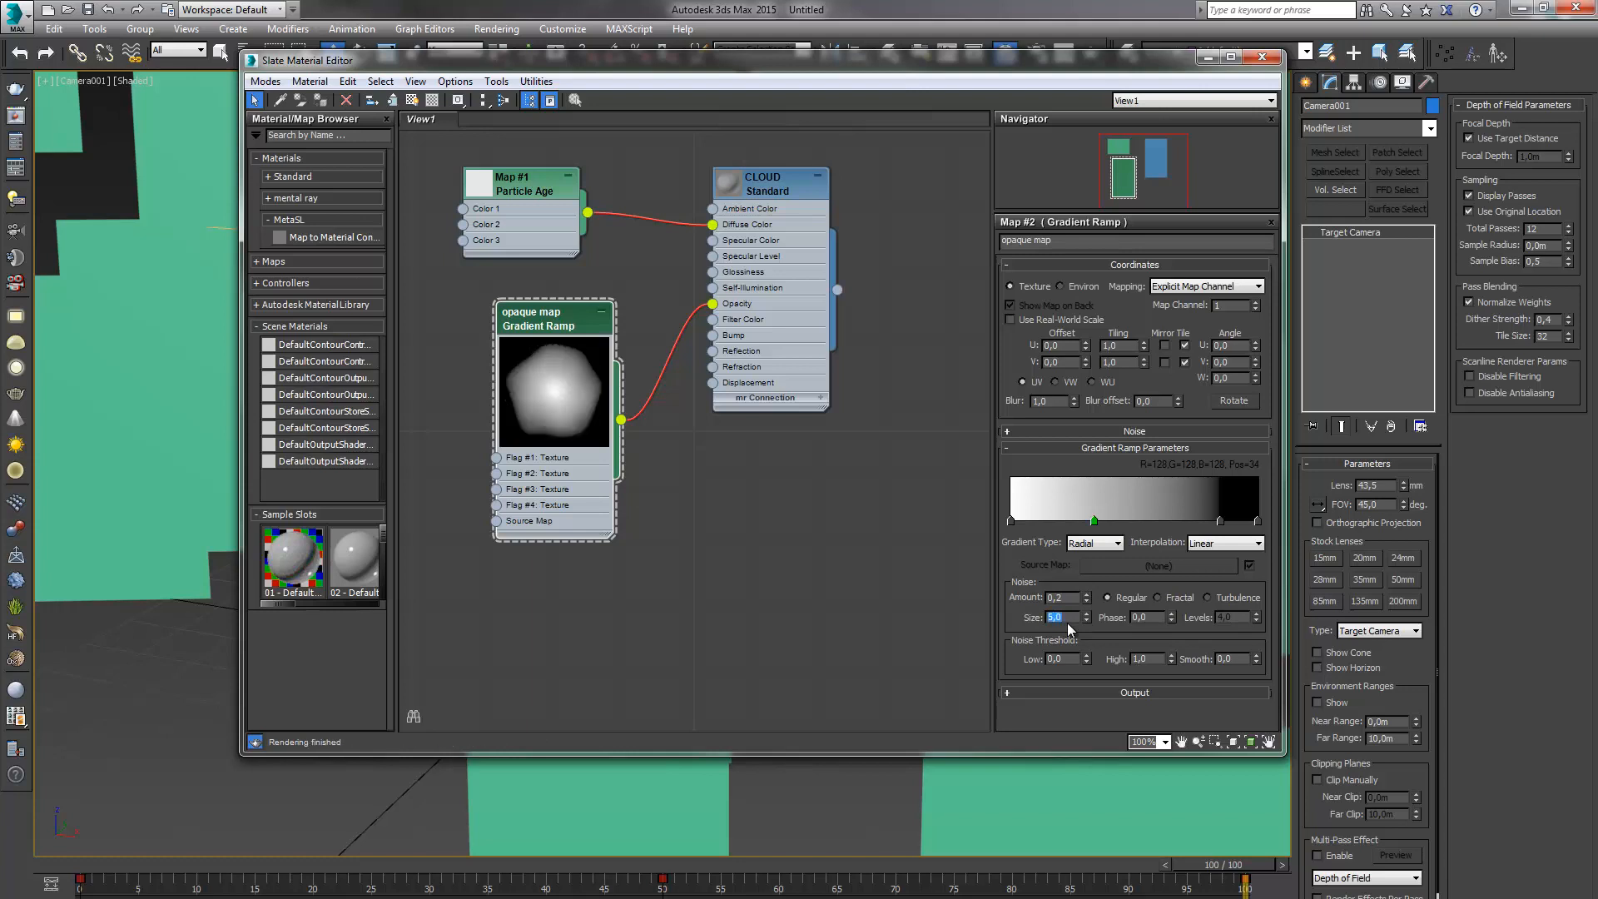
{"action": "left_click", "coordinate": [1207, 598]}
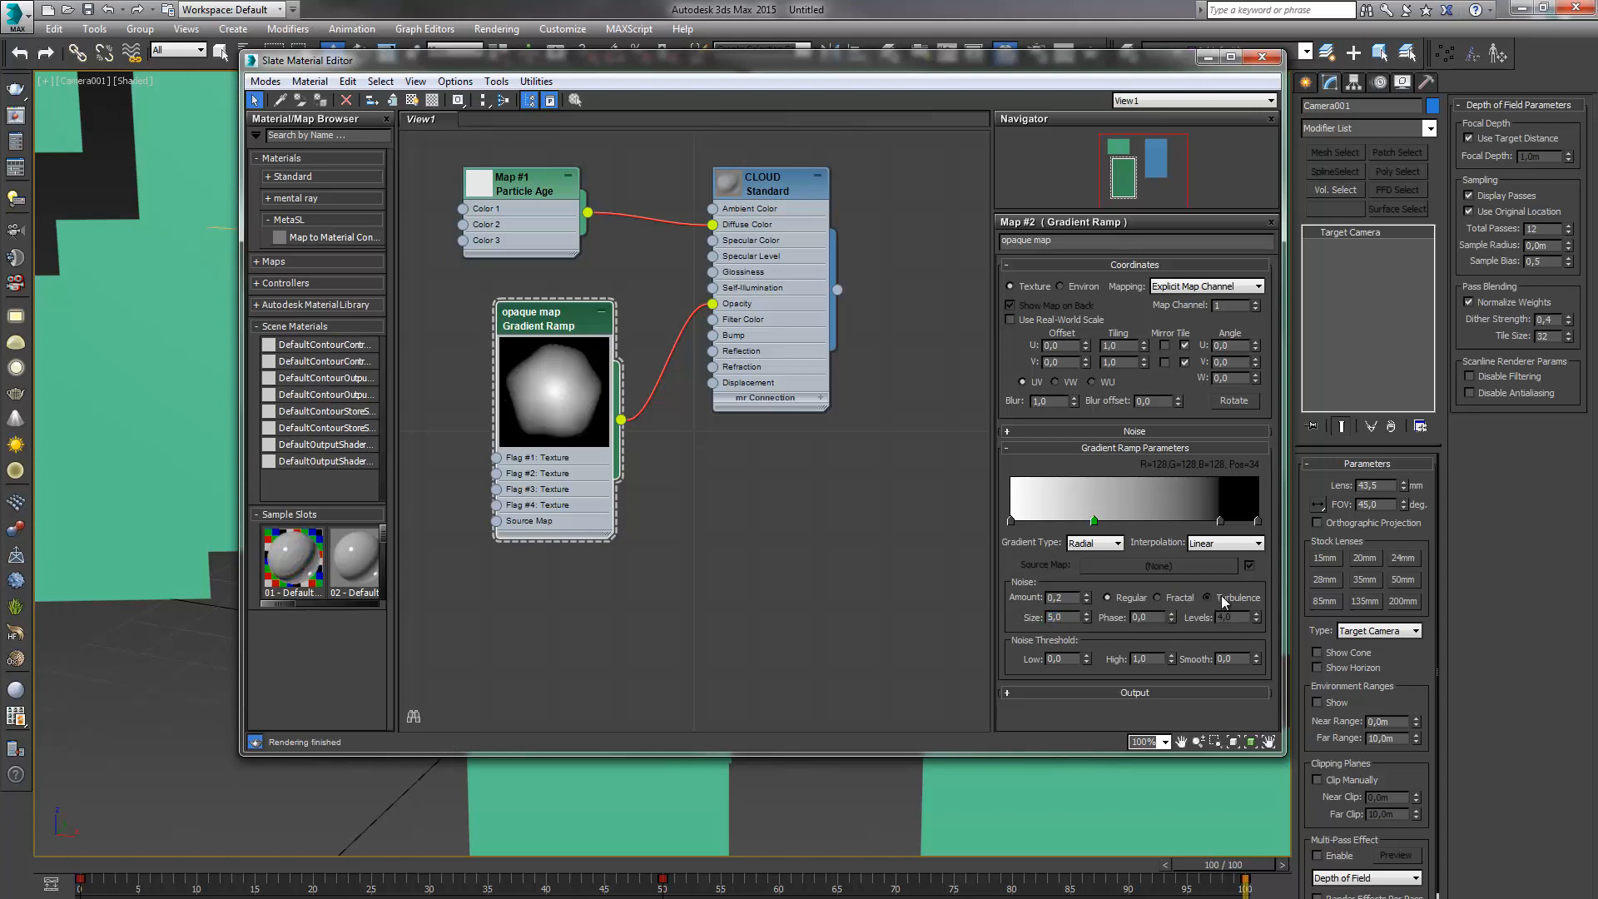
{"action": "left_click", "coordinate": [1174, 600]}
{"action": "type", "text": "15"}
{"action": "key", "text": "Return"}
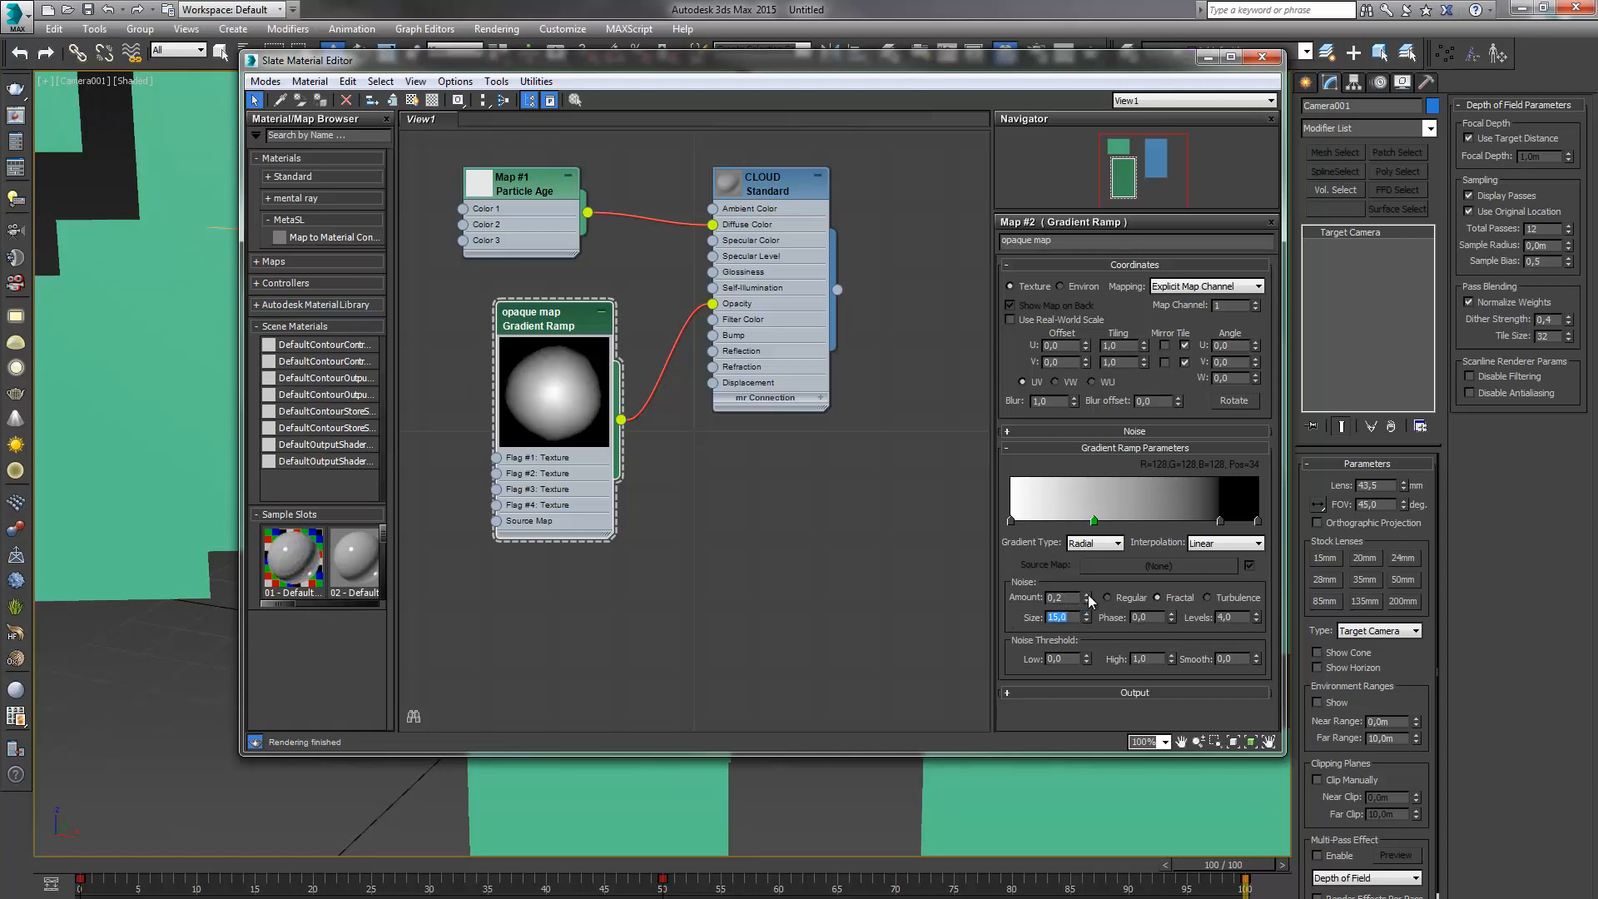
{"action": "left_click_drag", "start_coordinate": [1087, 595], "coordinate": [1091, 581]}
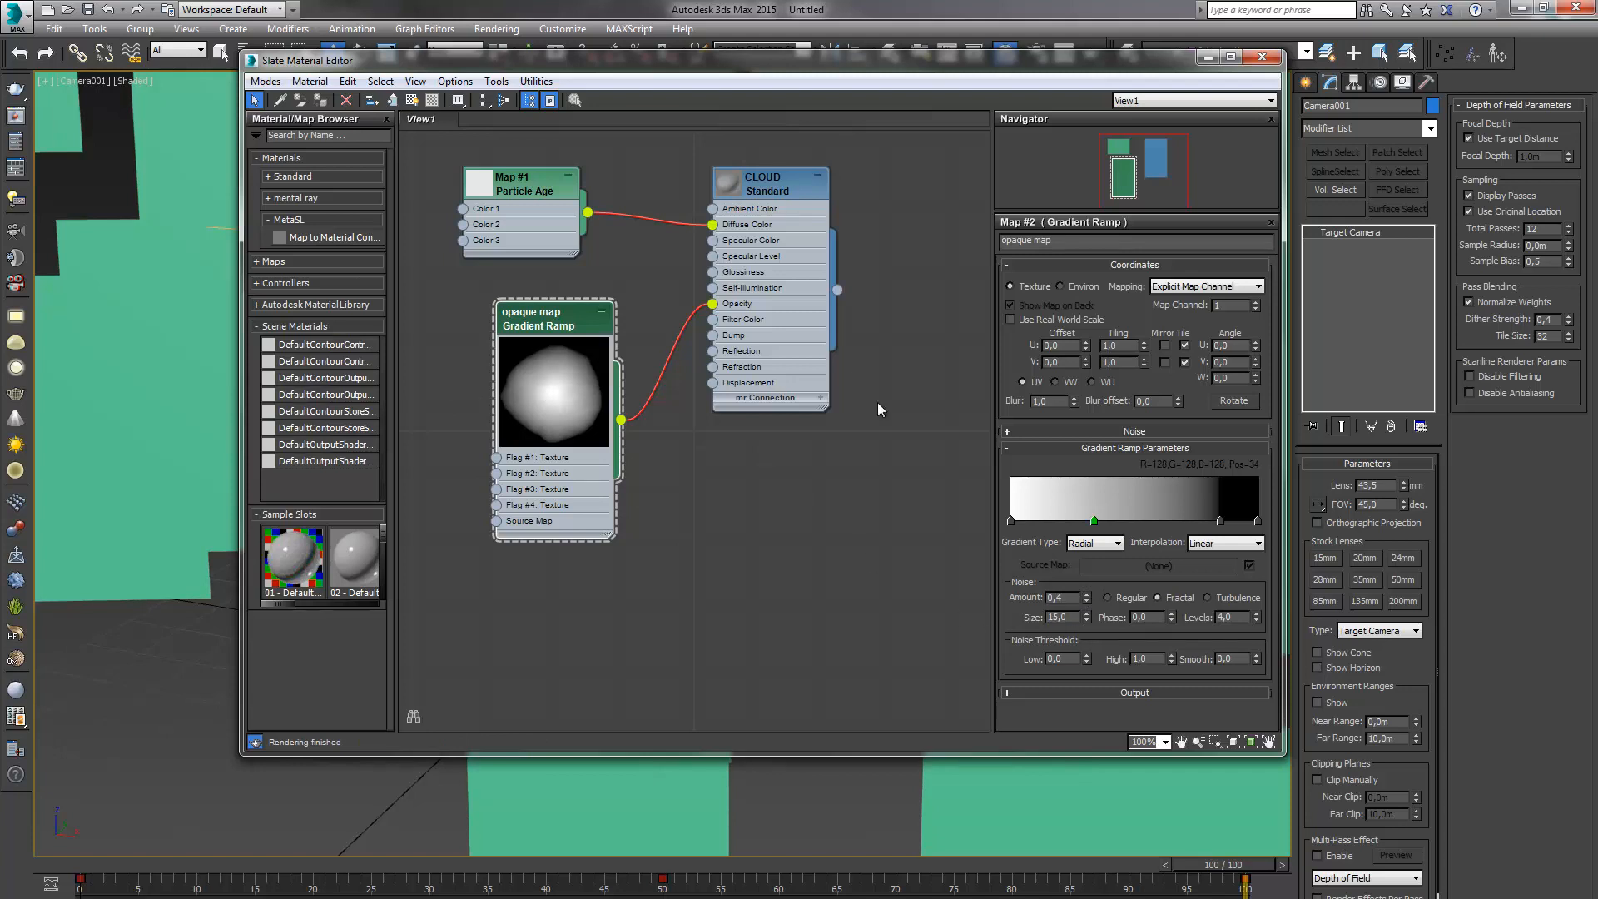
Minimize the Slate Material Editor to uncover the camera viewport
{"action": "left_click_drag", "start_coordinate": [849, 66], "coordinate": [1386, 100]}
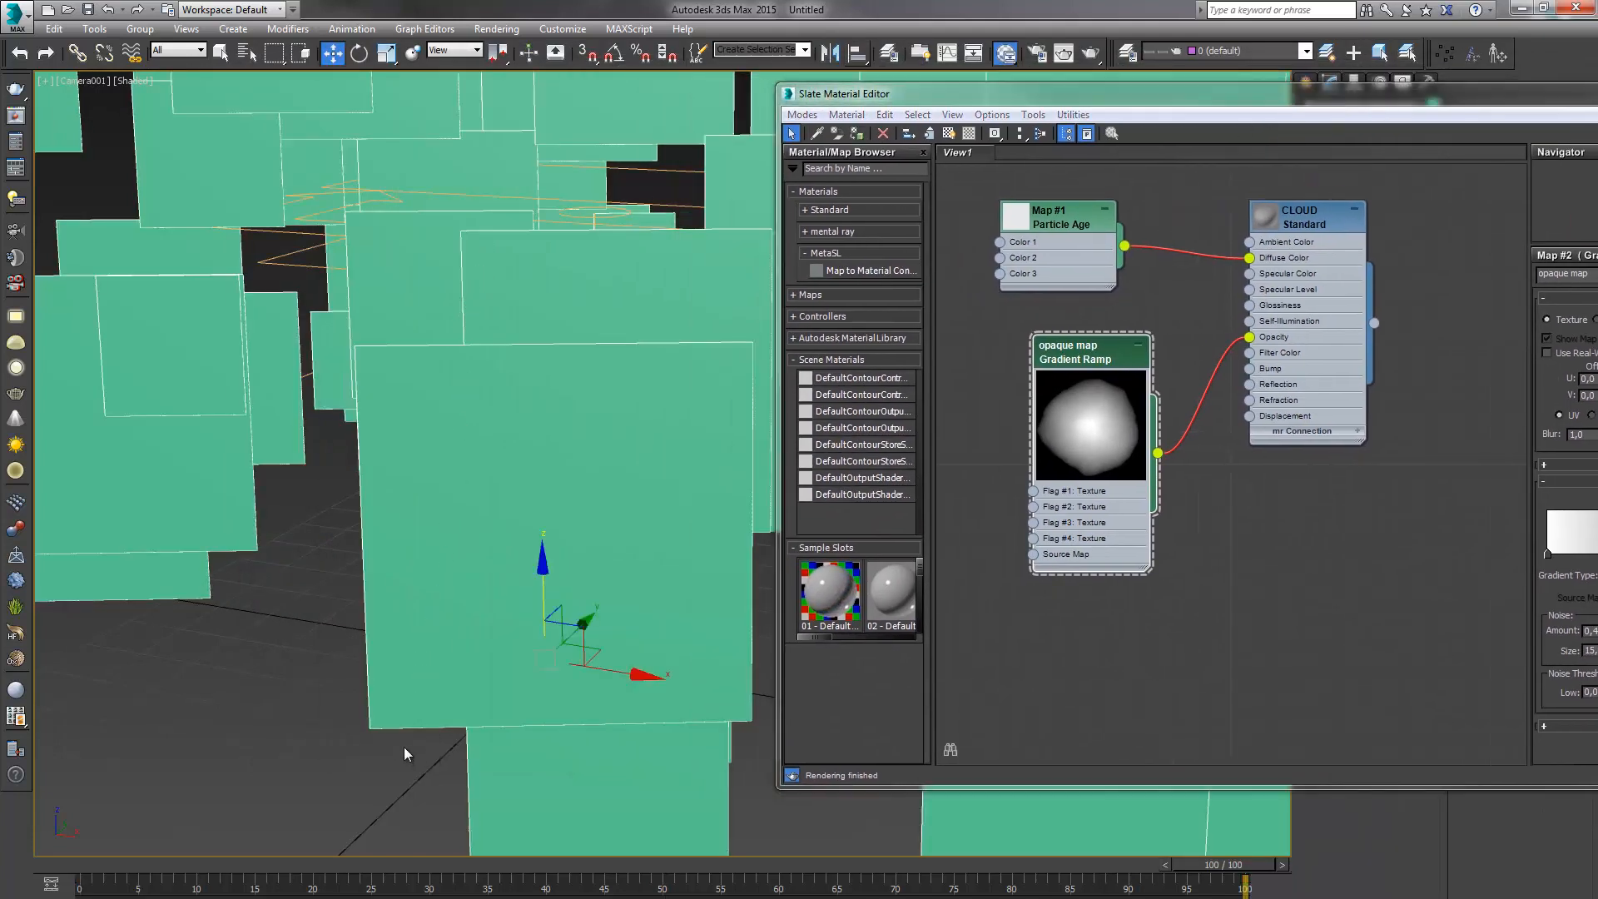
{"action": "left_click_drag", "start_coordinate": [842, 97], "coordinate": [386, 285]}
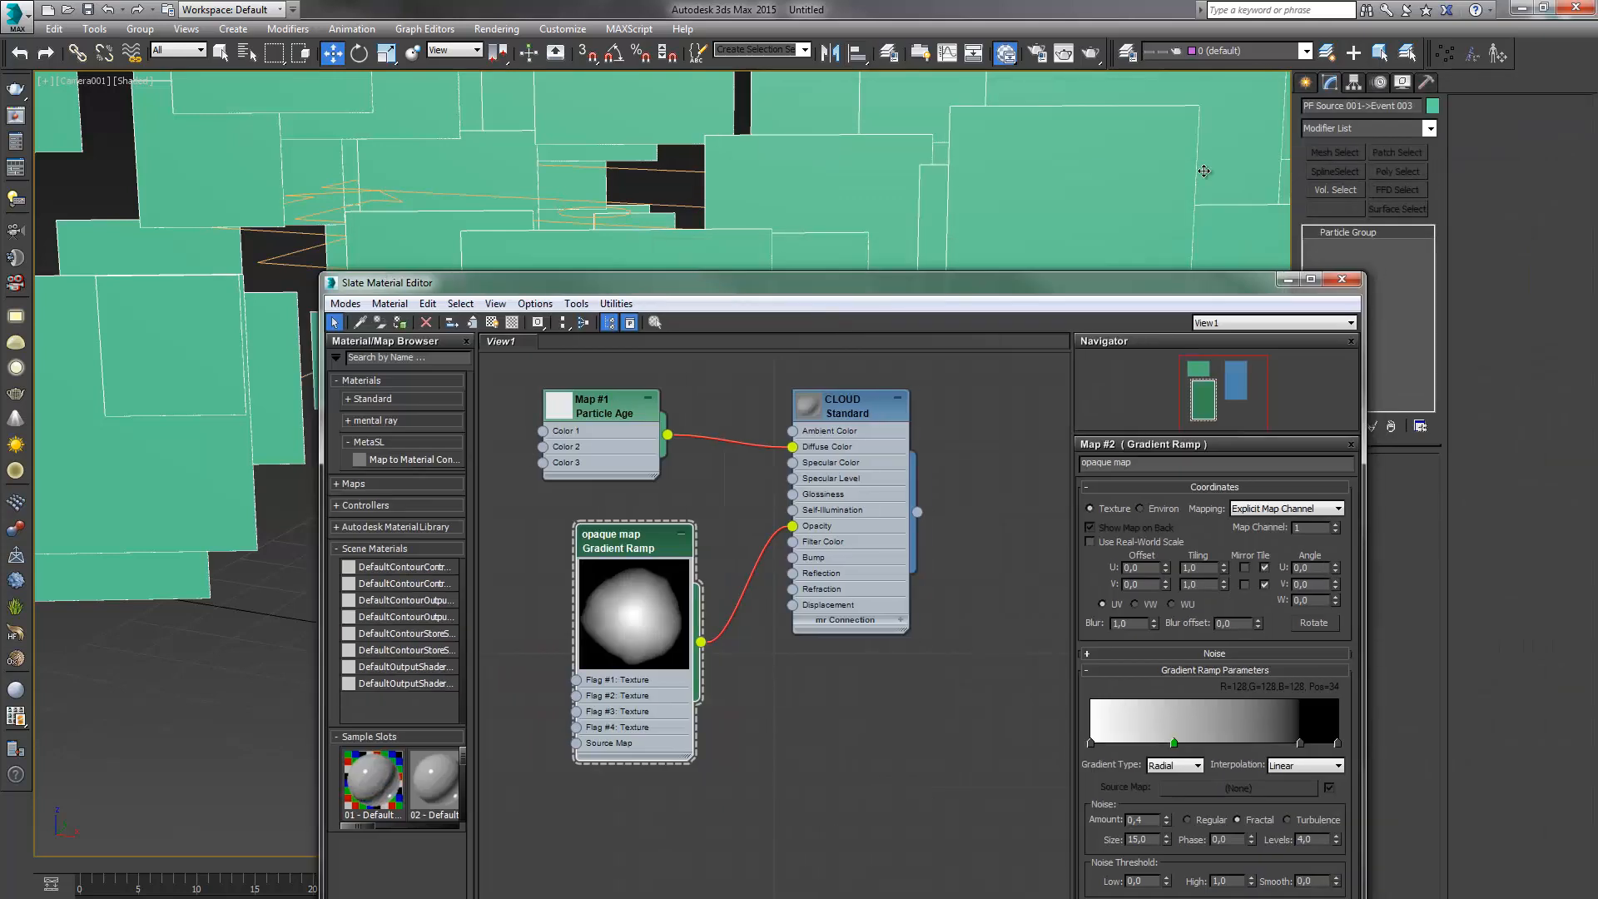
{"action": "left_click_drag", "start_coordinate": [1237, 285], "coordinate": [865, 234]}
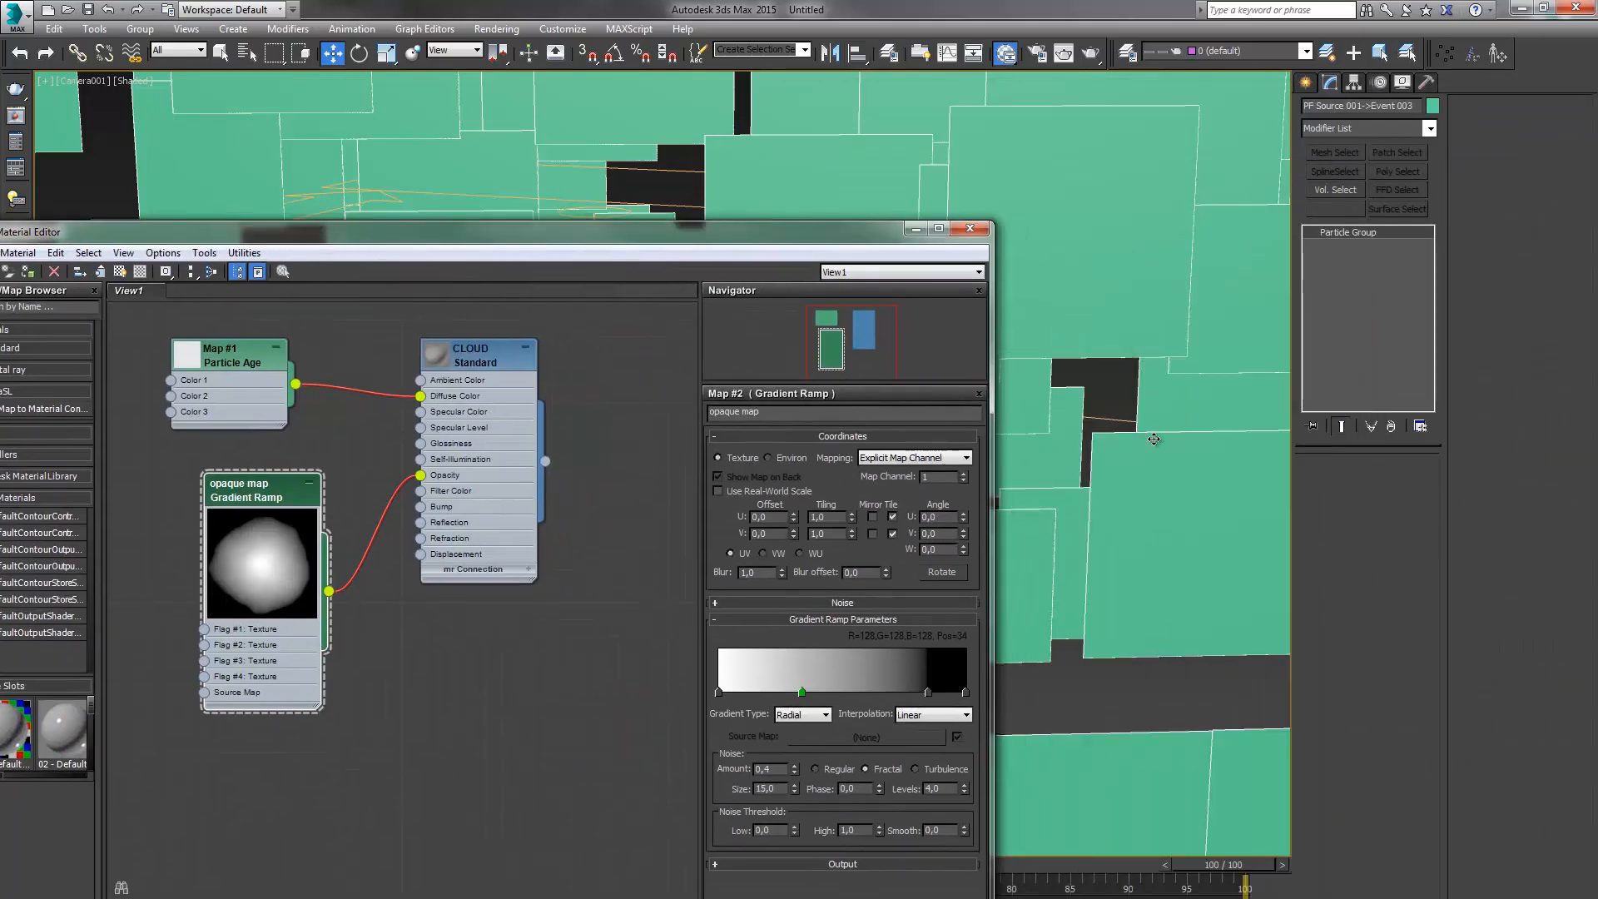
{"action": "left_click", "coordinate": [915, 229]}
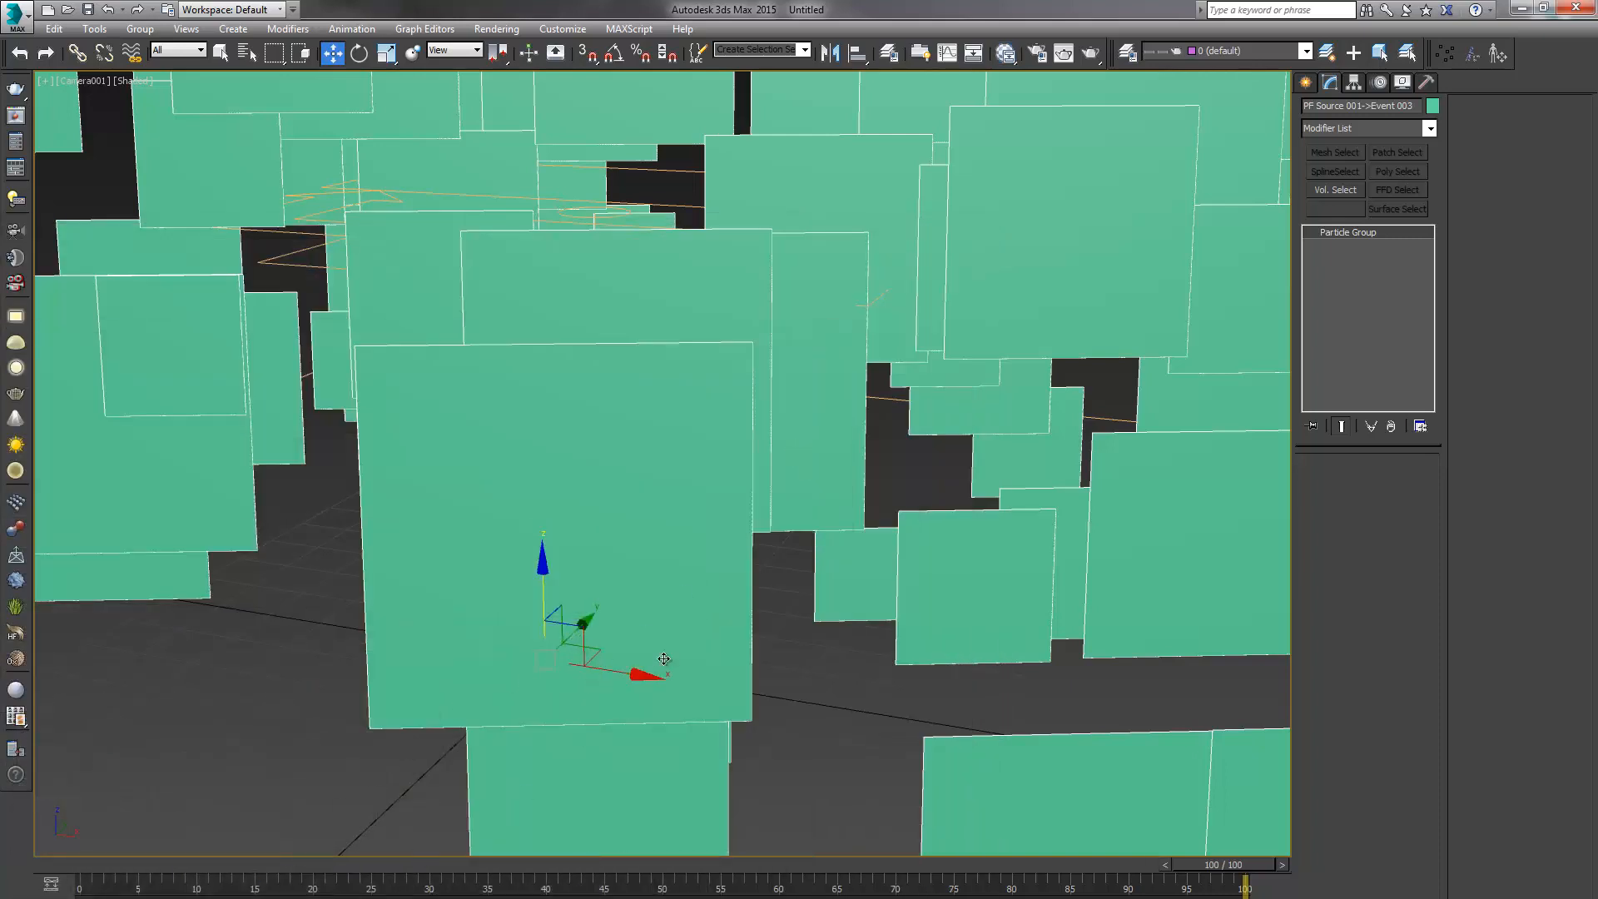
Open Particle View for PF Source 001 and add a Material Dynamic operator below Shape Facing in Event 003
{"action": "right_click", "coordinate": [355, 674]}
{"action": "left_click", "coordinate": [905, 739]}
{"action": "left_click", "coordinate": [885, 399]}
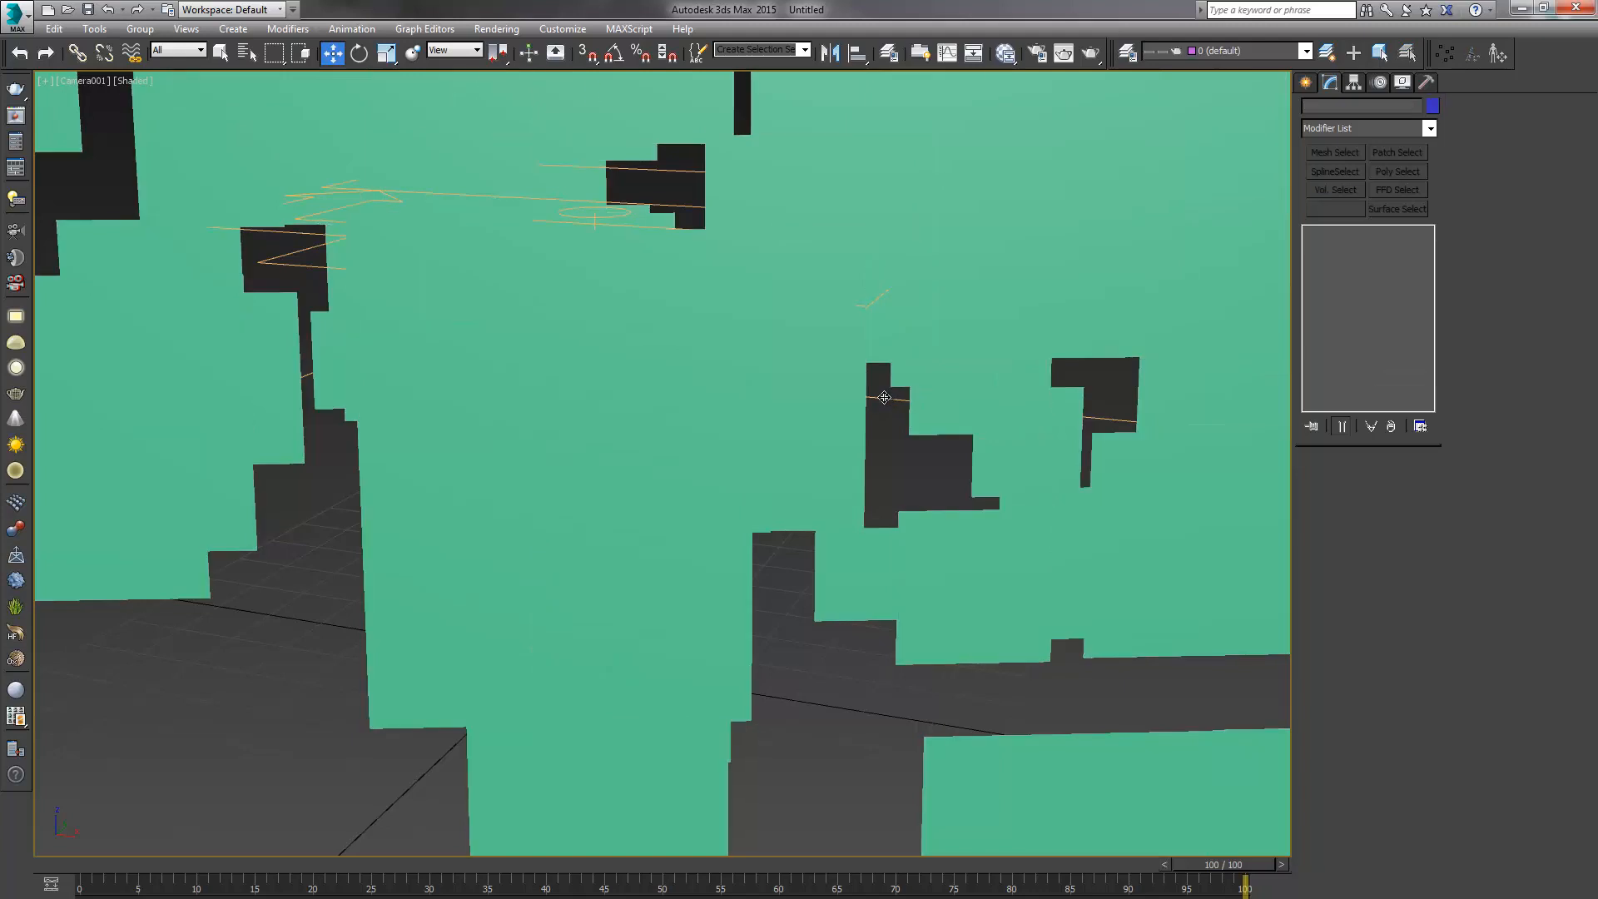
{"action": "left_click", "coordinate": [1366, 502]}
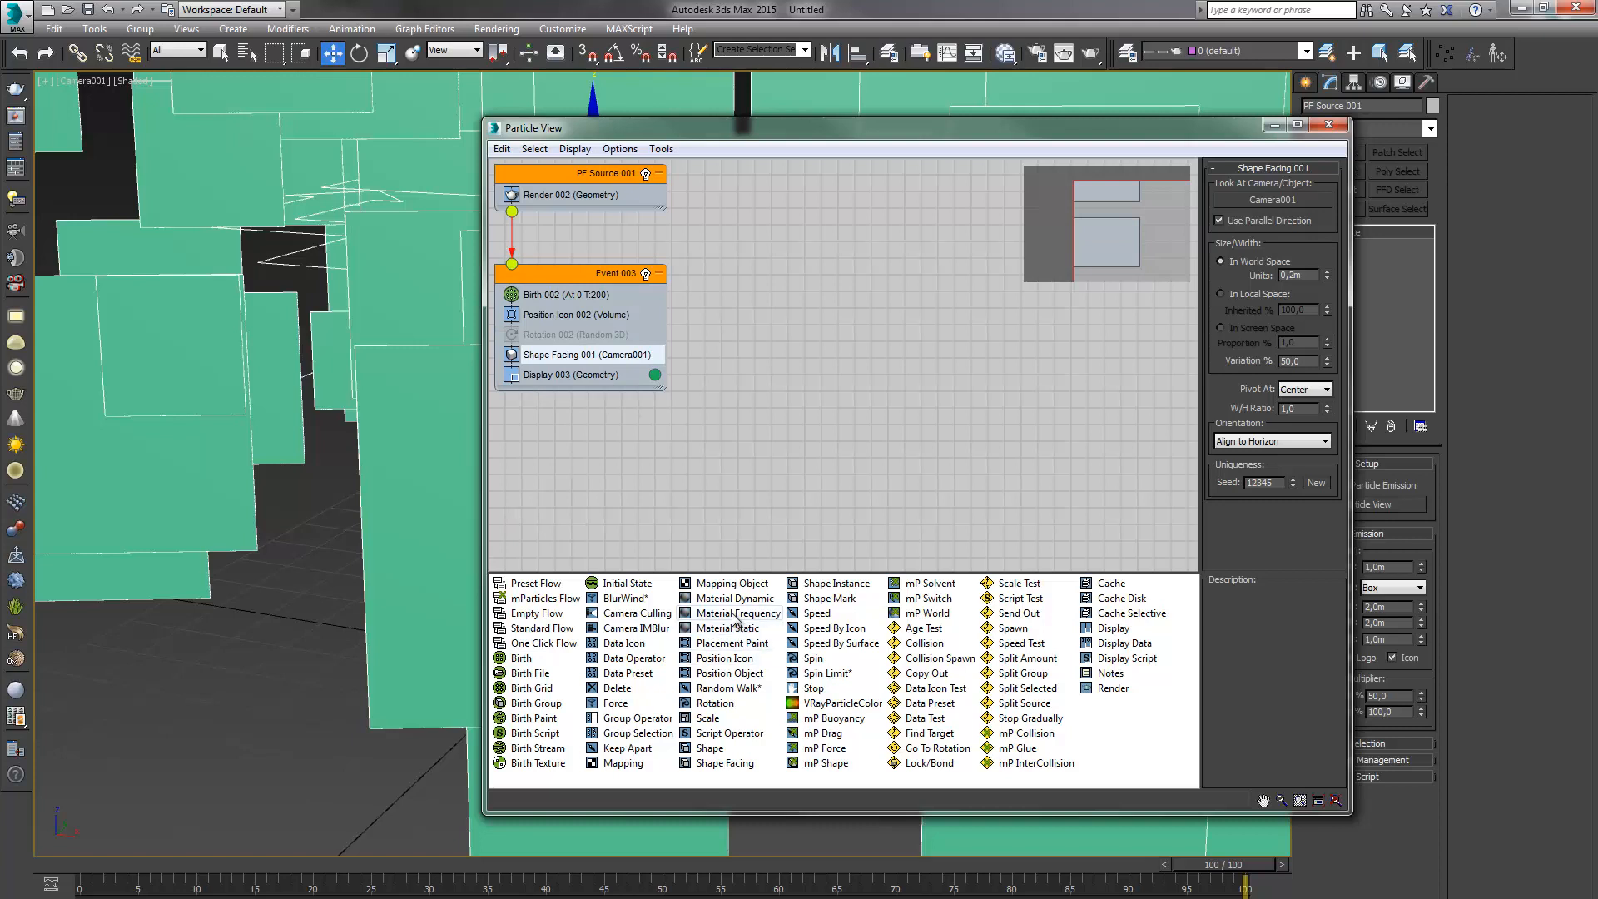
{"action": "left_click_drag", "start_coordinate": [732, 598], "coordinate": [594, 379]}
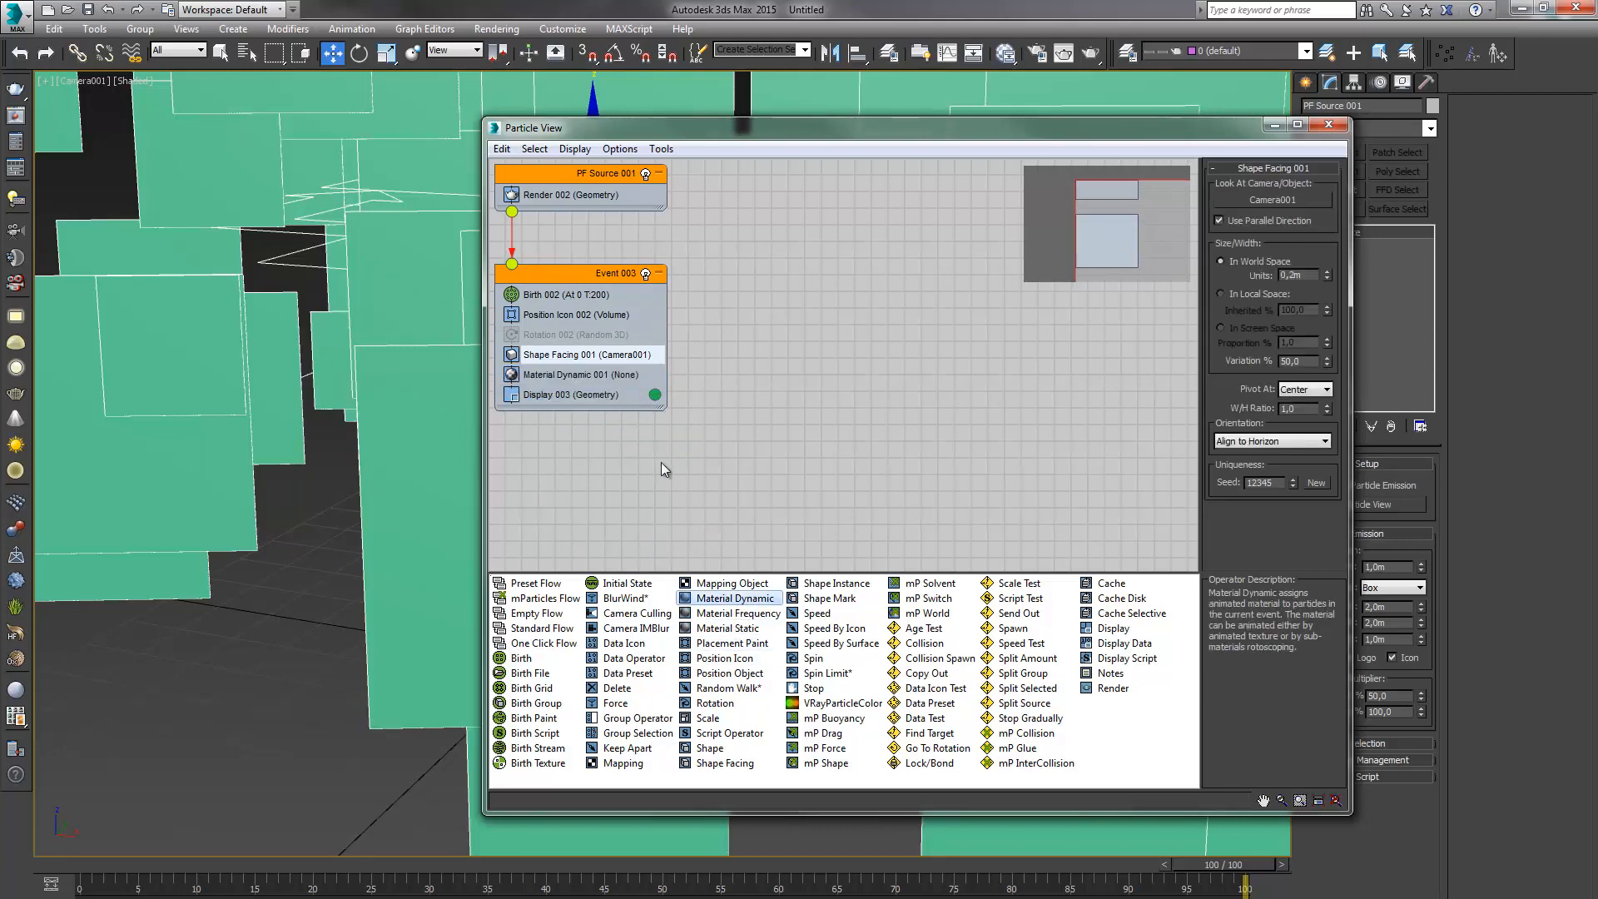
{"action": "left_click", "coordinate": [589, 378]}
Assign the CLOUD material from the Slate Material Editor to the Material Dynamic operator
{"action": "left_click", "coordinate": [1005, 52]}
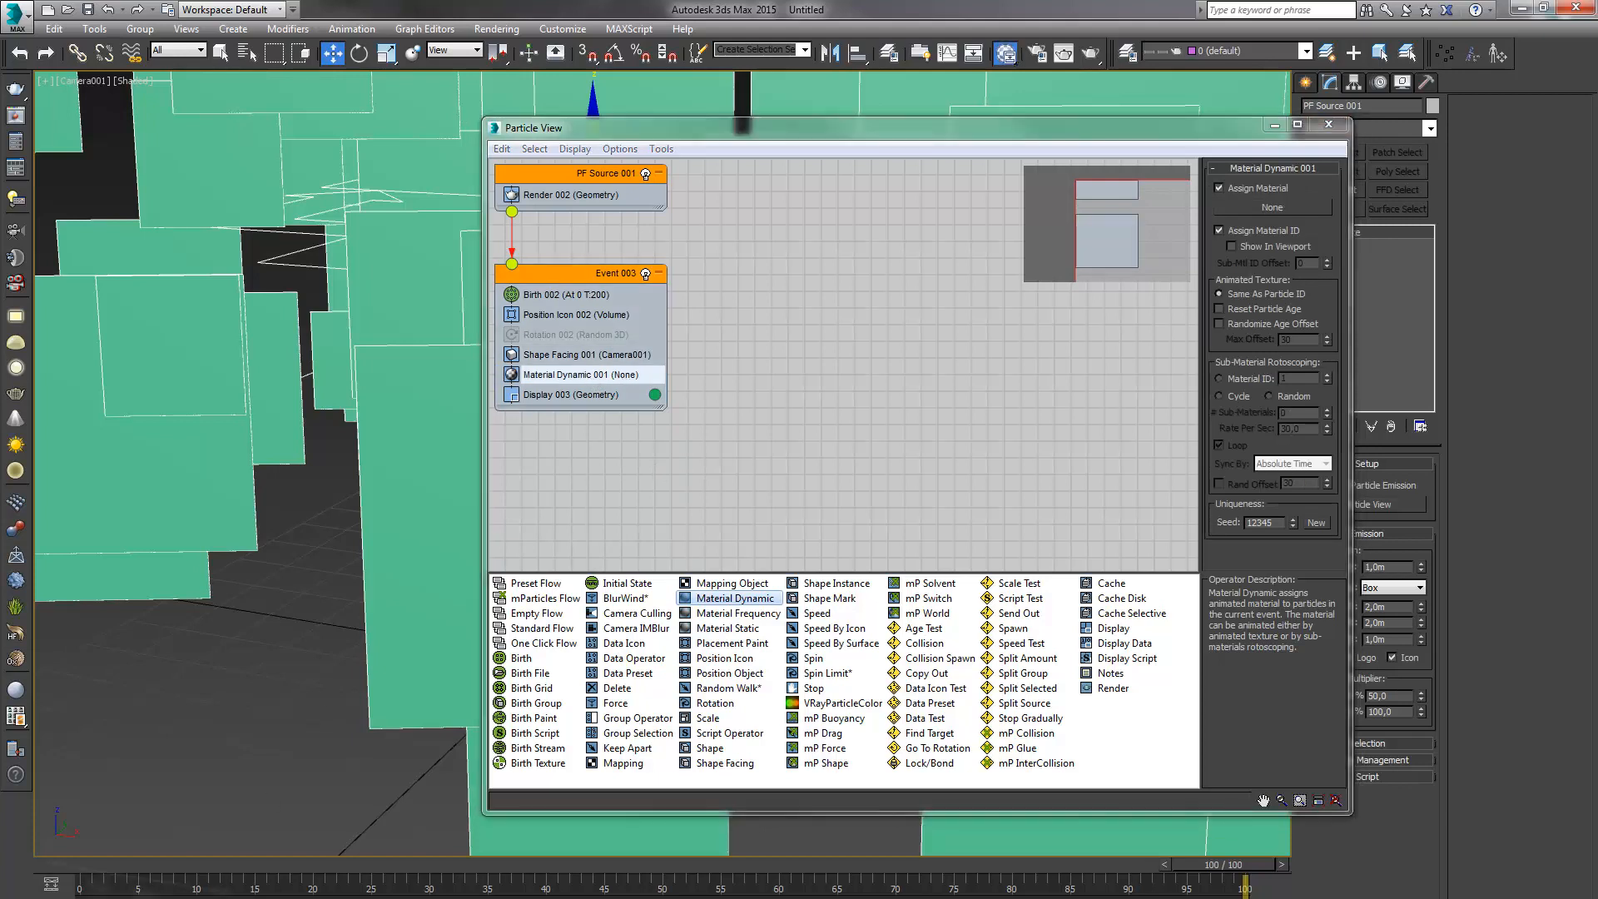
{"action": "left_click_drag", "start_coordinate": [545, 463], "coordinate": [1266, 204]}
{"action": "left_click", "coordinate": [880, 520]}
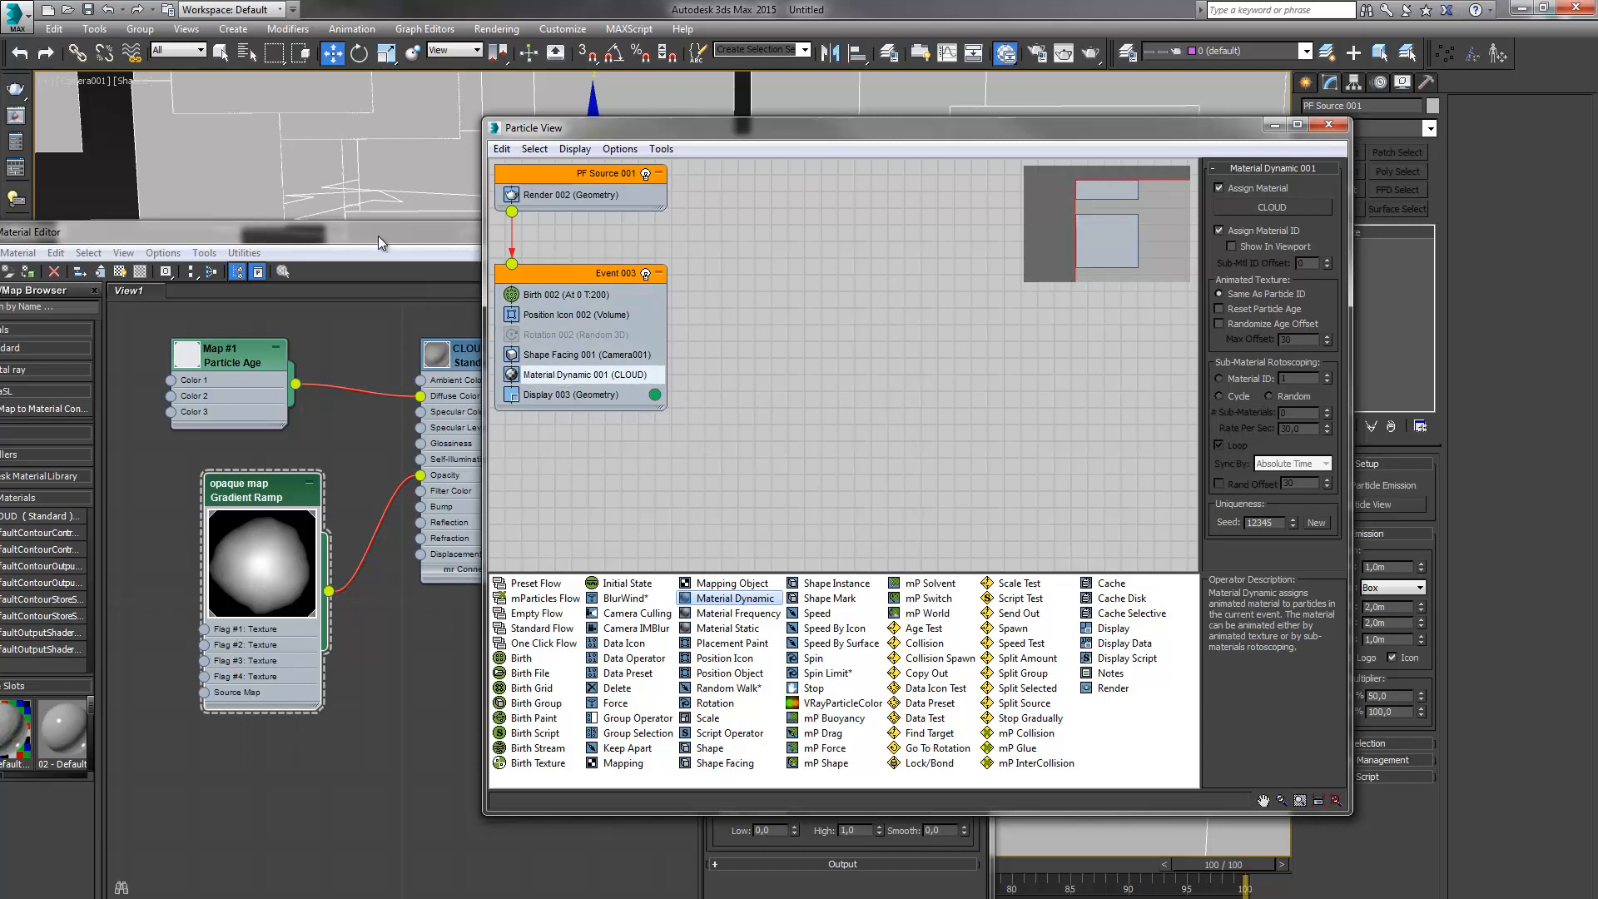
Bring the Slate Material Editor in front of Particle View and display the CLOUD material on the particles in the viewport
{"action": "left_click_drag", "start_coordinate": [378, 236], "coordinate": [306, 274]}
{"action": "left_click_drag", "start_coordinate": [530, 263], "coordinate": [1130, 205]}
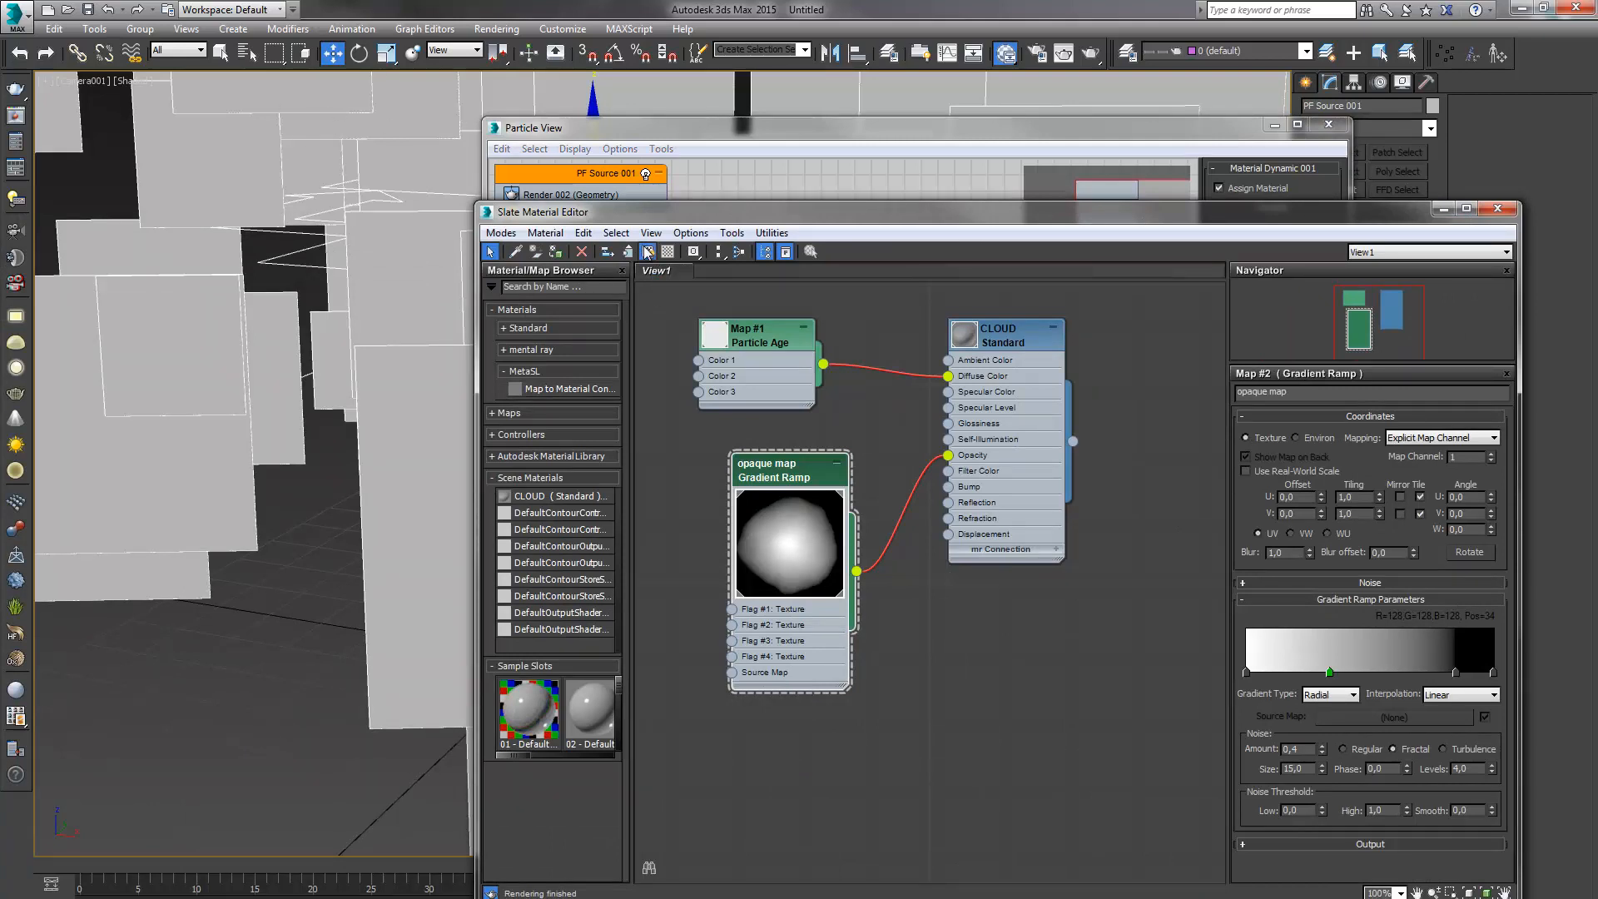
{"action": "left_click", "coordinate": [1021, 349]}
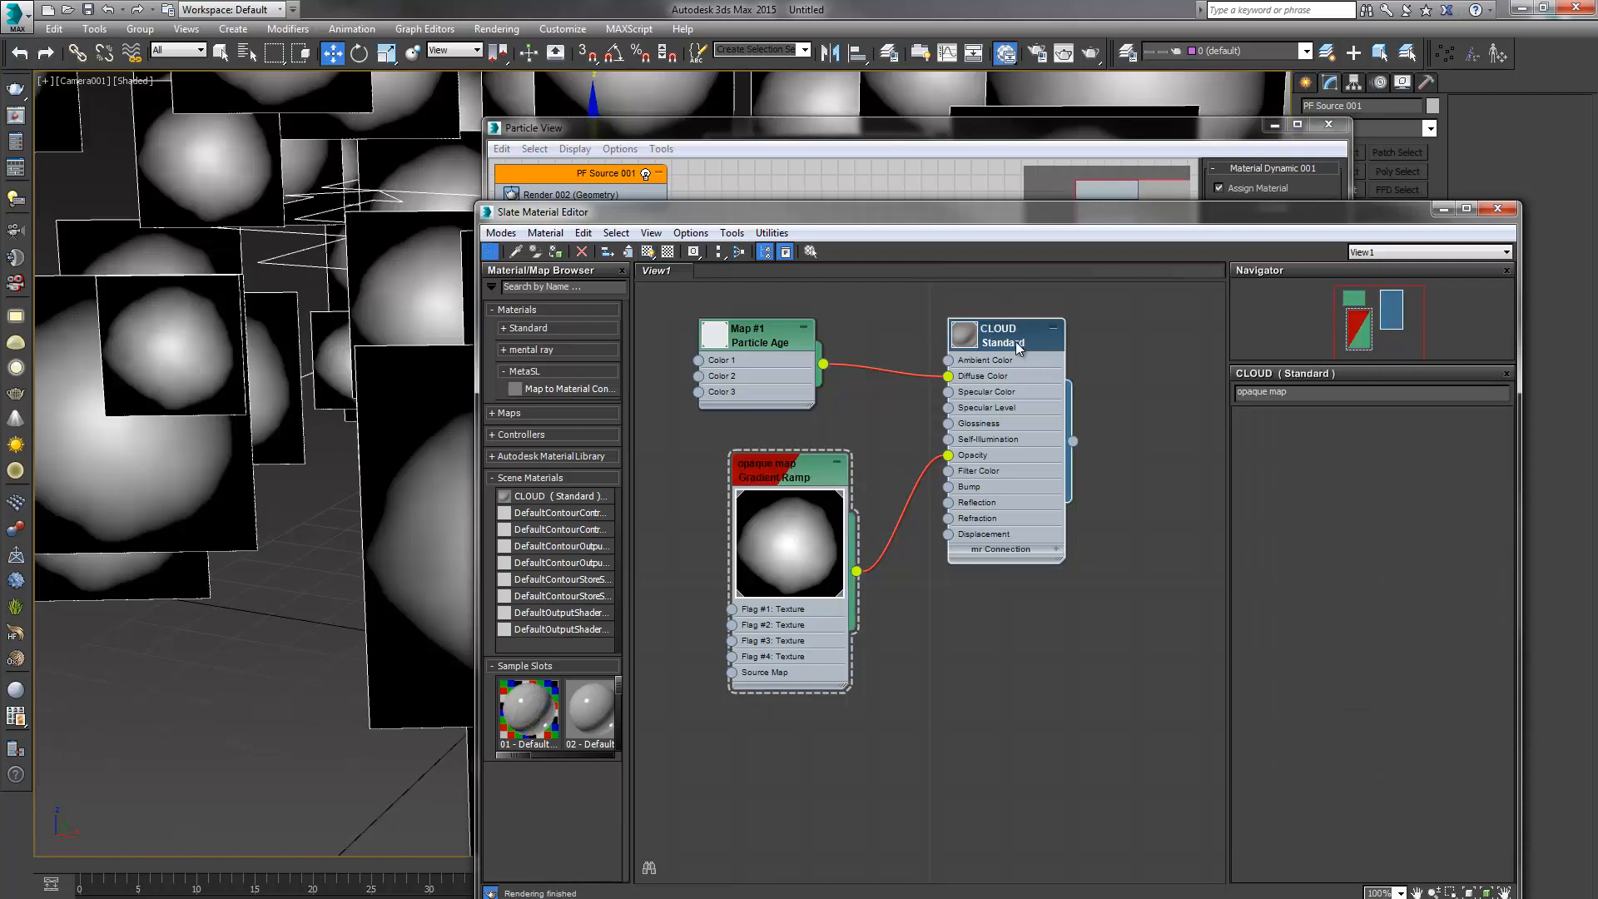
{"action": "left_click_drag", "start_coordinate": [649, 252], "coordinate": [655, 297]}
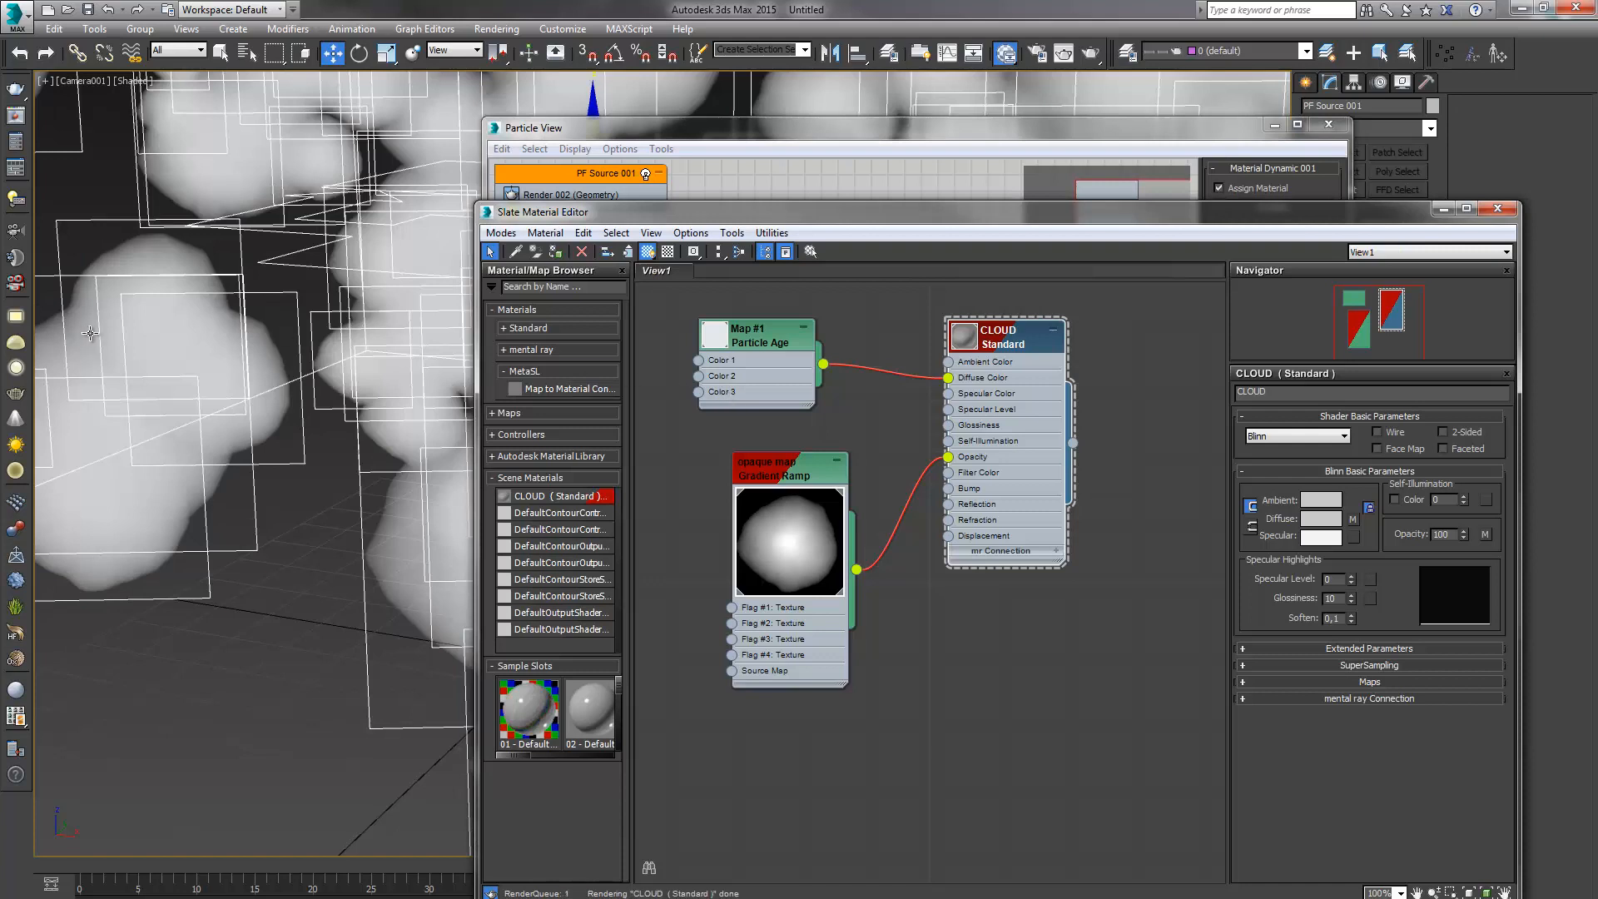
Align the opaque map node under the Particle Age node and show its parameters with the large preview
{"action": "left_click_drag", "start_coordinate": [783, 516], "coordinate": [750, 516]}
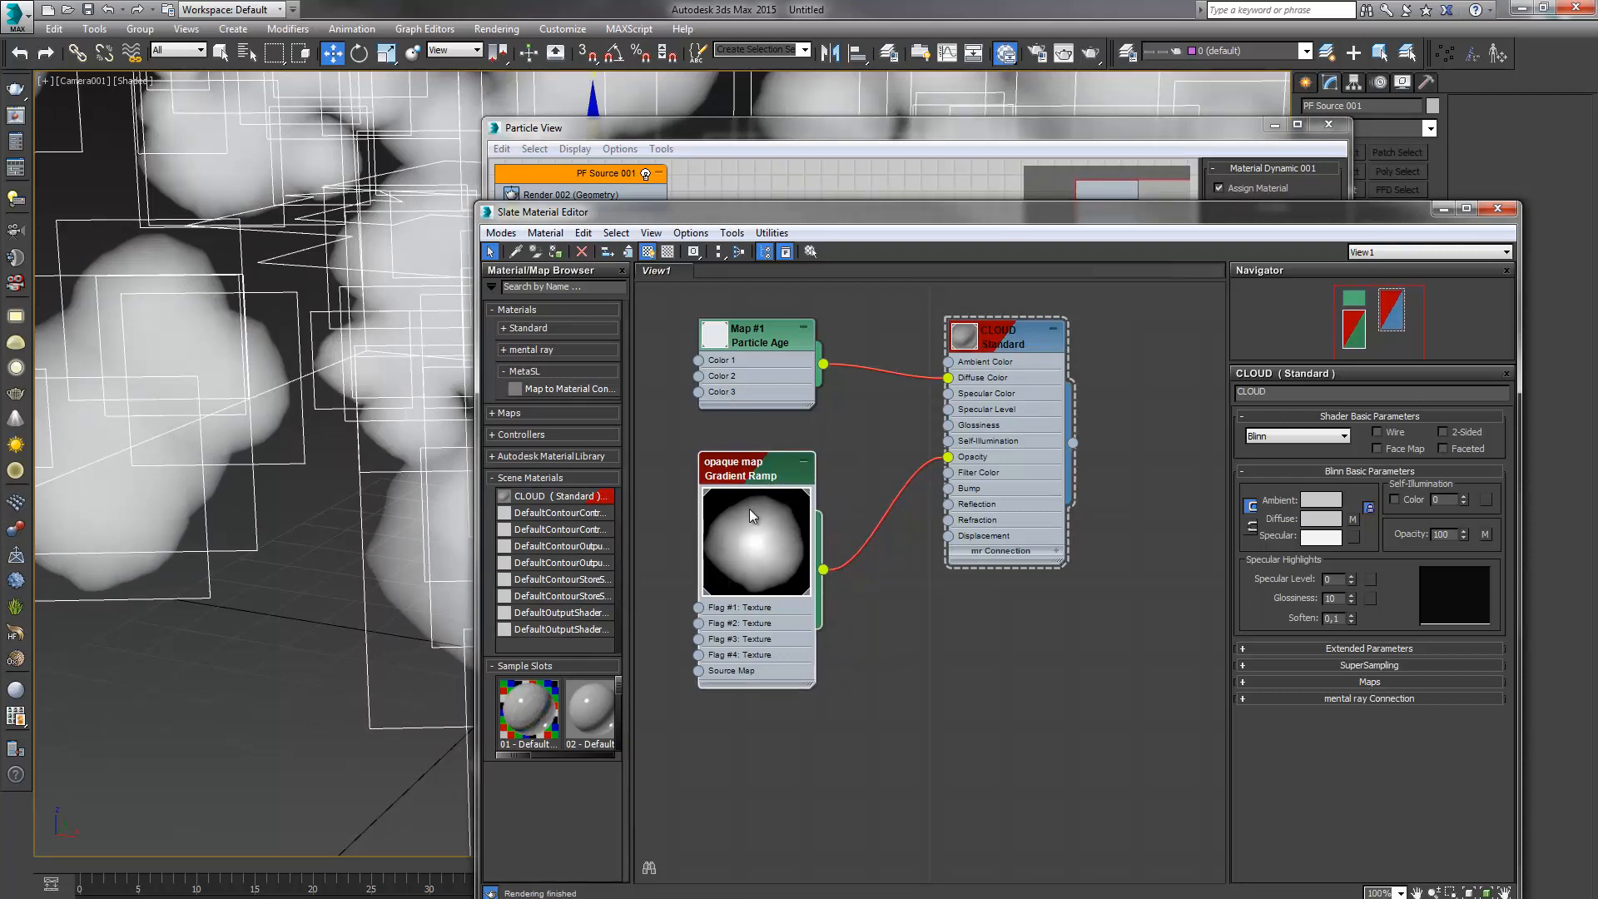
{"action": "double_click", "coordinate": [749, 516]}
{"action": "double_click", "coordinate": [751, 477]}
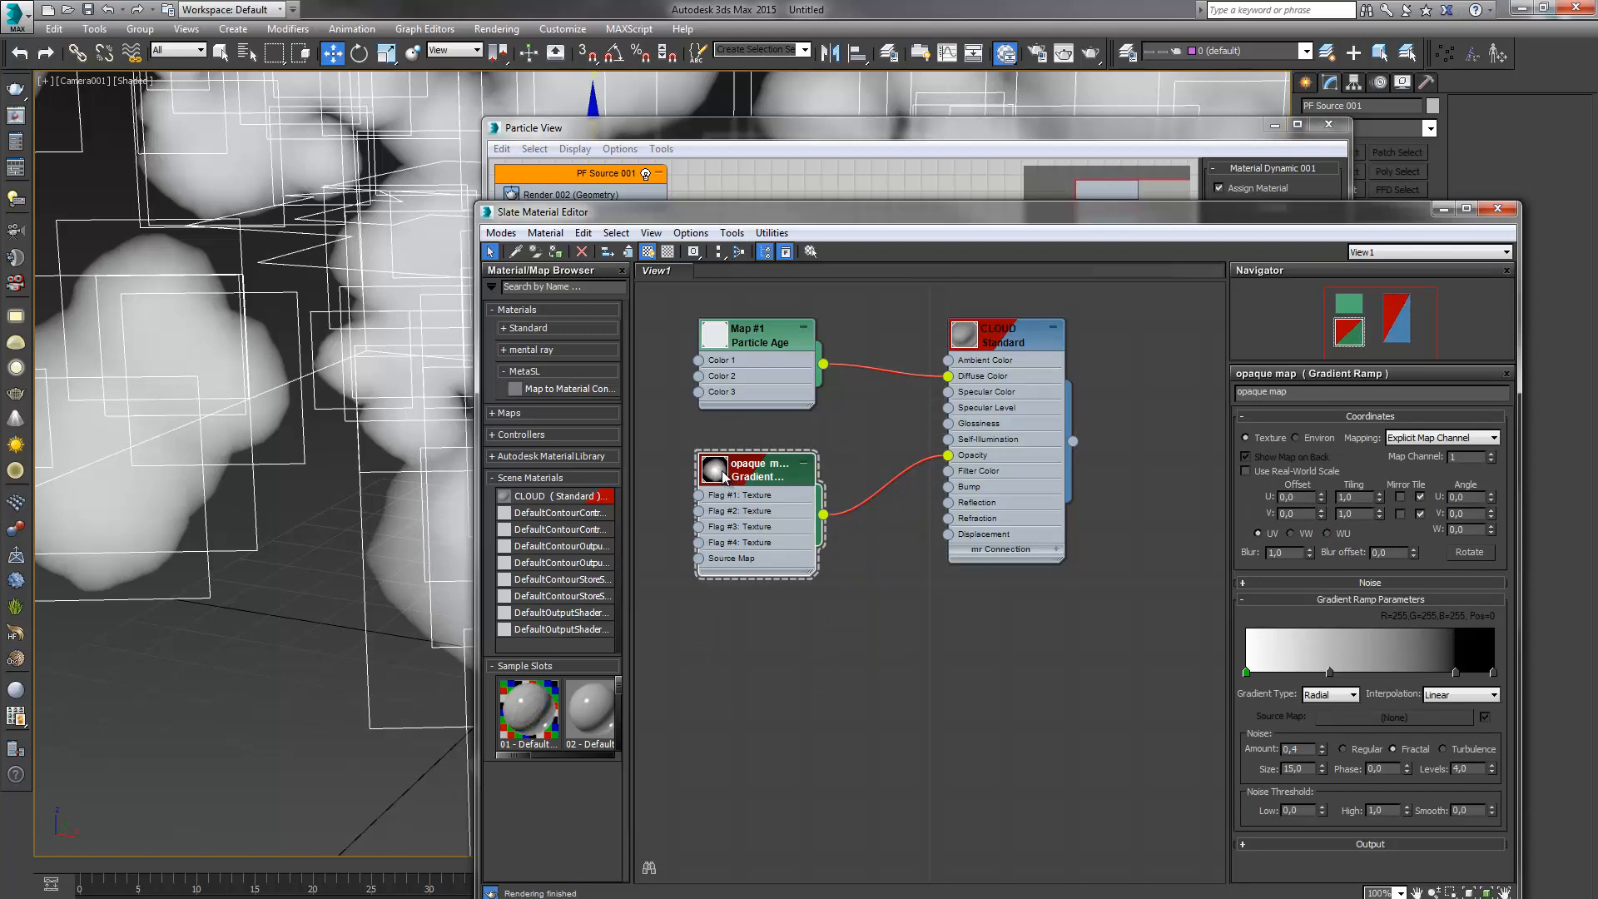
{"action": "double_click", "coordinate": [717, 471]}
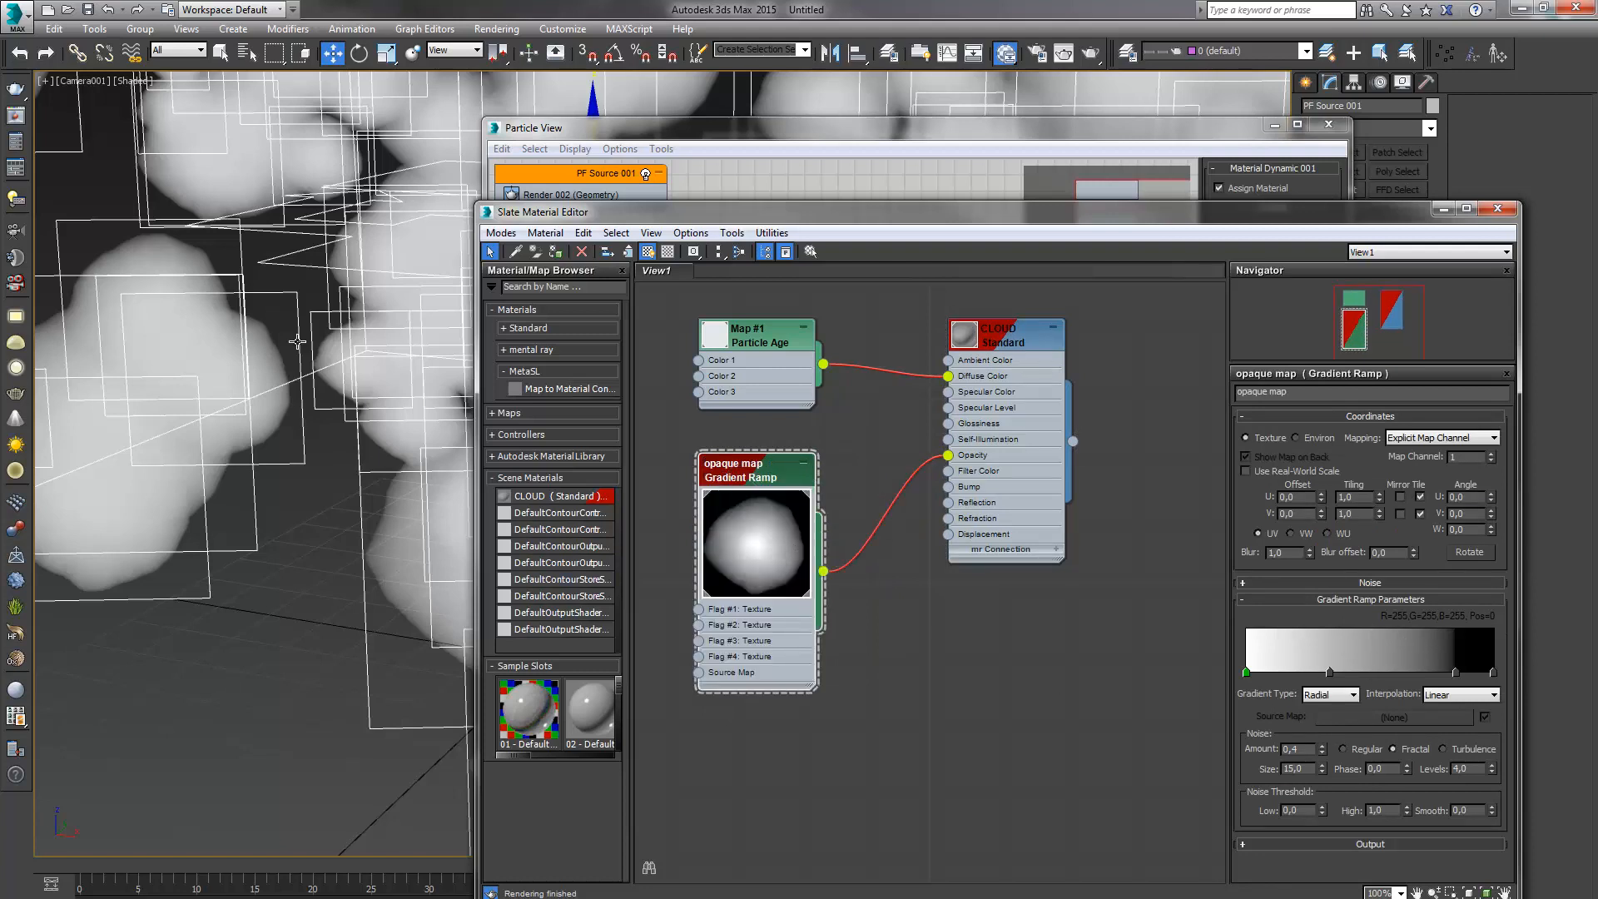
Set the opaque map's noise to Turbulence with amount 0.3, size 4 and levels 10, and move the inner black flag to about position 91
{"action": "left_click", "coordinate": [1455, 671]}
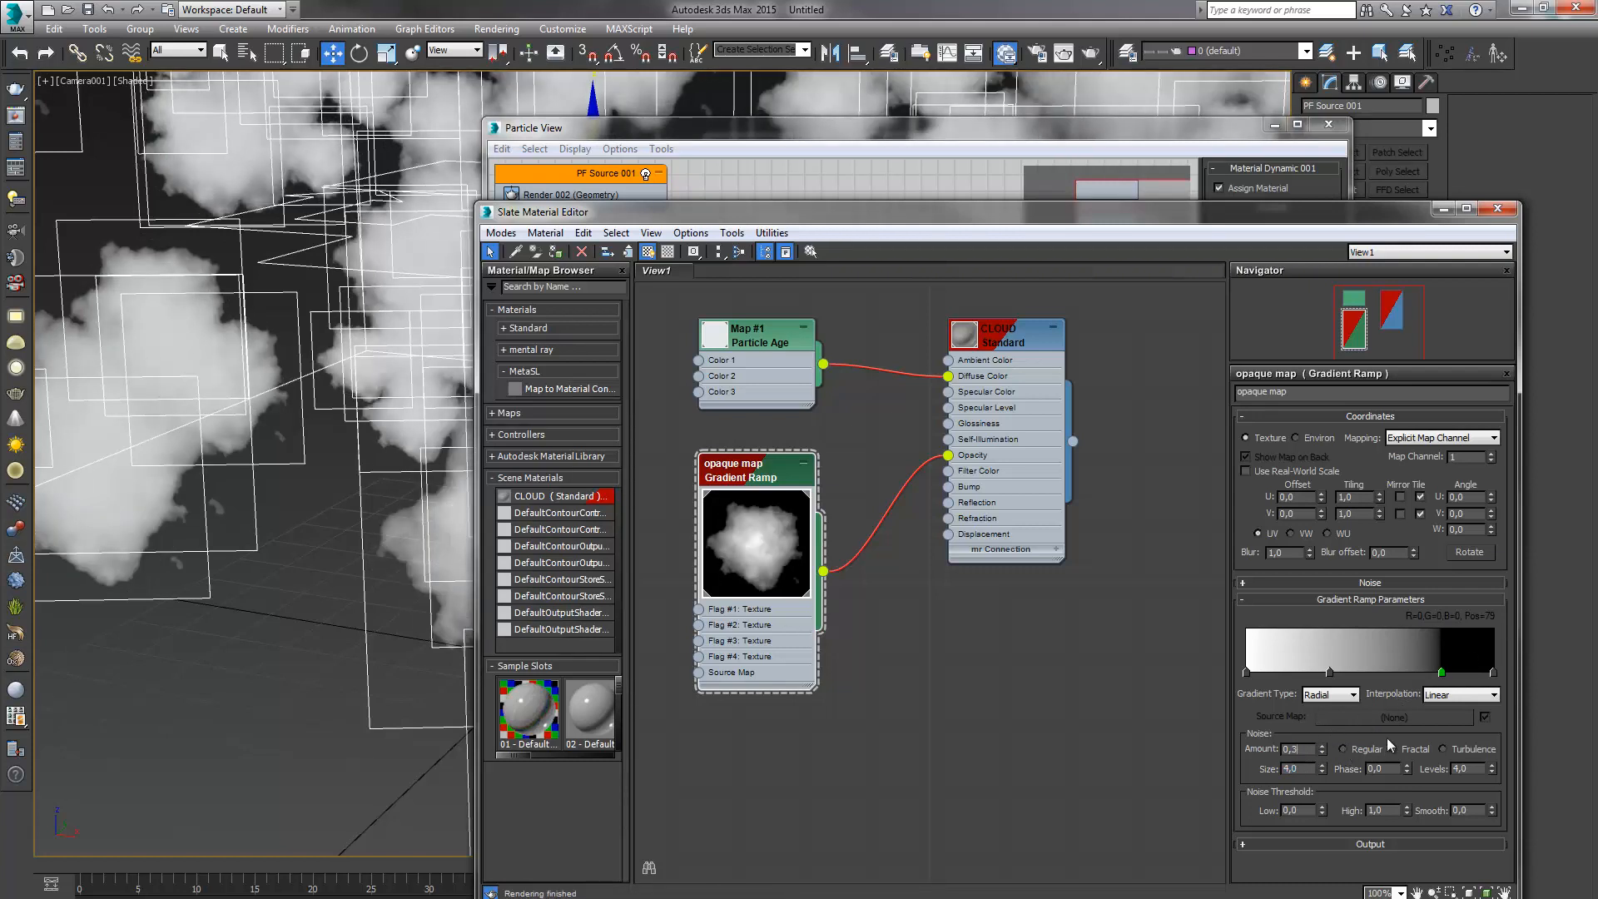
{"action": "type", "text": "3"}
{"action": "key", "text": "Return"}
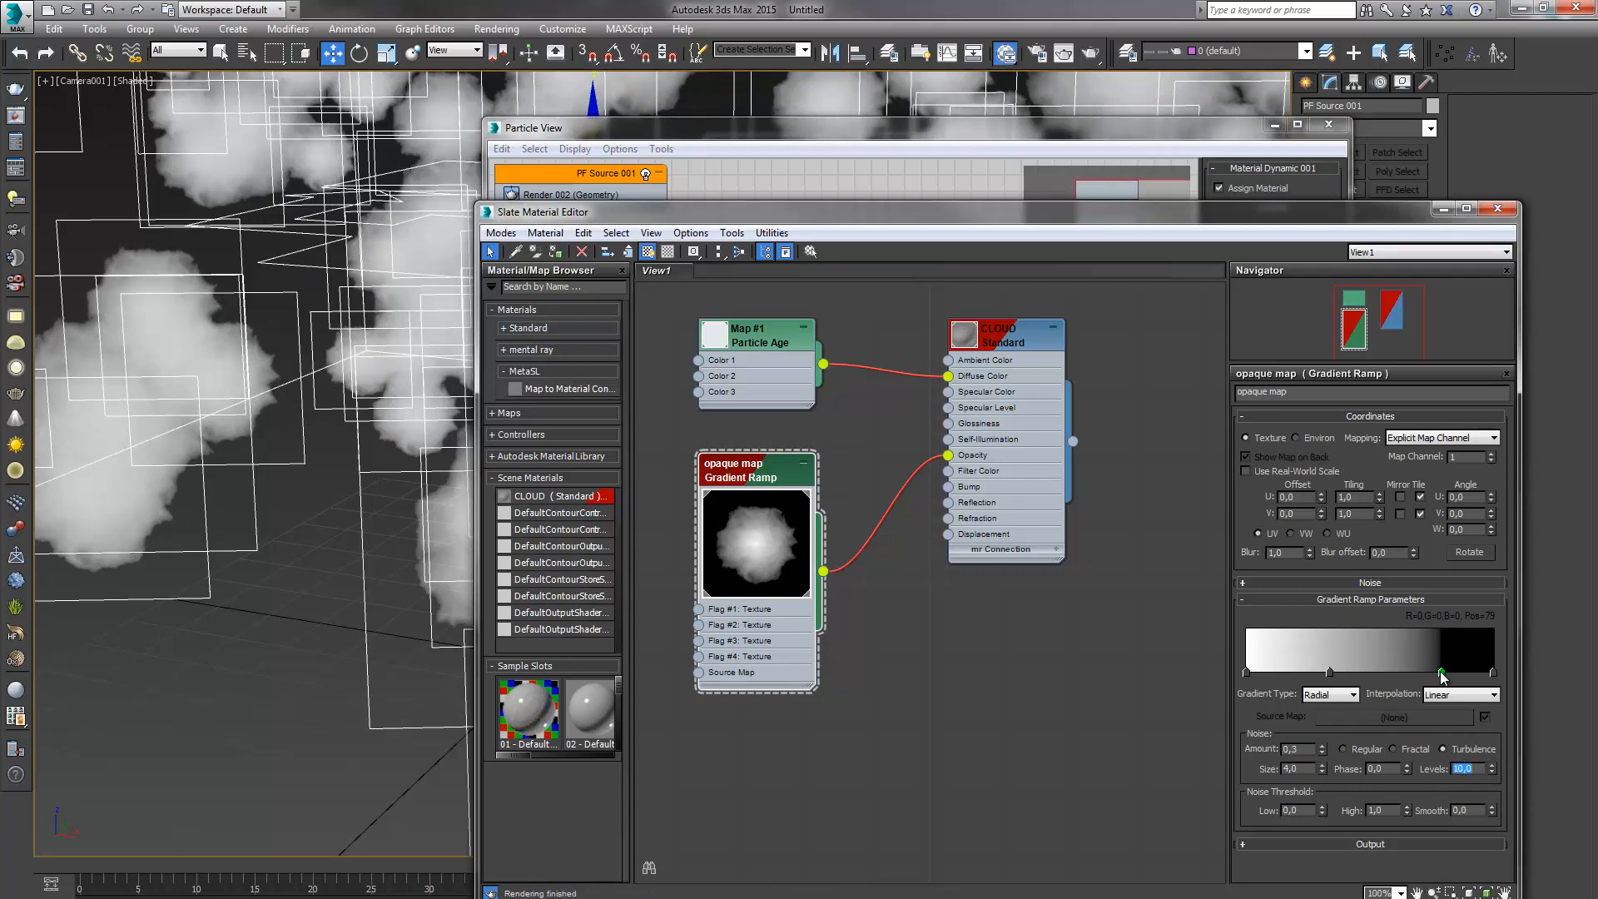
{"action": "left_click_drag", "start_coordinate": [1441, 670], "coordinate": [1470, 674]}
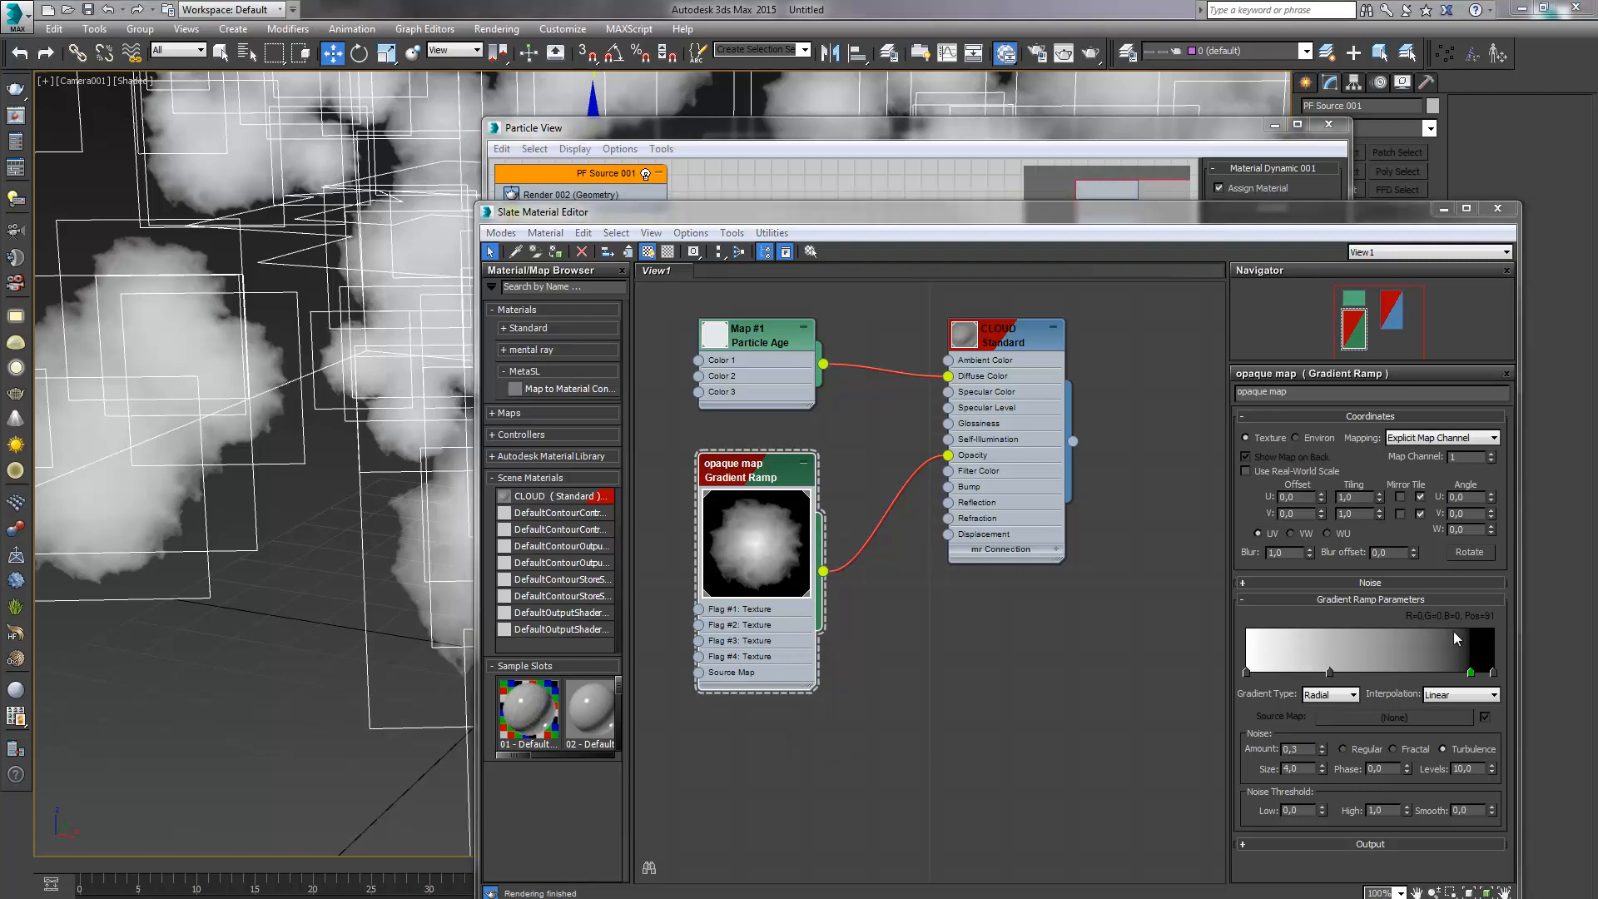
Add a dark grey flag with an RGB value of 15 to the gradient and place it at about position 73
{"action": "left_click", "coordinate": [1438, 674]}
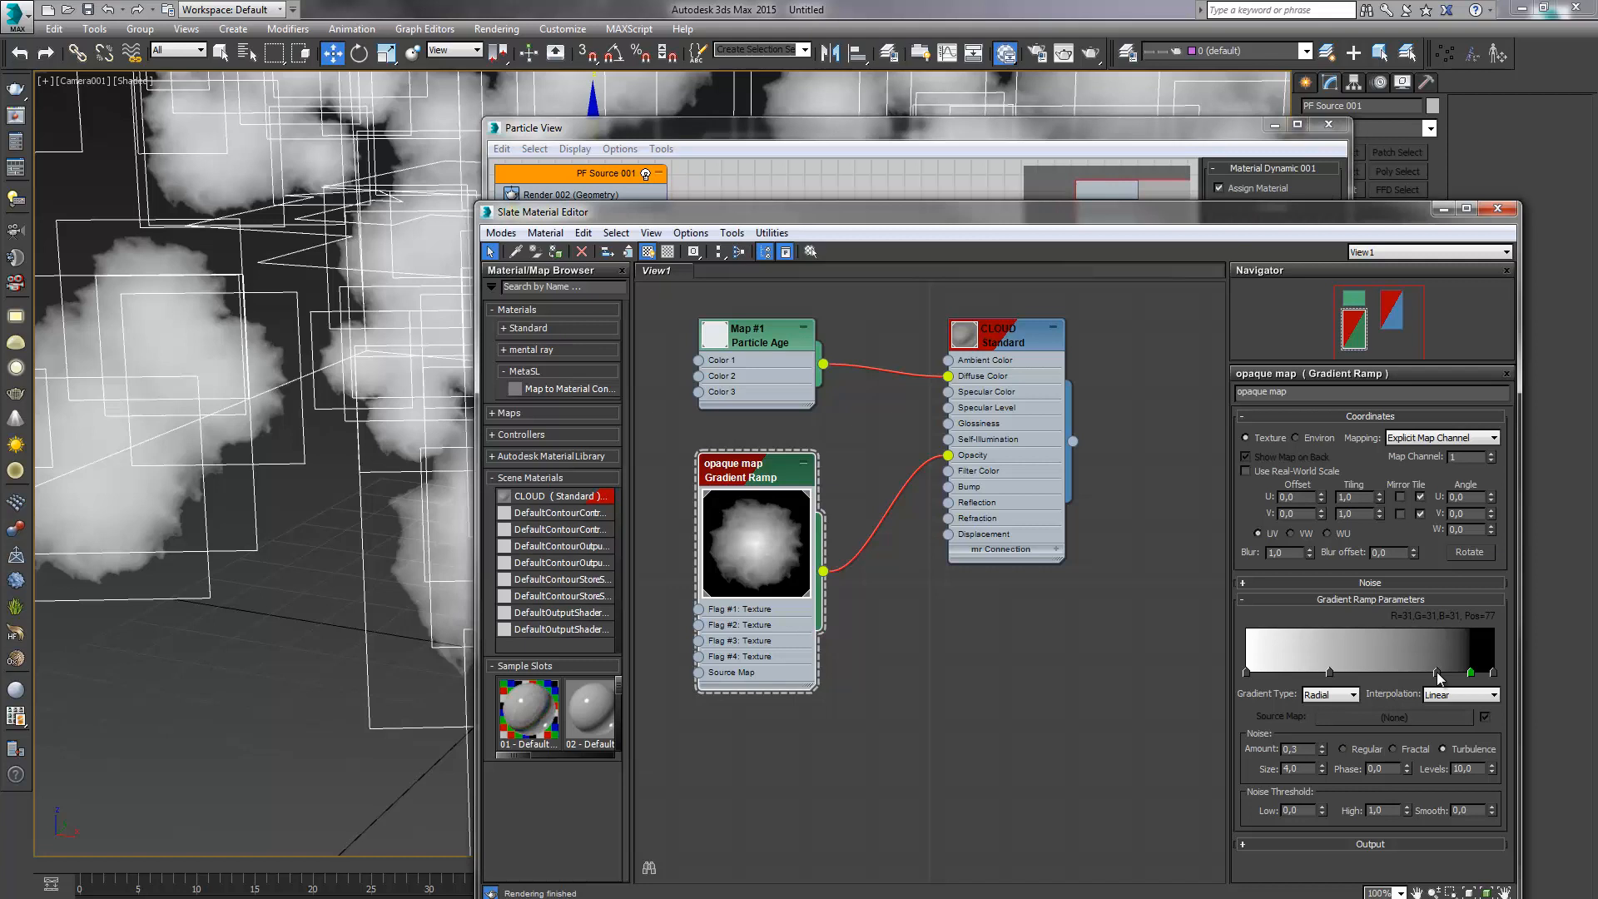
{"action": "double_click", "coordinate": [1438, 674]}
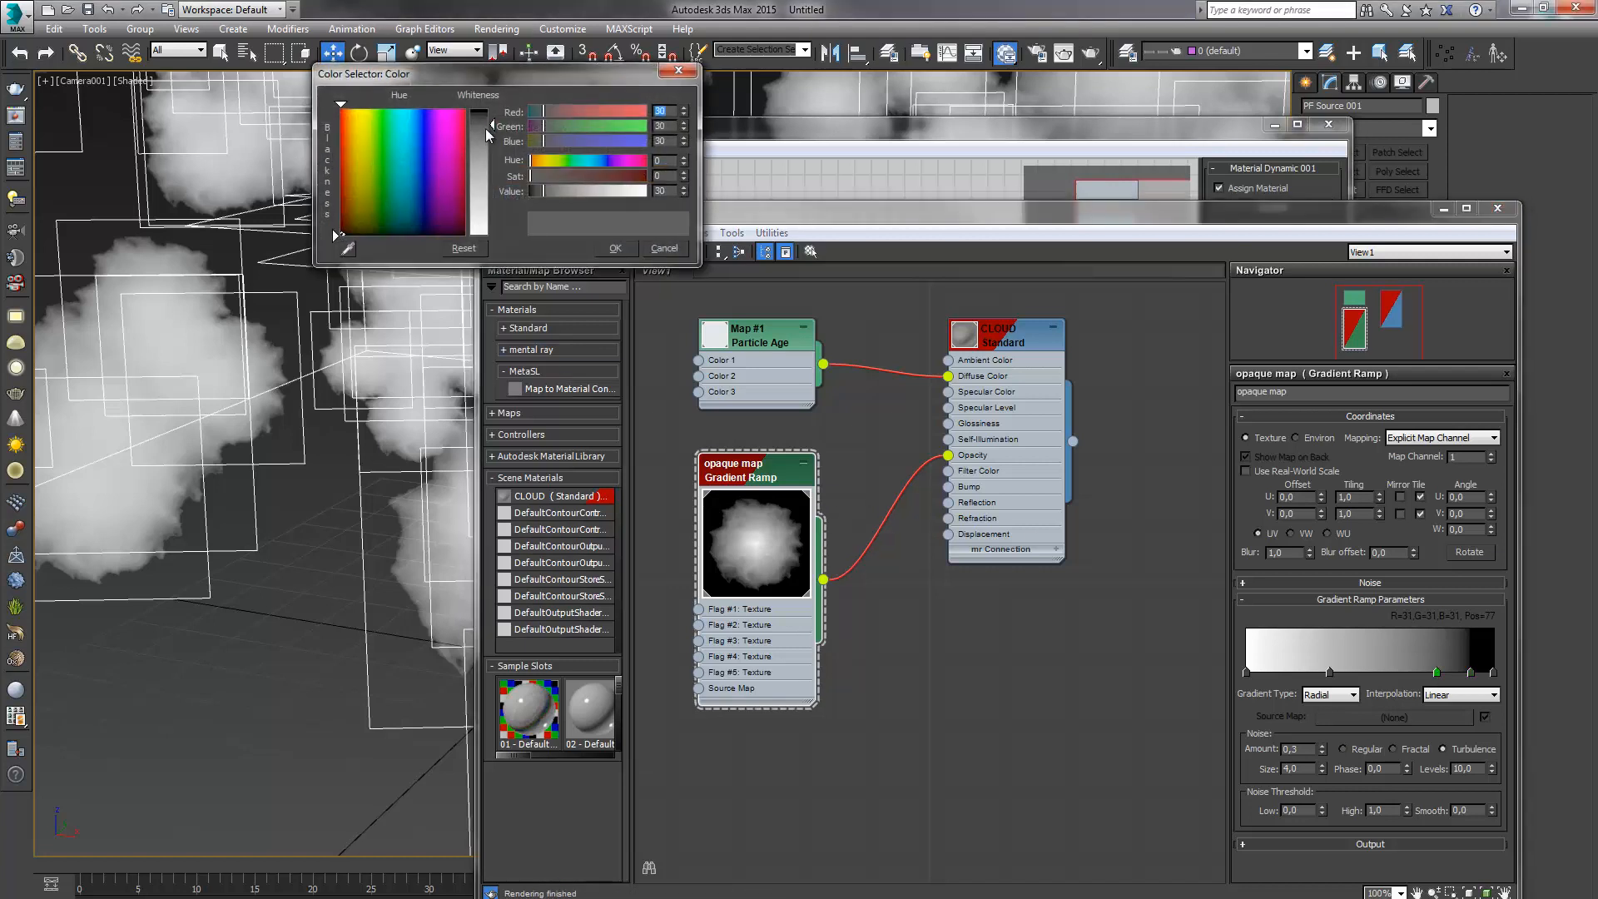
{"action": "left_click_drag", "start_coordinate": [488, 124], "coordinate": [488, 123]}
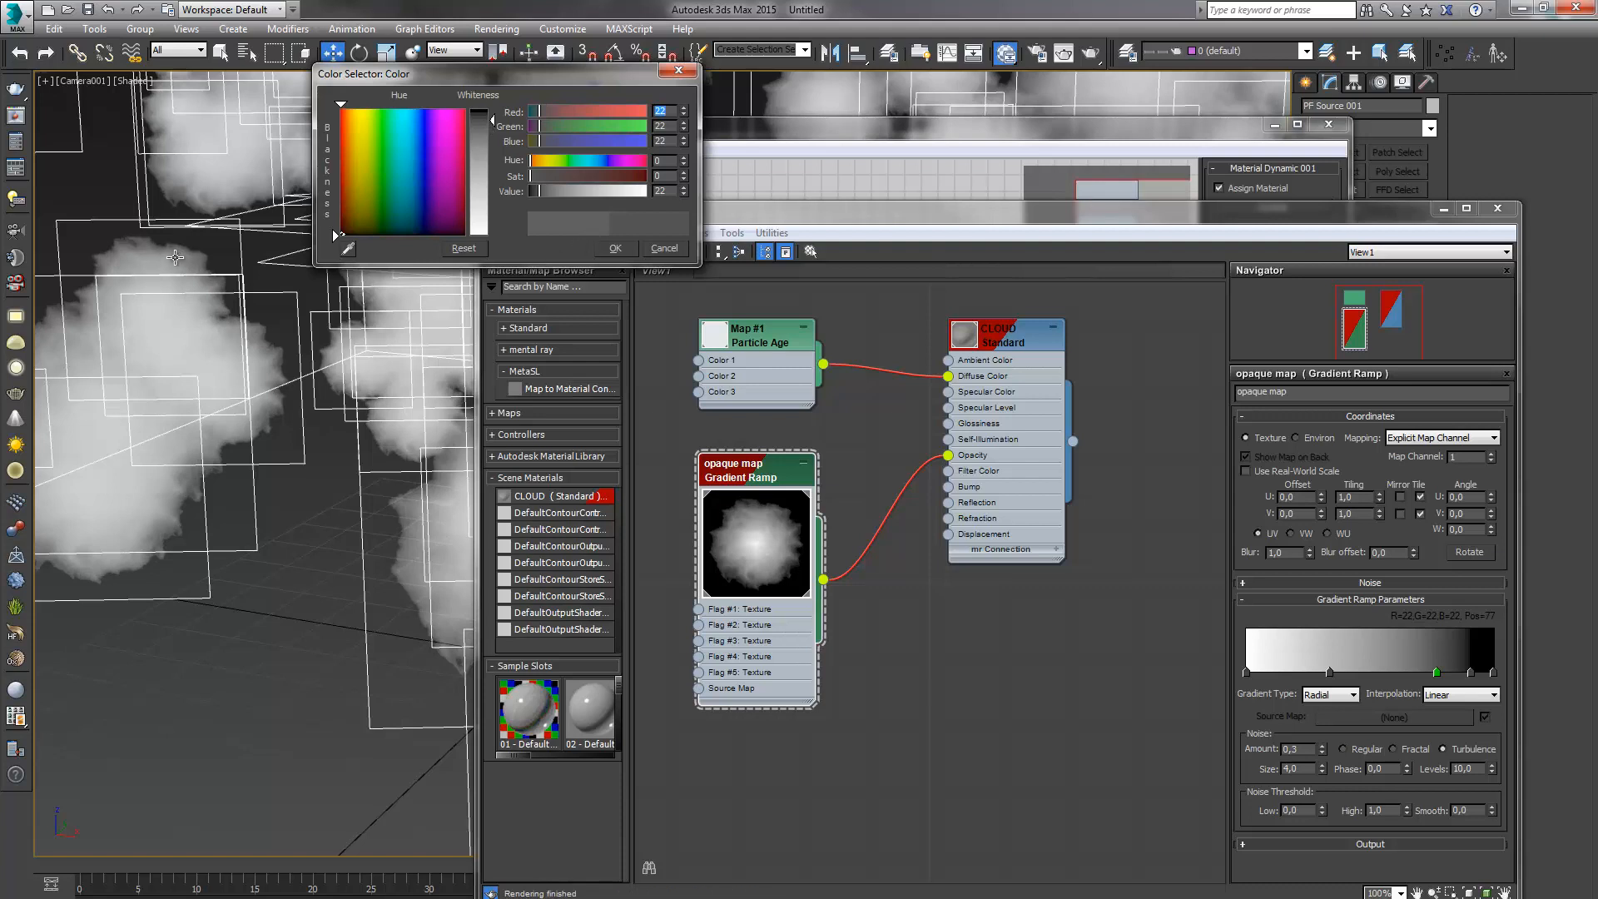
{"action": "left_click_drag", "start_coordinate": [486, 123], "coordinate": [486, 117]}
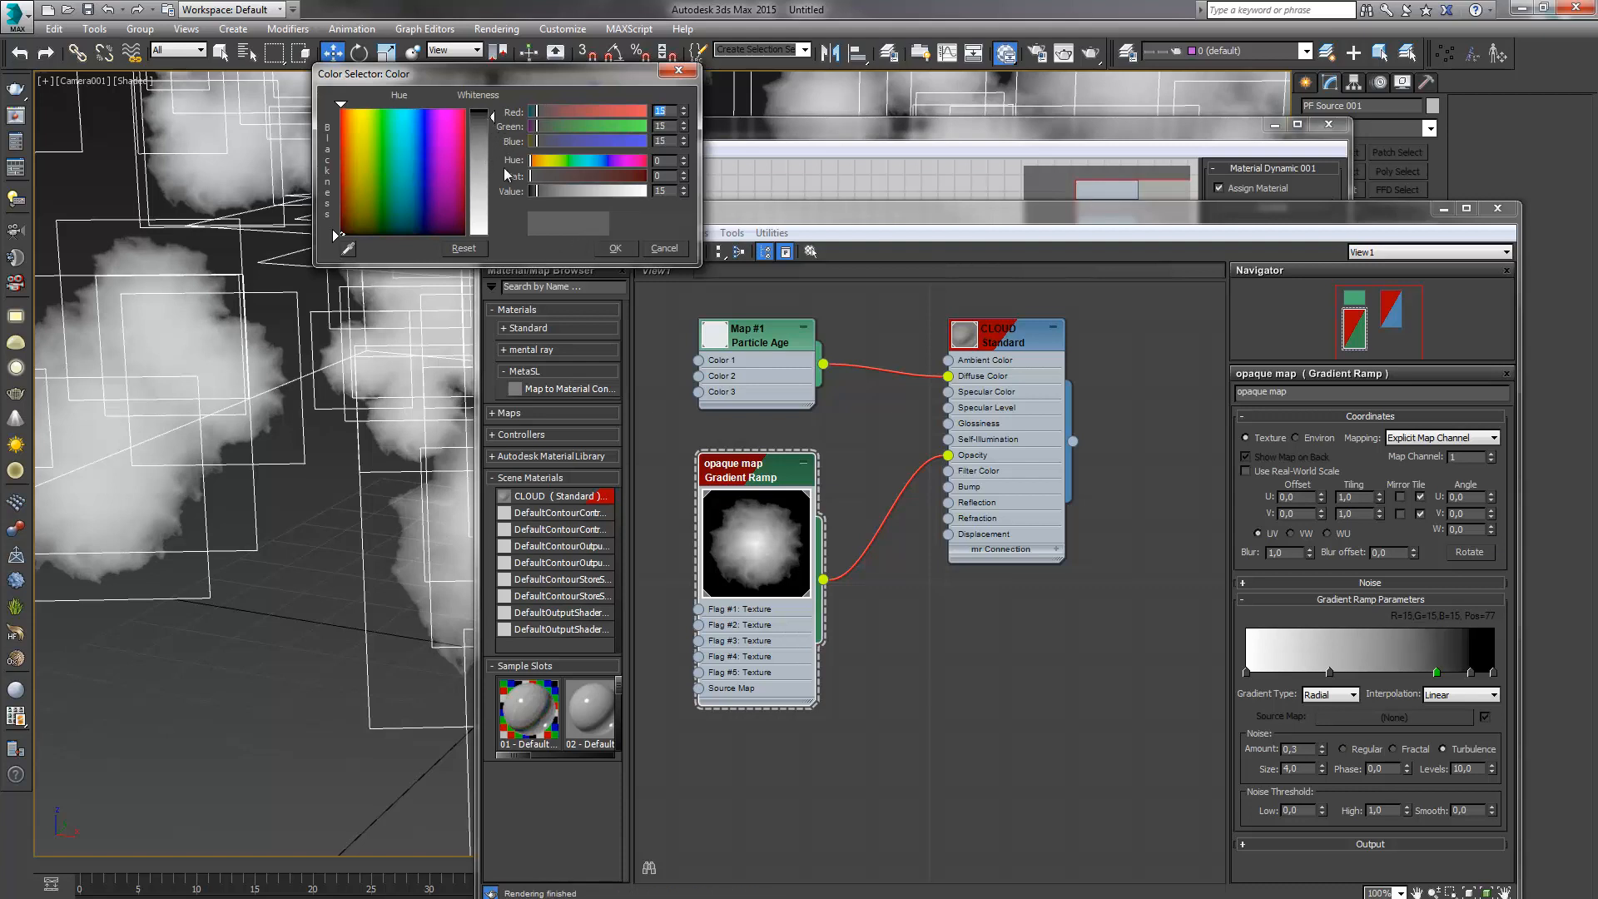
{"action": "left_click", "coordinate": [617, 250]}
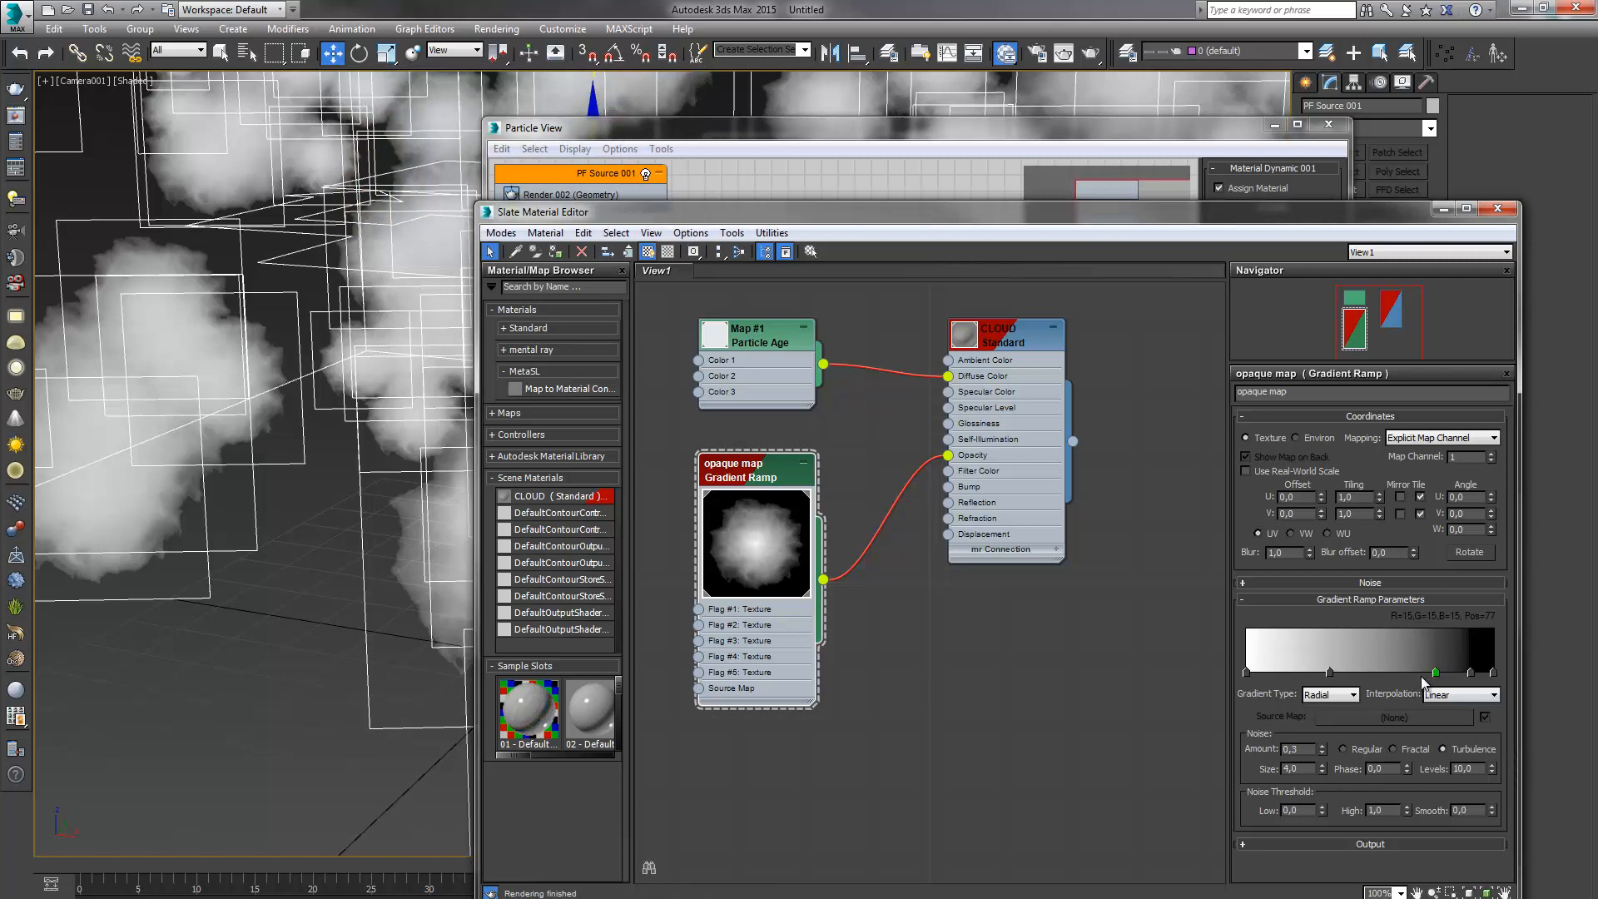
{"action": "left_click_drag", "start_coordinate": [1396, 675], "coordinate": [1398, 672]}
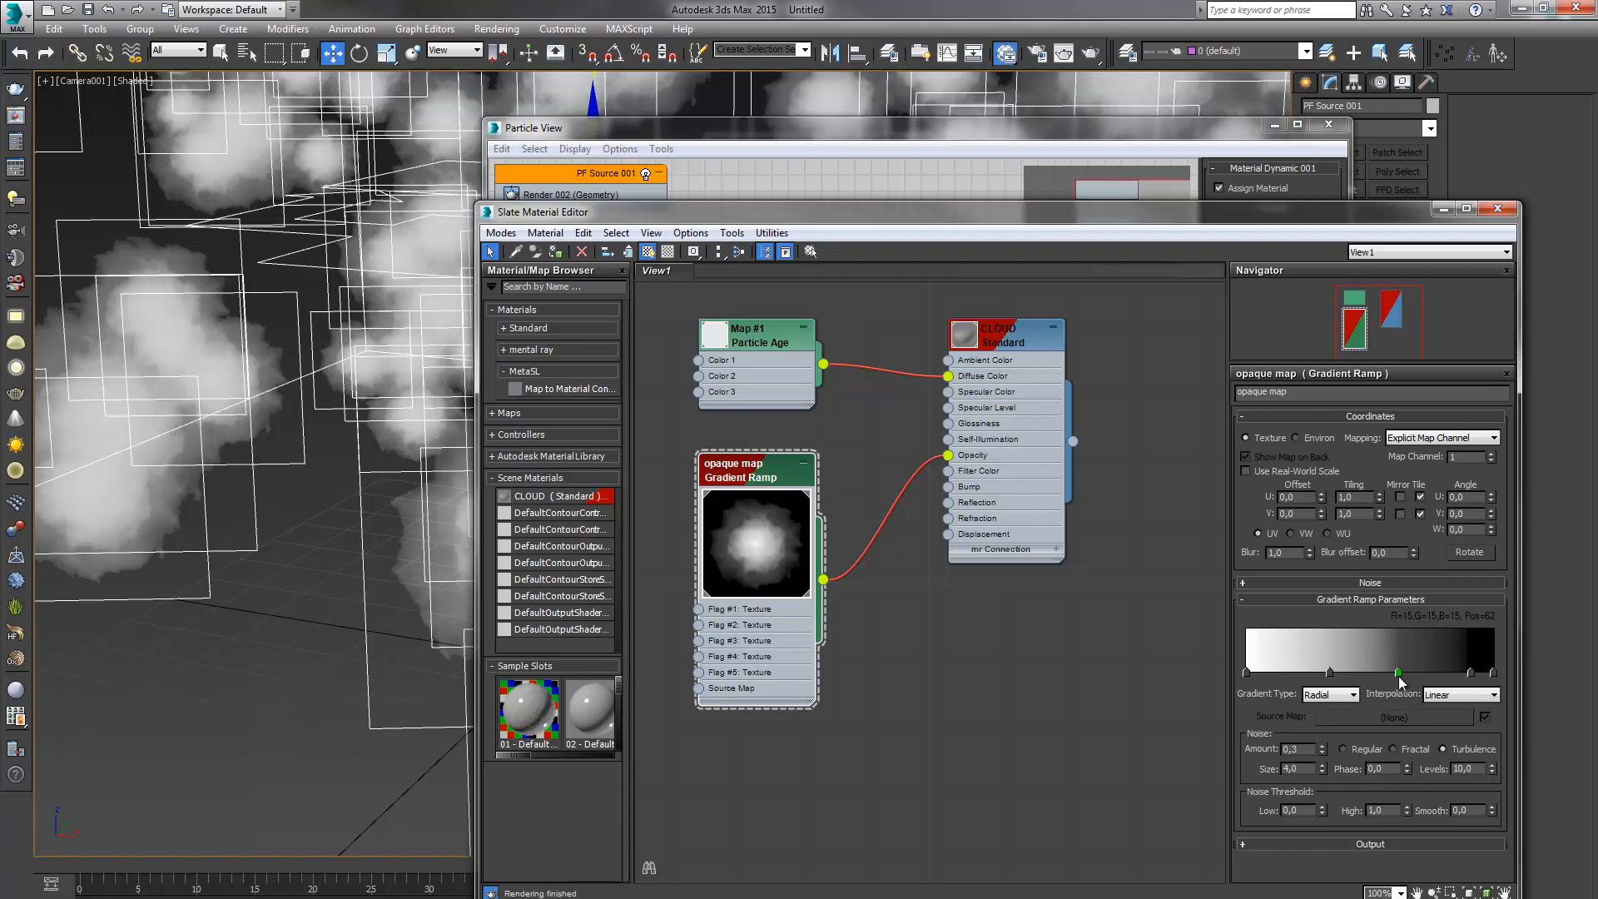
{"action": "left_click_drag", "start_coordinate": [1399, 673], "coordinate": [1428, 672]}
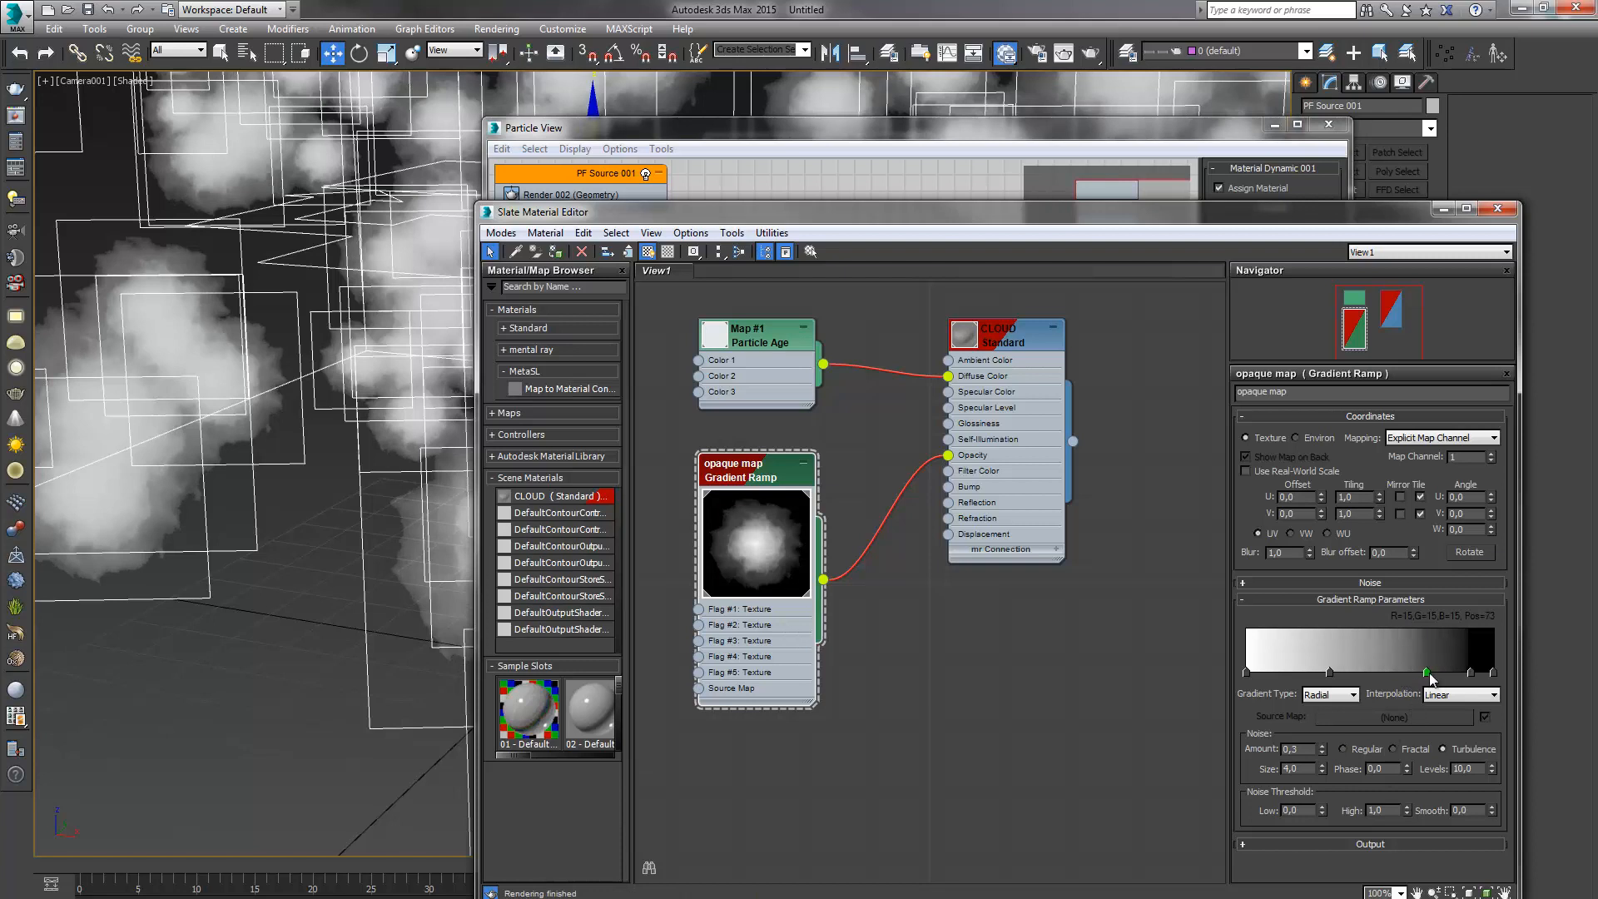
Darken the gradient's first flag at position 0 to an RGB value of 166 and the flag at position 34 to 57
{"action": "double_click", "coordinate": [1246, 672]}
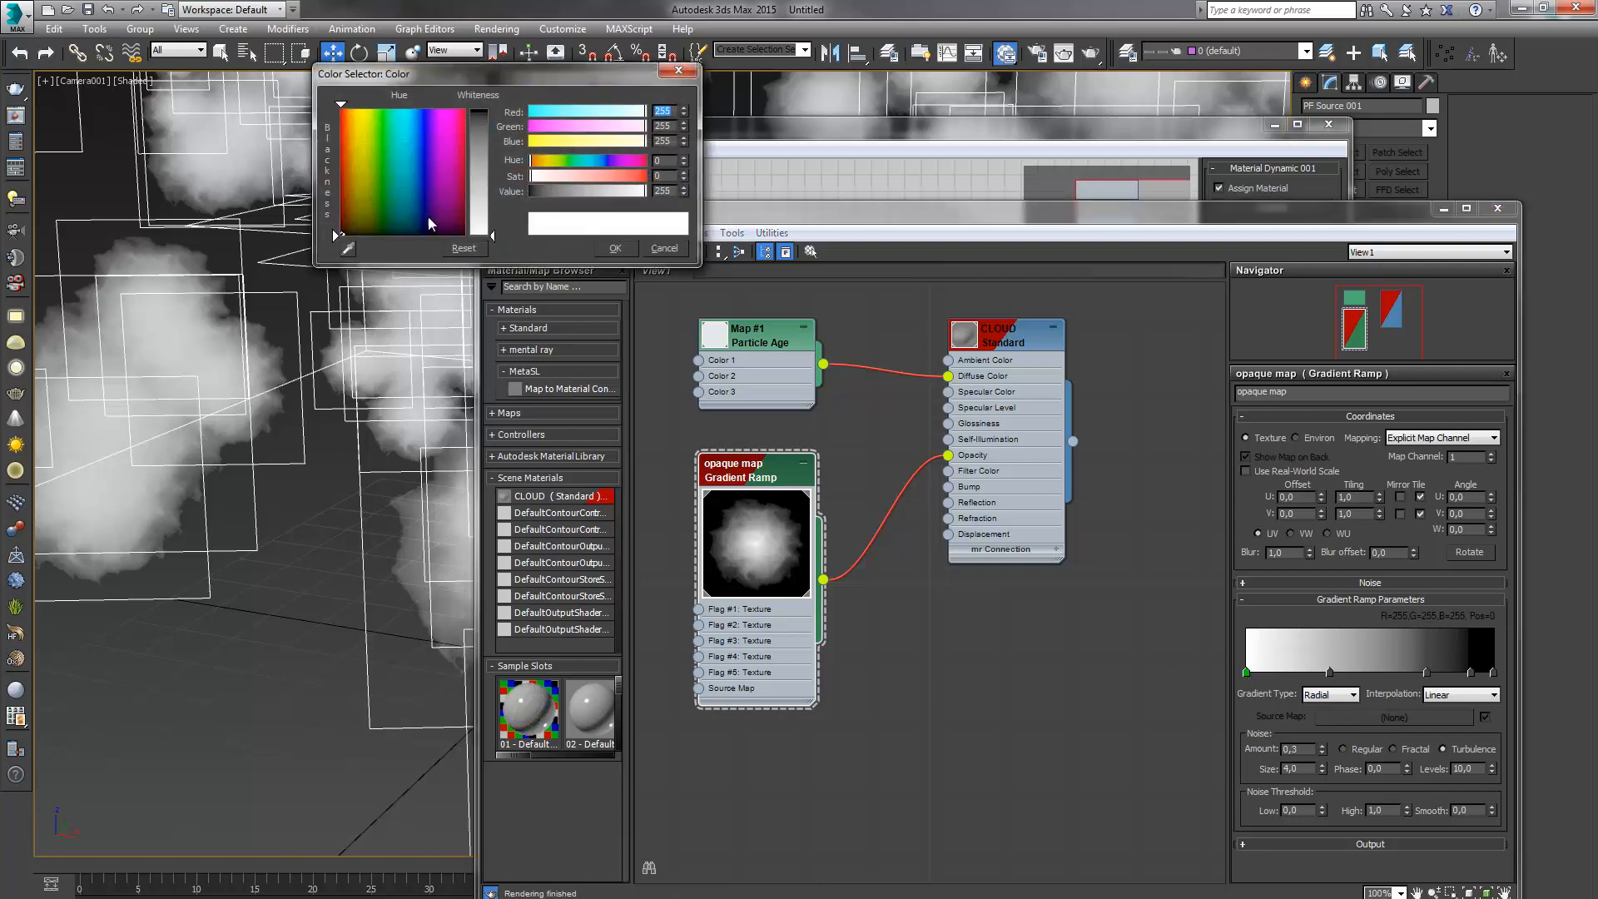
{"action": "left_click_drag", "start_coordinate": [492, 235], "coordinate": [492, 210]}
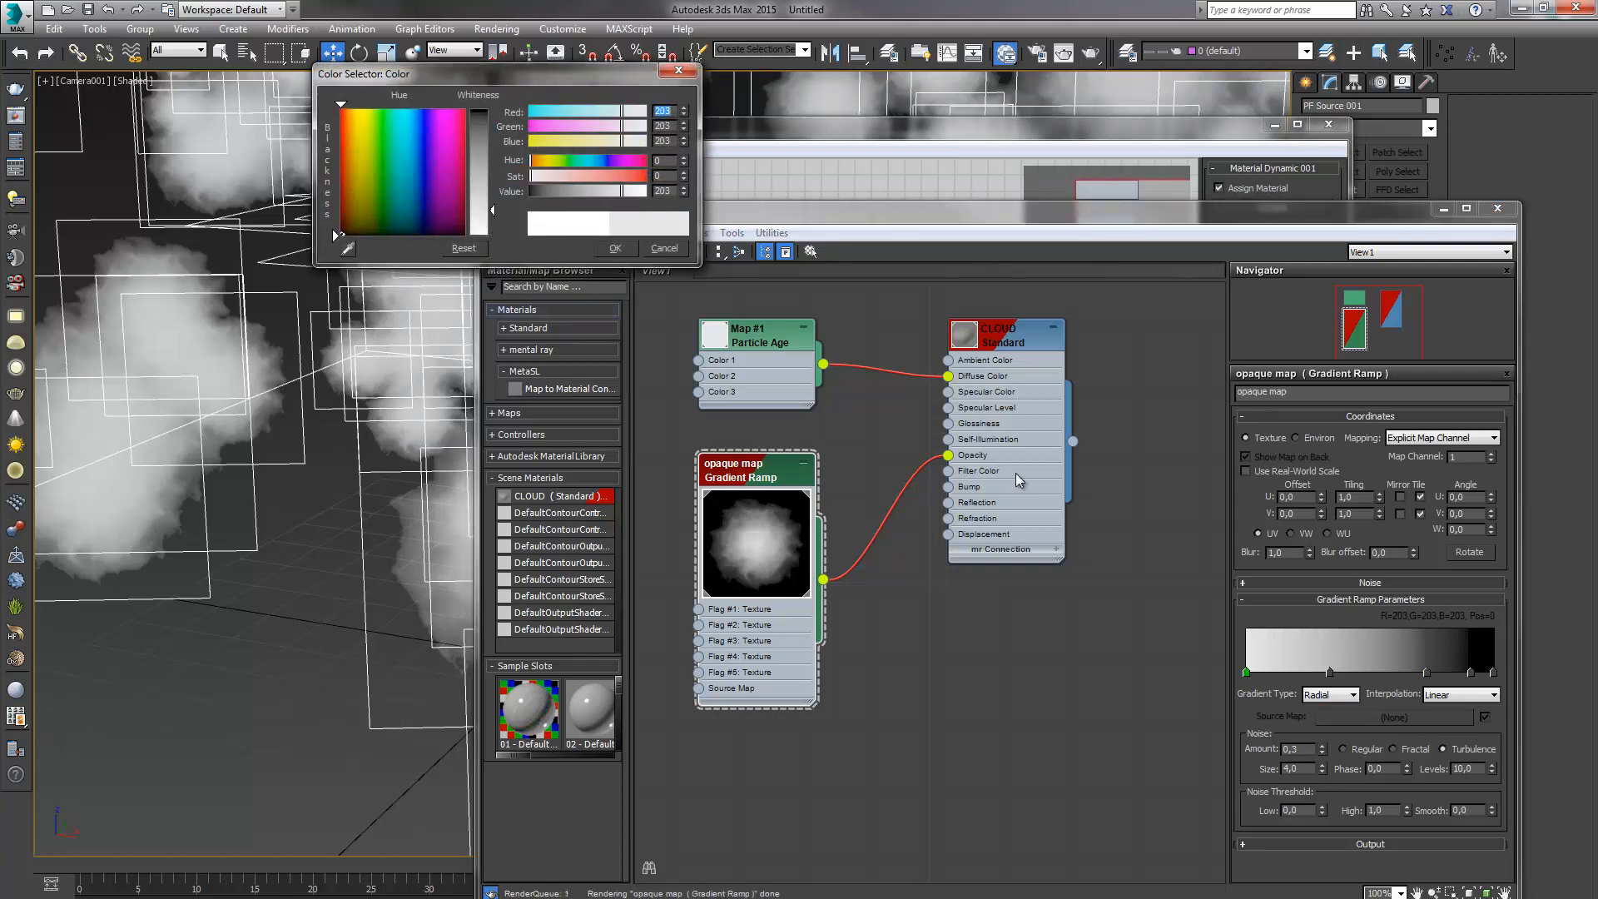
{"action": "left_click", "coordinate": [1329, 672]}
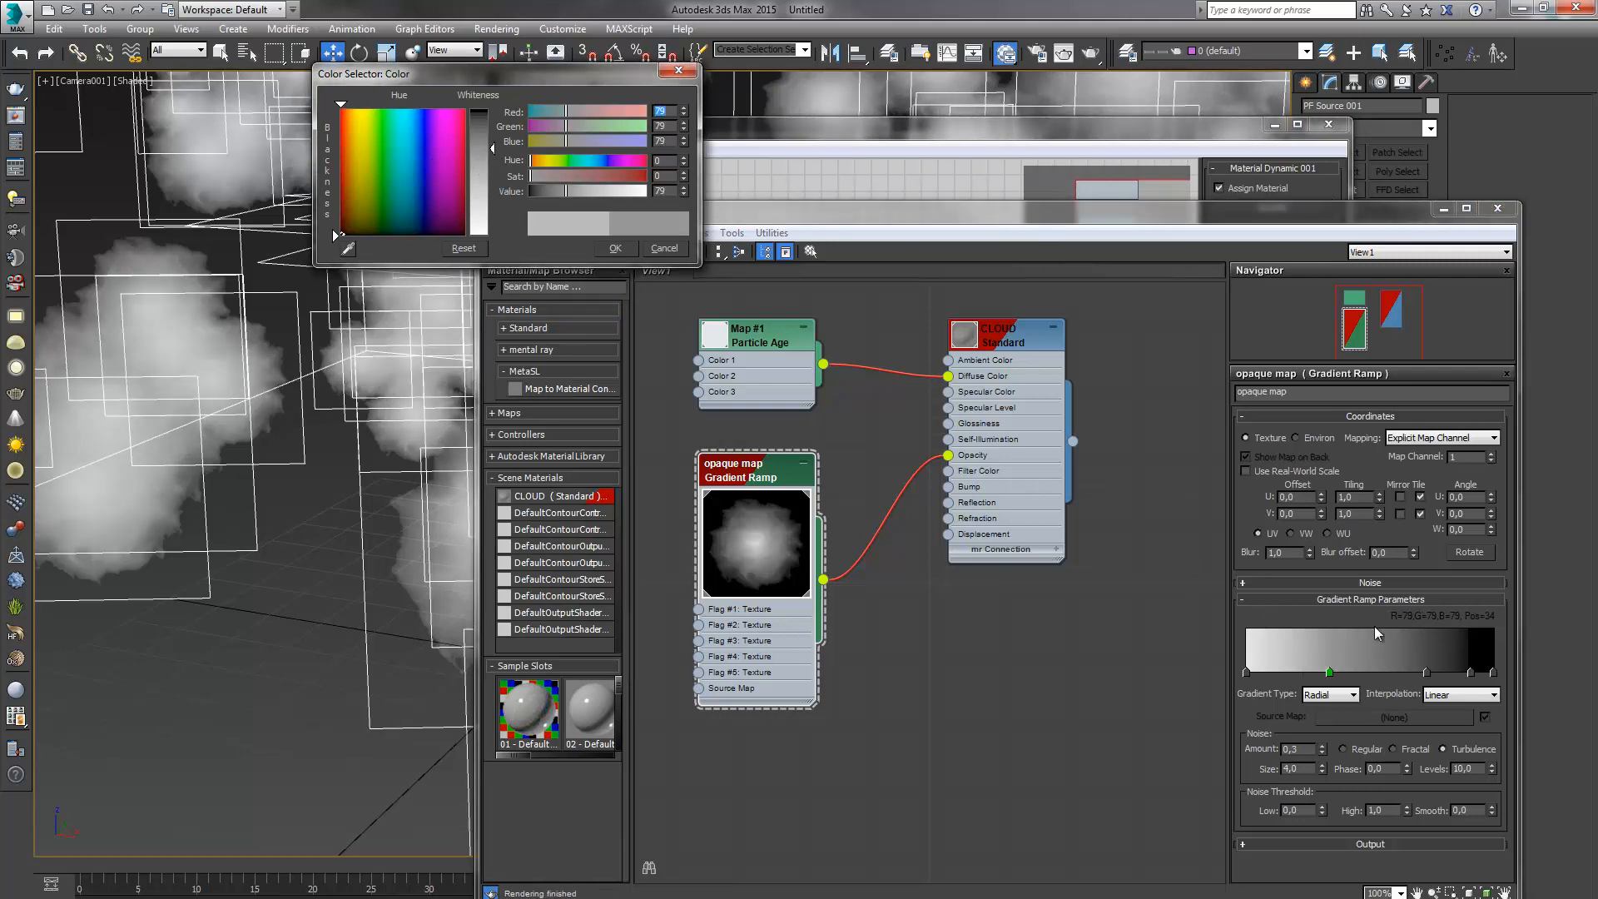
{"action": "left_click_drag", "start_coordinate": [492, 148], "coordinate": [492, 138]}
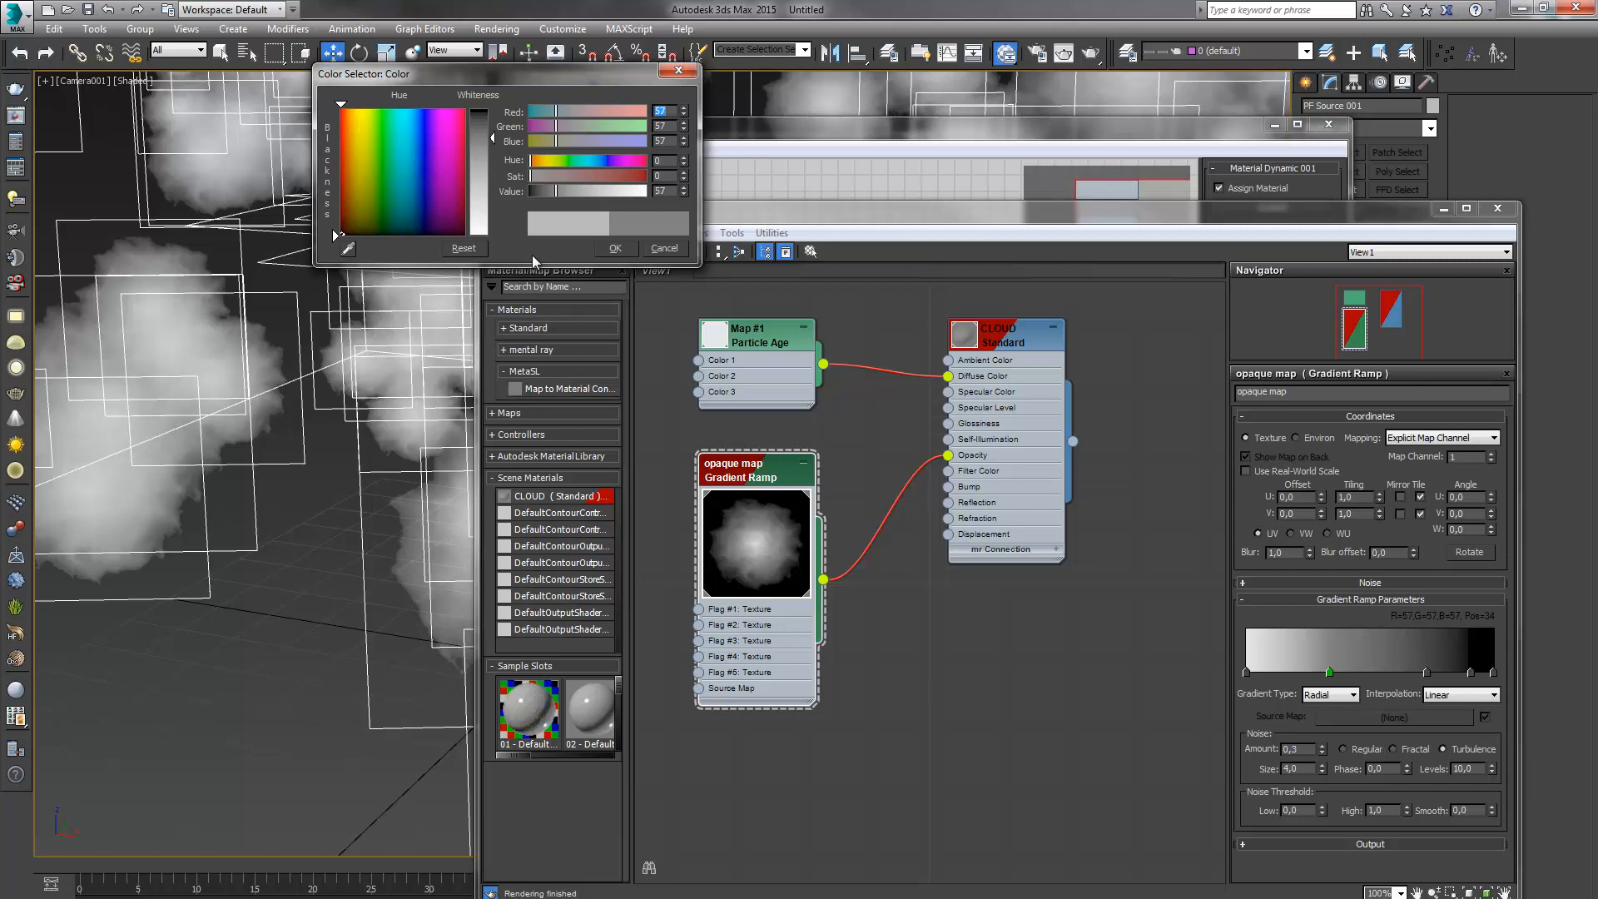
{"action": "left_click", "coordinate": [1246, 673]}
{"action": "left_click_drag", "start_coordinate": [493, 223], "coordinate": [489, 197]}
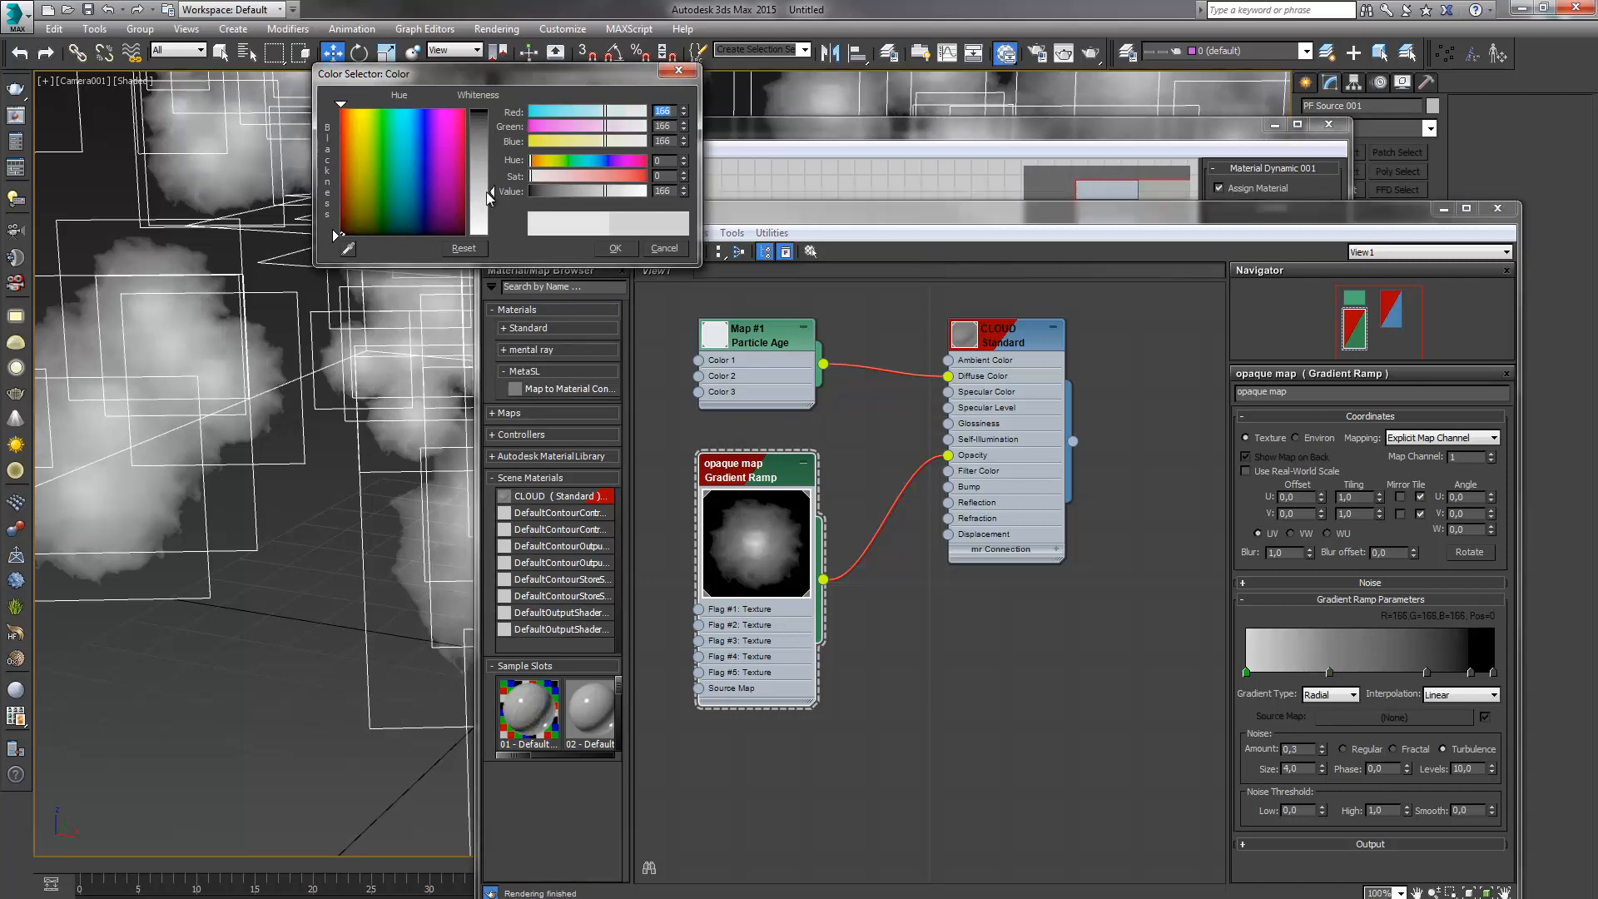
{"action": "left_click", "coordinate": [624, 248]}
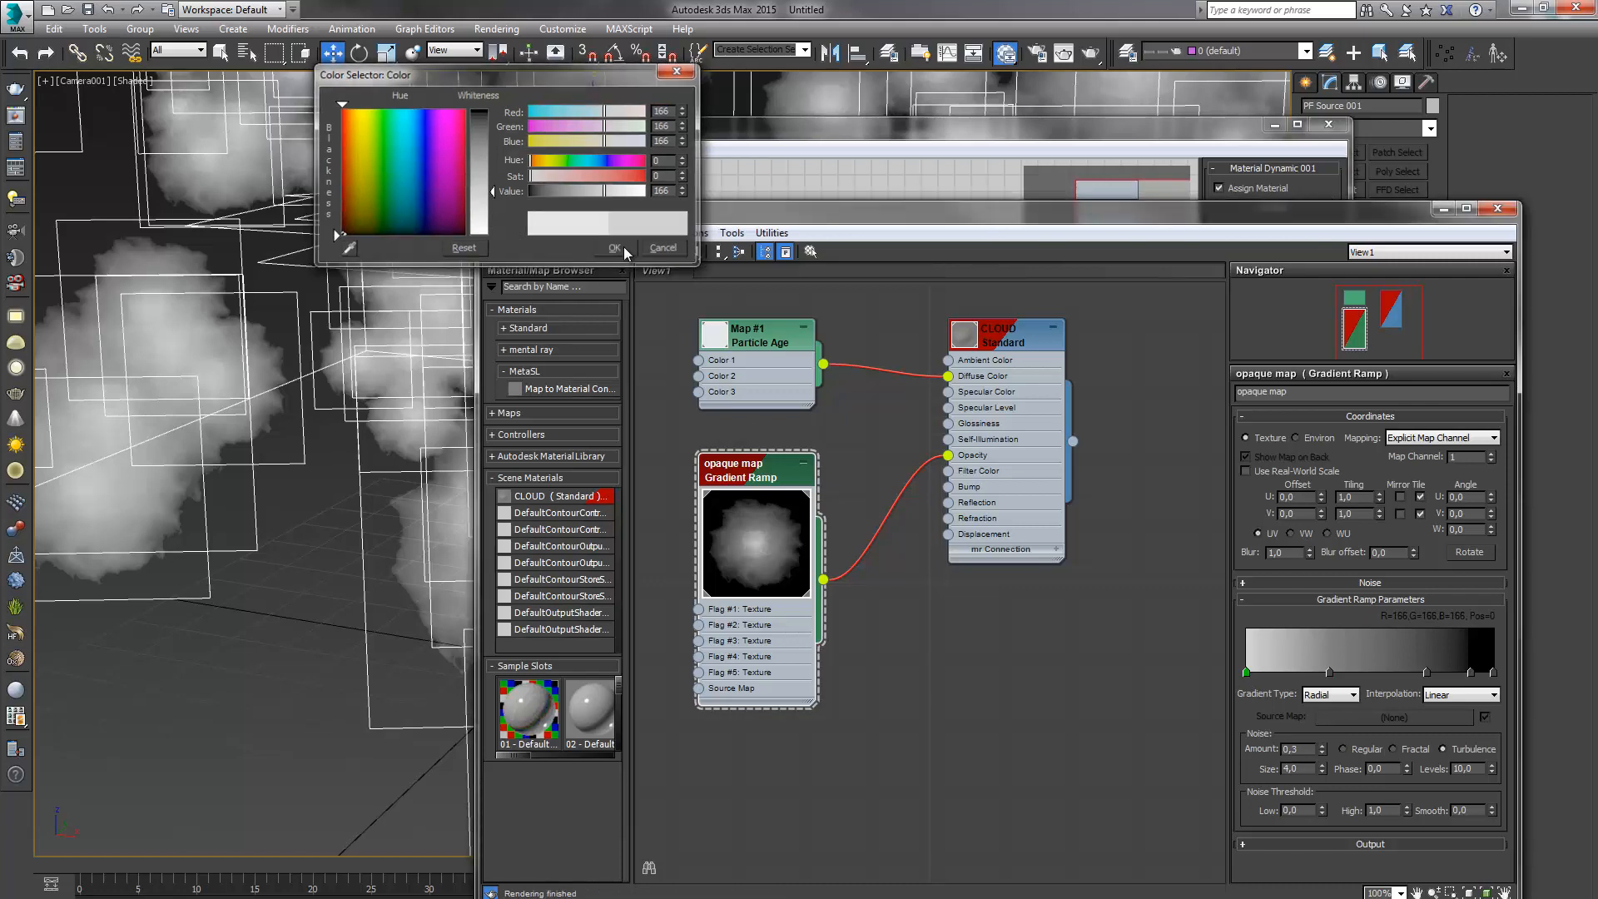
Close the Slate Material Editor and Particle View, and scrub the deselected particles back to frame 1 to examine the cloud
{"action": "left_click", "coordinate": [1495, 209]}
{"action": "left_click", "coordinate": [1333, 119]}
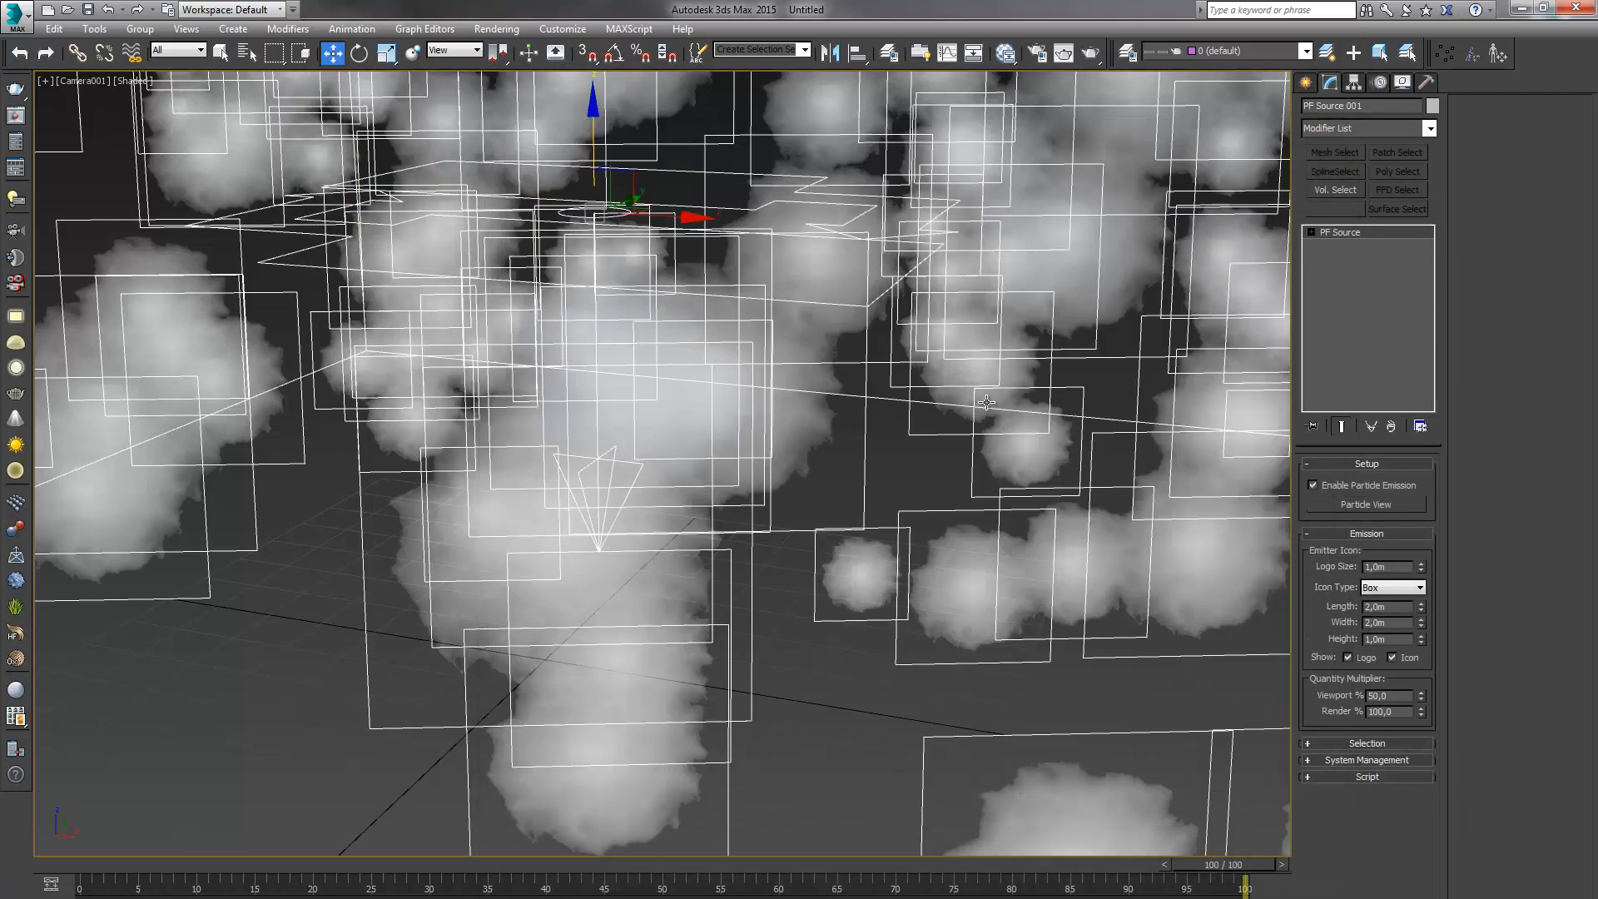
{"action": "left_click", "coordinate": [787, 536]}
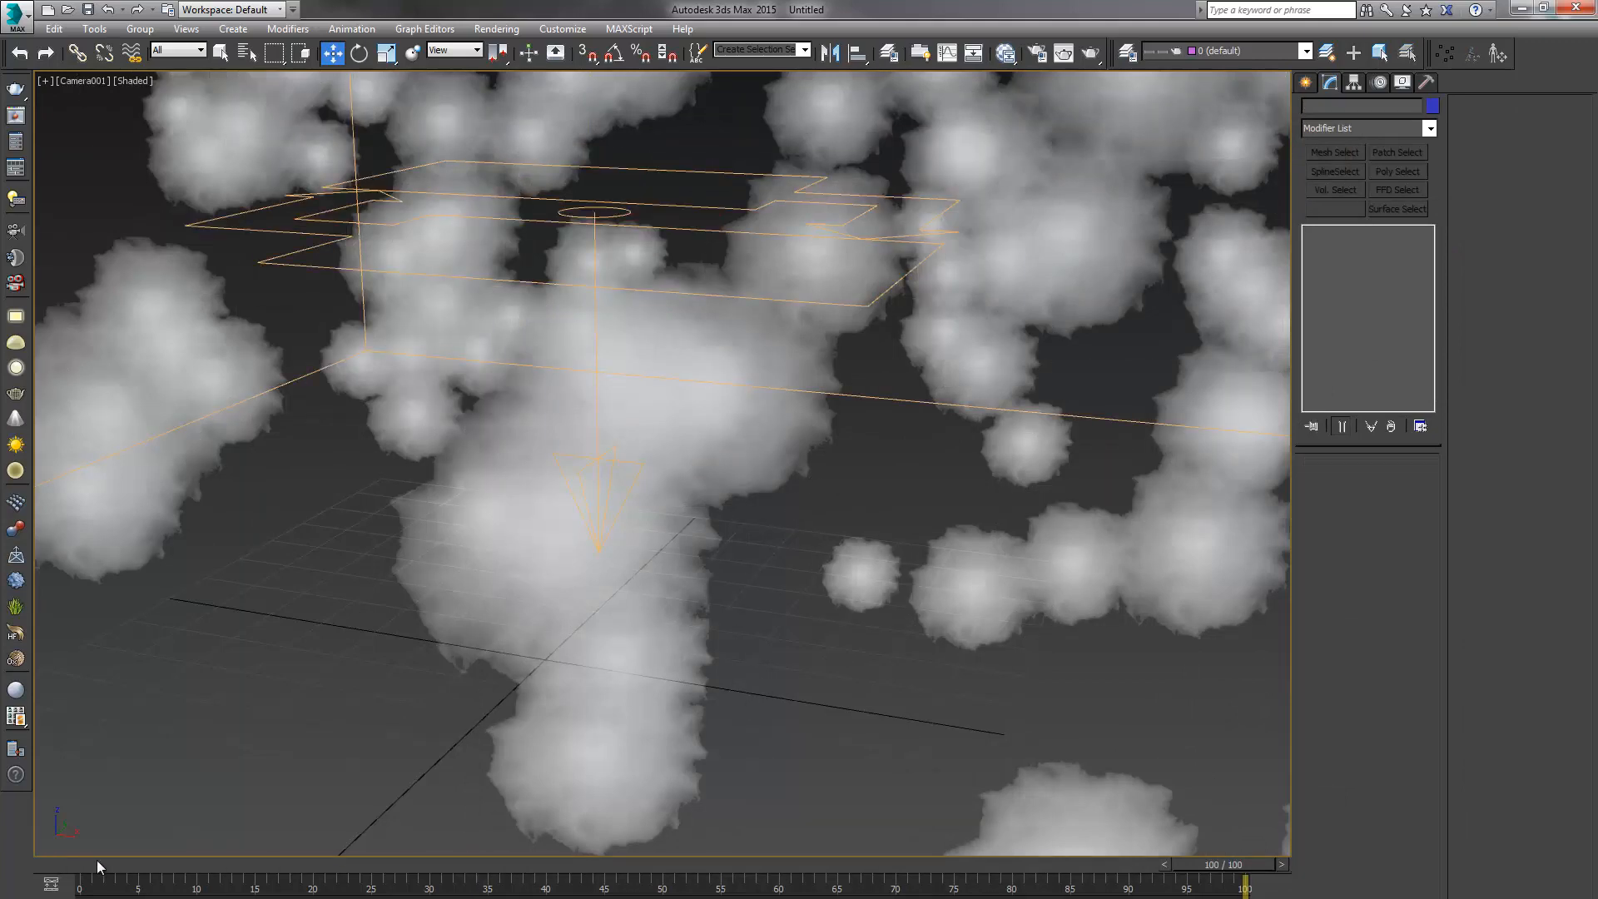
{"action": "left_click_drag", "start_coordinate": [97, 860], "coordinate": [117, 739]}
{"action": "key", "text": "w"}
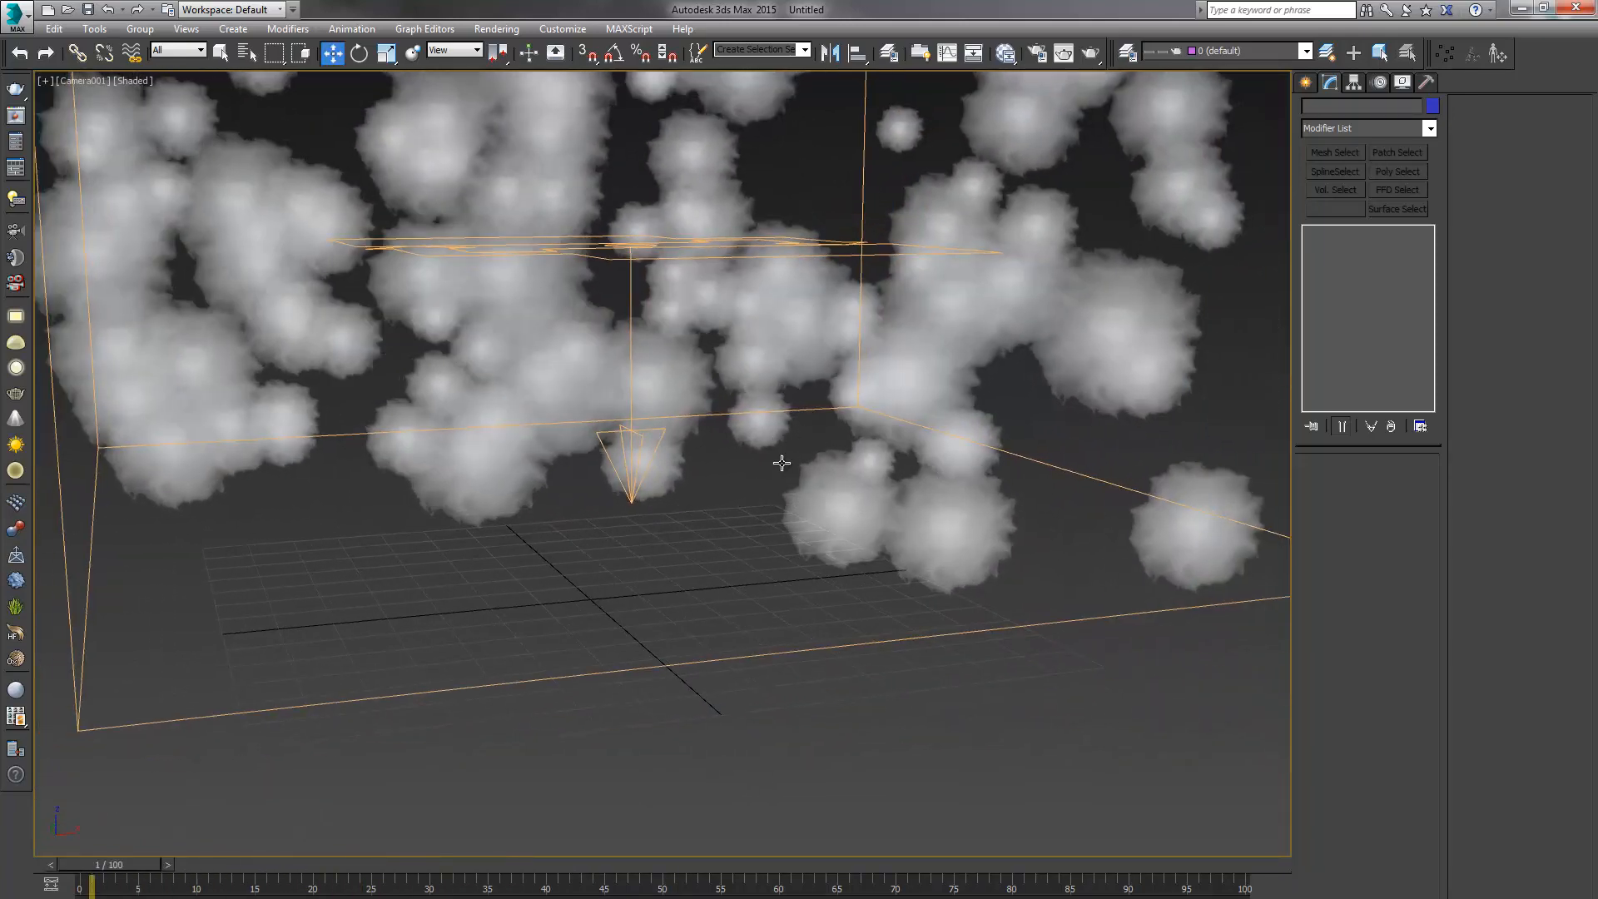
Open Particle View for PF Source 001 and set the Shape Facing operator's world-space size to 0.3 m
{"action": "left_click", "coordinate": [806, 501]}
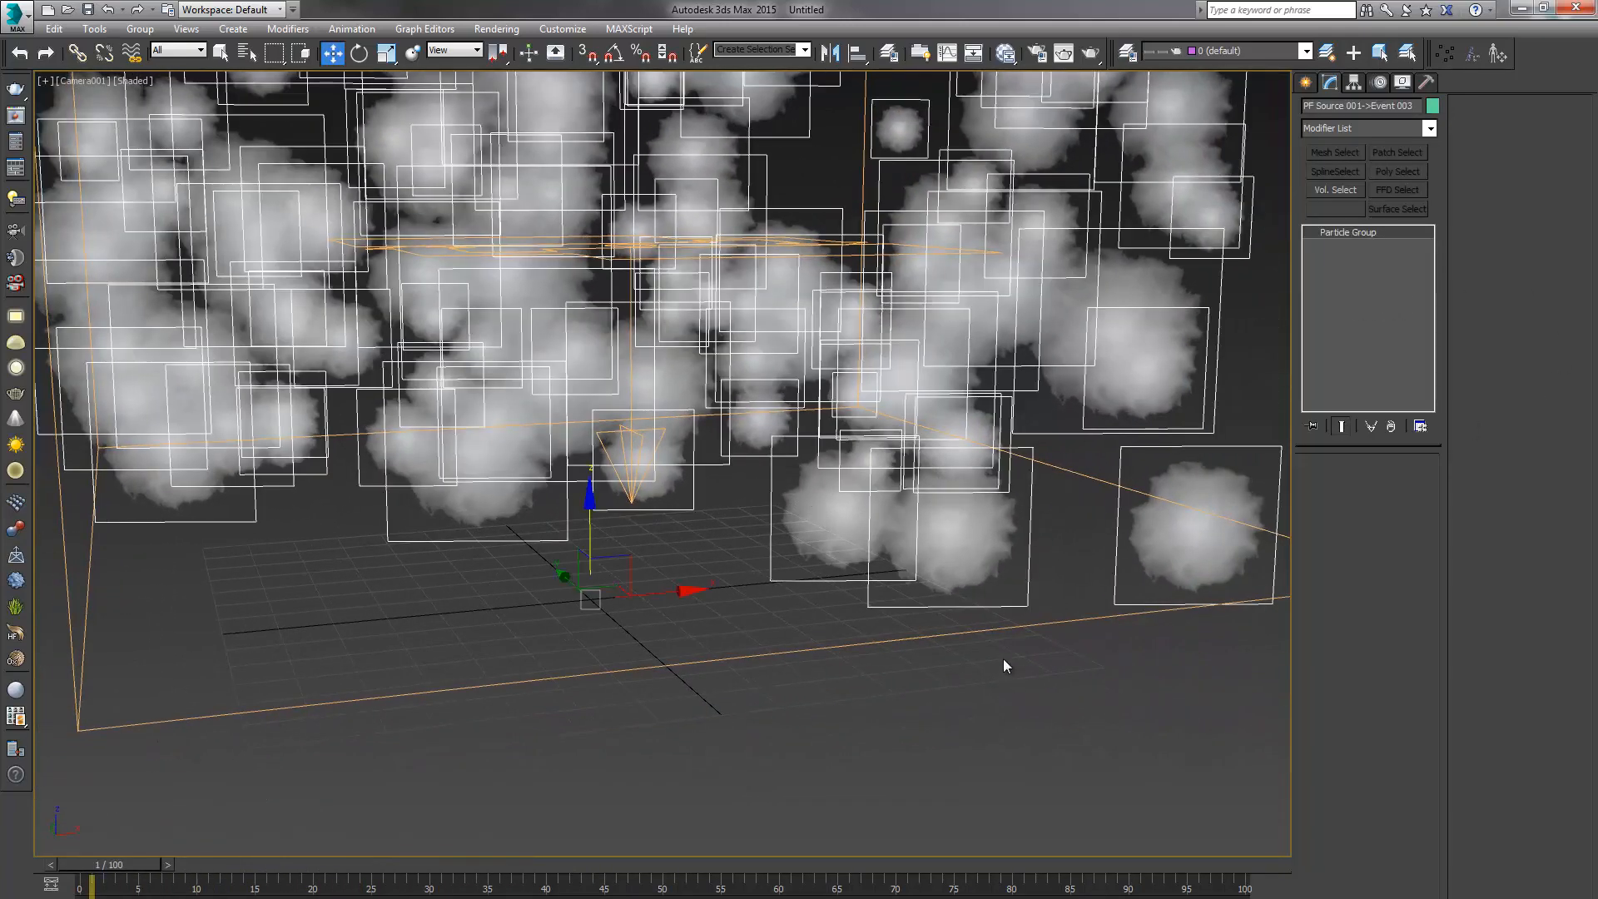
{"action": "left_click", "coordinate": [1010, 627]}
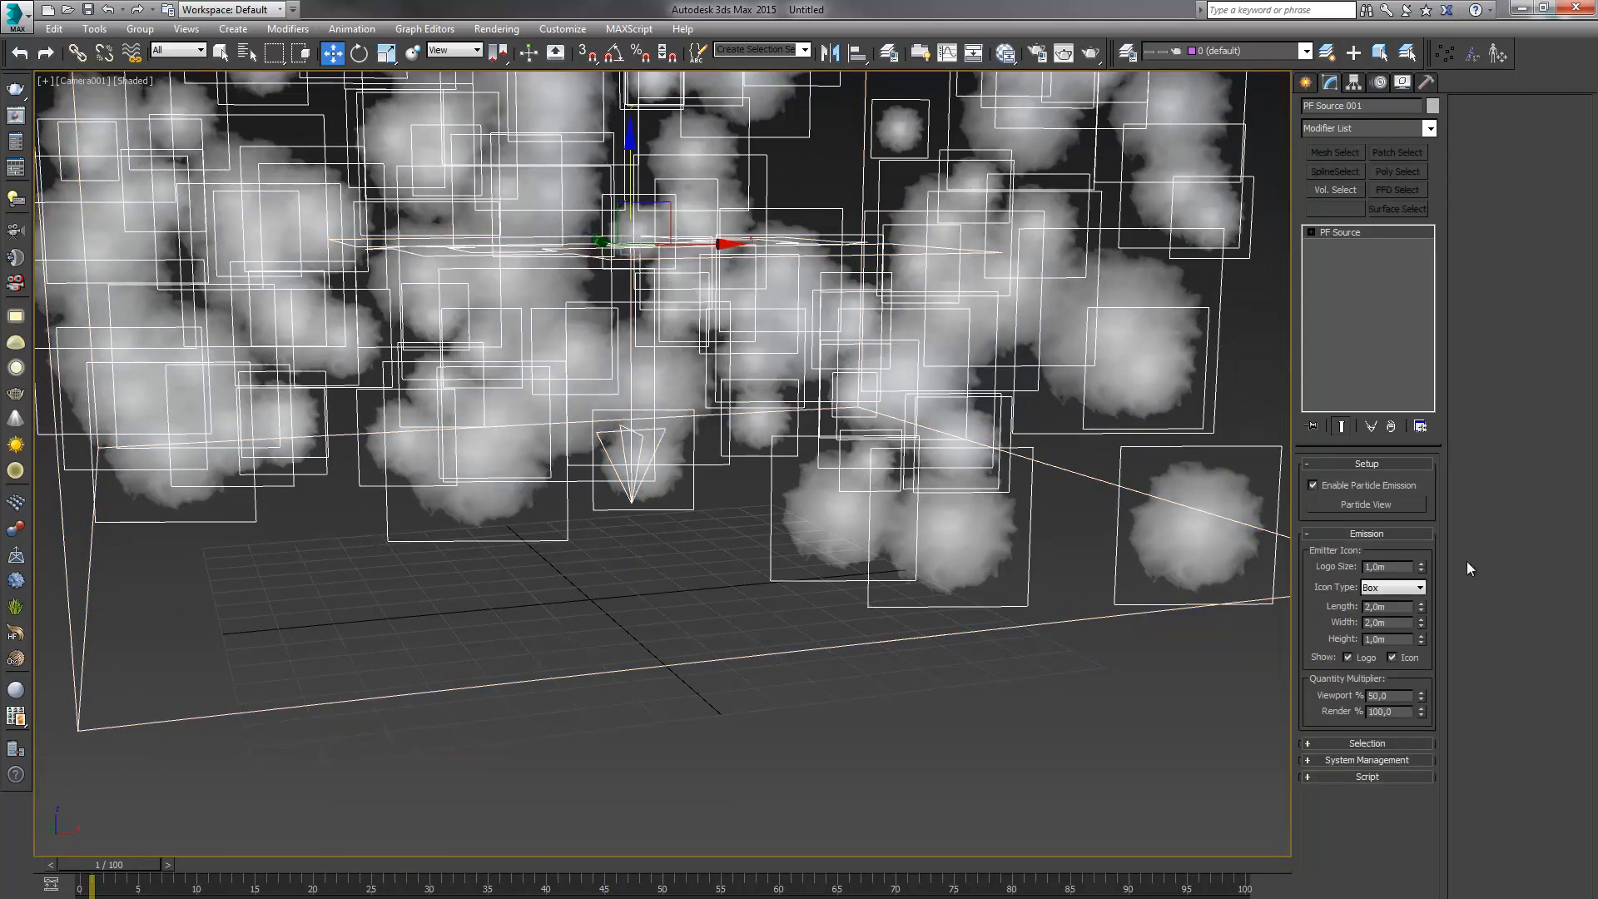
{"action": "left_click", "coordinate": [1406, 505]}
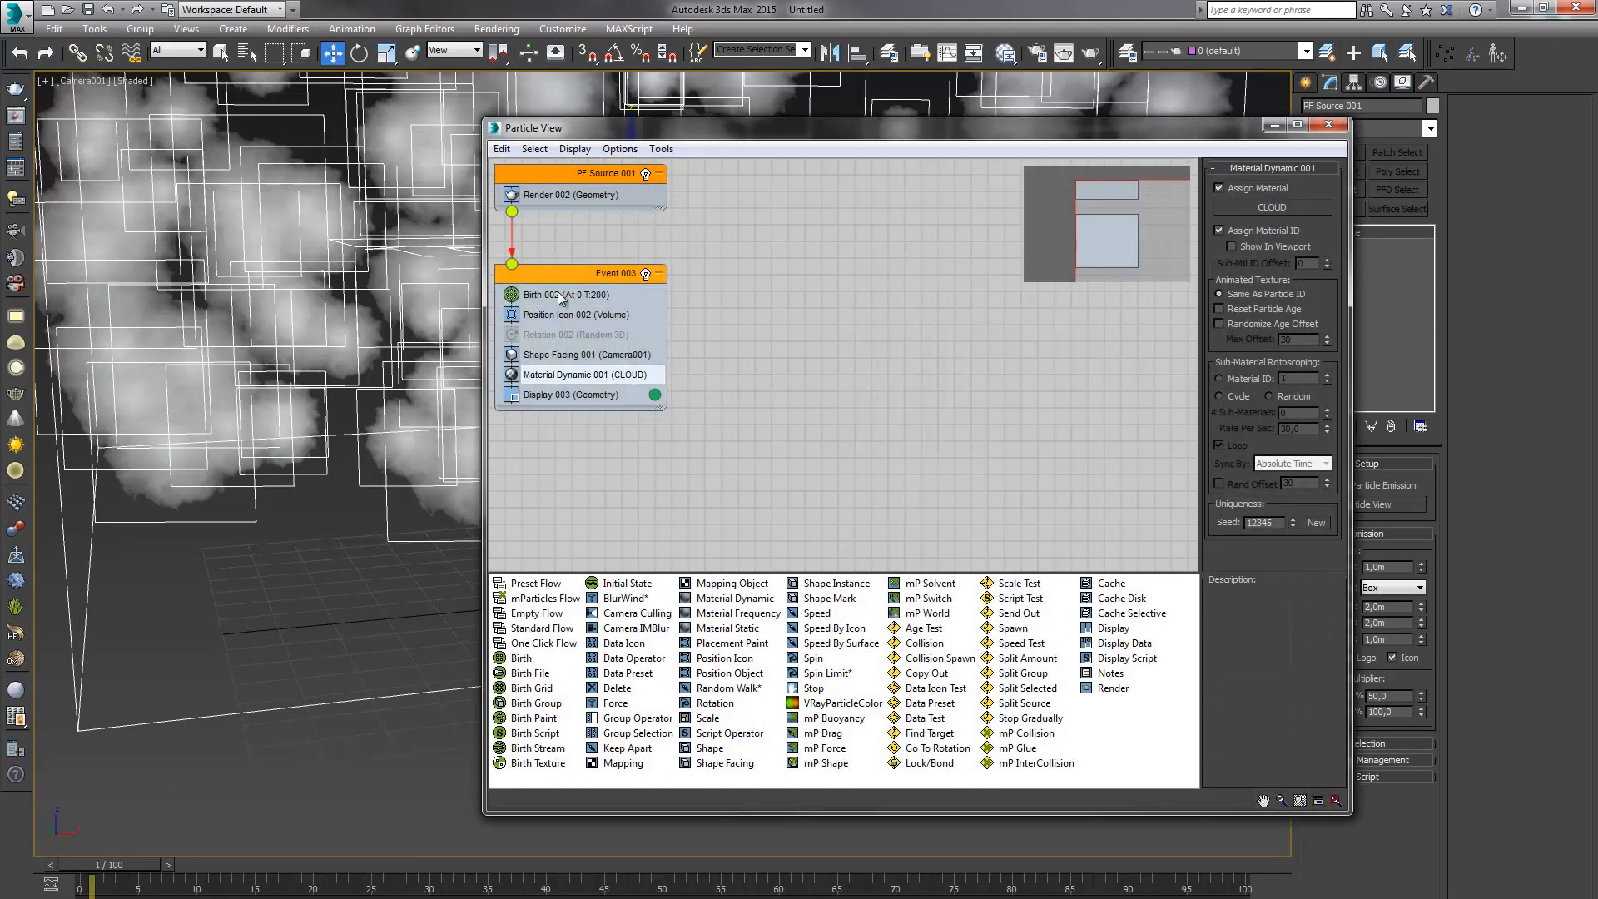
{"action": "left_click", "coordinate": [556, 356]}
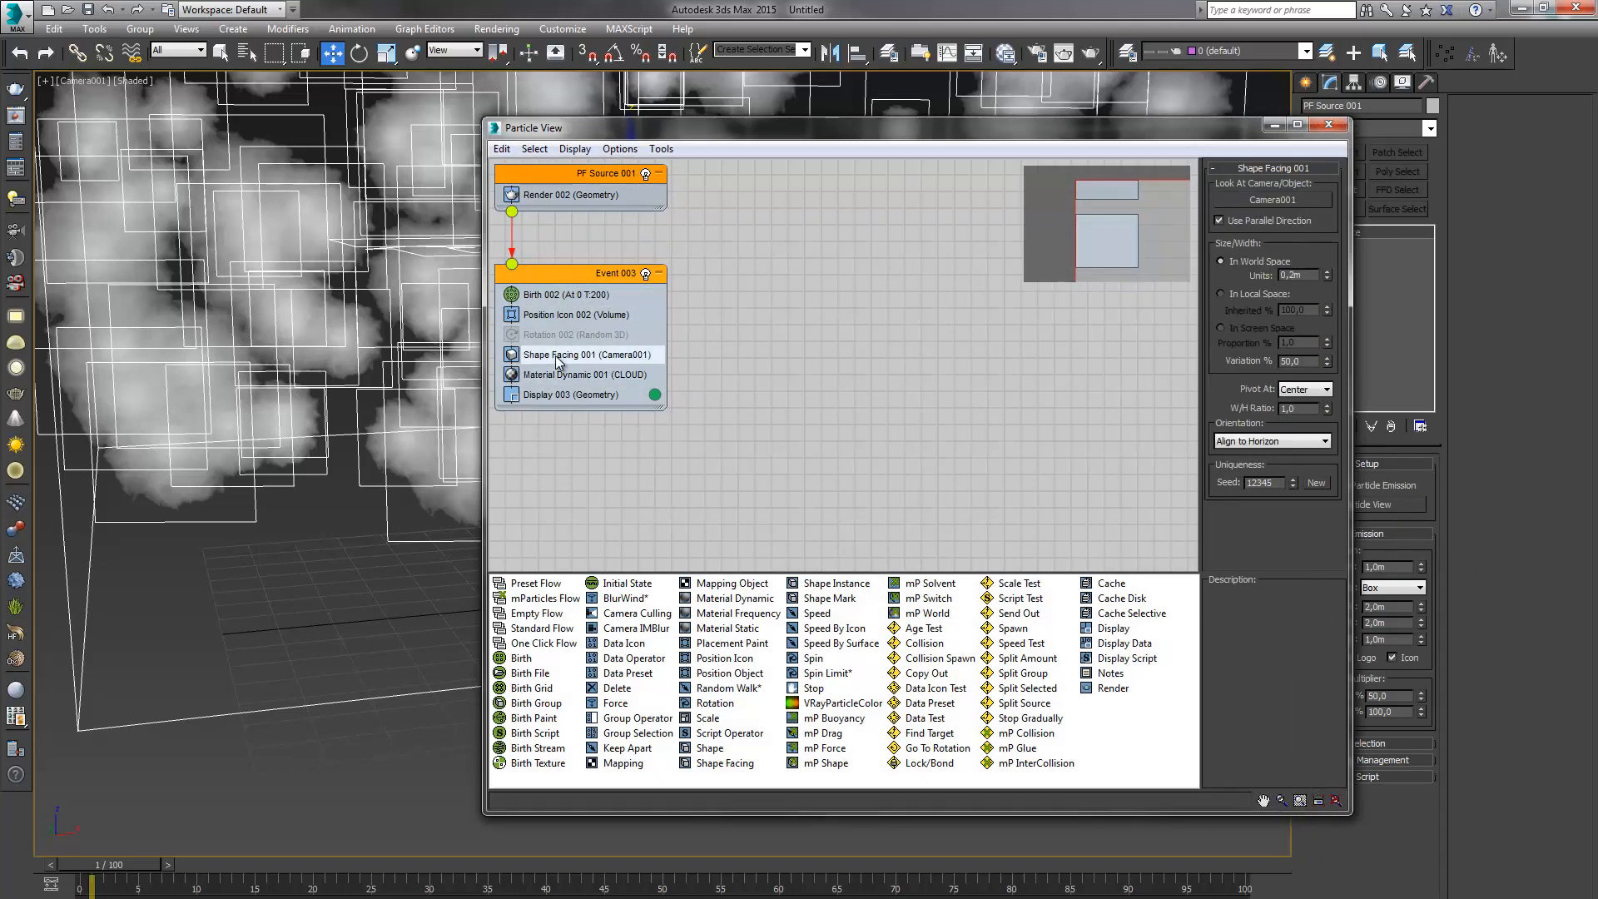
{"action": "left_click_drag", "start_coordinate": [1326, 282], "coordinate": [1329, 262]}
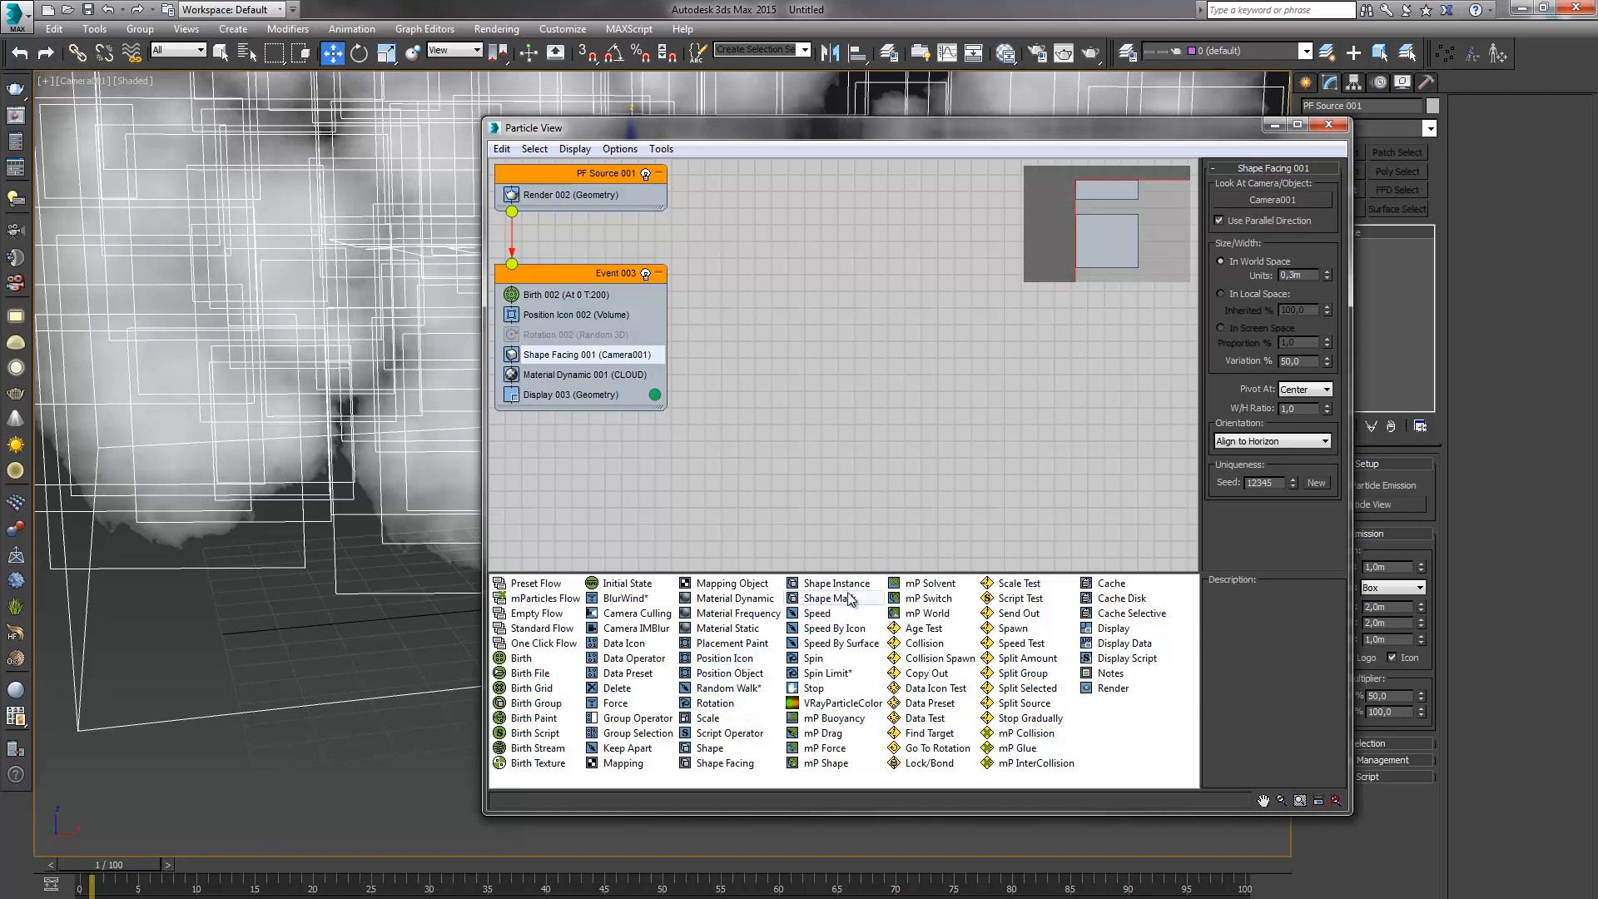
Add a Rotation operator above Shape Facing with Random Horizontal orientation and a divergence of 25 restricted to axis X 0, Y 1, Z 0
{"action": "left_click_drag", "start_coordinate": [714, 703], "coordinate": [603, 360]}
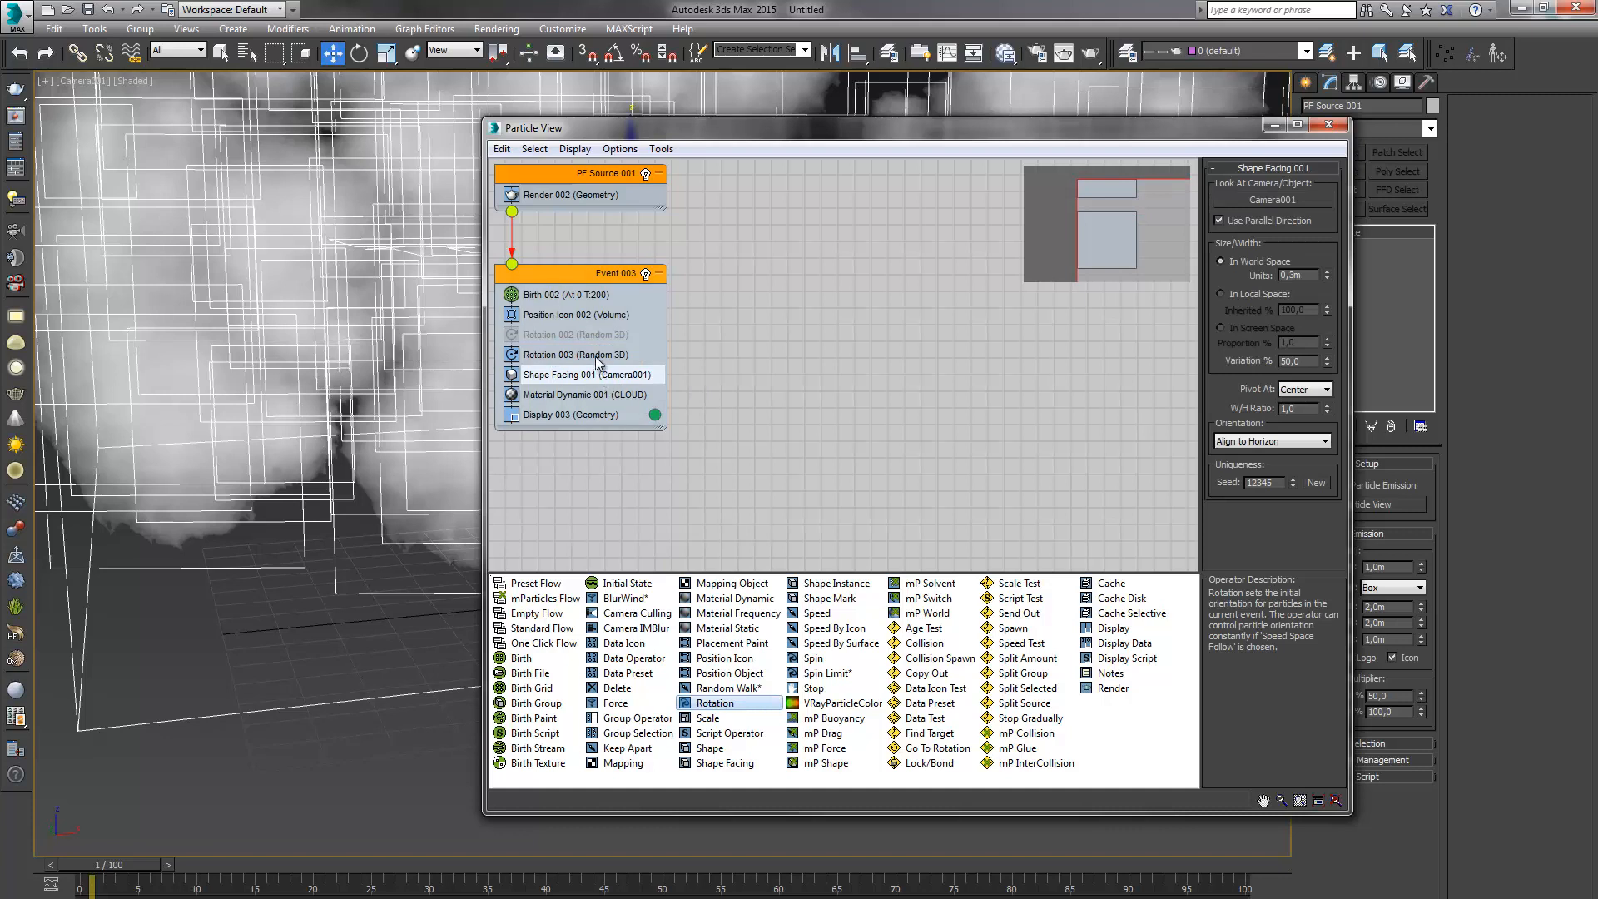
{"action": "left_click", "coordinate": [1253, 205]}
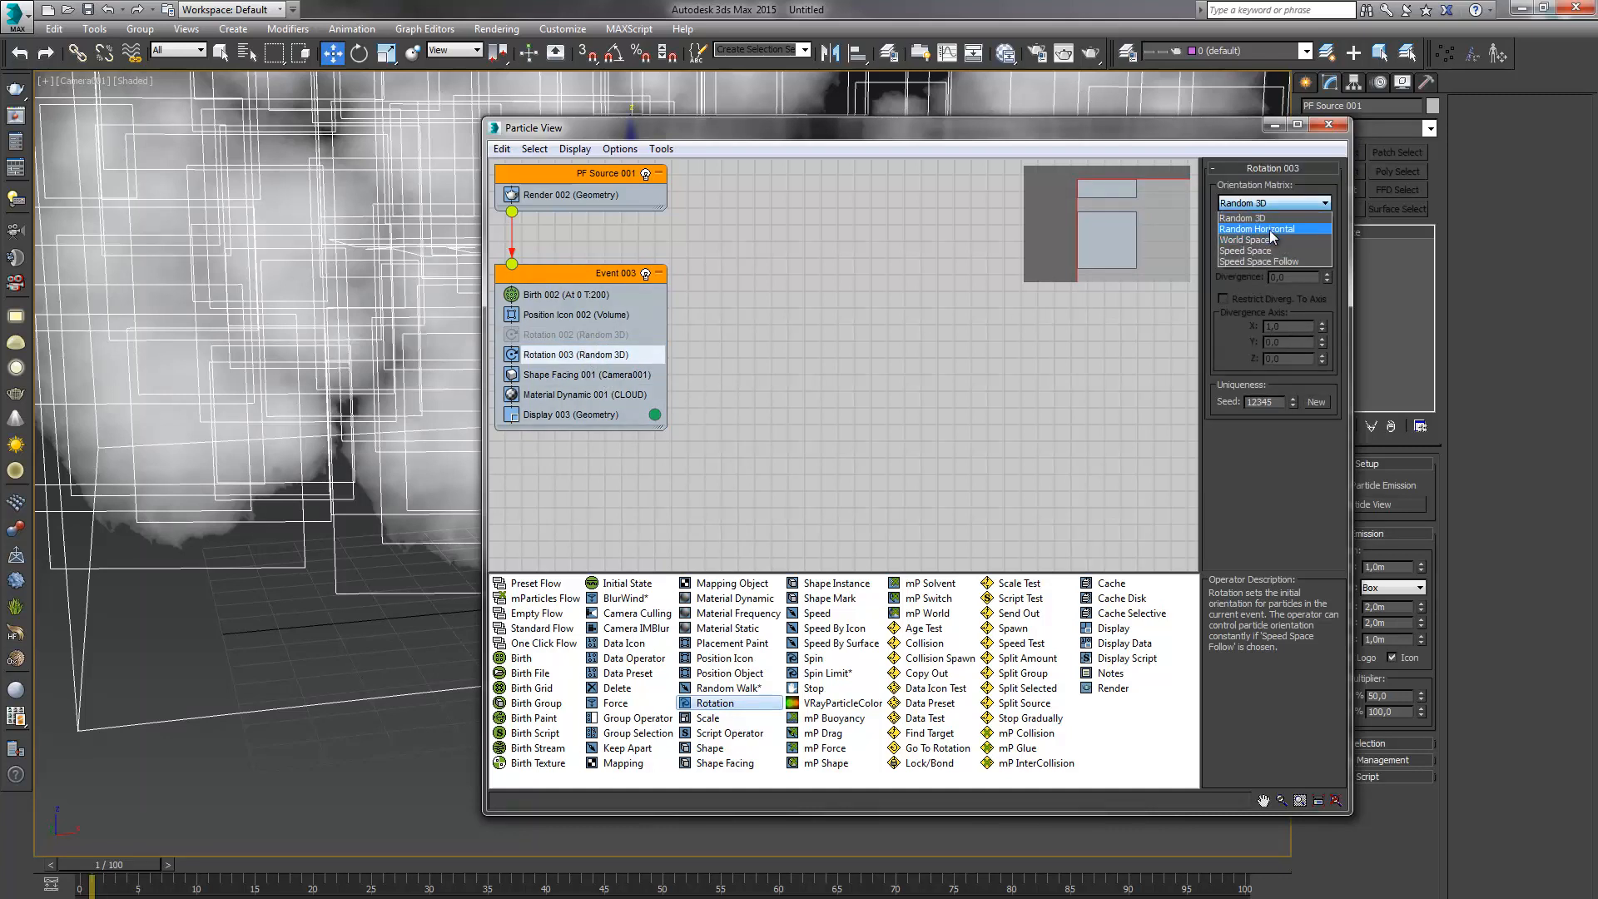
{"action": "left_click", "coordinate": [1269, 229]}
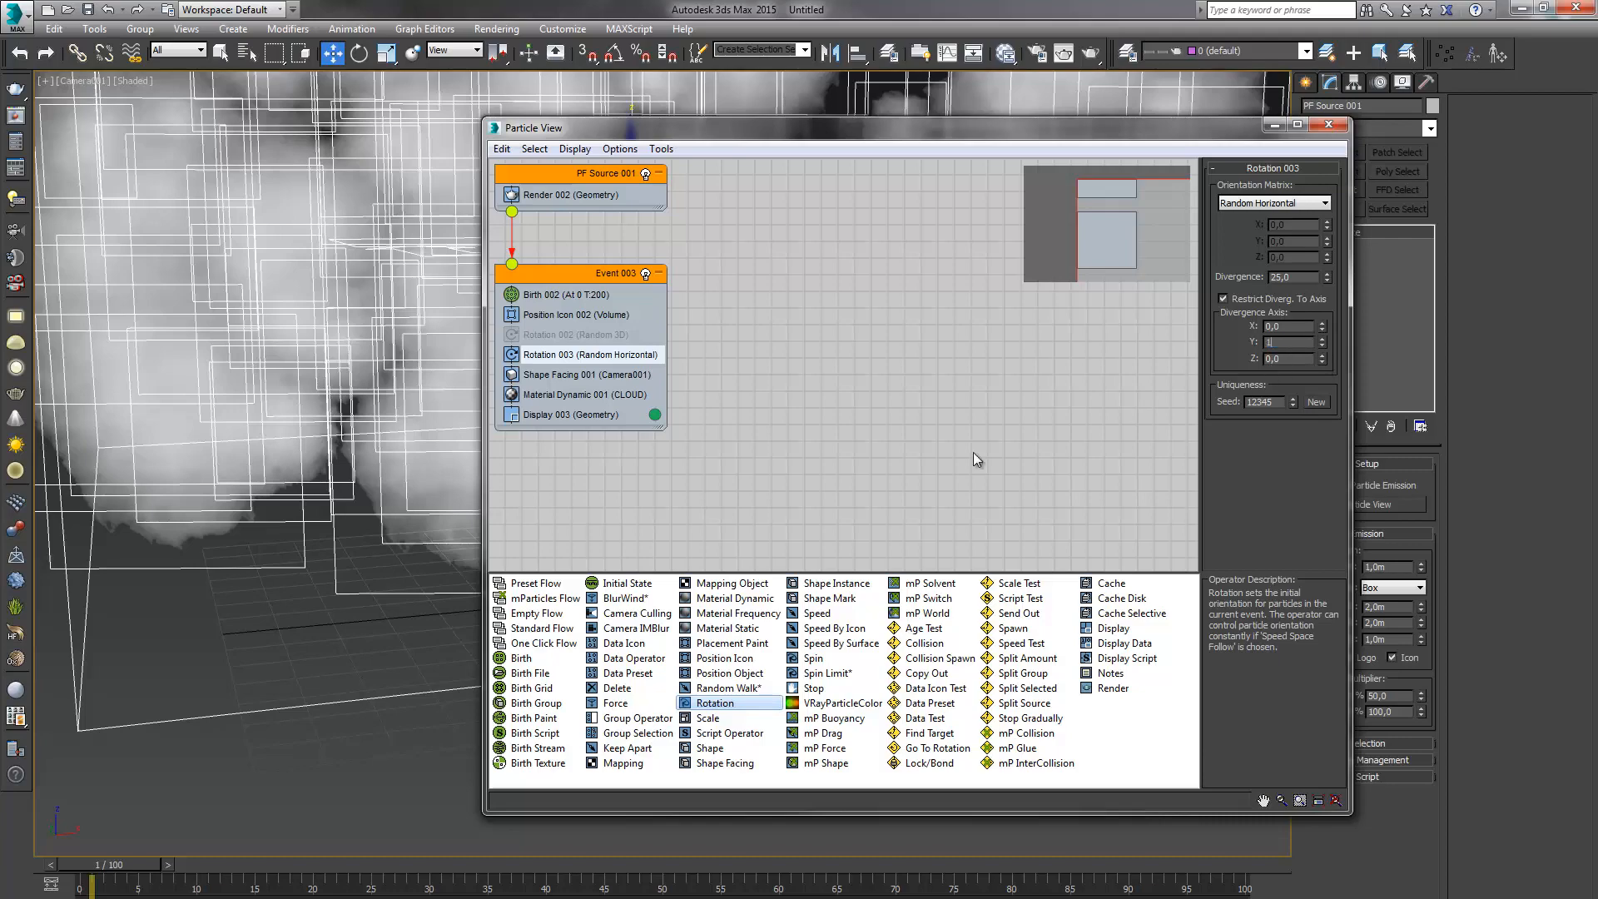
{"action": "left_click_drag", "start_coordinate": [92, 865], "coordinate": [311, 868]}
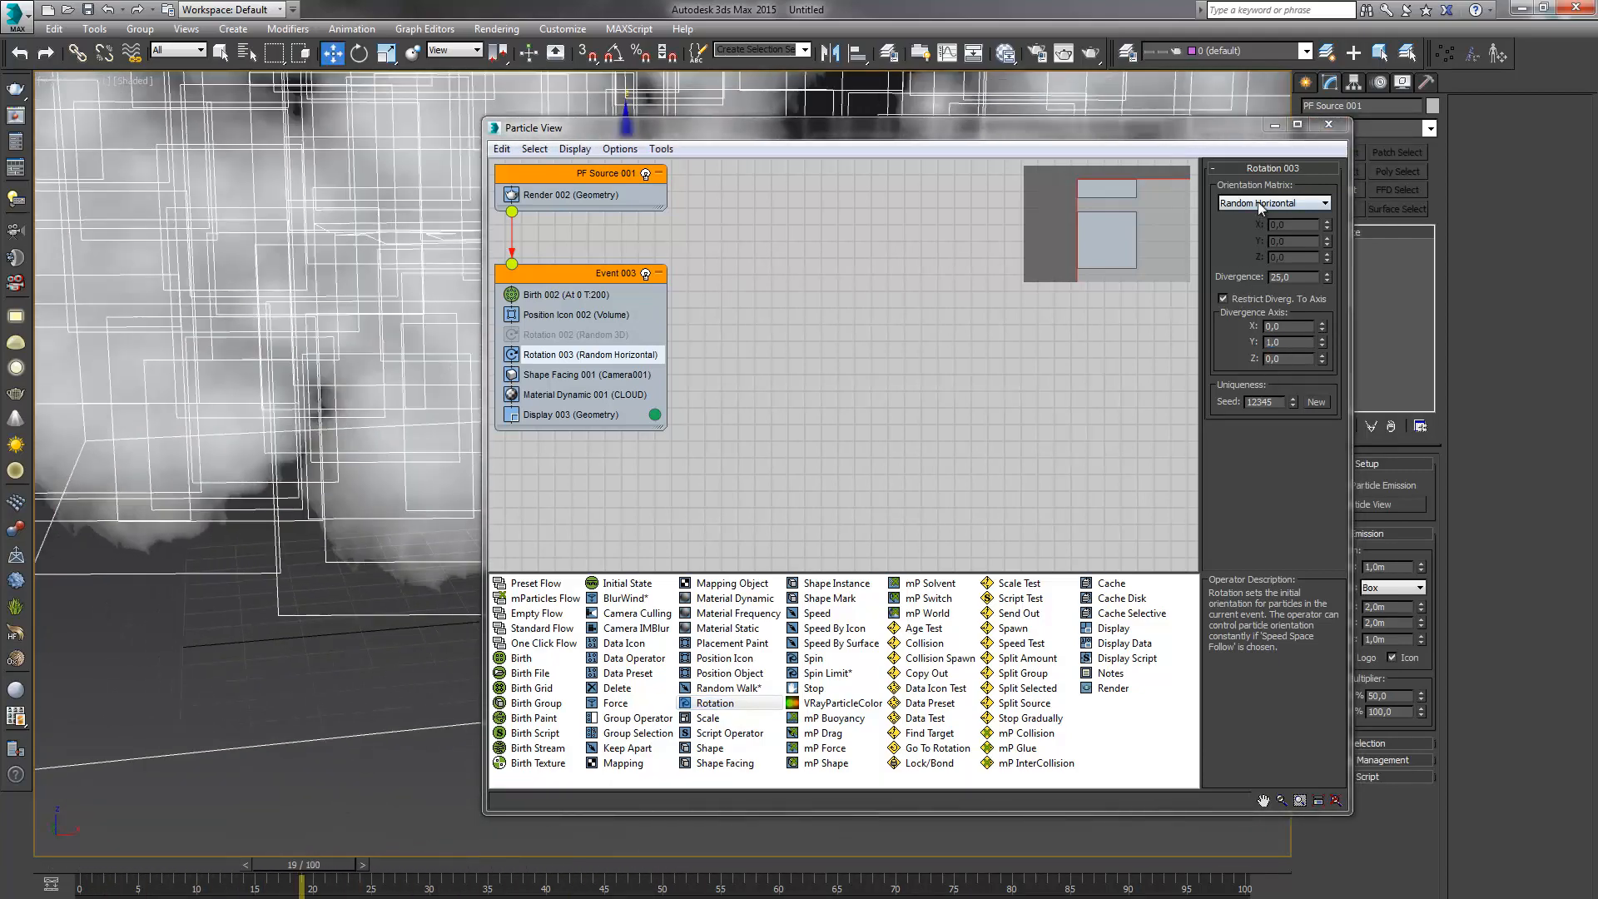
Switch the new Rotation operator to Random 3D and move it below Material Dynamic
{"action": "left_click", "coordinate": [1259, 203]}
{"action": "left_click", "coordinate": [1256, 215]}
{"action": "left_click_drag", "start_coordinate": [578, 355], "coordinate": [574, 407]}
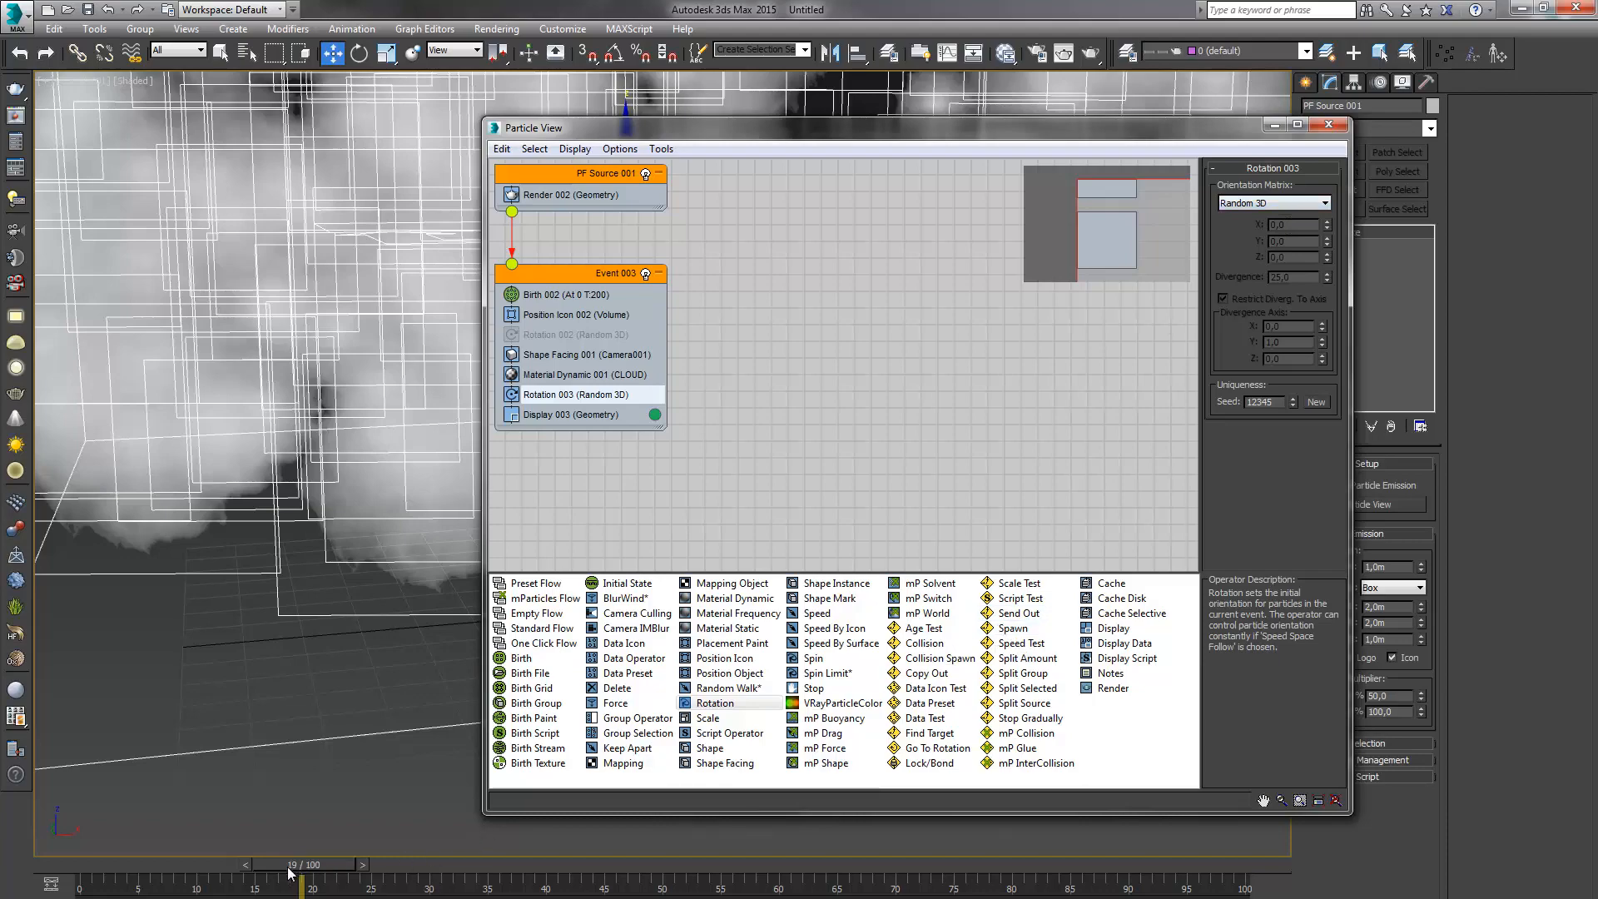
{"action": "left_click_drag", "start_coordinate": [349, 865], "coordinate": [252, 834]}
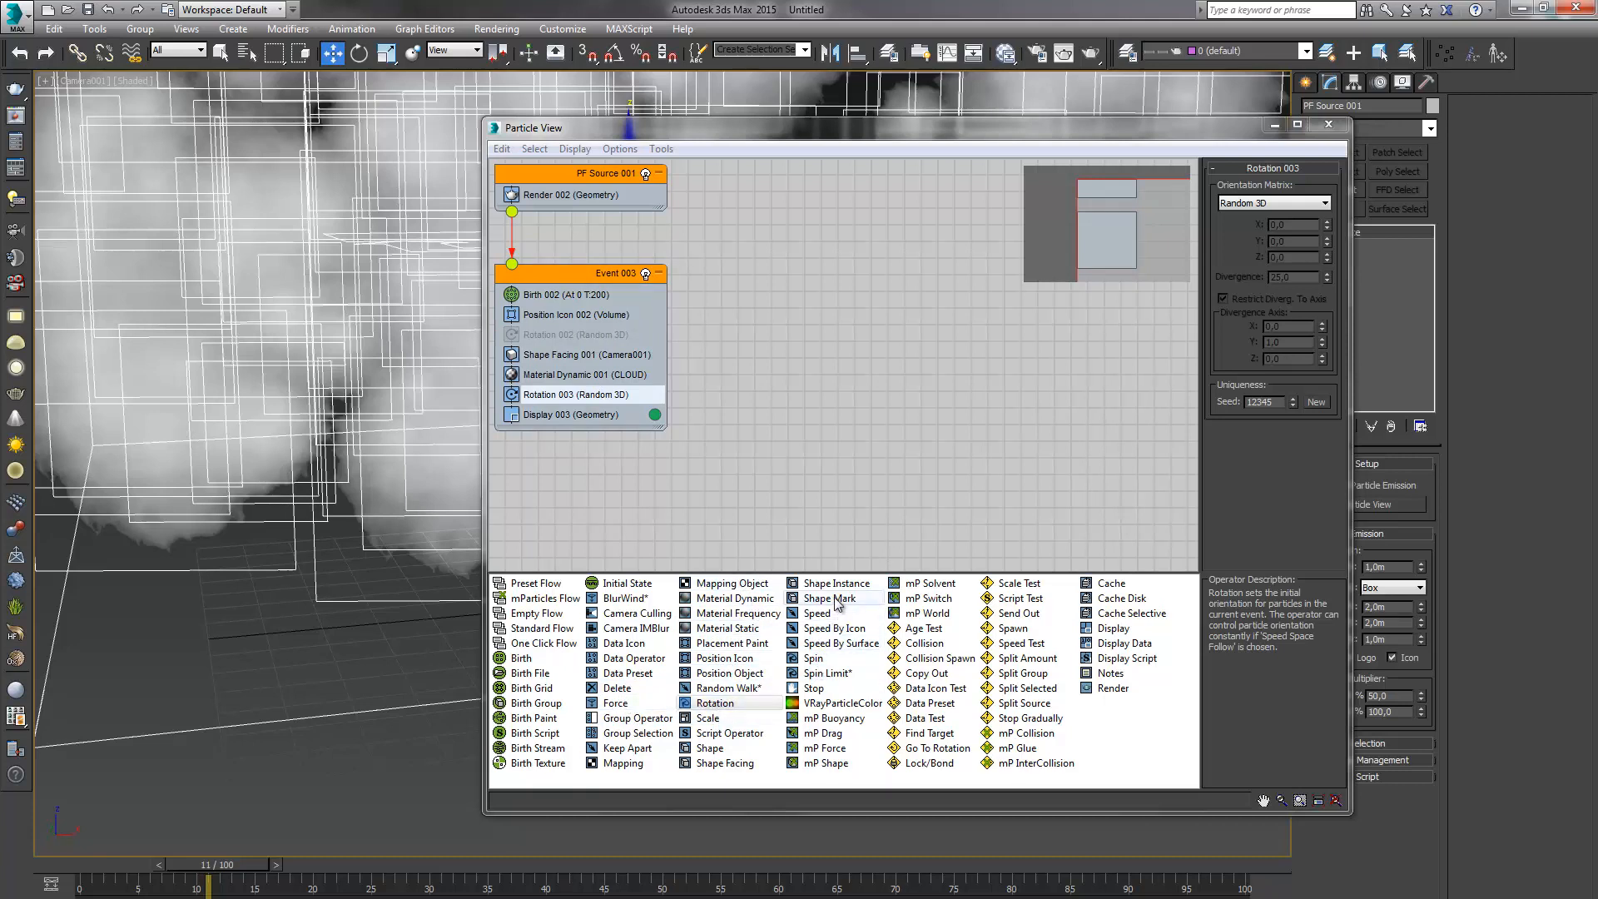
Add a Speed operator below Material Dynamic with speed 0.1 m, variation 0.1 m and Random 3D direction
{"action": "left_click_drag", "start_coordinate": [816, 614], "coordinate": [625, 395]}
{"action": "left_click", "coordinate": [583, 396]}
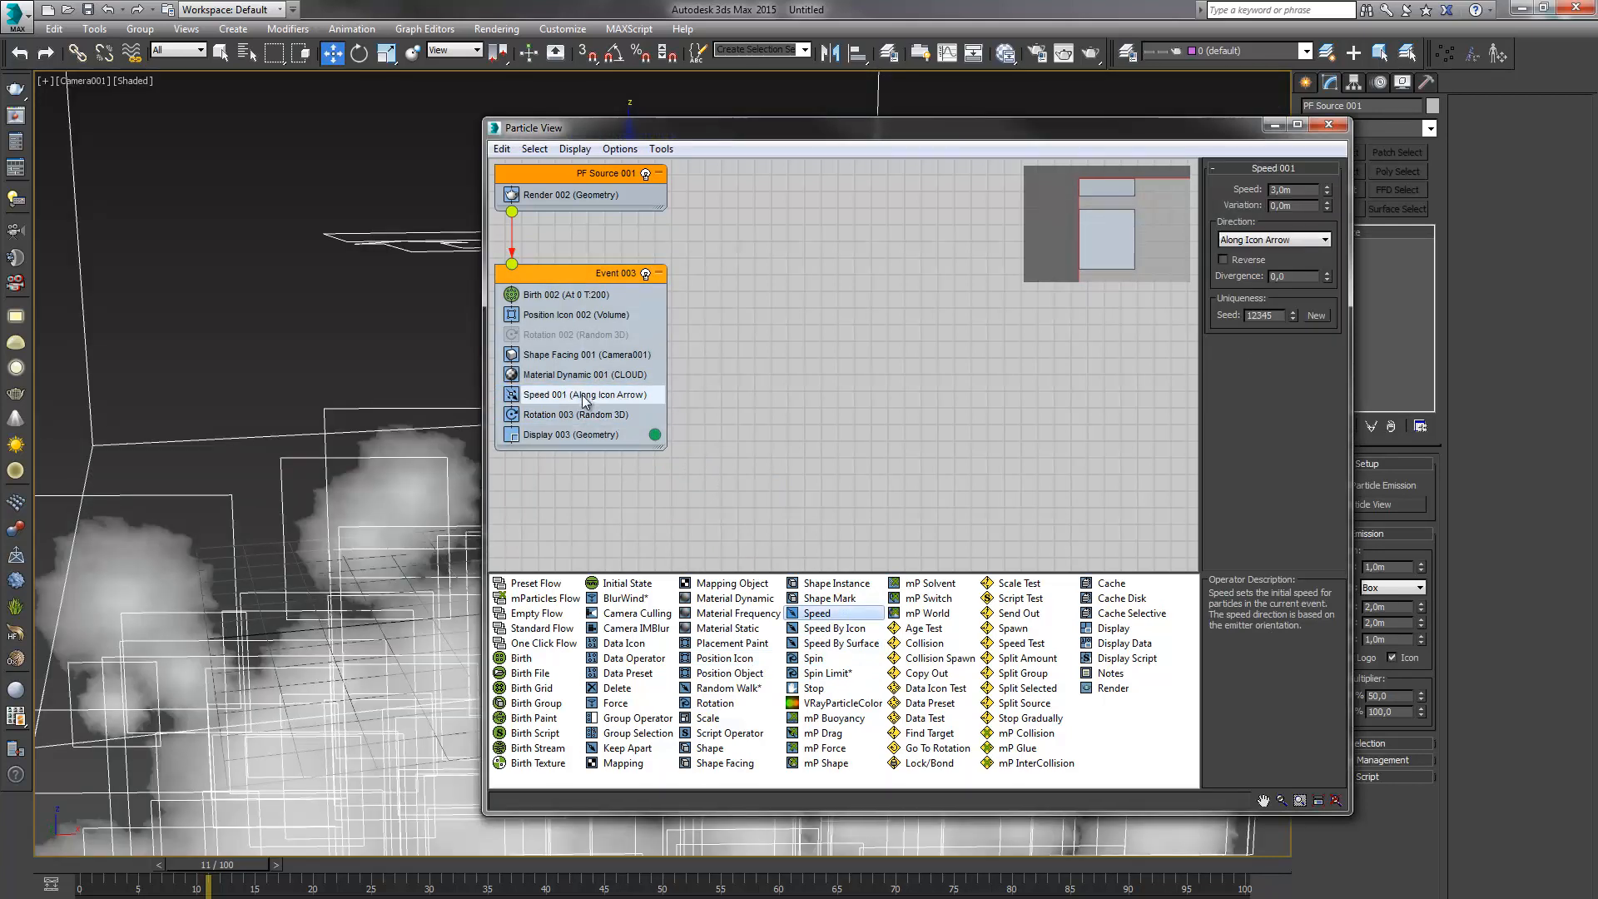
{"action": "right_click", "coordinate": [1328, 194]}
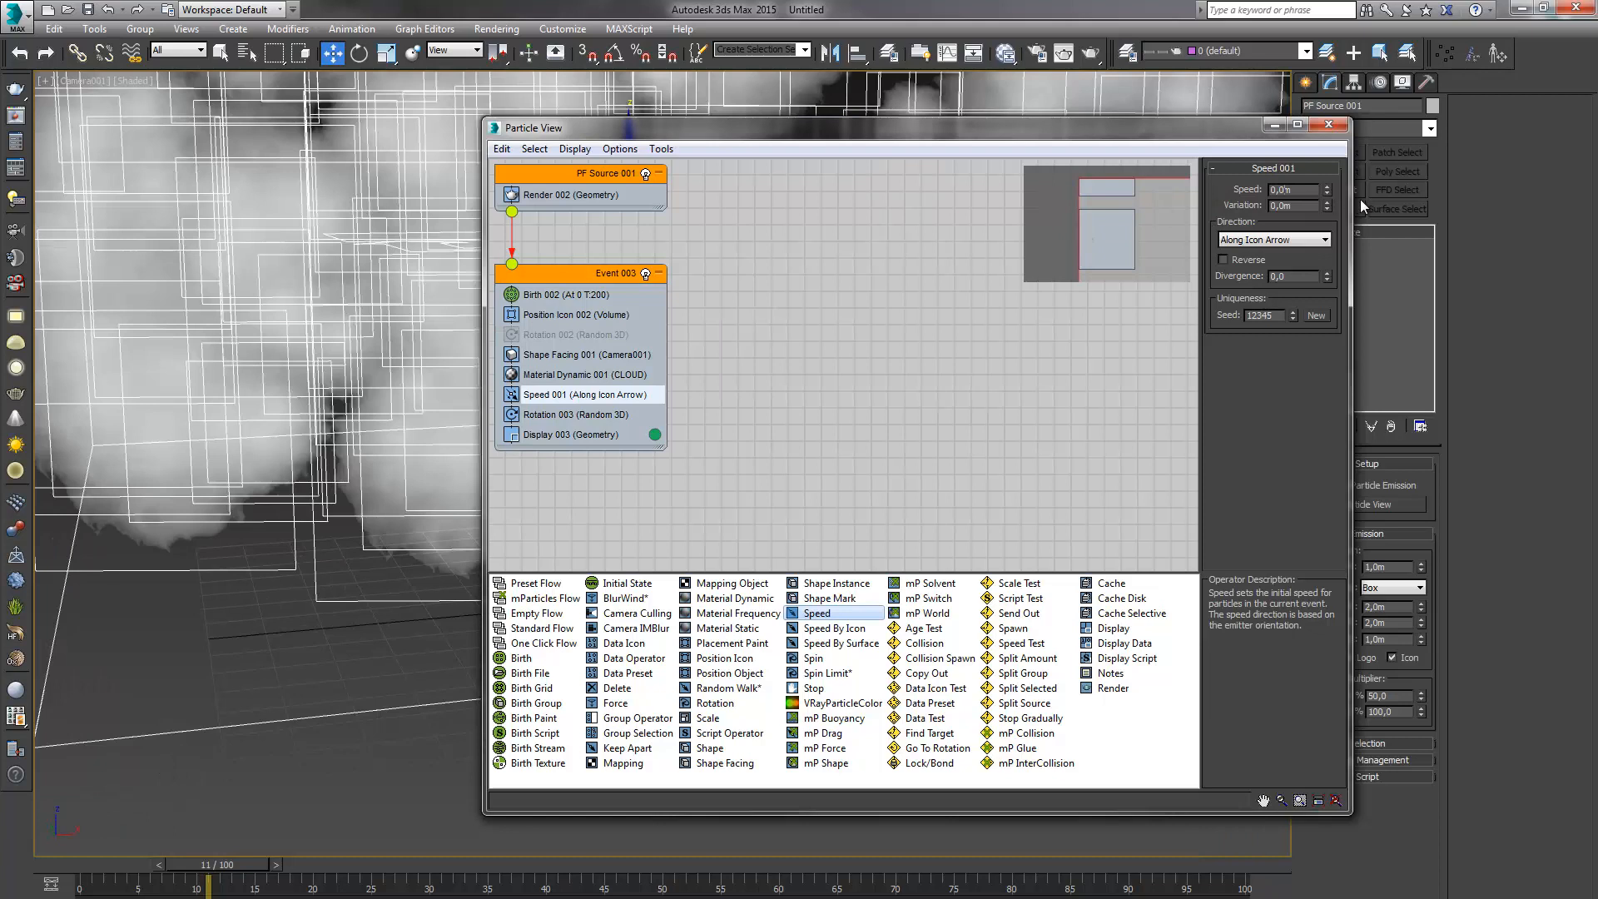
{"action": "key", "text": "BackSpace"}
{"action": "type", "text": "1"}
{"action": "key", "text": "Return"}
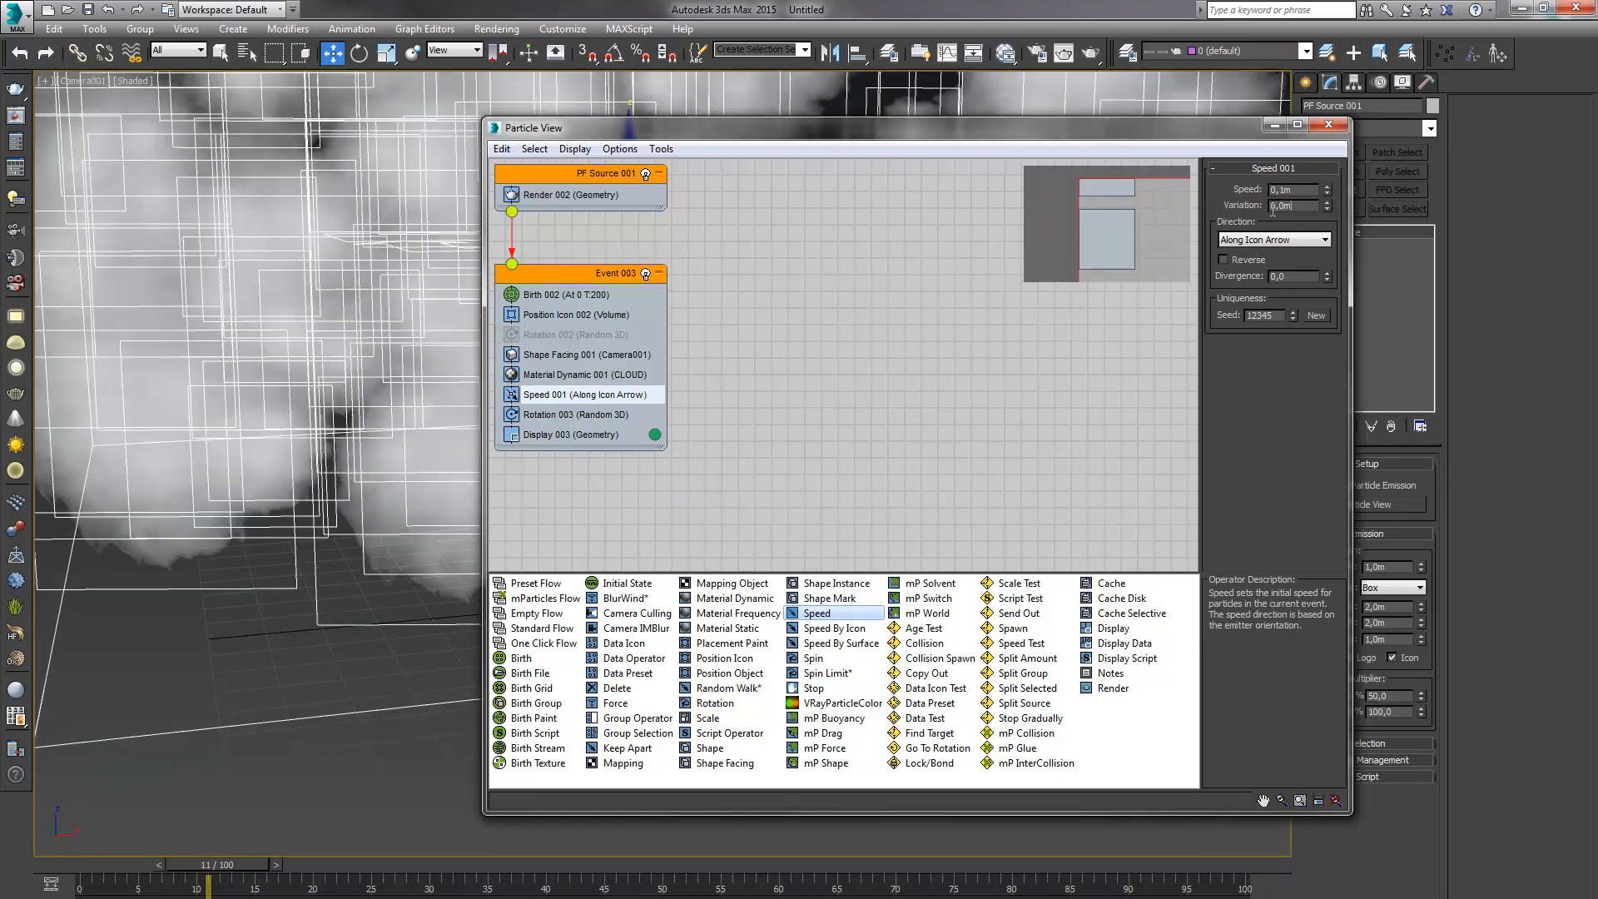
{"action": "type", "text": "0,1"}
{"action": "key", "text": "Return"}
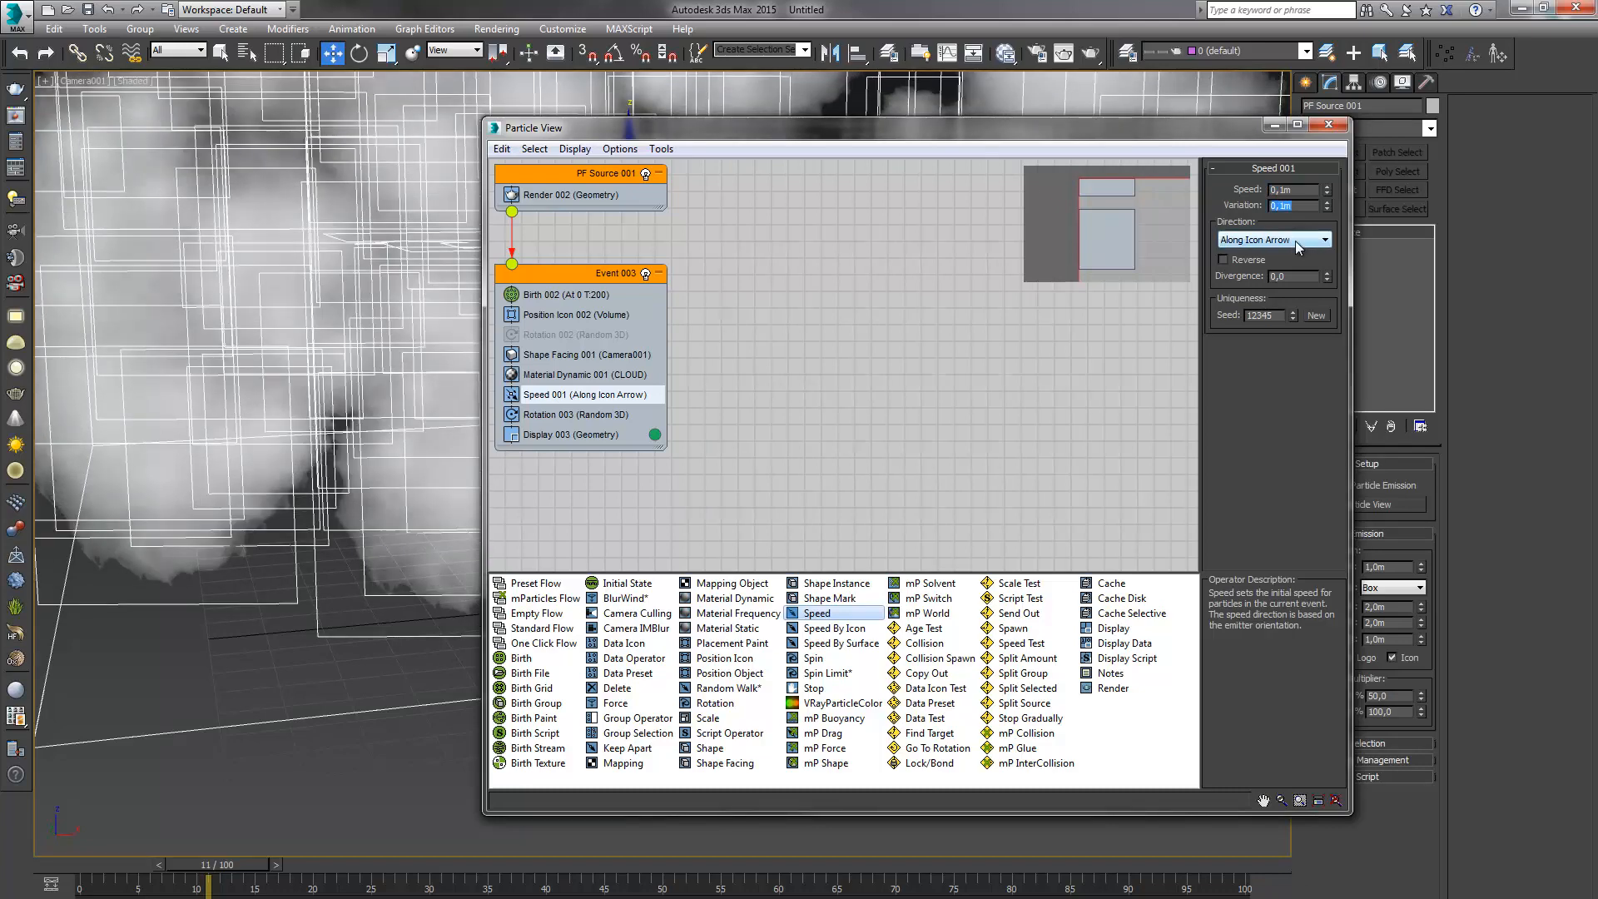
{"action": "left_click", "coordinate": [1286, 240]}
{"action": "left_click", "coordinate": [1274, 287]}
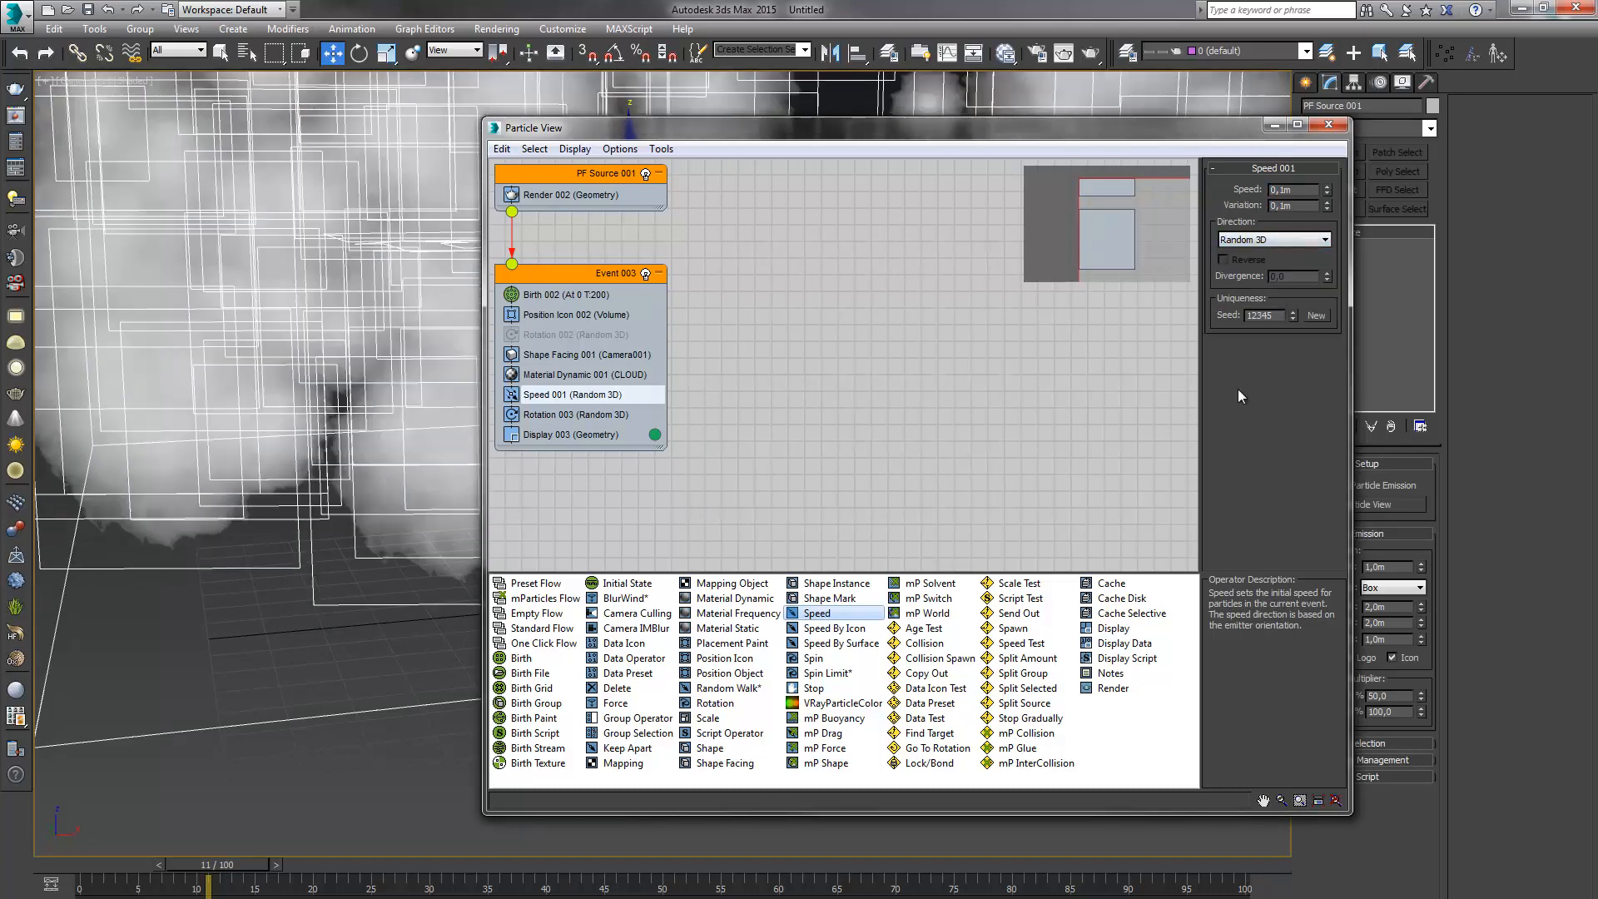
Move Particle View aside and scrub the timeline back to frame 22 to examine the particle motion
{"action": "left_click_drag", "start_coordinate": [142, 865], "coordinate": [996, 861]}
{"action": "left_click_drag", "start_coordinate": [936, 140], "coordinate": [1596, 212]}
{"action": "left_click_drag", "start_coordinate": [975, 862], "coordinate": [337, 890]}
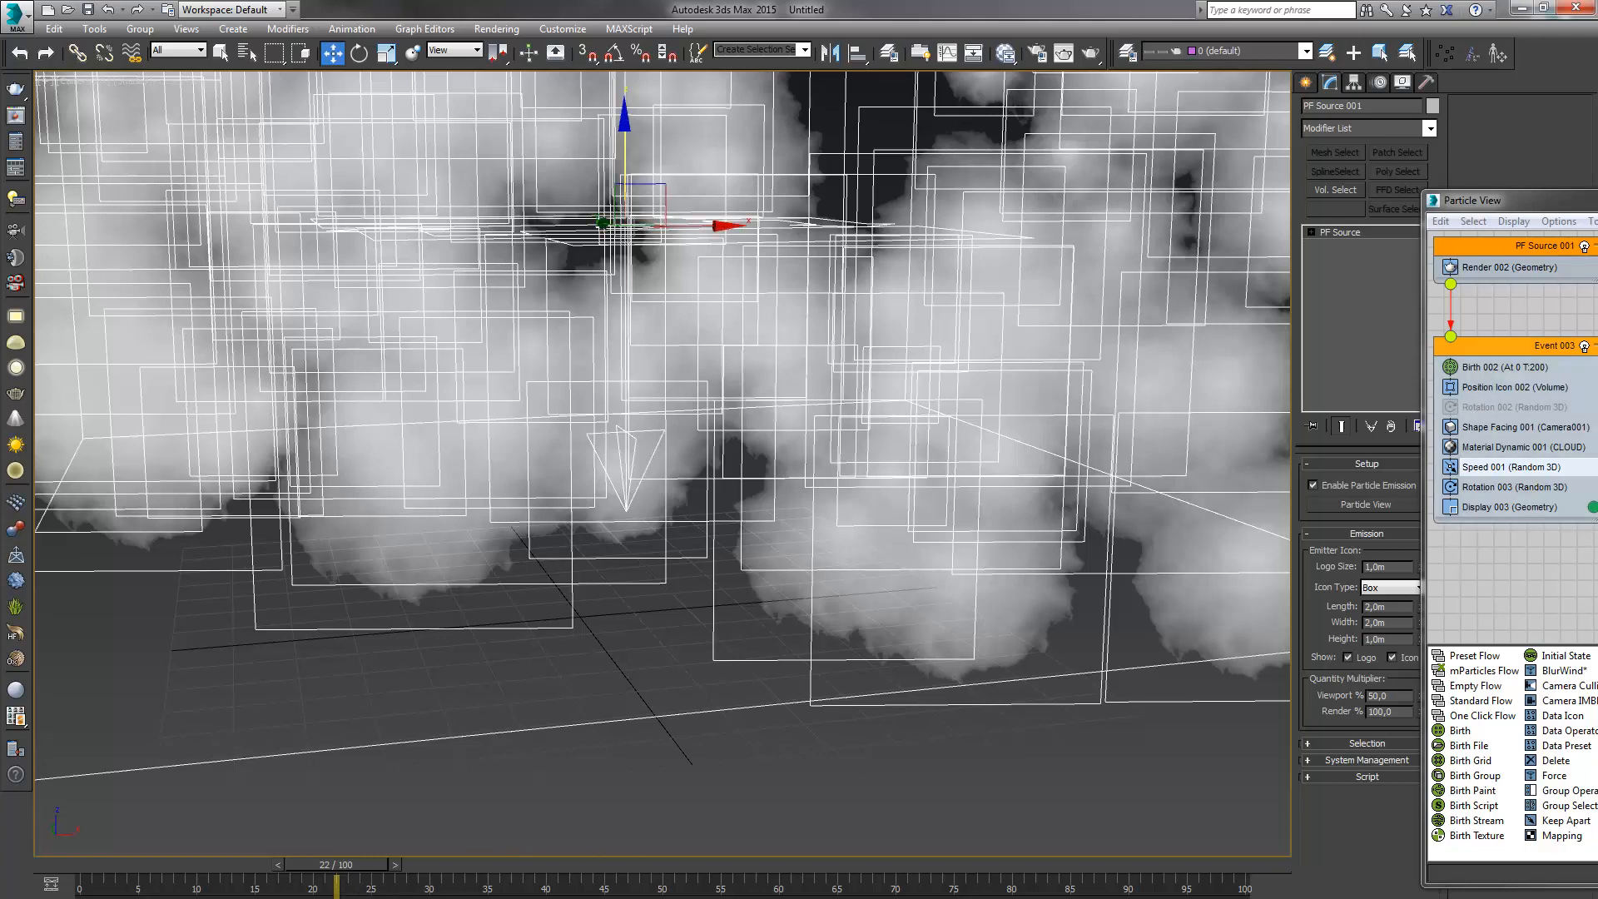
Turn off Display Selected With Edged Faces in the camera viewport and return the timeline to frame 0
{"action": "left_click", "coordinate": [125, 81]}
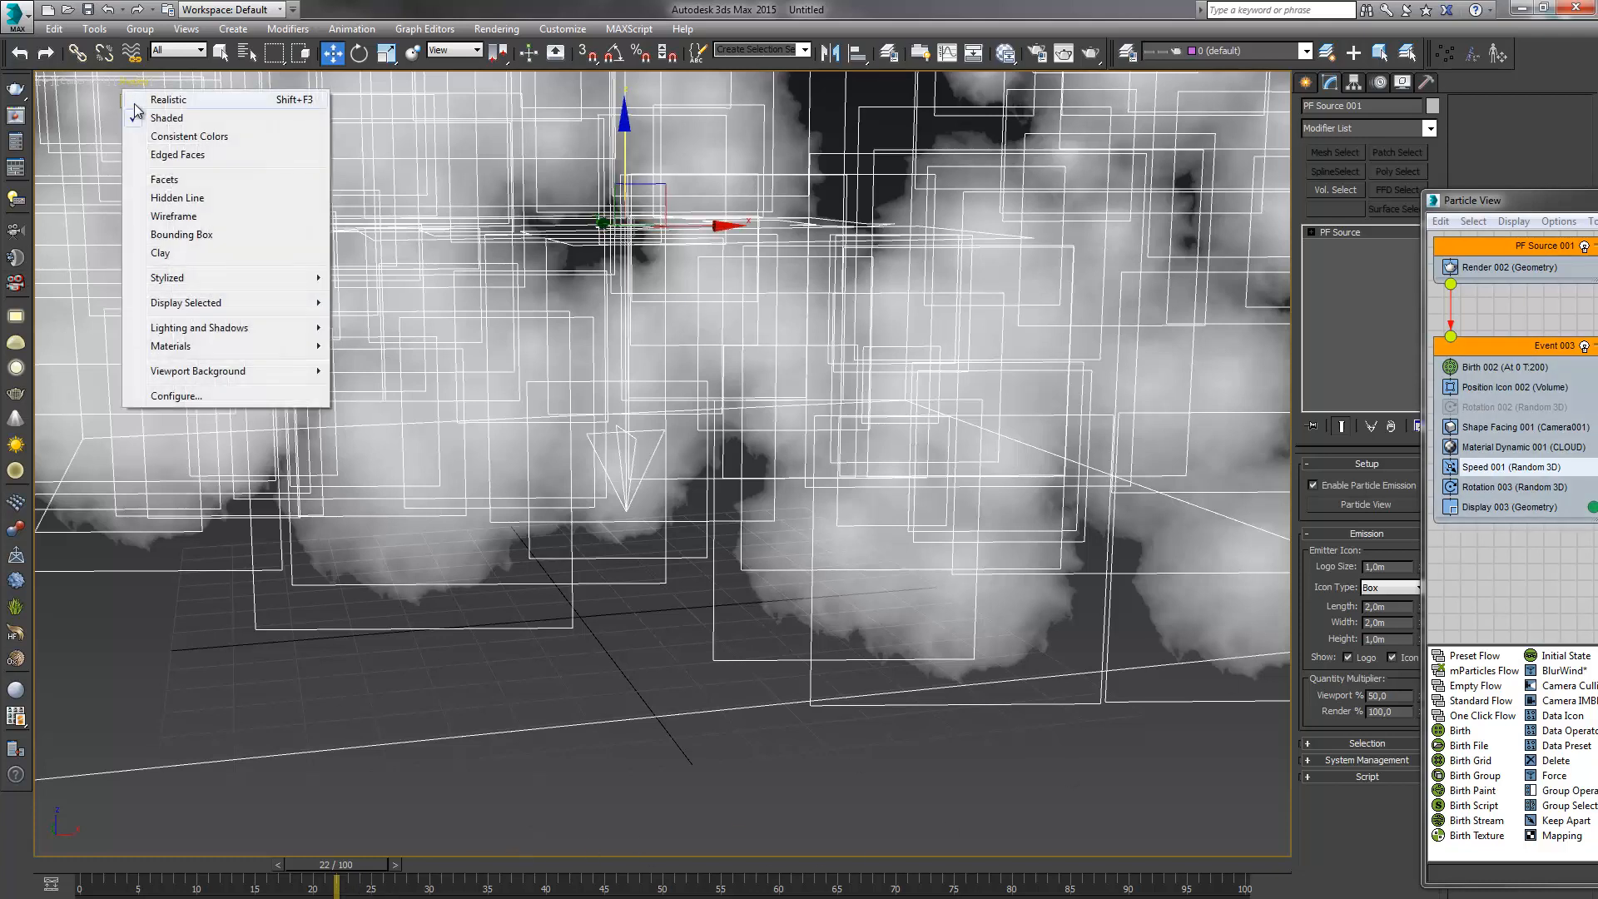
{"action": "mouse_move", "coordinate": [190, 305]}
{"action": "left_click", "coordinate": [408, 303]}
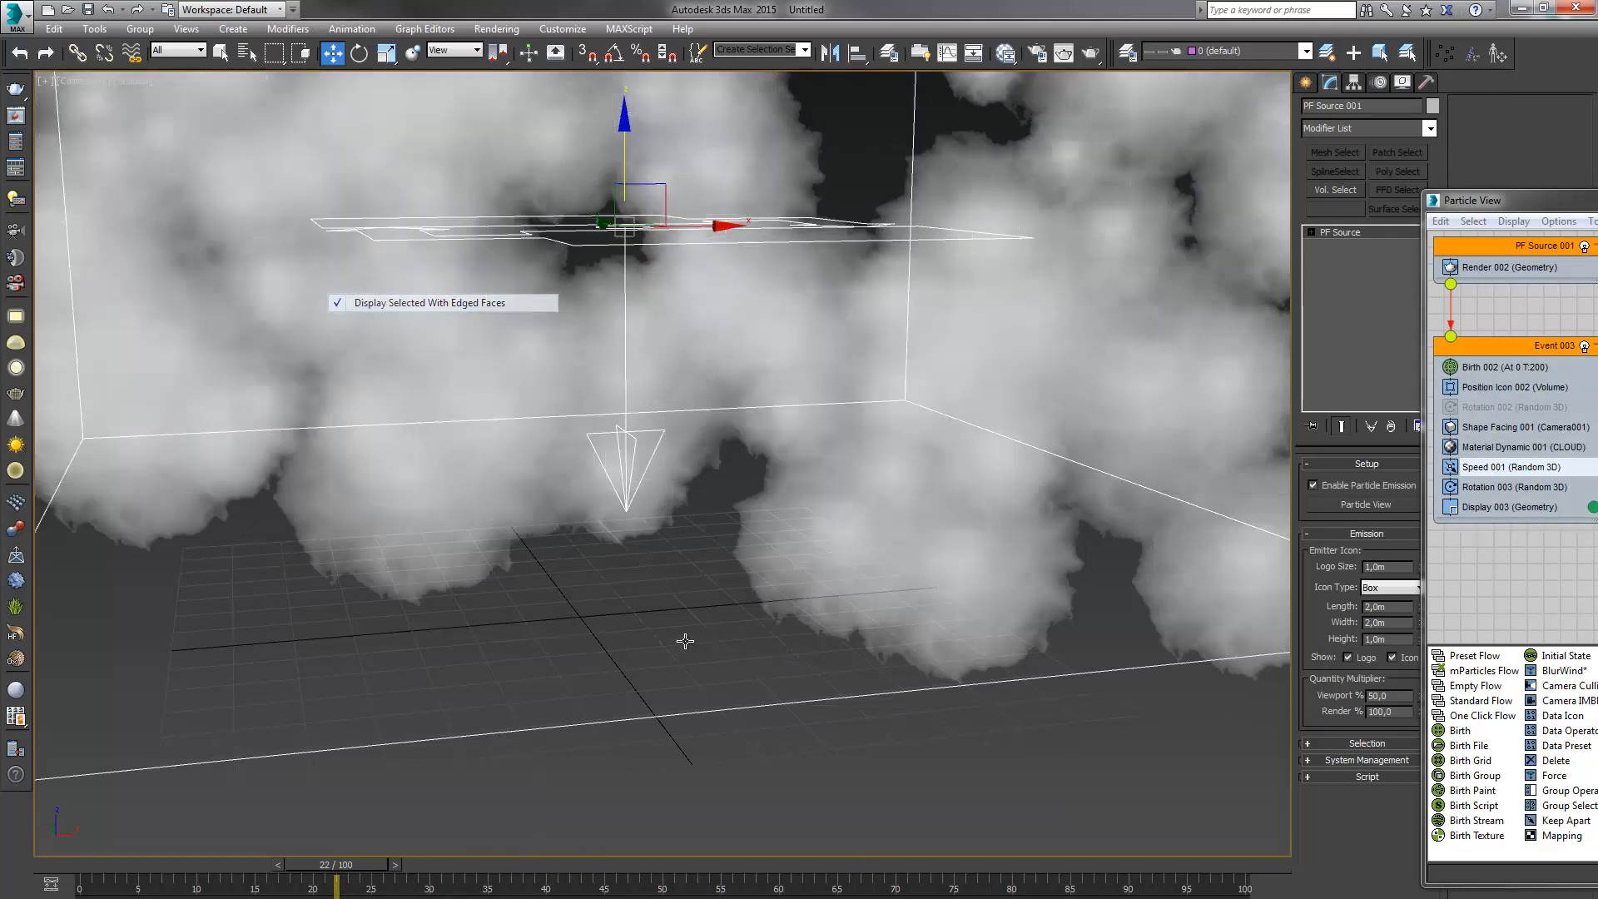
{"action": "left_click_drag", "start_coordinate": [362, 868], "coordinate": [104, 868]}
{"action": "key", "text": "w"}
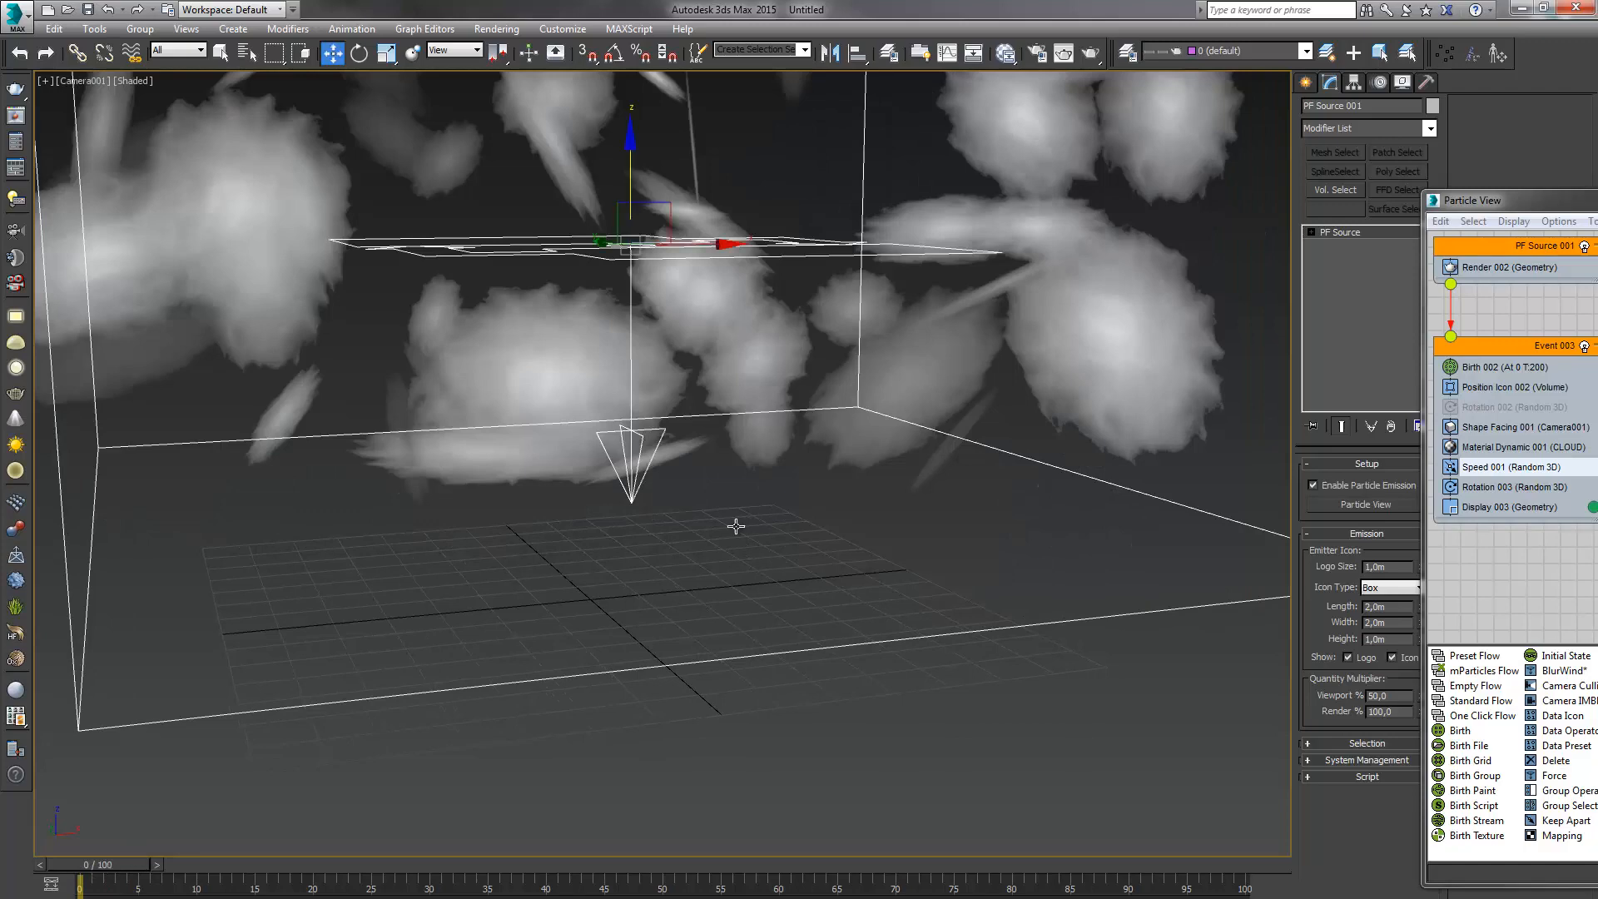
Bring Particle View back, set the Birth operator's Emit Start and Emit Stop to -1, and scrub to frame 8
{"action": "left_click_drag", "start_coordinate": [1540, 201], "coordinate": [598, 113]}
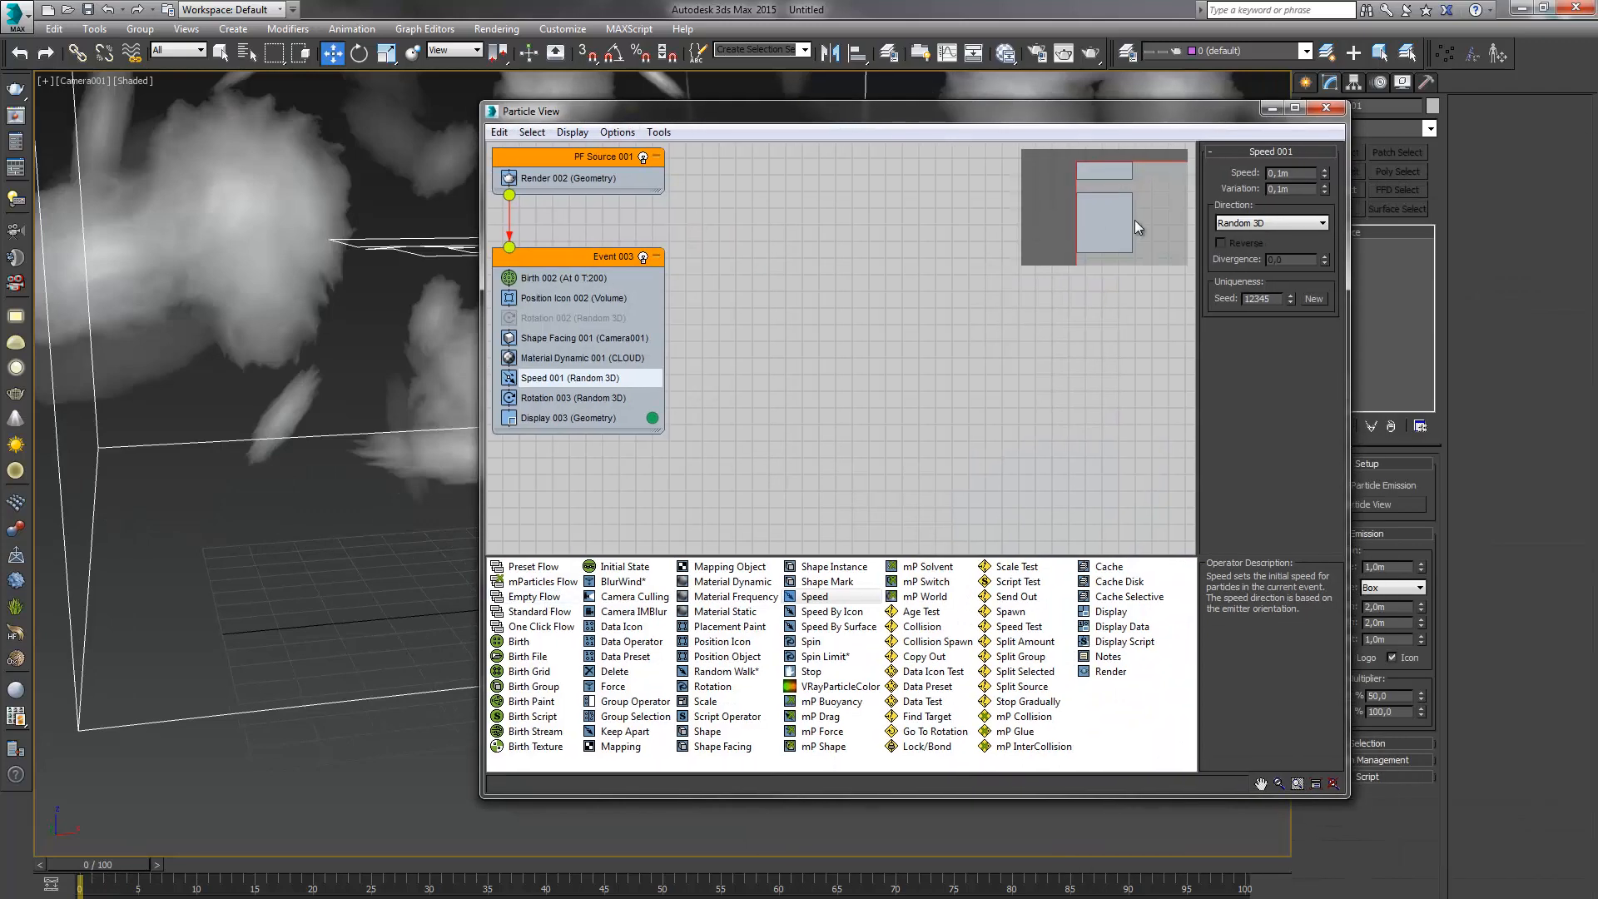
{"action": "left_click", "coordinate": [555, 284]}
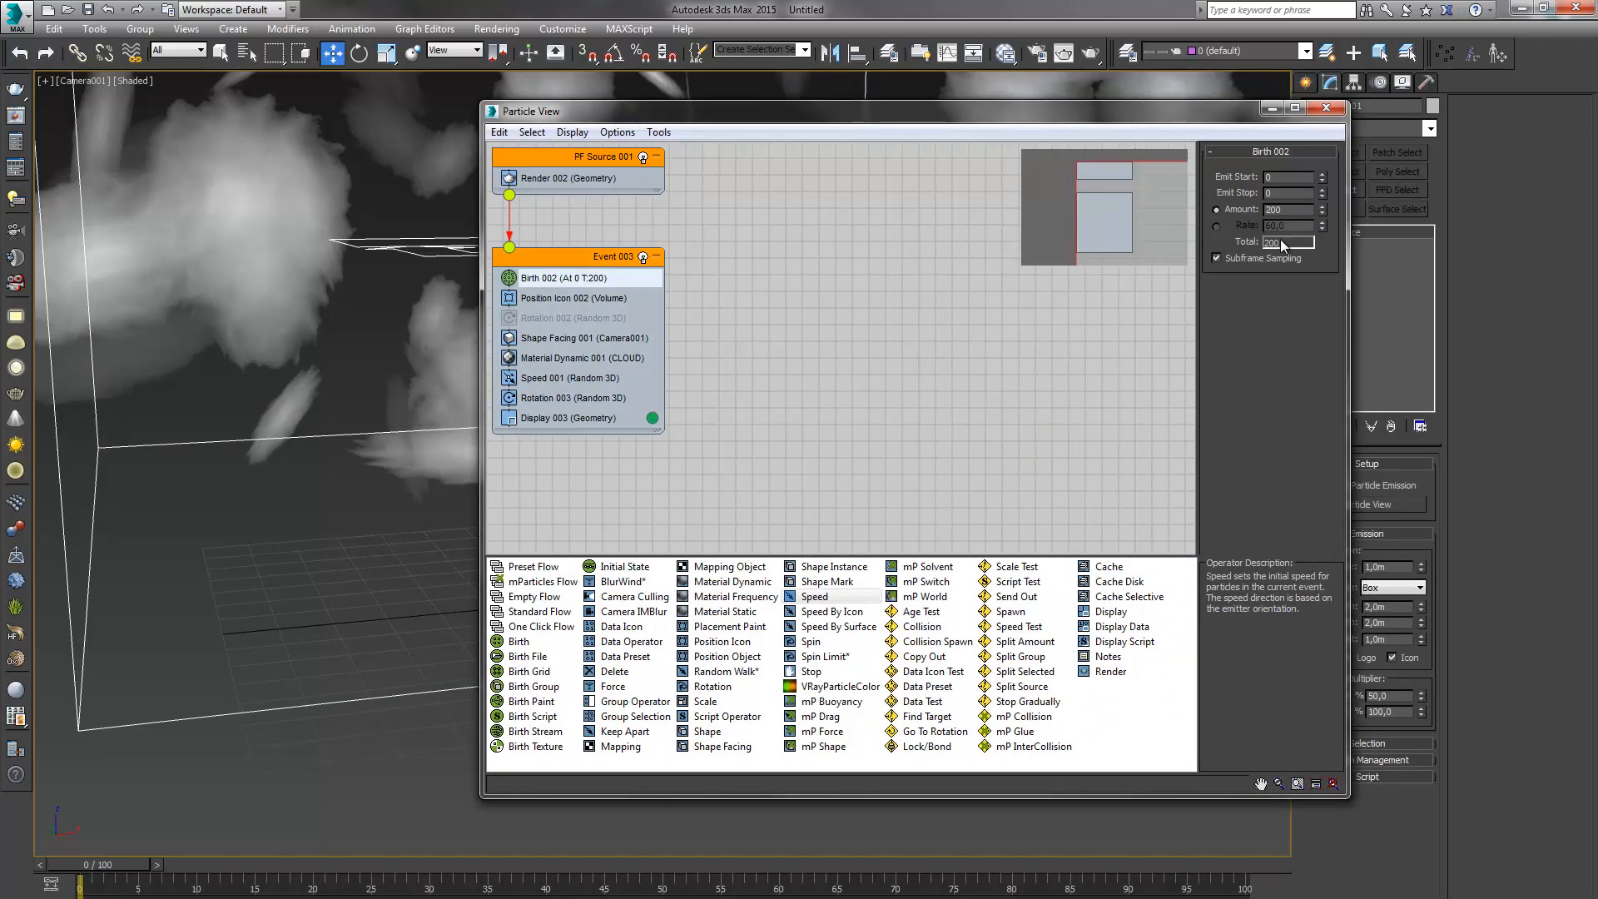
{"action": "left_click", "coordinate": [1323, 181]}
{"action": "left_click", "coordinate": [1325, 195]}
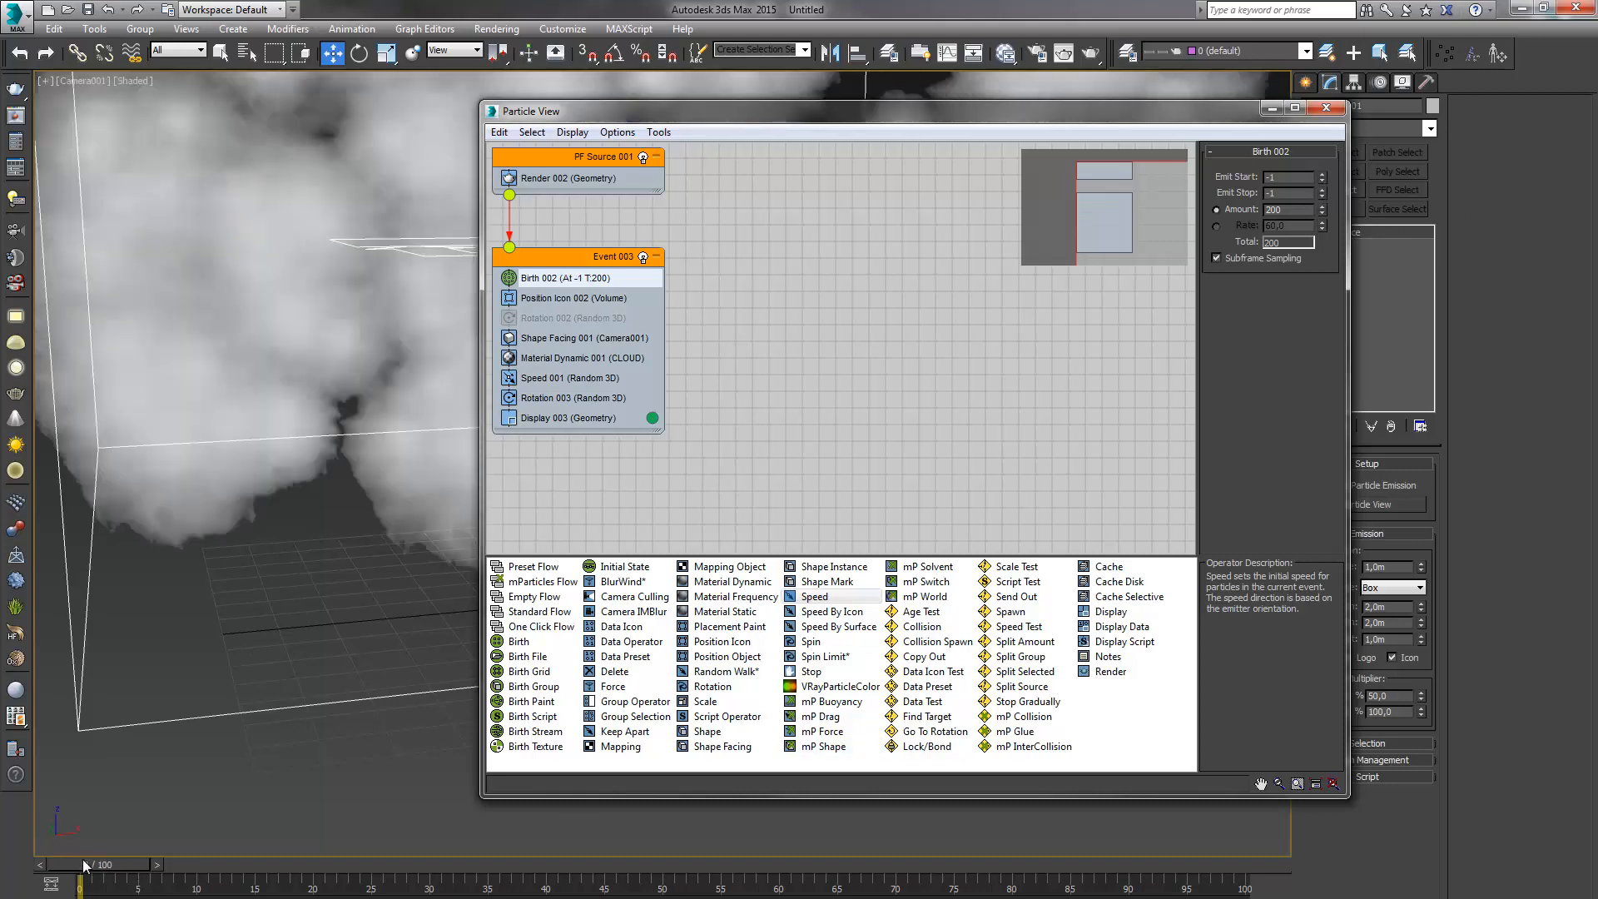
{"action": "left_click_drag", "start_coordinate": [84, 865], "coordinate": [149, 865]}
{"action": "key", "text": "w"}
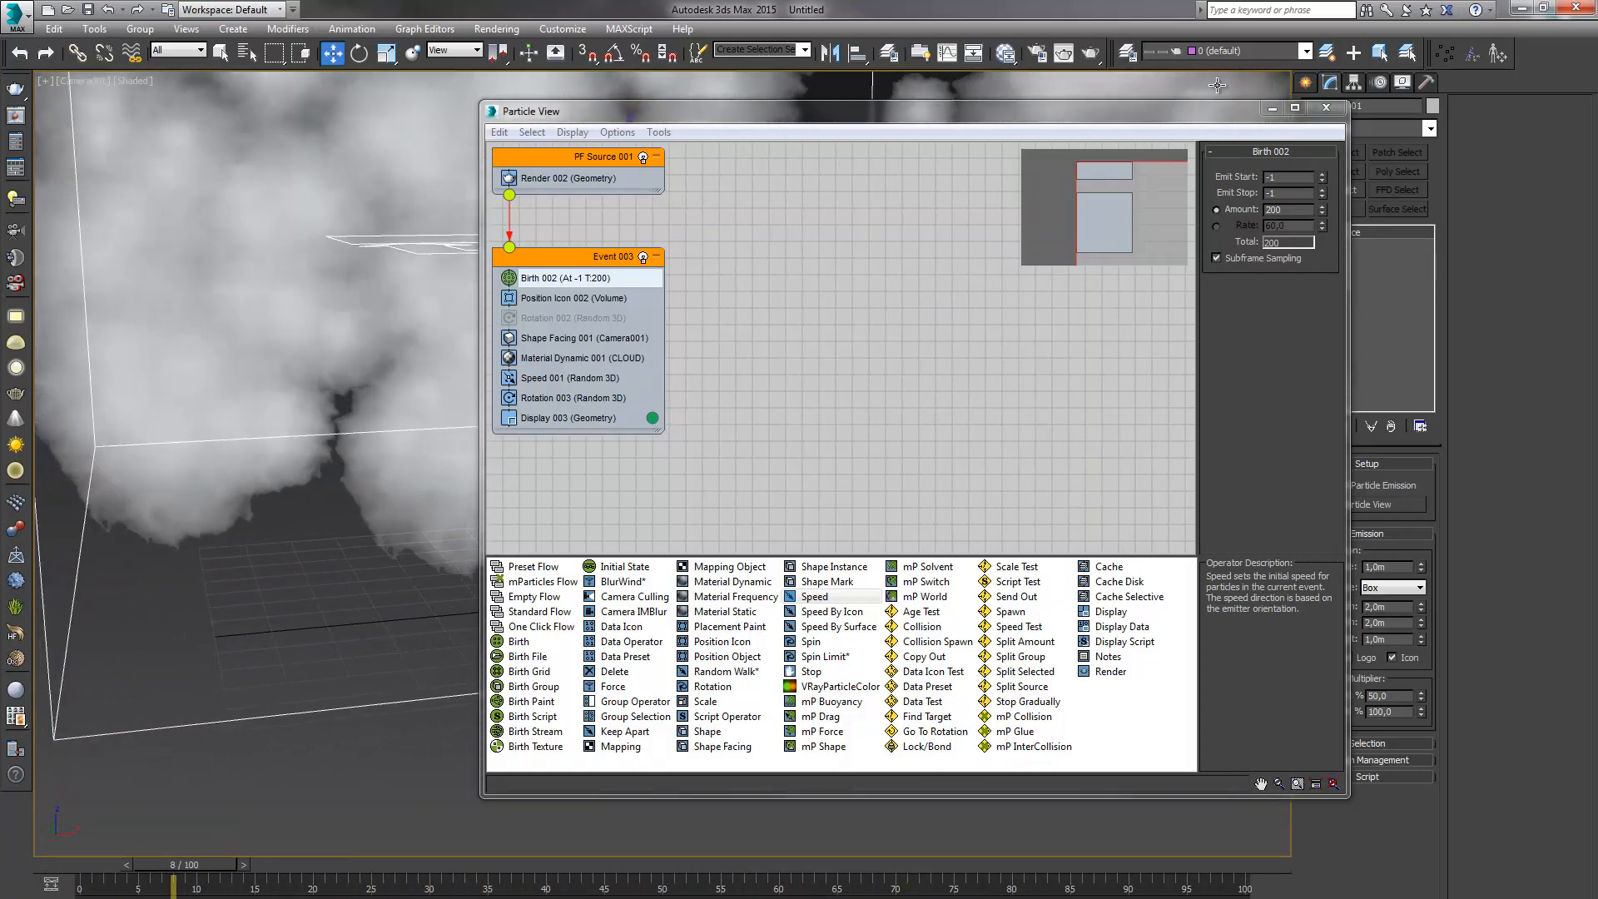
Set the active Rotation operator's orientation matrix to Random Horizontal
{"action": "left_click", "coordinate": [572, 399]}
{"action": "left_click", "coordinate": [1275, 188]}
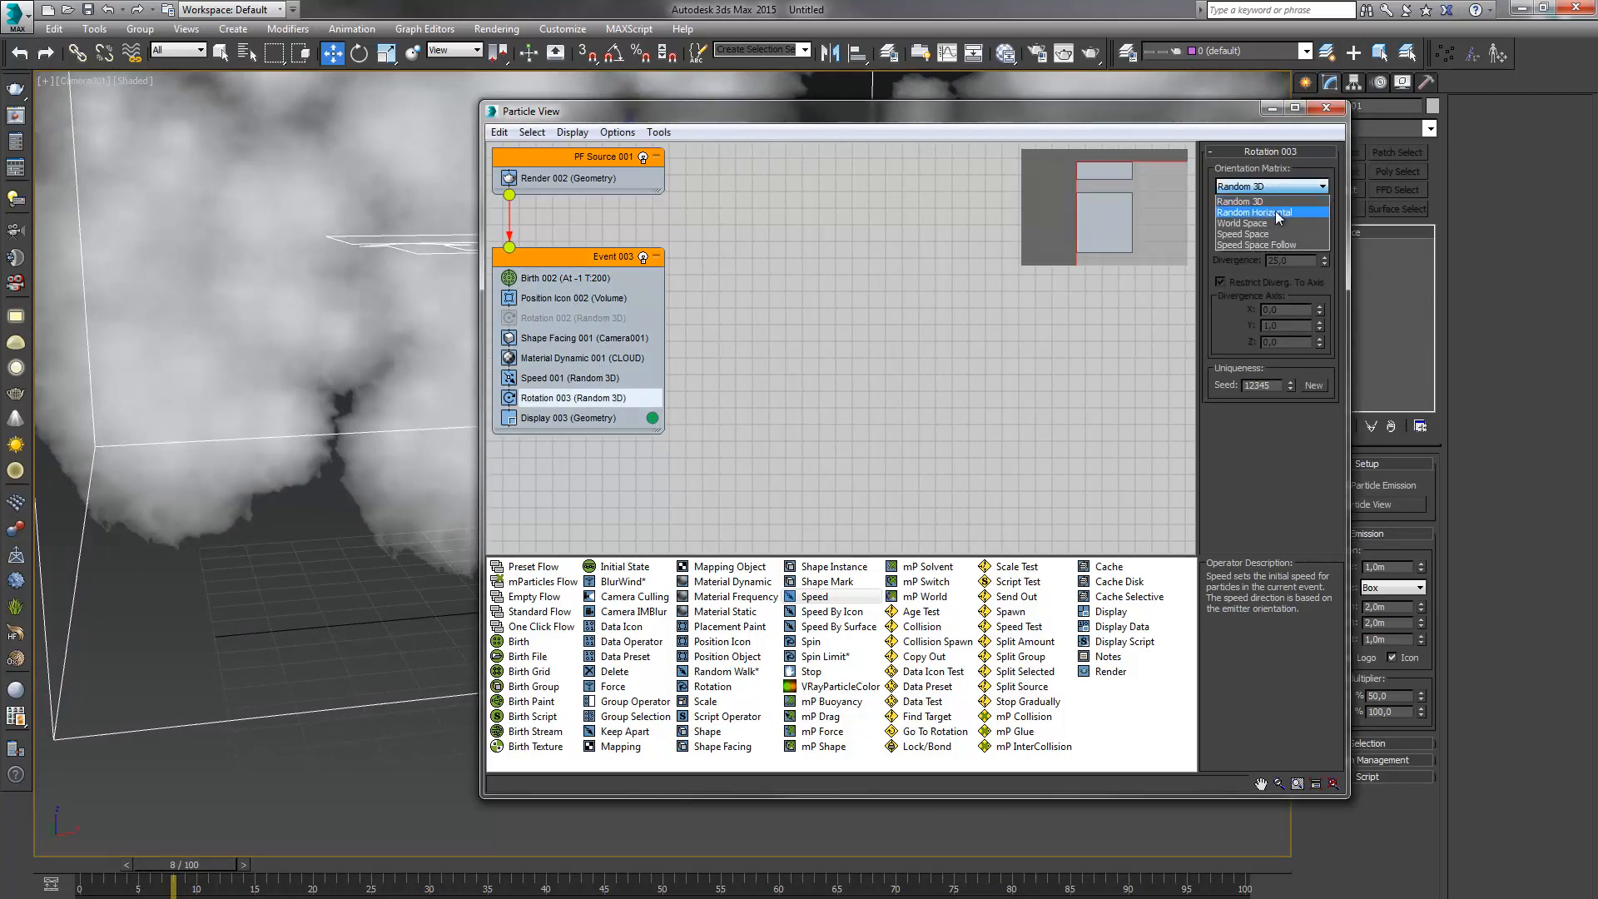
{"action": "left_click", "coordinate": [1272, 213]}
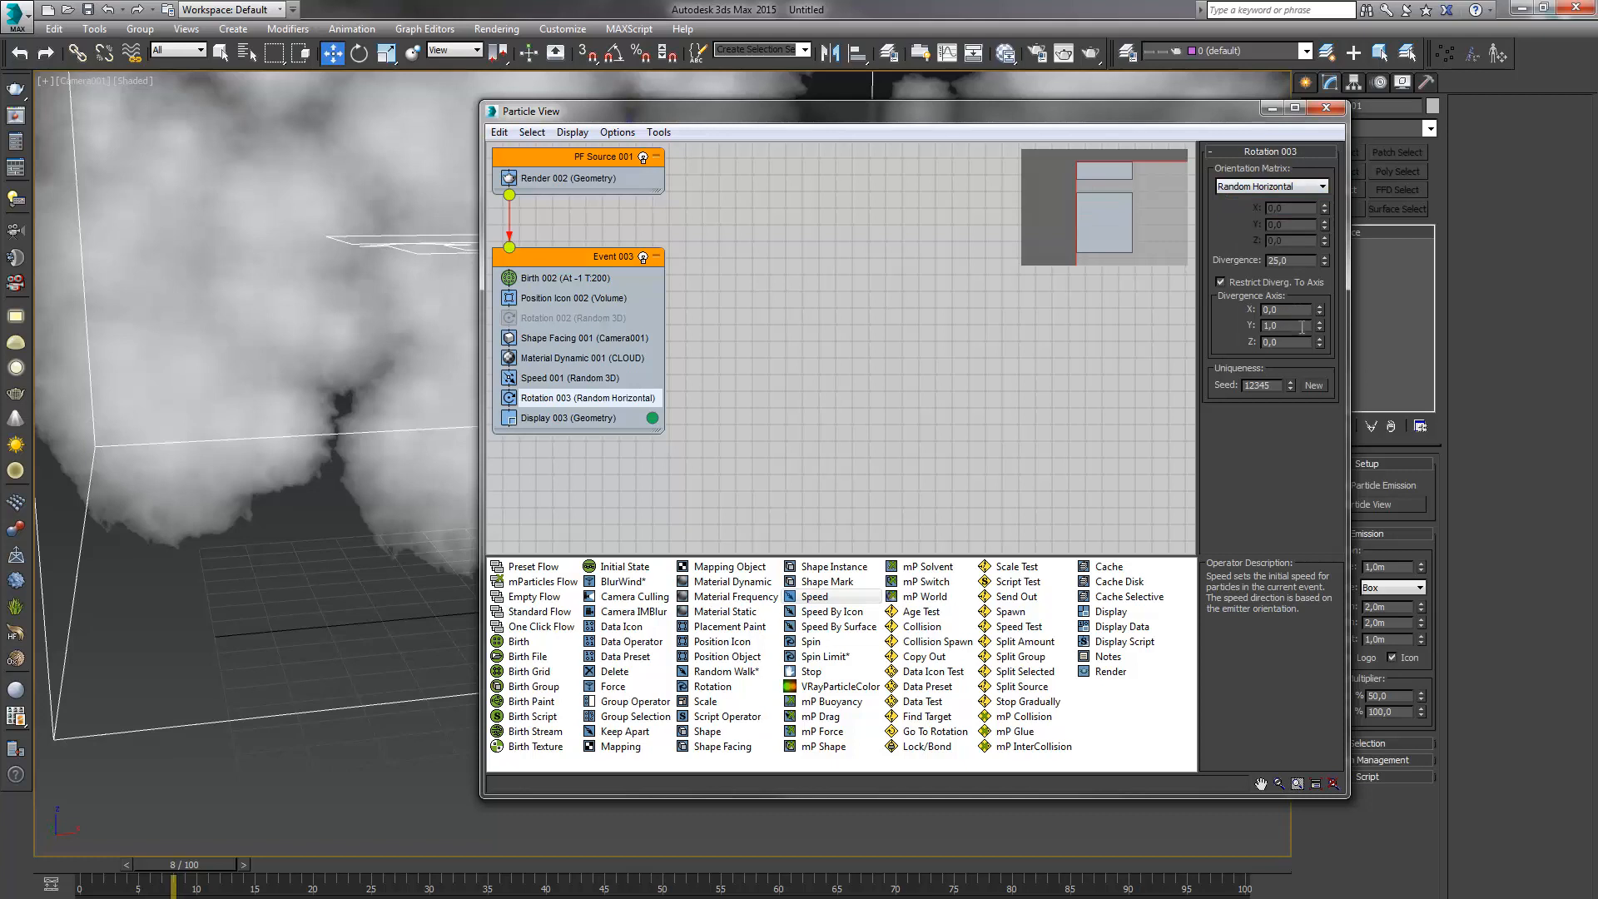
Turn off Restrict Diverg. To Axis on the active Rotation operator, set its divergence to 10, and scrub the timeline to frame 78
{"action": "left_click", "coordinate": [1261, 286]}
{"action": "left_click_drag", "start_coordinate": [1301, 261], "coordinate": [1203, 250]}
{"action": "type", "text": "10"}
{"action": "key", "text": "Return"}
{"action": "left_click_drag", "start_coordinate": [100, 864], "coordinate": [989, 876]}
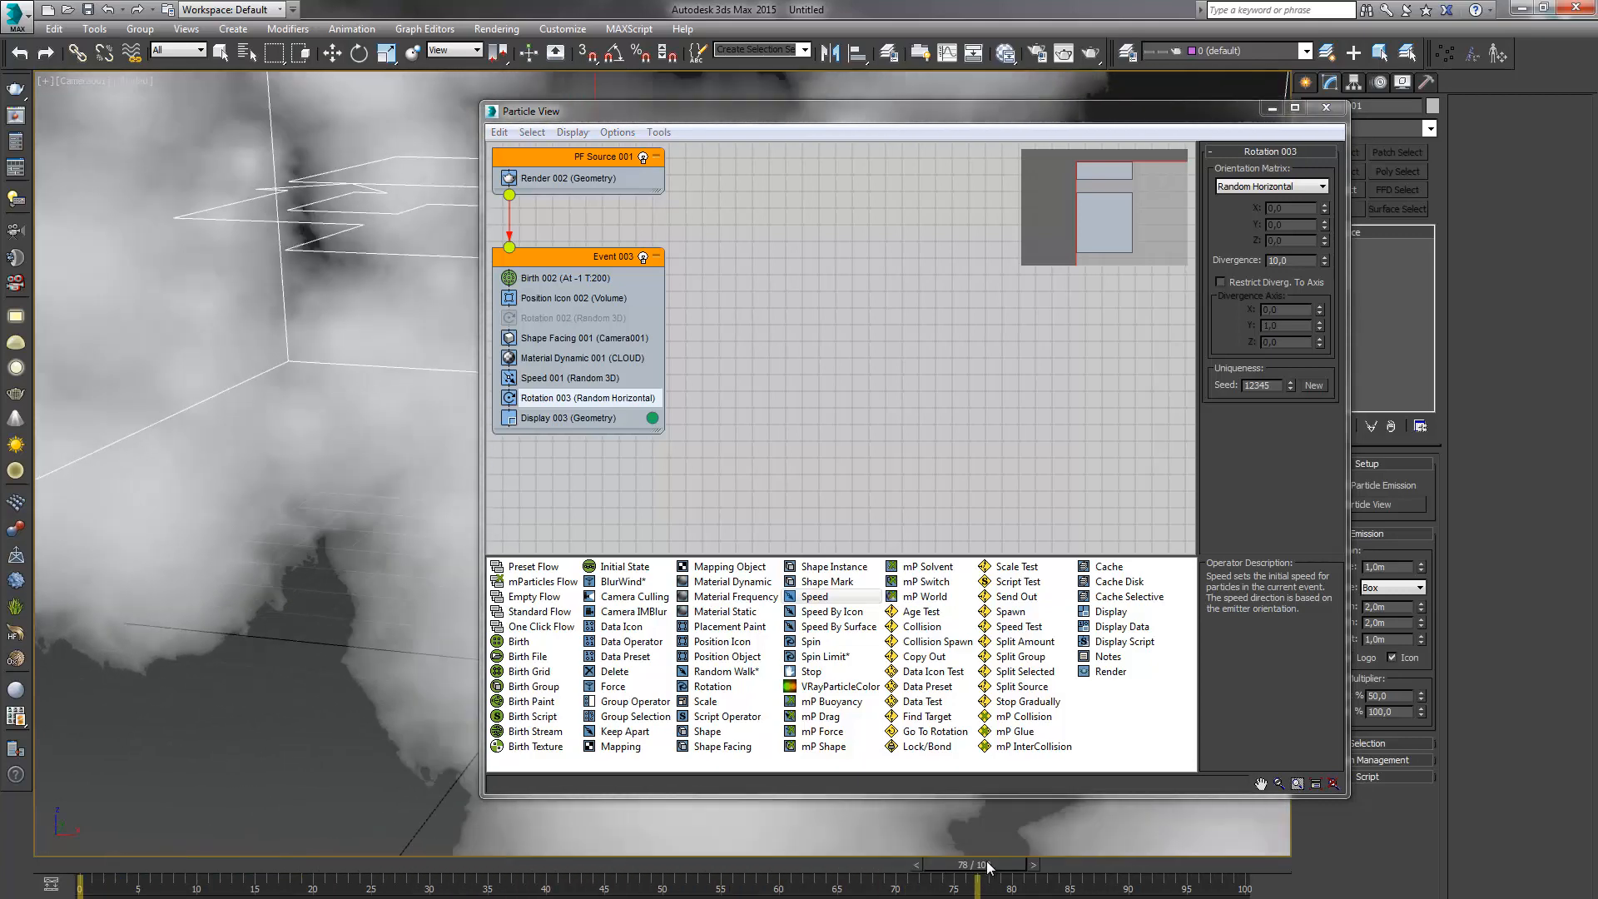
{"action": "key", "text": "w"}
Replace Particle View with the Slate Material Editor and, with Auto Key on at frame 100, set the opaque map's noise phase to 1.0
{"action": "left_click", "coordinate": [1340, 109]}
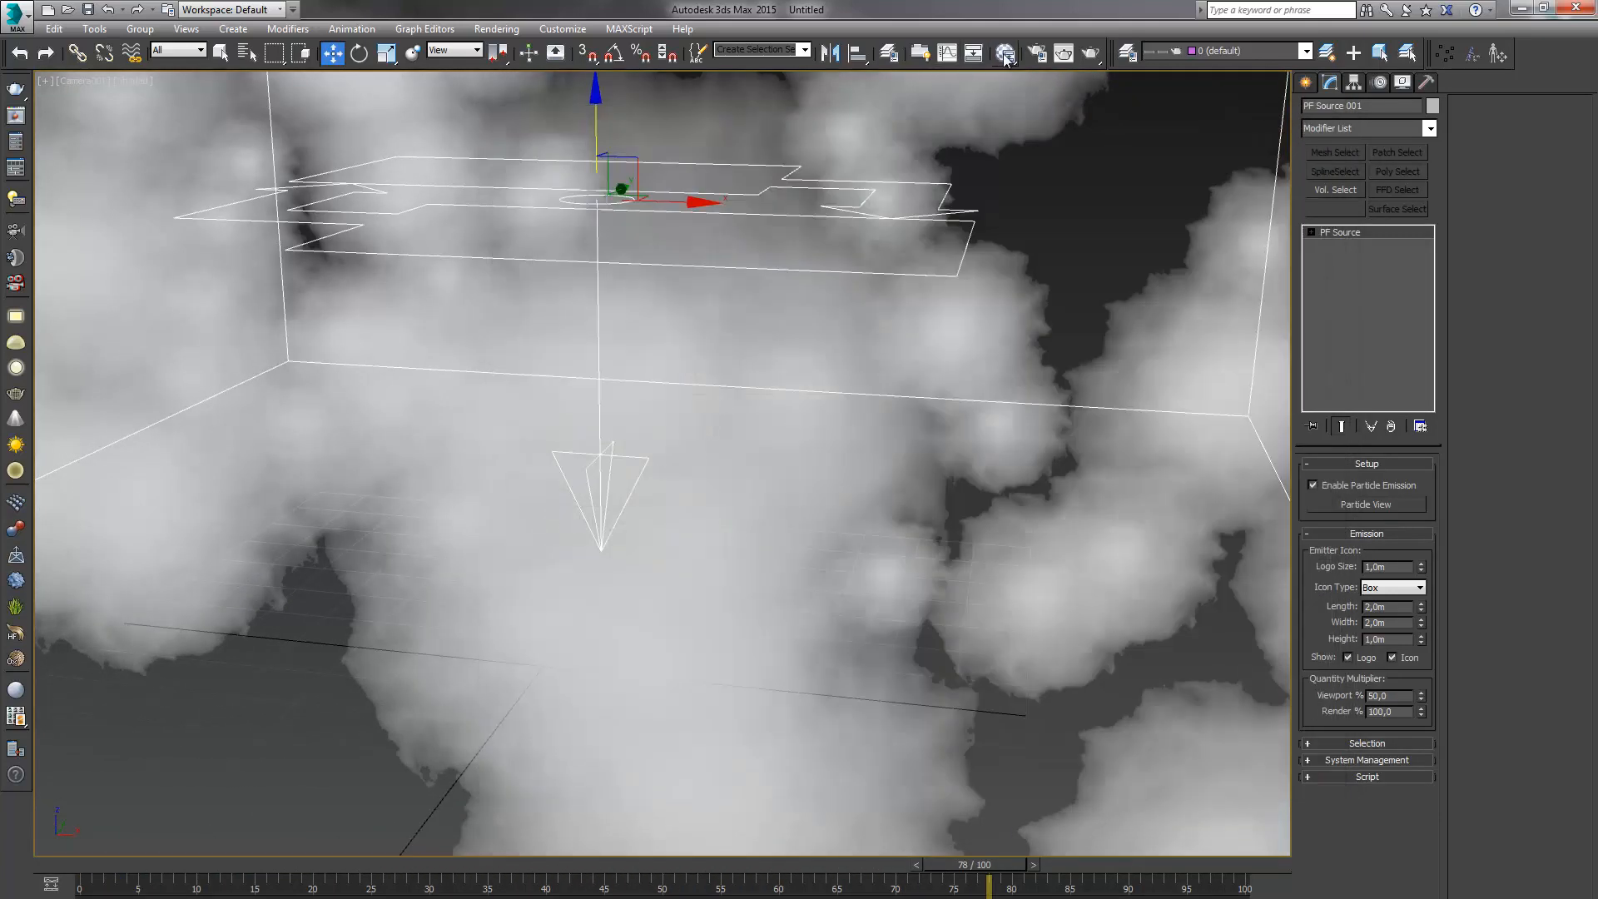
{"action": "left_click", "coordinate": [1004, 52]}
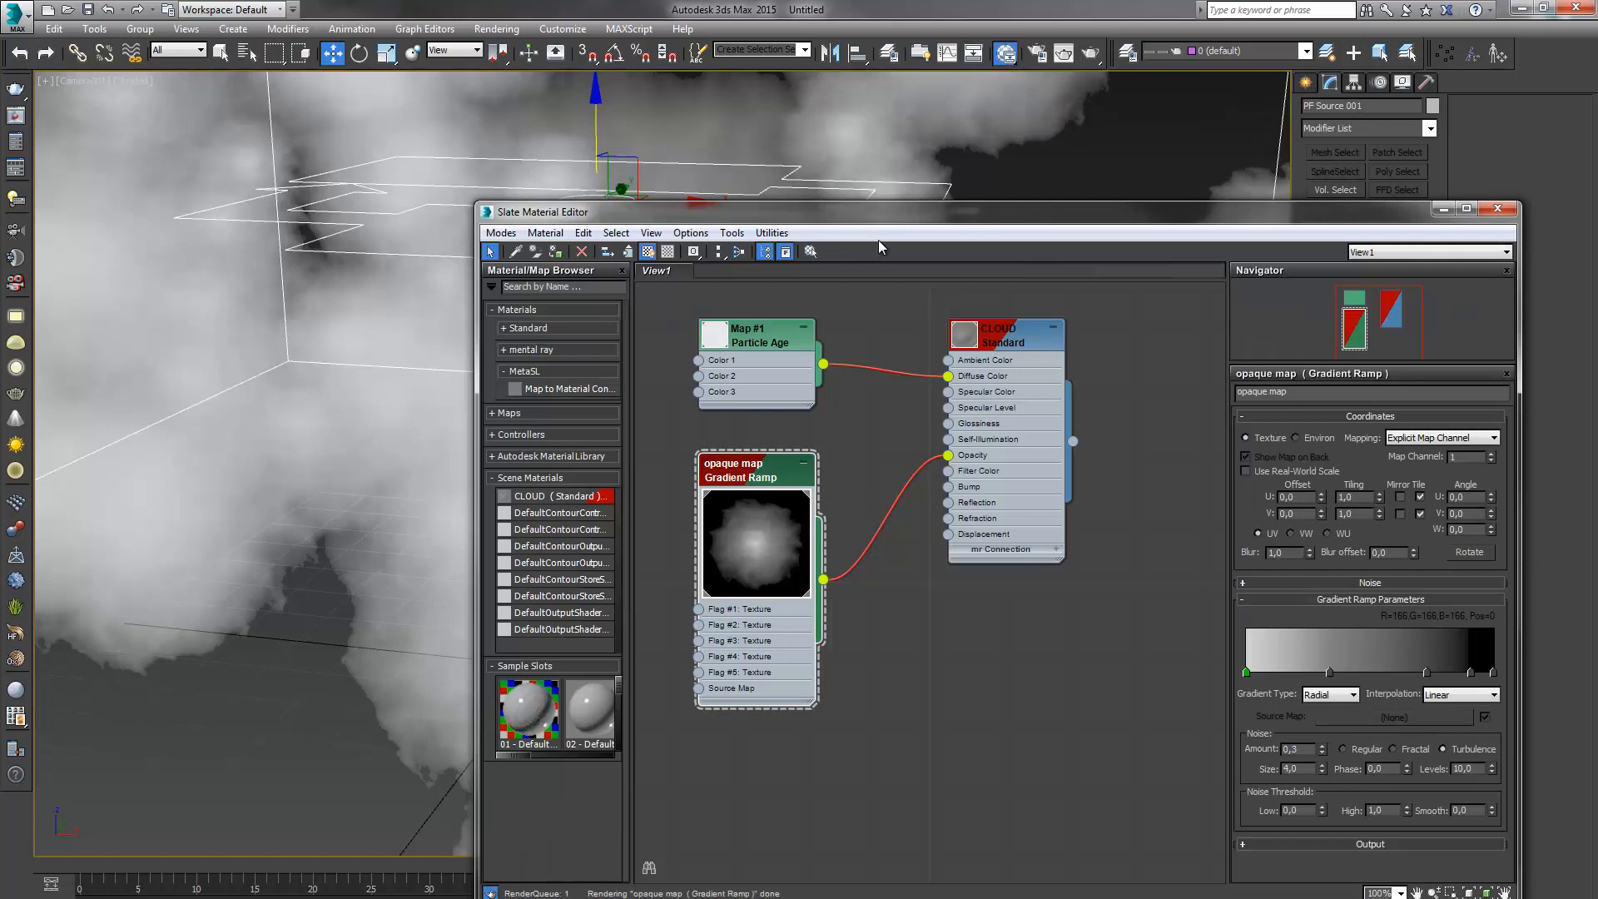
{"action": "left_click_drag", "start_coordinate": [1004, 223], "coordinate": [912, 104]}
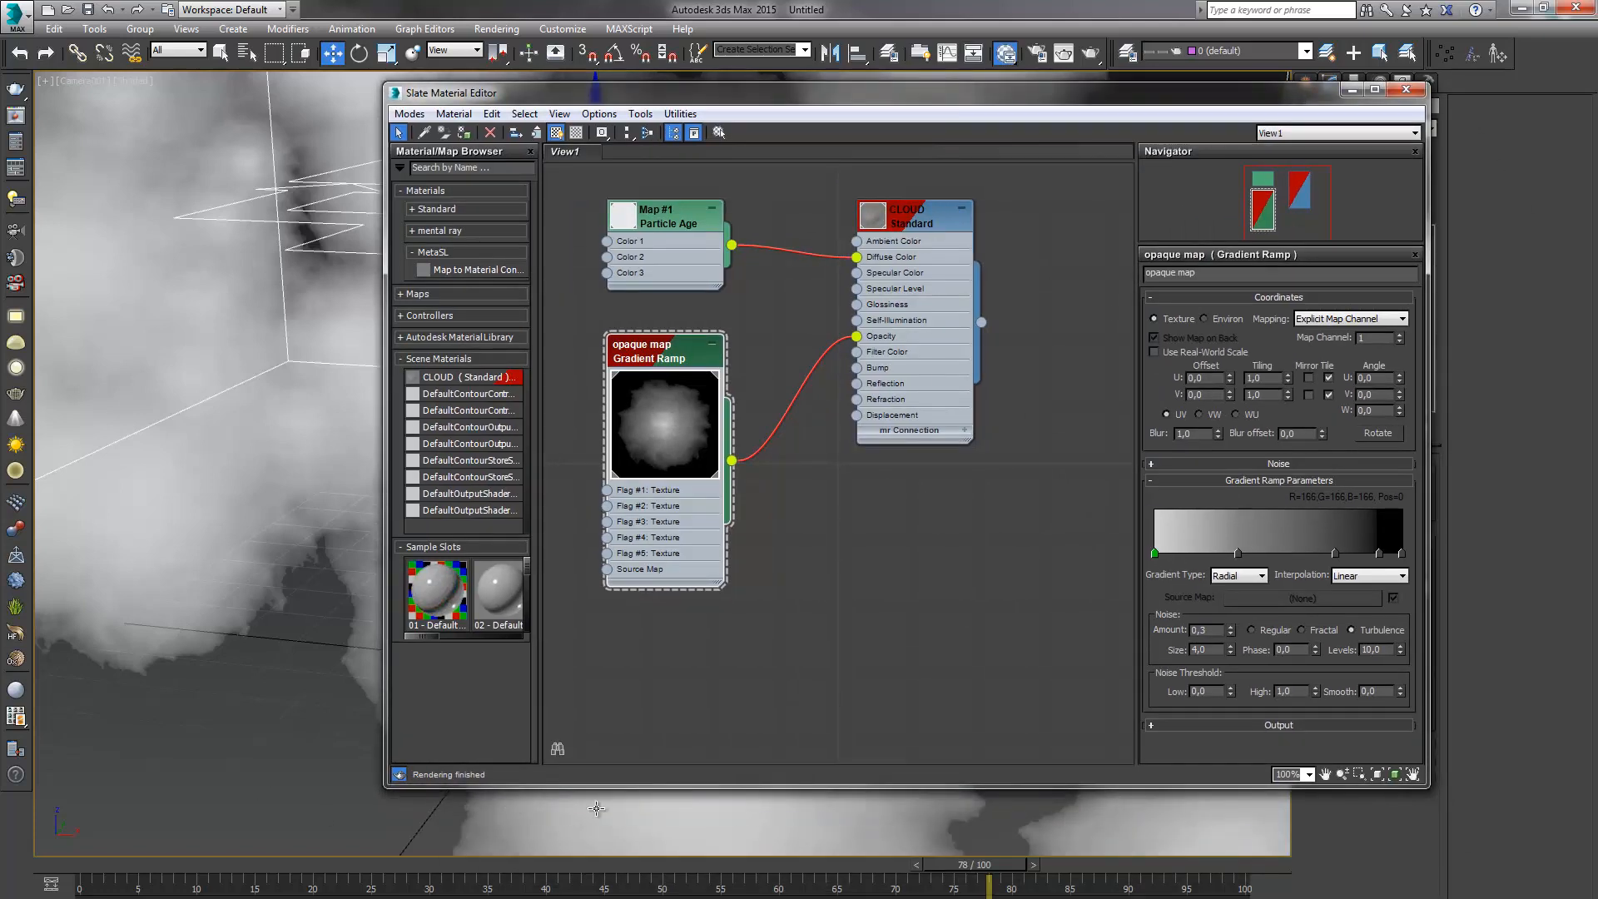
{"action": "left_click_drag", "start_coordinate": [997, 865], "coordinate": [1009, 865]}
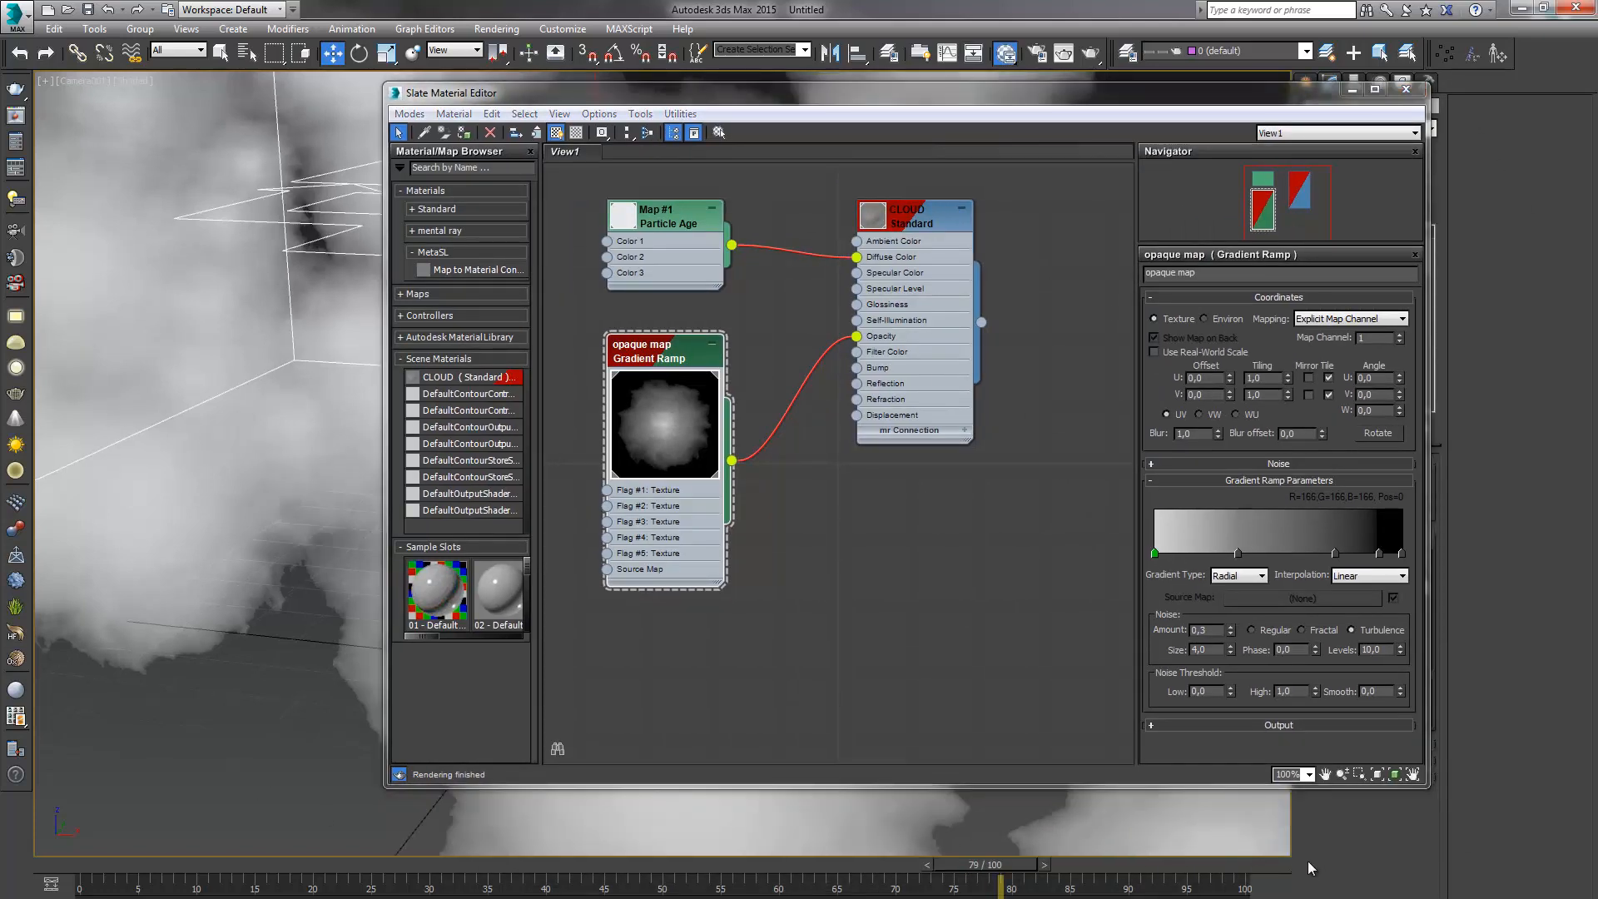
{"action": "left_click_drag", "start_coordinate": [1308, 868], "coordinate": [1298, 867]}
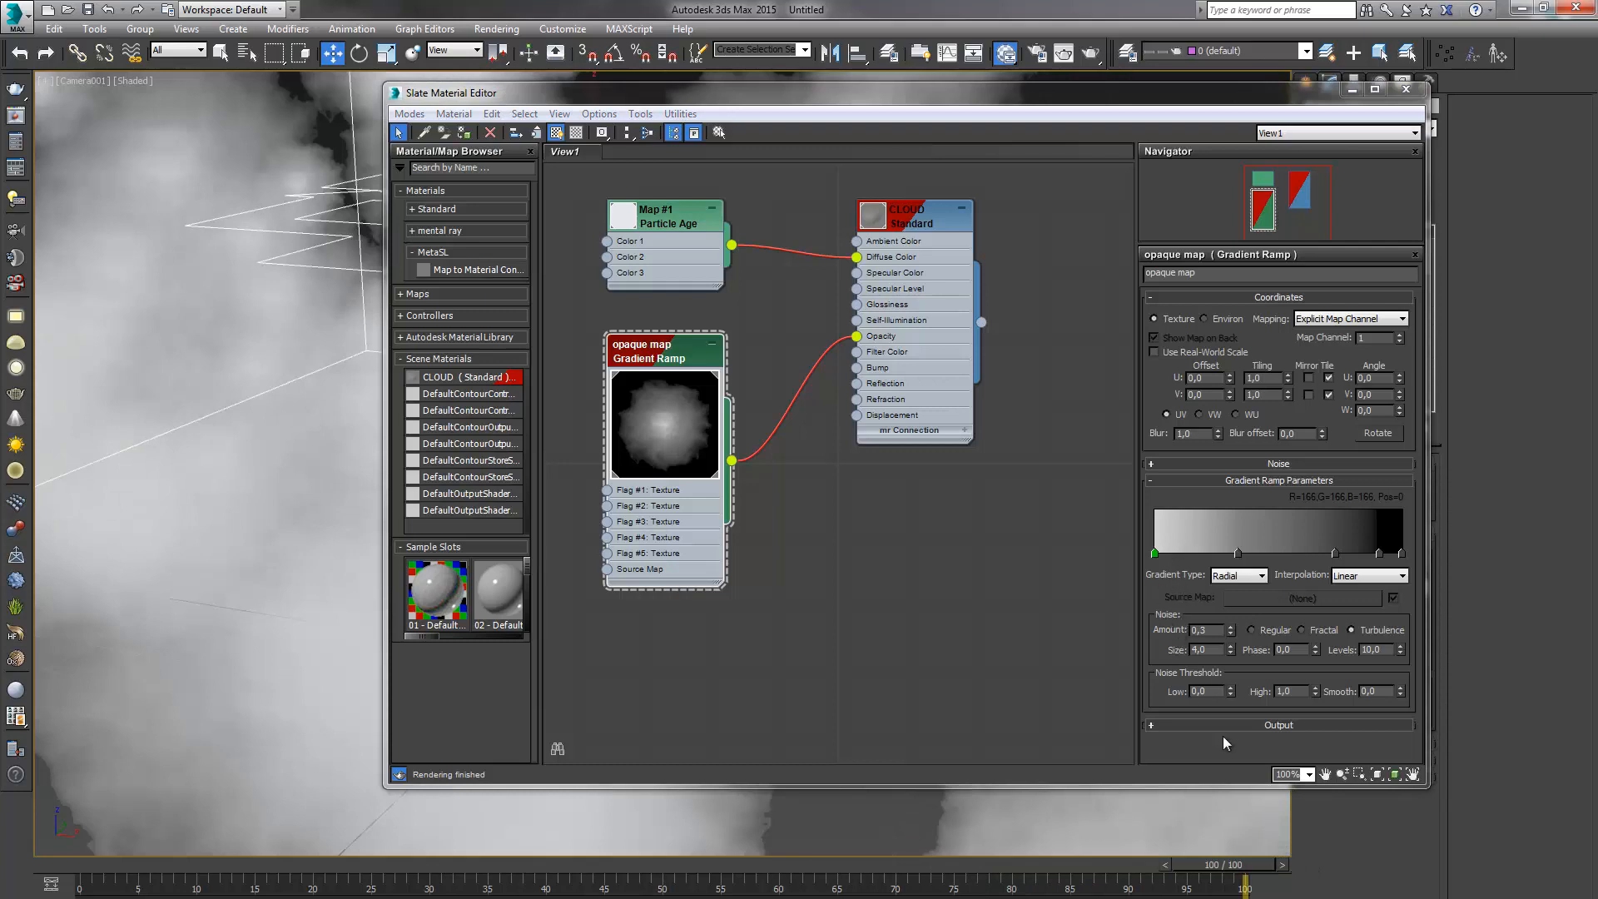
{"action": "key", "text": "n"}
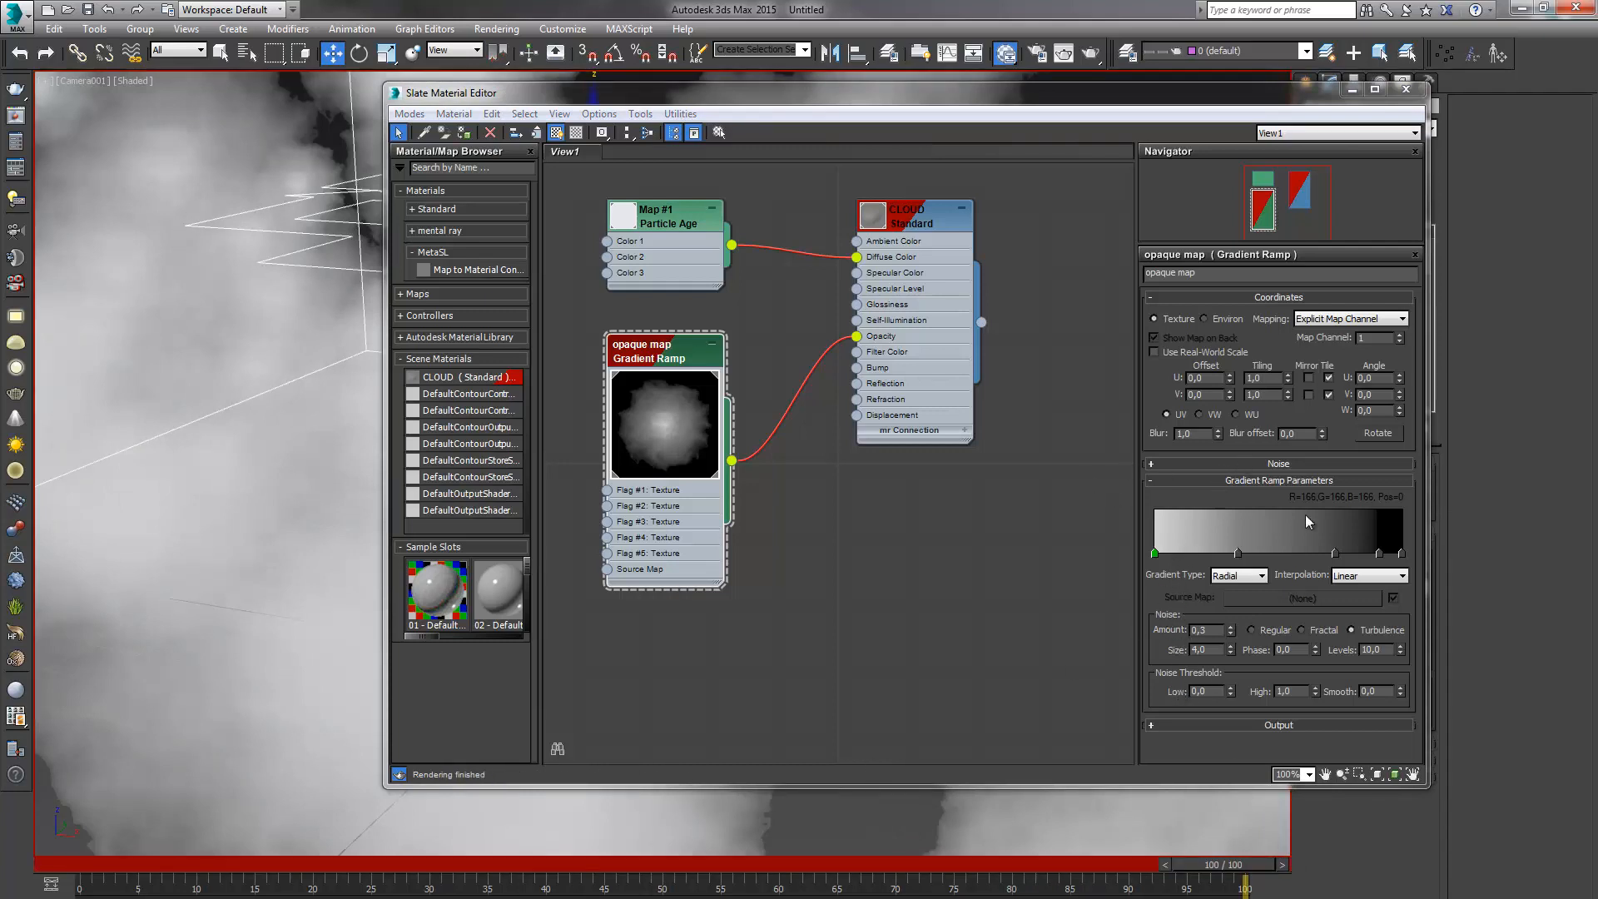
{"action": "left_click", "coordinate": [1295, 649]}
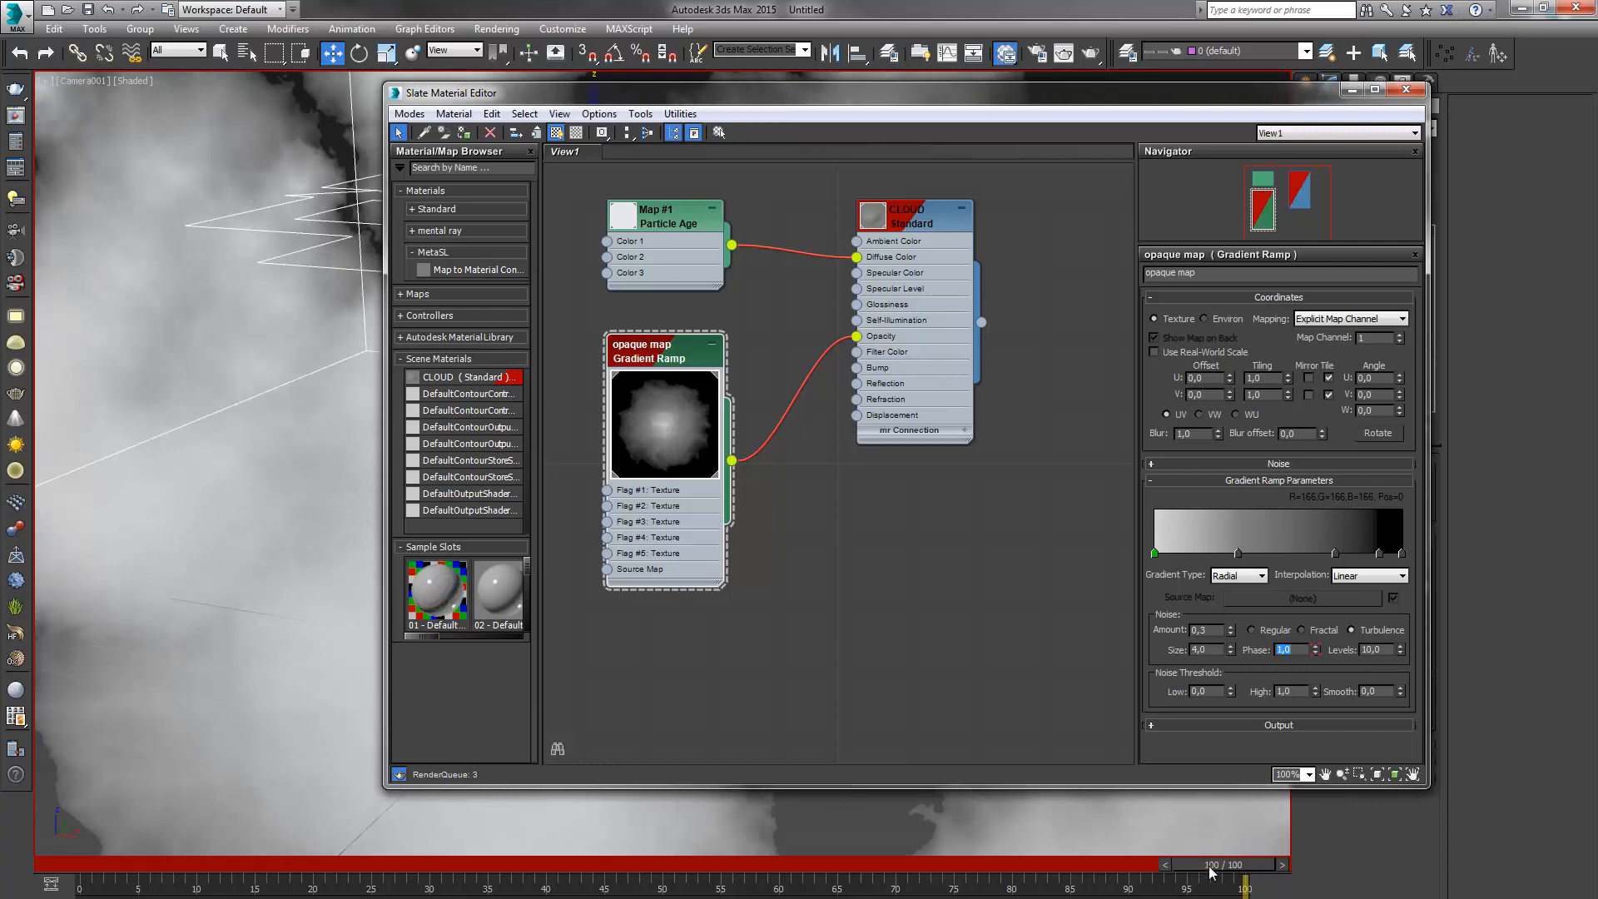
Scrub the timeline back to frame 30 to check the phase animation, then close the Slate Material Editor
{"action": "left_click_drag", "start_coordinate": [1212, 872], "coordinate": [1100, 872]}
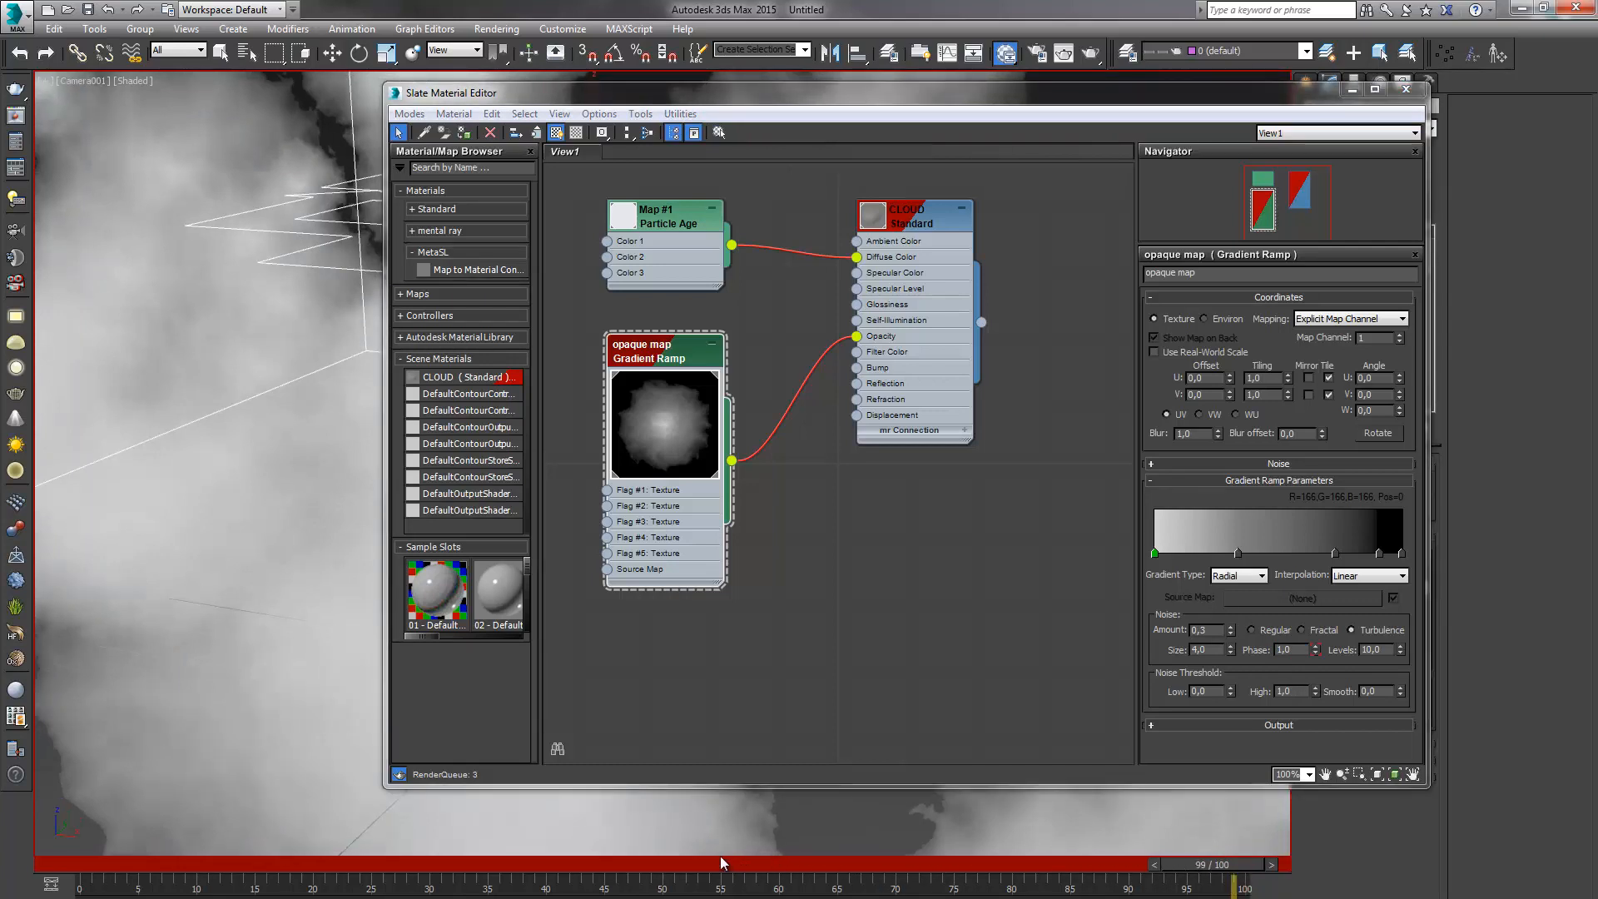
{"action": "left_click_drag", "start_coordinate": [722, 862], "coordinate": [582, 867]}
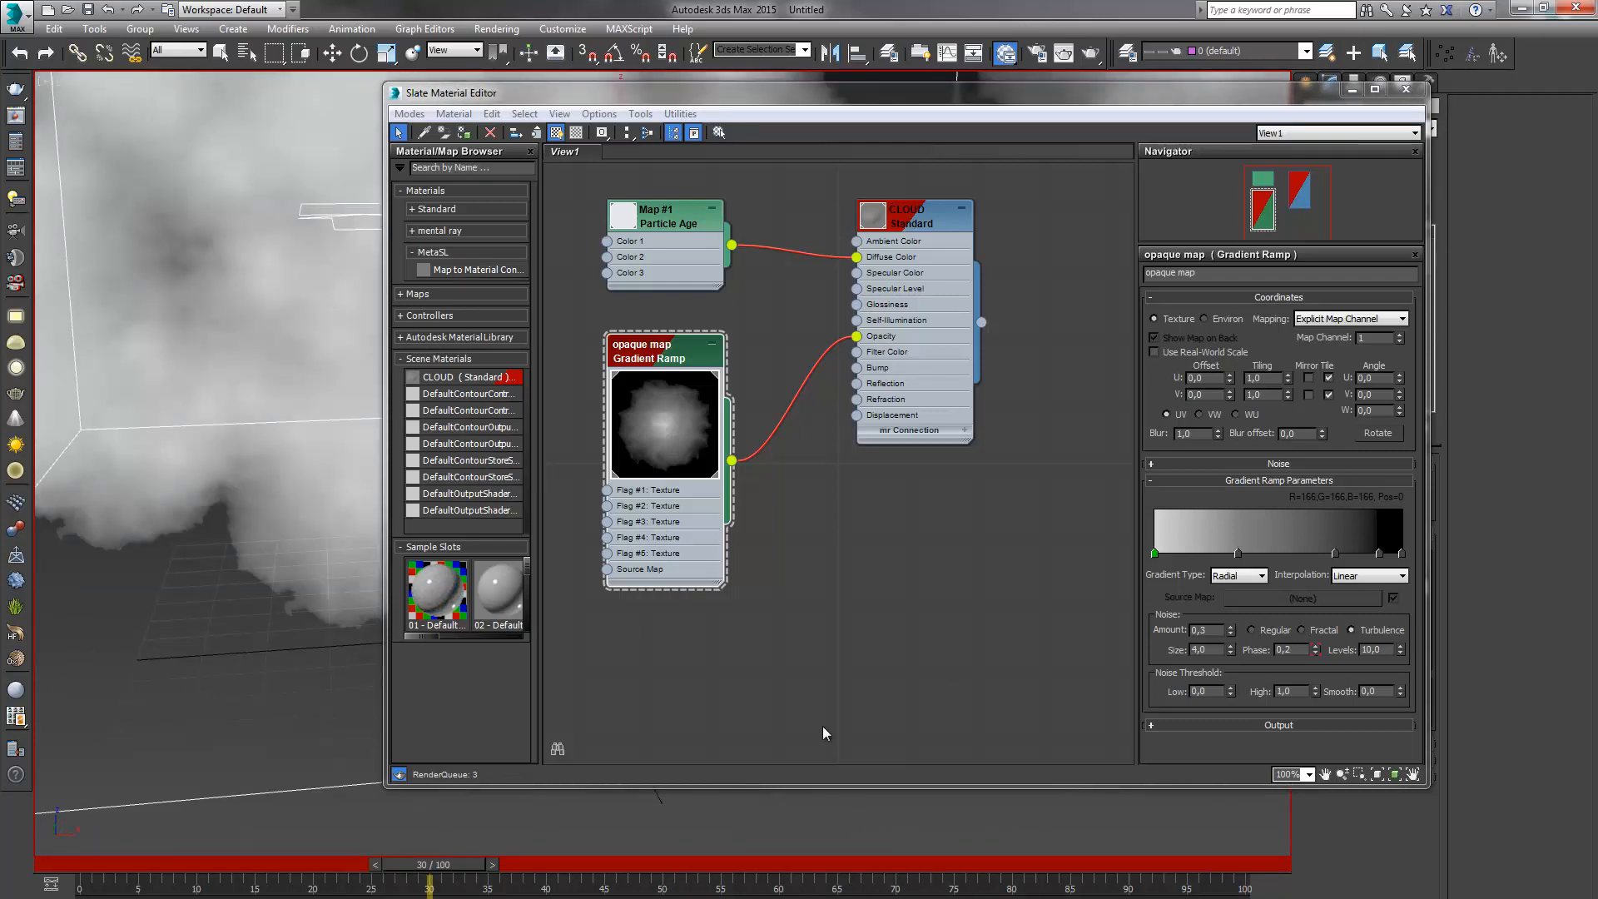
{"action": "left_click", "coordinate": [725, 719]}
{"action": "left_click", "coordinate": [1406, 89]}
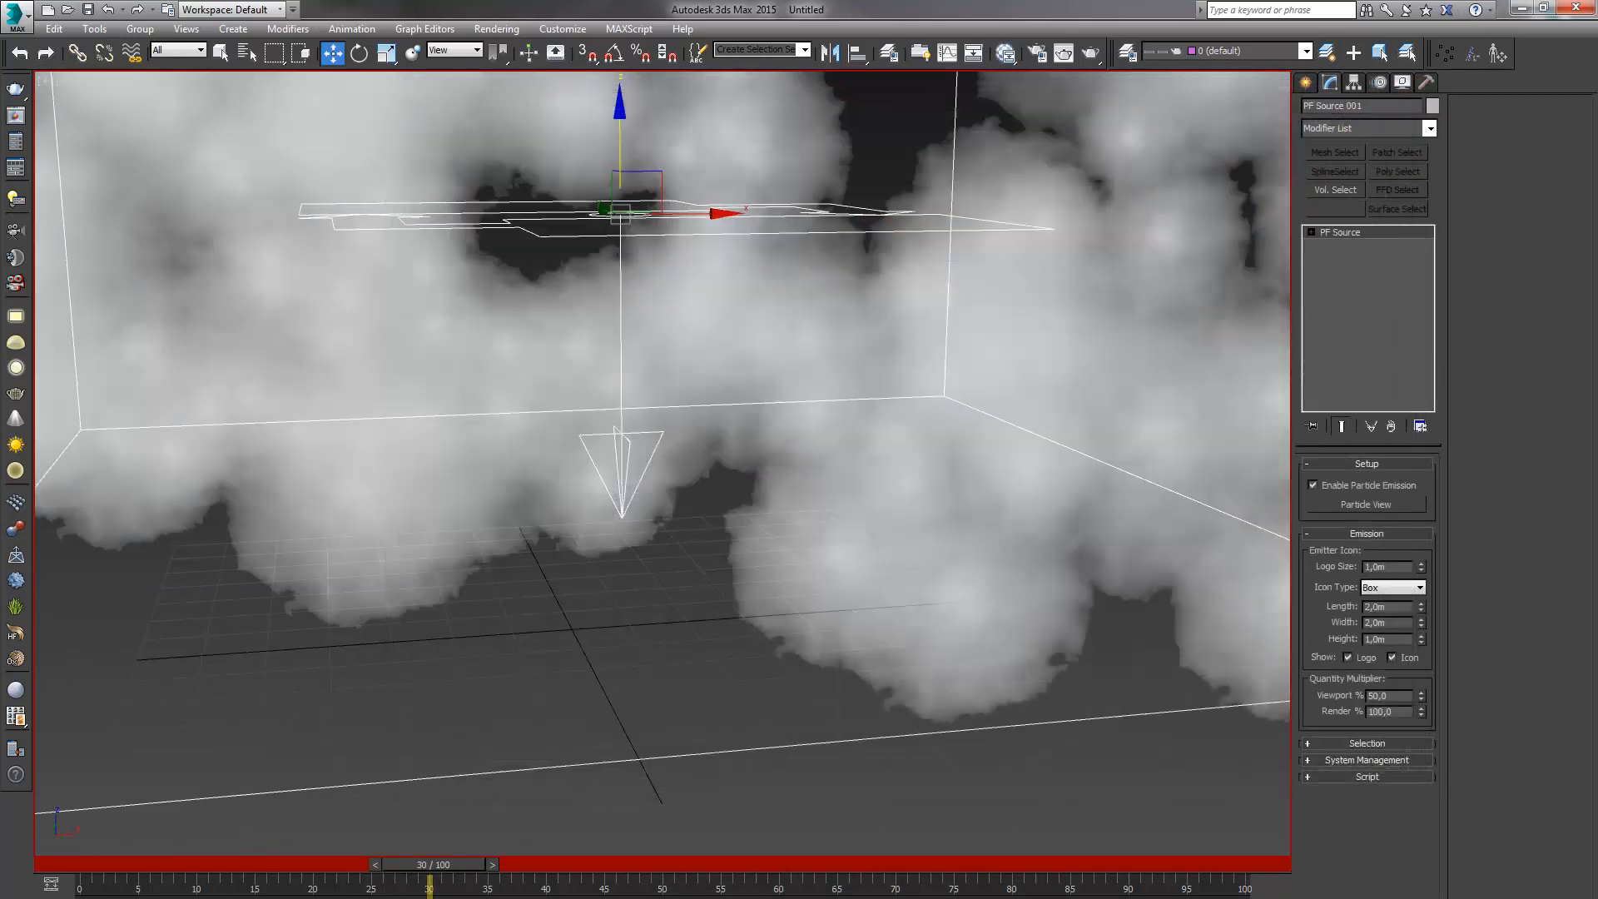
Turn off Auto Key, deselect the particle source, and scrub from frame 0 to 17 and back to examine the cloud
{"action": "left_click_drag", "start_coordinate": [441, 868], "coordinate": [156, 874]}
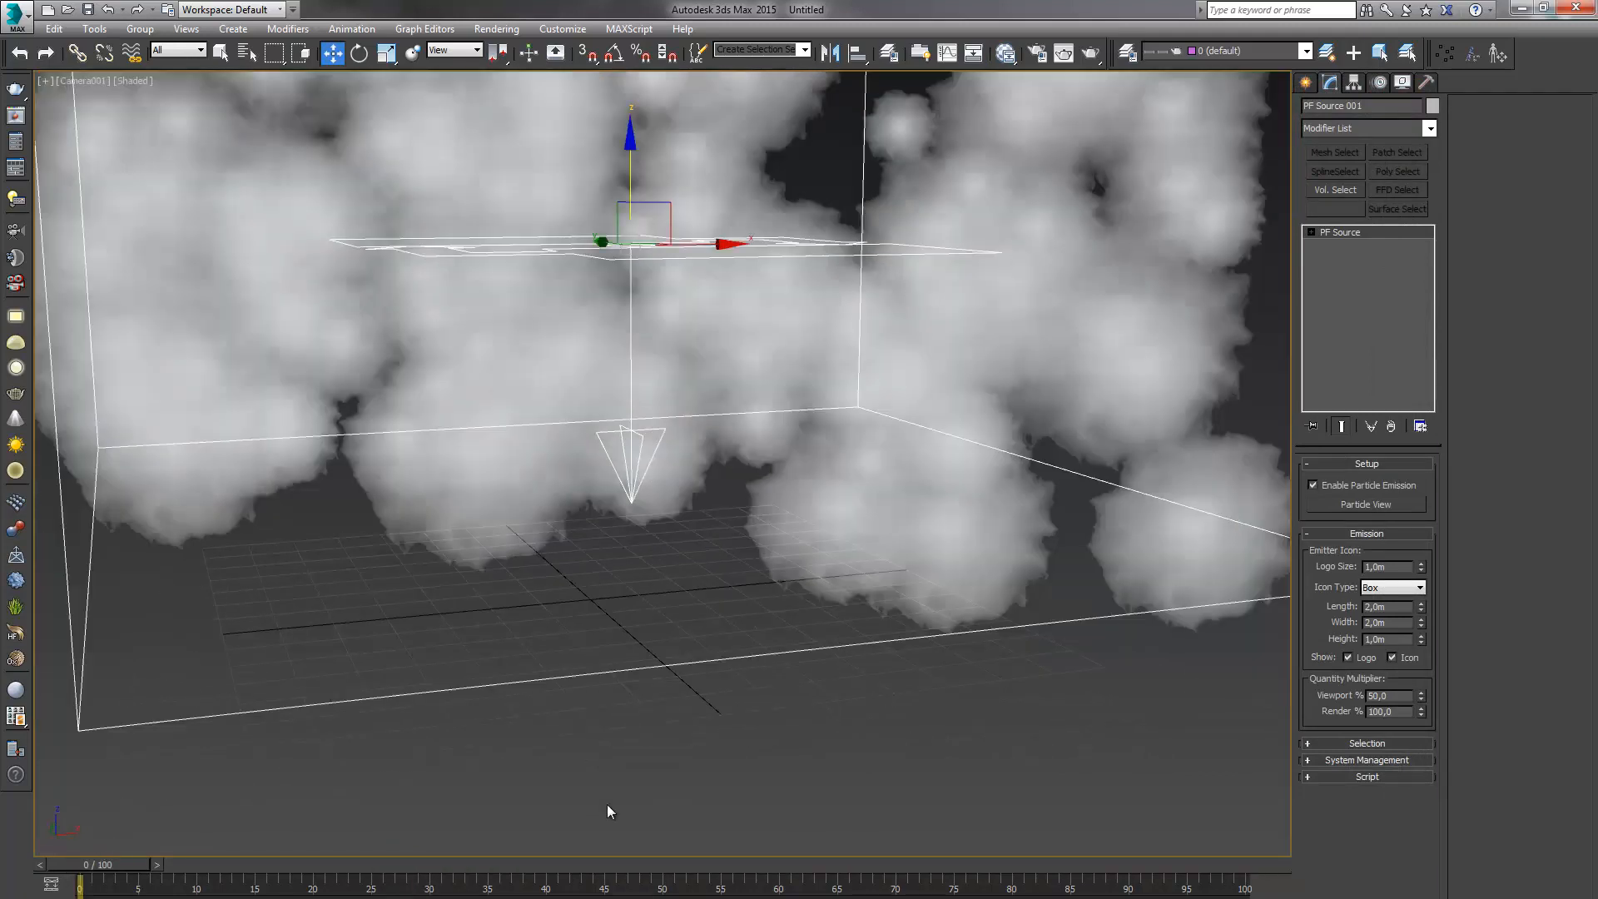
{"action": "left_click", "coordinate": [608, 804]}
{"action": "left_click", "coordinate": [170, 866]}
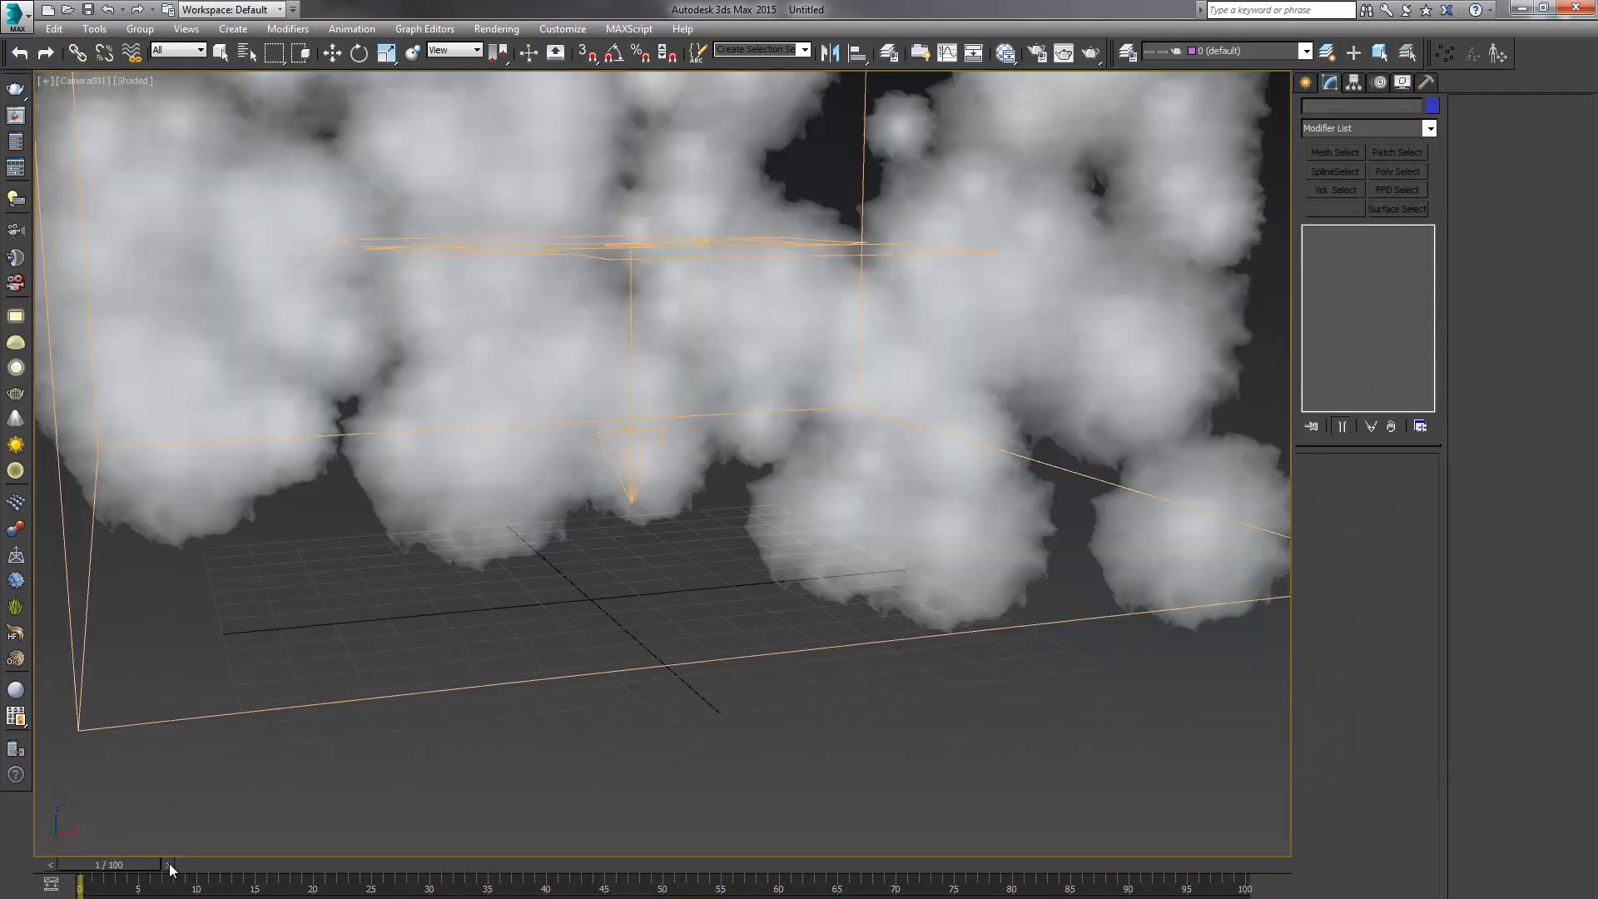
{"action": "mouse_move", "coordinate": [186, 869]}
{"action": "left_mouse_down"}
{"action": "mouse_move", "coordinate": [836, 880]}
{"action": "mouse_move", "coordinate": [296, 872]}
{"action": "left_mouse_up"}
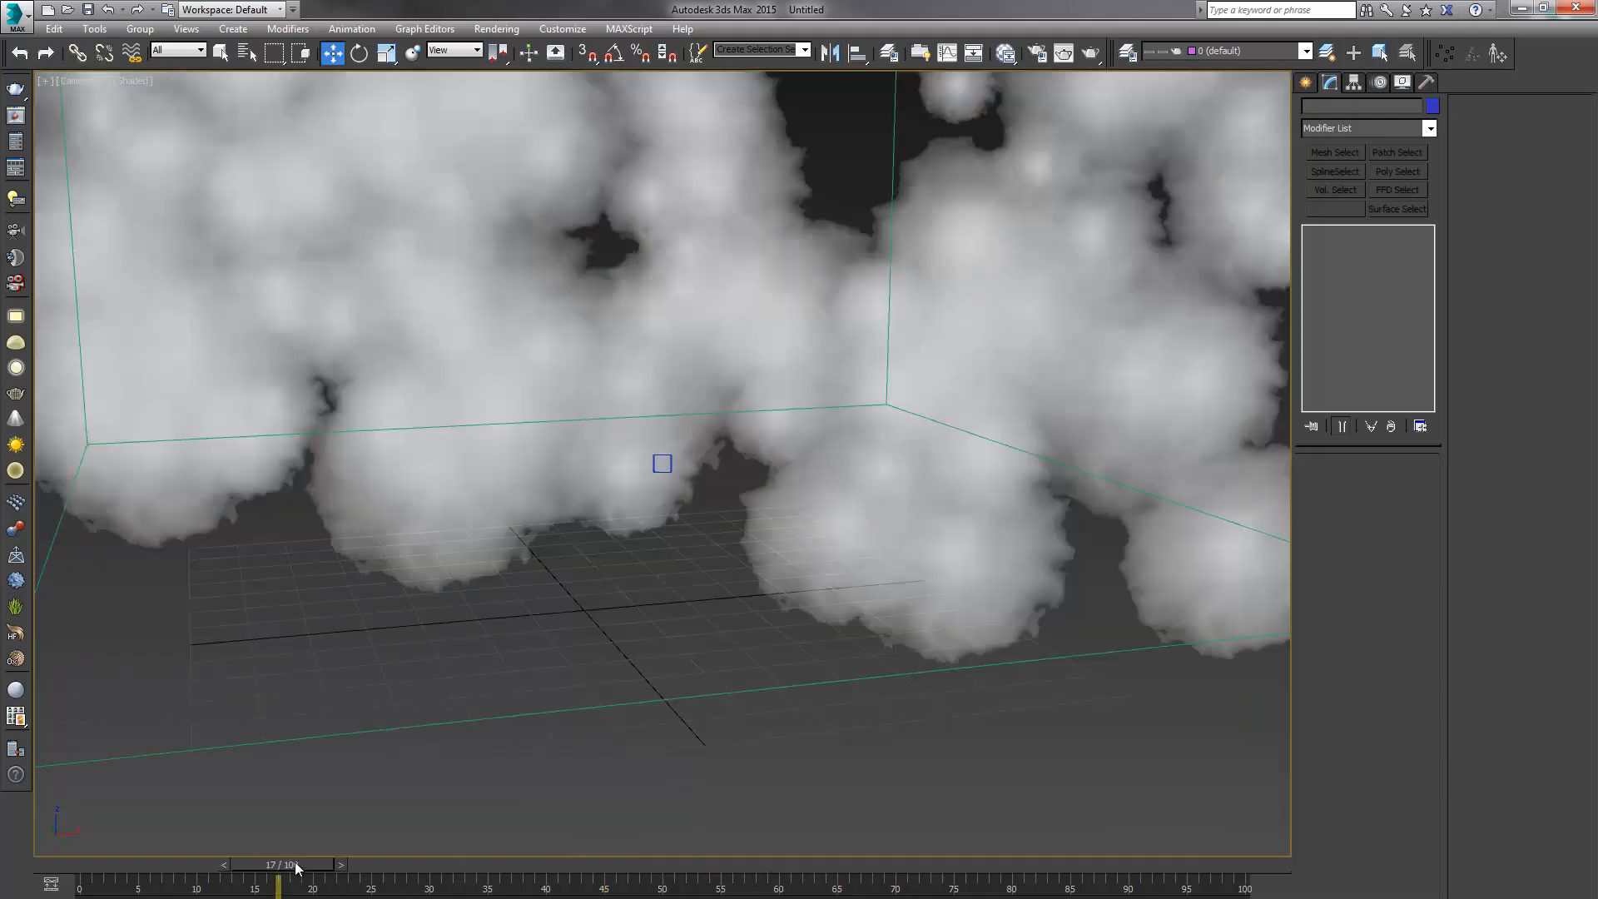
{"action": "left_click", "coordinate": [450, 731]}
{"action": "left_click", "coordinate": [53, 869]}
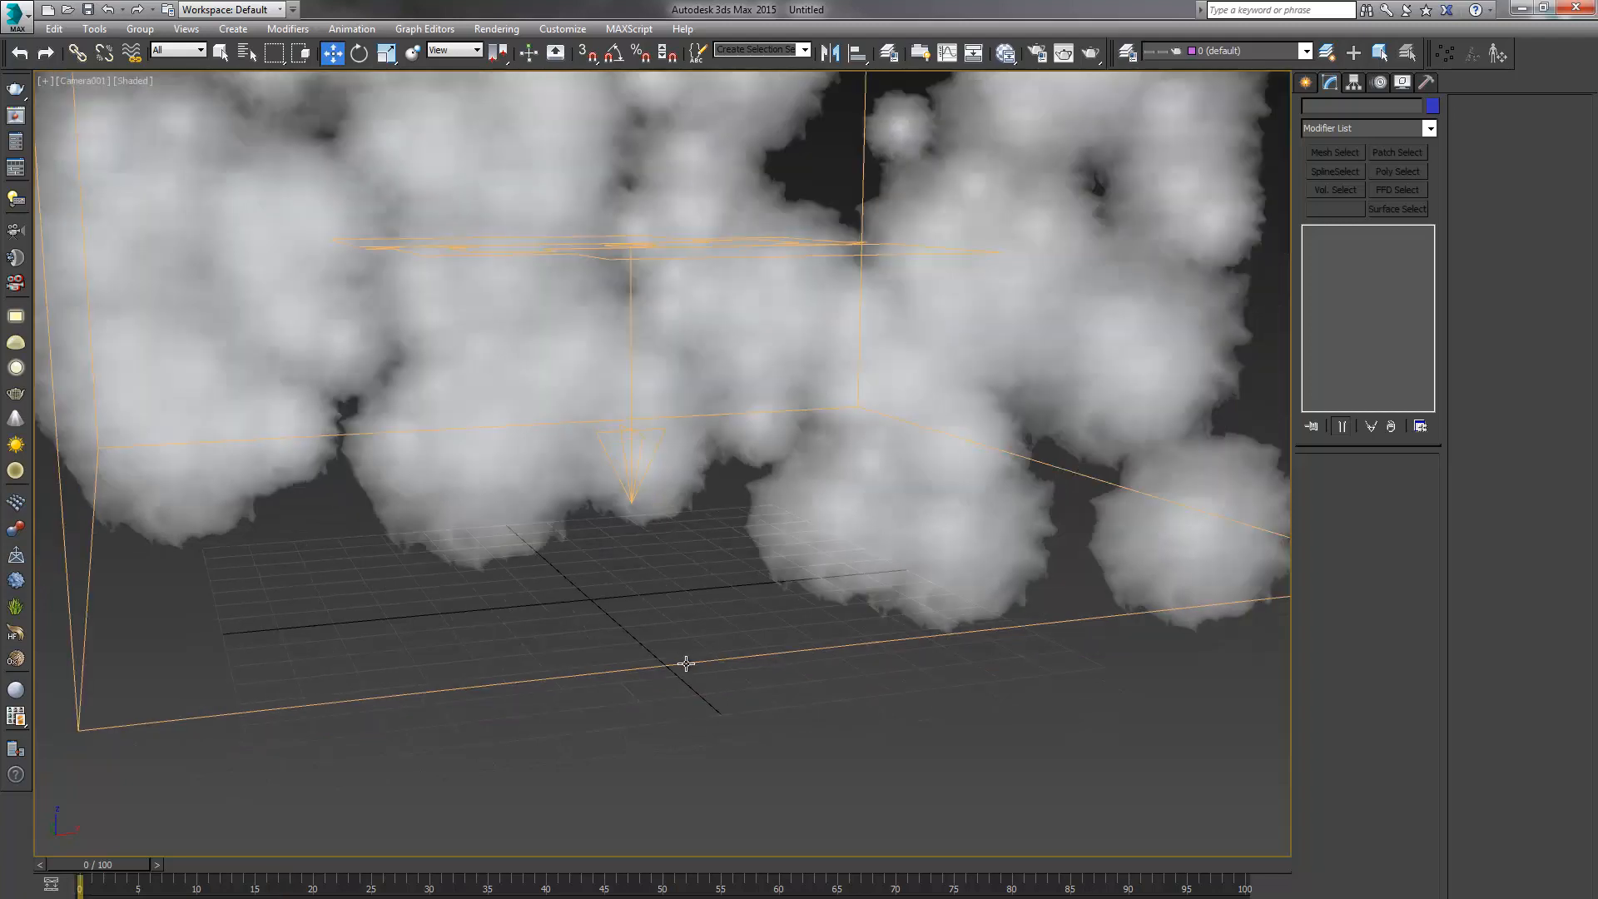
Select the PF Source emitter and open its Particle View, placing it clear of the cloud
{"action": "left_click", "coordinate": [686, 664]}
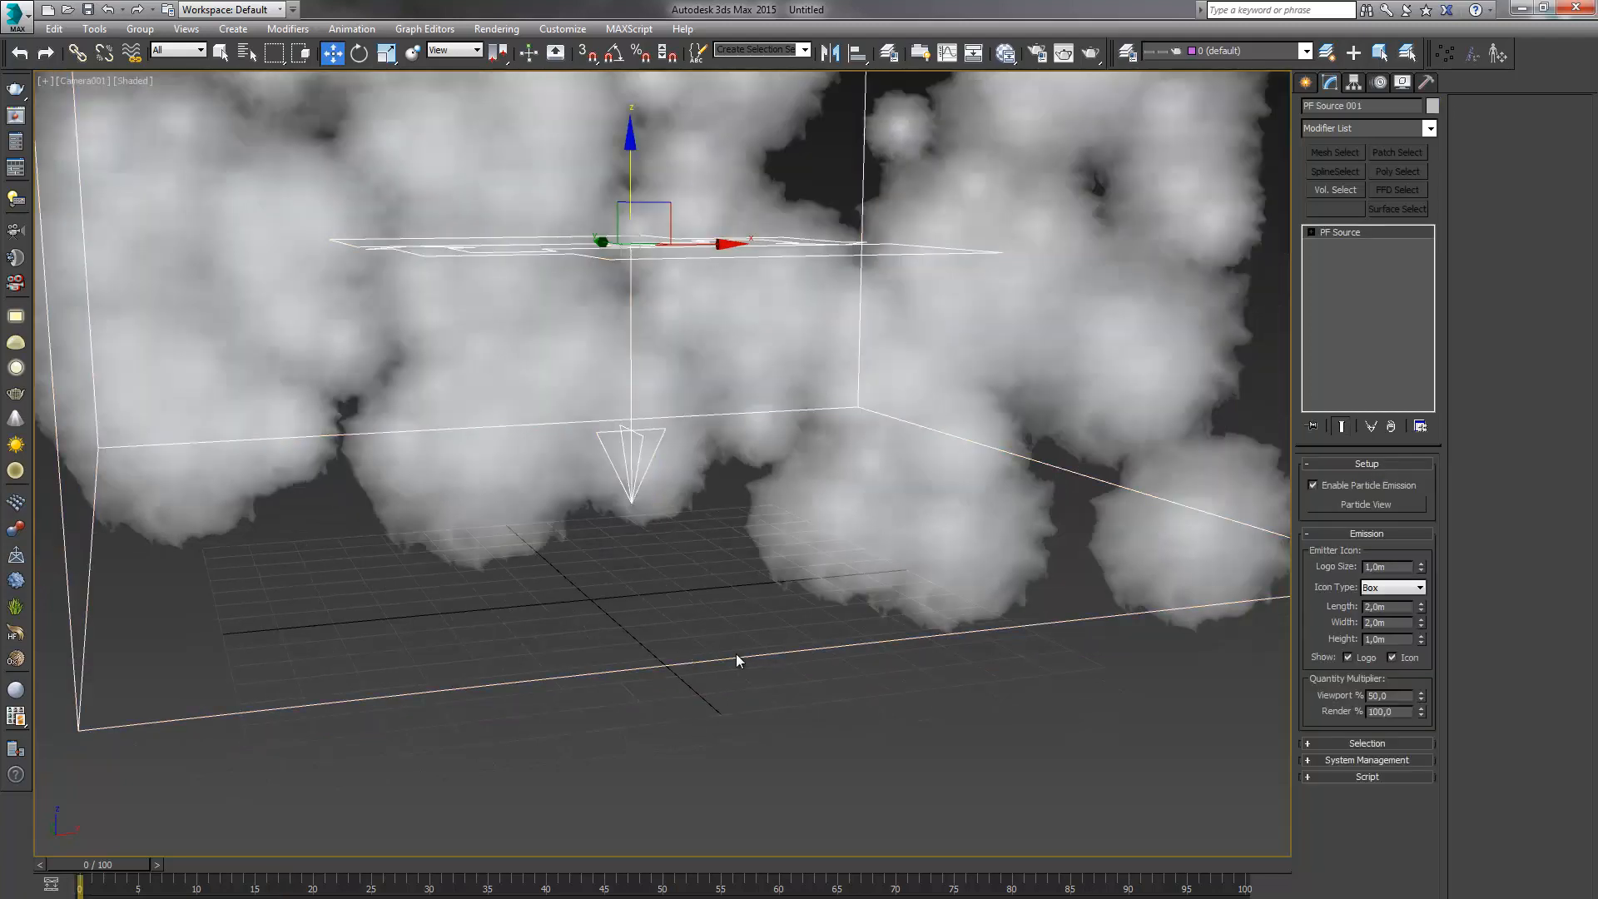
{"action": "left_click", "coordinate": [1337, 504]}
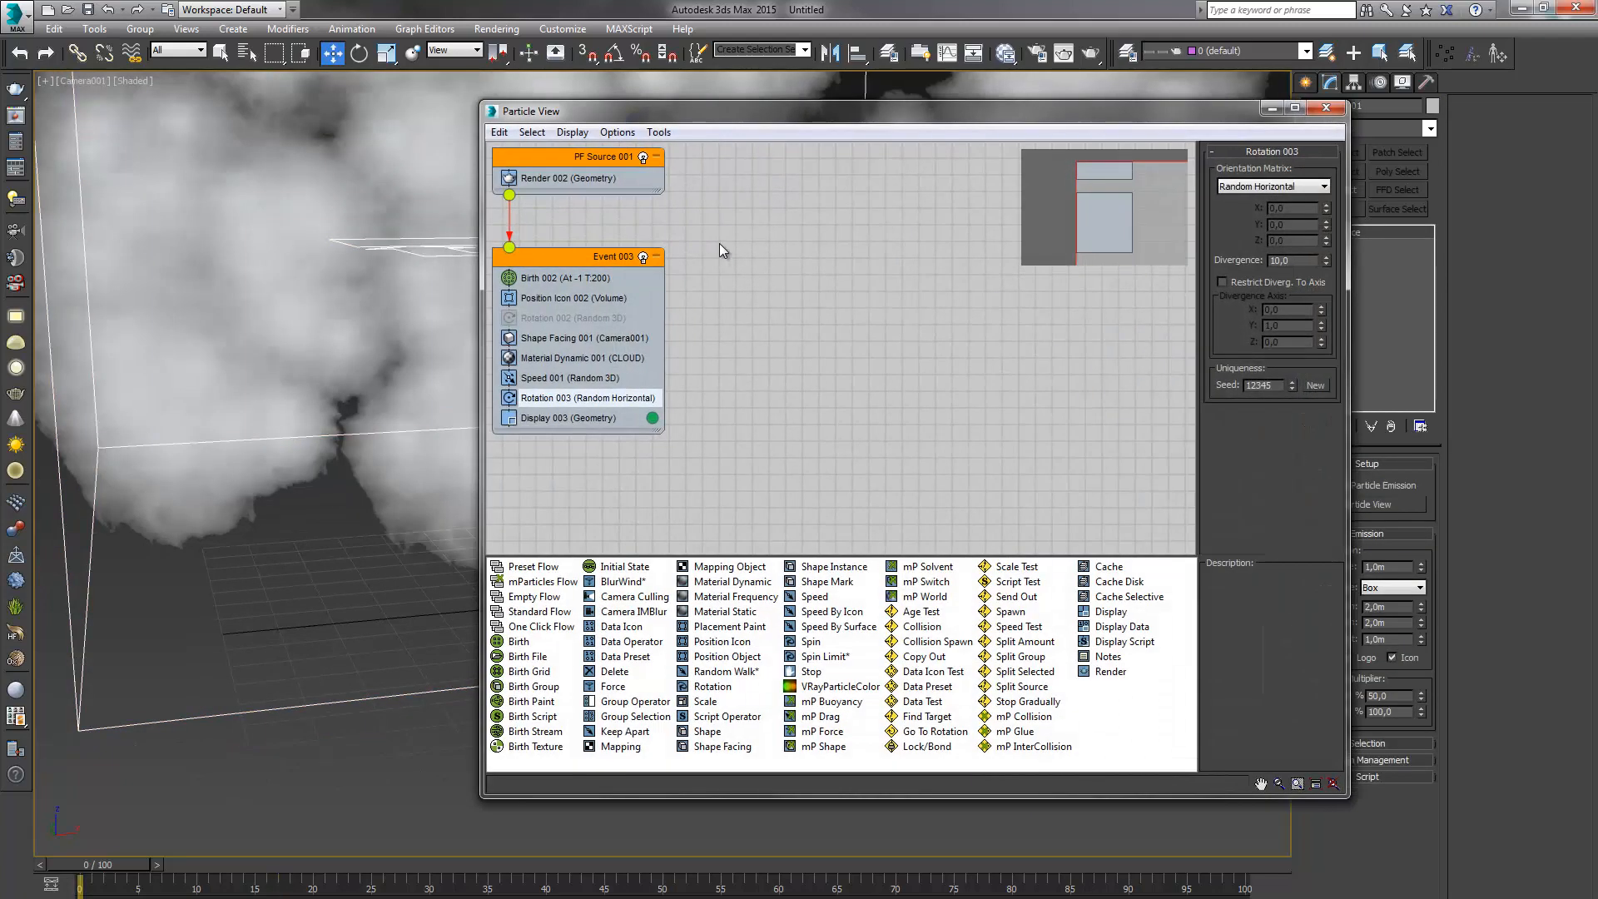
{"action": "left_click_drag", "start_coordinate": [743, 107], "coordinate": [1012, 130]}
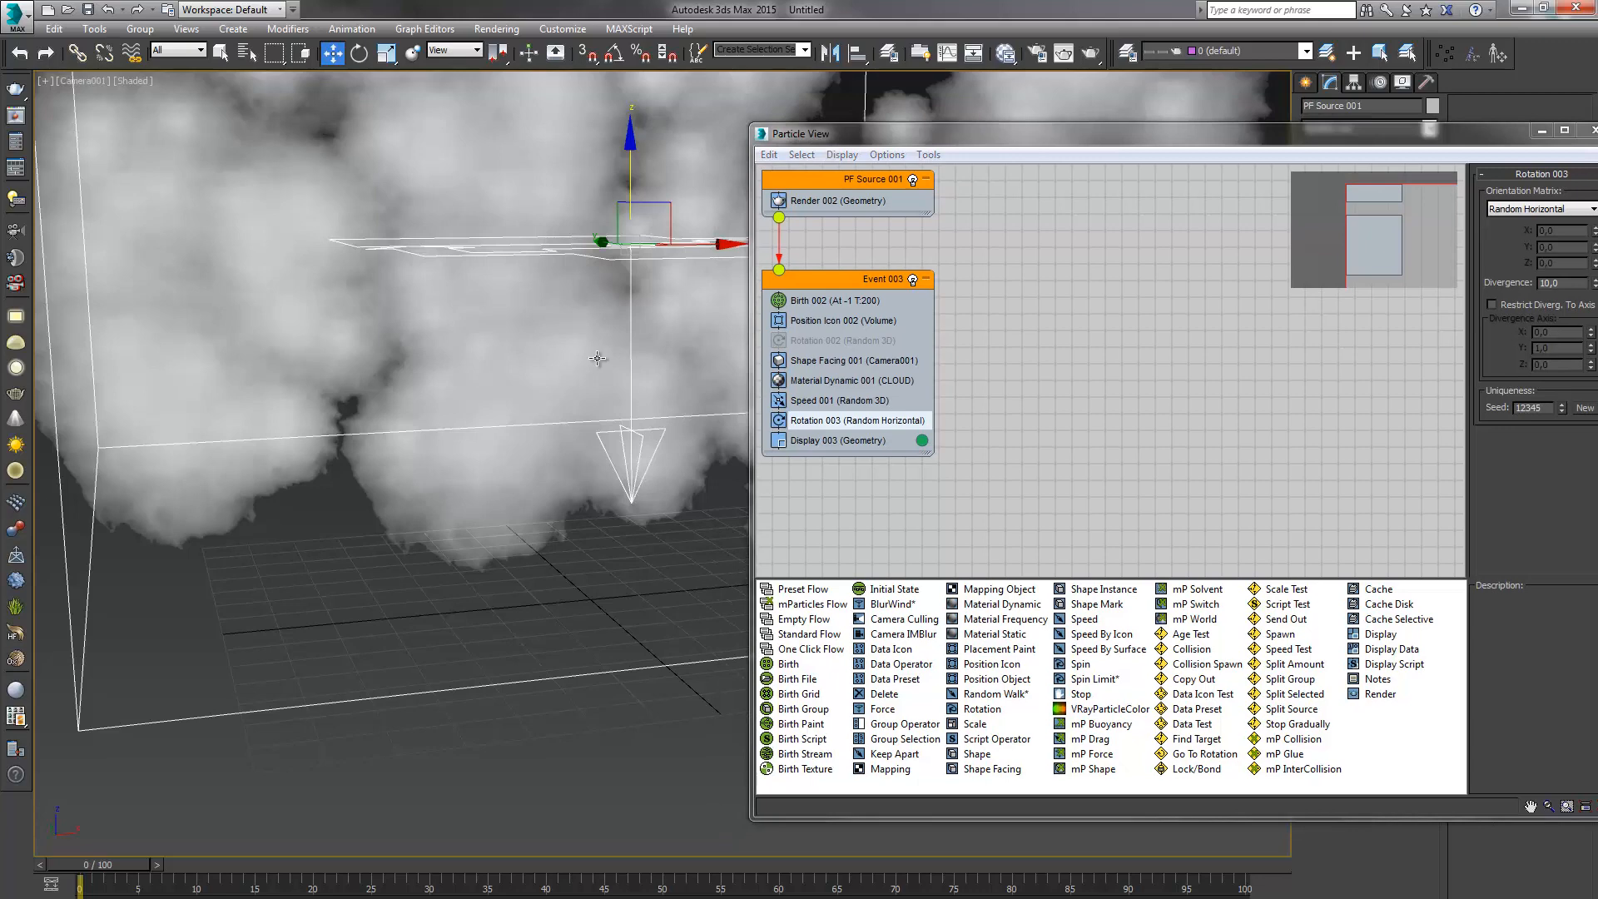
Switch the viewport to Perspective and scrub to frame 46 to view the whole particle cloud with Particle View moved aside
{"action": "key", "text": "p"}
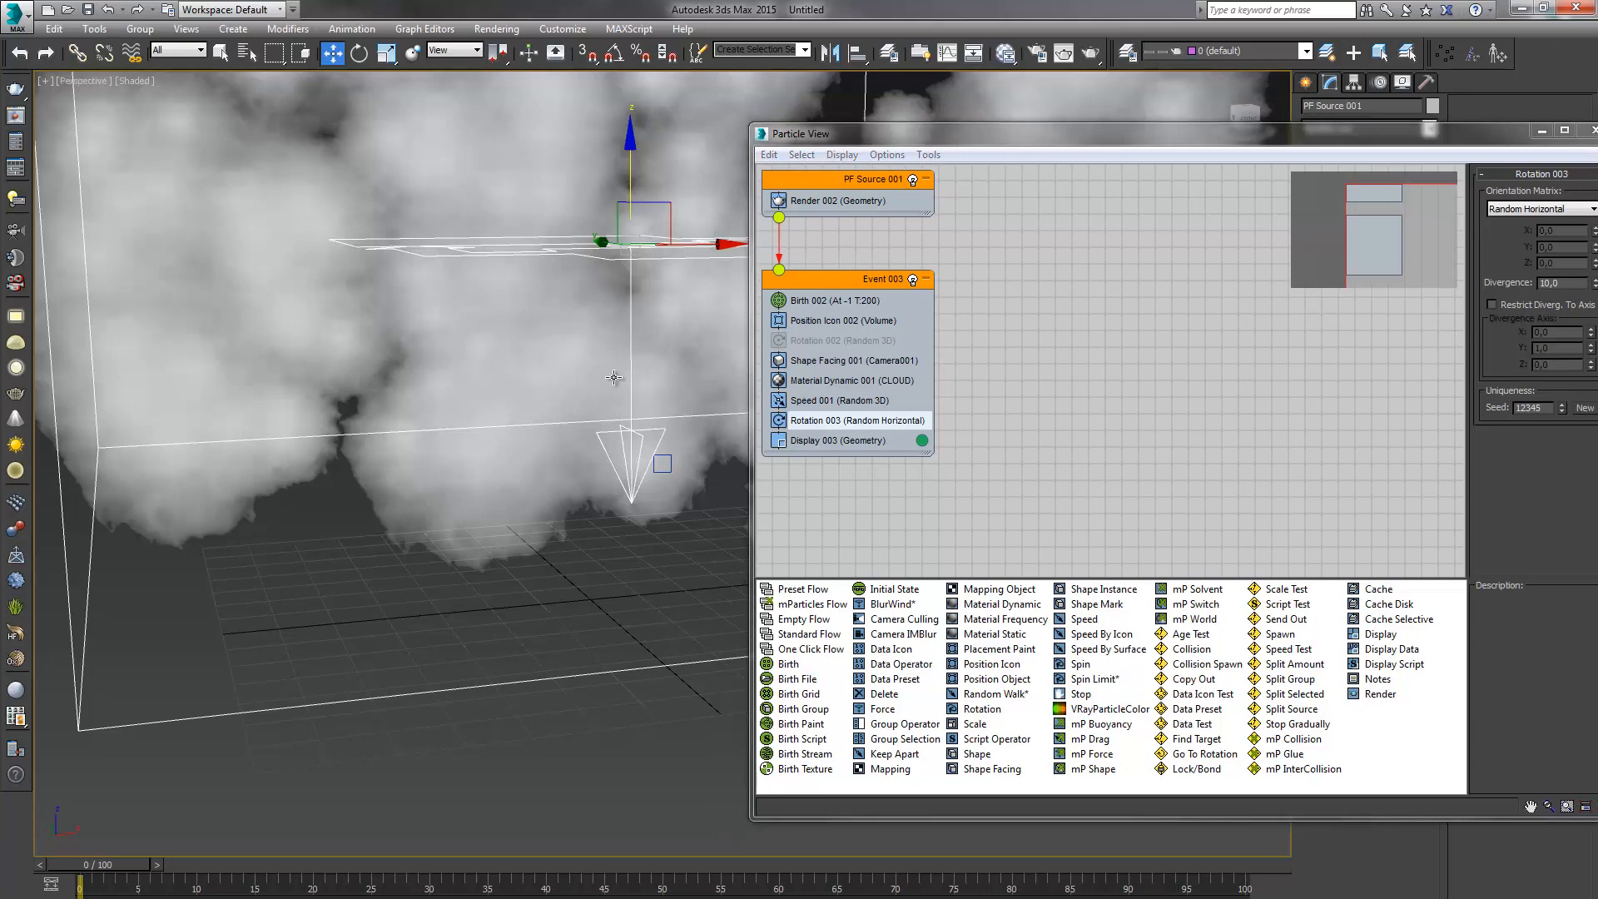
{"action": "scroll", "coordinate": [571, 332], "scroll_direction": "down", "scroll_amount": 5}
{"action": "middle_click_drag", "start_coordinate": [599, 375], "coordinate": [612, 445]}
{"action": "middle_click_drag", "start_coordinate": [611, 445], "coordinate": [523, 532], "text": "alt"}
{"action": "left_click_drag", "start_coordinate": [122, 866], "coordinate": [673, 892]}
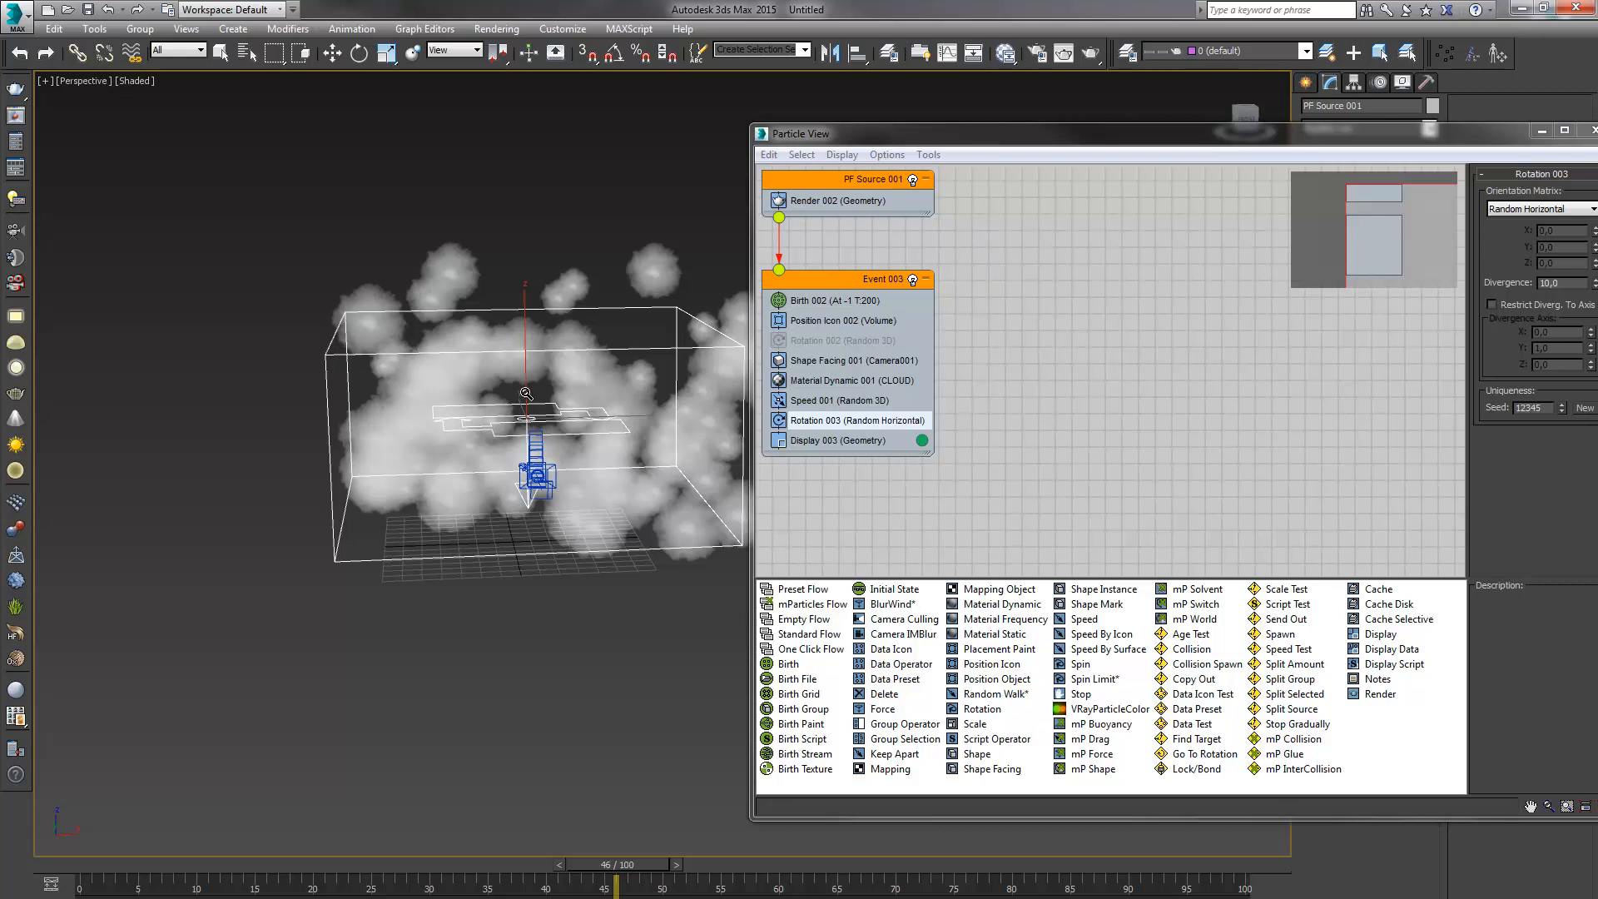
{"action": "middle_click_drag", "start_coordinate": [585, 243], "coordinate": [521, 248]}
{"action": "left_click_drag", "start_coordinate": [1192, 140], "coordinate": [1292, 449]}
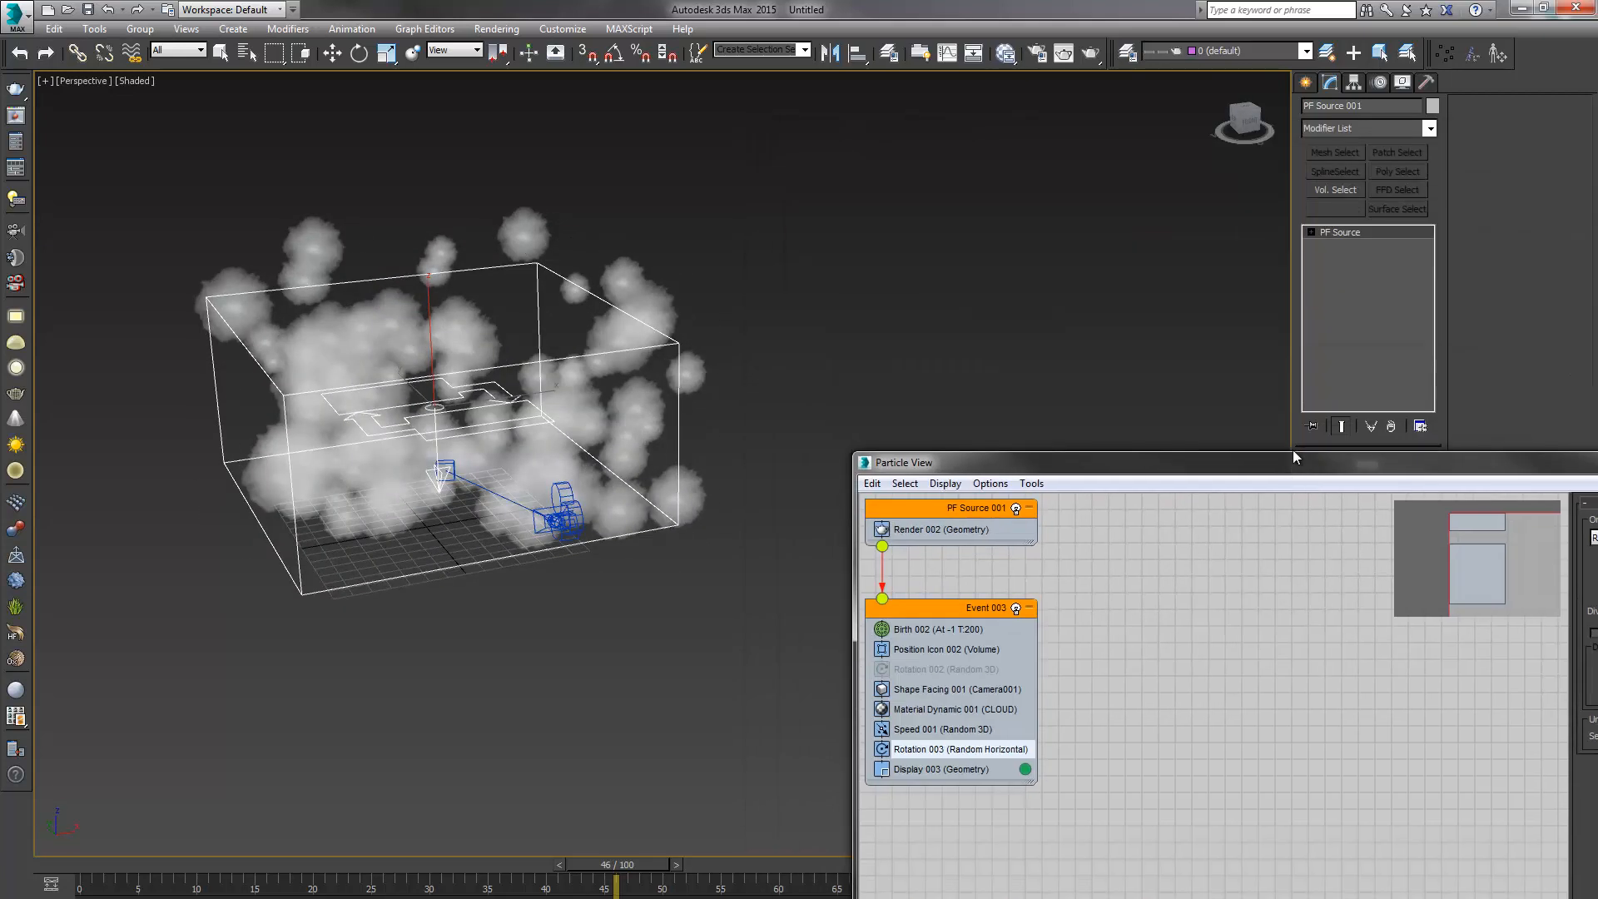
Create a standard primitive sphere beside the cloud and make two copies of it near the emitter box
{"action": "left_click", "coordinate": [1305, 83]}
{"action": "left_click", "coordinate": [1364, 132]}
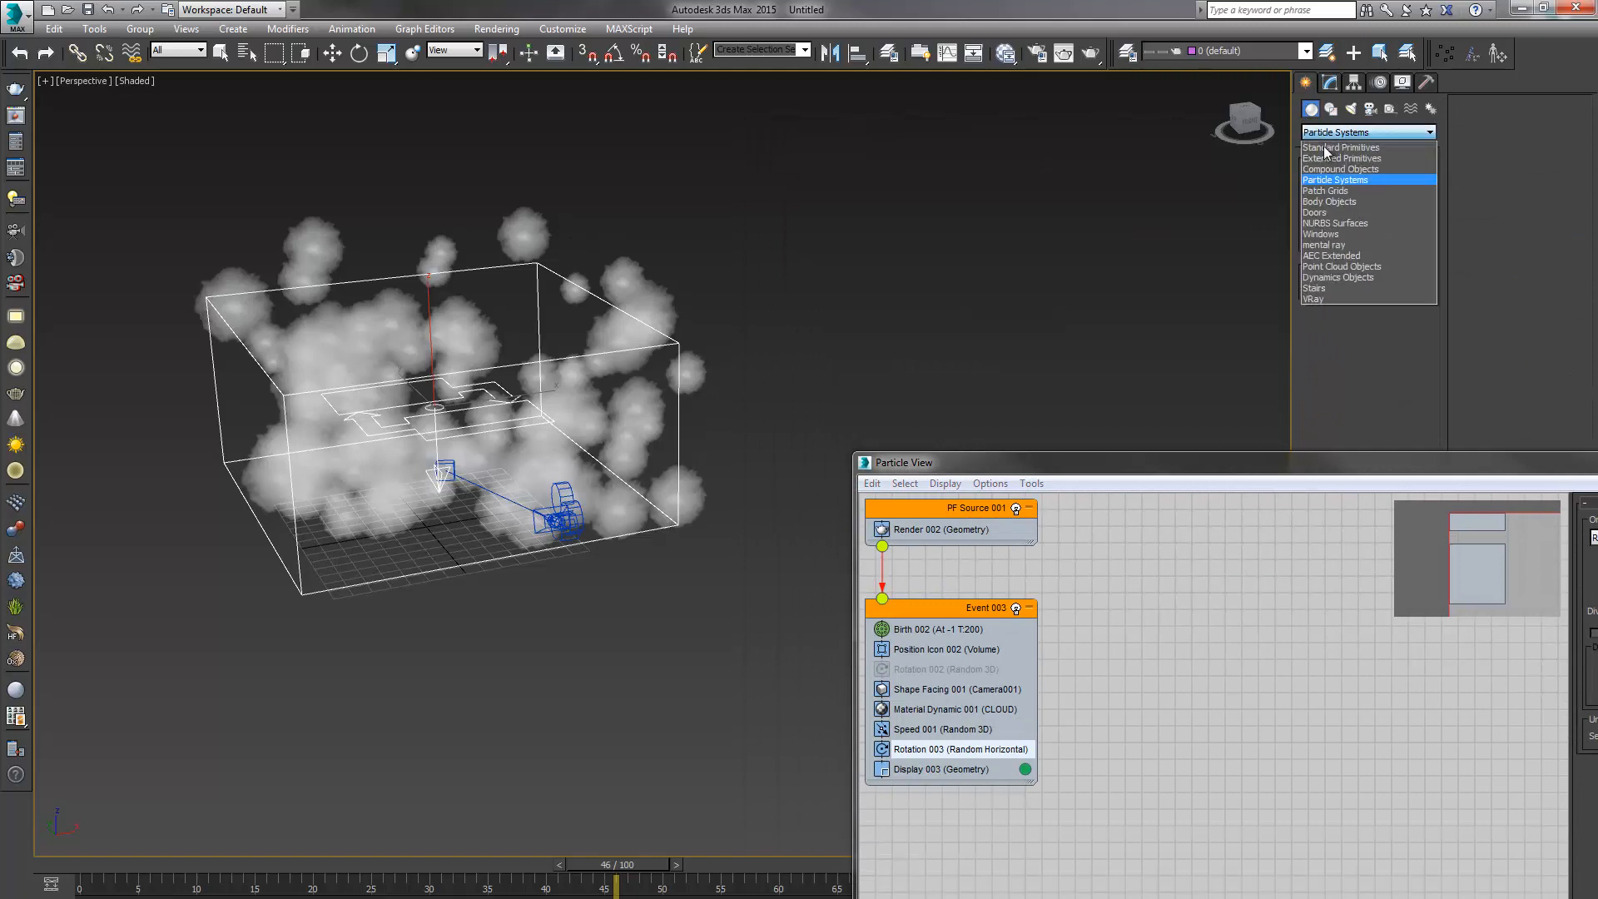
{"action": "left_click", "coordinate": [1340, 143]}
{"action": "left_click", "coordinate": [1335, 206]}
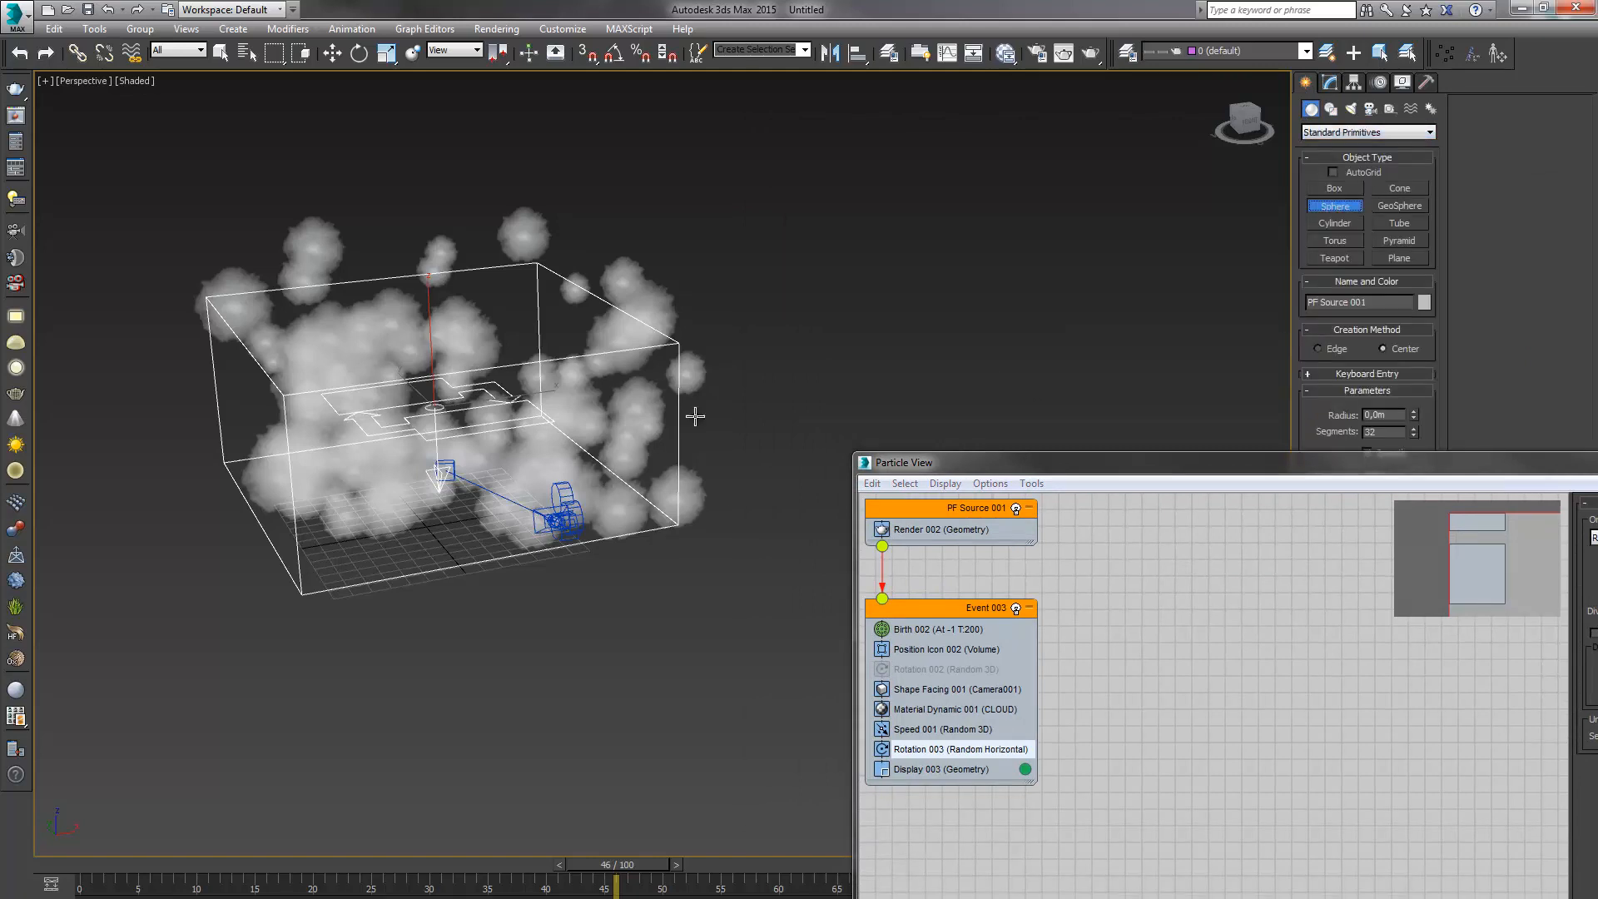
{"action": "mouse_move", "coordinate": [726, 376]}
{"action": "left_mouse_down"}
{"action": "mouse_move", "coordinate": [690, 409]}
{"action": "mouse_move", "coordinate": [717, 221]}
{"action": "mouse_move", "coordinate": [780, 210]}
{"action": "mouse_move", "coordinate": [430, 225]}
{"action": "left_mouse_up"}
{"action": "key", "text": "w"}
{"action": "left_click", "coordinate": [787, 565]}
{"action": "mouse_move", "coordinate": [360, 179]}
{"action": "left_mouse_down"}
{"action": "mouse_move", "coordinate": [404, 333]}
{"action": "mouse_move", "coordinate": [255, 379]}
{"action": "mouse_move", "coordinate": [274, 379]}
{"action": "left_mouse_up"}
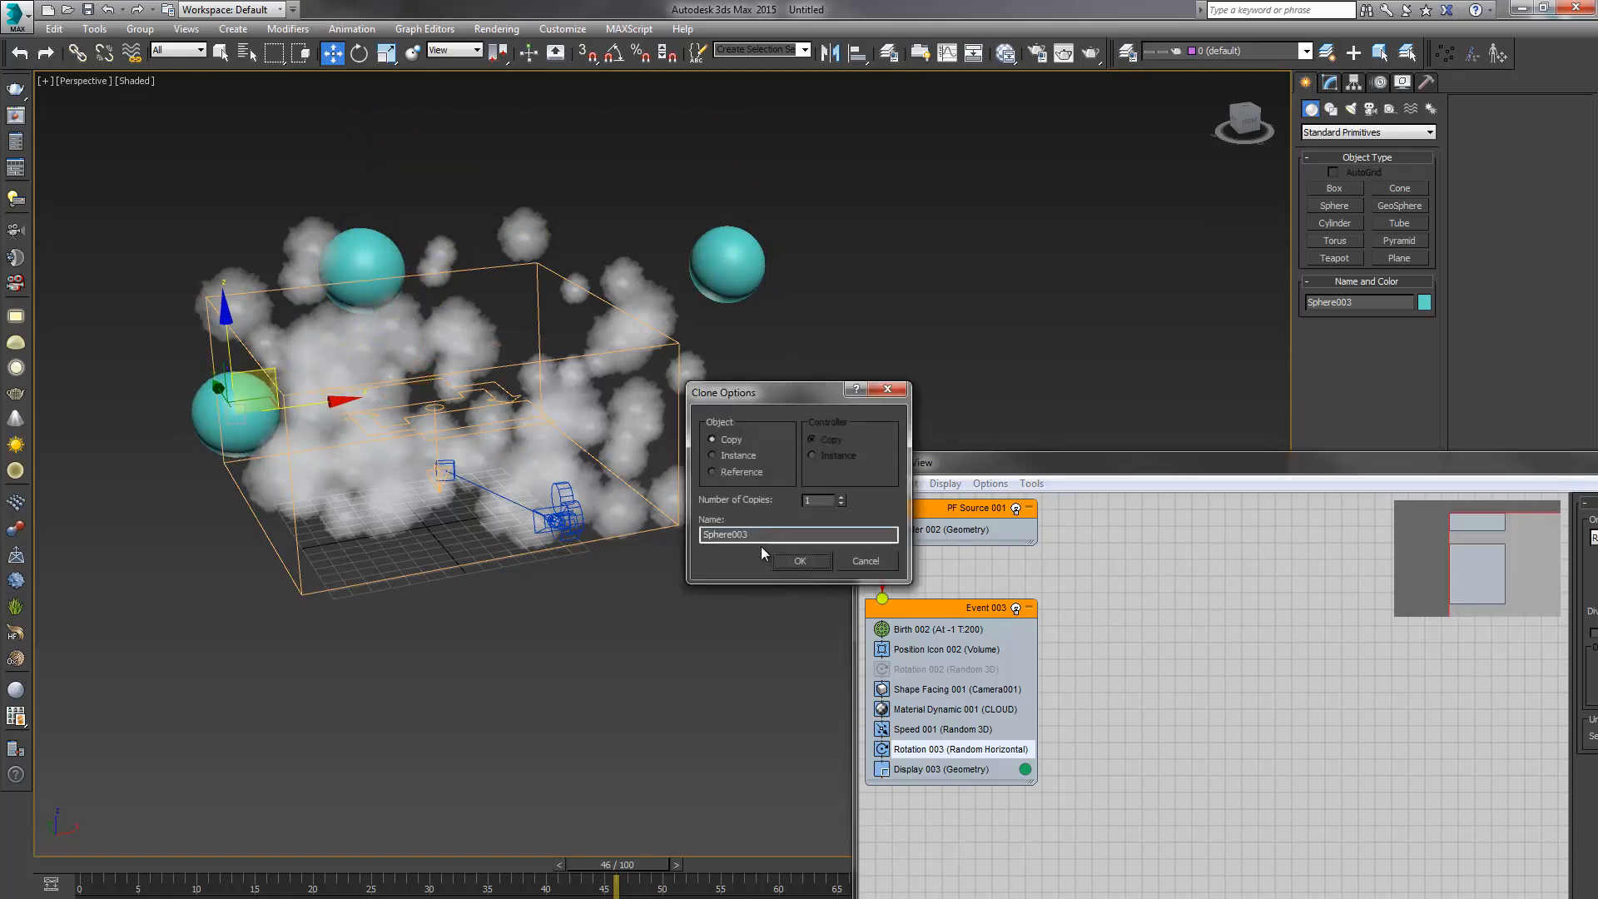
{"action": "key", "text": "Return"}
Move the three spheres to separate spots around the edges of the emitter box
{"action": "middle_click_drag", "start_coordinate": [652, 551], "coordinate": [552, 614], "text": "alt"}
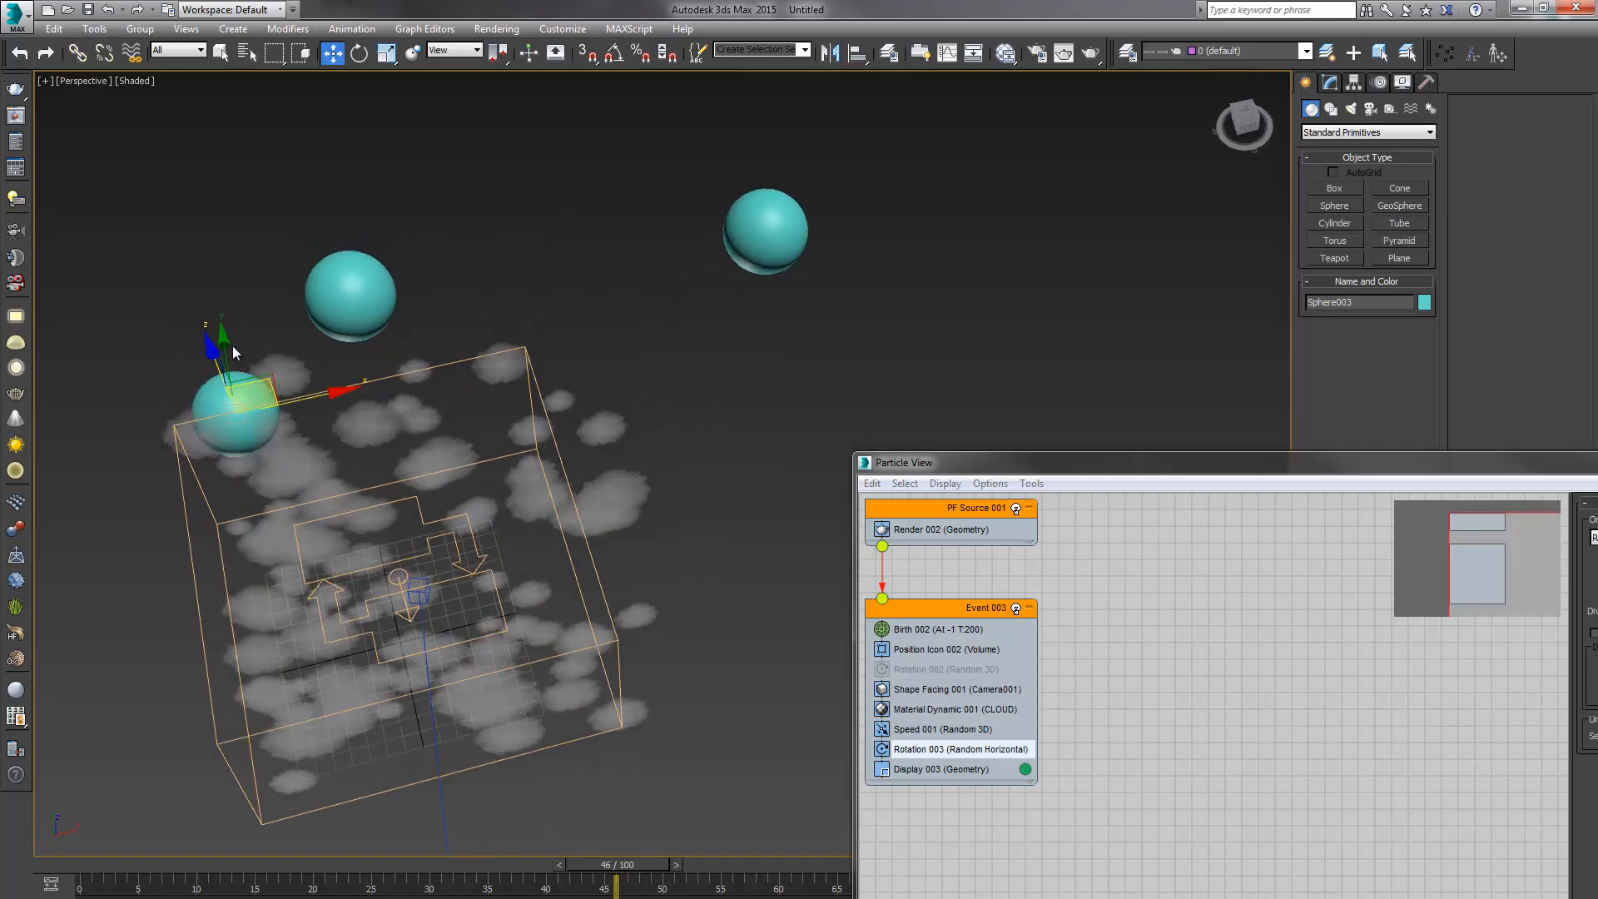
{"action": "middle_click_drag", "start_coordinate": [250, 430], "coordinate": [466, 462], "text": "alt"}
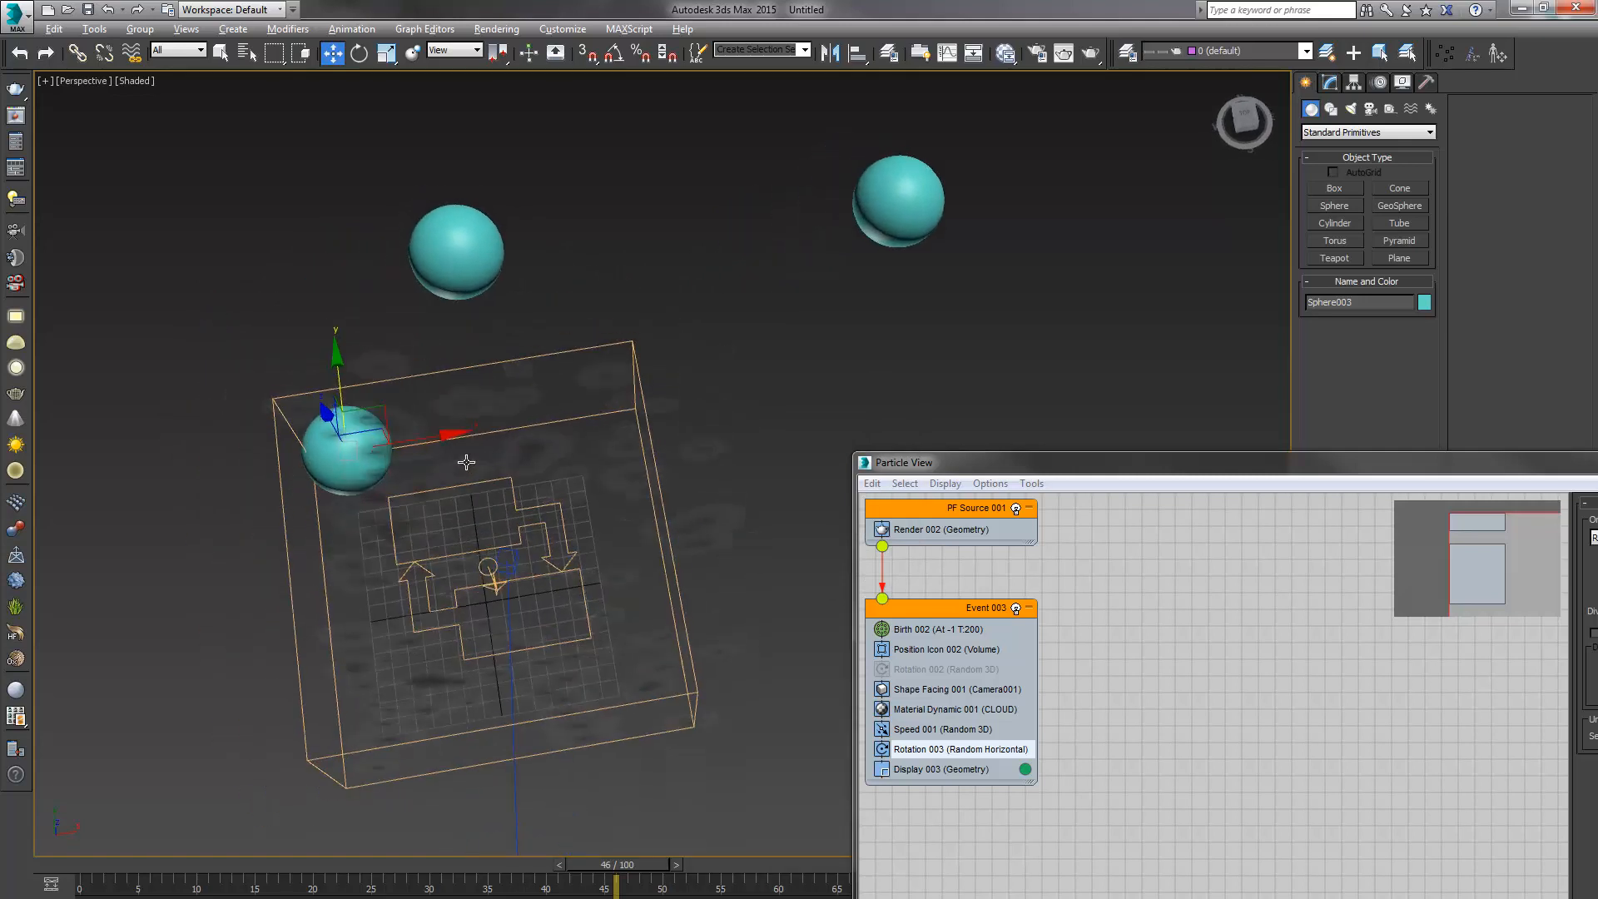
{"action": "left_click", "coordinate": [890, 232], "text": "ctrl"}
{"action": "left_click", "coordinate": [893, 214]}
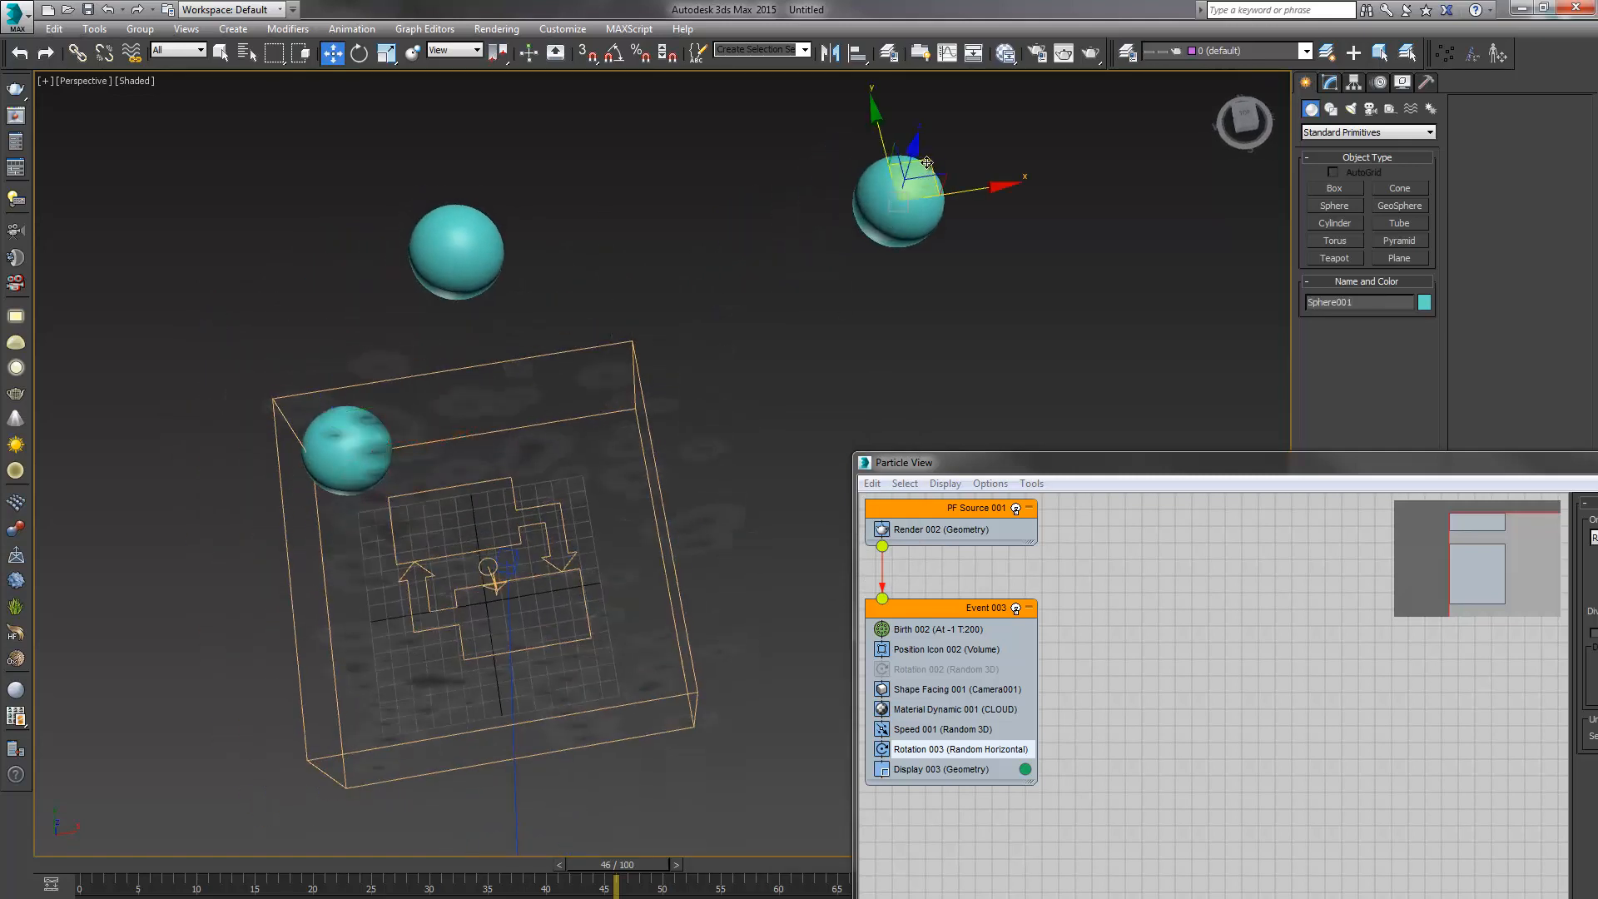
{"action": "left_click_drag", "start_coordinate": [893, 214], "coordinate": [581, 378]}
{"action": "left_click_drag", "start_coordinate": [488, 260], "coordinate": [537, 365]}
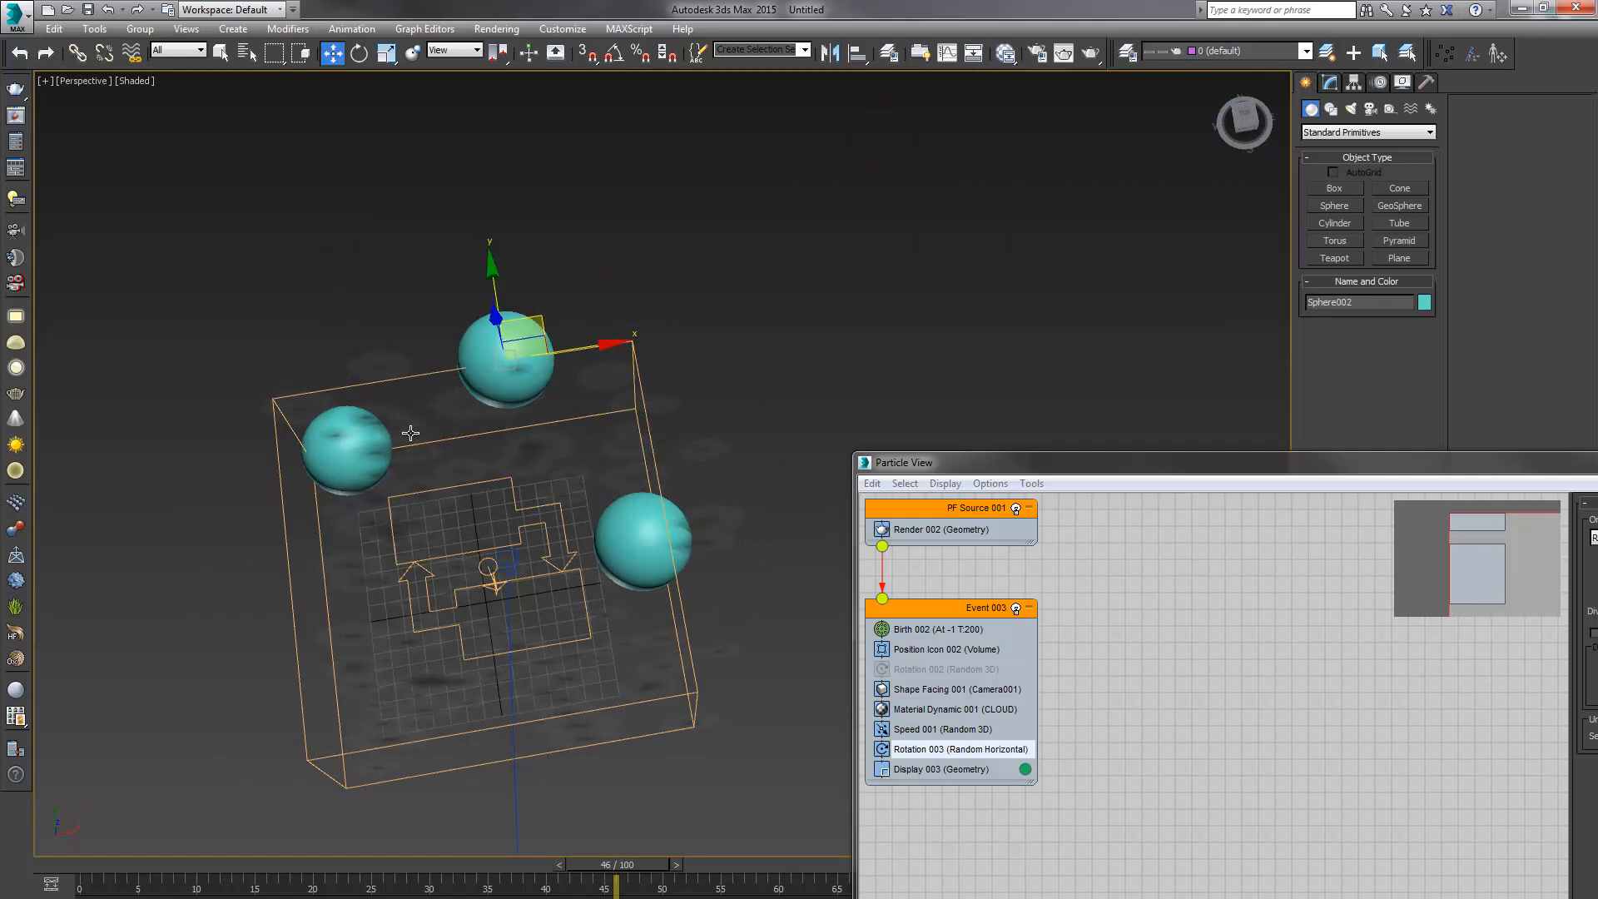
{"action": "left_click_drag", "start_coordinate": [352, 462], "coordinate": [321, 482]}
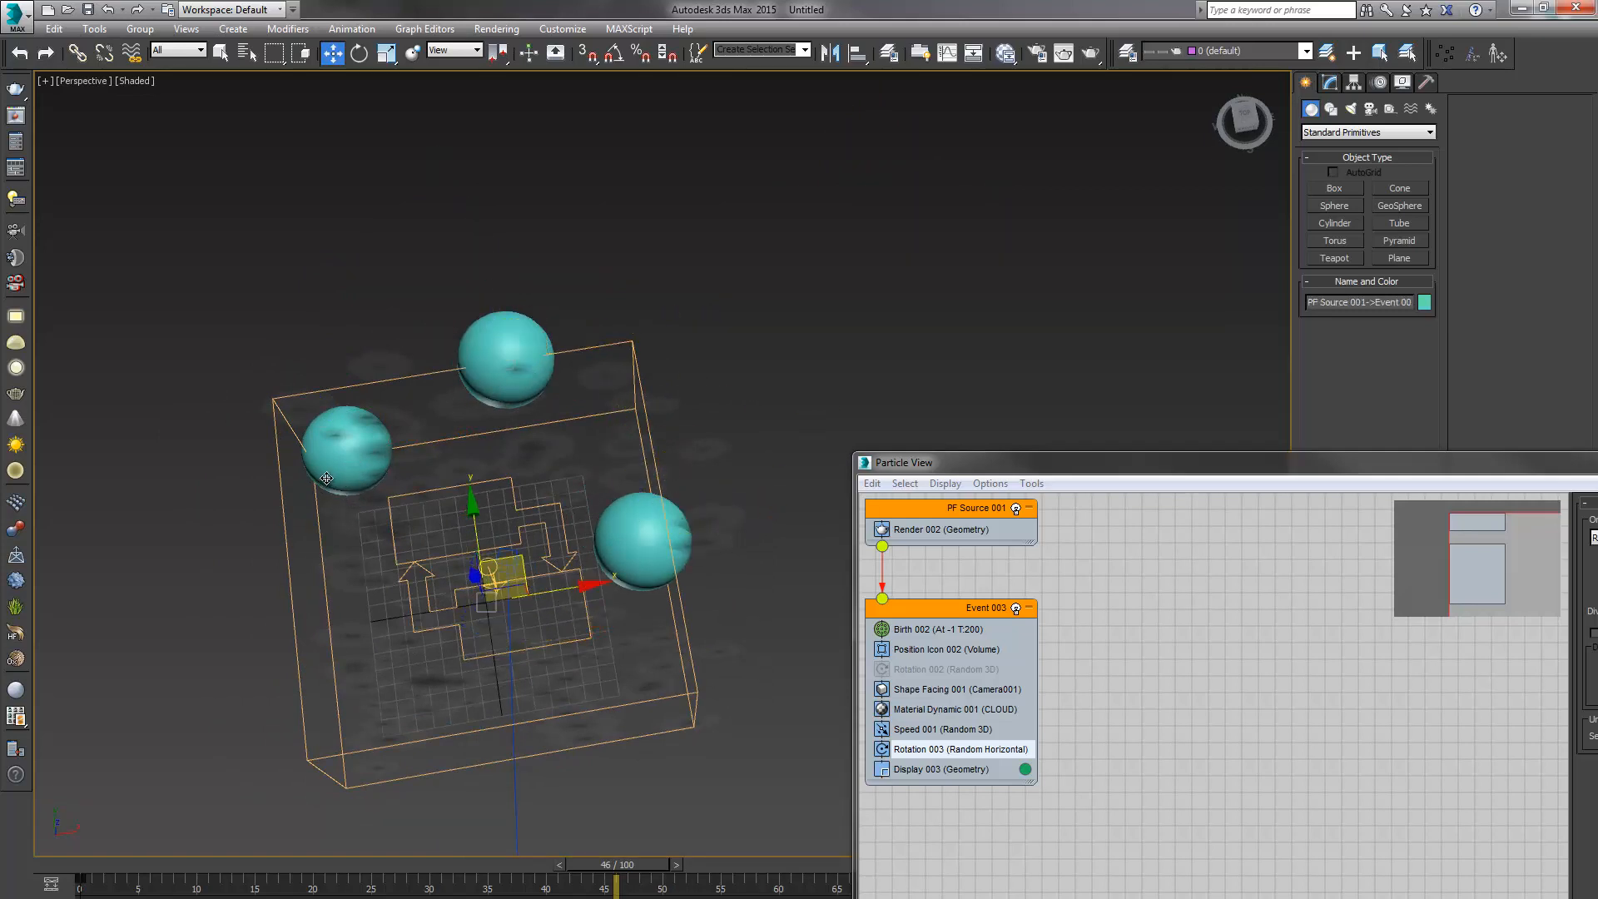
{"action": "middle_click_drag", "start_coordinate": [383, 517], "coordinate": [406, 474], "text": "alt"}
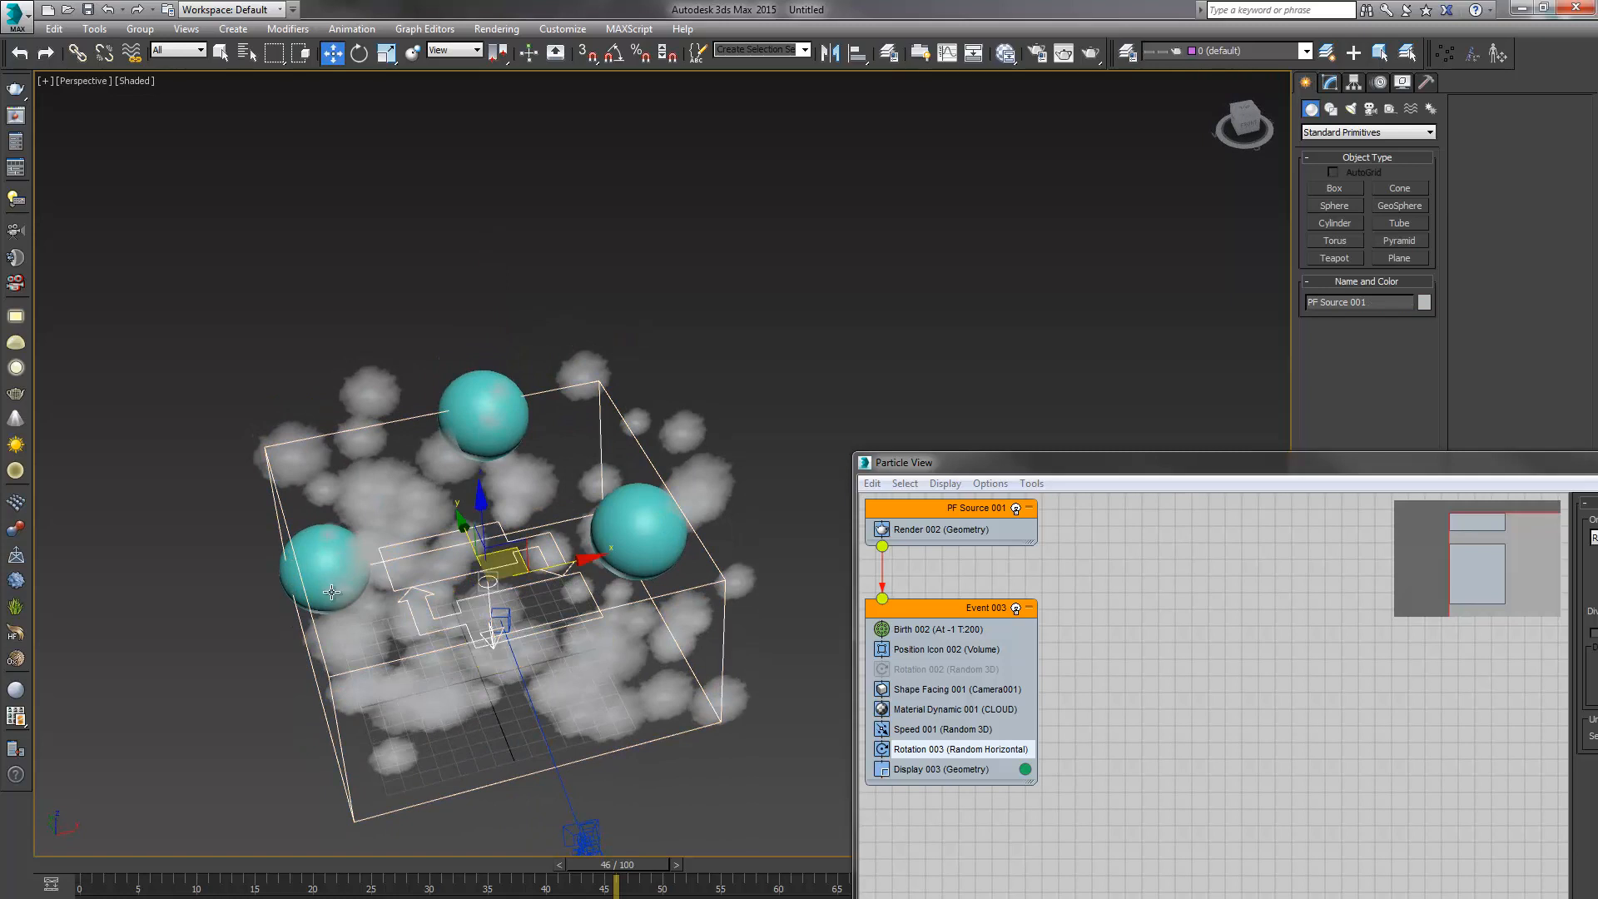
{"action": "middle_click_drag", "start_coordinate": [323, 576], "coordinate": [297, 589], "text": "alt"}
{"action": "left_click", "coordinate": [288, 610]}
{"action": "left_click_drag", "start_coordinate": [311, 532], "coordinate": [312, 497]}
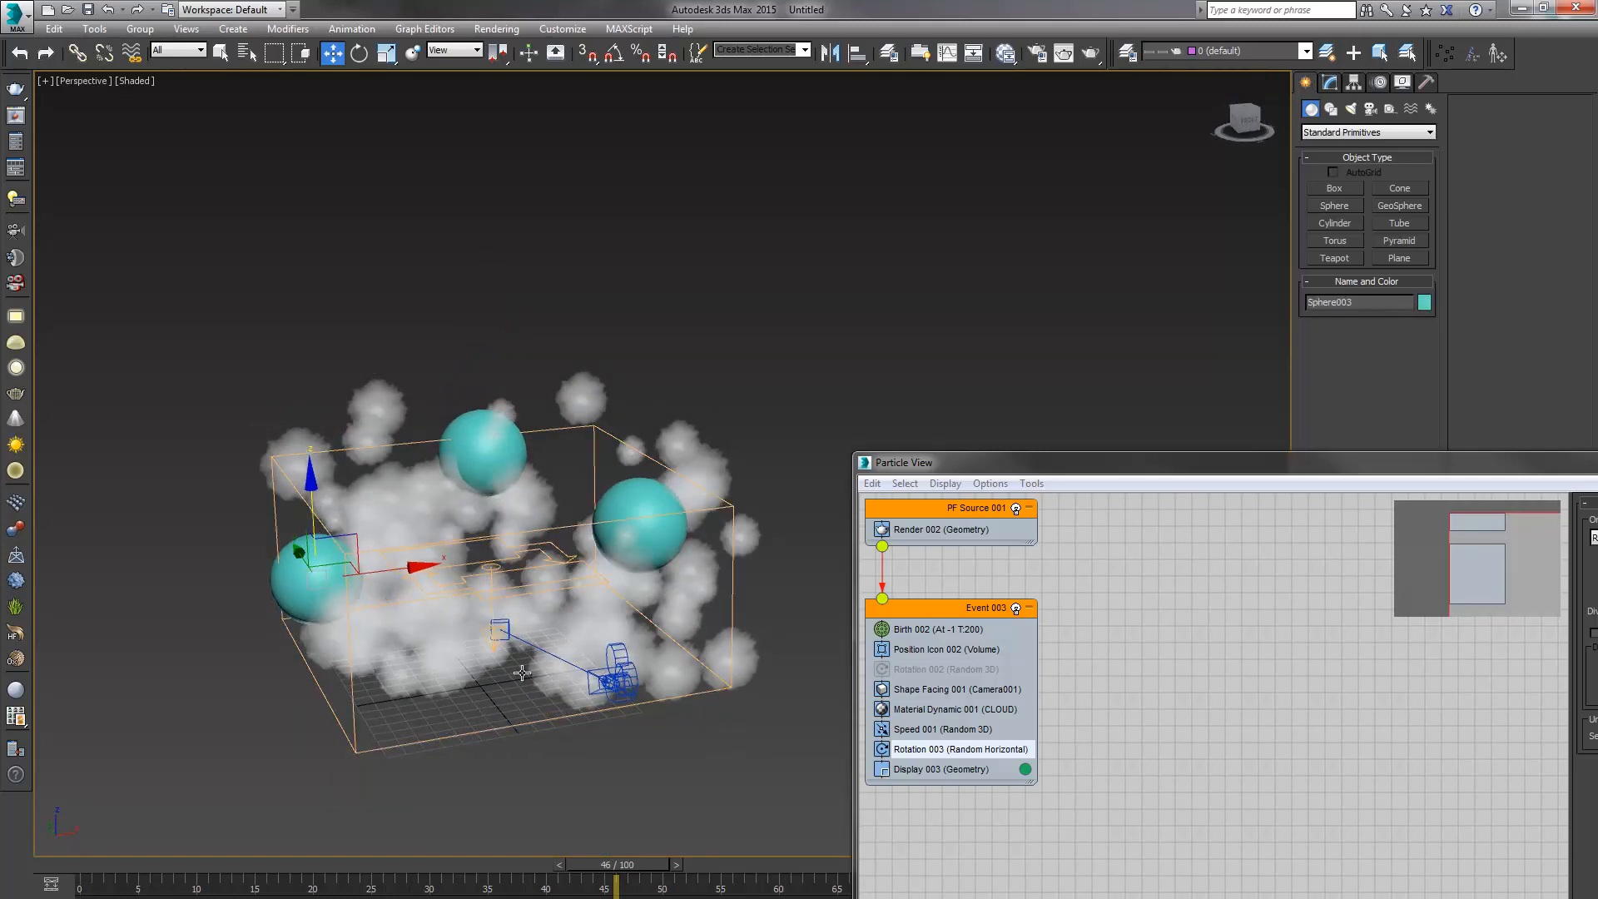
Replace the Position Icon operator in the particle event with a Position Object operator
{"action": "middle_click_drag", "start_coordinate": [521, 671], "coordinate": [600, 587], "text": "alt"}
{"action": "middle_click_drag", "start_coordinate": [600, 587], "coordinate": [653, 425], "text": "alt"}
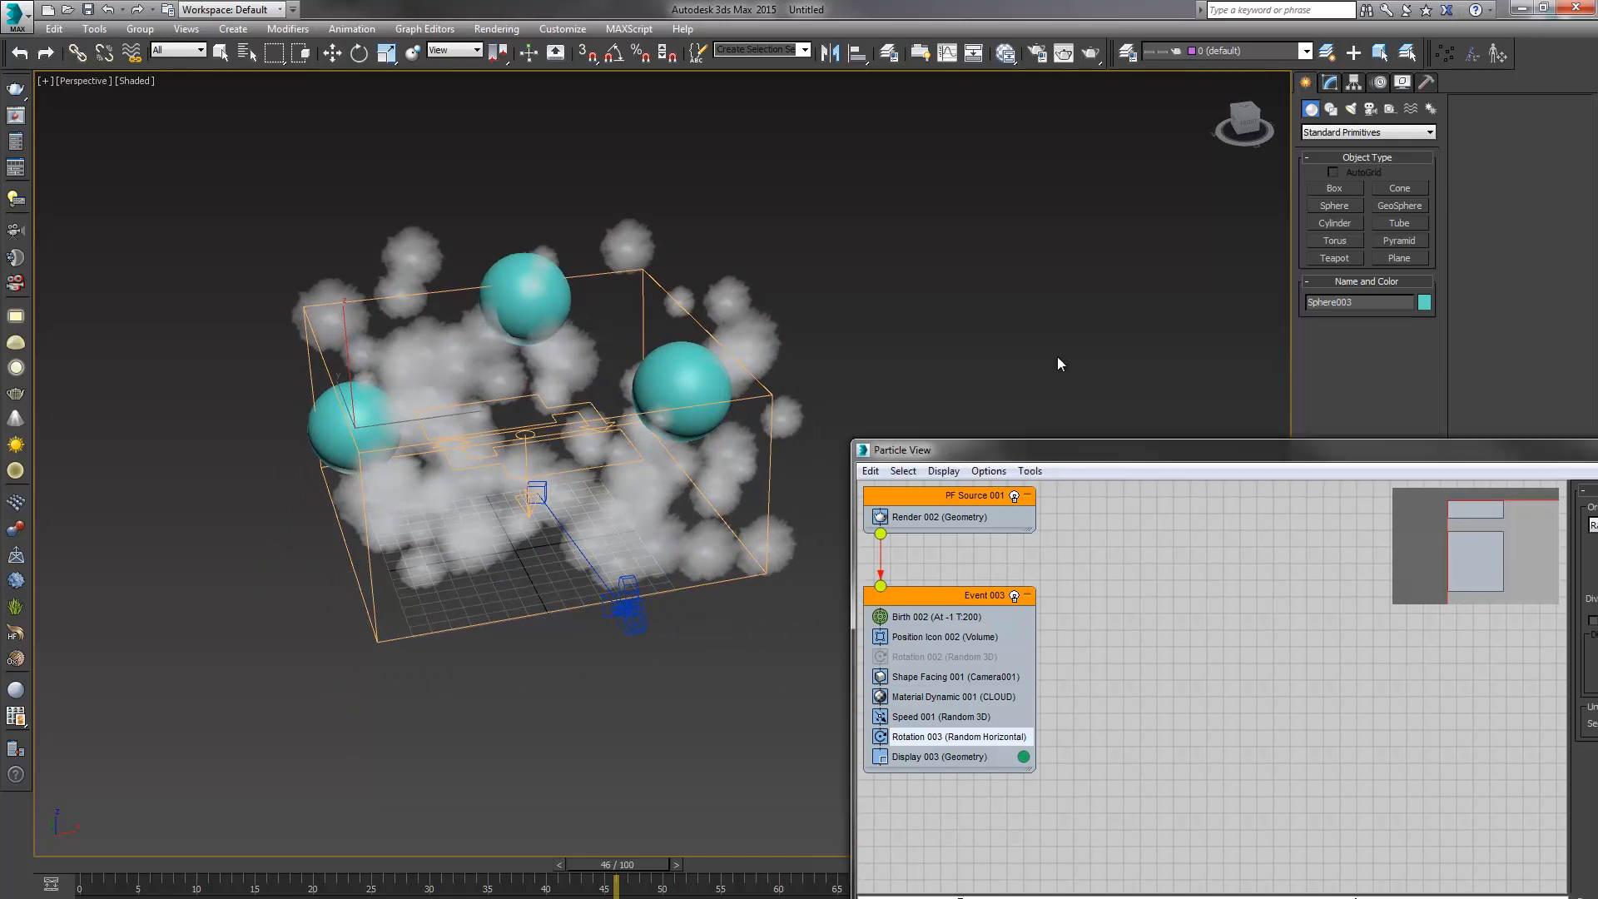
{"action": "left_click_drag", "start_coordinate": [1057, 462], "coordinate": [1032, 162]}
{"action": "left_click", "coordinate": [917, 351]}
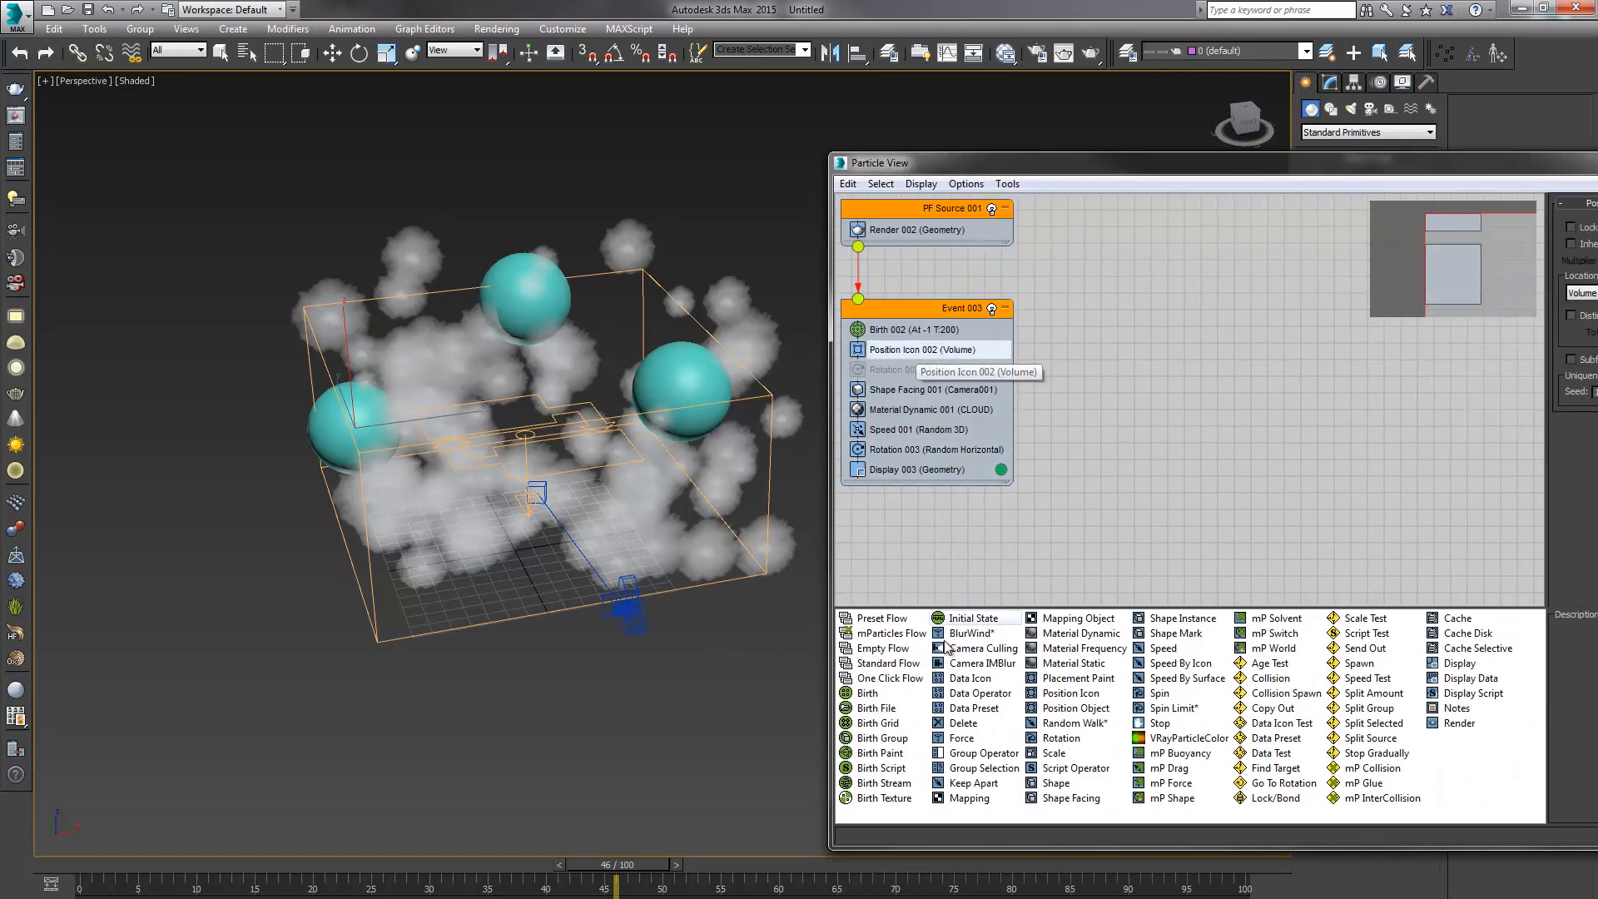
{"action": "left_click_drag", "start_coordinate": [1076, 708], "coordinate": [966, 350]}
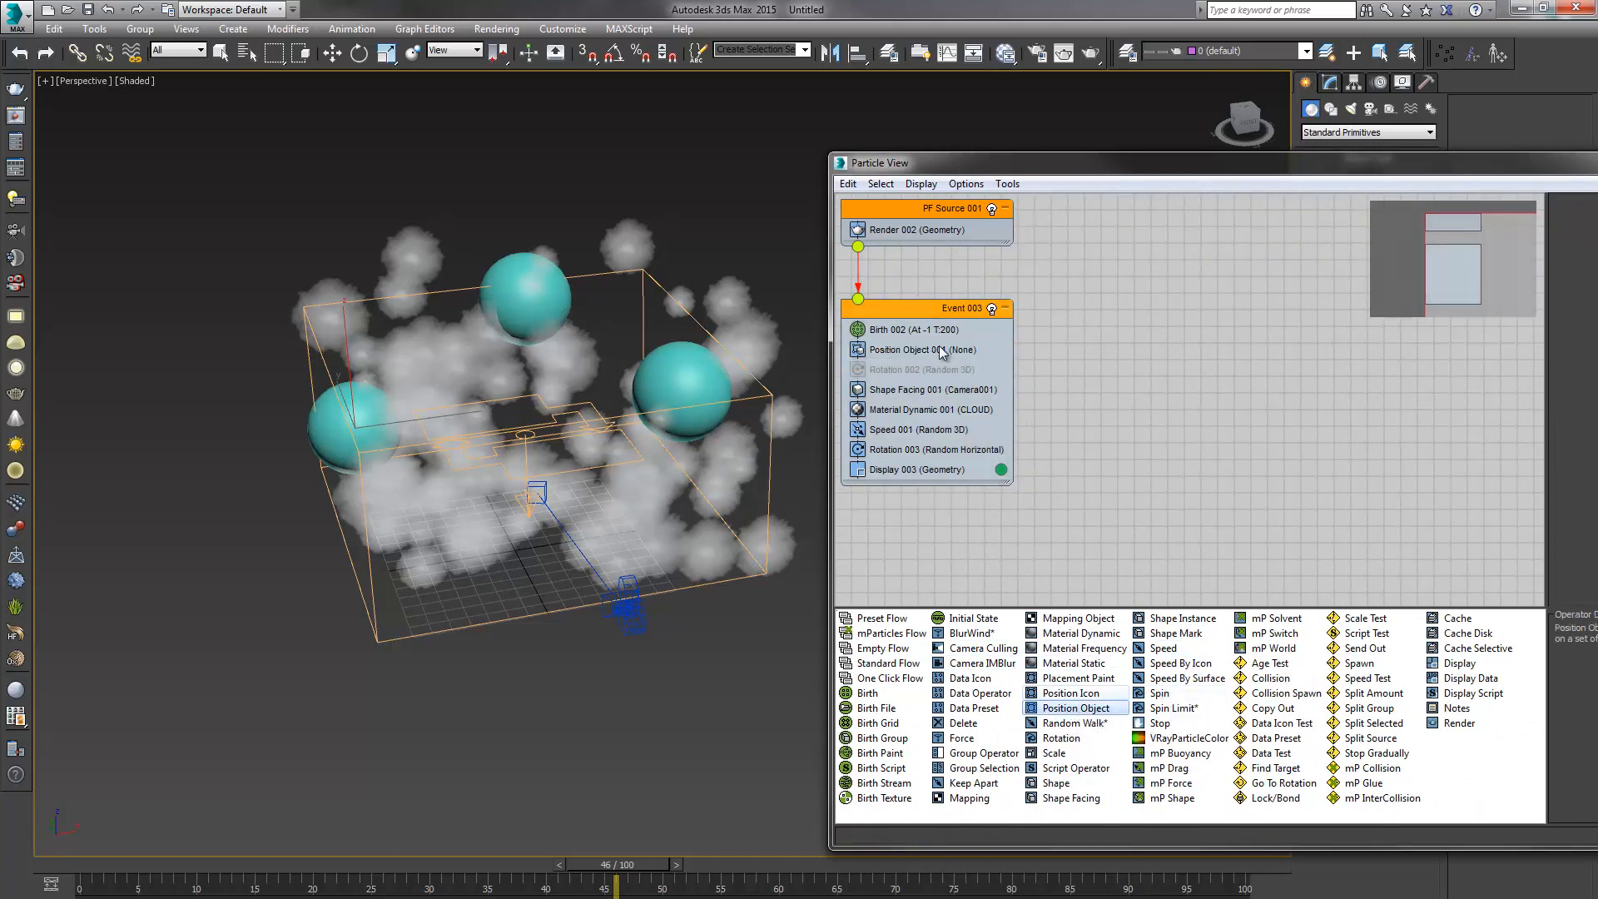
{"action": "left_click_drag", "start_coordinate": [1036, 172], "coordinate": [866, 119]}
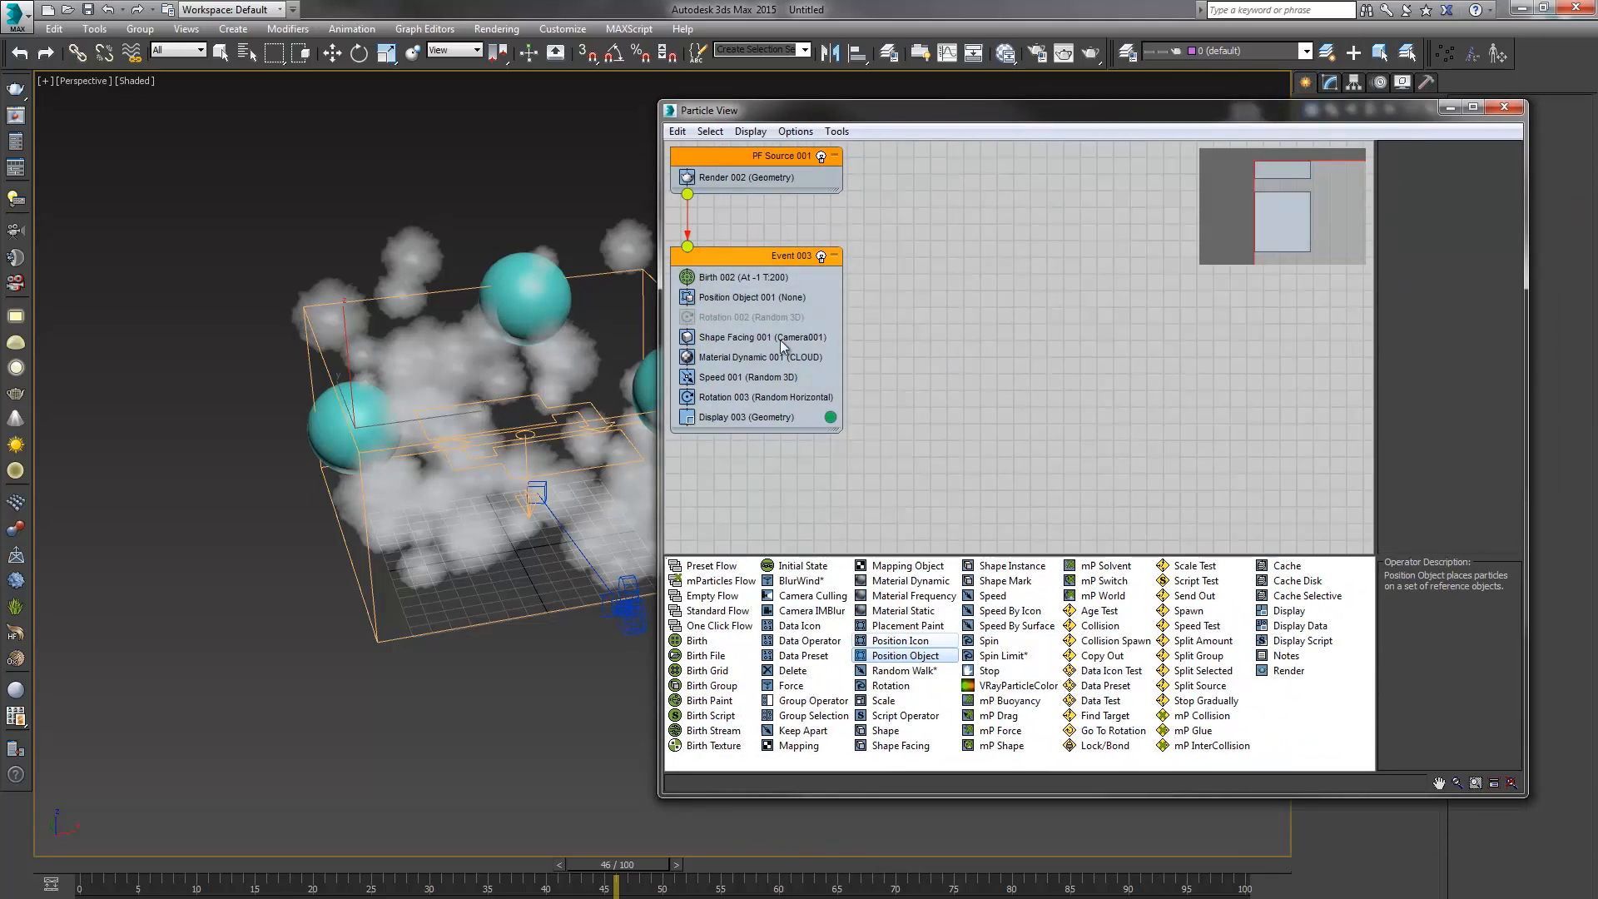
Add Sphere001, Sphere002 and Sphere003 as emitter objects of the Position Object operator
{"action": "left_click", "coordinate": [759, 297]}
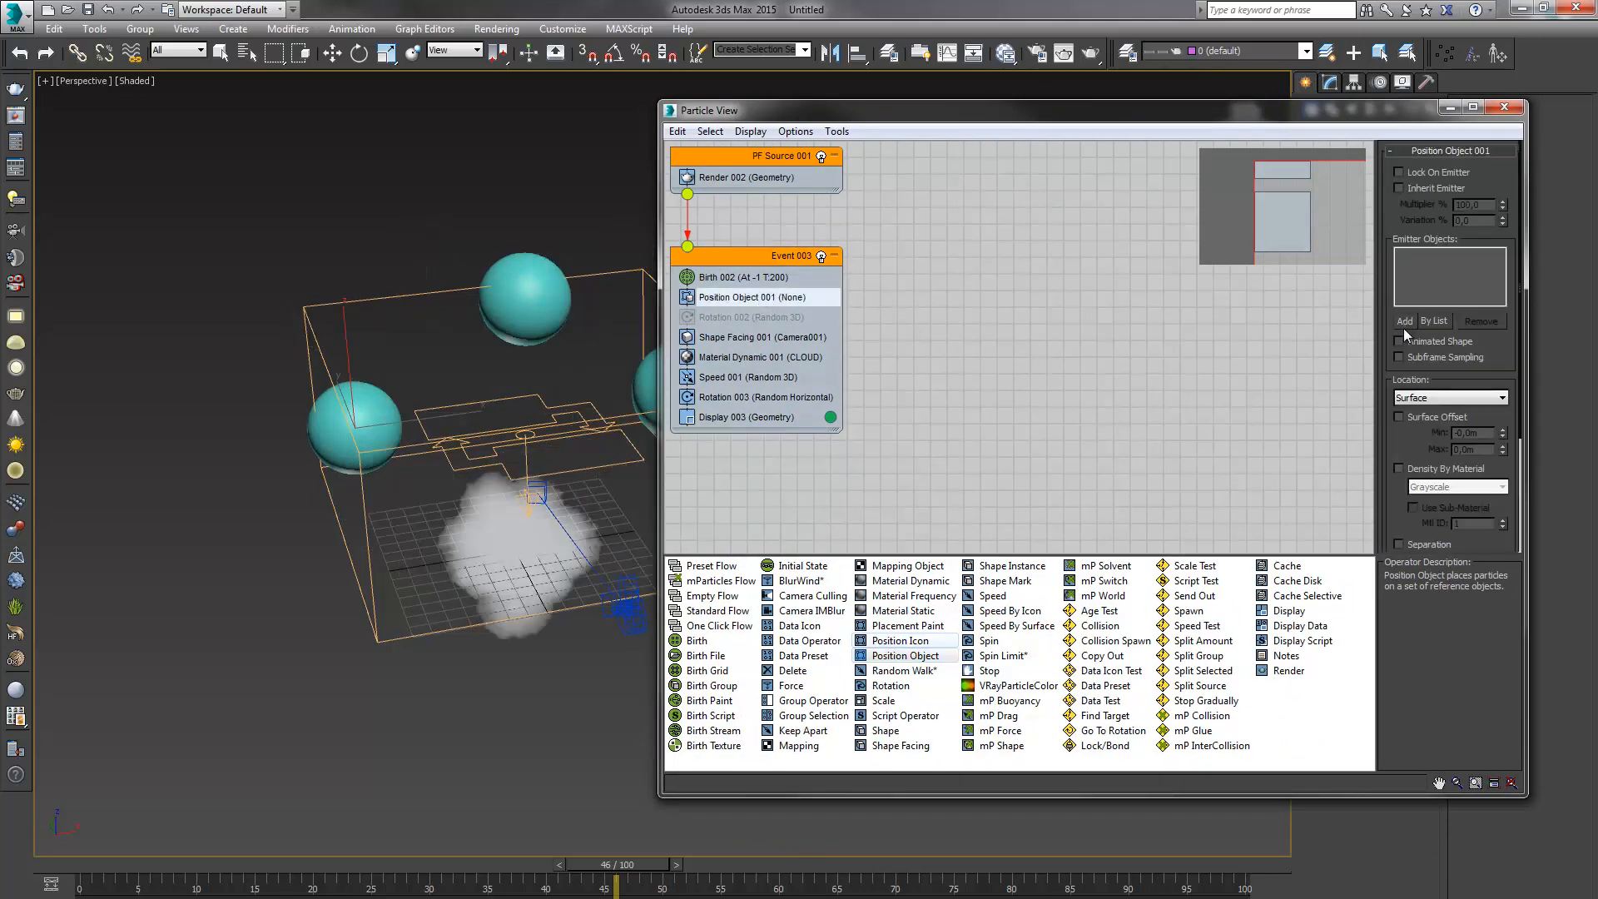
{"action": "left_click", "coordinate": [1430, 321]}
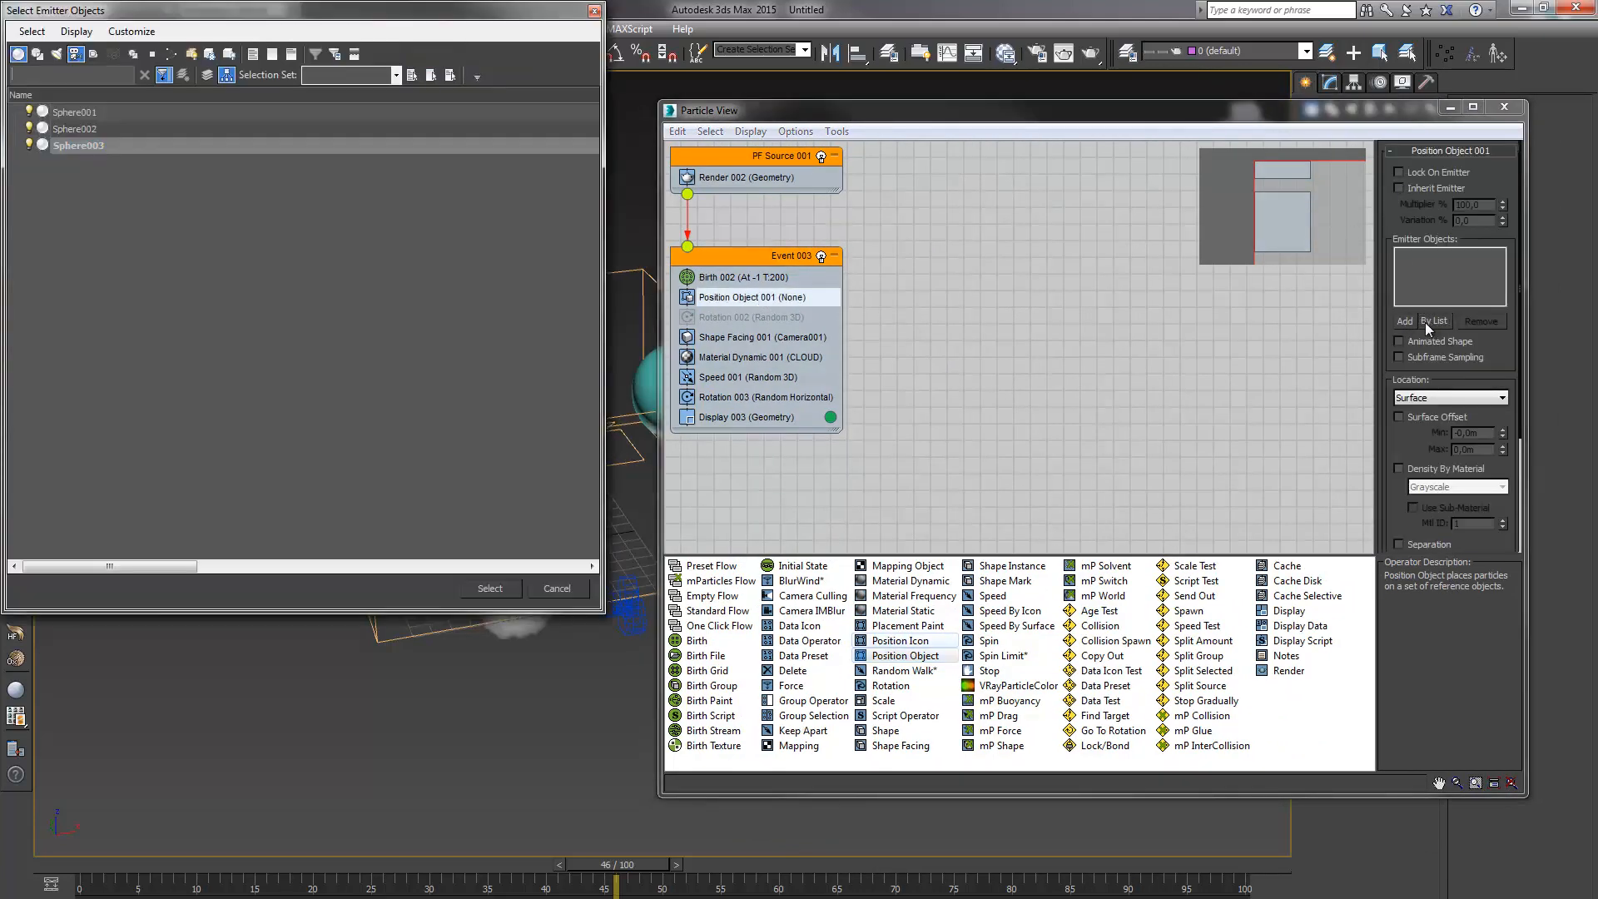
{"action": "left_click", "coordinate": [92, 130]}
{"action": "left_click", "coordinate": [92, 116]}
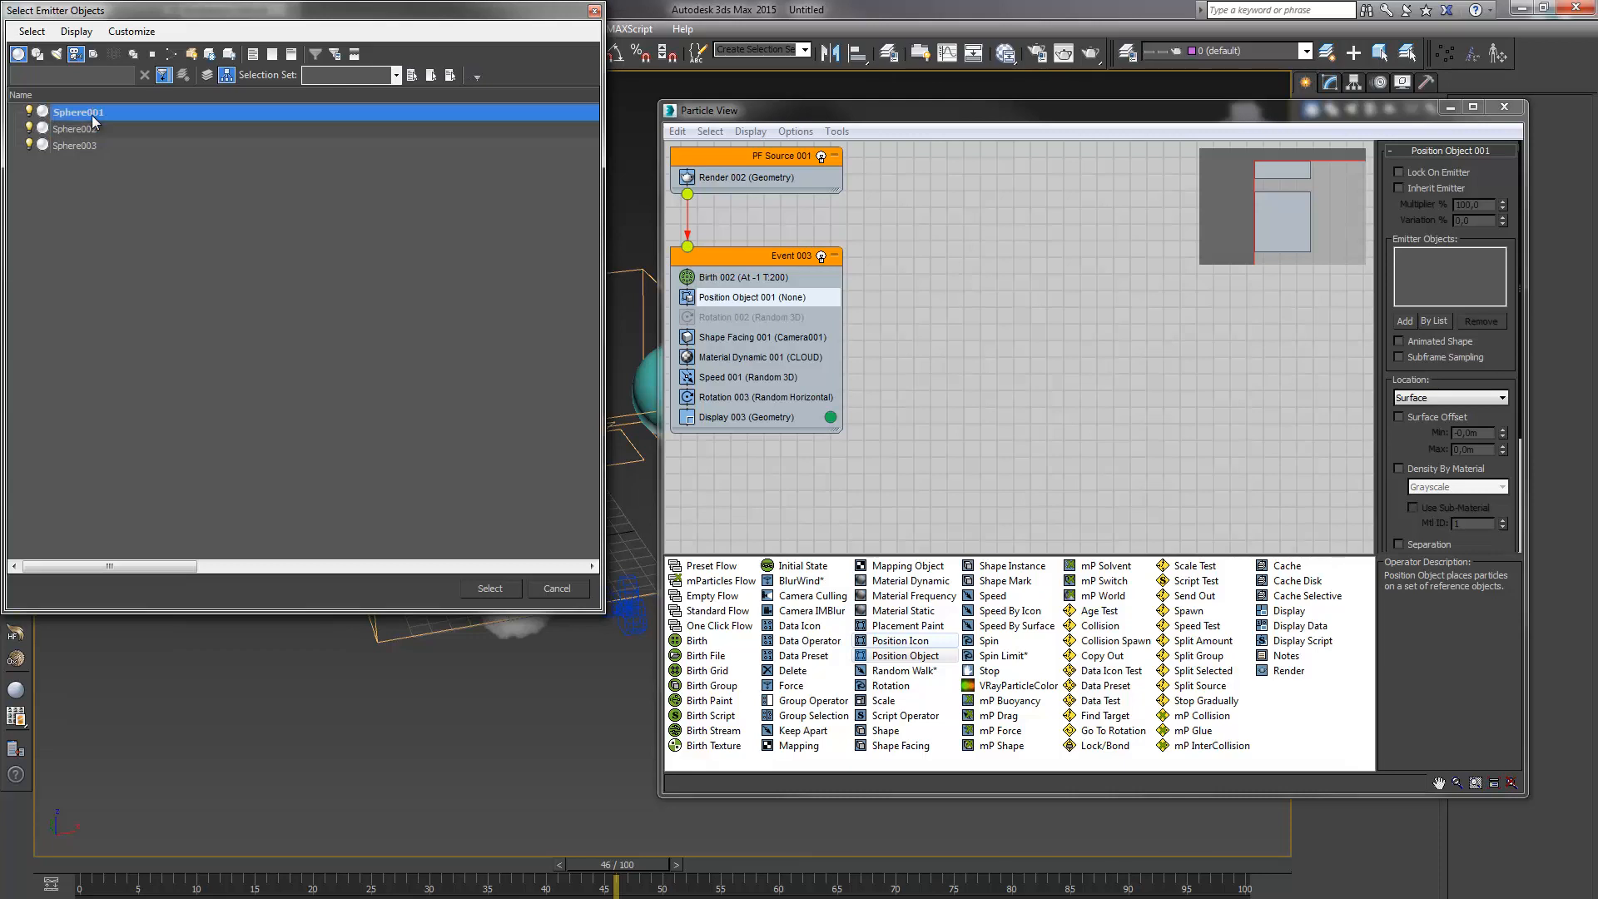
{"action": "left_click", "coordinate": [81, 146], "text": "shift"}
{"action": "left_click", "coordinate": [503, 586]}
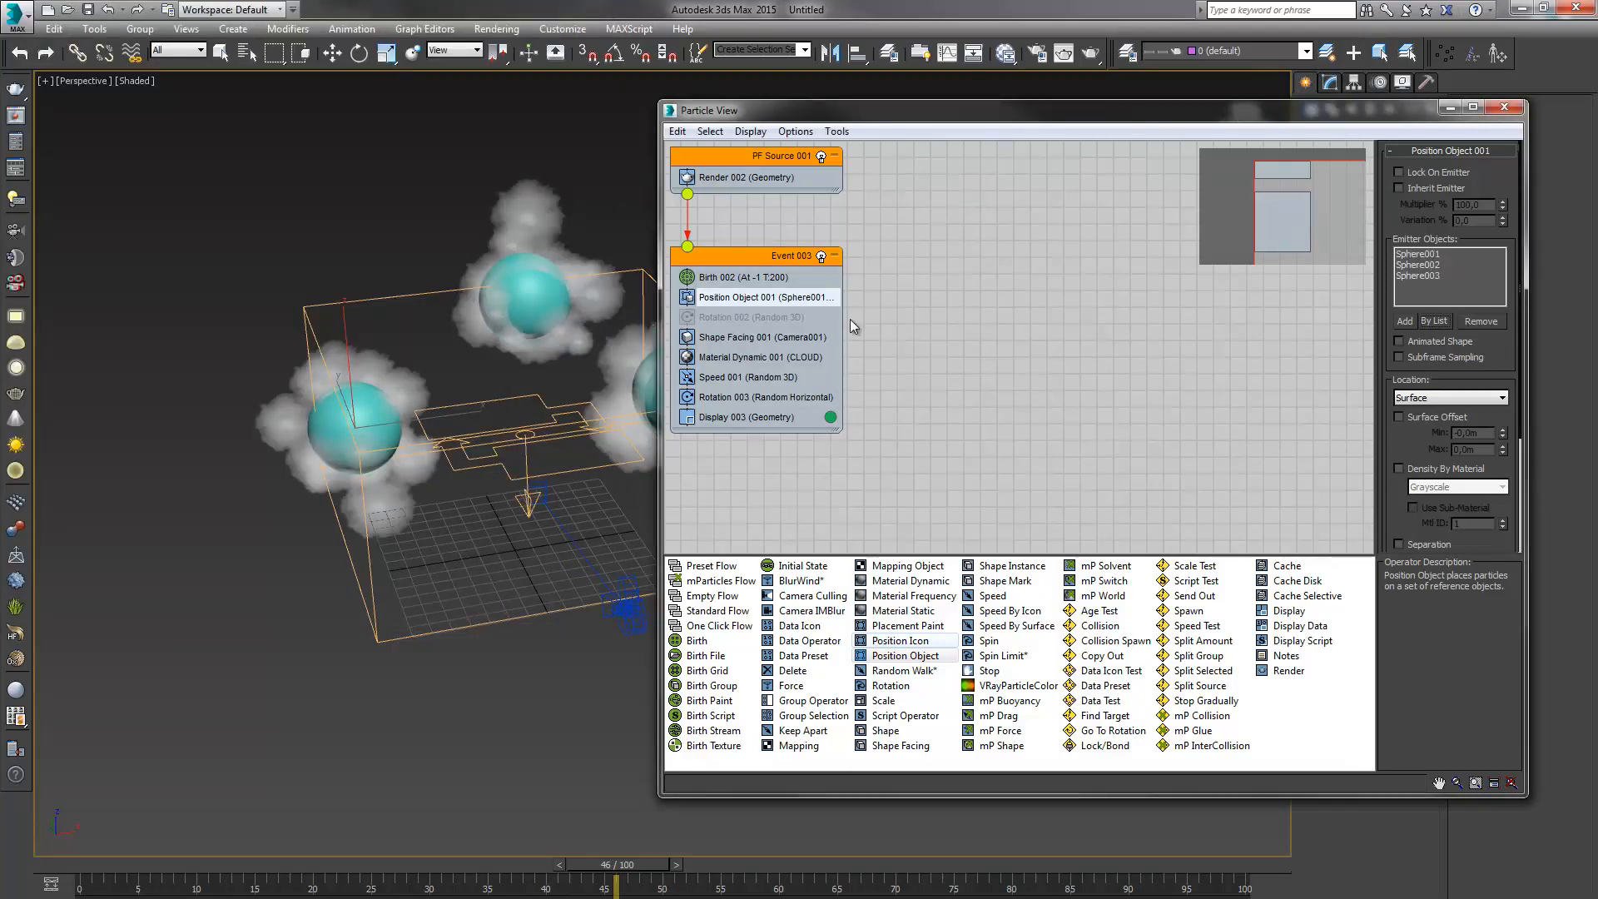
Set the Speed operator's speed to 0.01, scrub the animation to check the slower particles, and close Particle View
{"action": "left_click", "coordinate": [748, 377]}
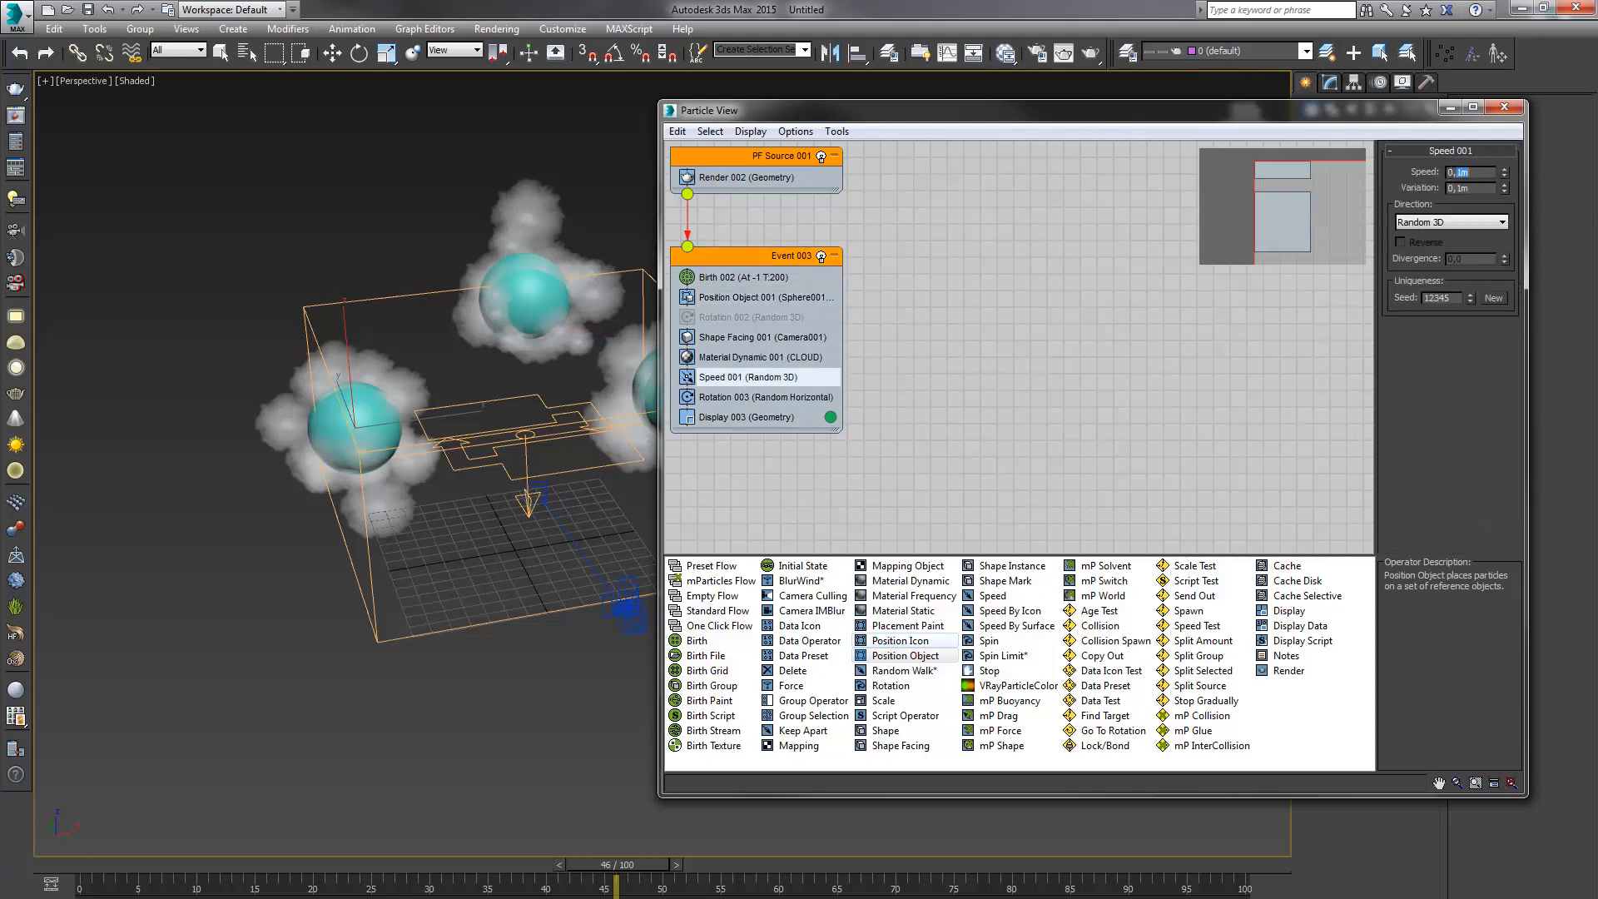
{"action": "type", "text": "0"}
{"action": "key", "text": "Return"}
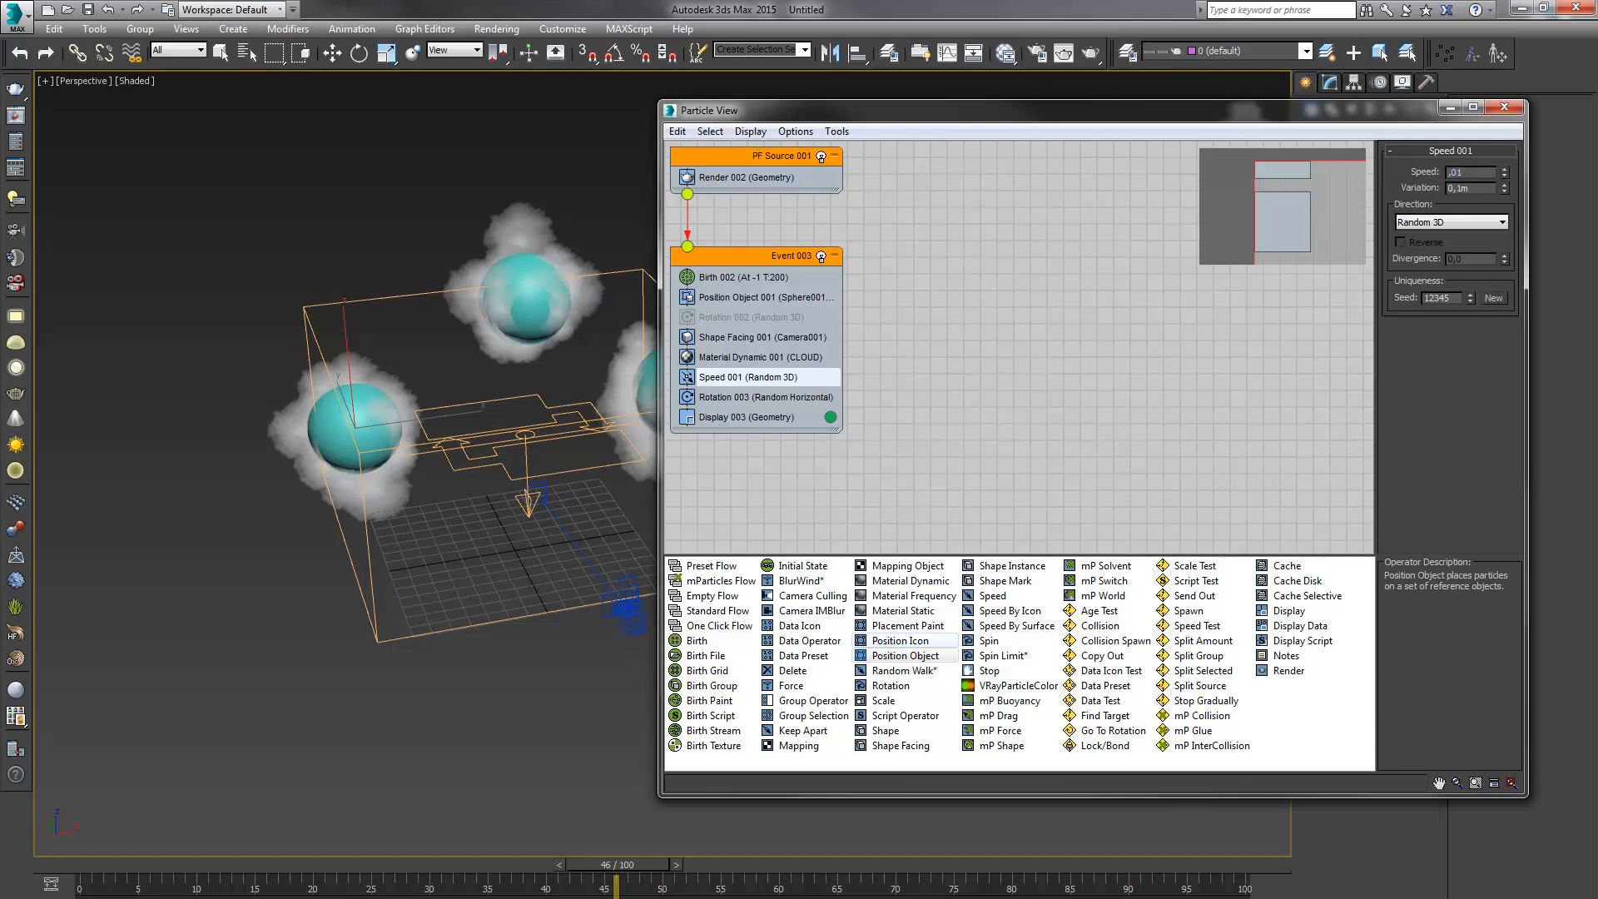
{"action": "key", "text": "Return"}
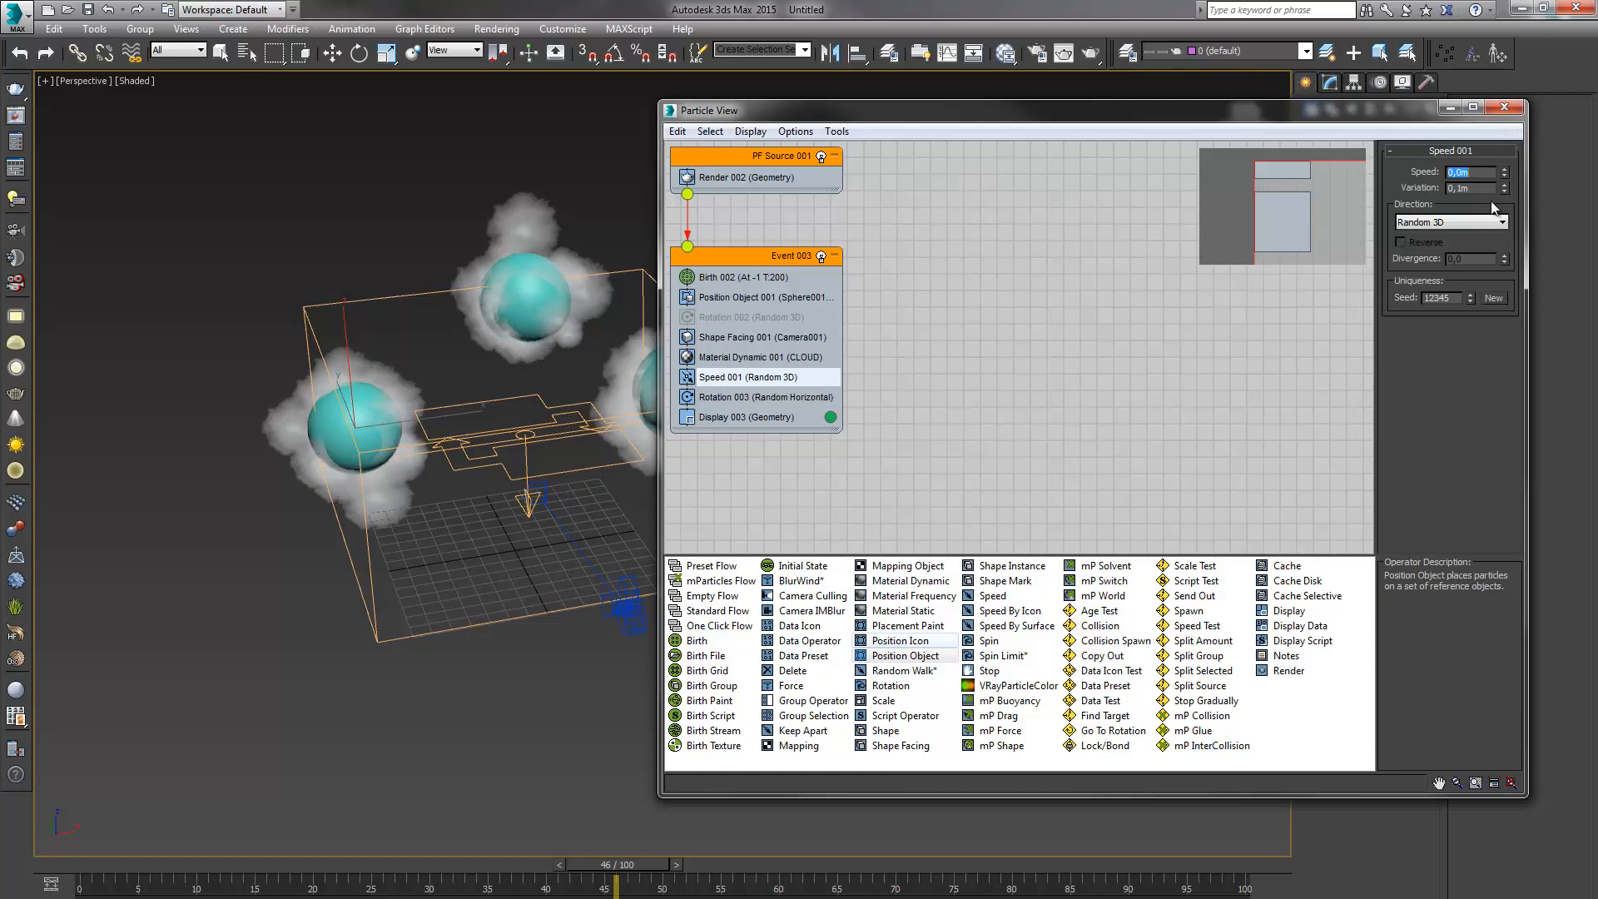
{"action": "left_click_drag", "start_coordinate": [152, 865], "coordinate": [485, 873]}
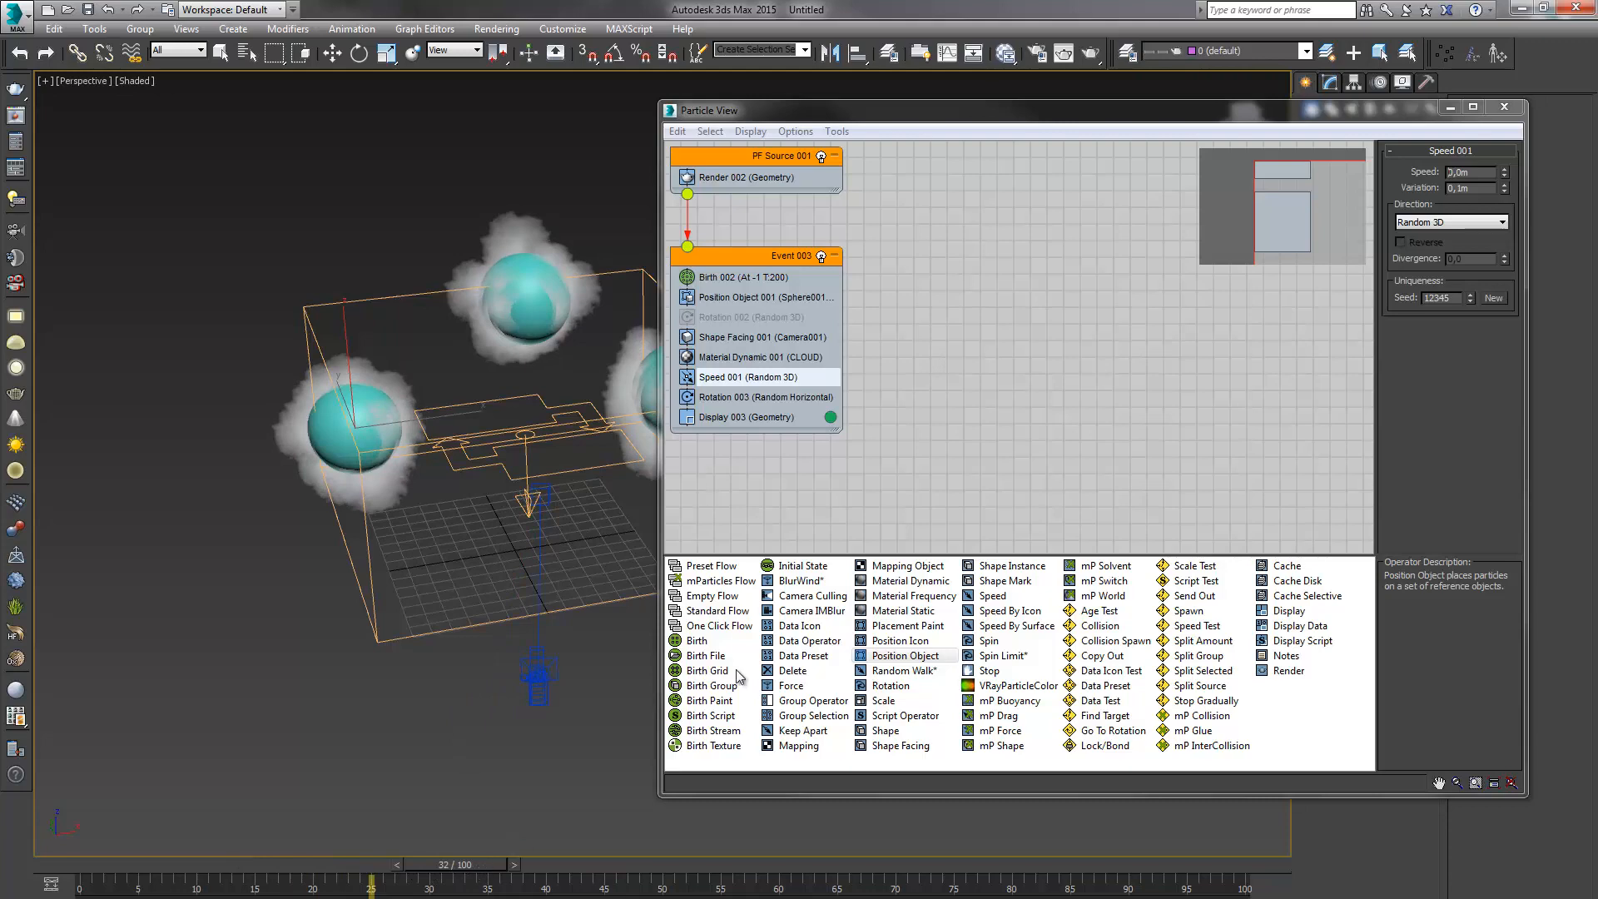
{"action": "left_click", "coordinate": [1513, 114]}
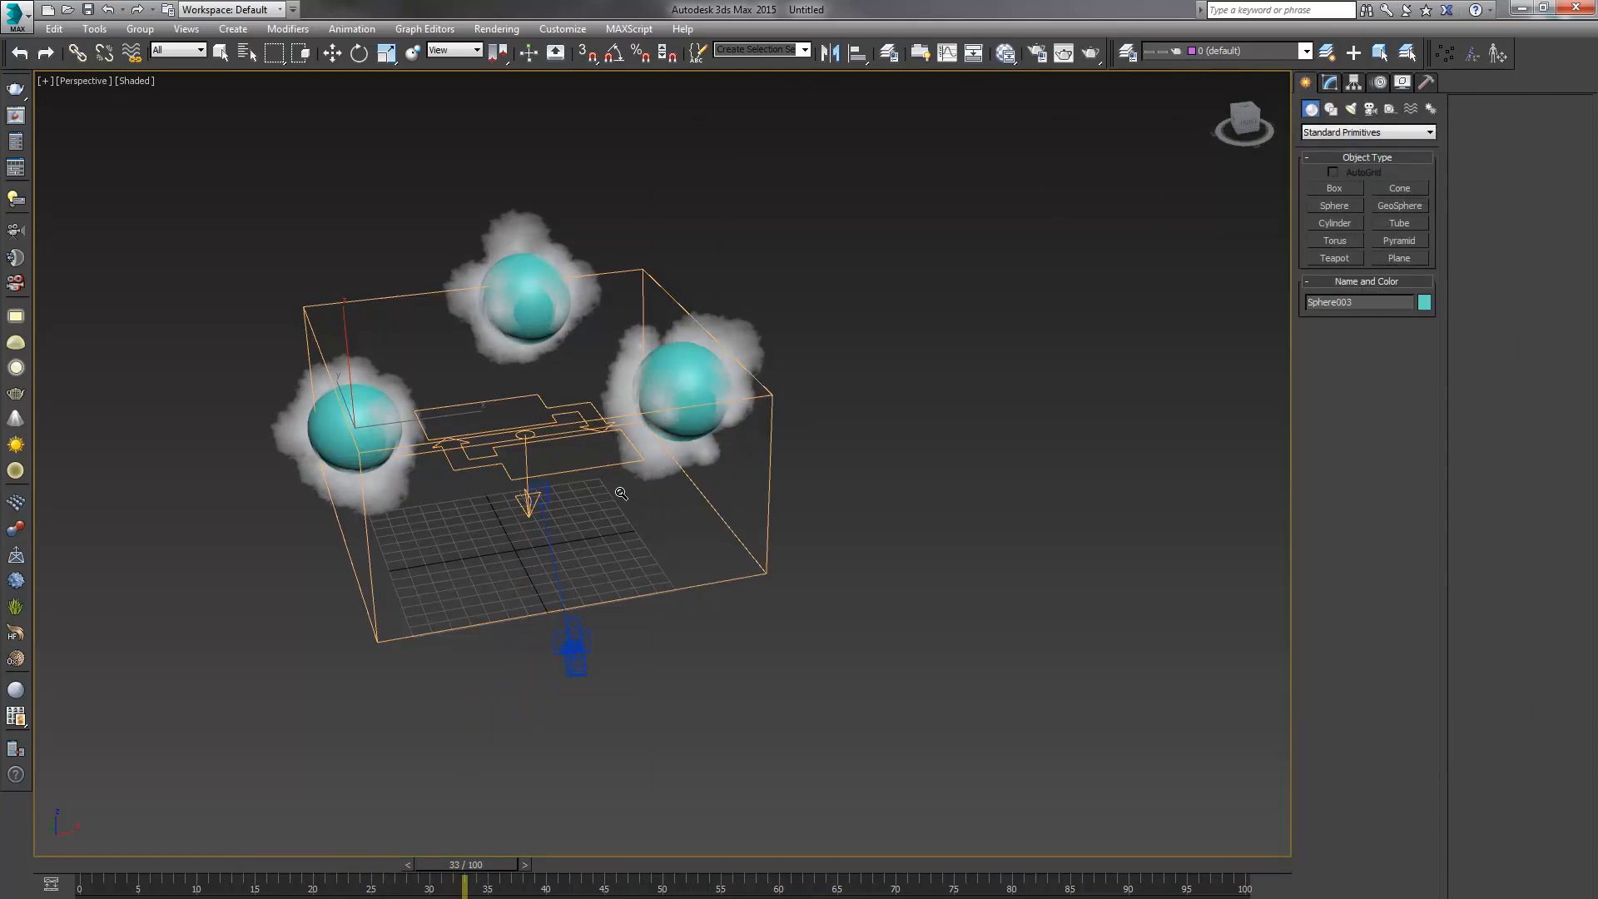
Rename Sphere003 as CLouds
{"action": "middle_click_drag", "start_coordinate": [620, 495], "coordinate": [491, 434], "text": "alt"}
{"action": "scroll", "coordinate": [491, 434], "scroll_direction": "up", "scroll_amount": 4}
{"action": "key", "text": "w"}
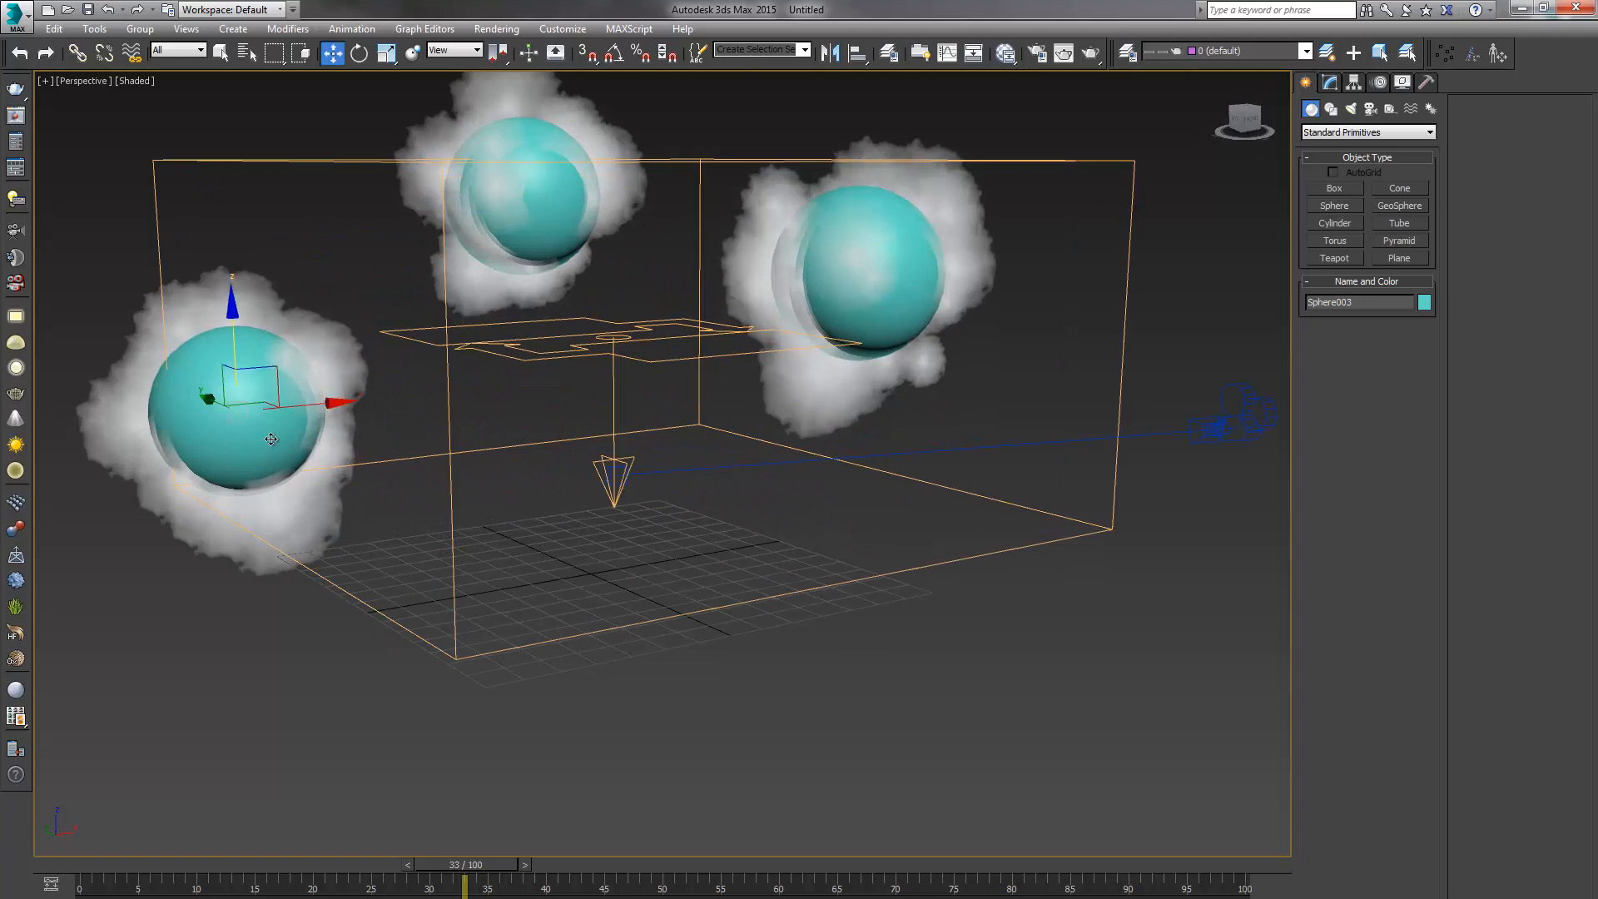
{"action": "middle_click_drag", "start_coordinate": [380, 496], "coordinate": [549, 513], "text": "alt"}
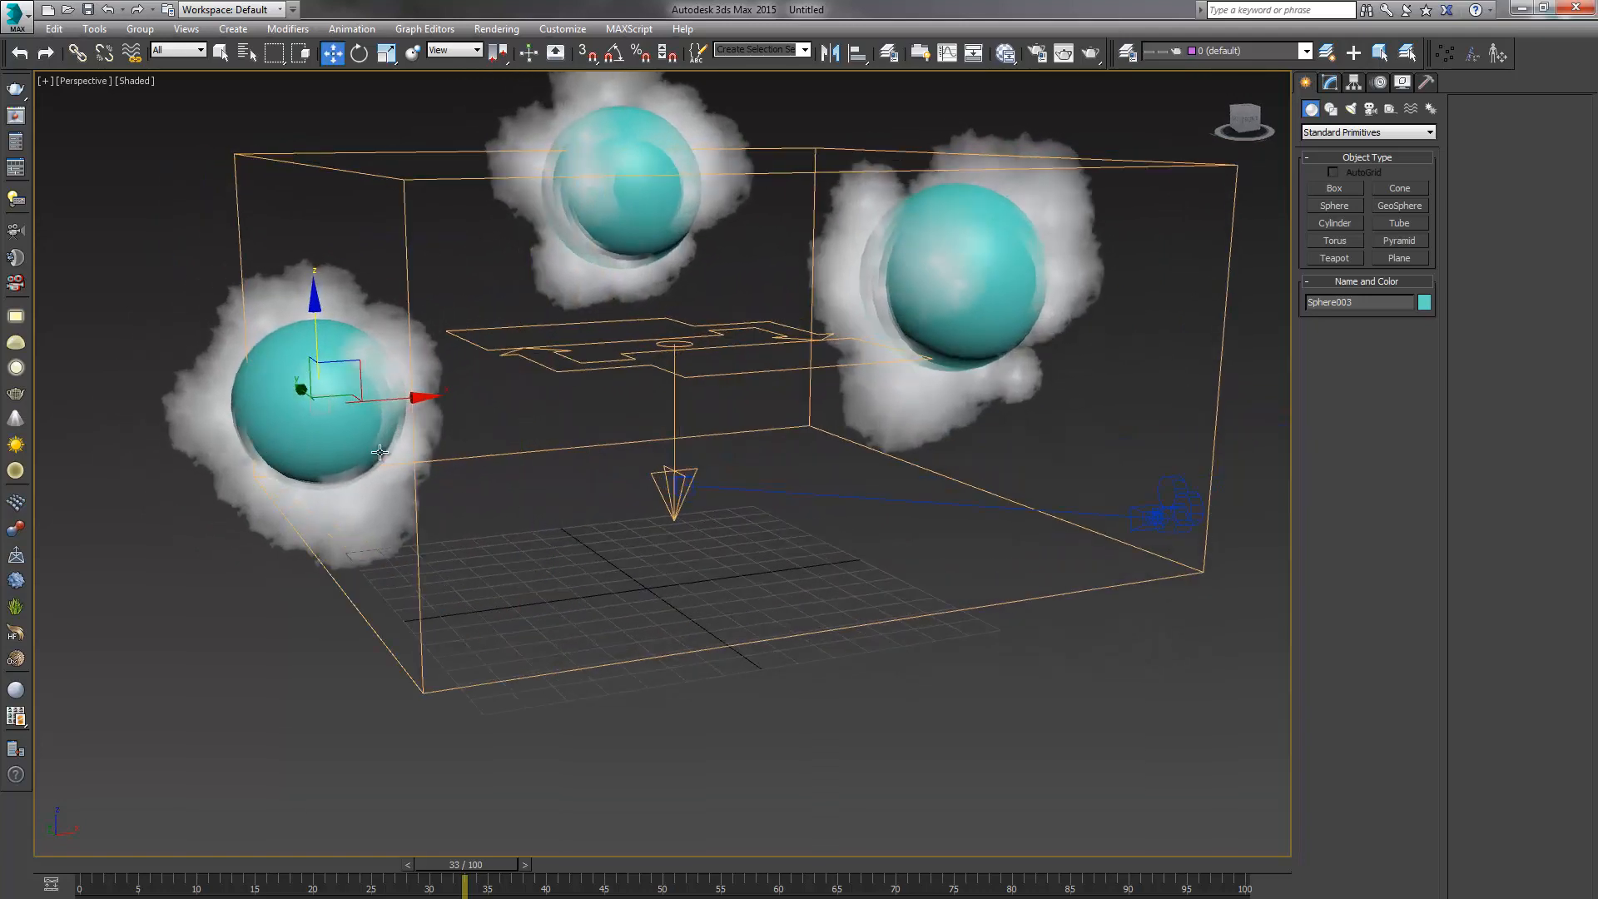
{"action": "double_click", "coordinate": [1334, 304]}
{"action": "type", "text": "CLouds"}
Add an XForm modifier to the CLouds sphere and scale its gizmo wider along X and slightly flatter along Z
{"action": "left_click", "coordinate": [1329, 84]}
{"action": "left_click", "coordinate": [1363, 126]}
{"action": "scroll", "coordinate": [1363, 116], "scroll_direction": "down", "scroll_amount": 15}
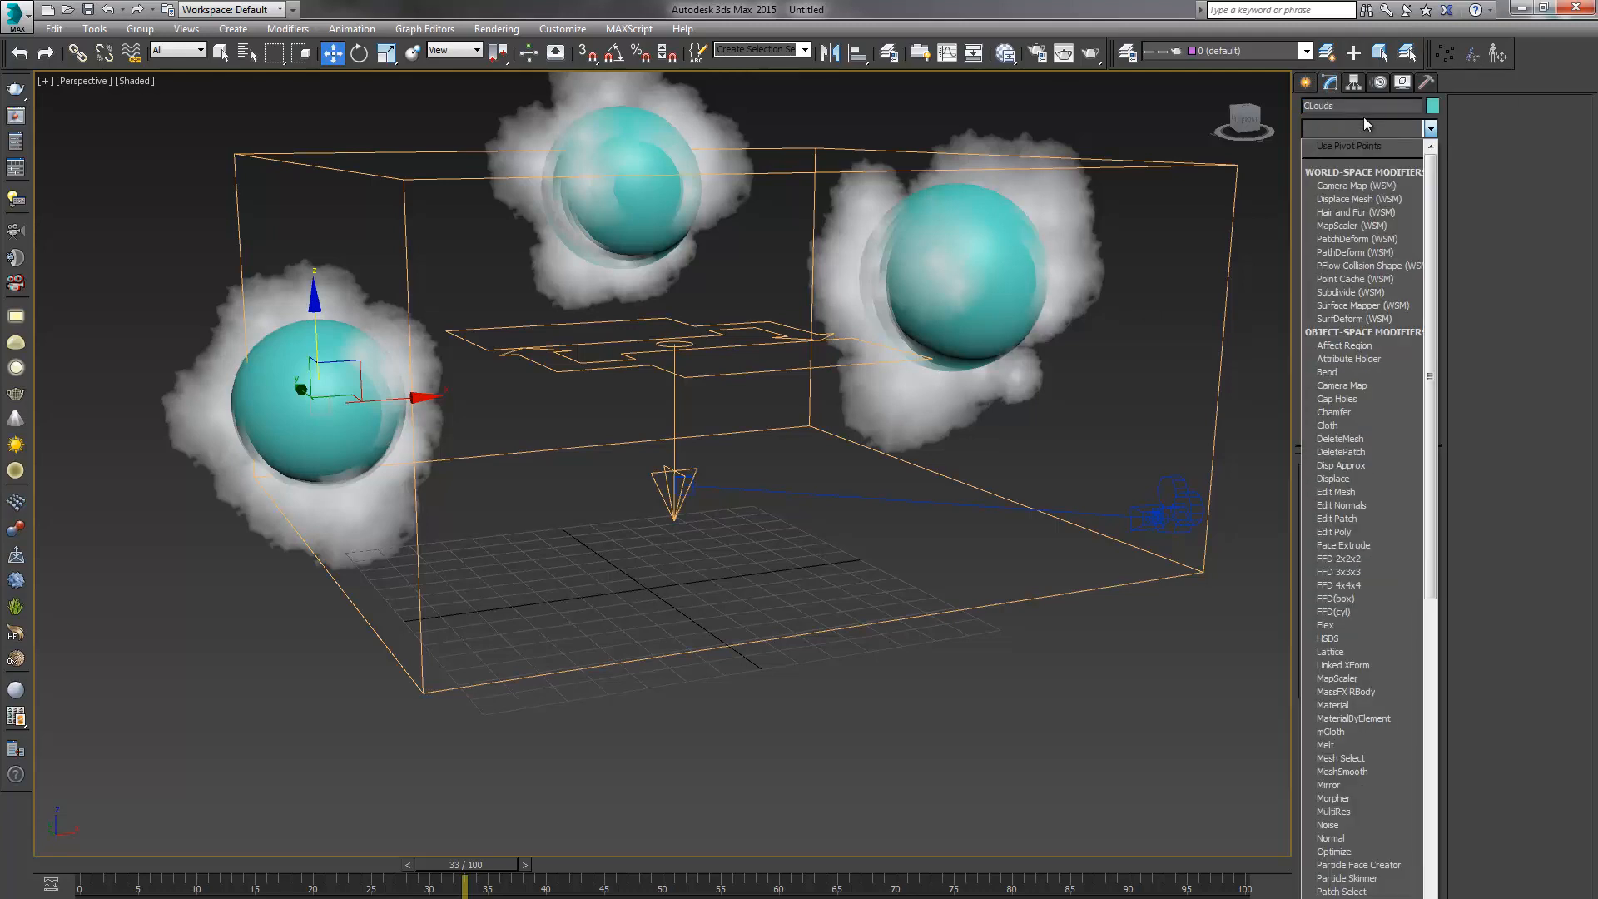
{"action": "left_click", "coordinate": [1363, 116]}
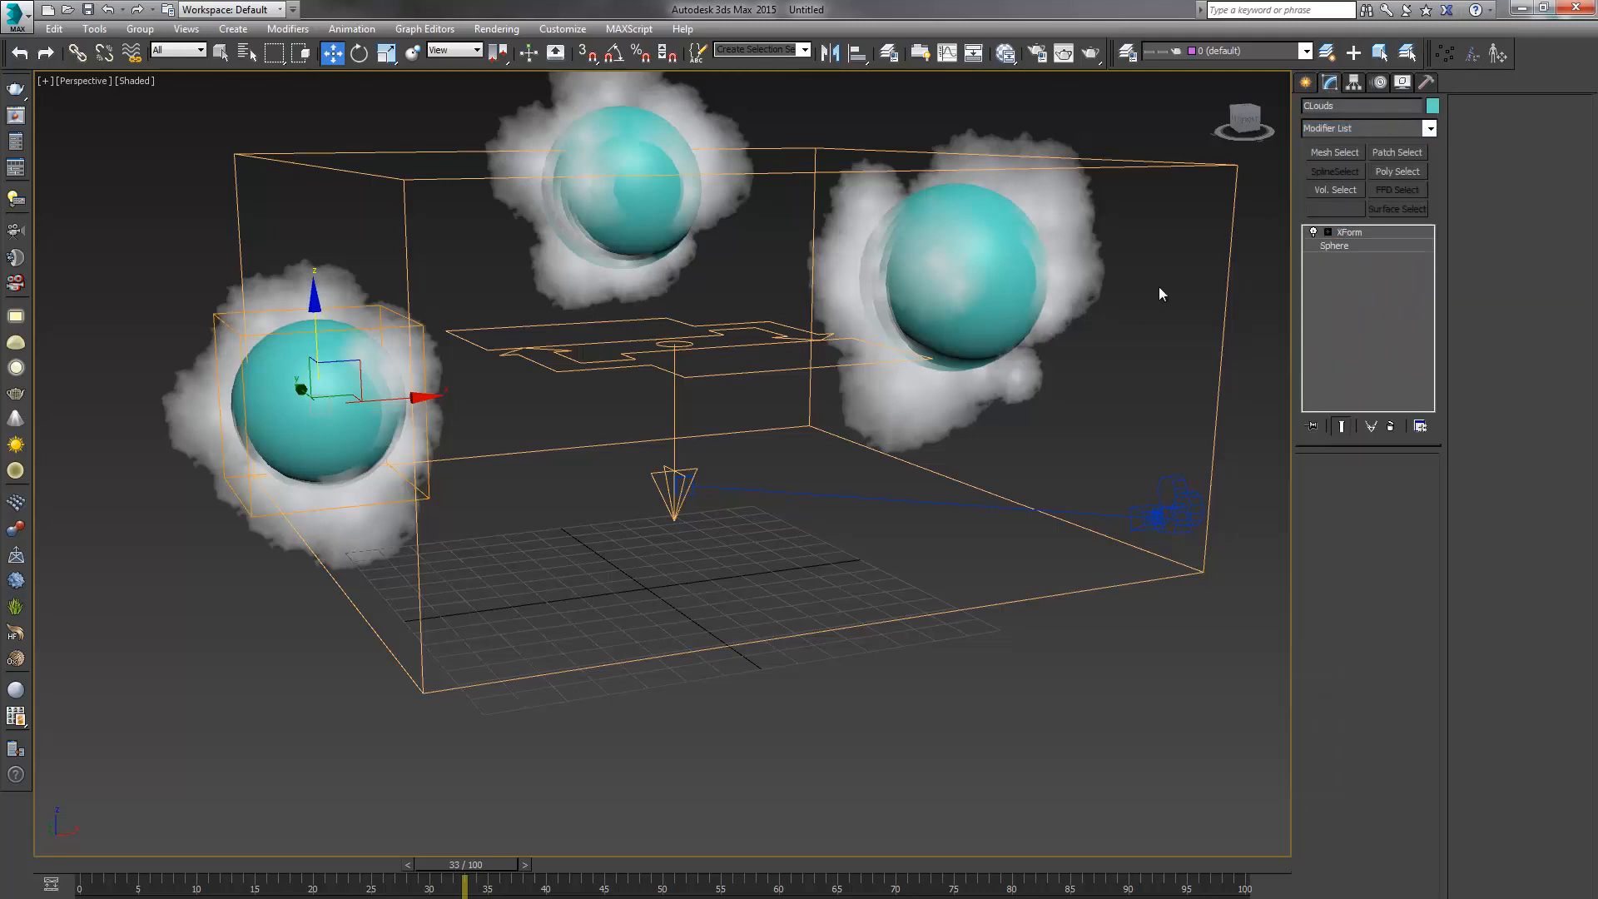
{"action": "key", "text": "r"}
{"action": "left_click_drag", "start_coordinate": [212, 412], "coordinate": [126, 420]}
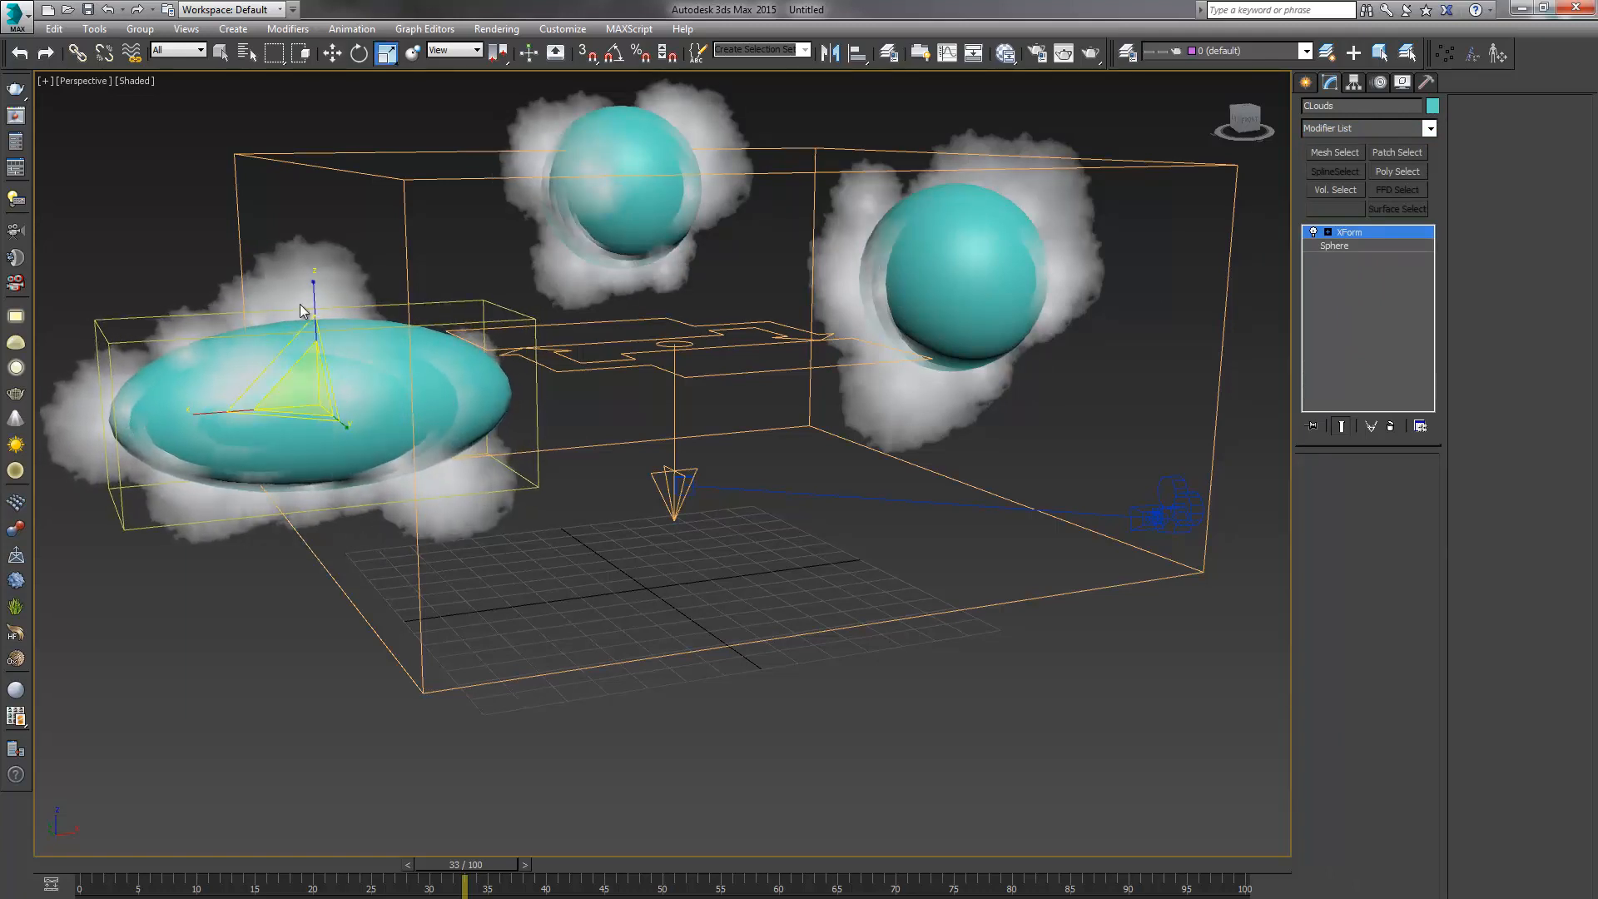
{"action": "left_click_drag", "start_coordinate": [312, 292], "coordinate": [311, 307]}
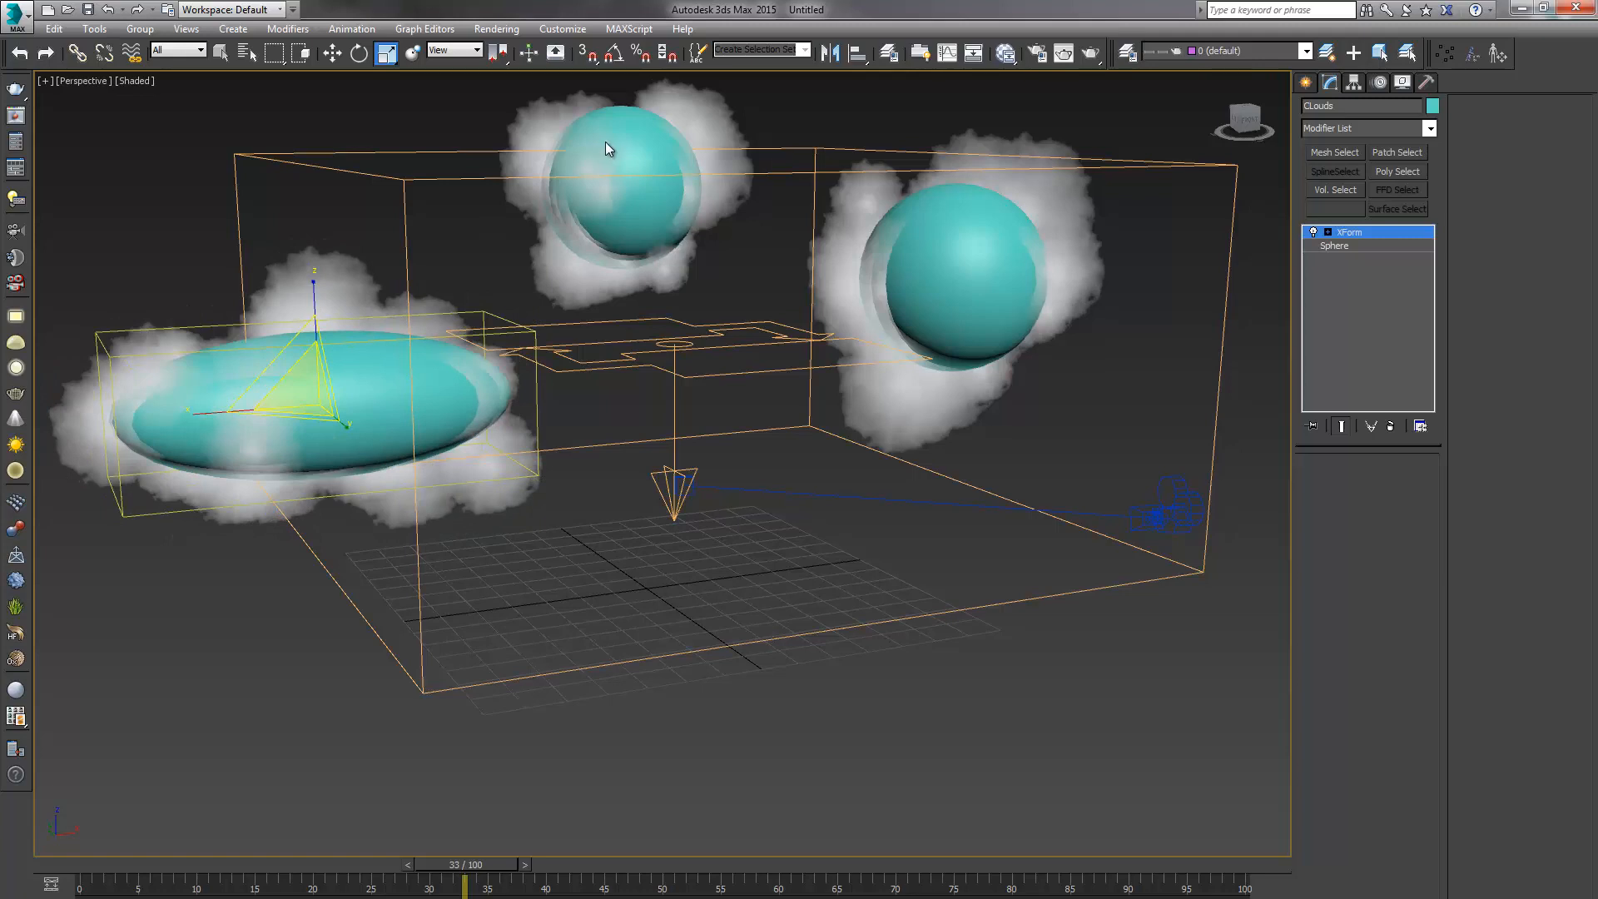
{"action": "left_click", "coordinate": [1365, 296]}
Add an XForm modifier to Sphere002 and rename the sphere as CLOUDS 2
{"action": "left_click", "coordinate": [626, 120]}
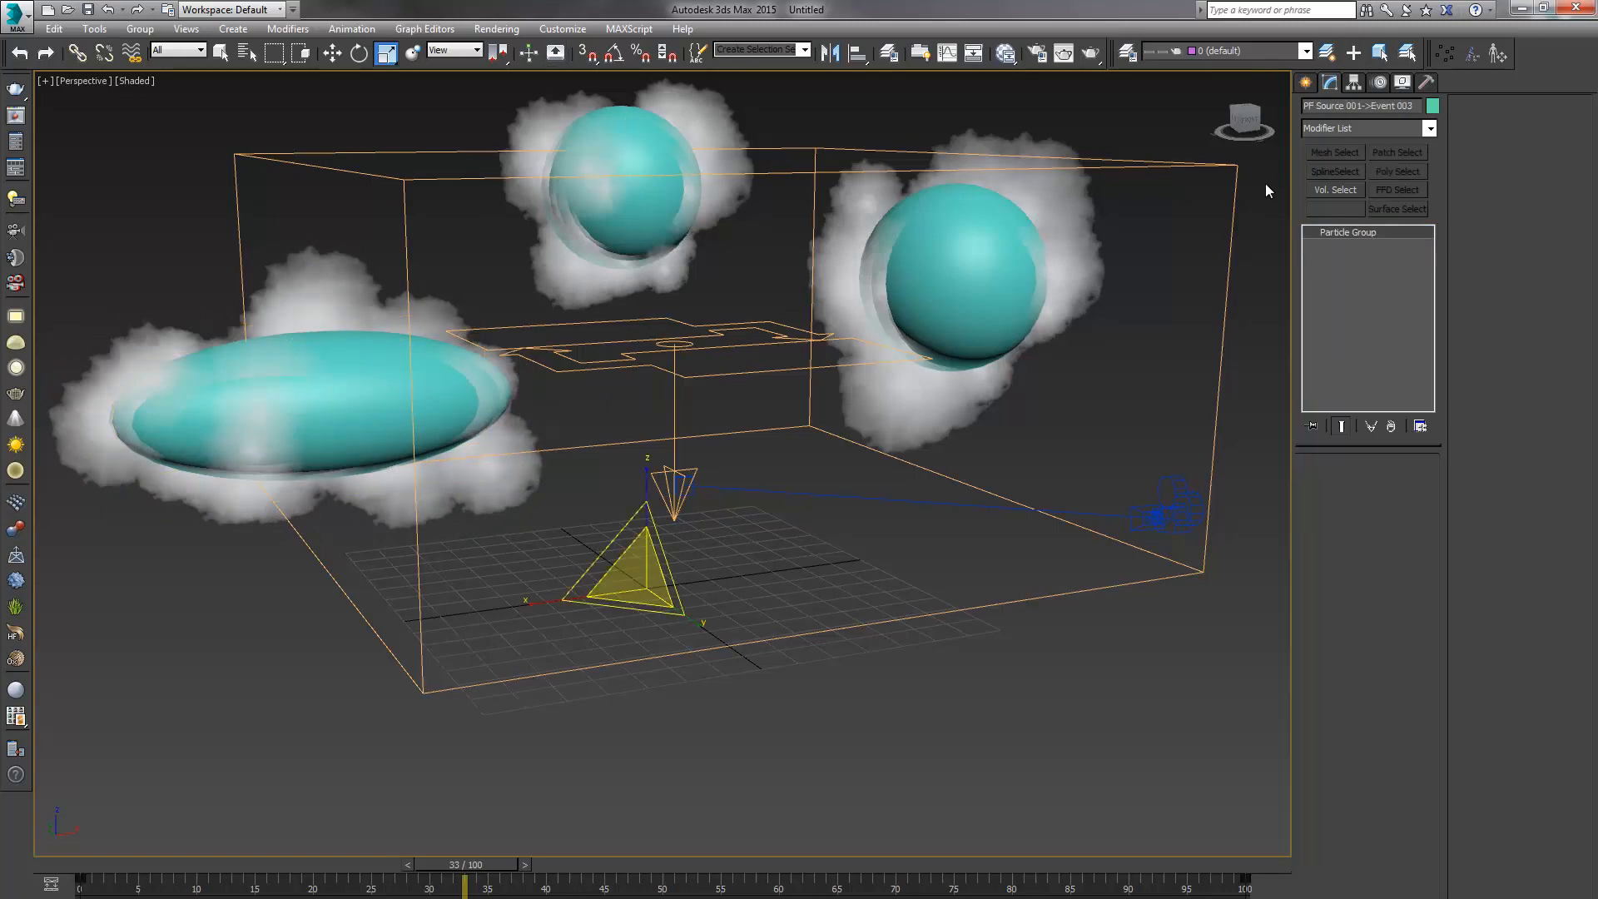
{"action": "left_click", "coordinate": [632, 125]}
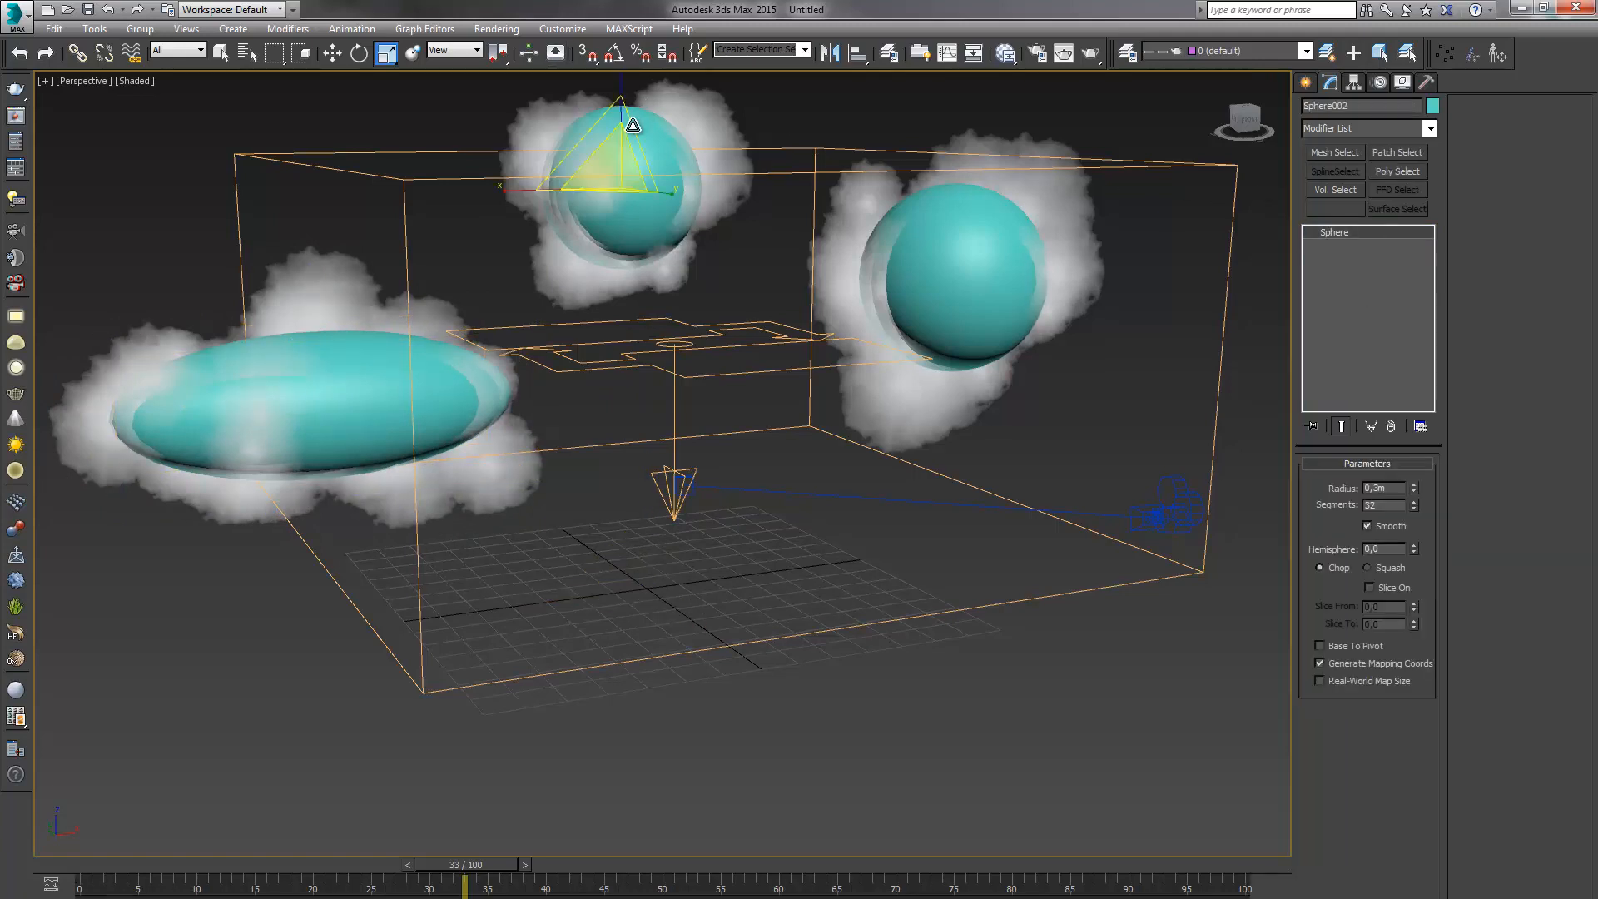
{"action": "left_click", "coordinate": [1348, 128]}
{"action": "key", "text": "x"}
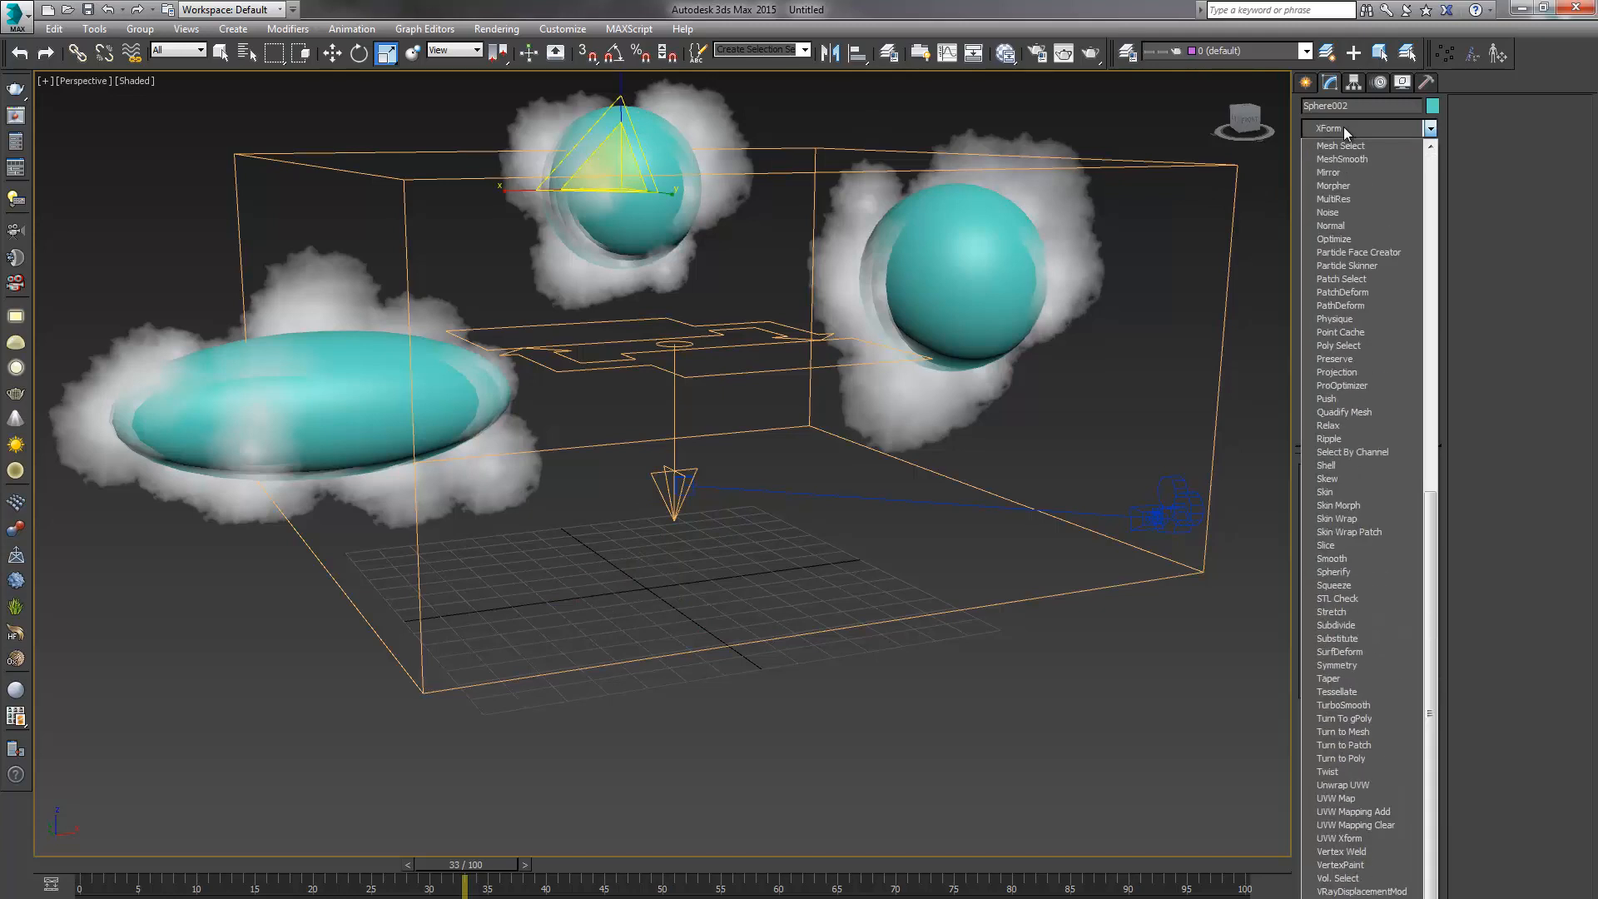
{"action": "key", "text": "Return"}
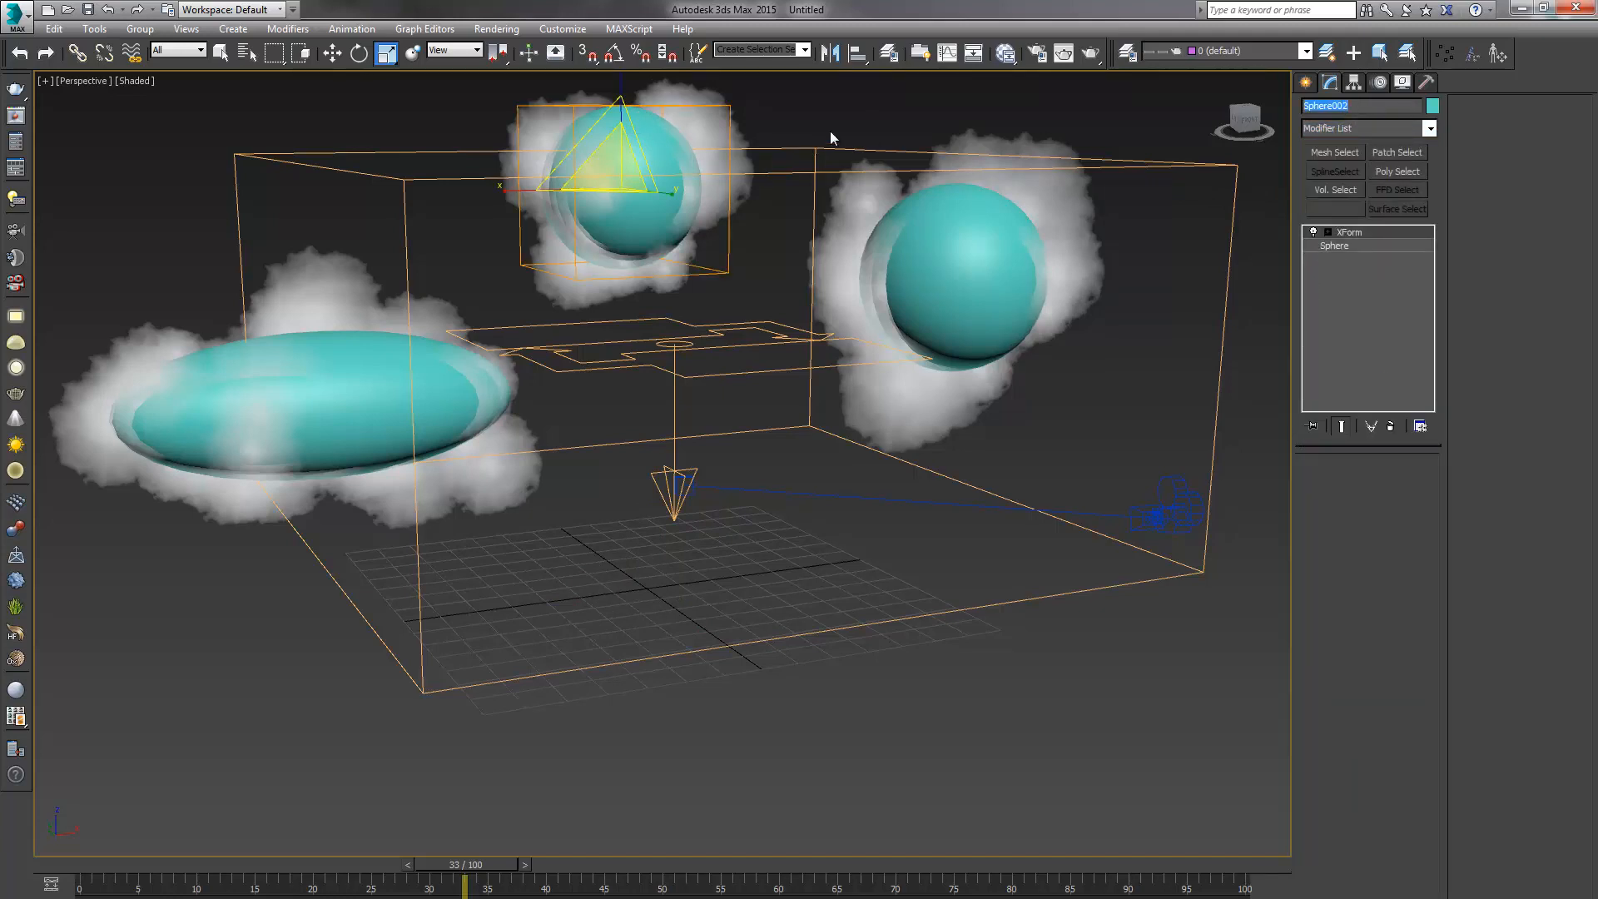
{"action": "type", "text": "CLOUDS 2"}
{"action": "key", "text": "Return"}
Scale the XForm gizmo of CLOUDS 2 flatter along Z and wider along X
{"action": "key", "text": "1"}
{"action": "left_click_drag", "start_coordinate": [623, 87], "coordinate": [619, 112]}
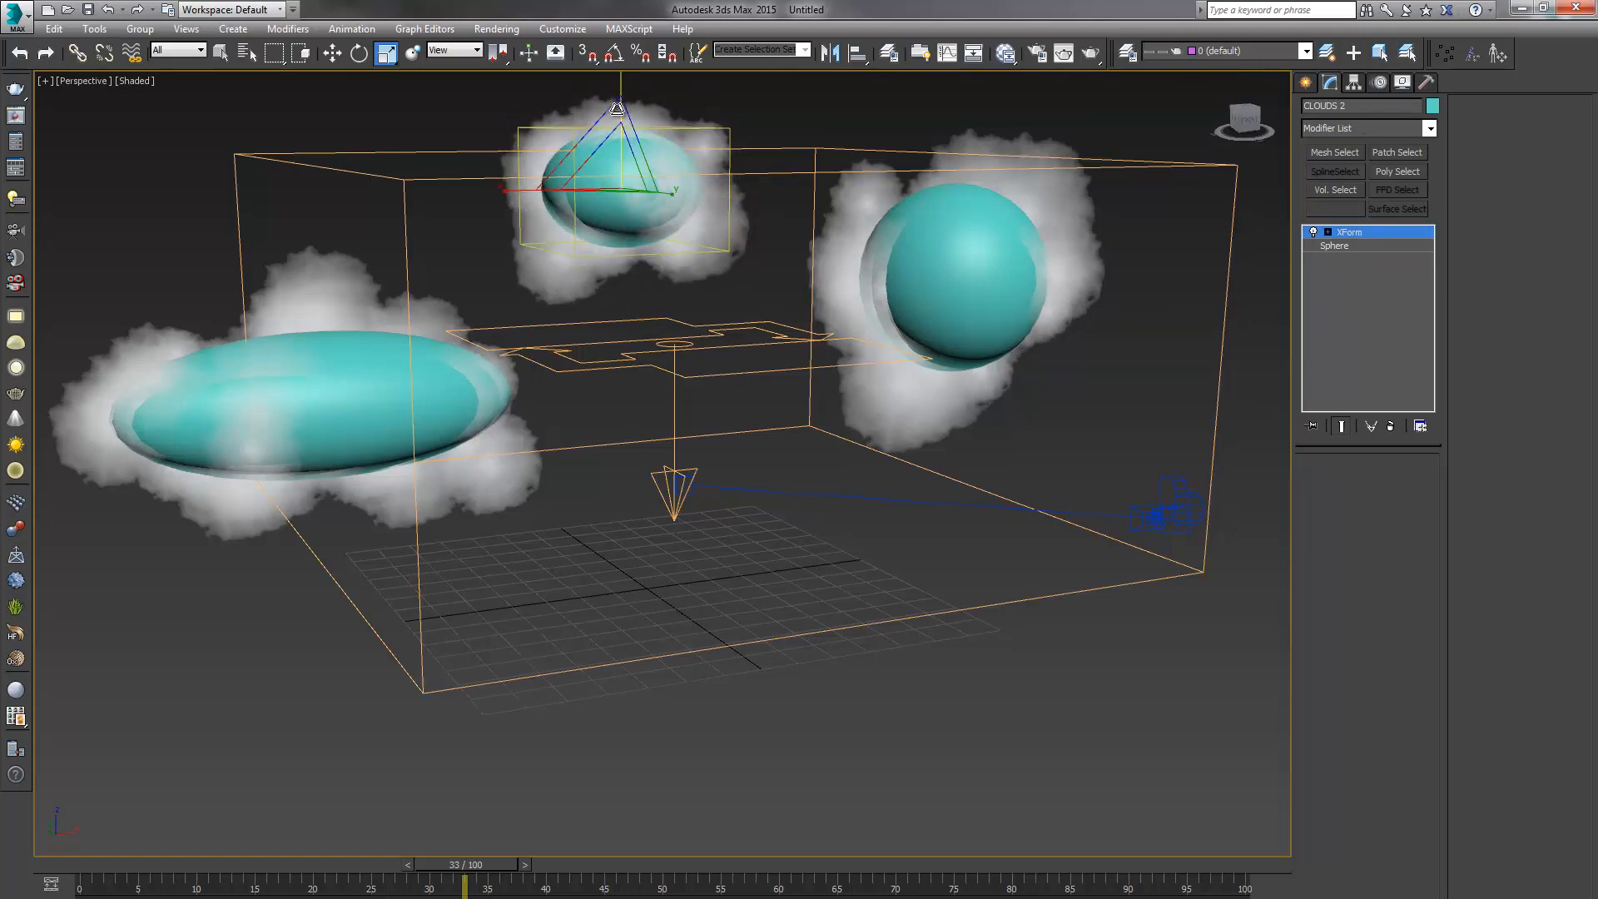
{"action": "left_click_drag", "start_coordinate": [507, 194], "coordinate": [694, 210]}
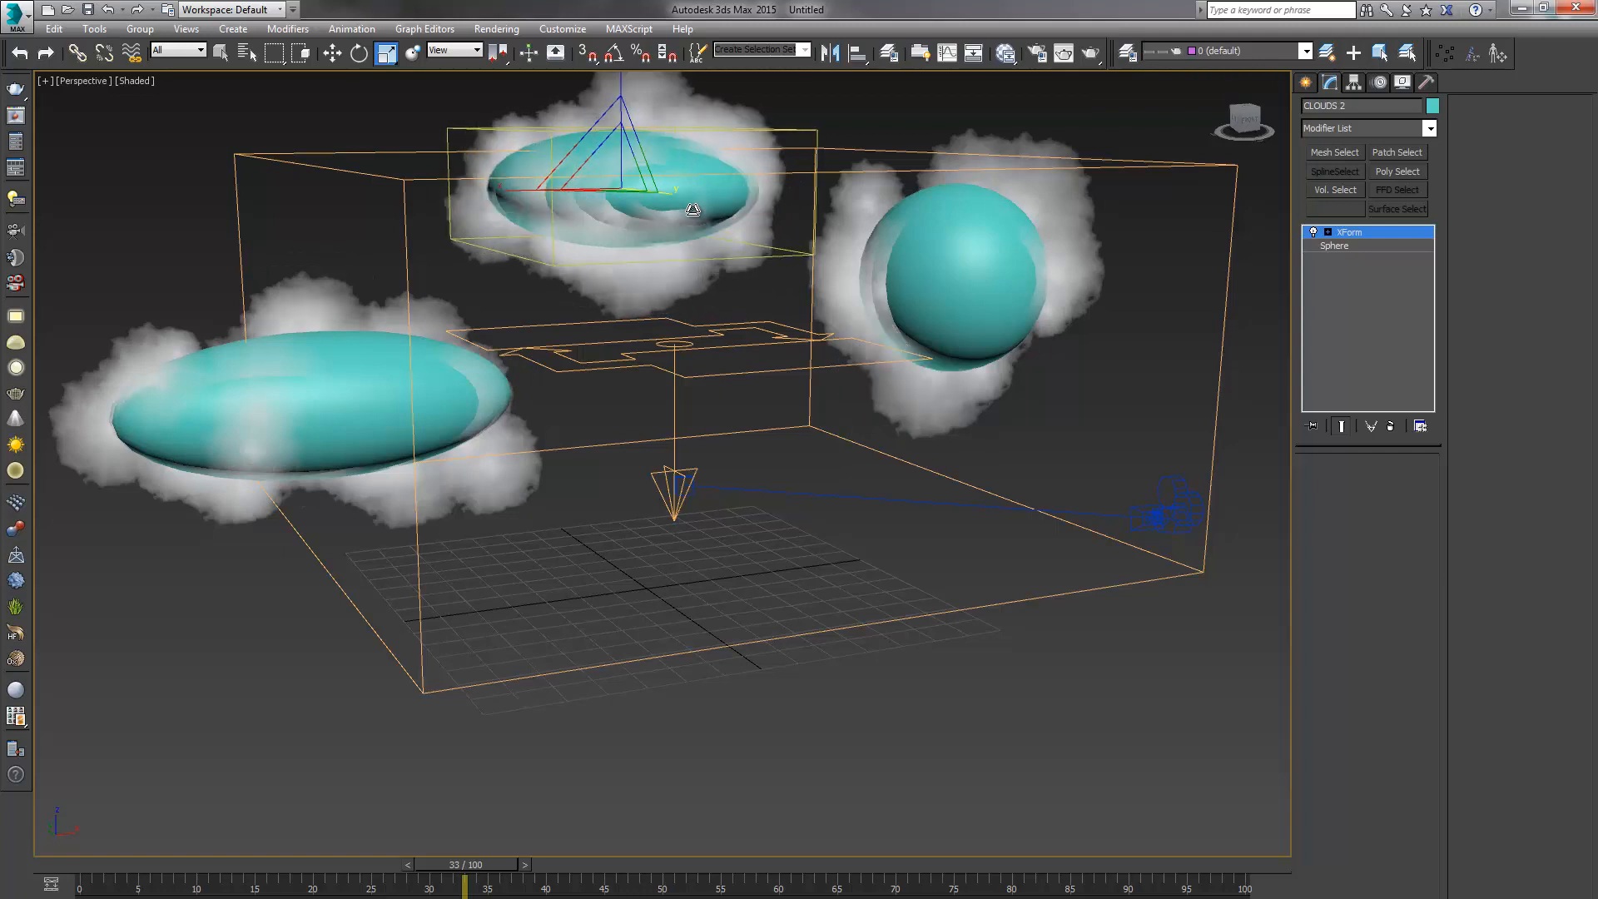
{"action": "key", "text": "1"}
Lower Sphere001 along Z and set its radius to 0.4 m
{"action": "left_click", "coordinate": [984, 265]}
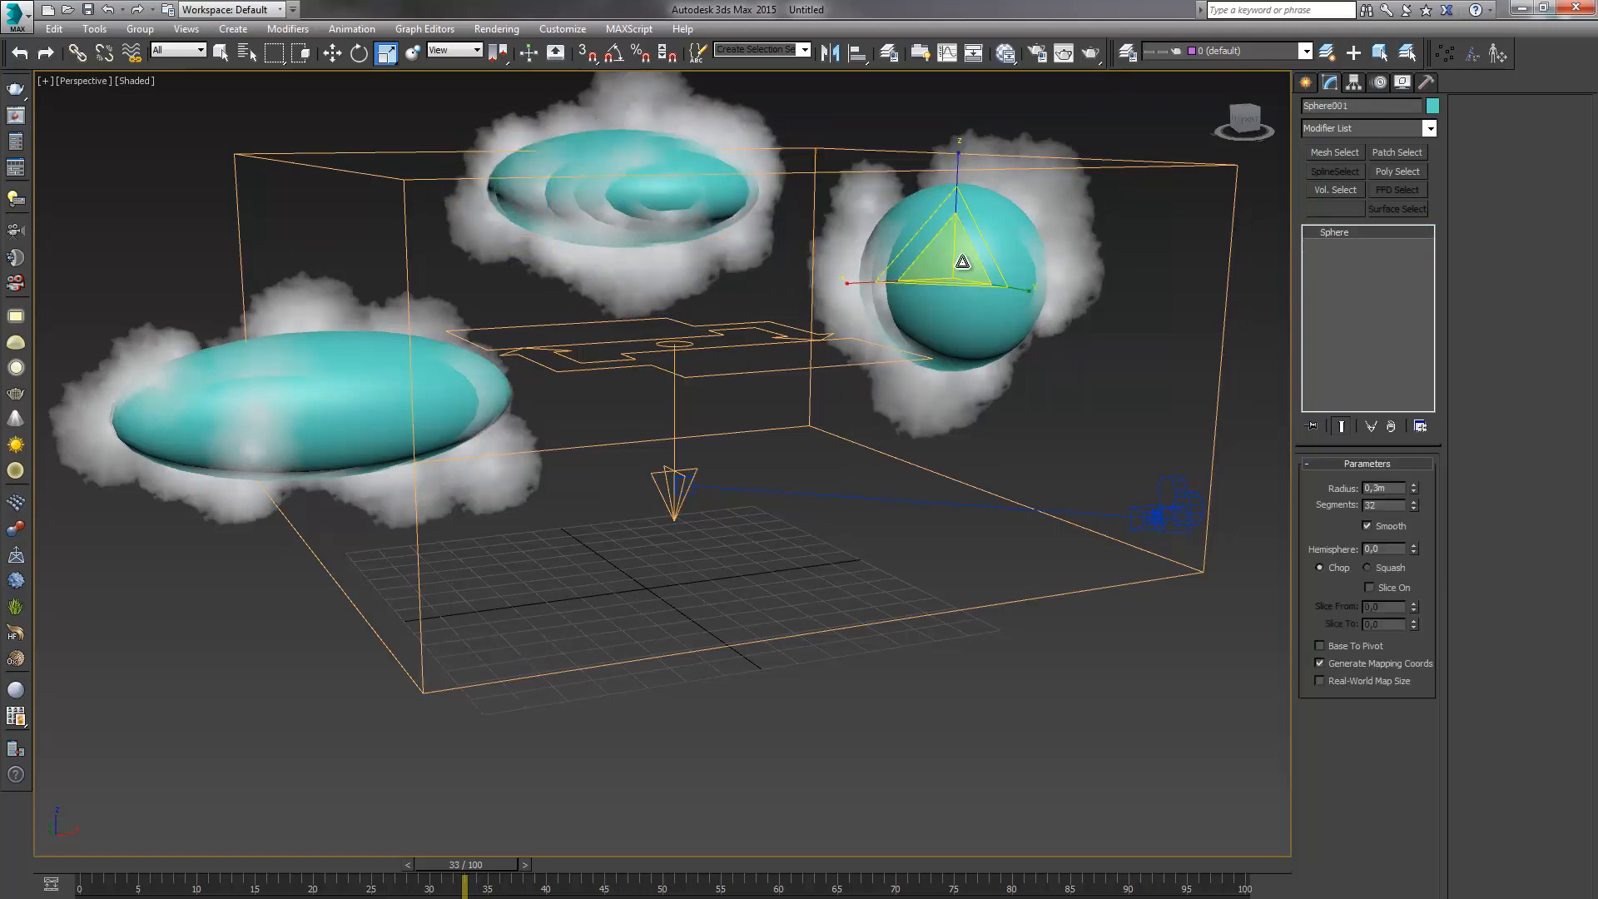
{"action": "key", "text": "w"}
{"action": "left_click_drag", "start_coordinate": [958, 219], "coordinate": [954, 288]}
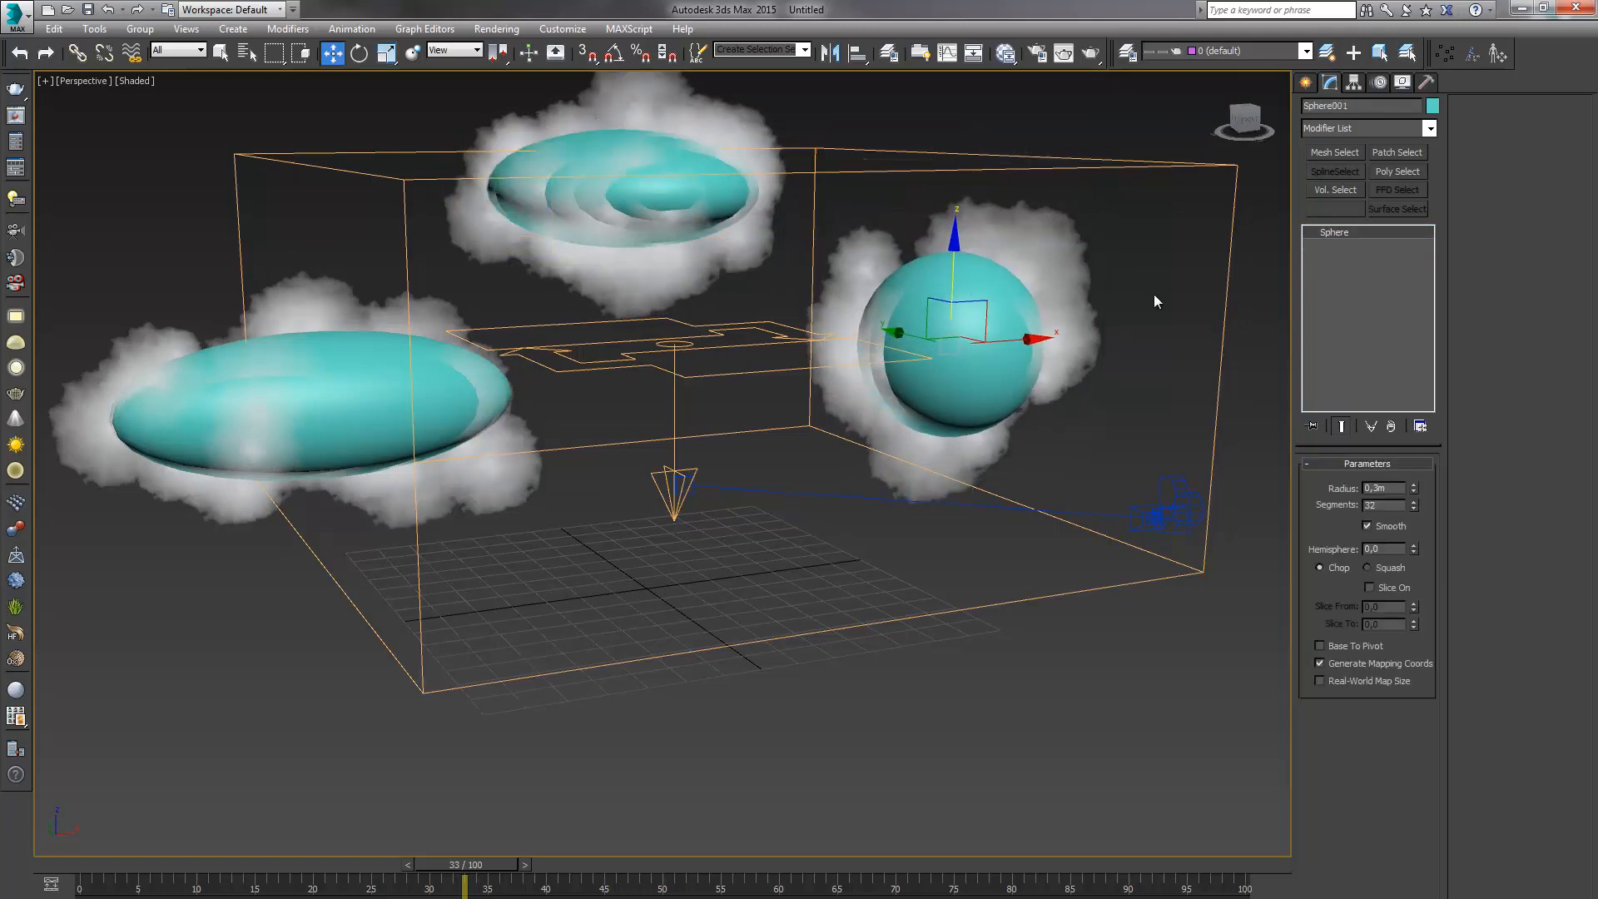
{"action": "left_click_drag", "start_coordinate": [1414, 489], "coordinate": [1415, 475]}
Scrub to frame 29 in the Camera001 view and rename Sphere001 as CLOUDS 3
{"action": "left_click", "coordinate": [207, 870]}
{"action": "left_click_drag", "start_coordinate": [207, 871], "coordinate": [426, 870]}
{"action": "key", "text": "c"}
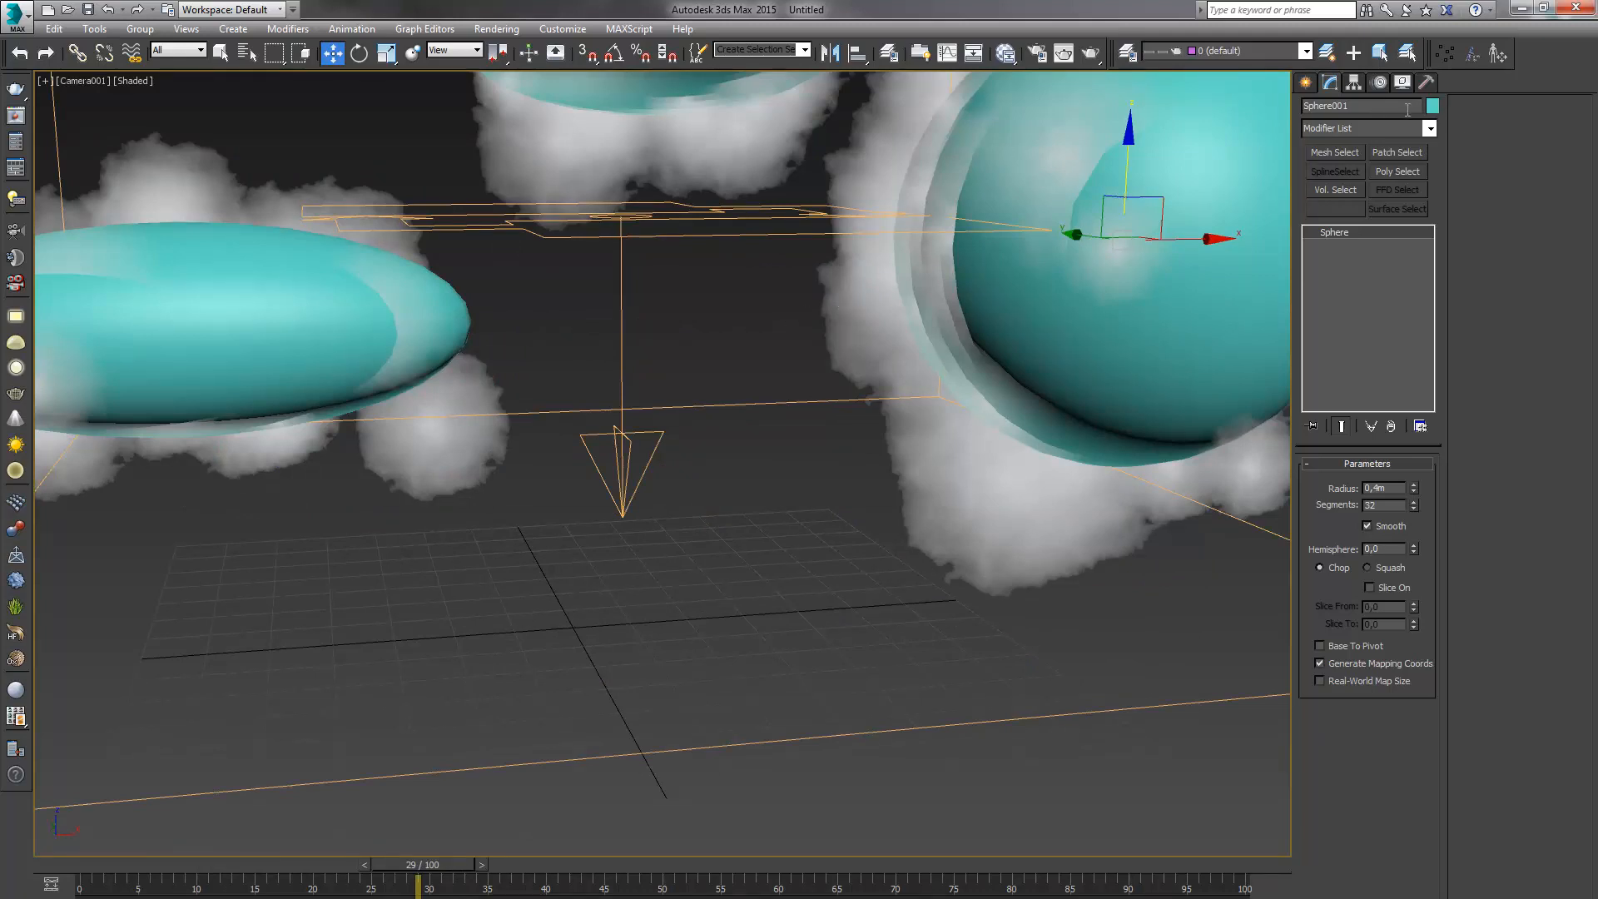
{"action": "left_click", "coordinate": [1001, 121]}
{"action": "type", "text": "CL"}
Make CLouds, CLOUDS 2 and CLOUDS 3 non-renderable, then test-render the Camera001 view at frame 29
{"action": "type", "text": "h"}
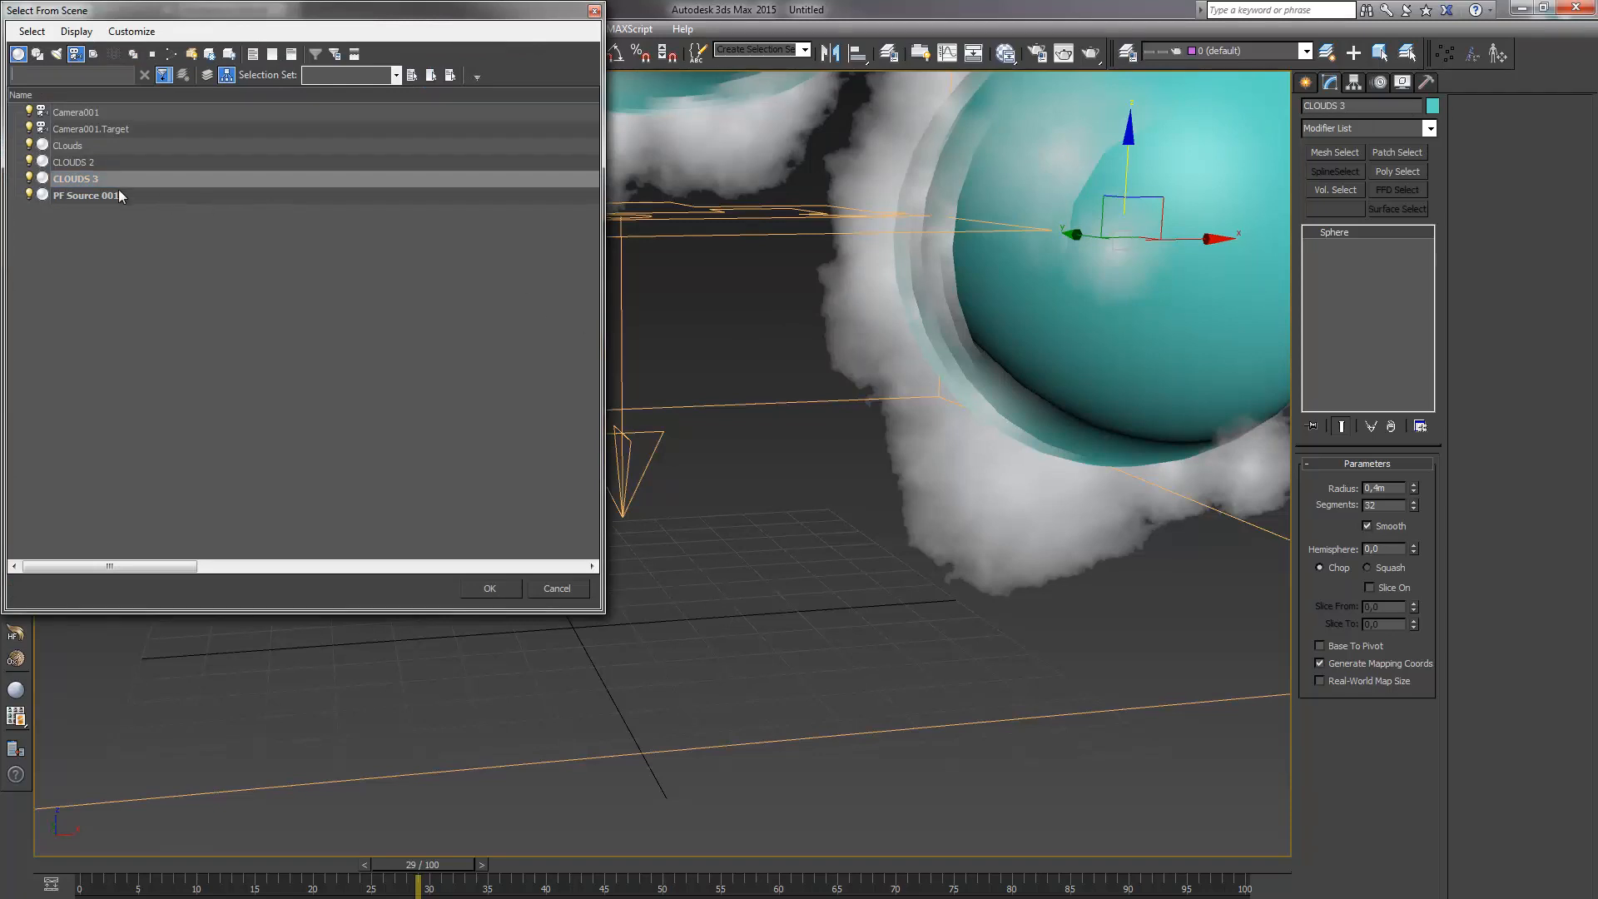
{"action": "left_click", "coordinate": [92, 147]}
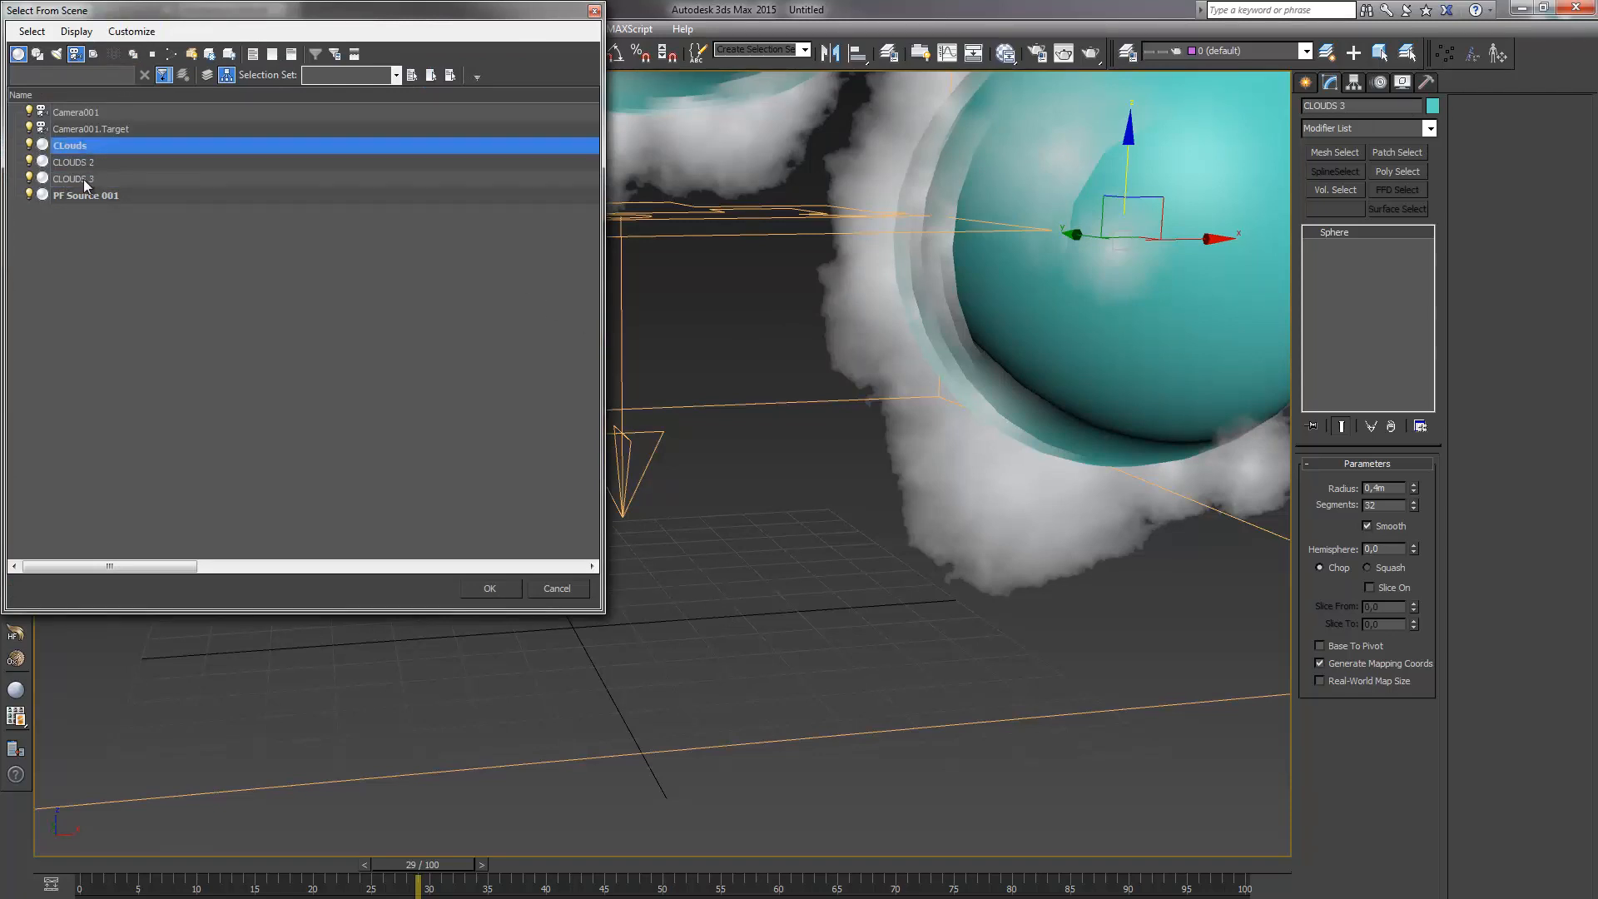
{"action": "left_click", "coordinate": [83, 178], "text": "shift"}
{"action": "left_click", "coordinate": [489, 588]}
{"action": "right_click", "coordinate": [622, 372]}
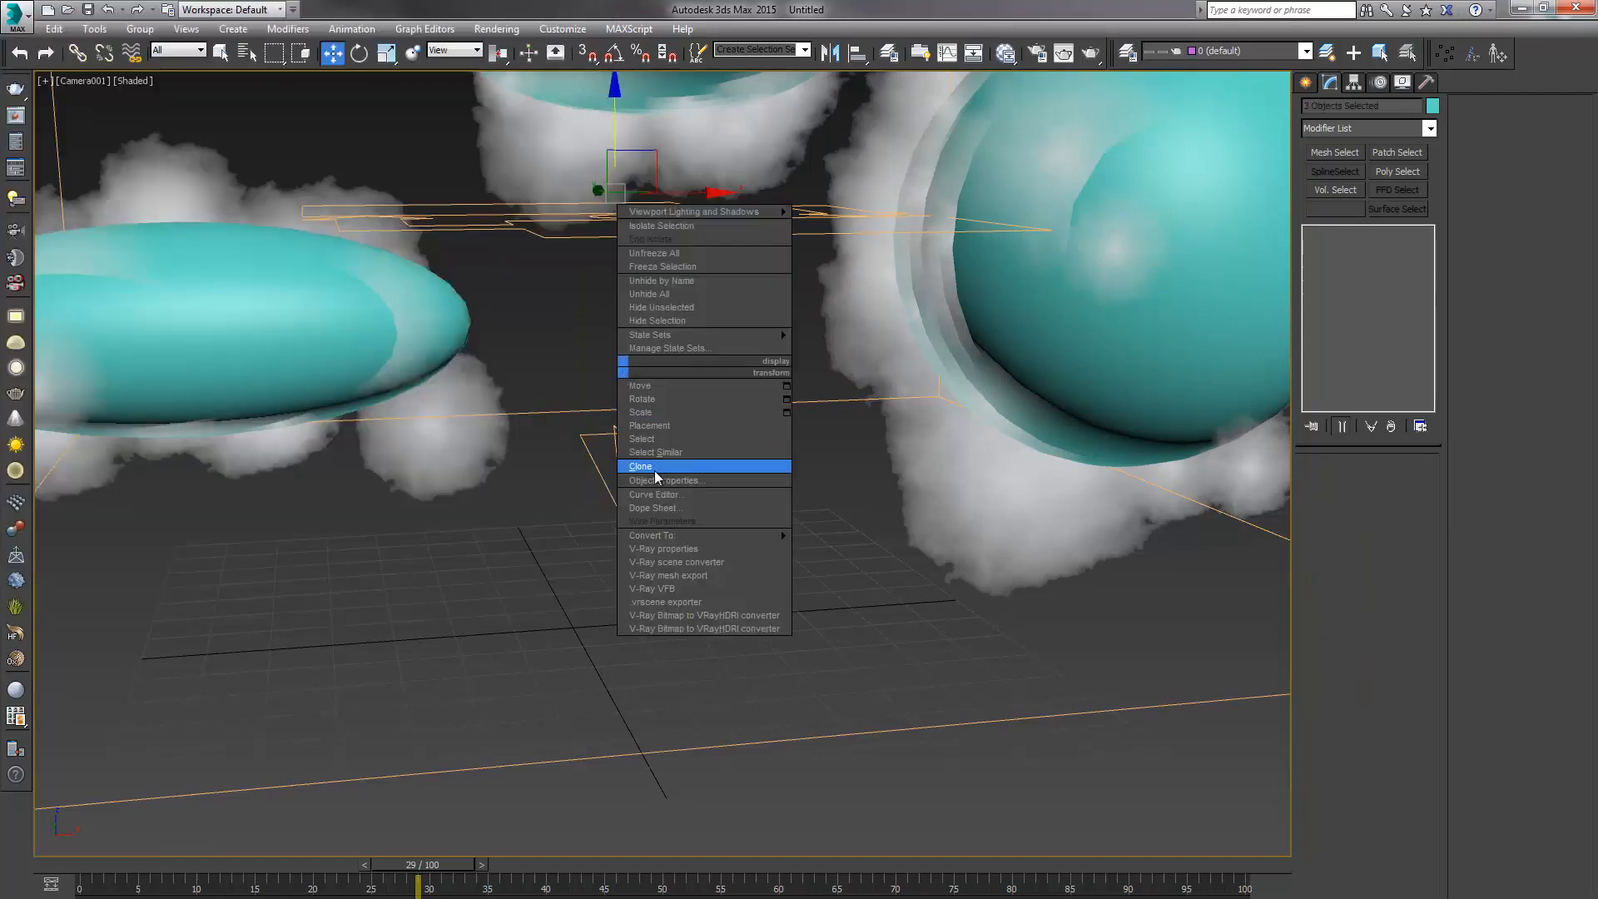
{"action": "left_click", "coordinate": [663, 483]}
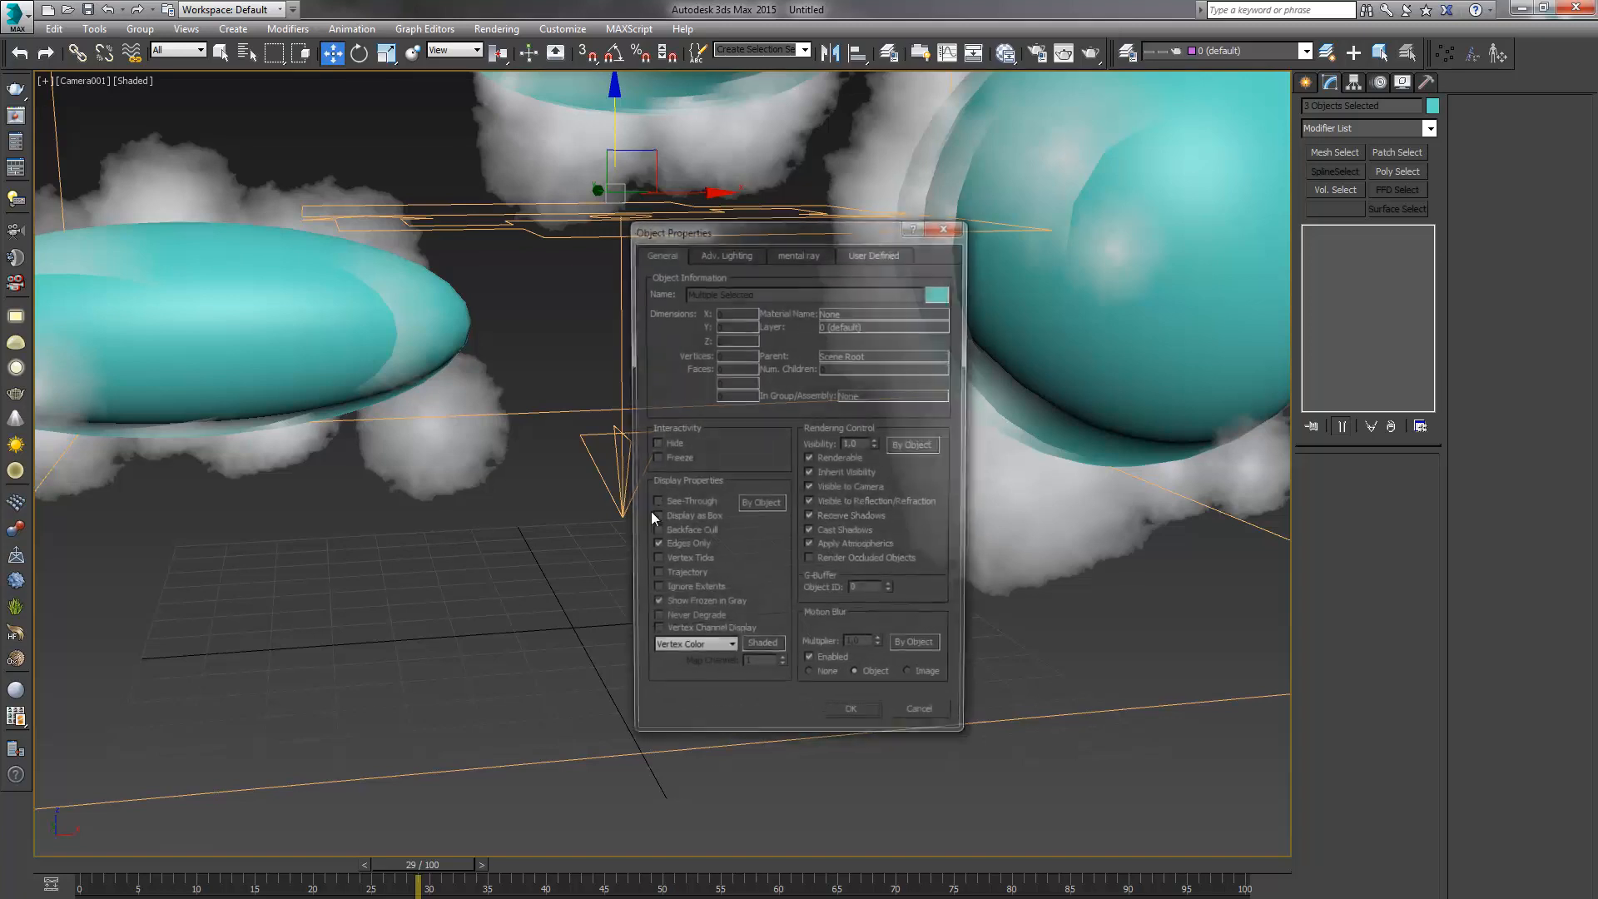
{"action": "left_click", "coordinate": [809, 460]}
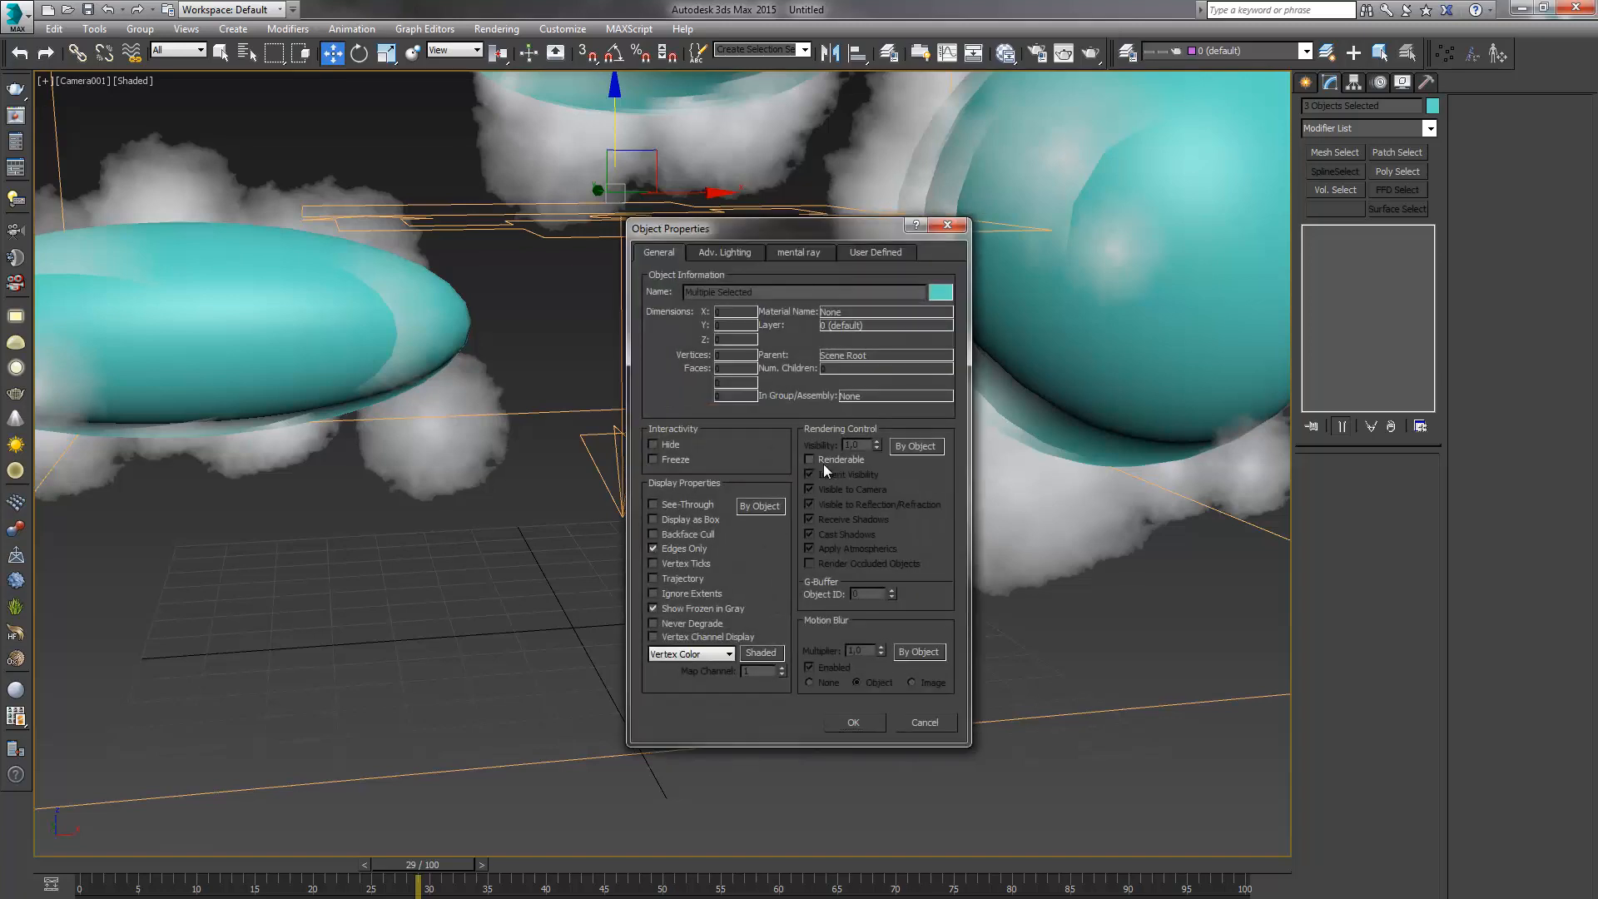
{"action": "left_click", "coordinate": [853, 722]}
{"action": "left_click", "coordinate": [1091, 53]}
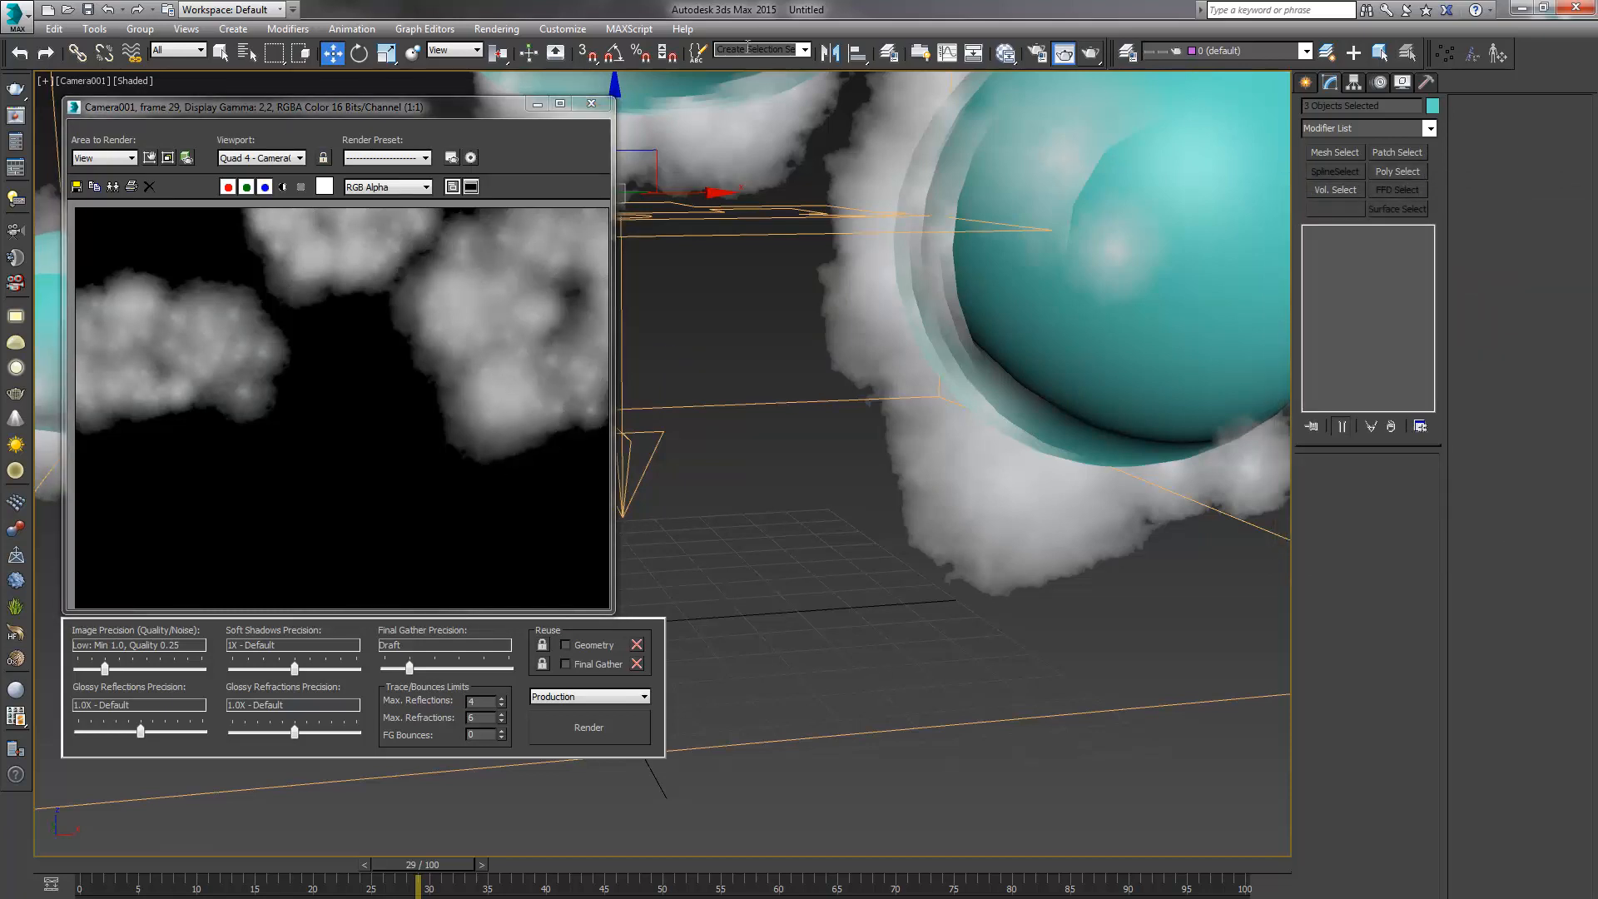
{"action": "left_click", "coordinate": [591, 103]}
Darken the centre flag of the CLOUD material's opaque map gradient to RGB 119 and close the material editor
{"action": "left_click", "coordinate": [1008, 54]}
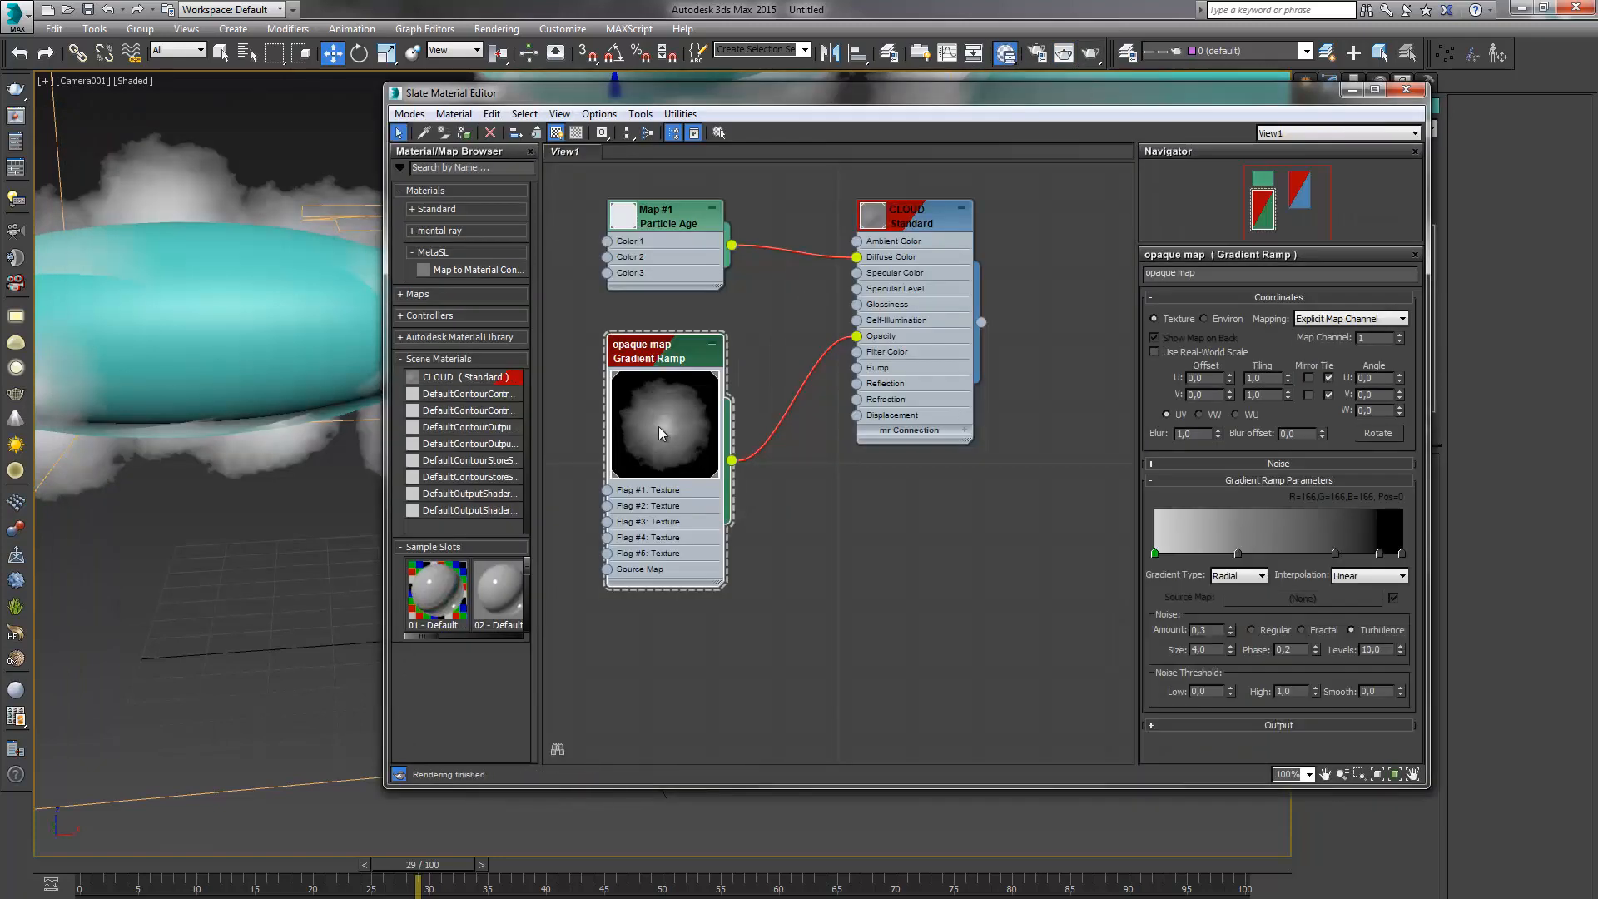
{"action": "double_click", "coordinate": [1154, 553]}
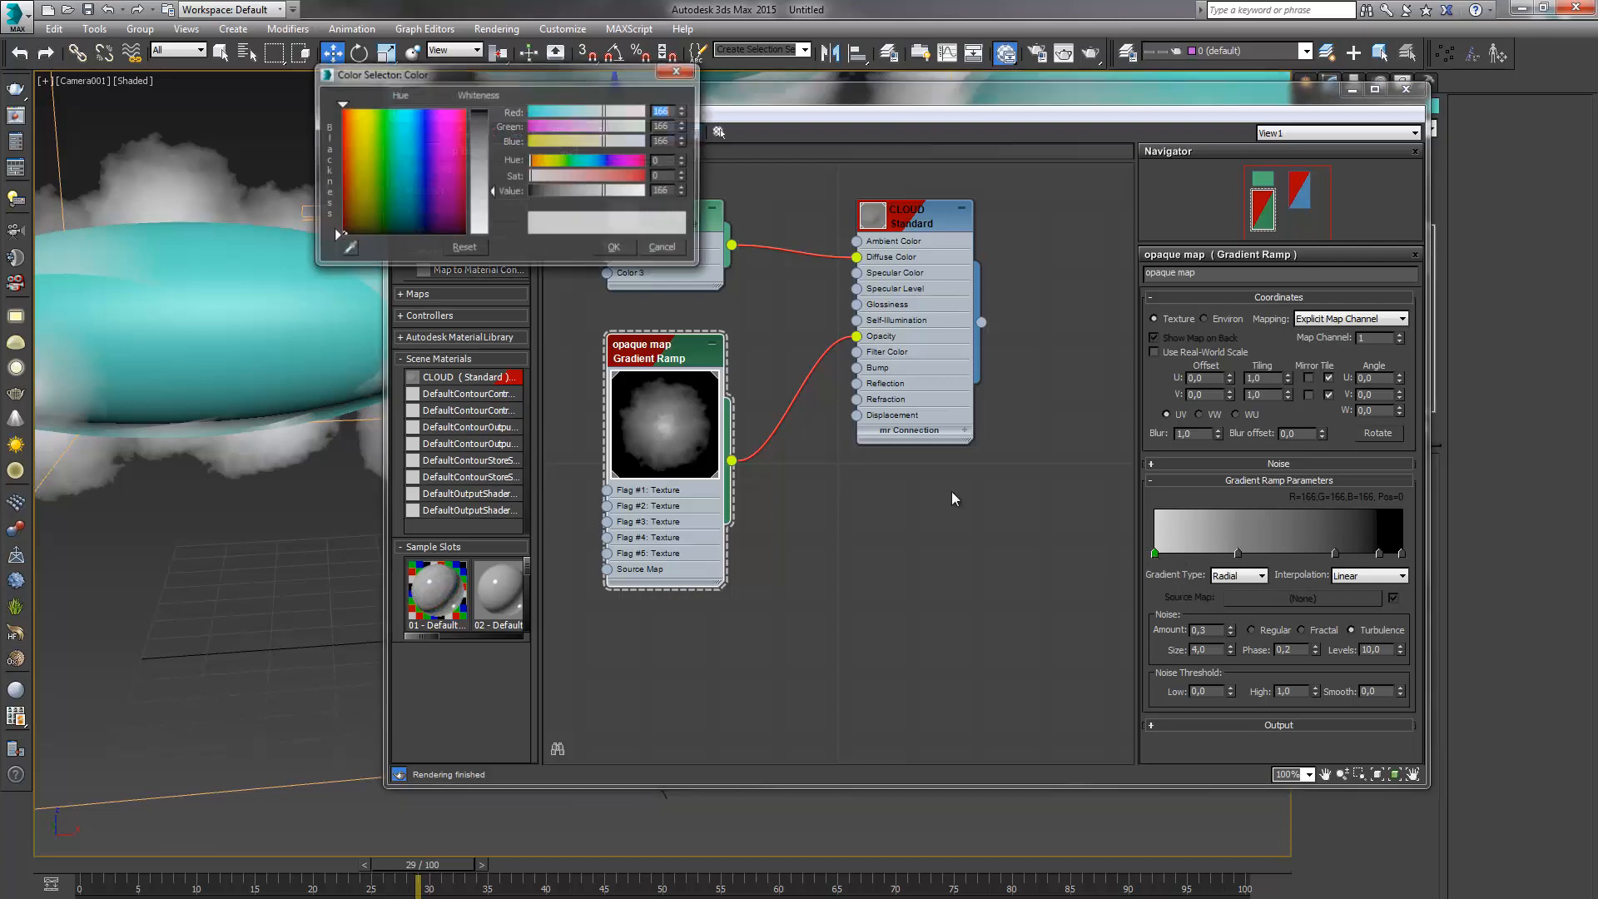
{"action": "left_click", "coordinate": [494, 169]}
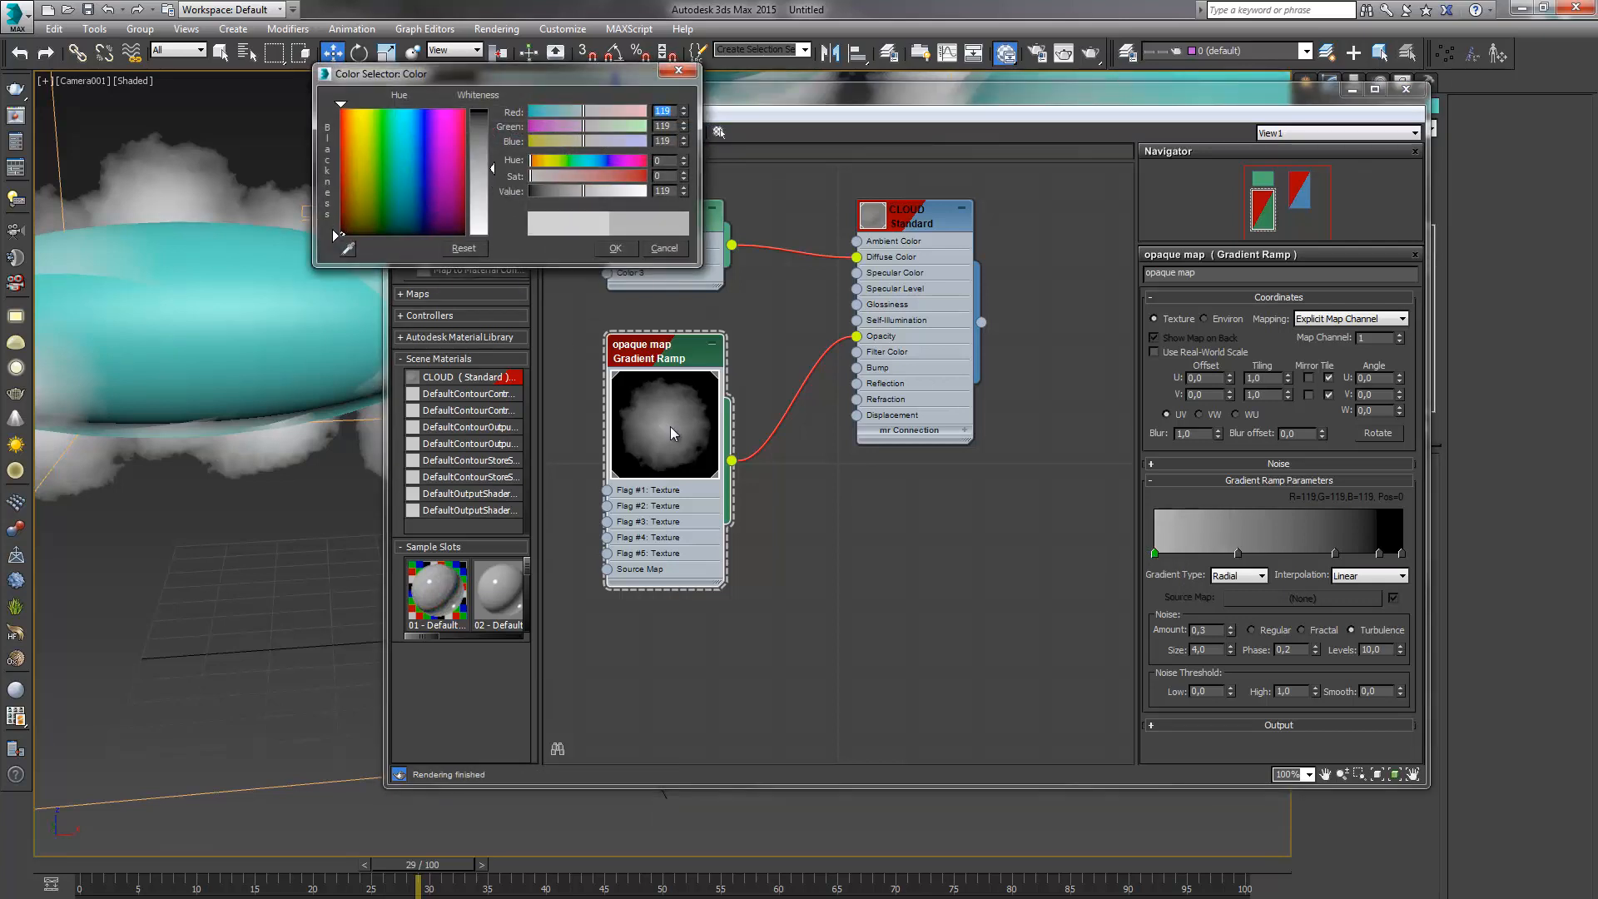
{"action": "left_click", "coordinate": [615, 248]}
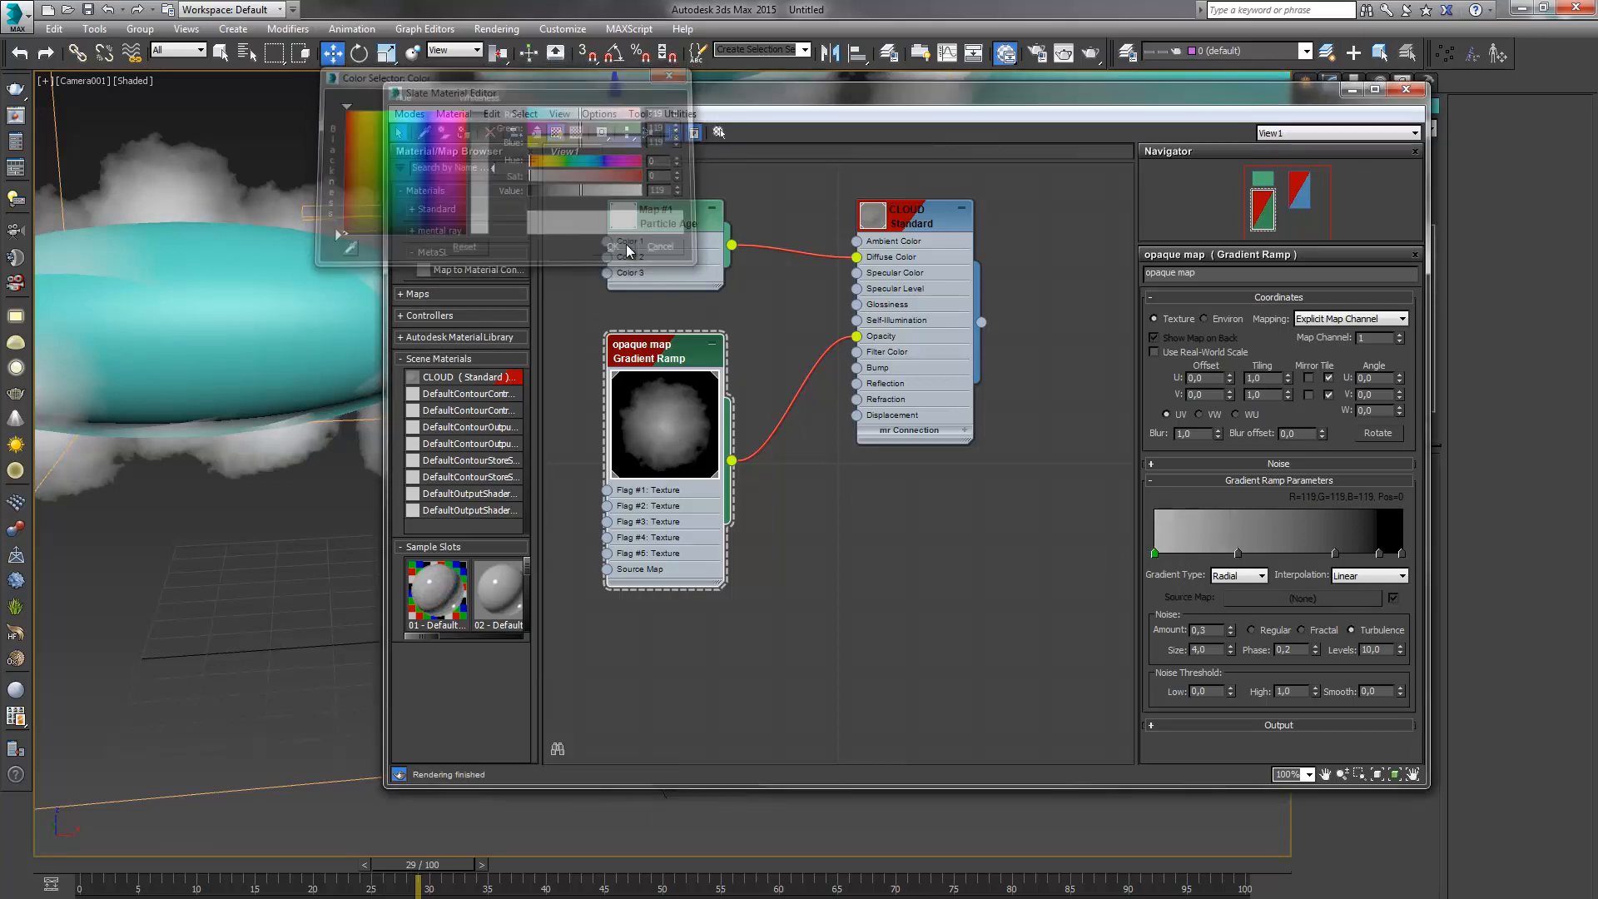
{"action": "left_click", "coordinate": [1405, 89]}
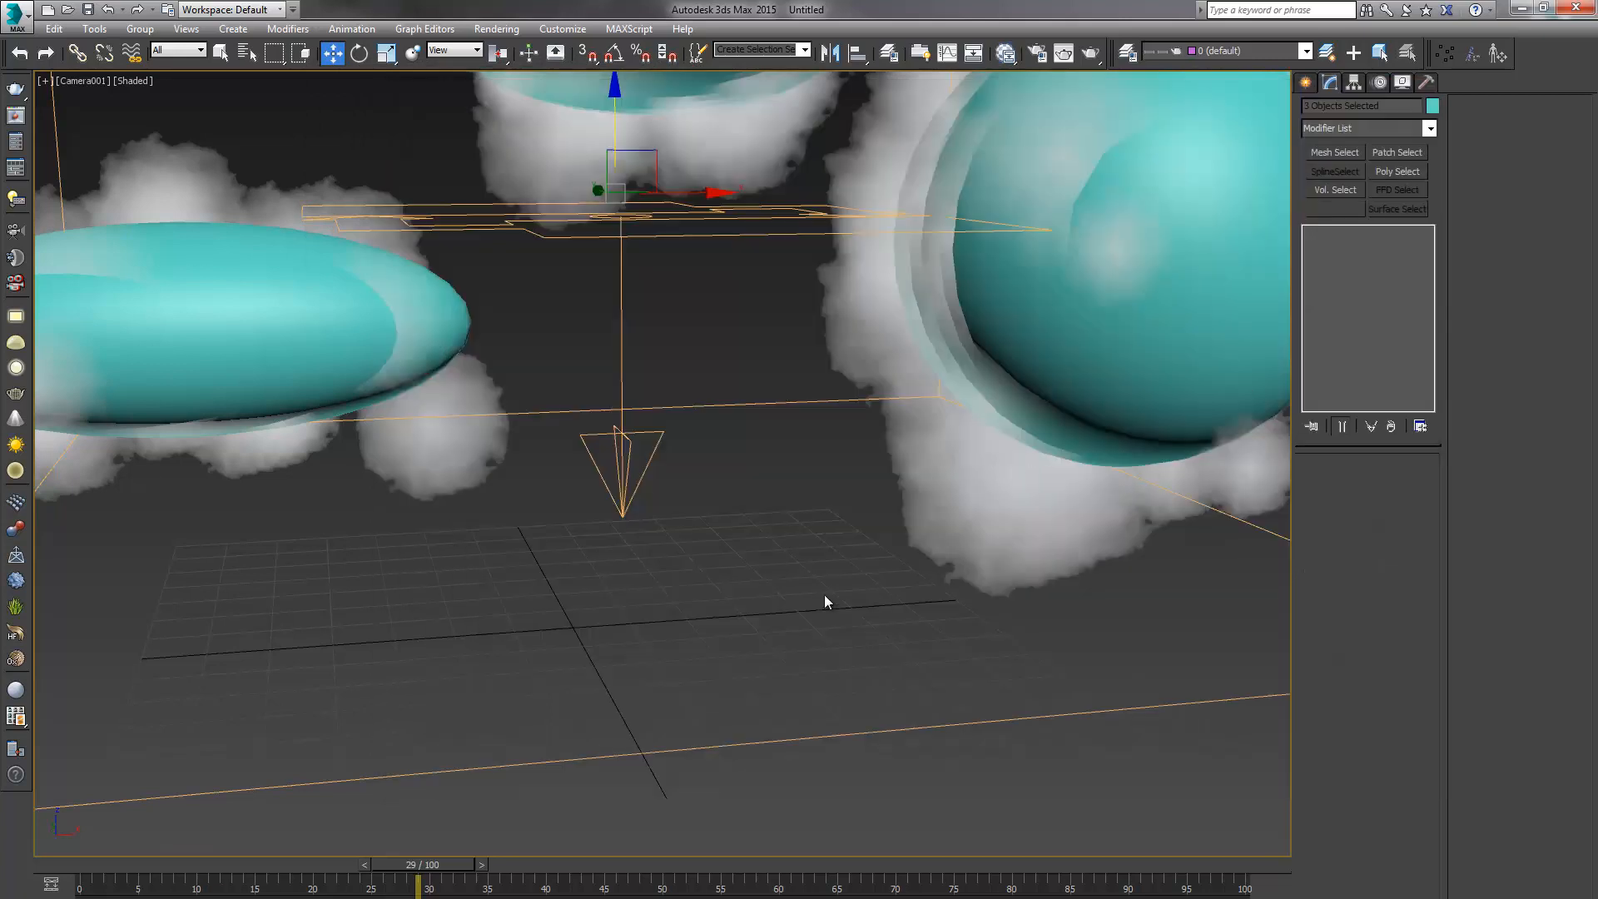
Create a Daylight system on the ground grid and accept adding the mr Physical Sky environment map
{"action": "left_click", "coordinate": [1305, 82]}
{"action": "left_click", "coordinate": [1351, 109]}
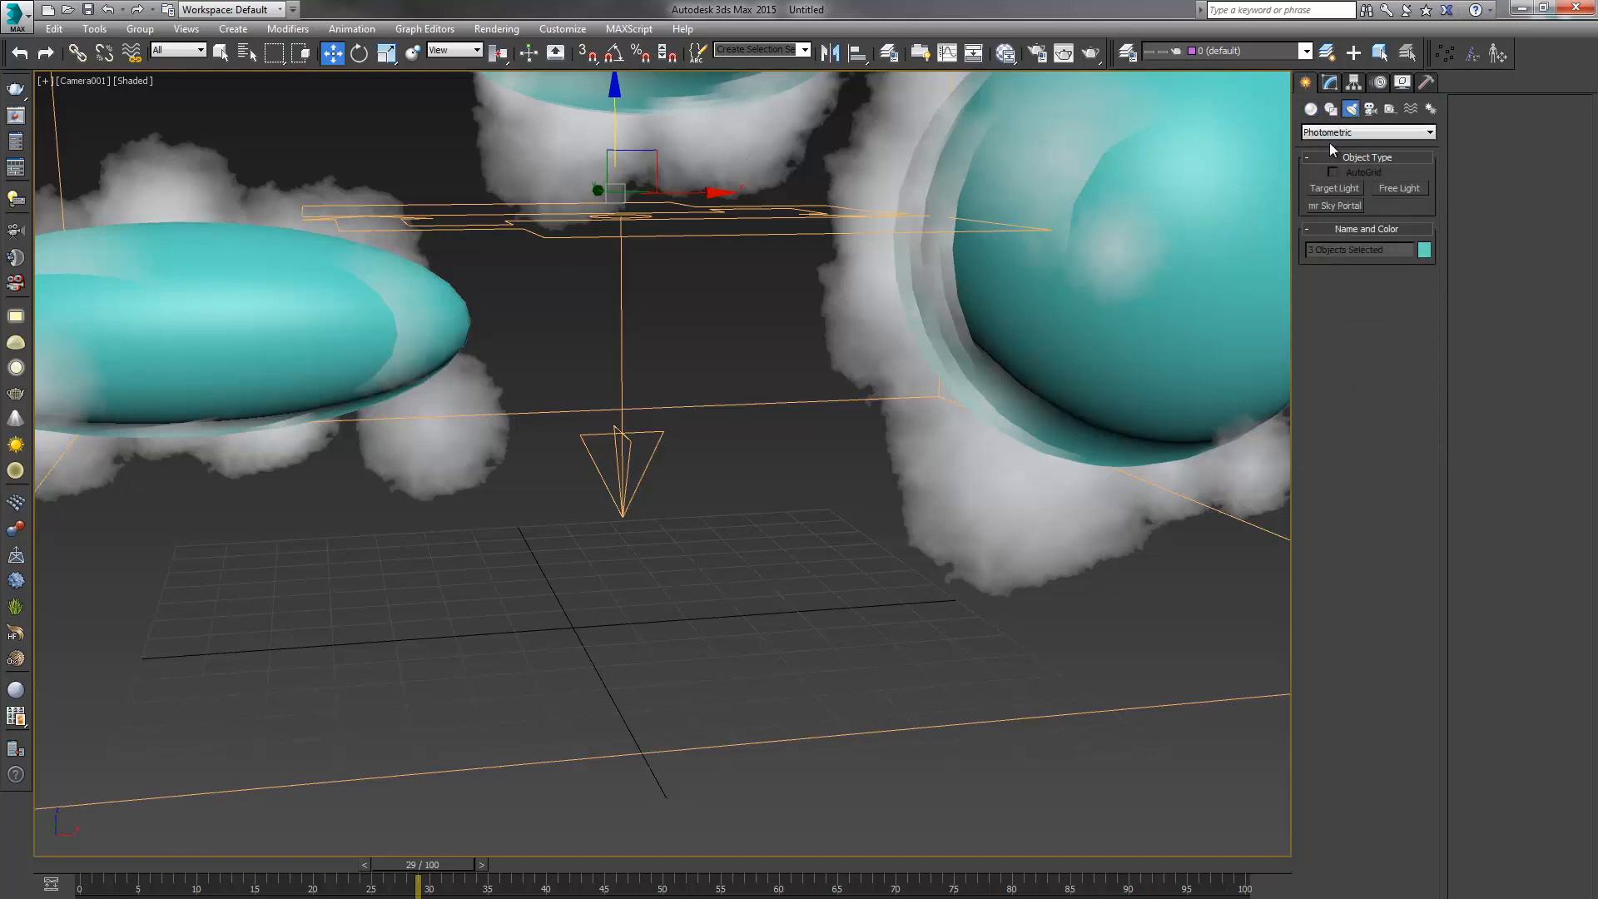
{"action": "left_click", "coordinate": [1425, 82]}
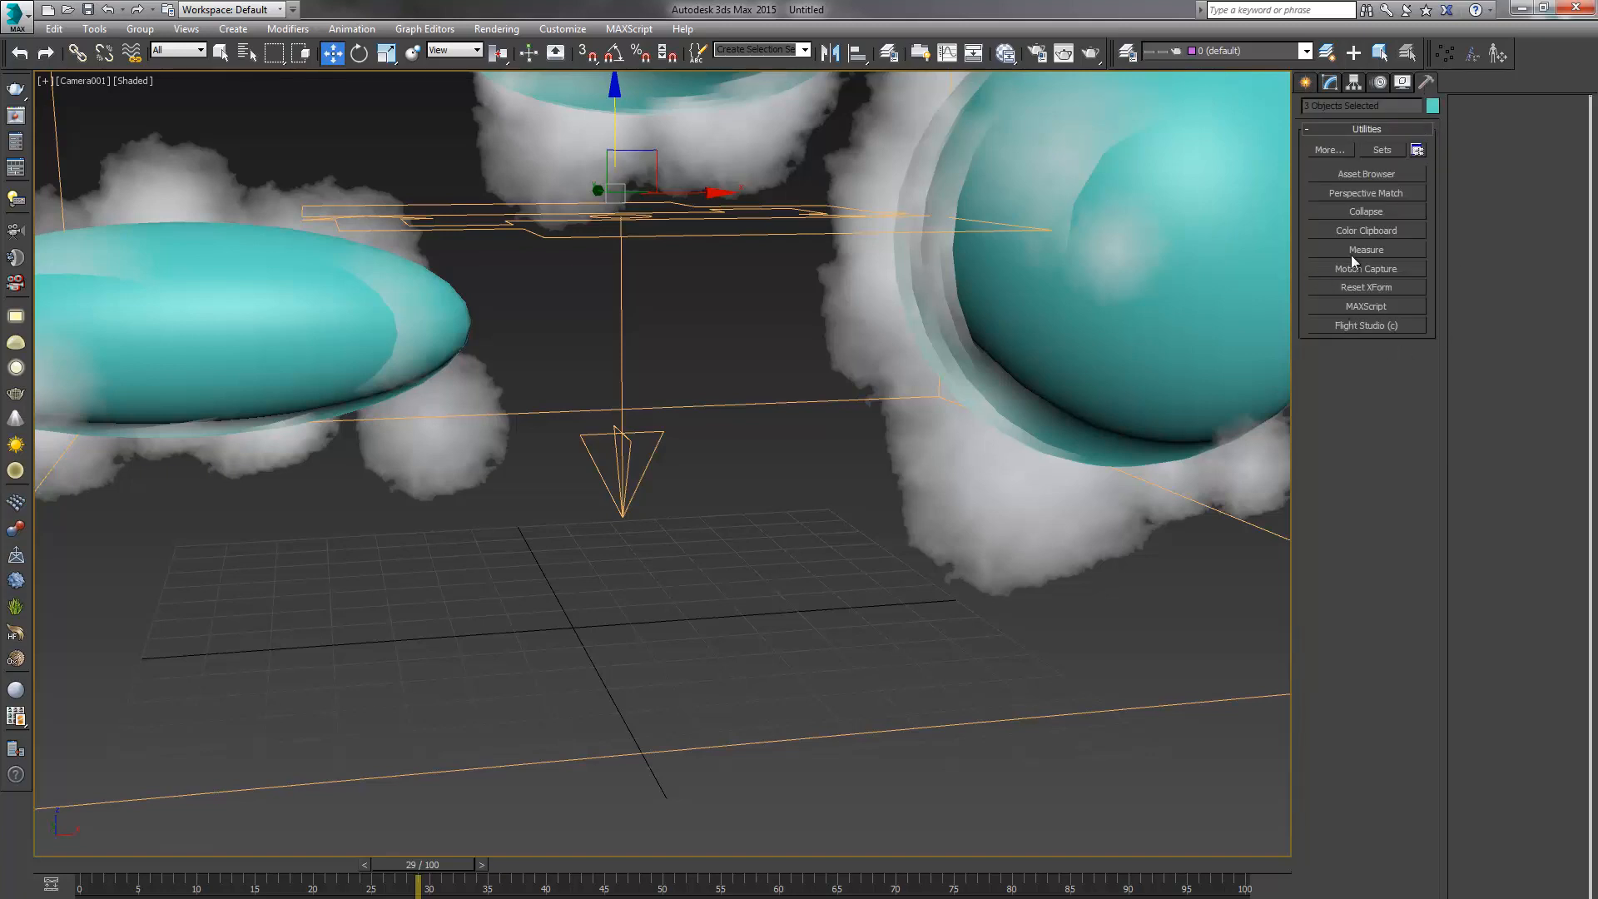
{"action": "left_click", "coordinate": [1304, 85]}
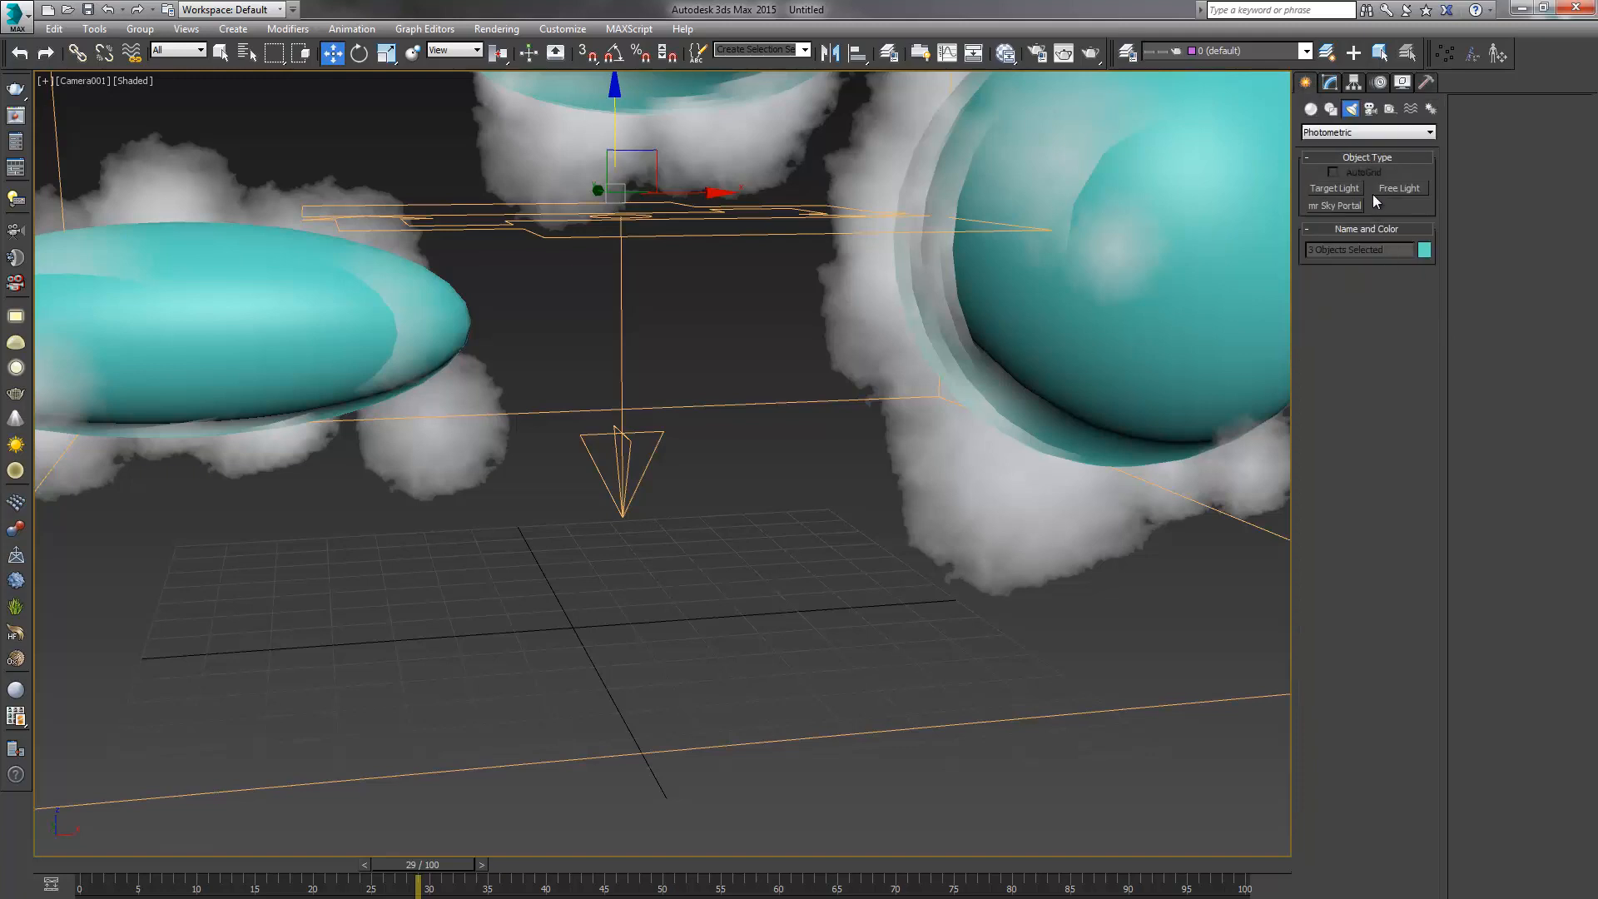
{"action": "left_click", "coordinate": [1430, 109]}
{"action": "left_click", "coordinate": [1331, 222]}
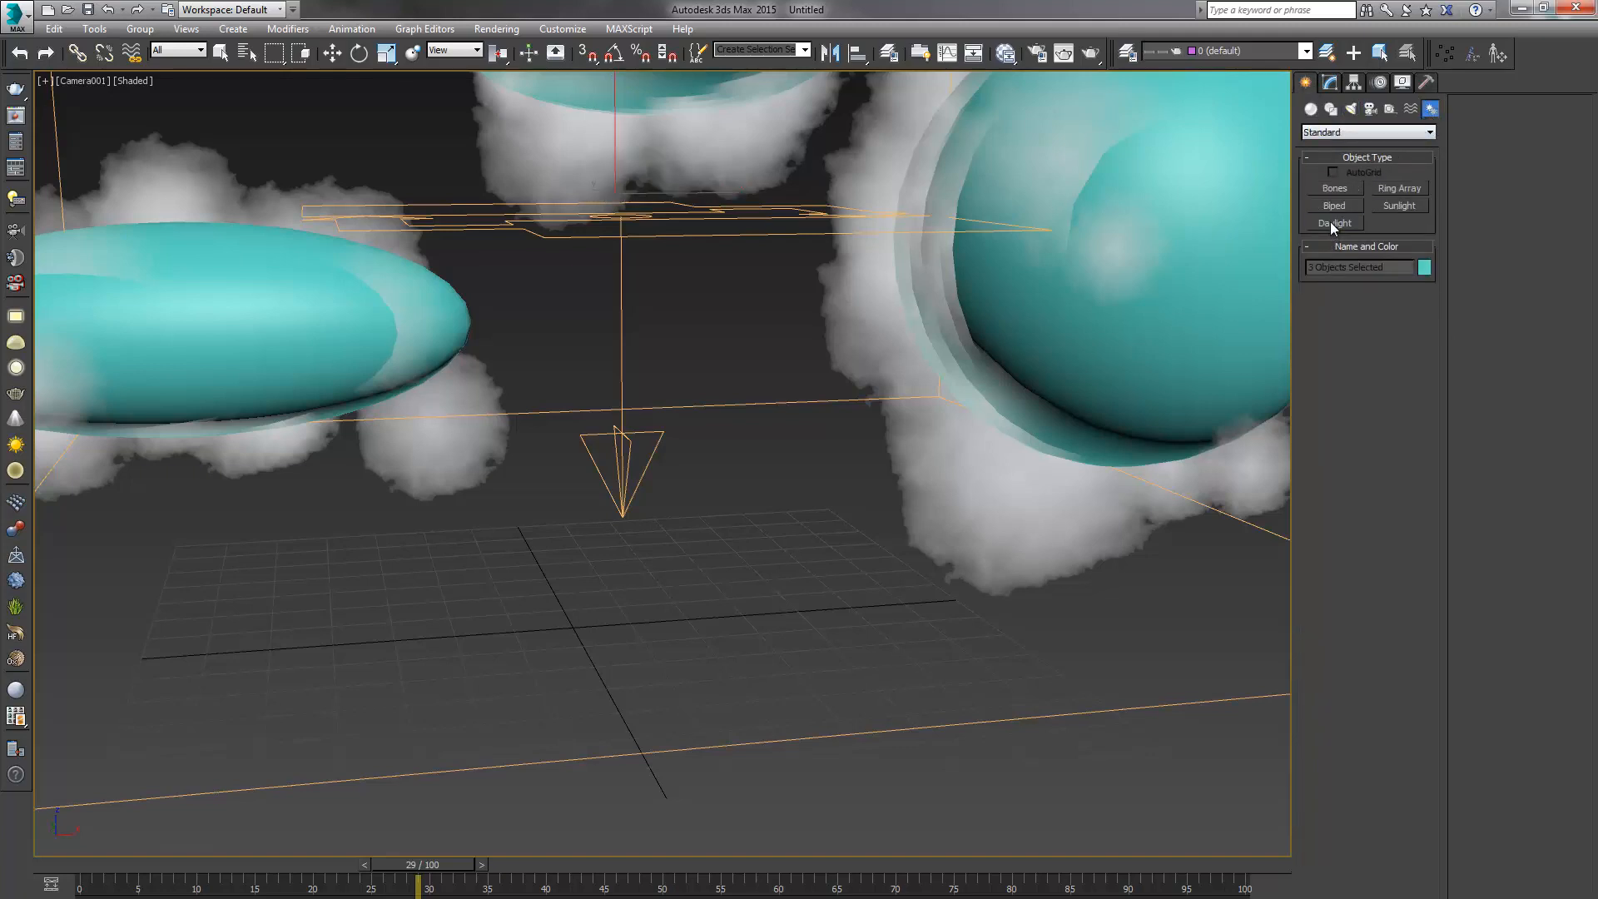
{"action": "left_click", "coordinate": [755, 537]}
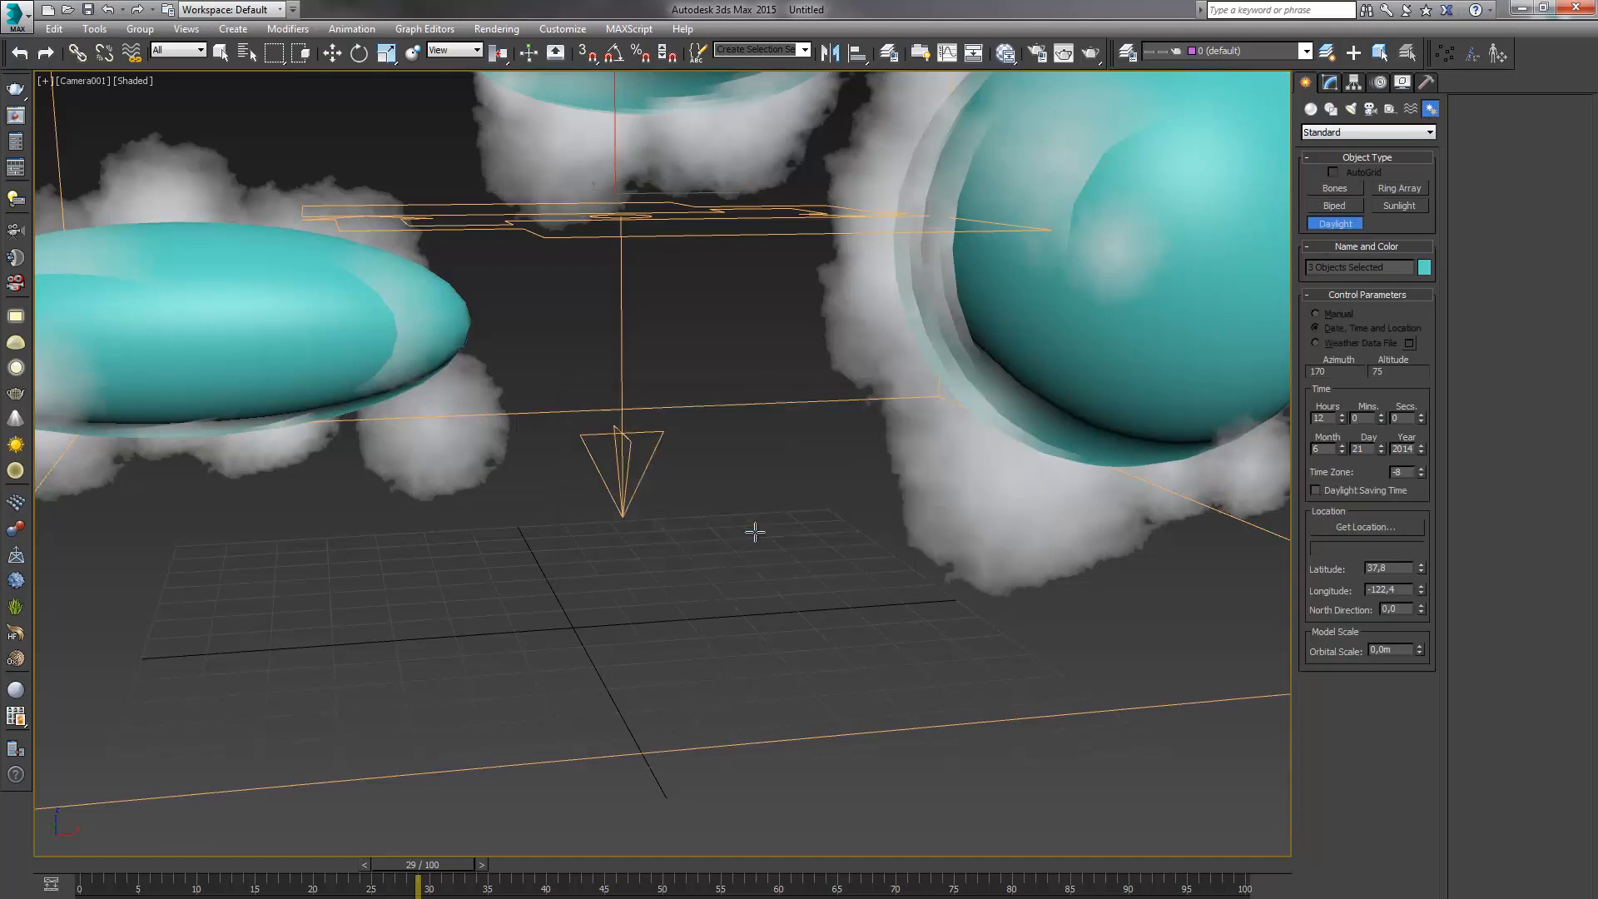
{"action": "left_click_drag", "start_coordinate": [629, 583], "coordinate": [945, 361]}
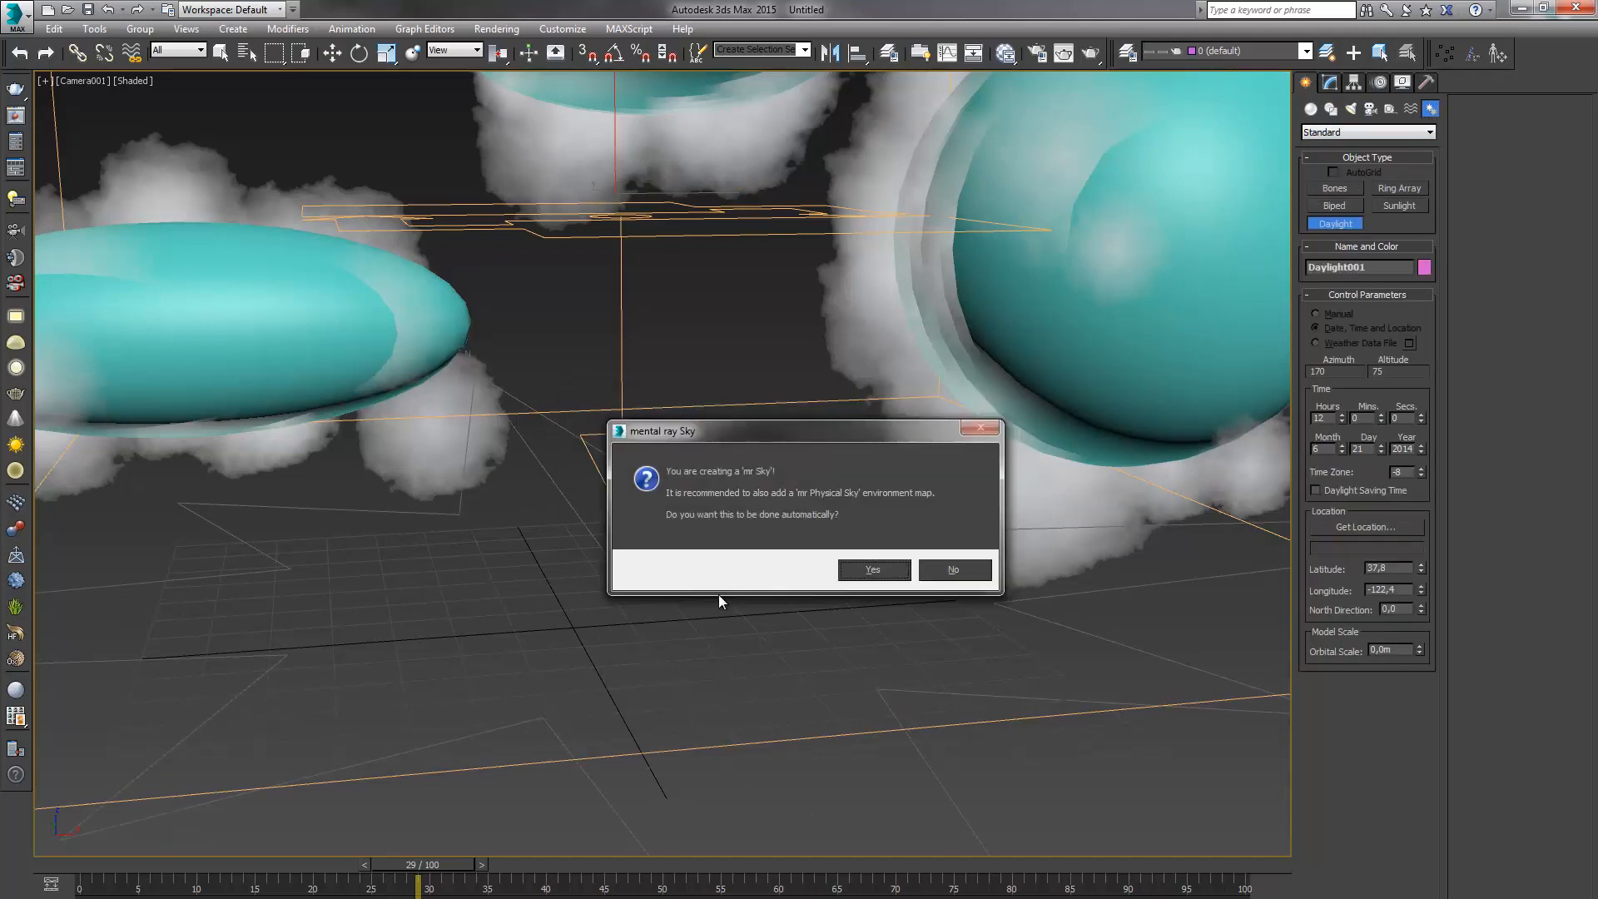
{"action": "left_click", "coordinate": [872, 570]}
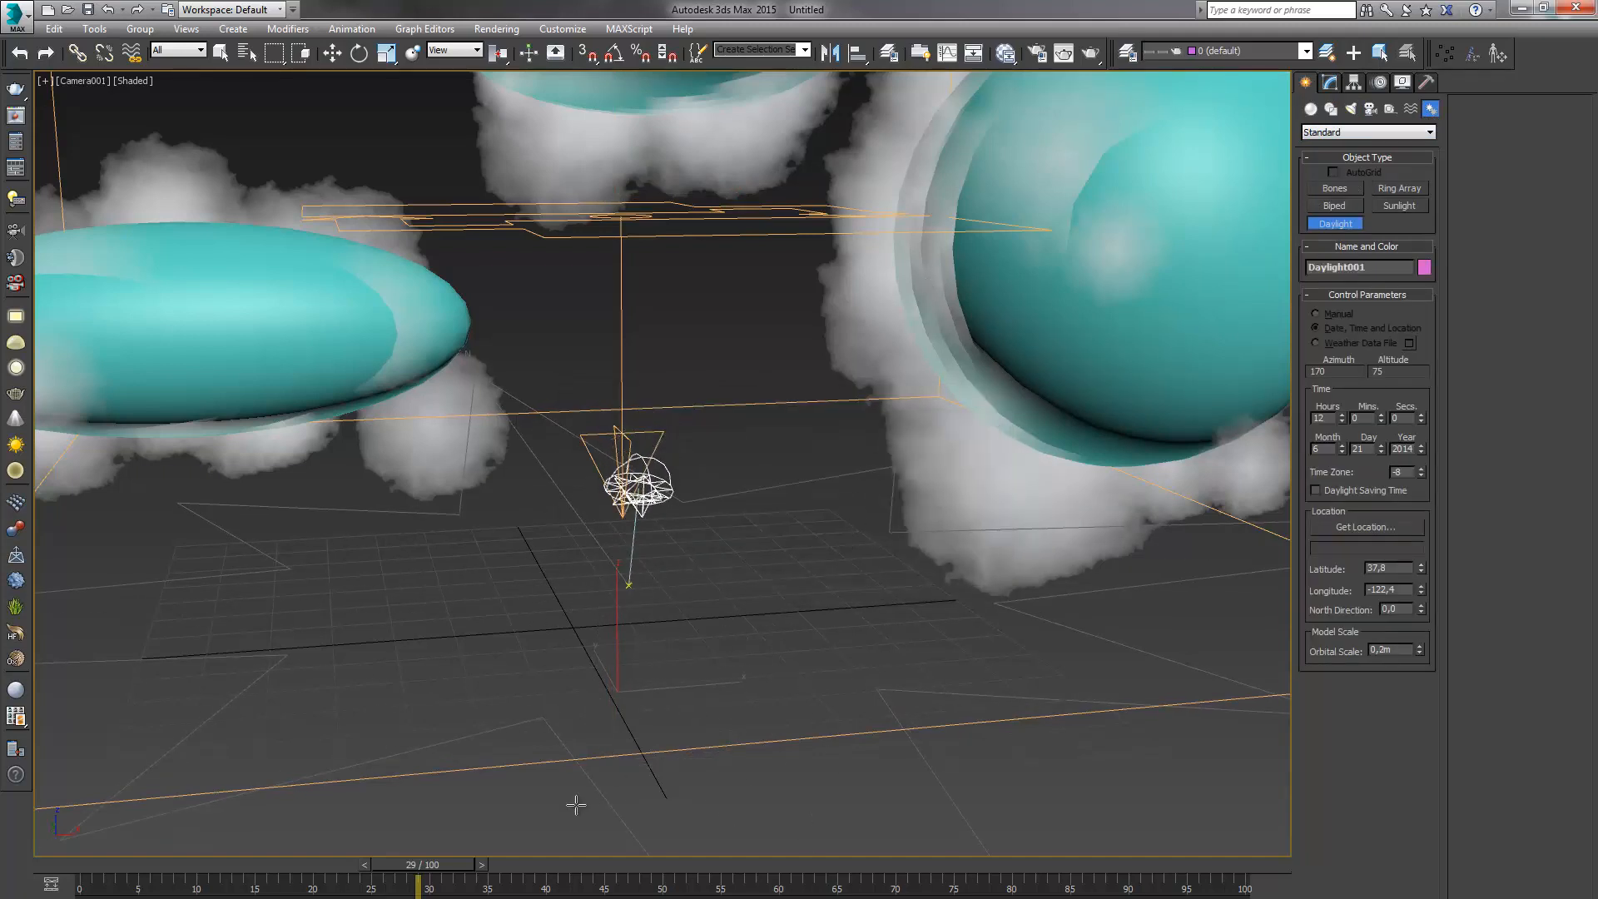
{"action": "left_click", "coordinate": [619, 738]}
Set the Daylight system's orbital scale to 1.5 m and keep mr Sun as its sunlight type
{"action": "left_click", "coordinate": [1379, 82]}
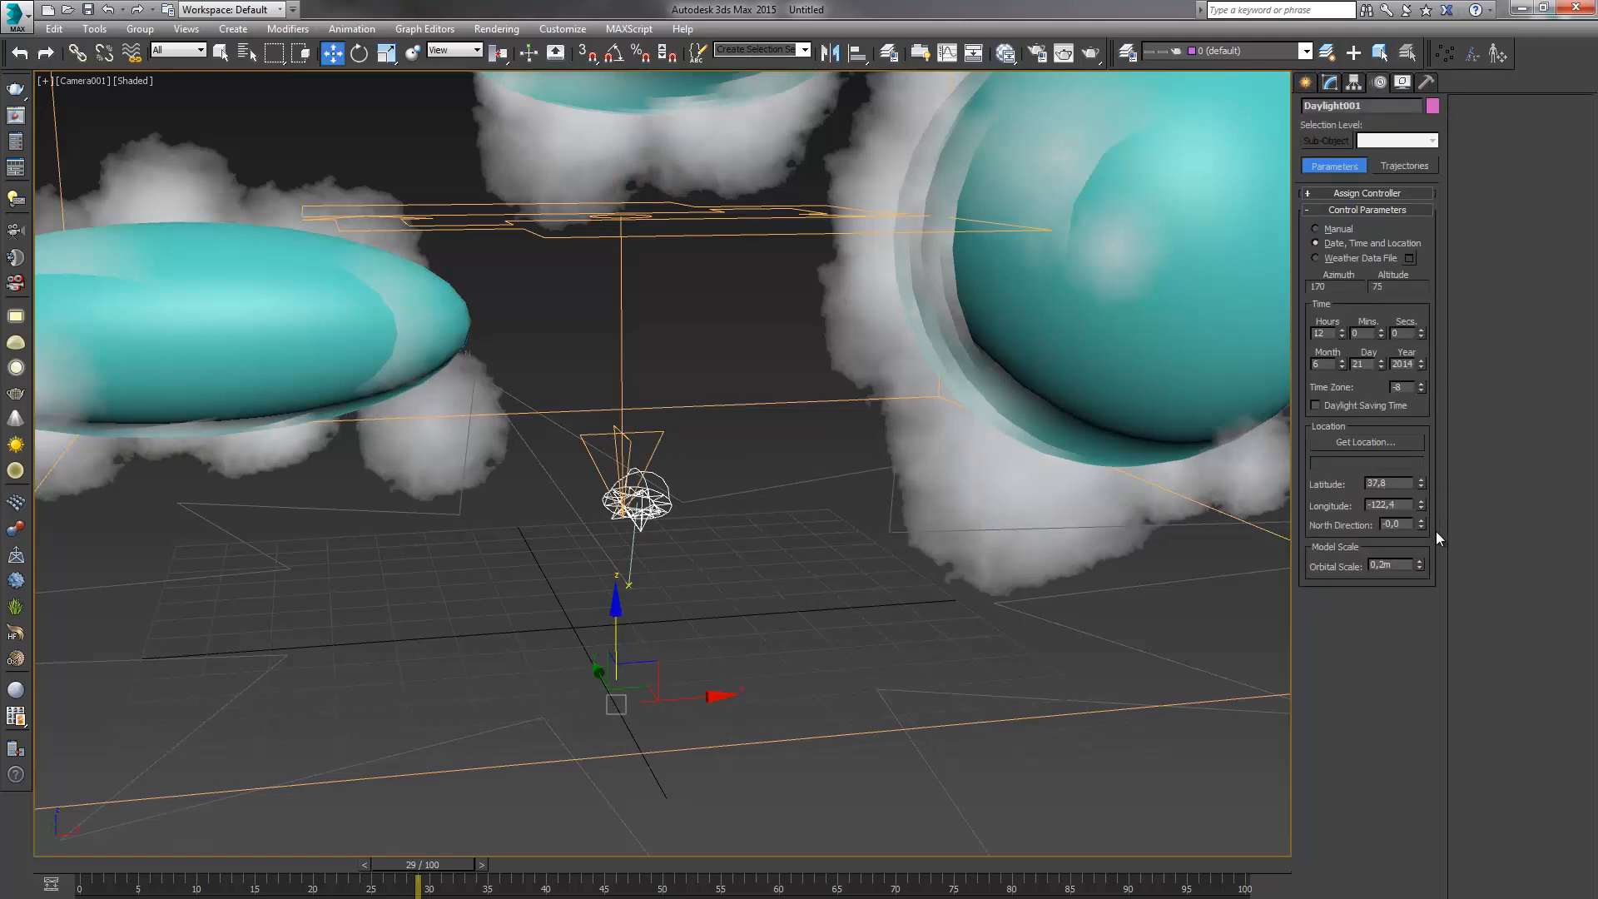
{"action": "left_click_drag", "start_coordinate": [1419, 564], "coordinate": [1458, 561]}
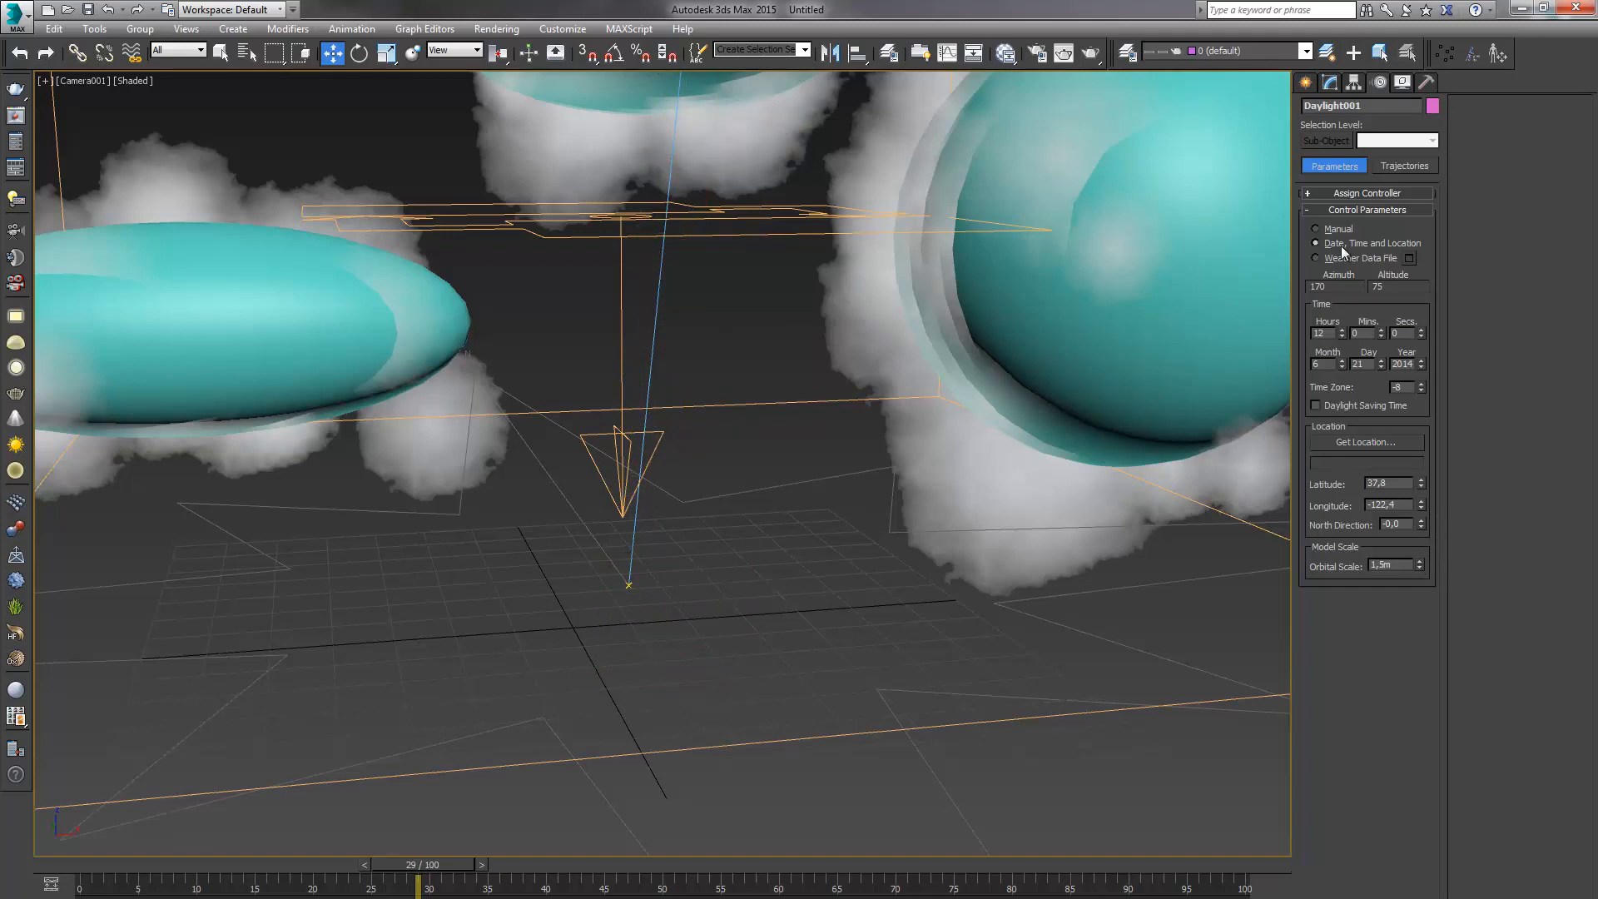
{"action": "left_click", "coordinate": [1330, 81]}
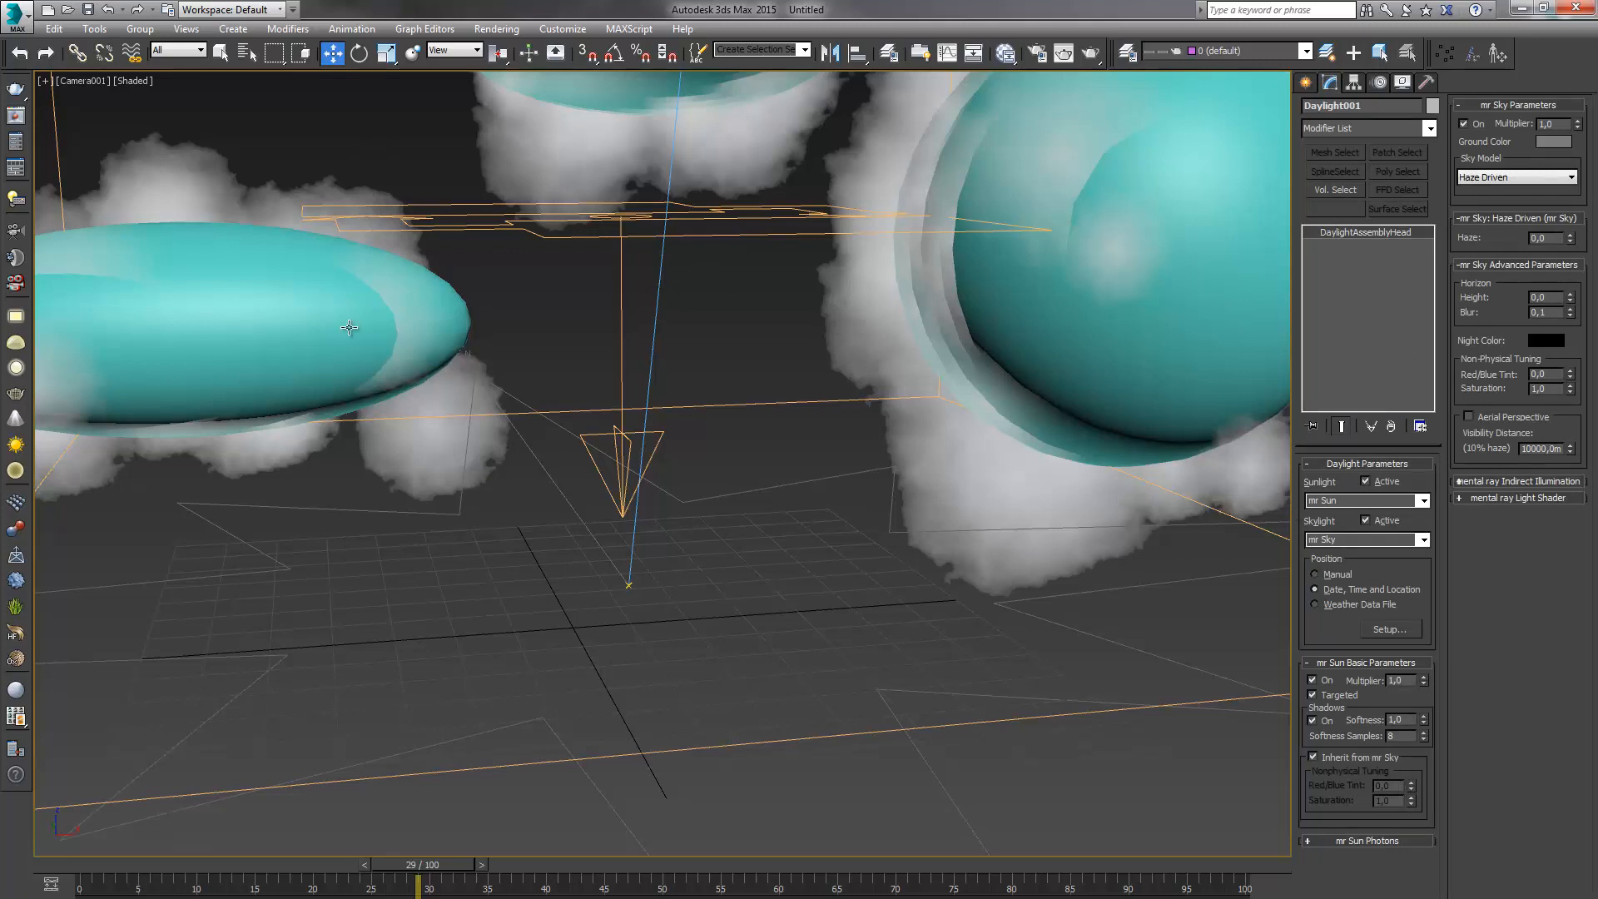
{"action": "left_click", "coordinate": [1423, 500]}
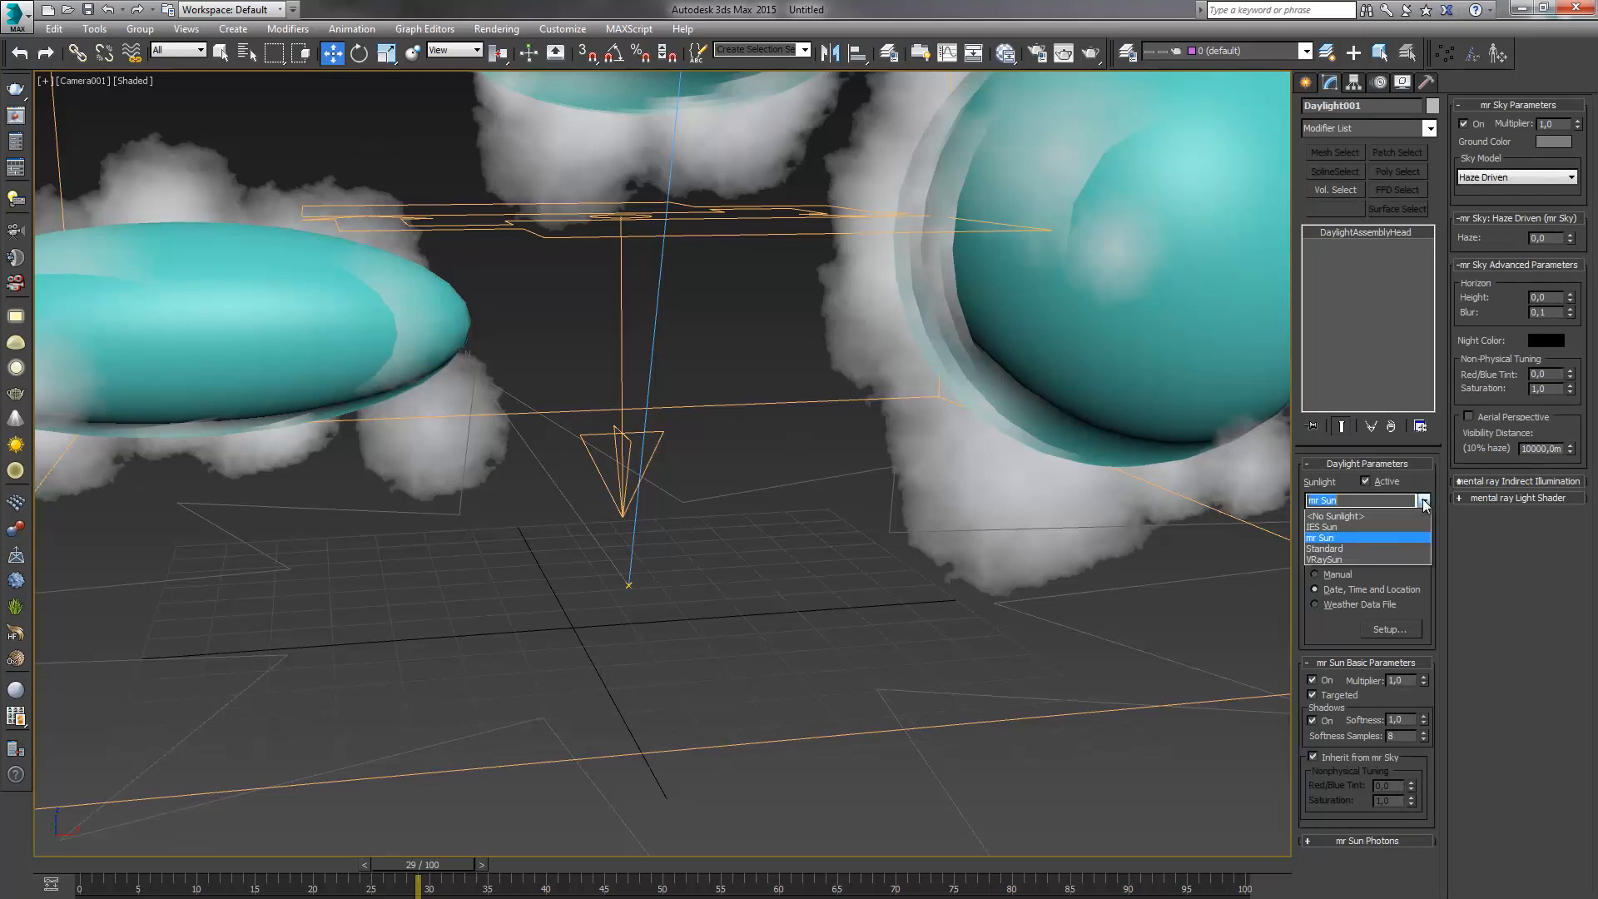
{"action": "left_click", "coordinate": [1431, 476]}
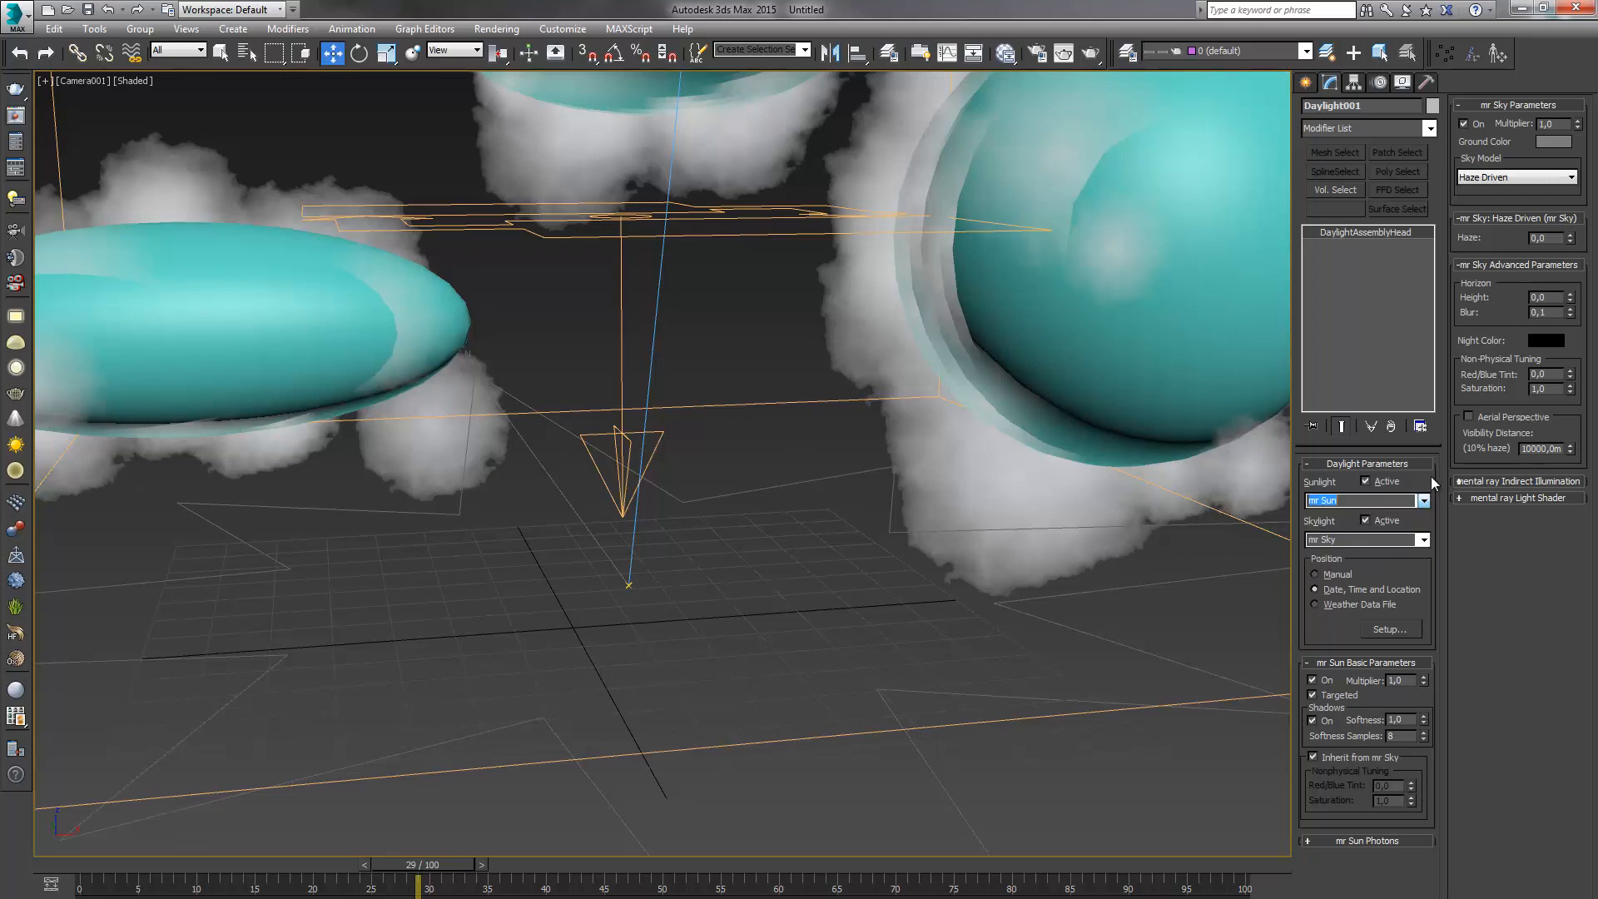
Widen and pan the Camera001 view so that all three cloud objects fit inside the frame
{"action": "right_click", "coordinate": [582, 553]}
{"action": "left_click", "coordinate": [606, 570]}
{"action": "key", "text": "ctrl+w"}
{"action": "mouse_move", "coordinate": [780, 541]}
{"action": "left_mouse_down"}
{"action": "mouse_move", "coordinate": [775, 563]}
{"action": "mouse_move", "coordinate": [777, 543]}
{"action": "left_mouse_up"}
{"action": "middle_click_drag", "start_coordinate": [774, 510], "coordinate": [778, 525]}
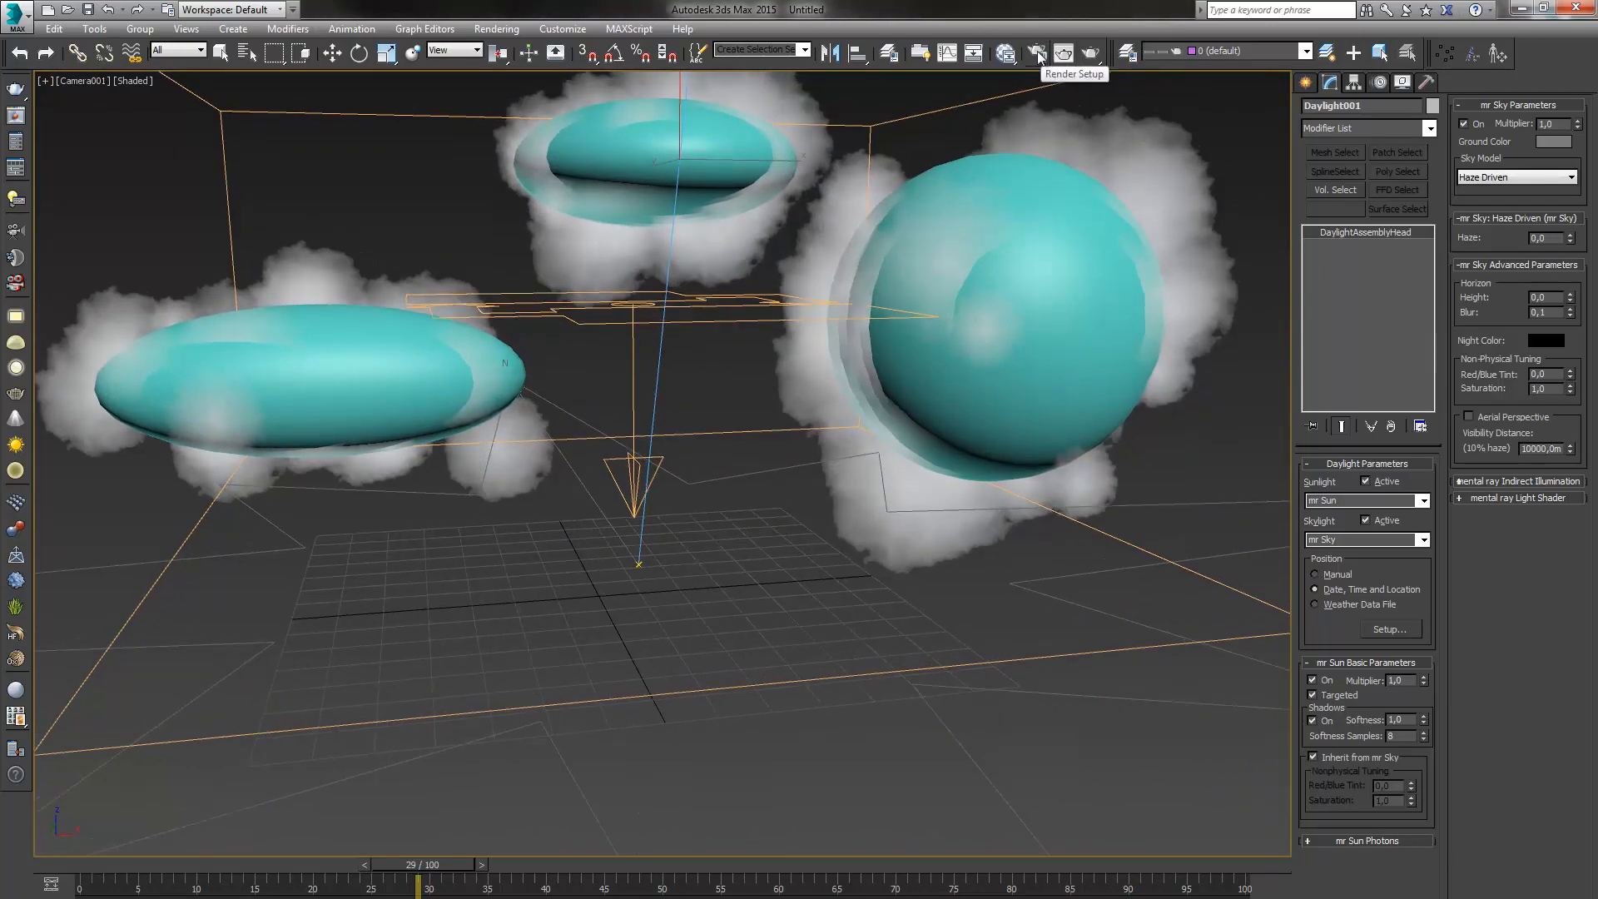
Render the exposure preview and set the mr Photographic Exposure Control's exposure value to 13 EV
{"action": "key", "text": "8"}
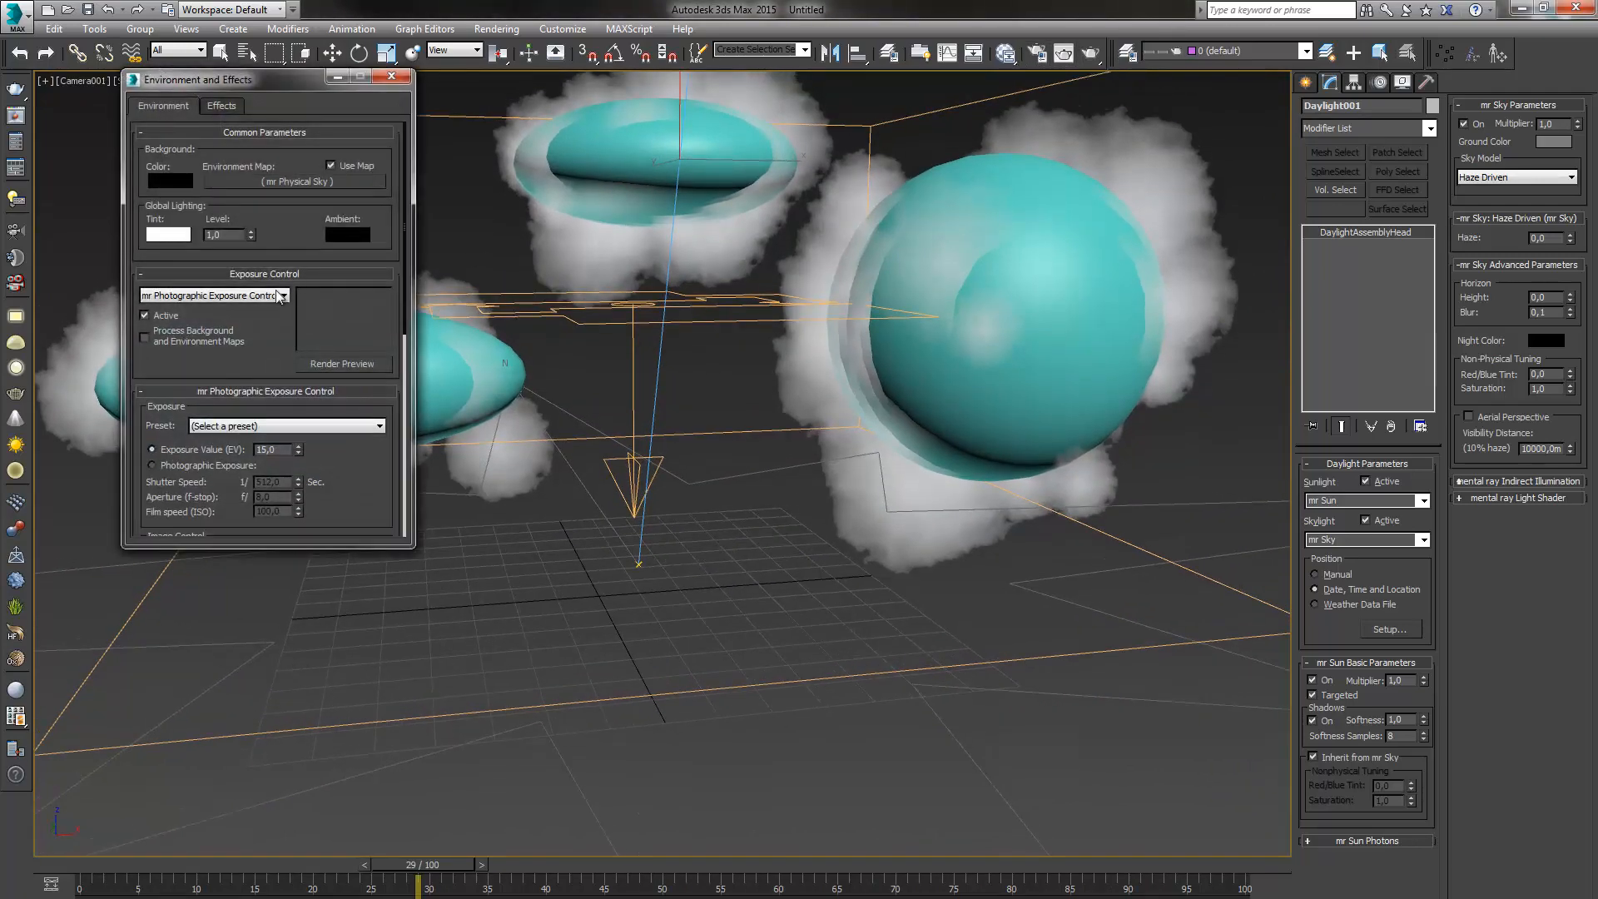
{"action": "left_click", "coordinate": [249, 426]}
{"action": "left_click", "coordinate": [298, 401]}
{"action": "left_click", "coordinate": [339, 366]}
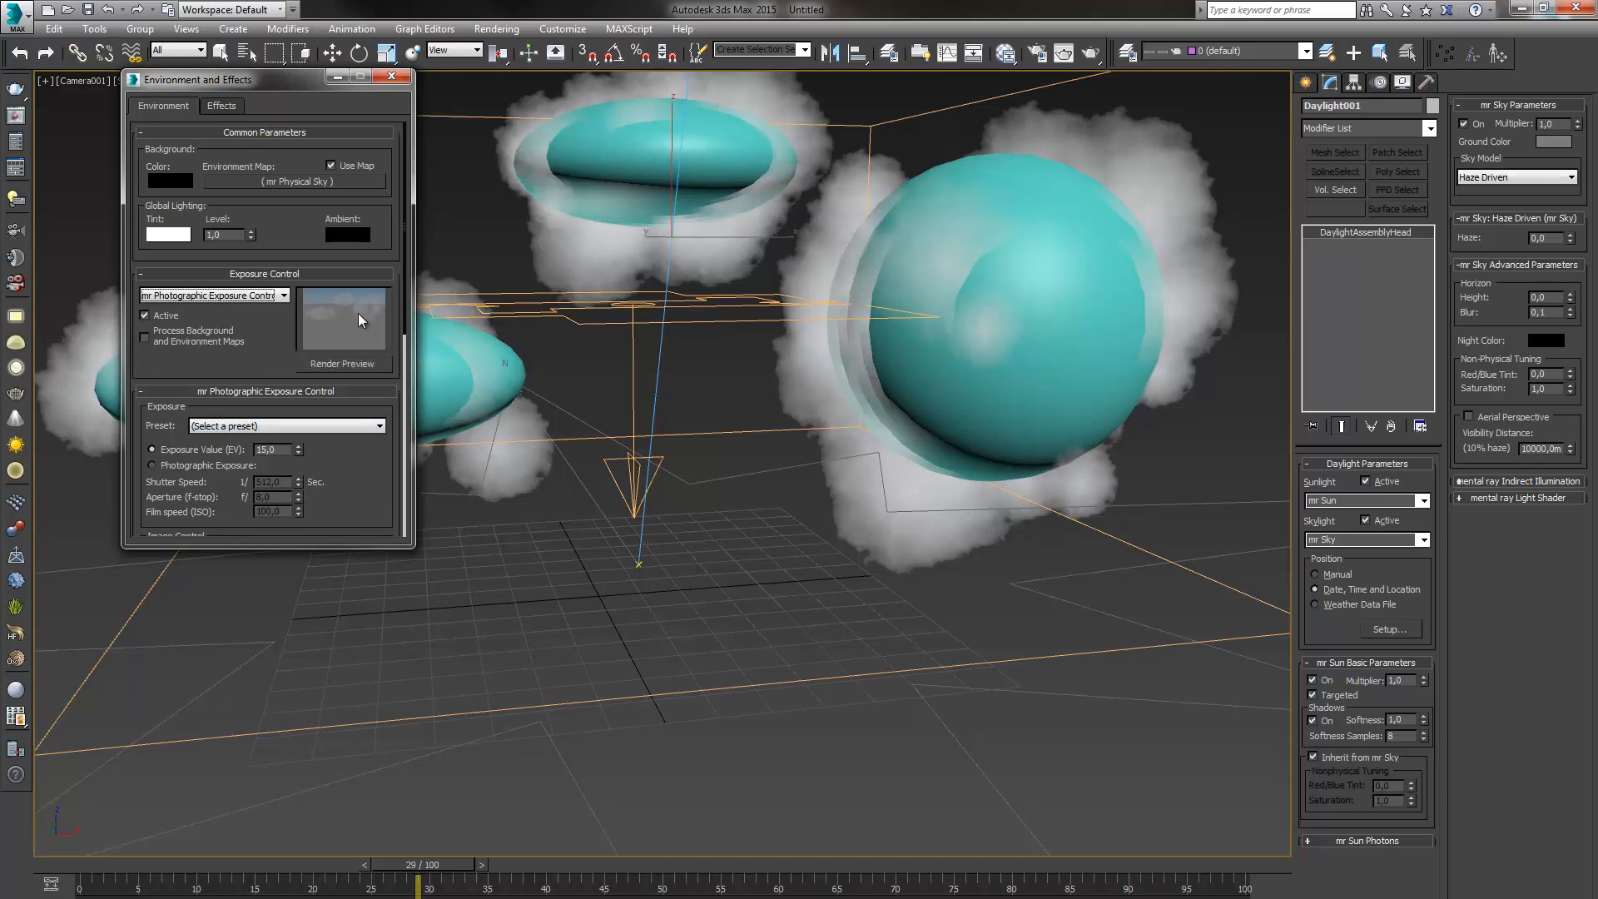
{"action": "left_click", "coordinate": [297, 452]}
{"action": "left_click", "coordinate": [298, 452]}
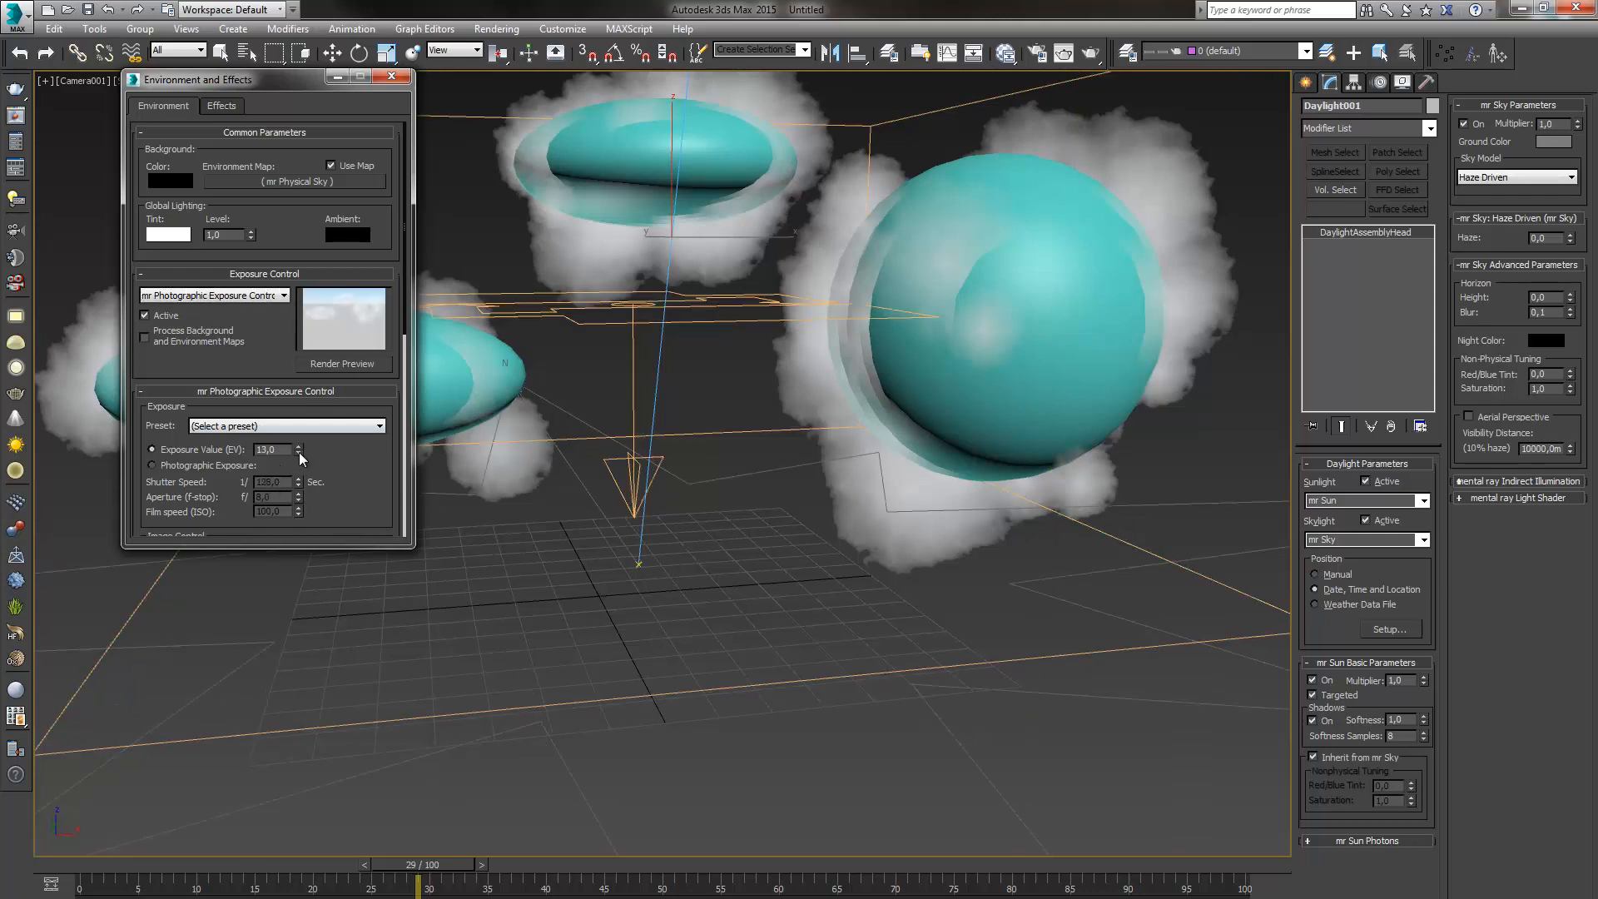
{"action": "left_click", "coordinate": [391, 76]}
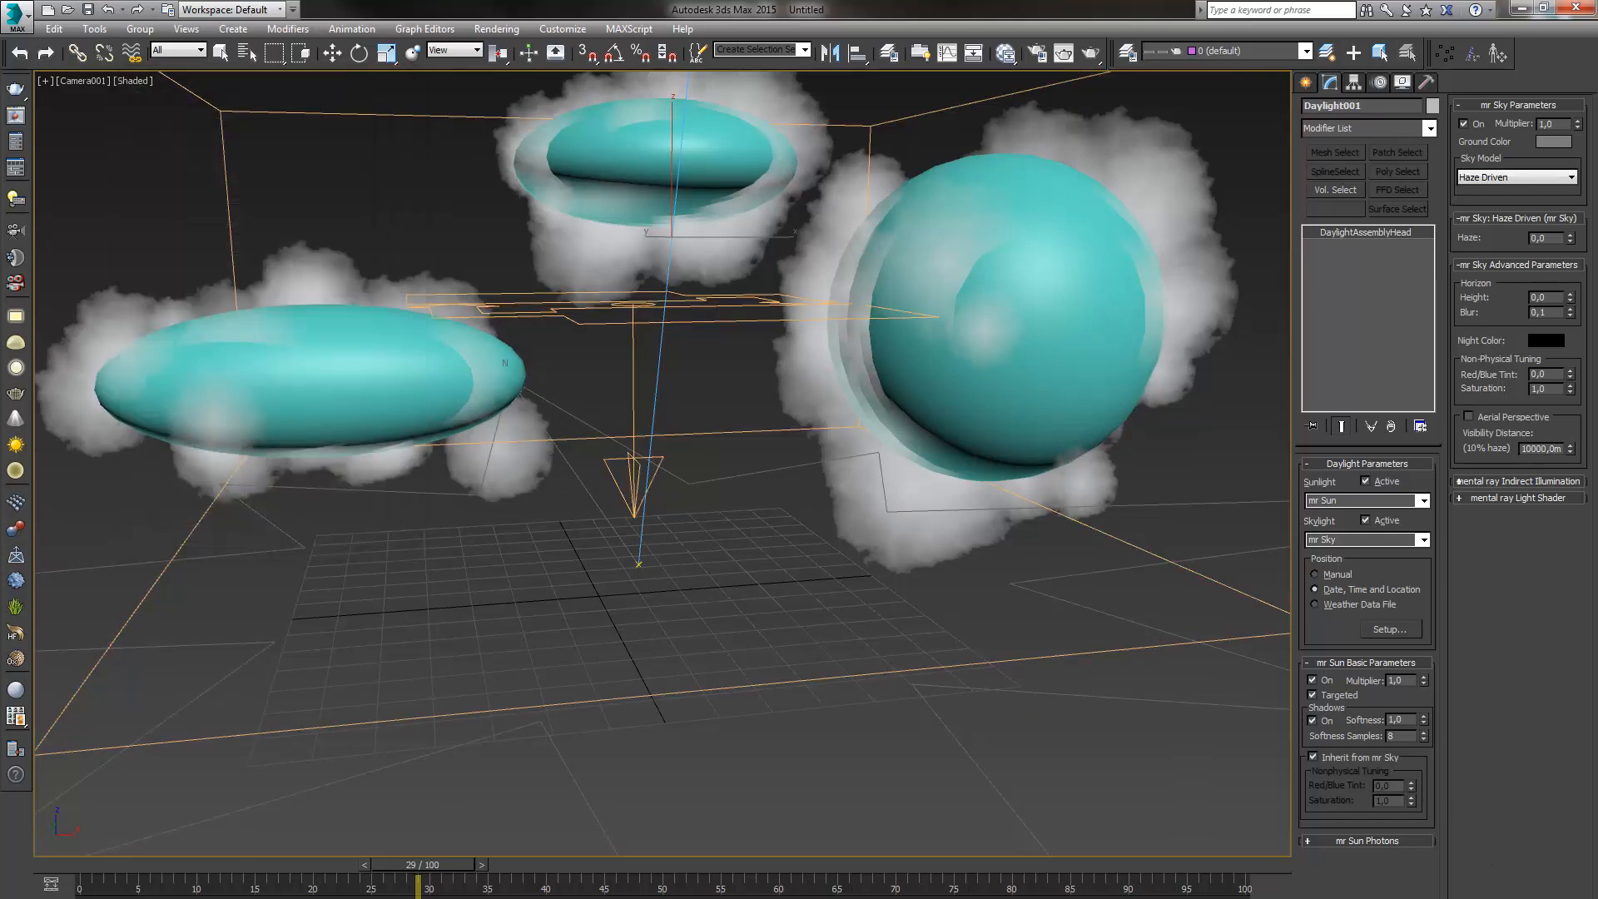
Orbit Camera001 to a lower angle, then raise CLouds, CLOUDS 2 and CLOUDS 3 together along Z and shift them slightly along X
{"action": "scroll", "coordinate": [600, 582], "scroll_direction": "up", "scroll_amount": 3}
{"action": "scroll", "coordinate": [604, 594], "scroll_direction": "down", "scroll_amount": 3}
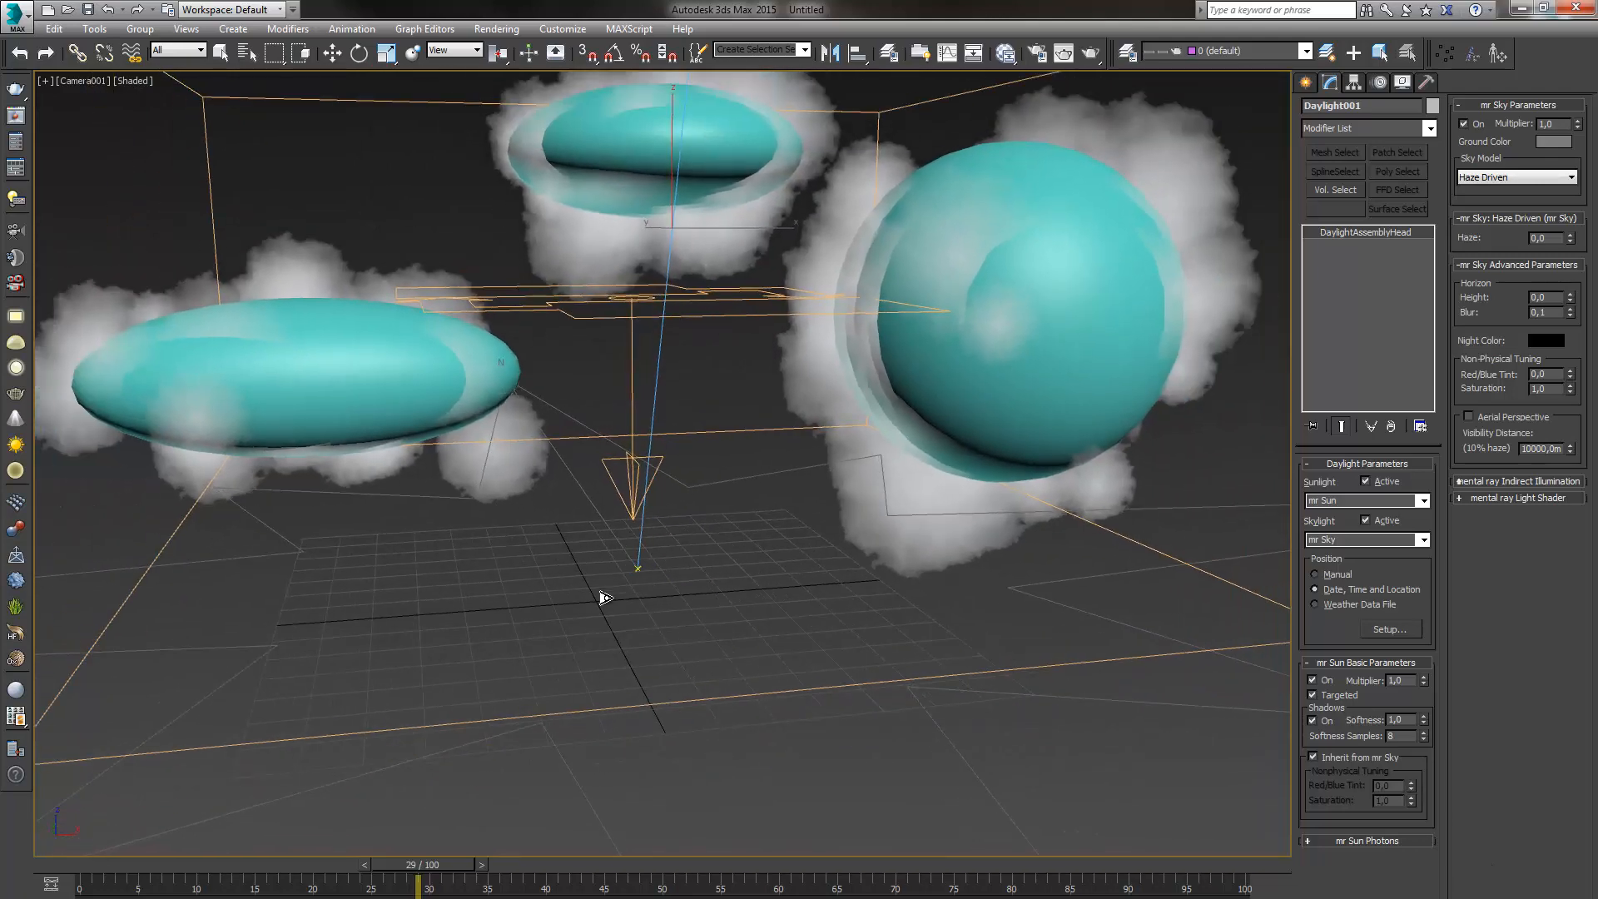
{"action": "middle_click_drag", "start_coordinate": [644, 581], "coordinate": [643, 558], "text": "alt"}
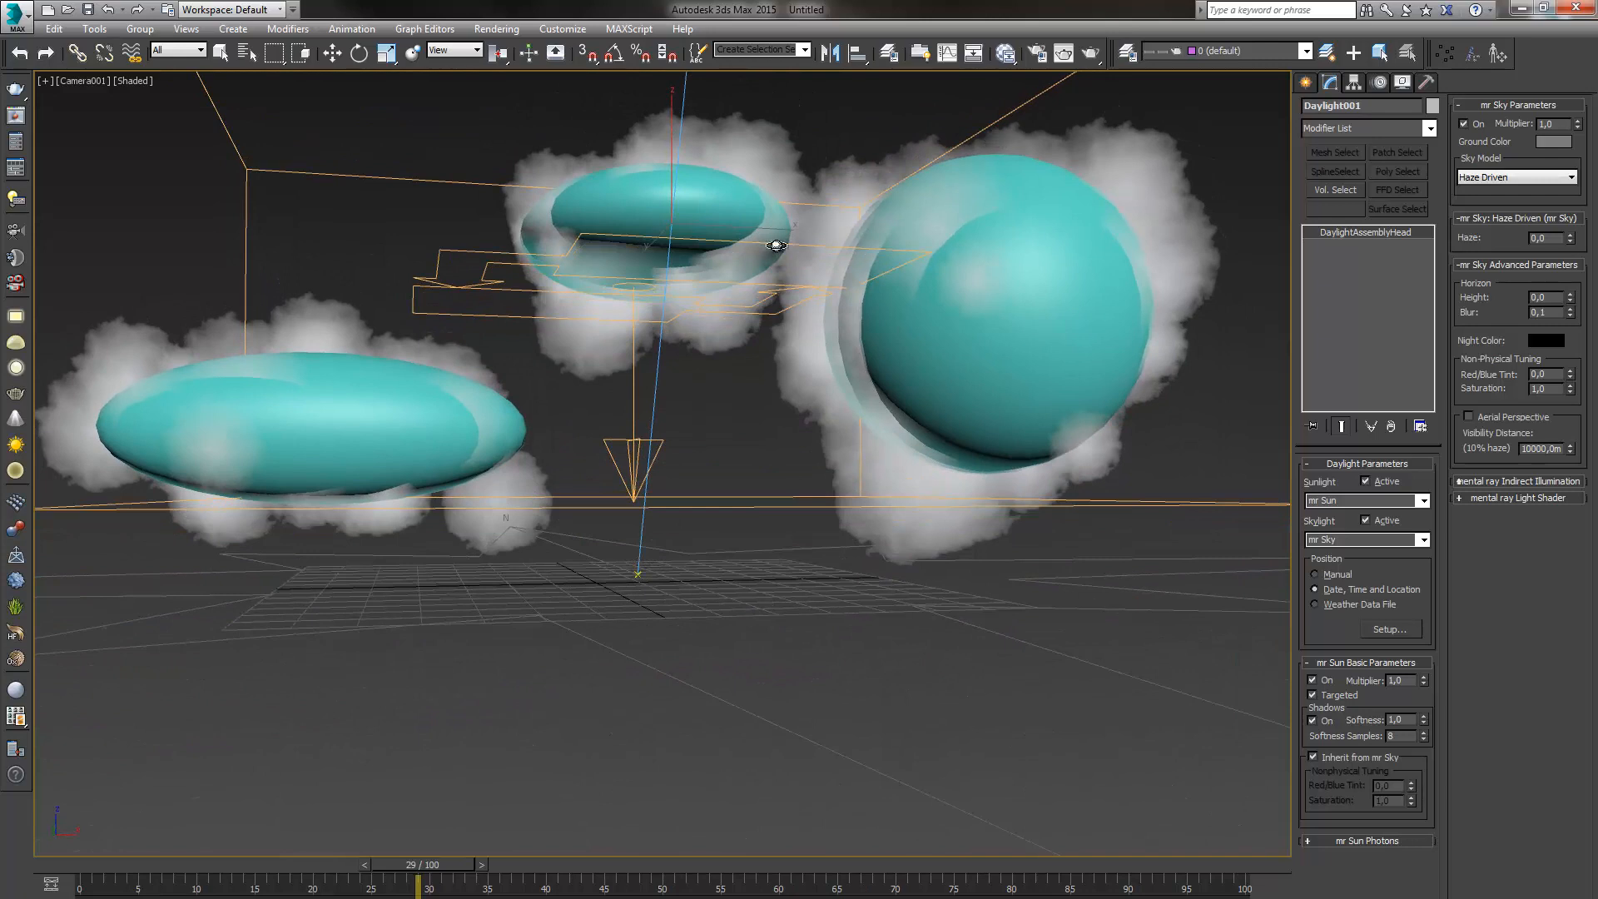
{"action": "key", "text": "w"}
{"action": "left_click", "coordinate": [392, 375]}
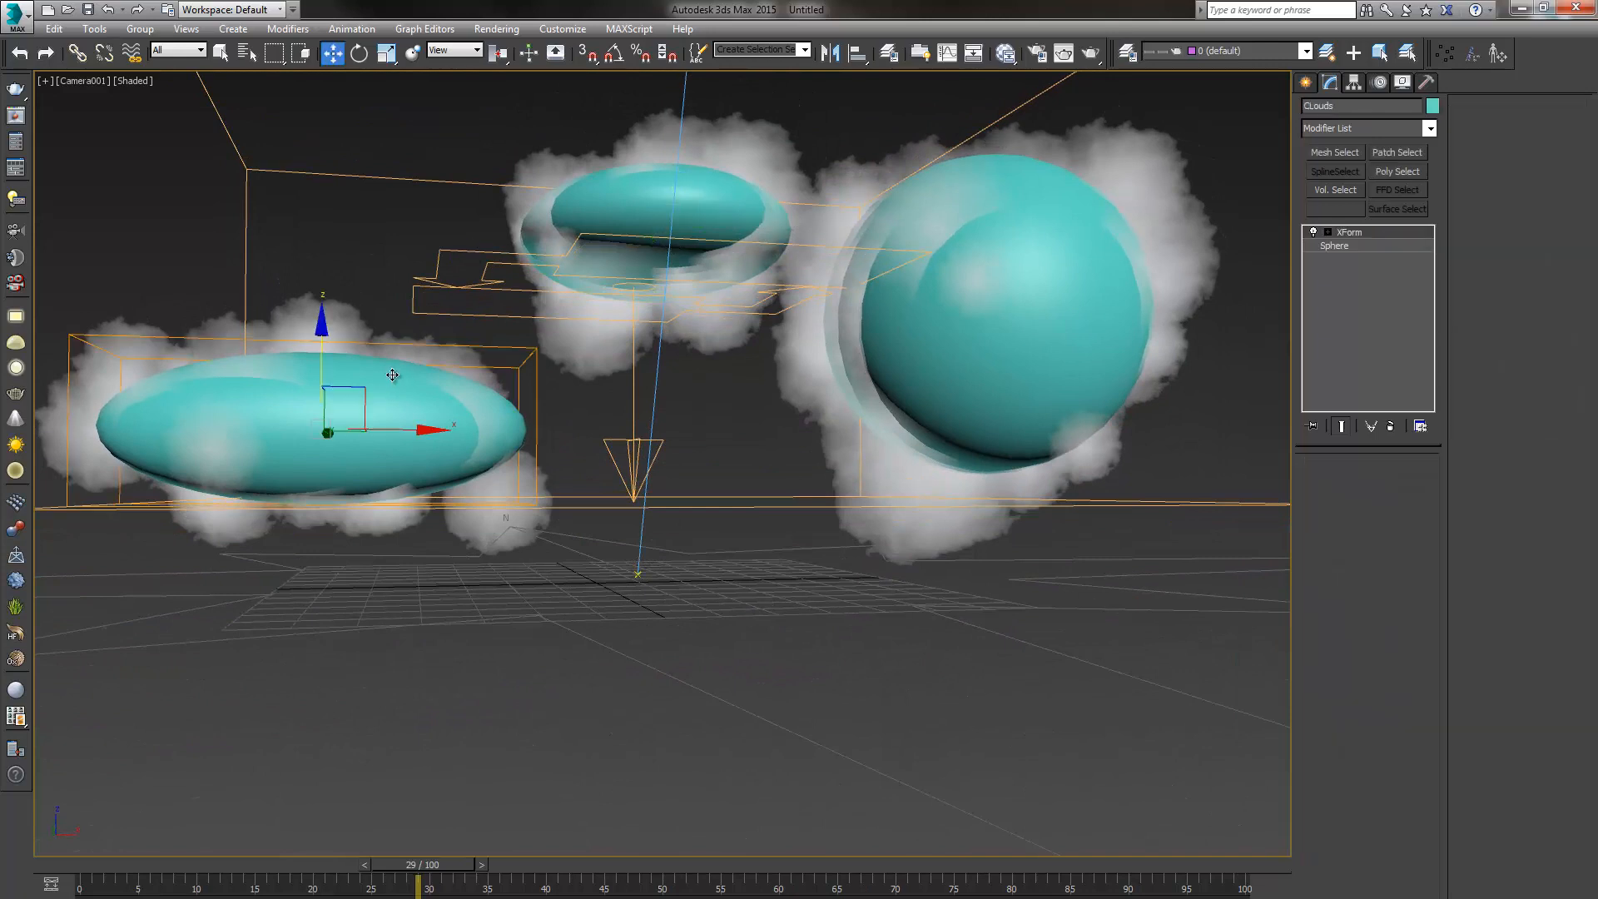
{"action": "left_click", "coordinate": [580, 220], "text": "ctrl"}
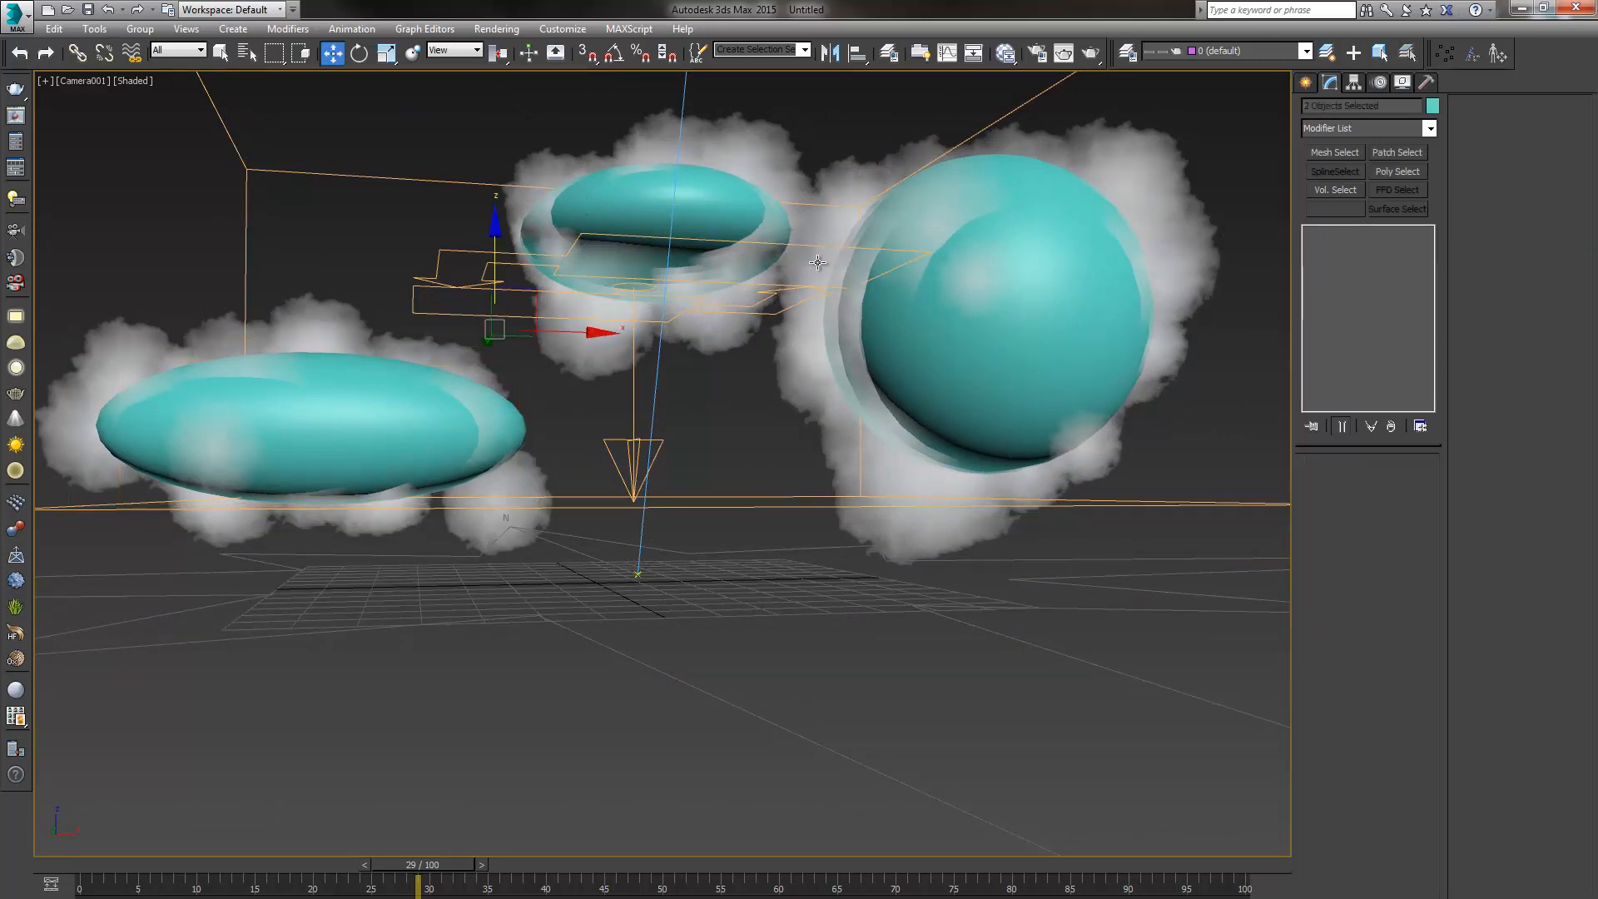
{"action": "key", "text": "h"}
{"action": "left_click", "coordinate": [51, 145]}
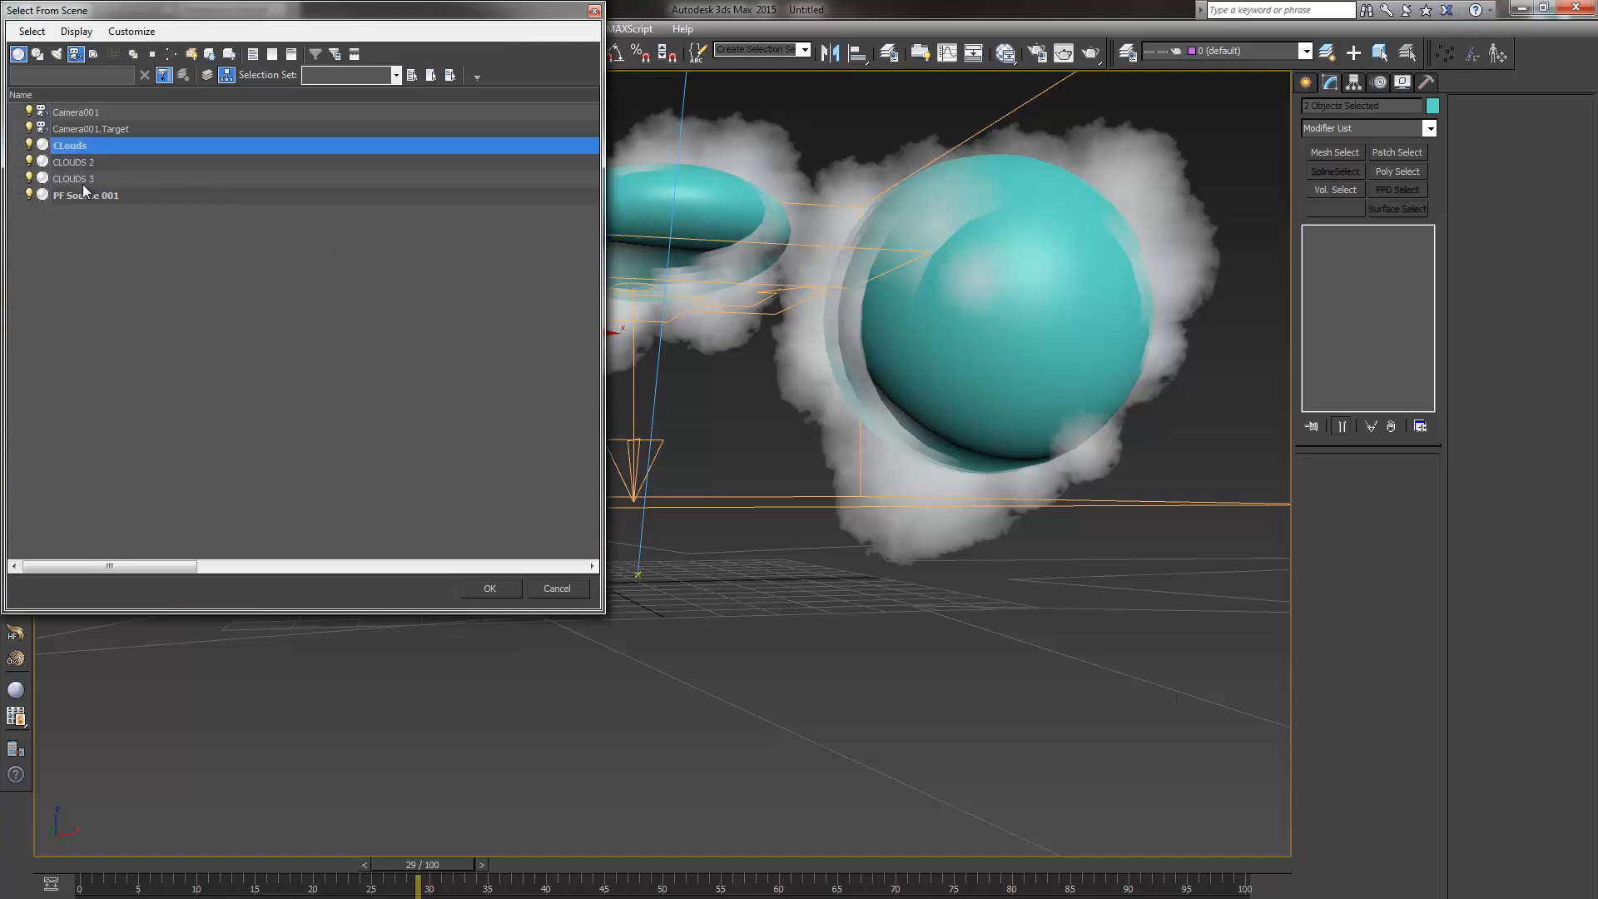
{"action": "left_click", "coordinate": [82, 180], "text": "shift"}
{"action": "left_click", "coordinate": [508, 585]}
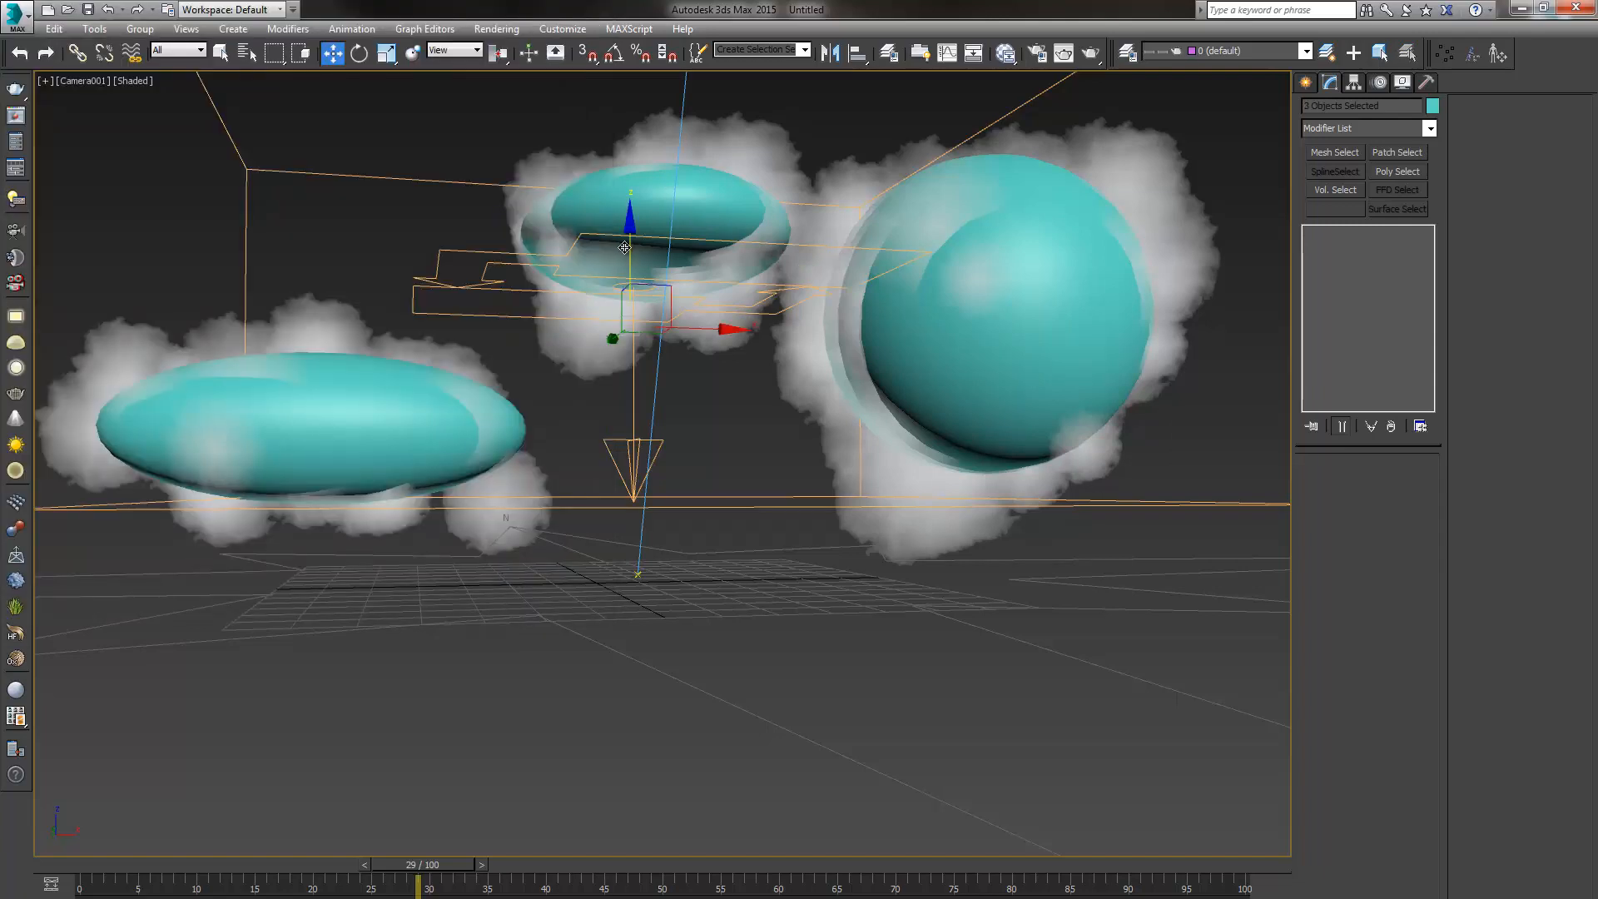
{"action": "left_click_drag", "start_coordinate": [623, 245], "coordinate": [634, 27]}
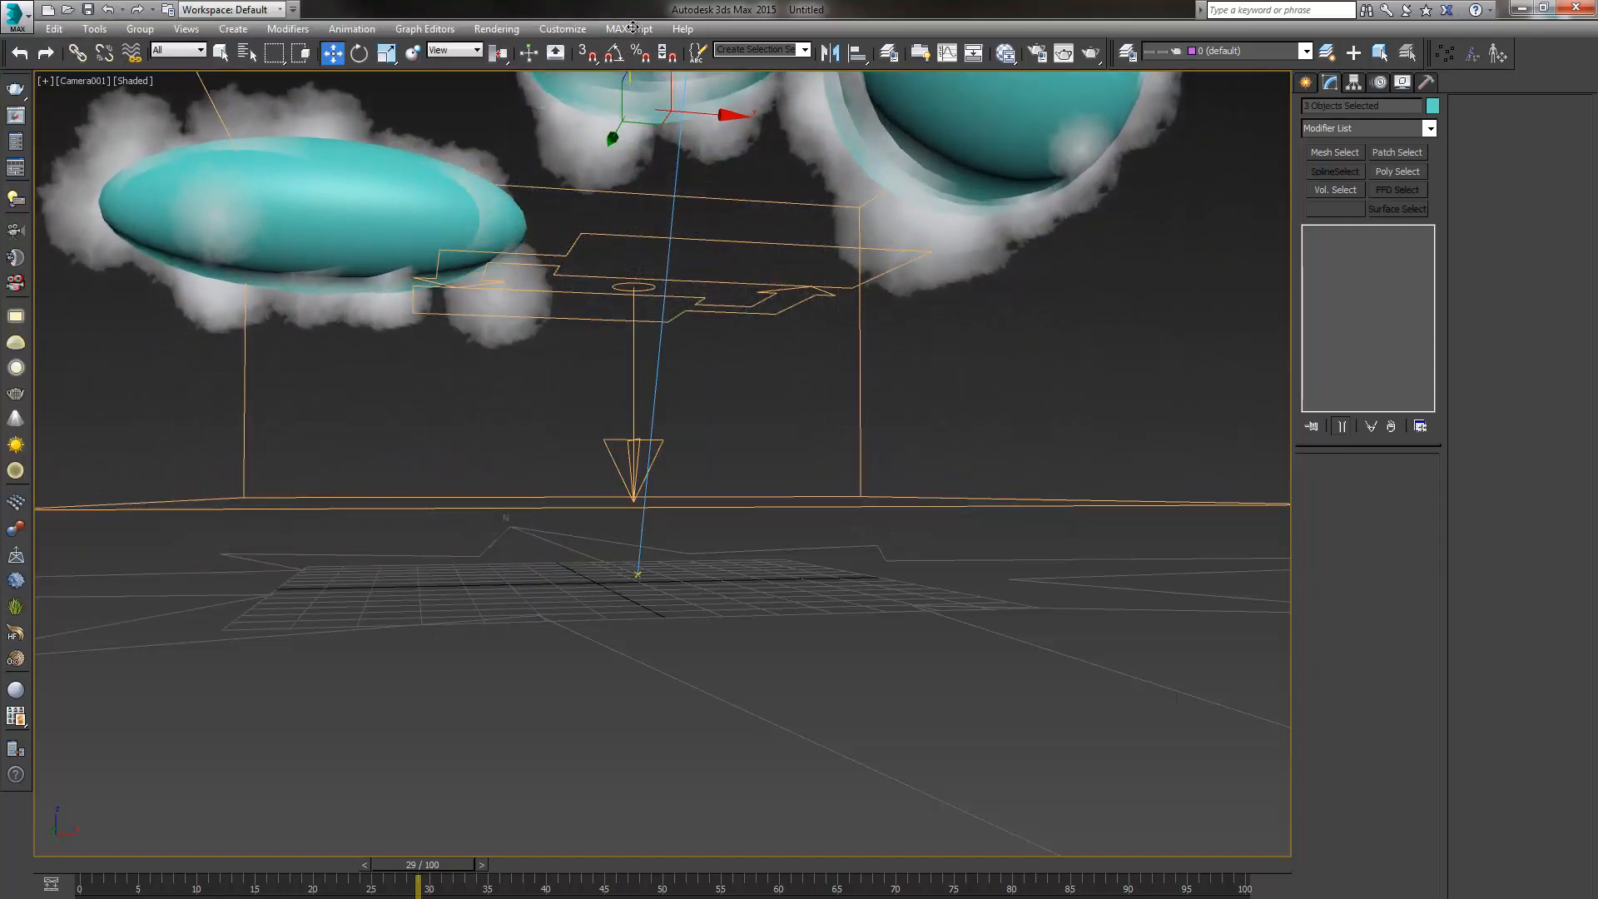
{"action": "left_click_drag", "start_coordinate": [703, 114], "coordinate": [751, 116]}
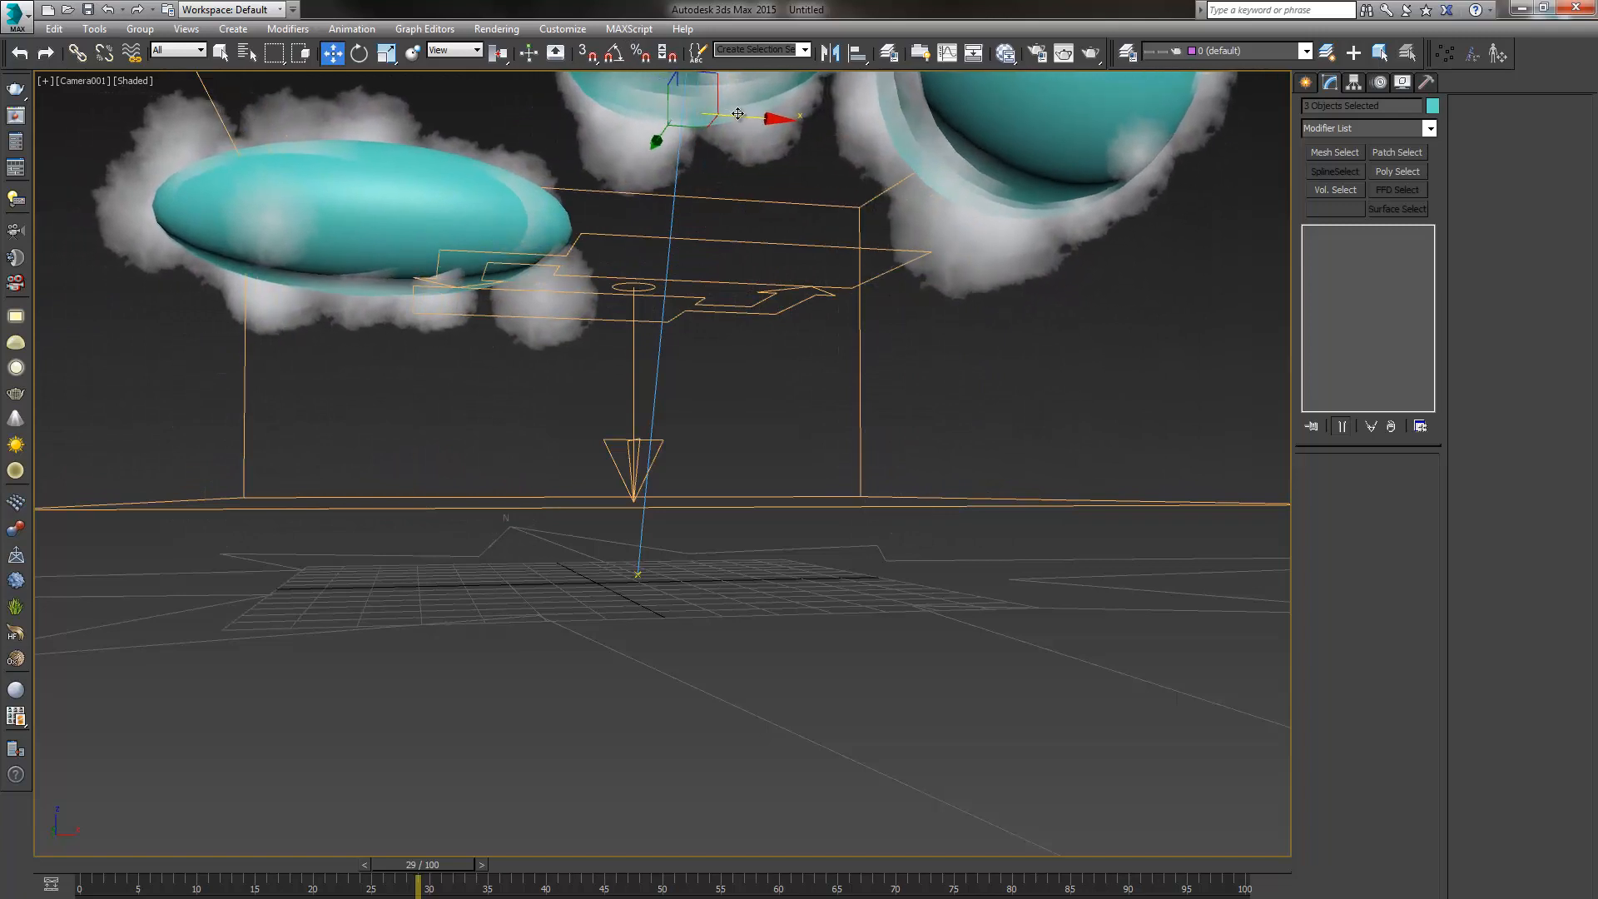
Test-render the Camera001 view at frame 29 and cancel once the sky and clouds are partly rendered
{"action": "left_click", "coordinate": [1090, 54]}
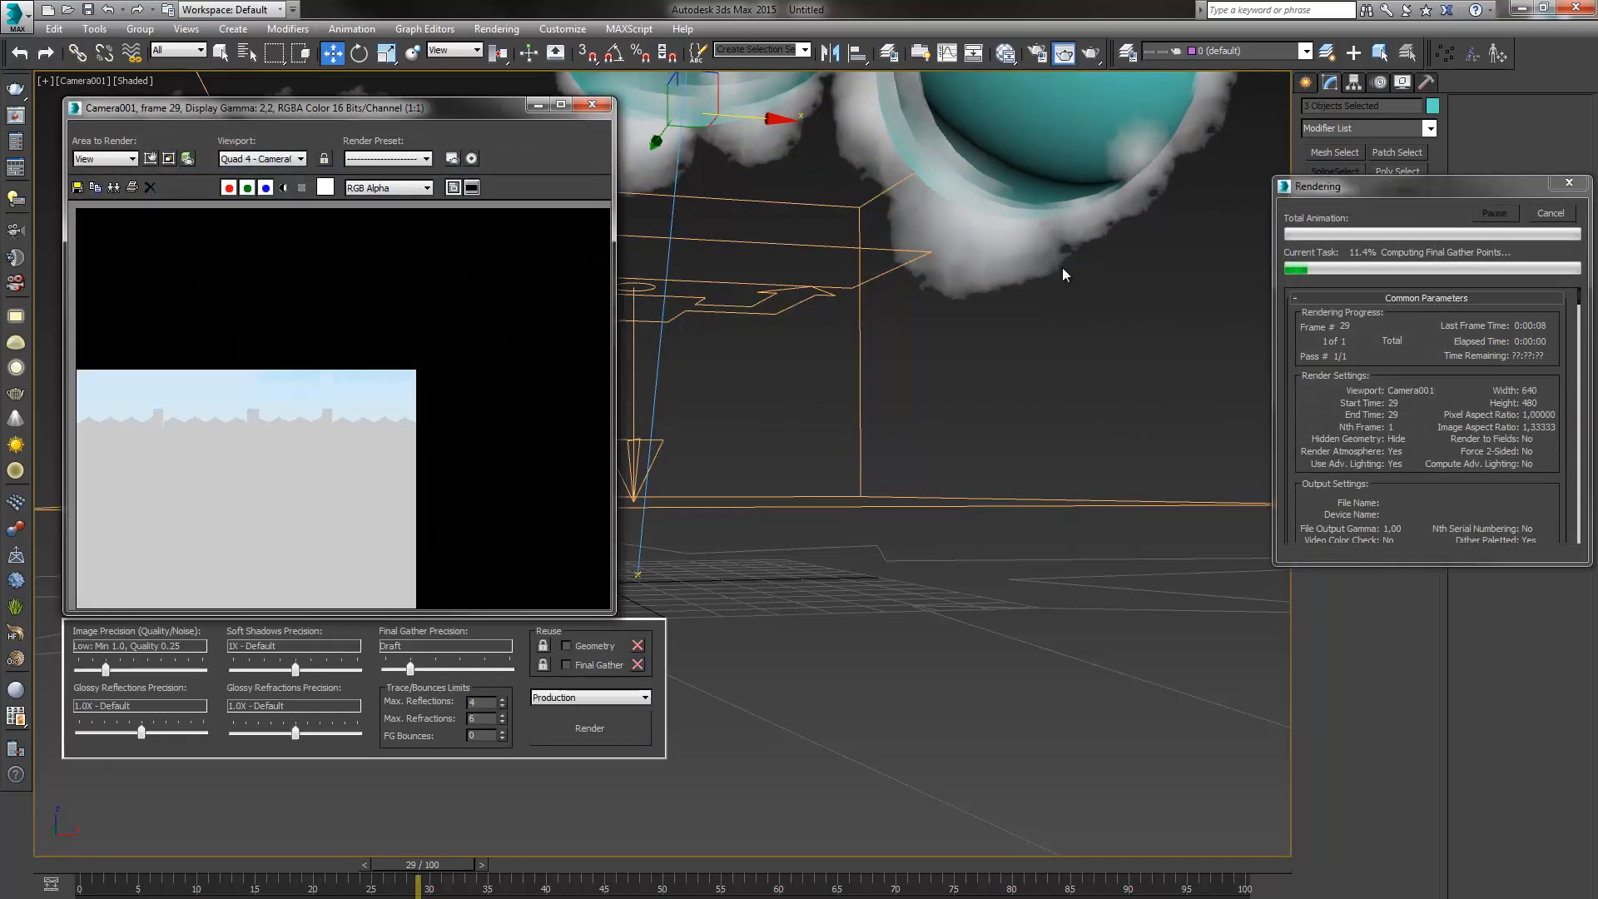
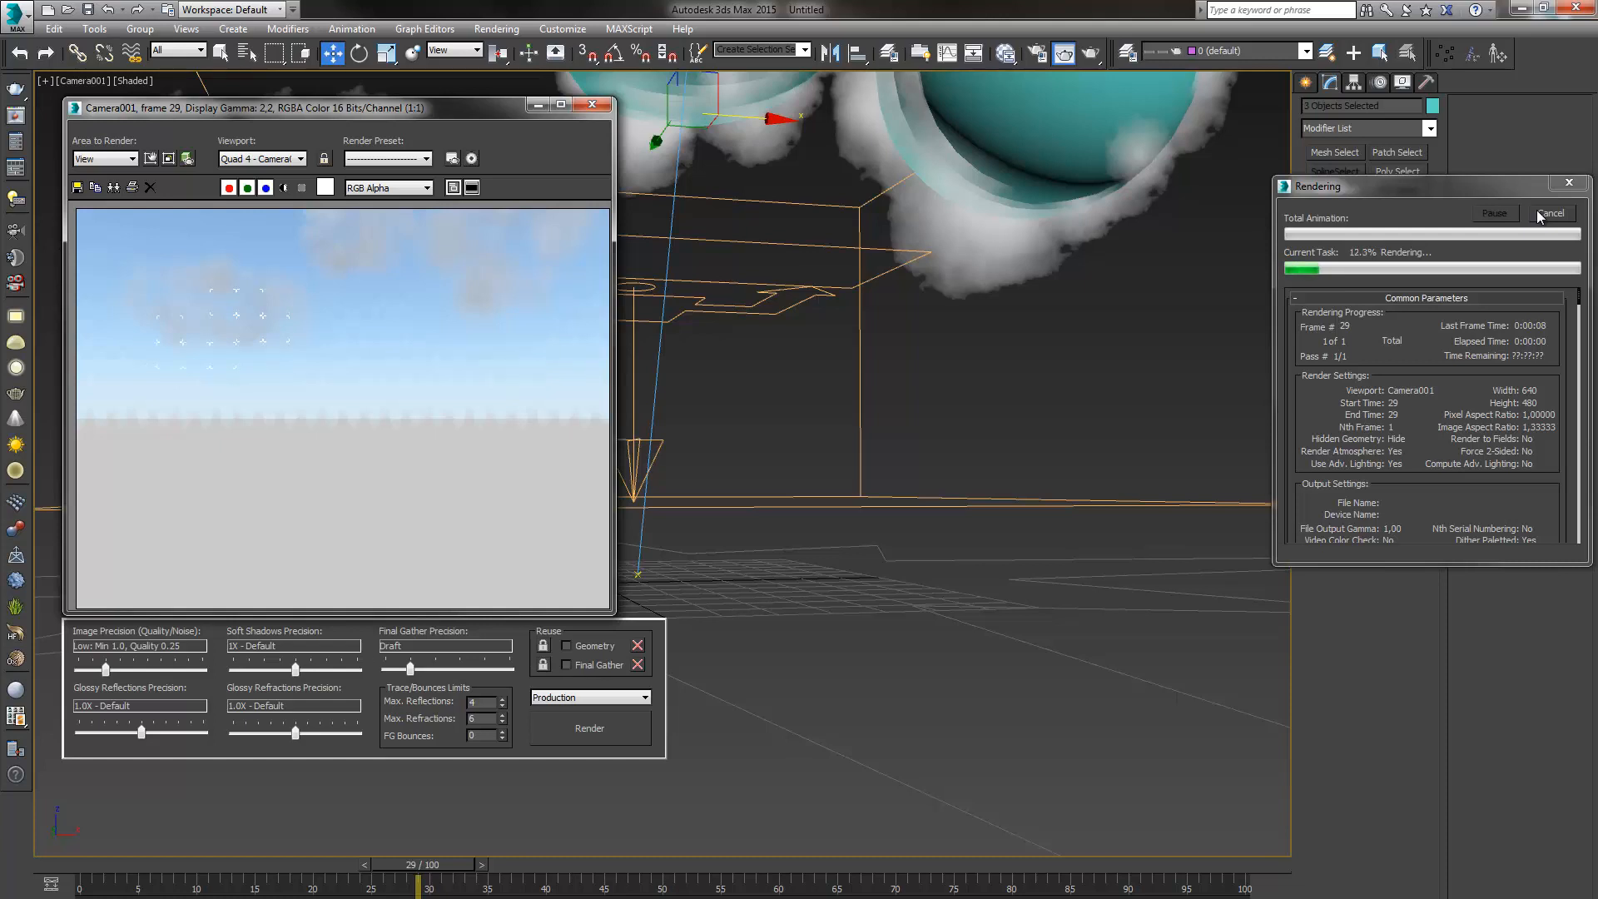
{"action": "left_click", "coordinate": [1546, 215]}
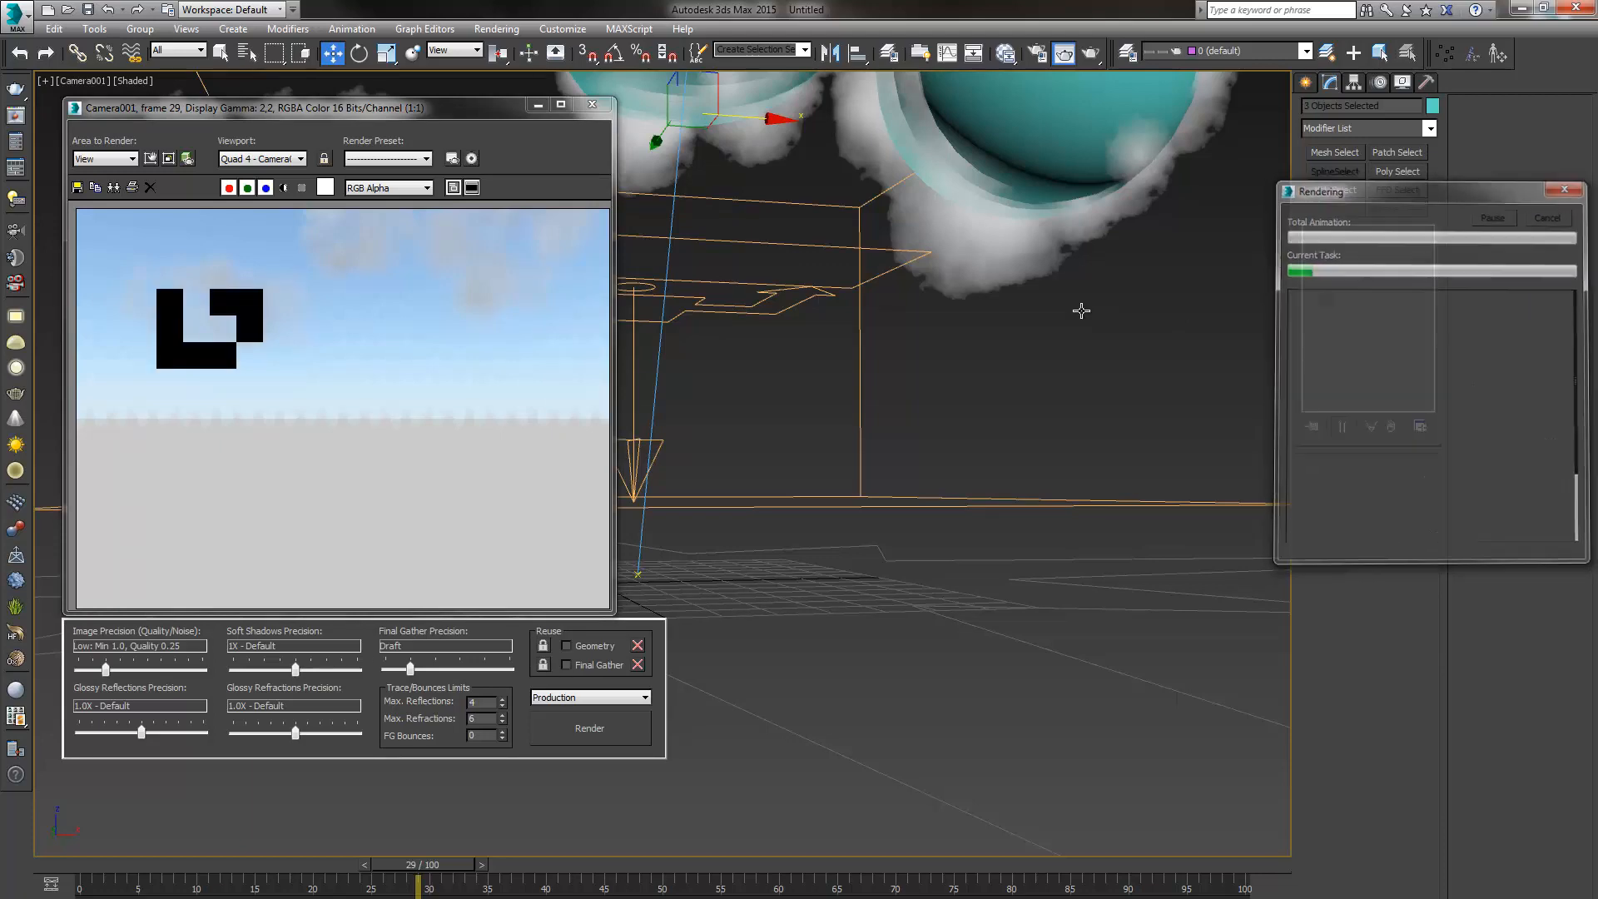
Open PF Source 001 in Particle View and set the Birth 002 amount to 30 particles
{"action": "left_click", "coordinate": [796, 251]}
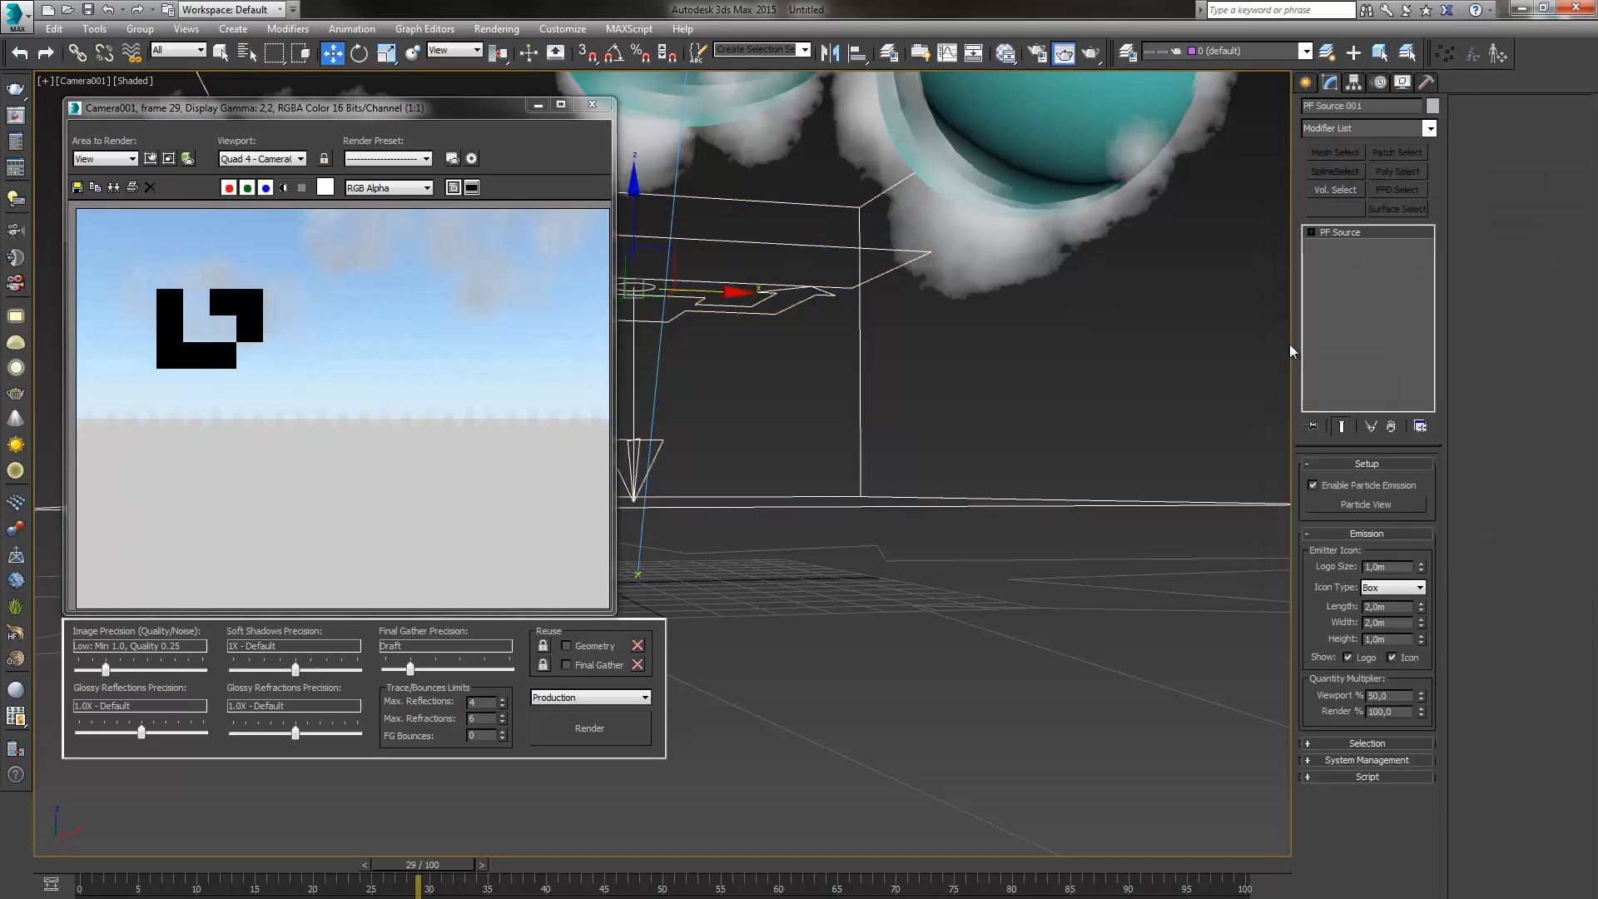
{"action": "left_click", "coordinate": [1382, 505]}
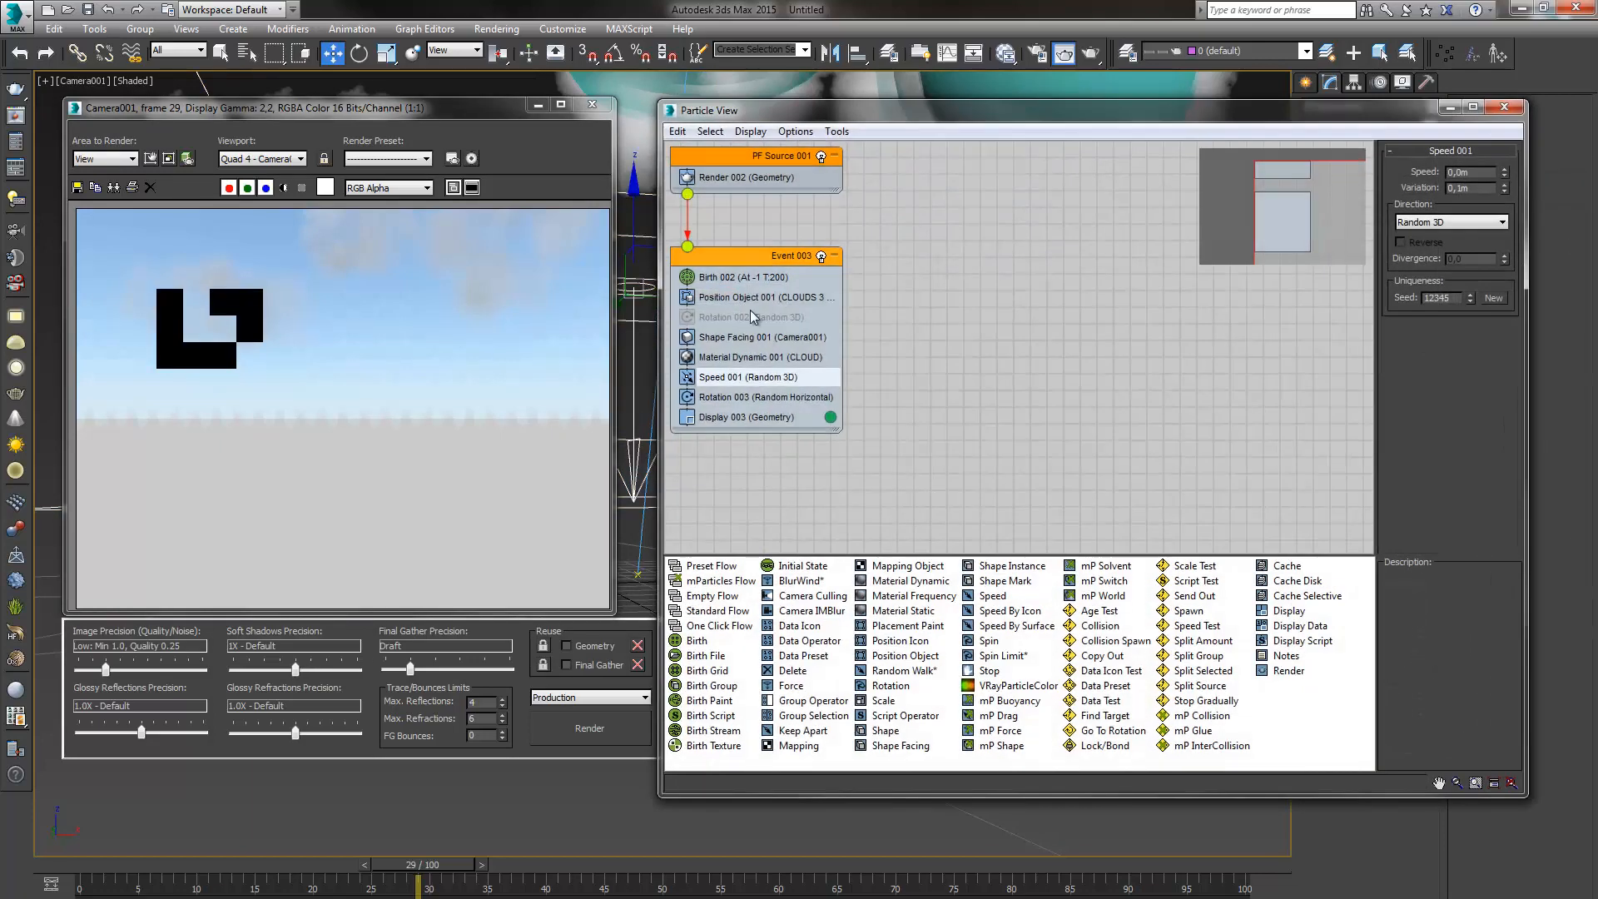
{"action": "left_click", "coordinate": [749, 281]}
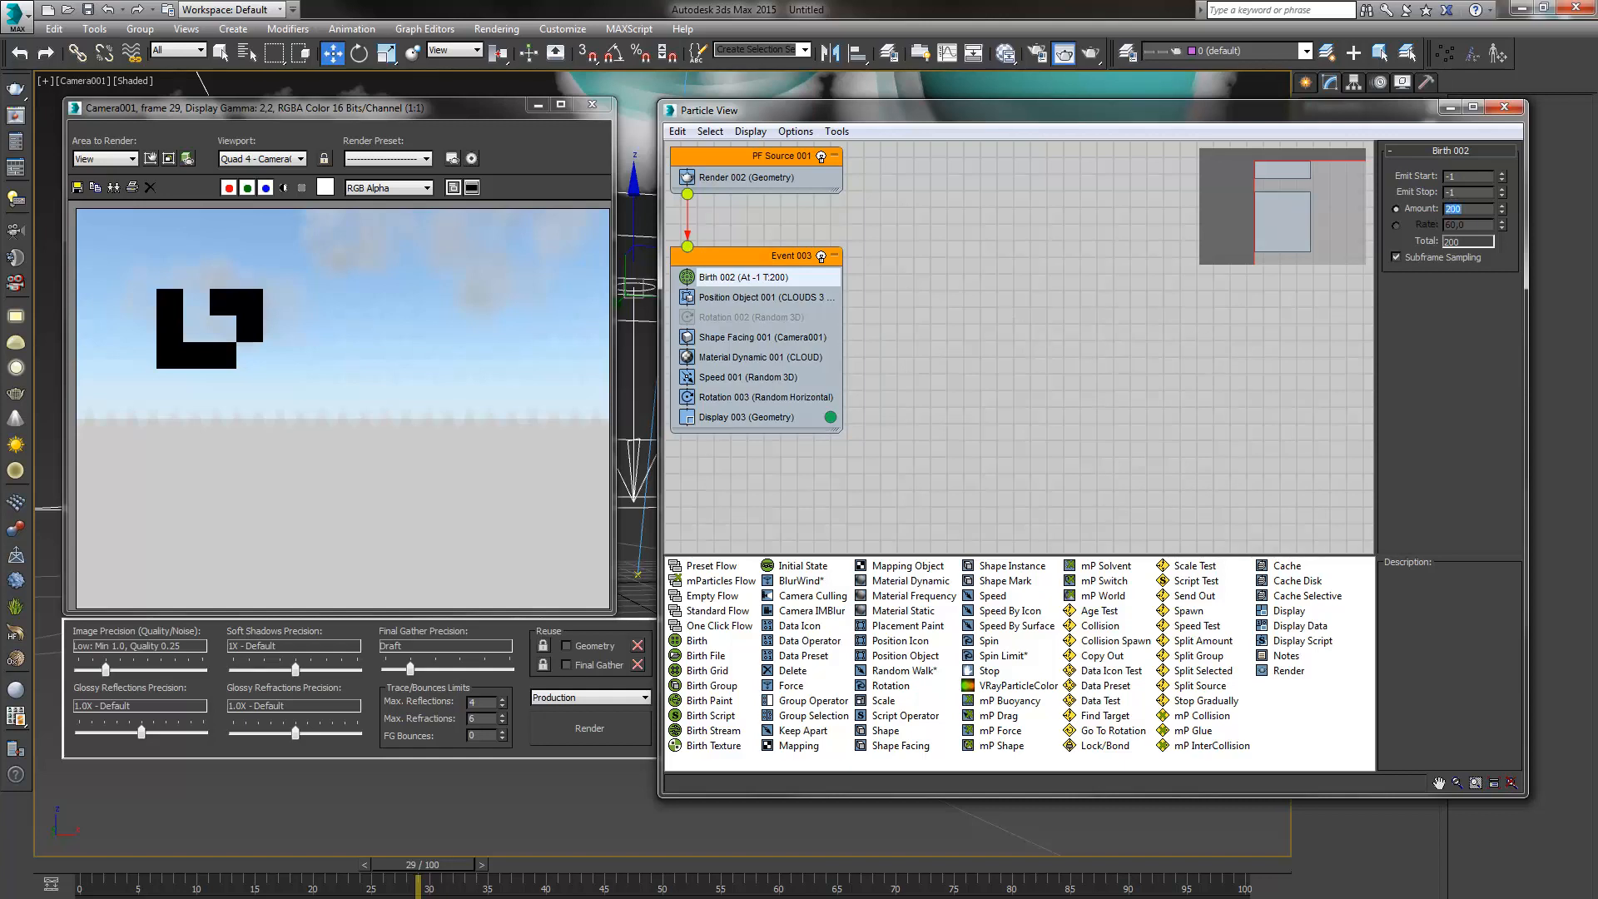
{"action": "type", "text": "30"}
{"action": "key", "text": "Return"}
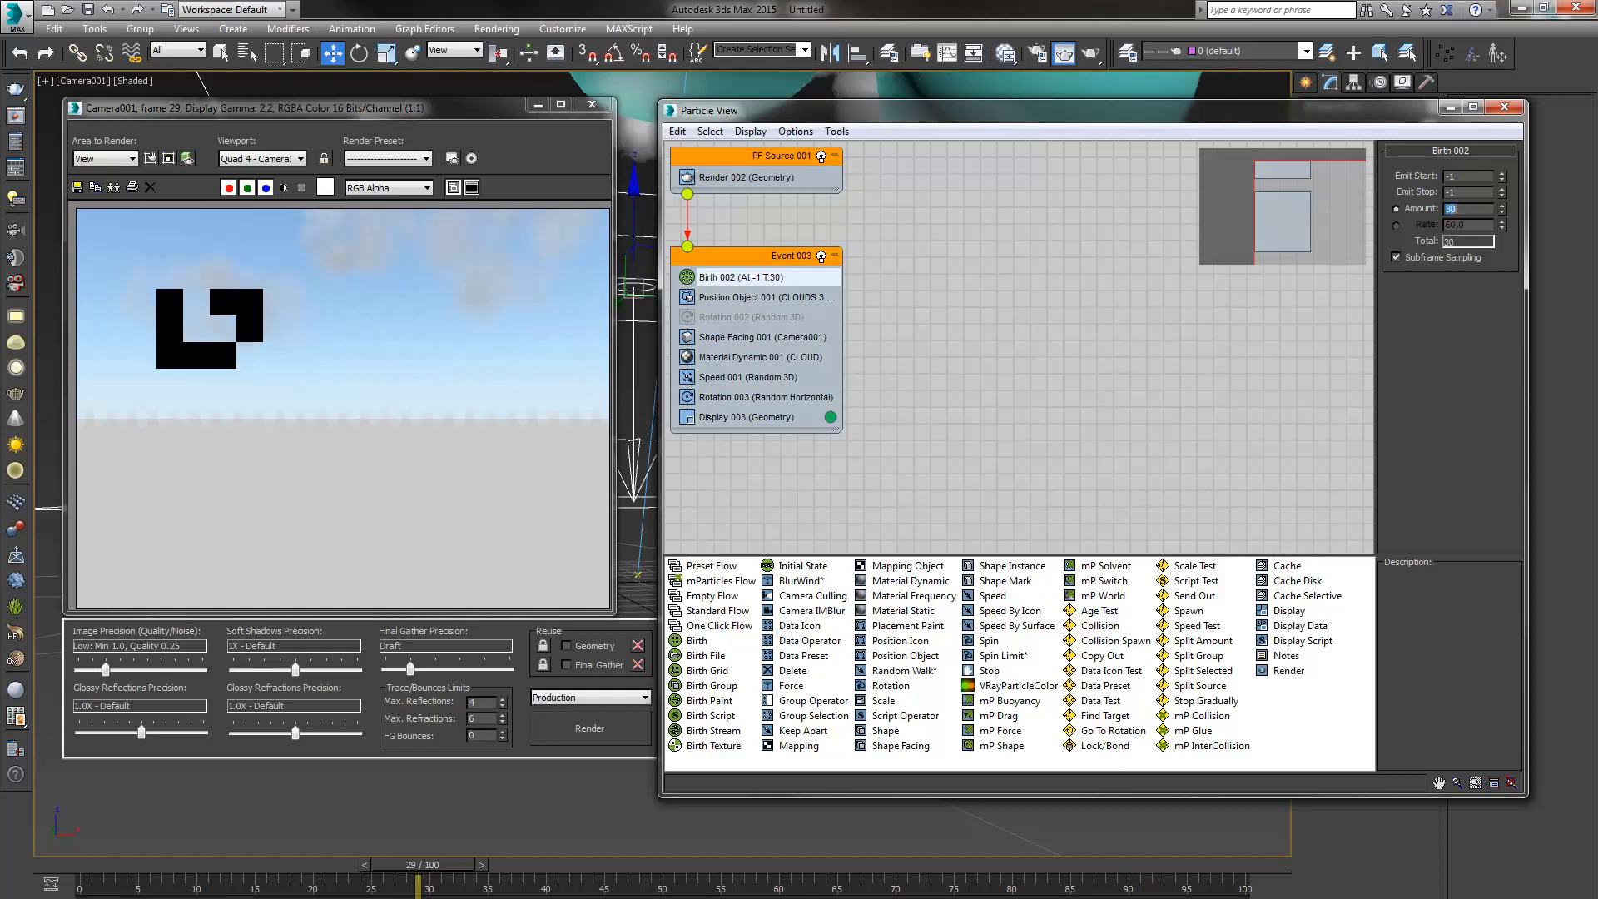
Review the Position Object 001 emitters, set Shape Facing 001's world-space size to 0.5 m, and close the rendered frame
{"action": "left_click", "coordinate": [782, 299]}
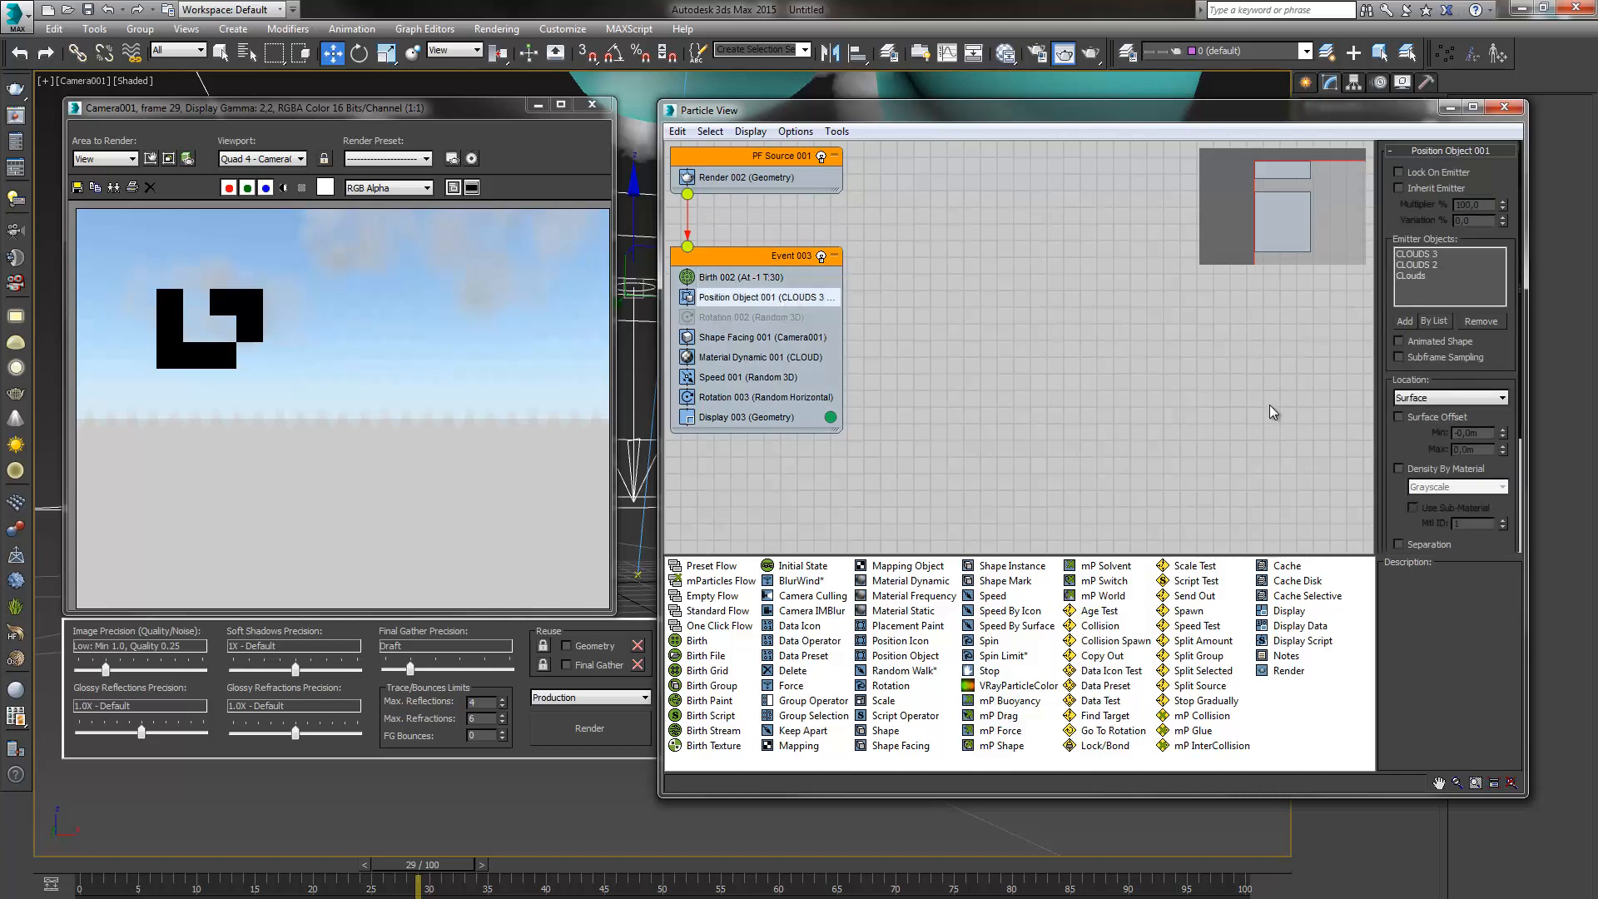
{"action": "left_click", "coordinate": [761, 337]}
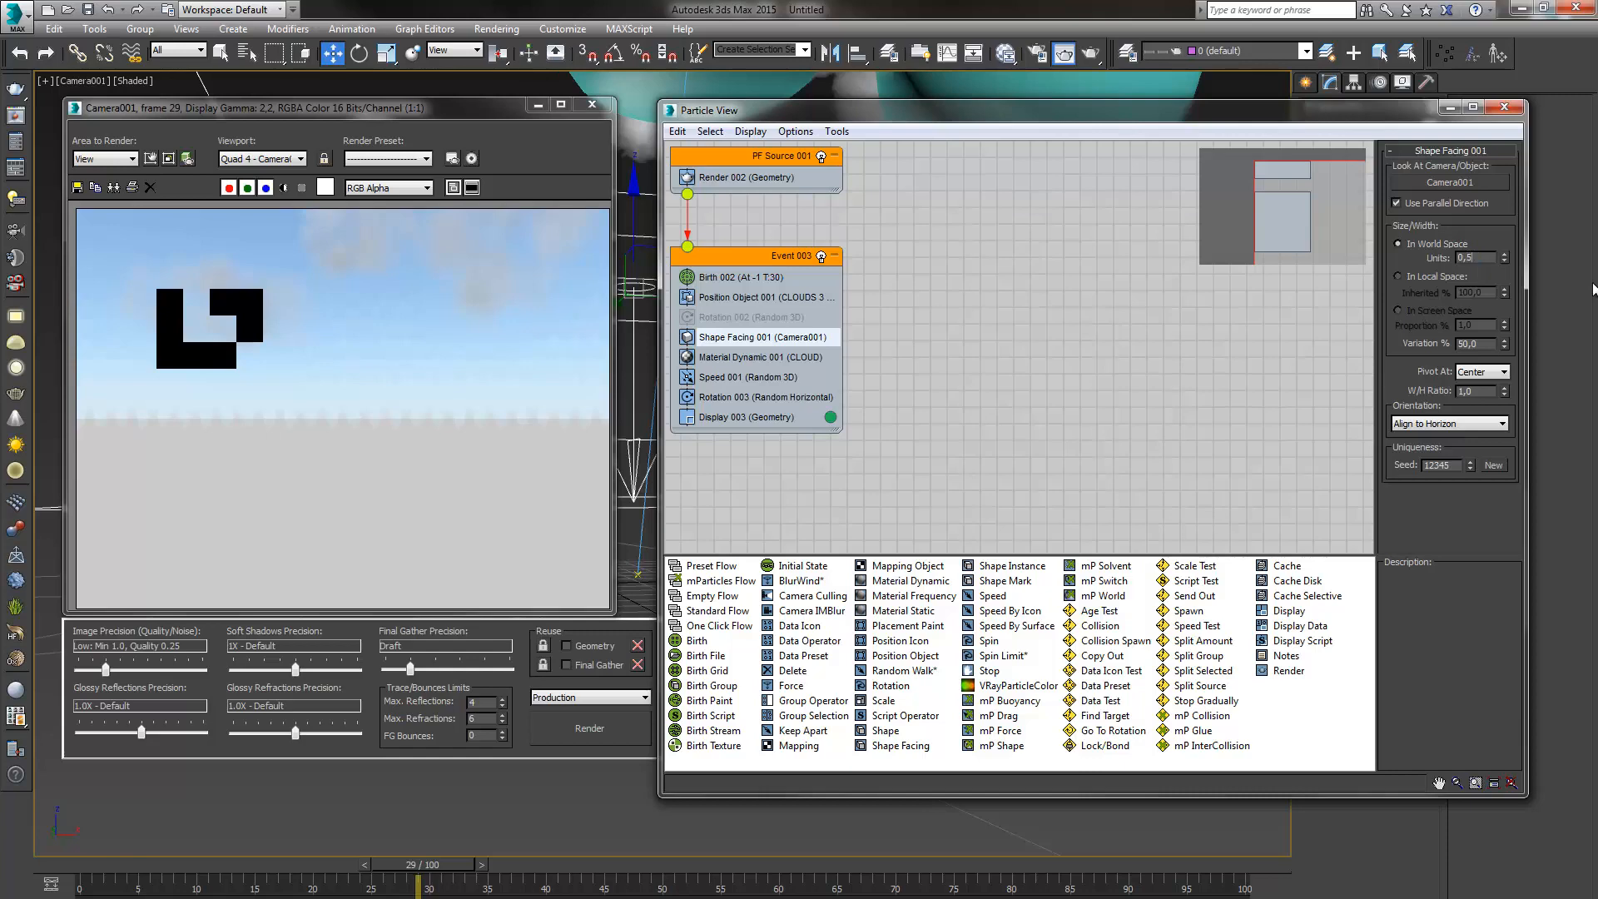
{"action": "left_click", "coordinate": [592, 104]}
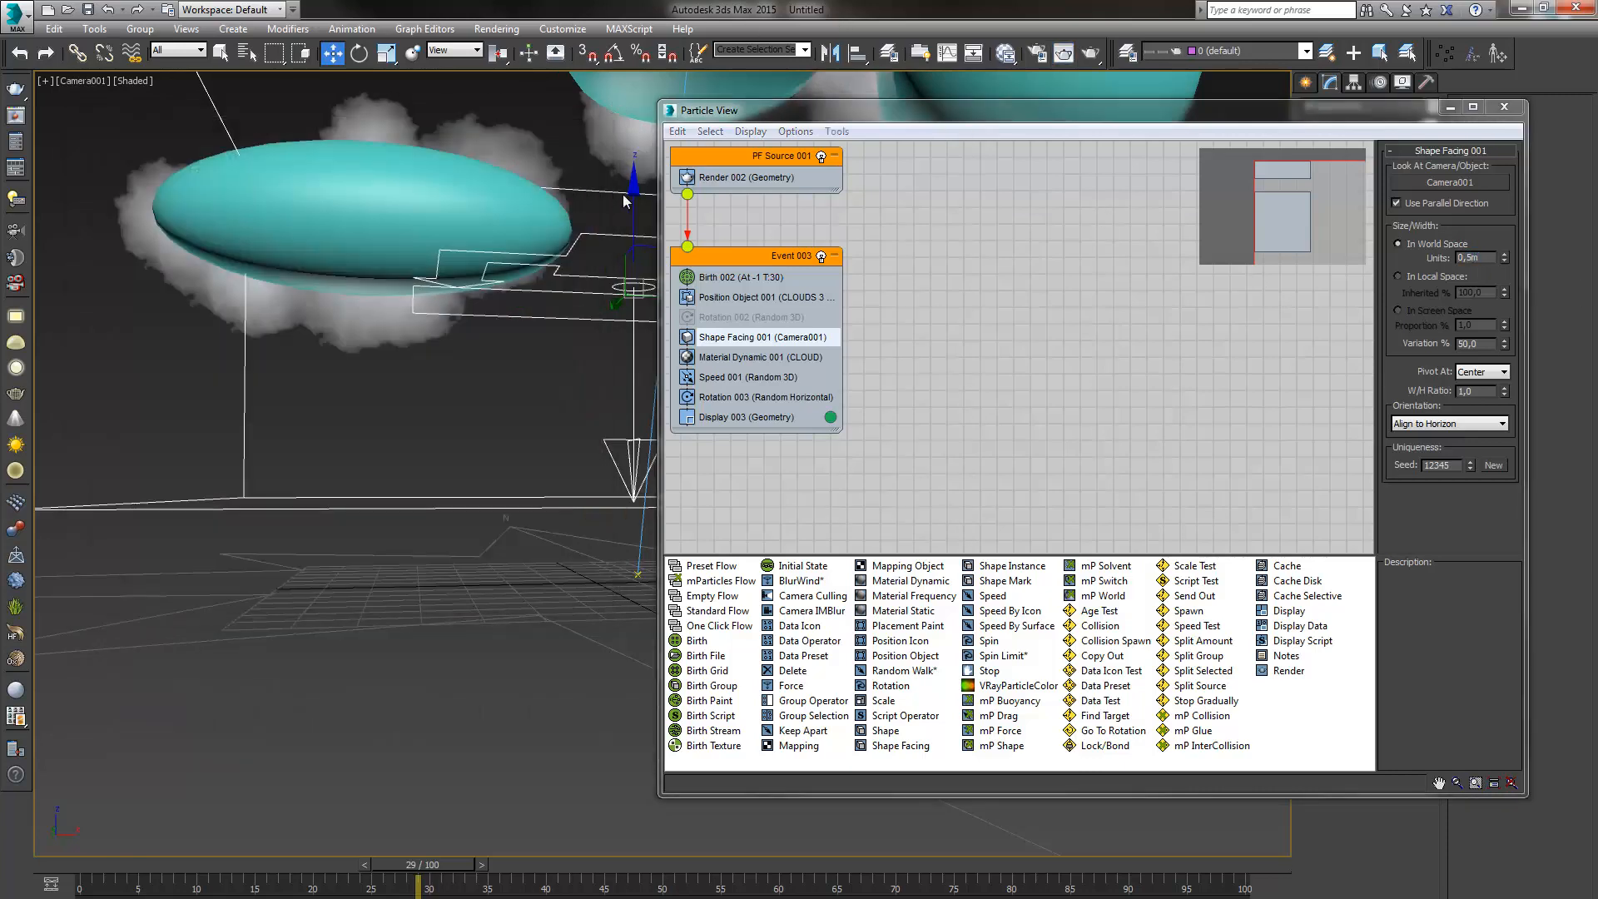
Wire the opaque map Gradient Ramp into the CLOUD material's Self-Illumination as well and test-render the Camera001 view
{"action": "left_click_drag", "start_coordinate": [837, 110], "coordinate": [741, 195]}
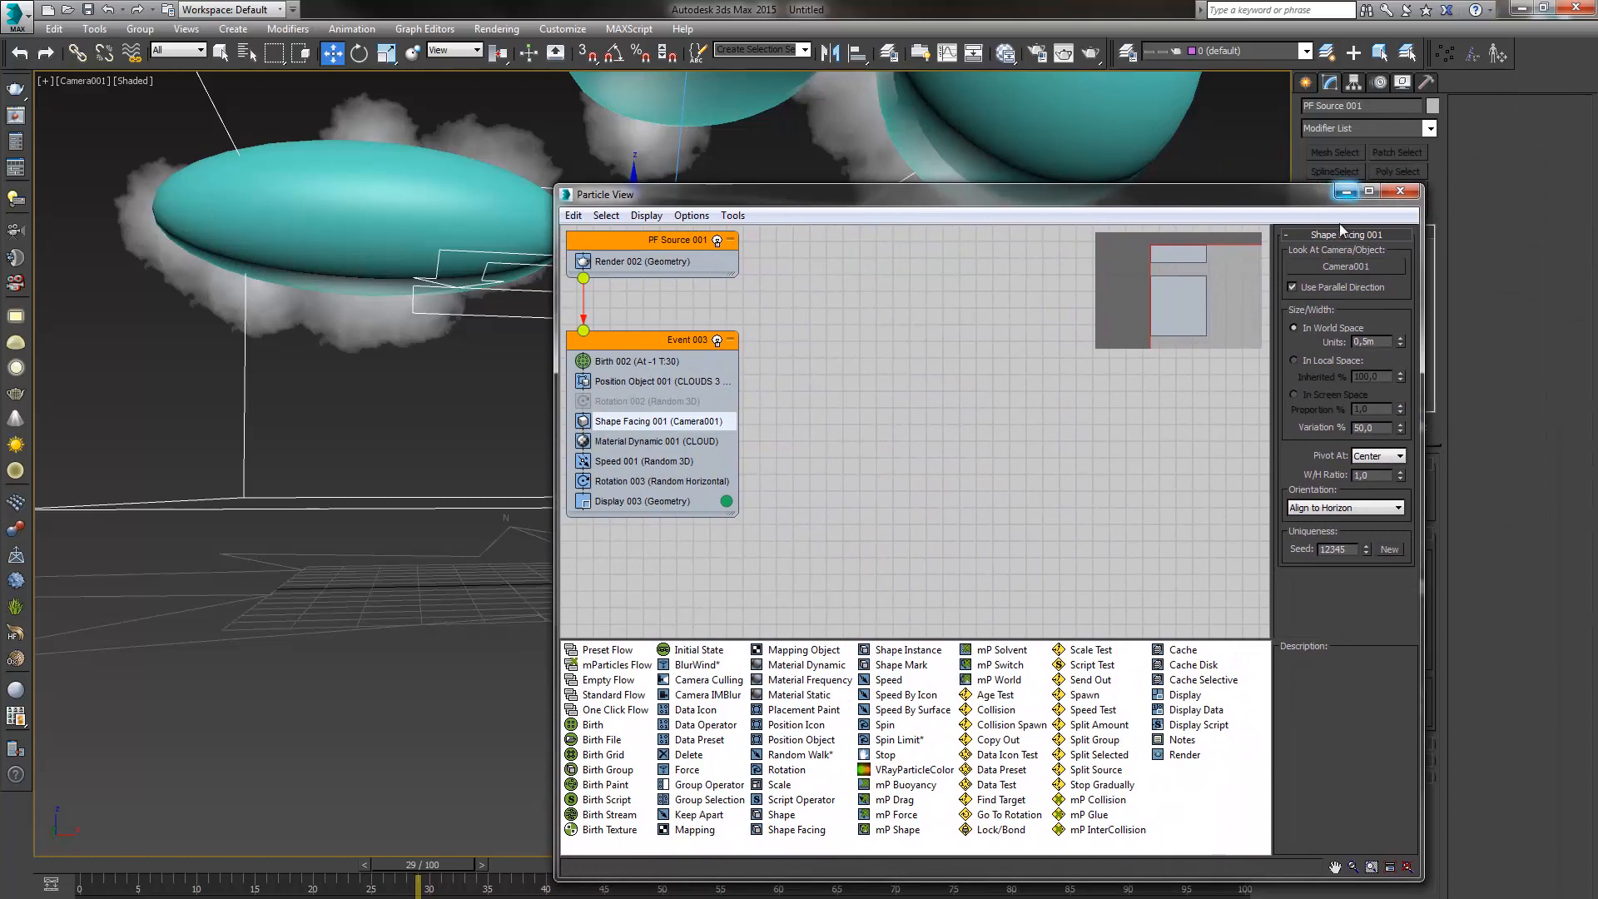
{"action": "left_click", "coordinate": [1005, 53]}
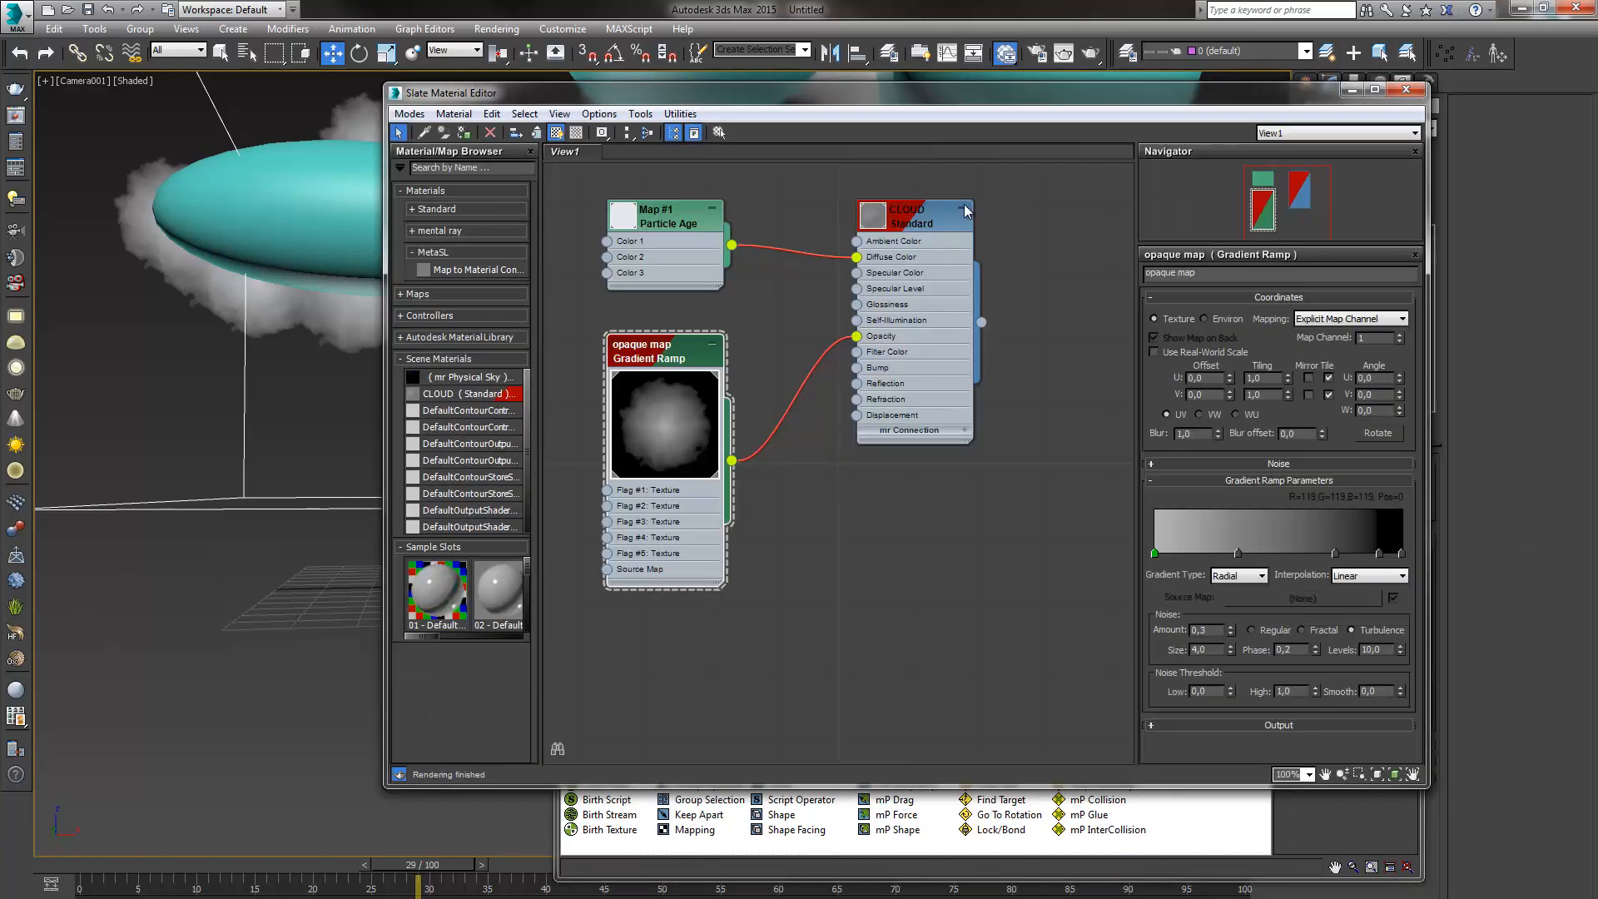
{"action": "left_click_drag", "start_coordinate": [705, 399], "coordinate": [672, 400]}
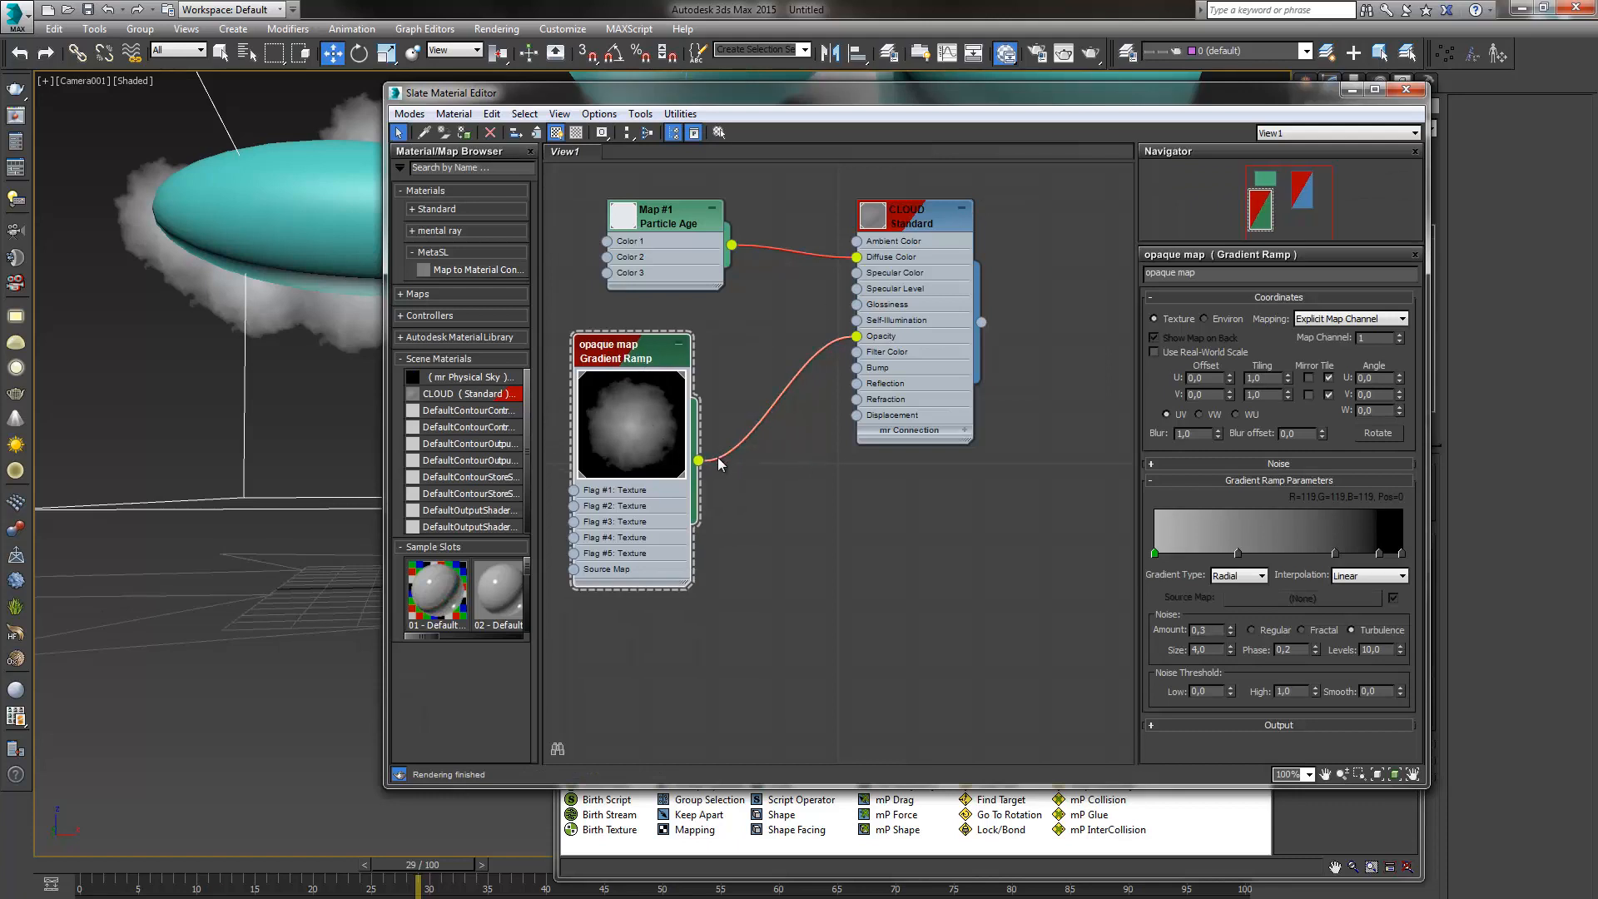
{"action": "left_click_drag", "start_coordinate": [698, 460], "coordinate": [856, 320]}
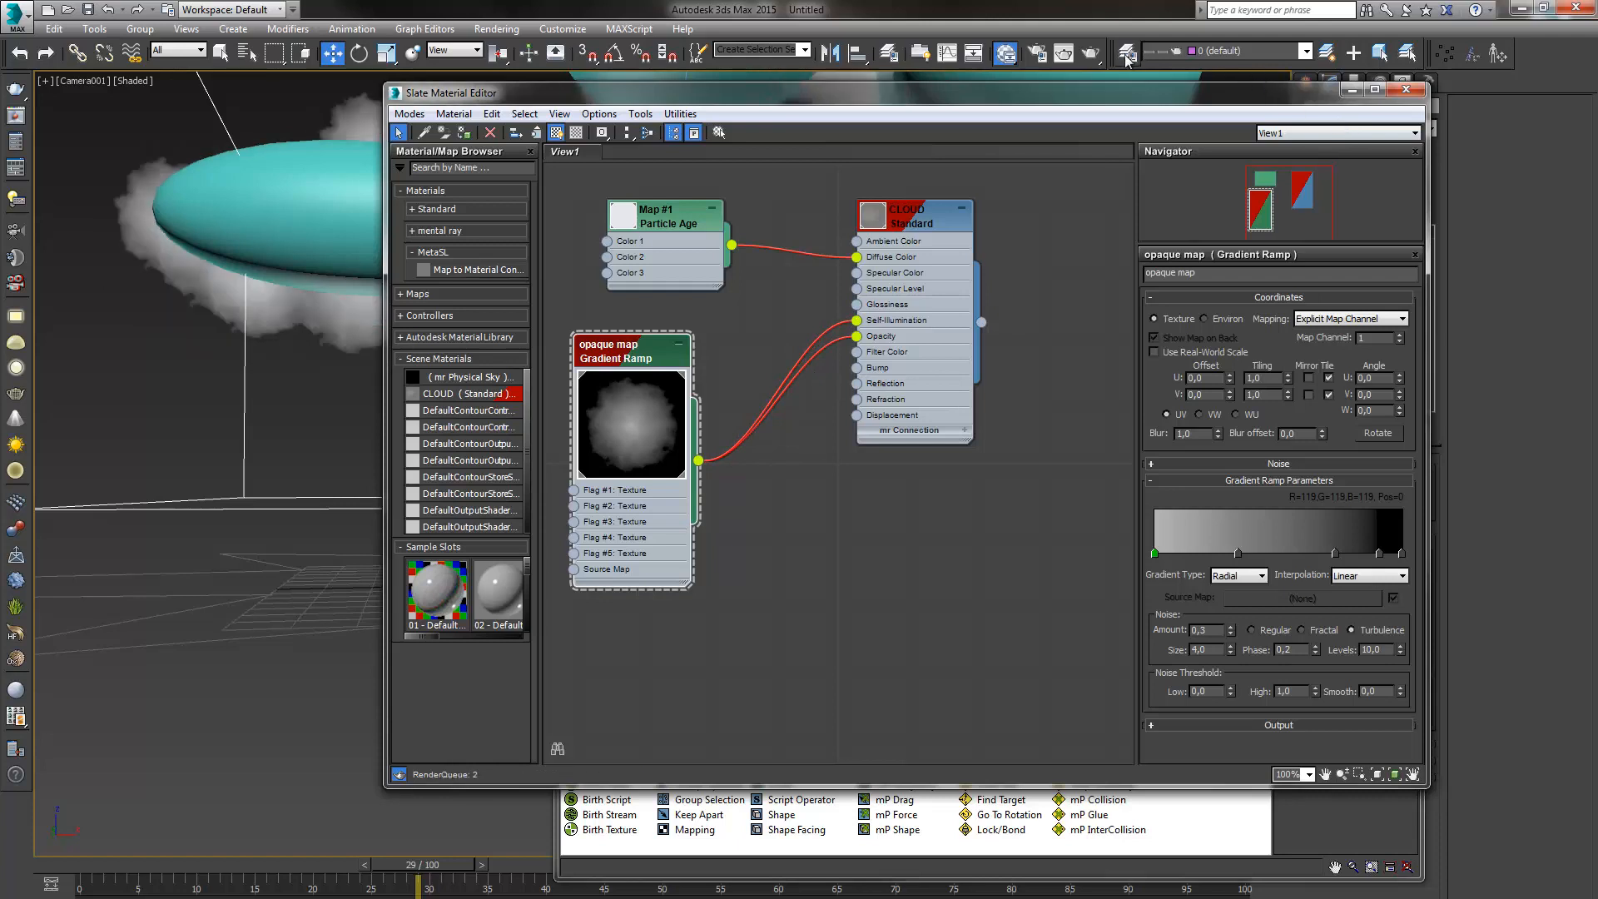
{"action": "left_click", "coordinate": [1063, 53]}
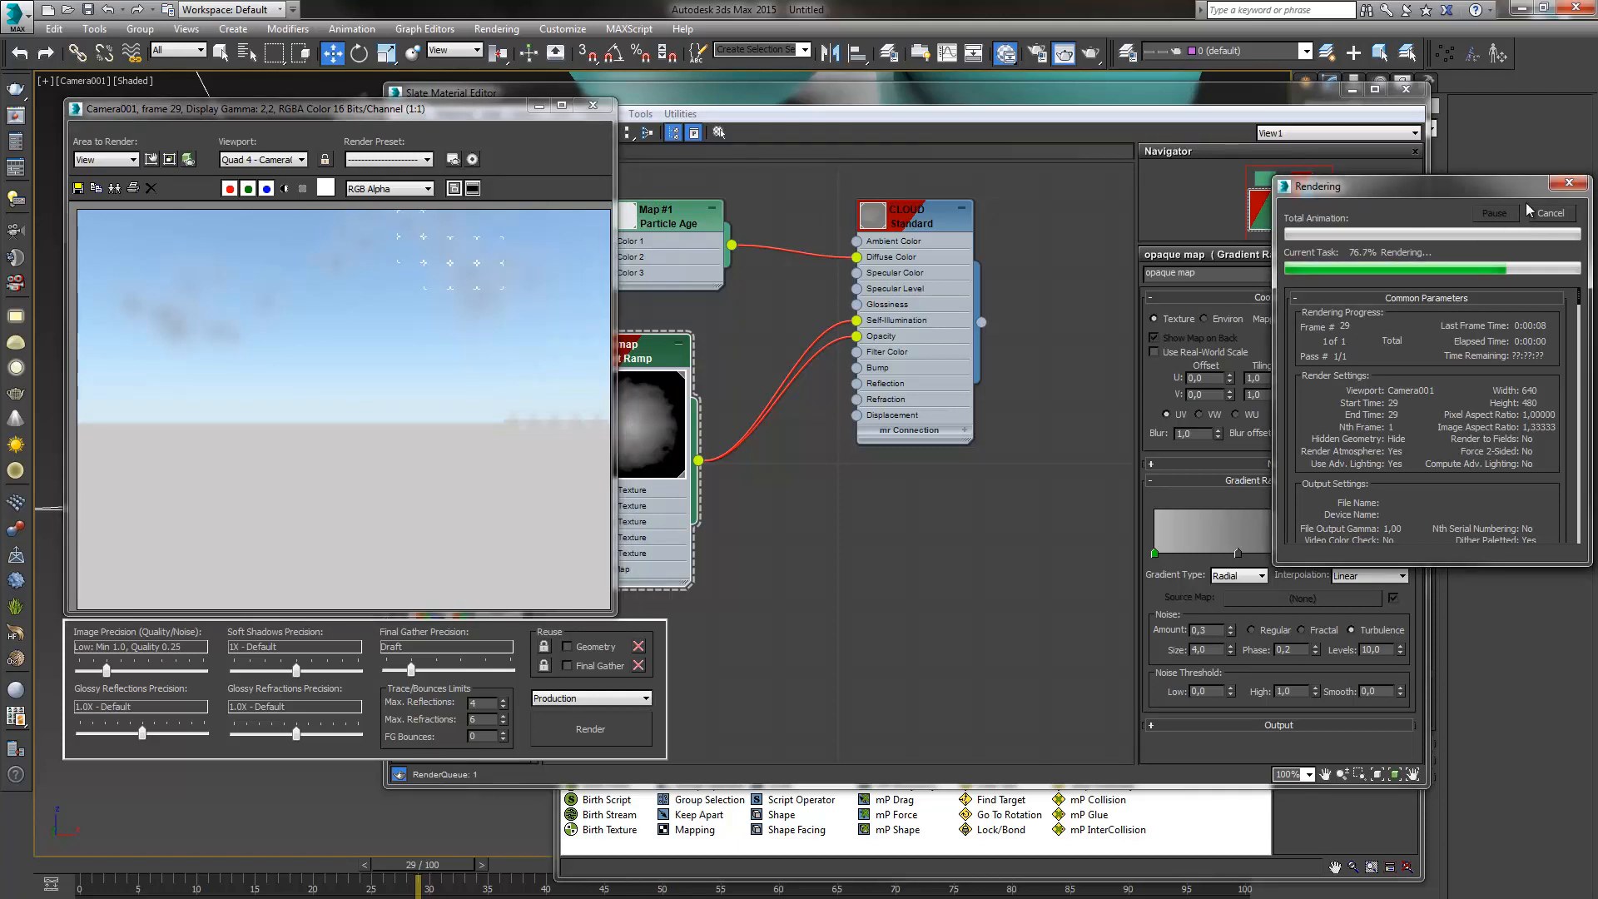
Open the Particle Age map feeding CLOUD's diffuse color and set its Color #1 to a pale blue with red 170 and blue 253
{"action": "left_click", "coordinate": [674, 223]}
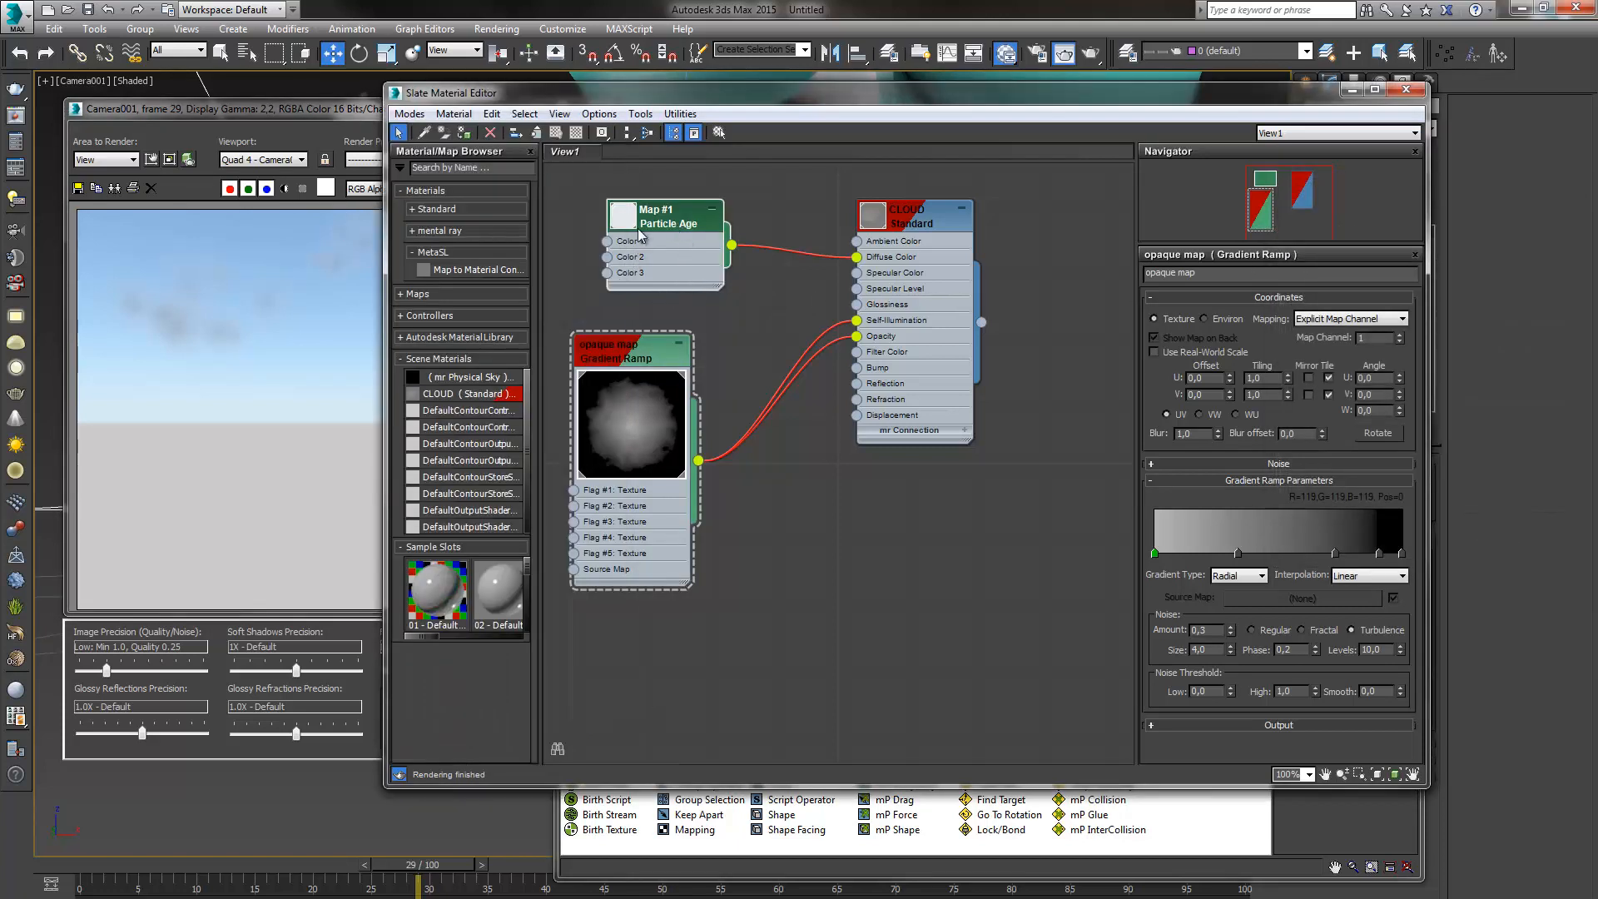
{"action": "double_click", "coordinate": [689, 224]}
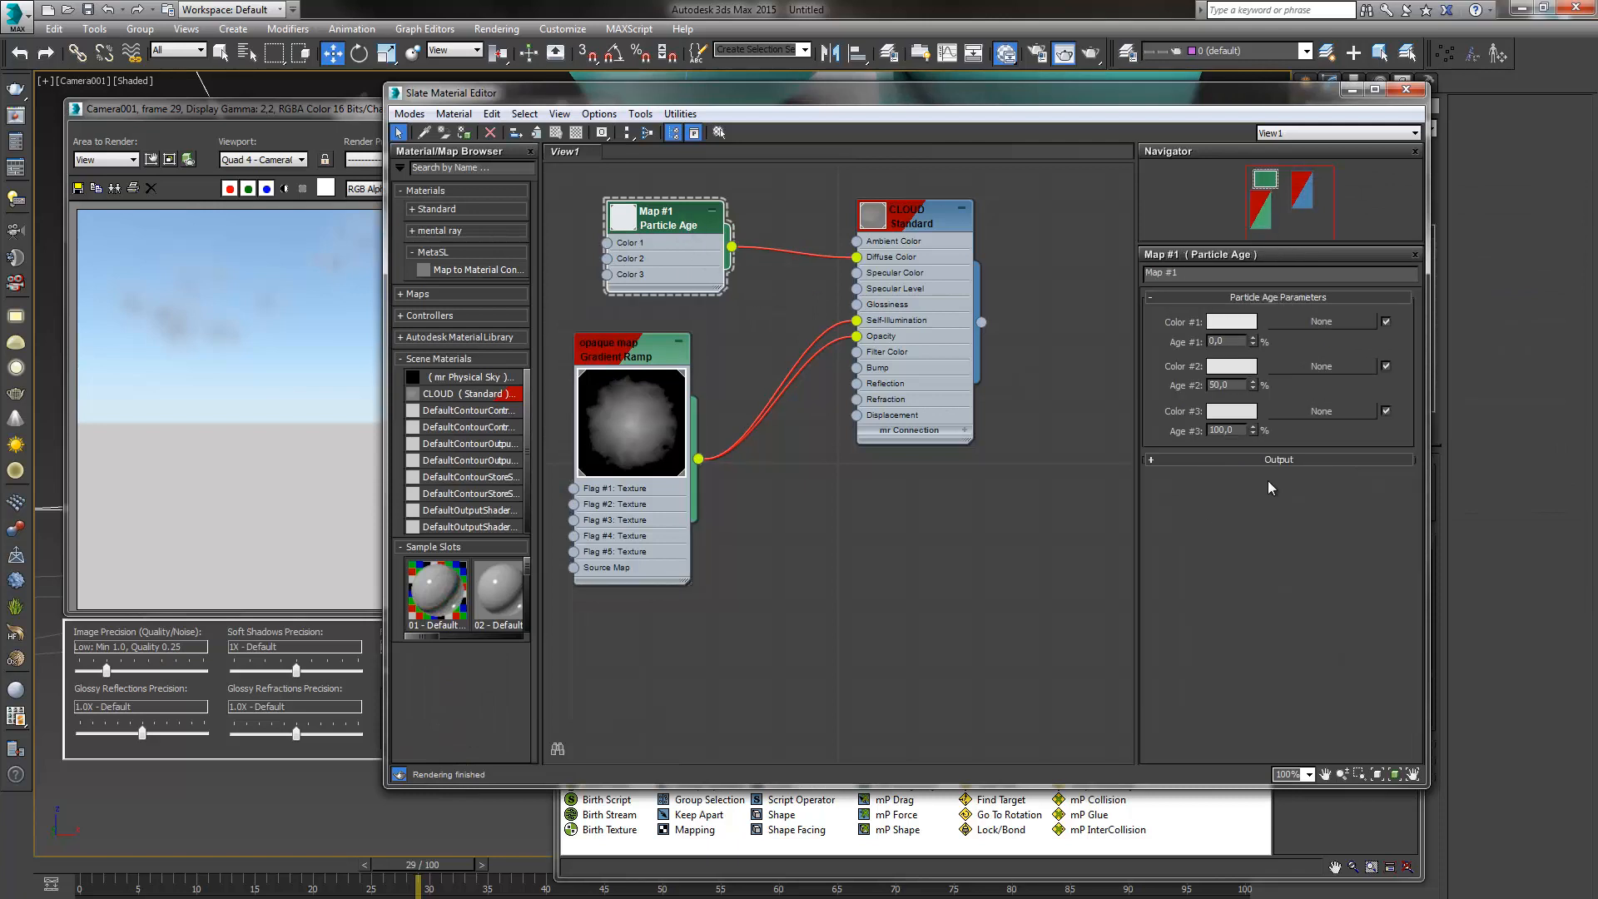
{"action": "left_click", "coordinate": [1235, 324]}
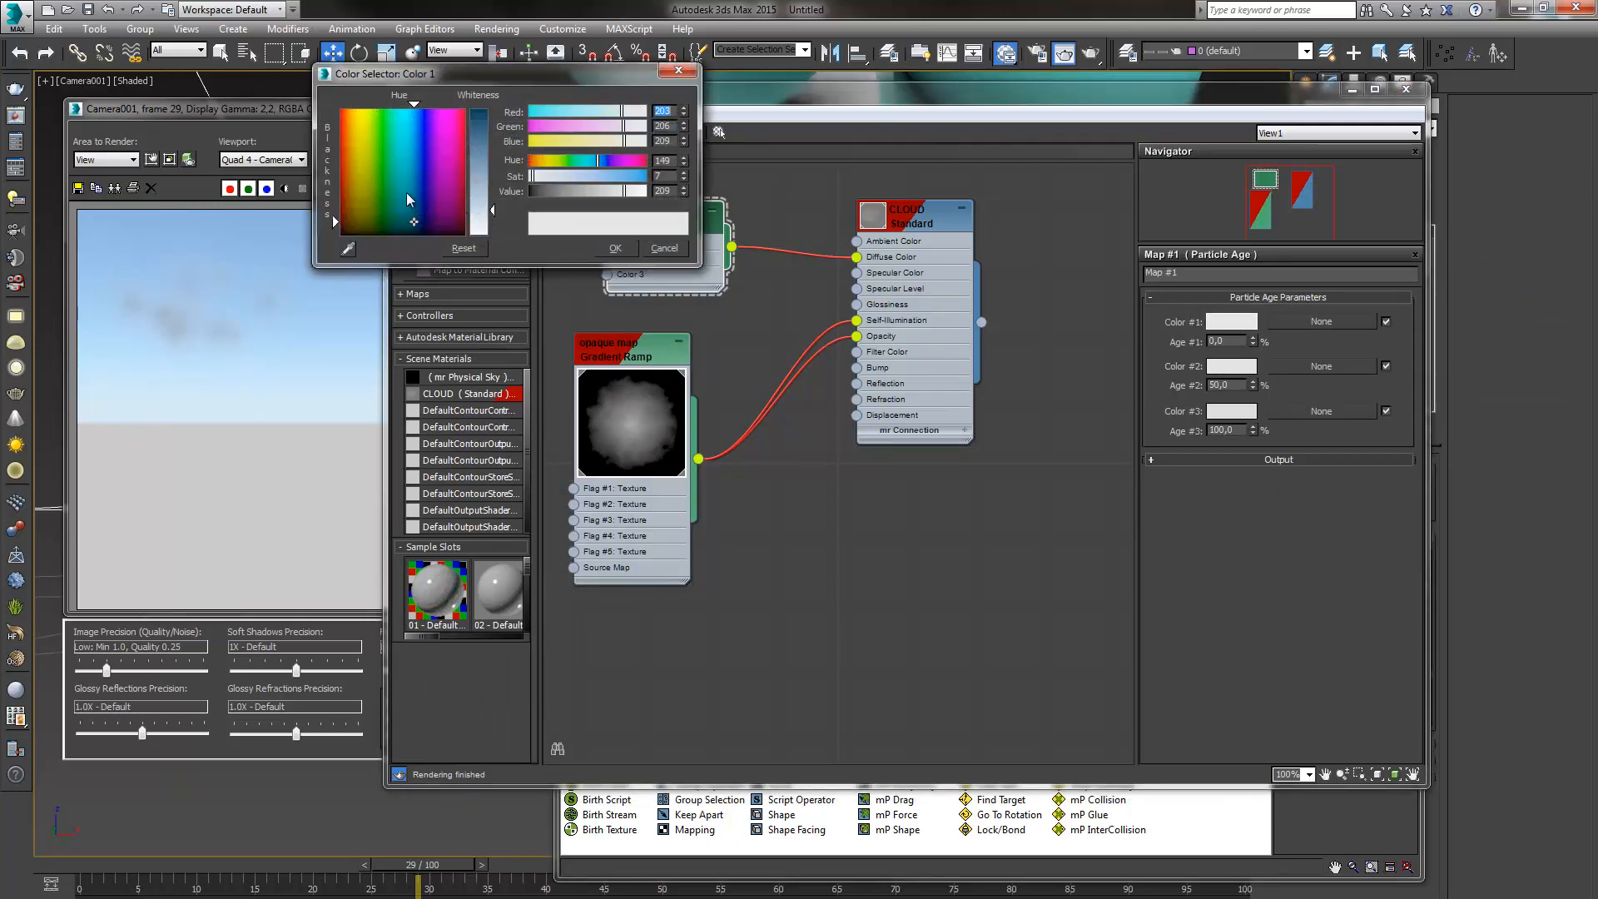
{"action": "left_click", "coordinate": [417, 145]}
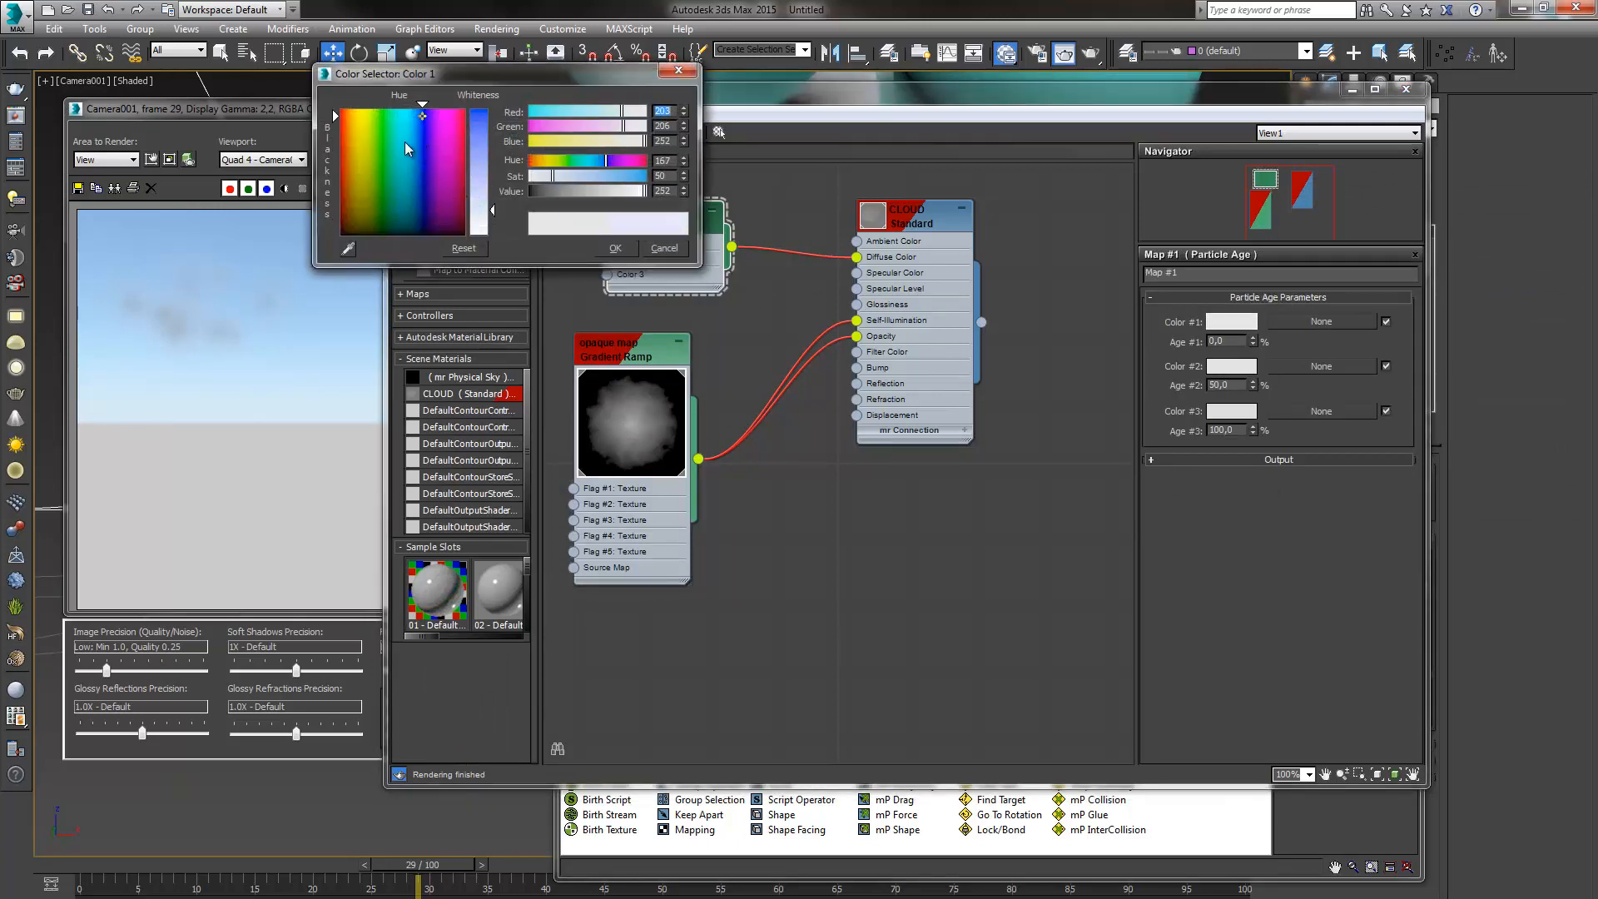
{"action": "left_click", "coordinate": [423, 115]}
{"action": "left_click", "coordinate": [491, 213]}
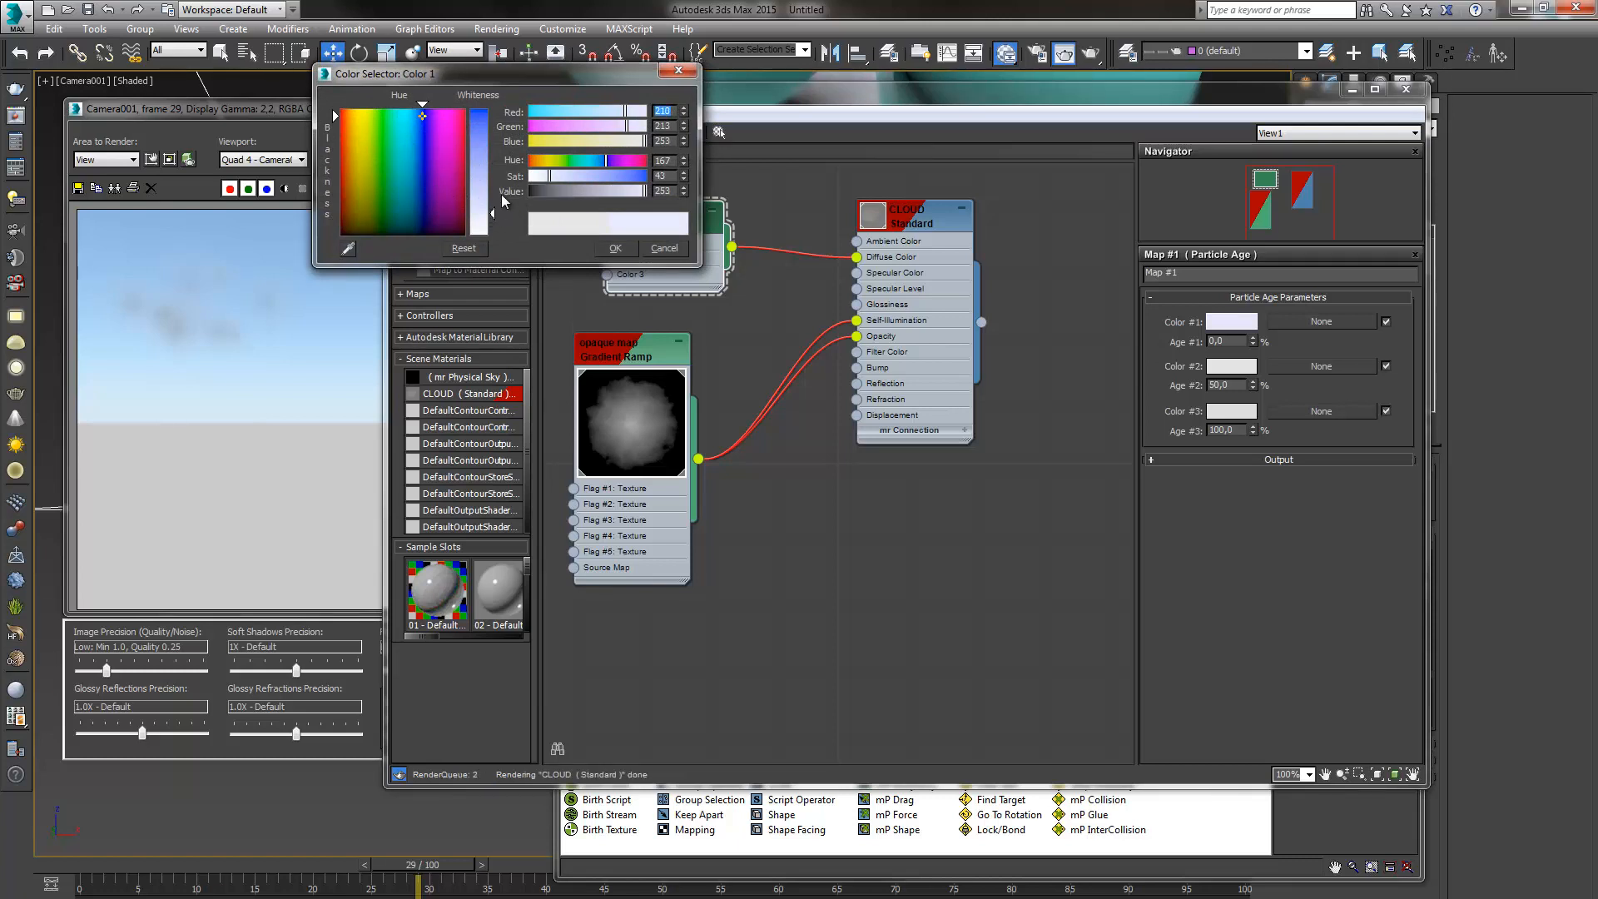
{"action": "left_click", "coordinate": [568, 174]}
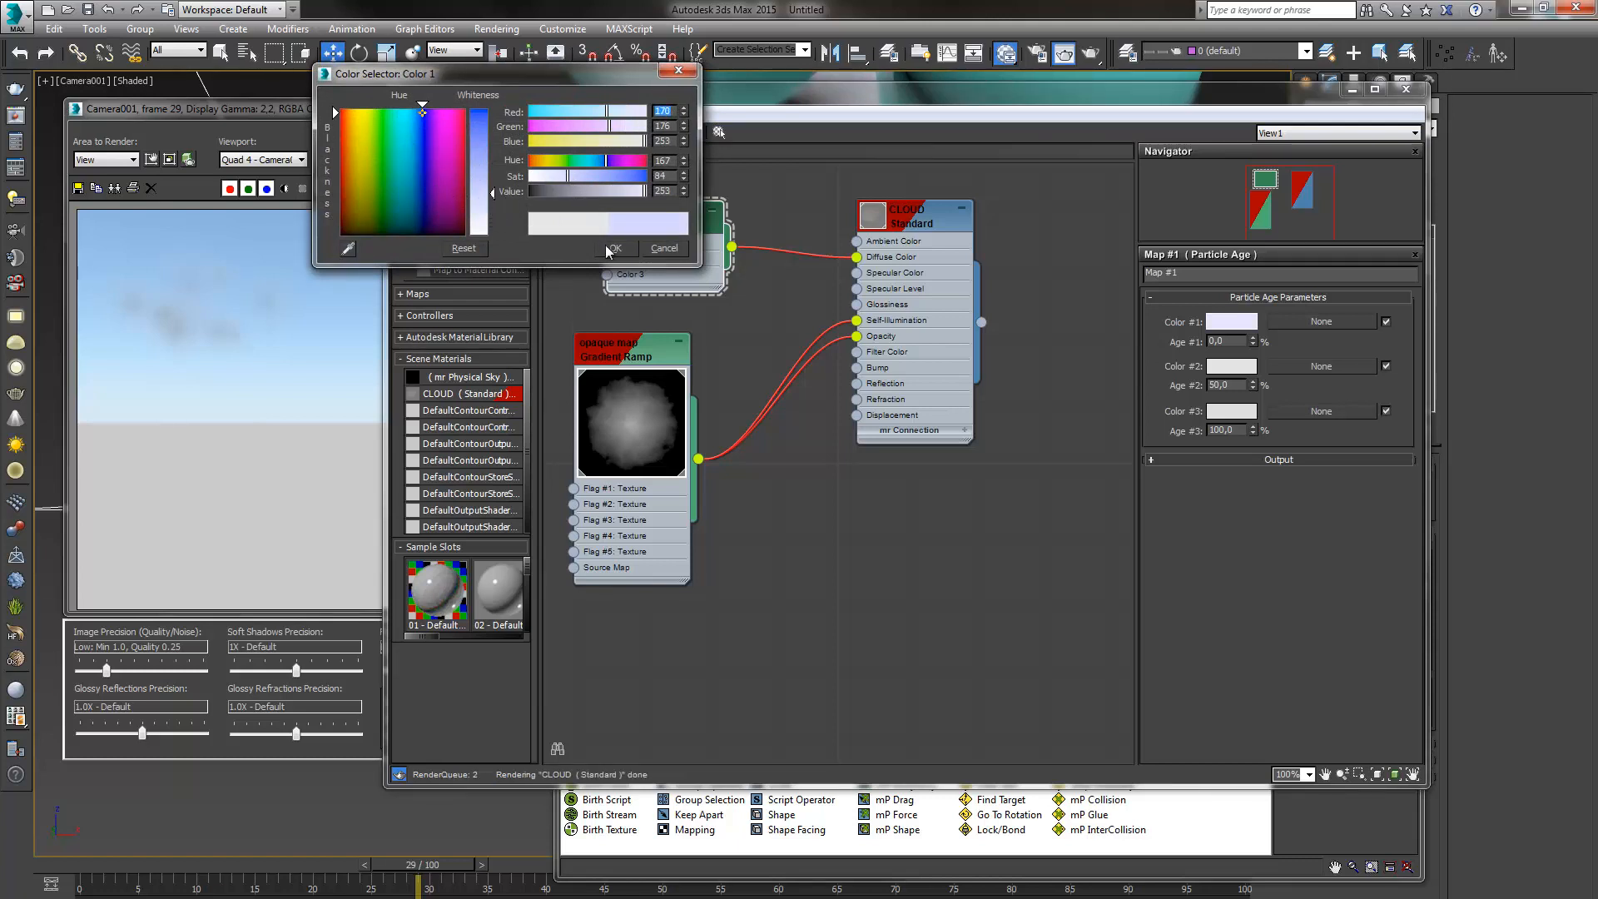
Lighten the Particle Age map's Color #2 to RGB 220, 222, 224 and Color #3 to RGB 221, 223, 225
{"action": "left_click", "coordinate": [1231, 366]}
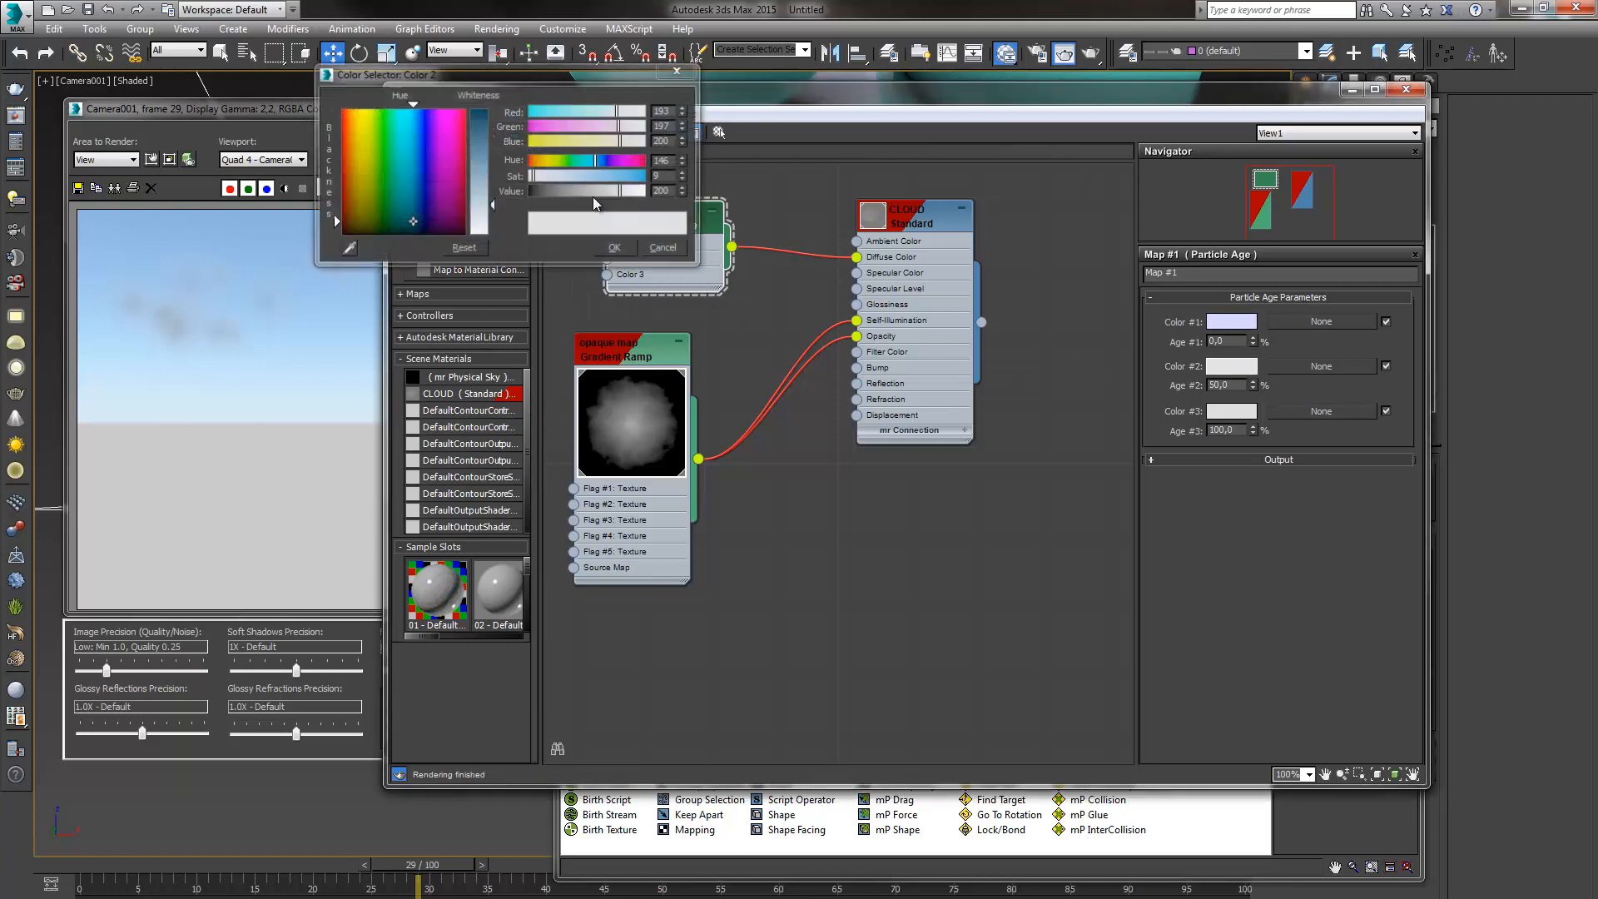
{"action": "left_click", "coordinate": [492, 218]}
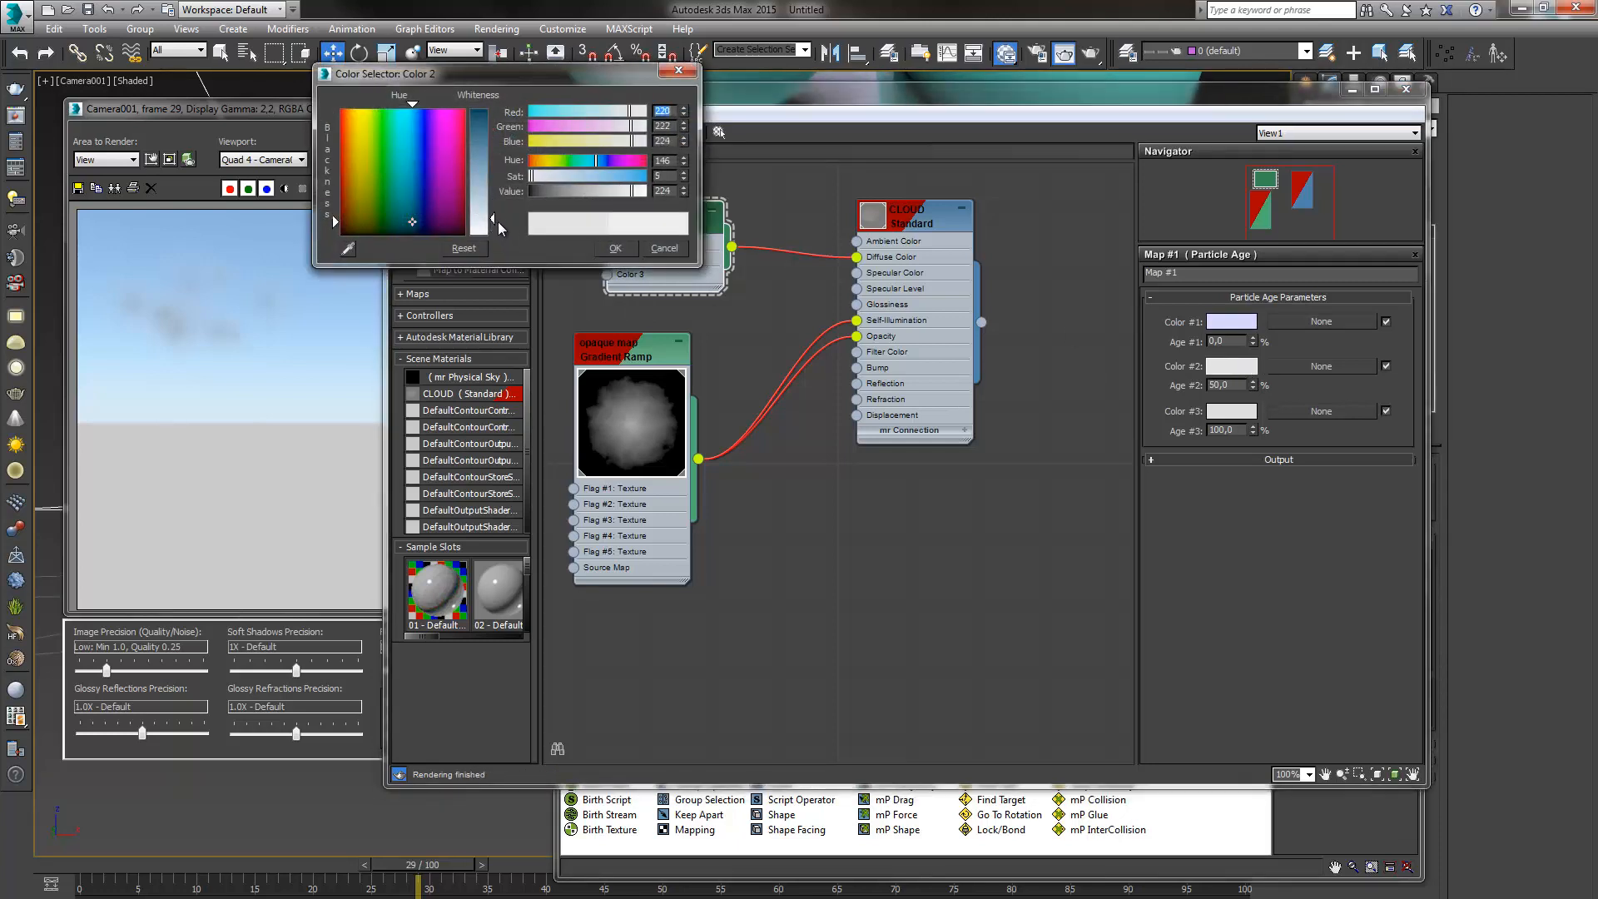
{"action": "left_click", "coordinate": [608, 250]}
{"action": "left_click", "coordinate": [1233, 416]}
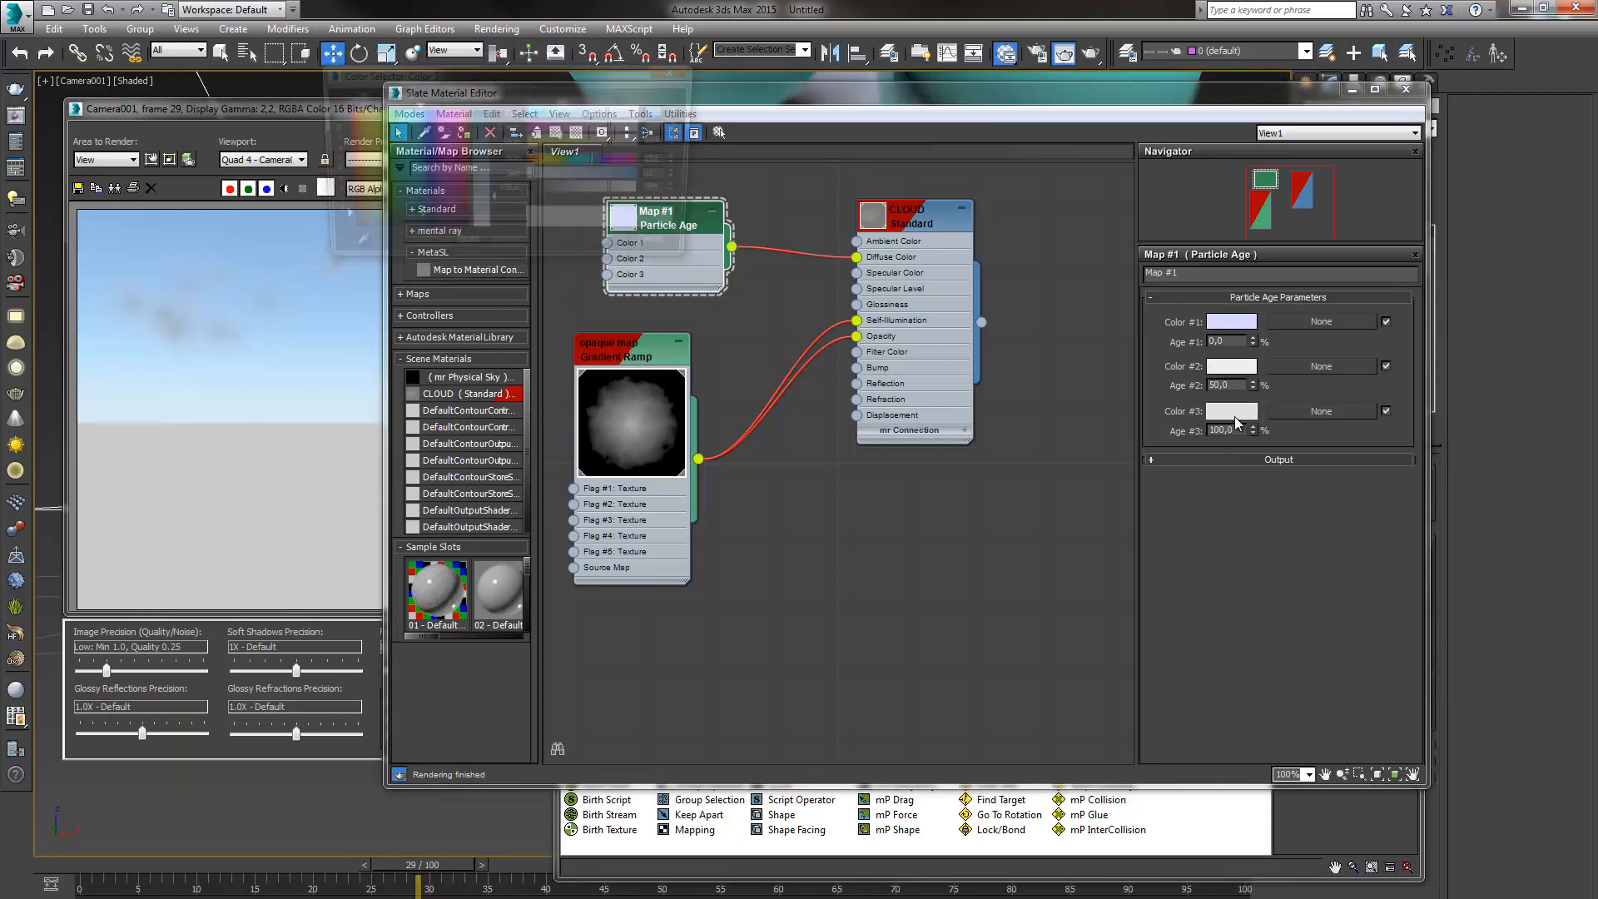
{"action": "left_click", "coordinate": [492, 215]}
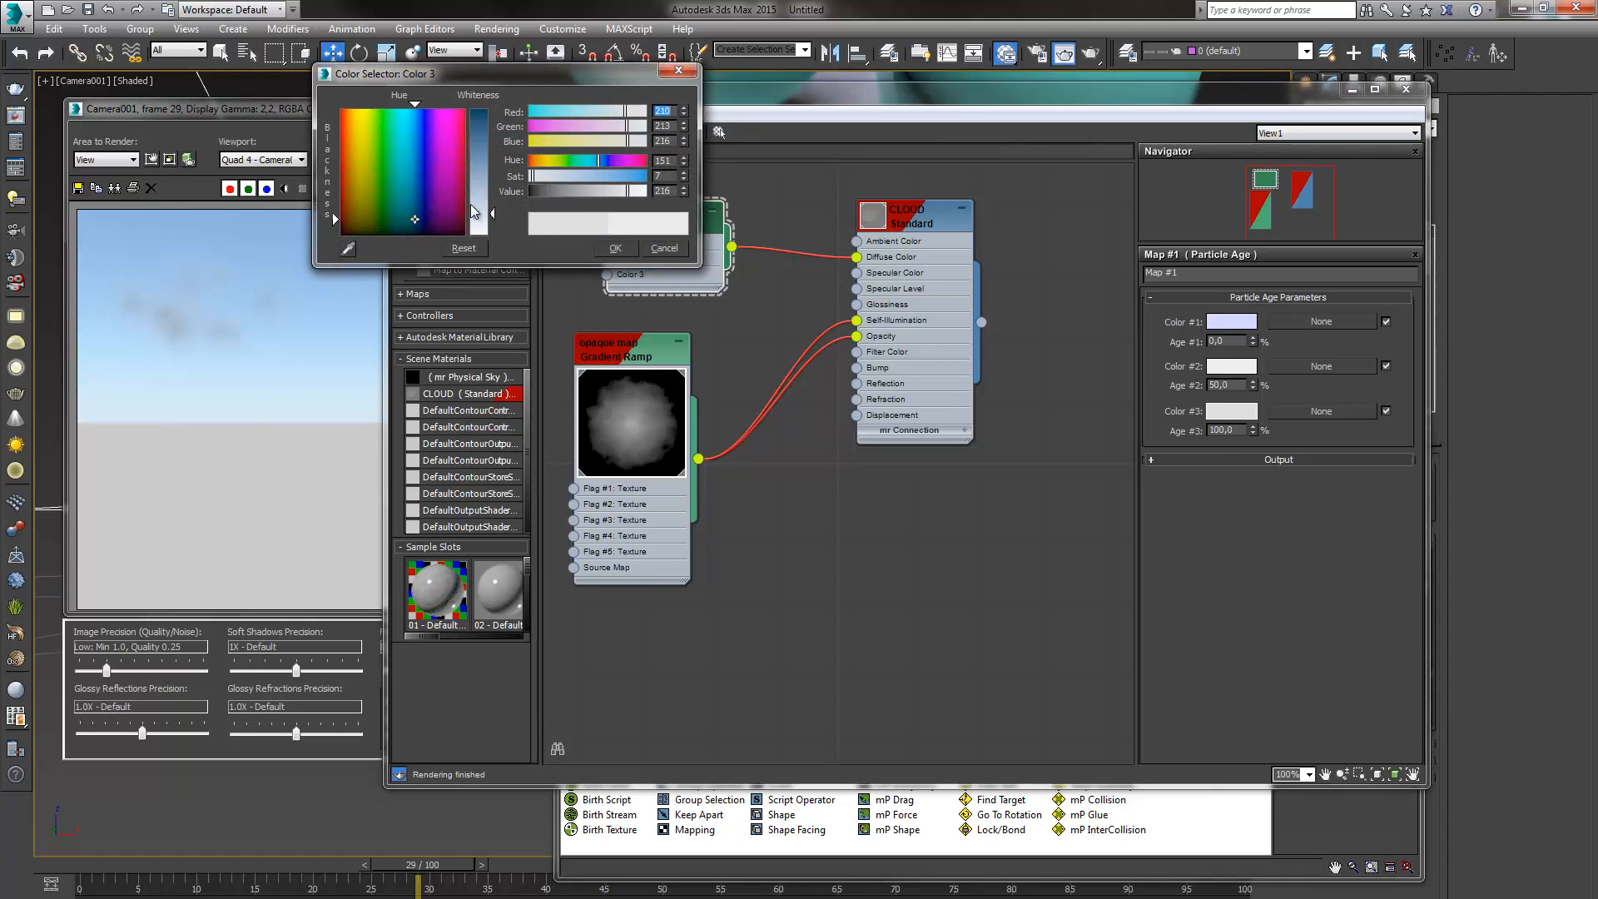
{"action": "left_click_drag", "start_coordinate": [492, 223], "coordinate": [503, 242]}
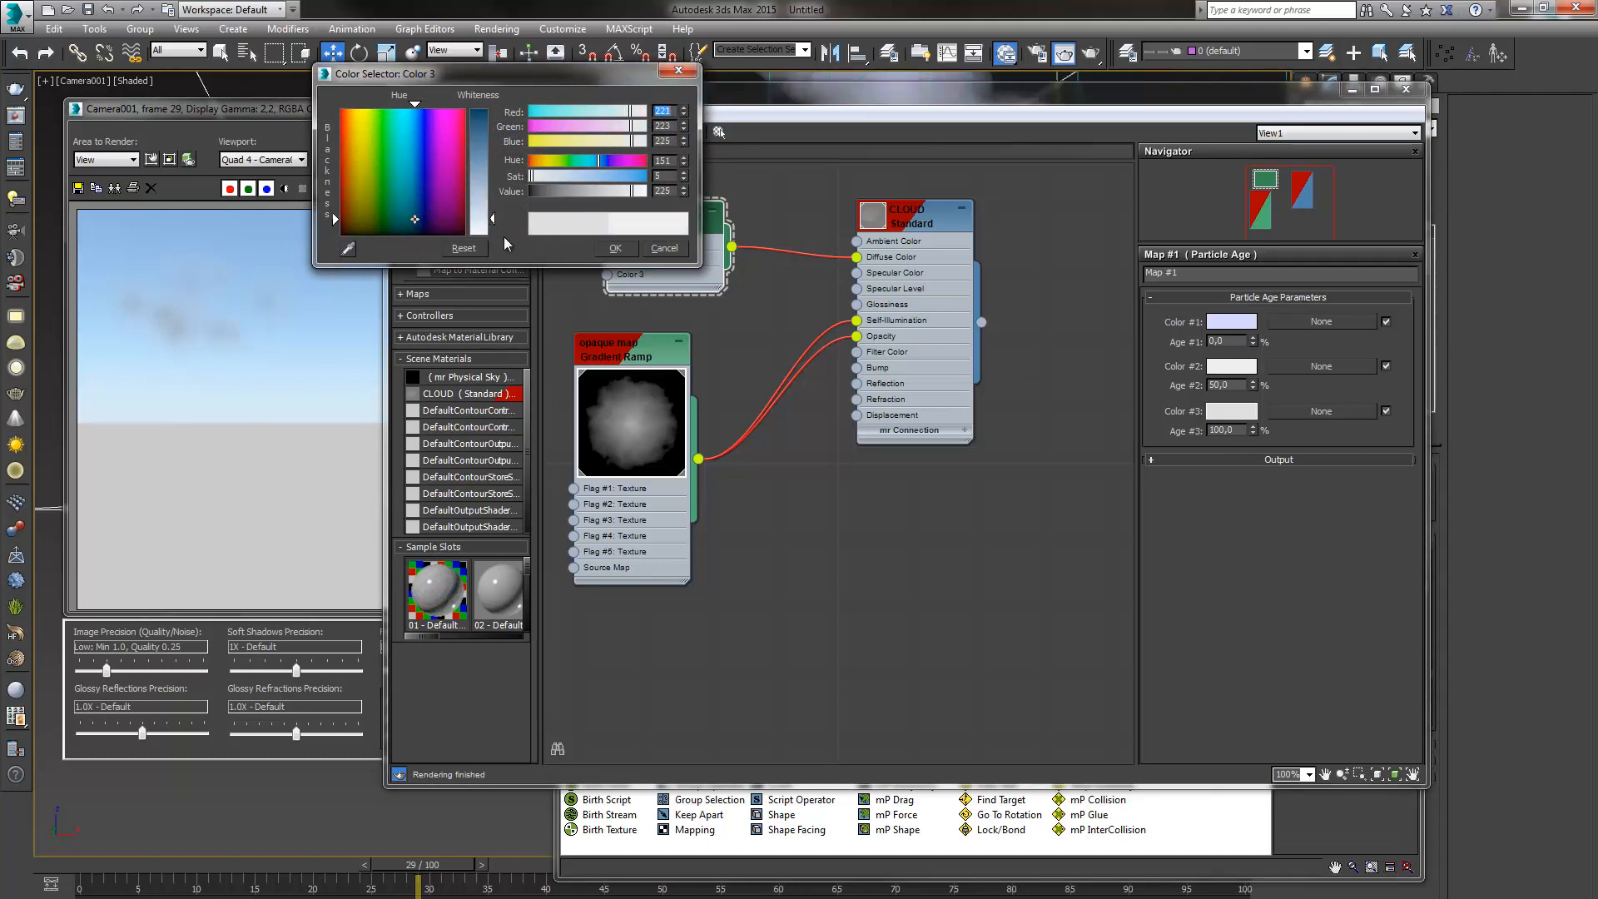
{"action": "left_click", "coordinate": [615, 248]}
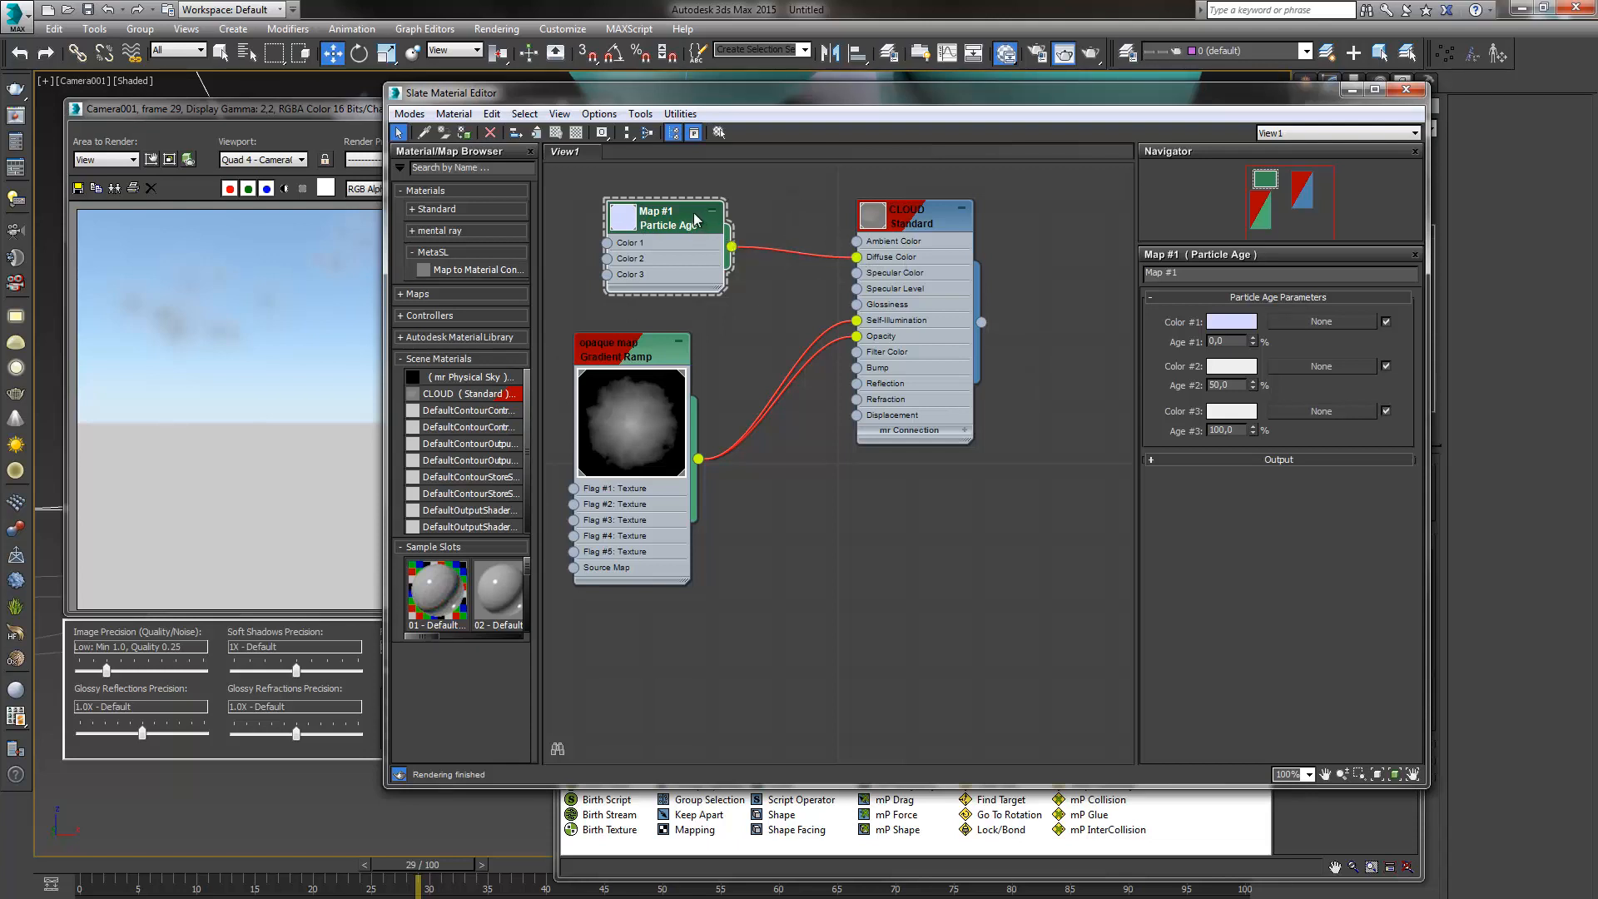
Disconnect Particle Age from CLOUD's Diffuse Color, connect a new standard Noise map there instead, and space the map nodes apart
{"action": "left_click_drag", "start_coordinate": [697, 218], "coordinate": [664, 201]}
{"action": "left_click", "coordinate": [841, 257]}
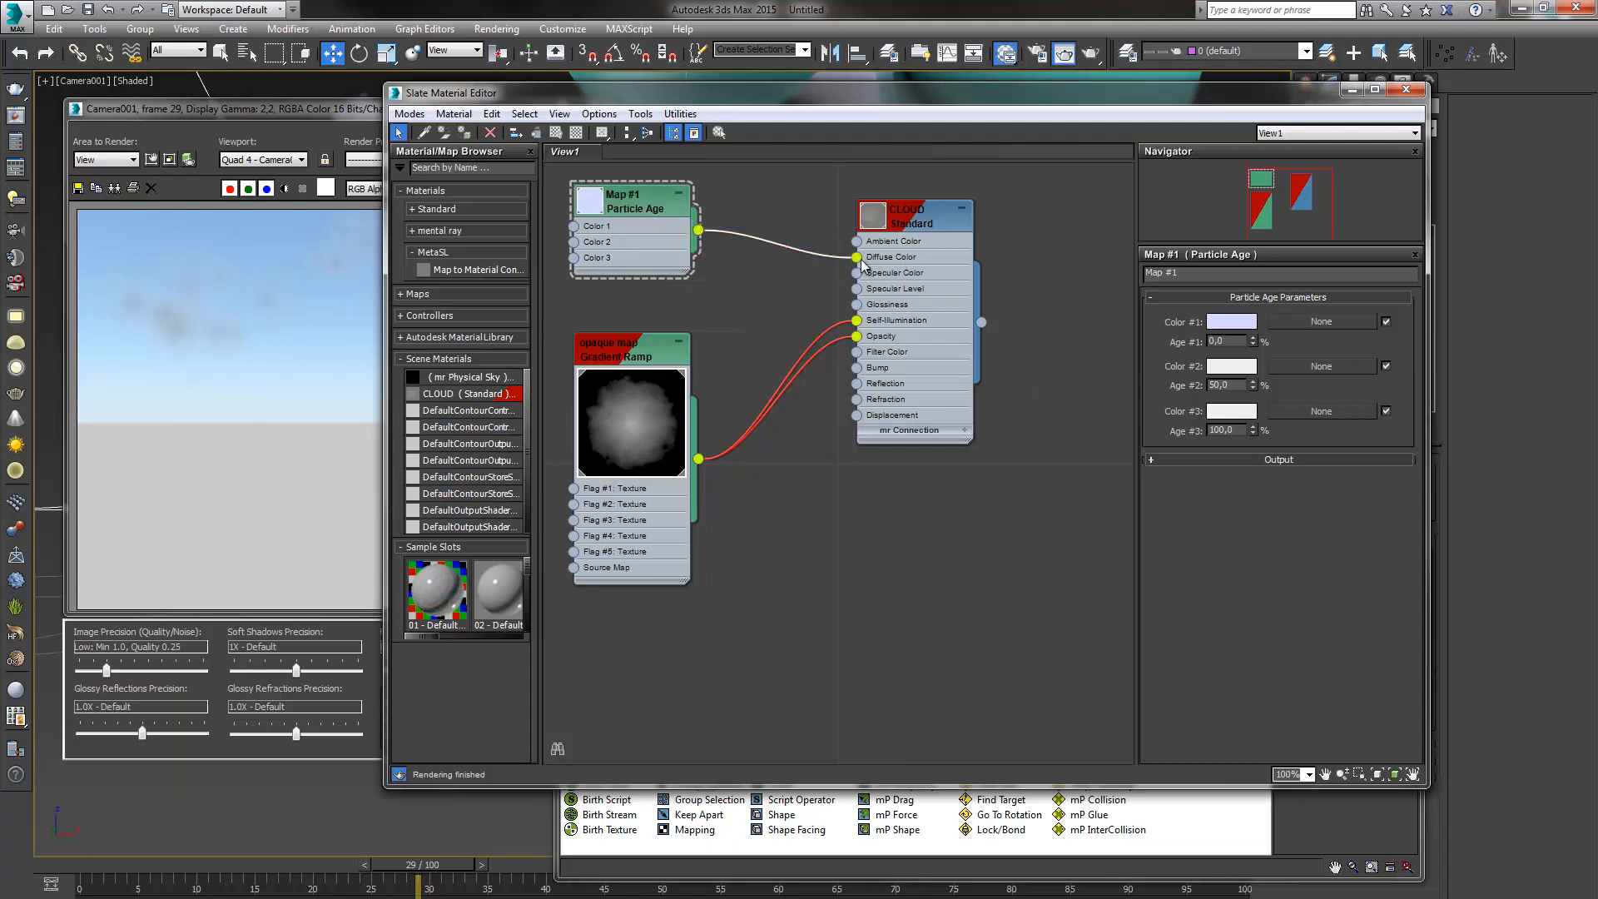
{"action": "key", "text": "Delete"}
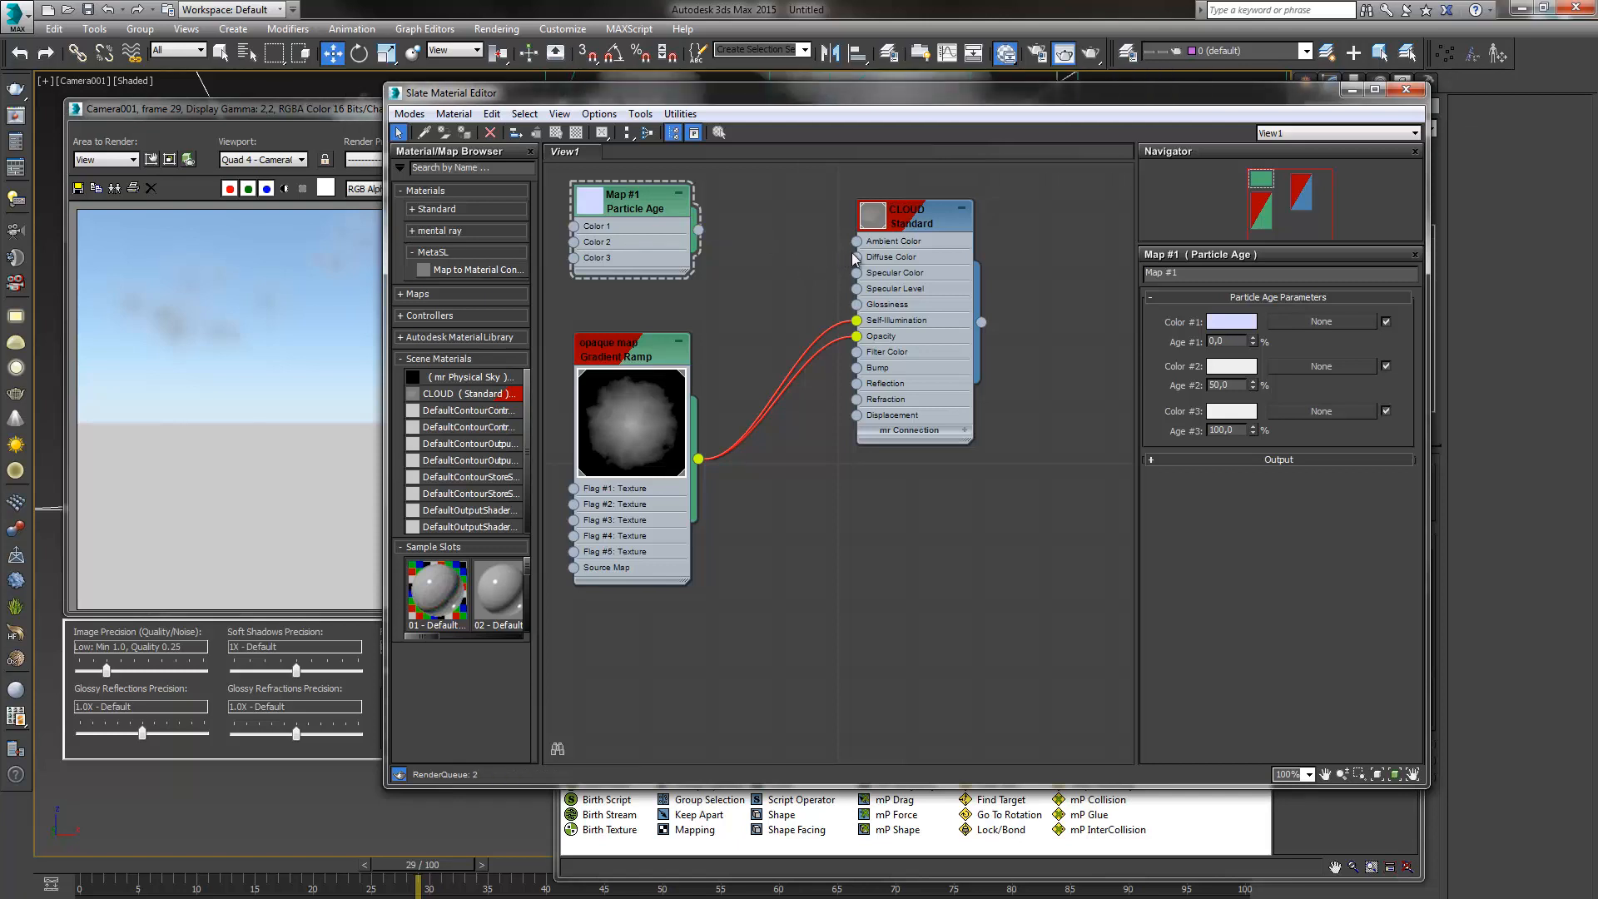
{"action": "left_click_drag", "start_coordinate": [856, 257], "coordinate": [773, 210]}
{"action": "mouse_move", "coordinate": [824, 215]}
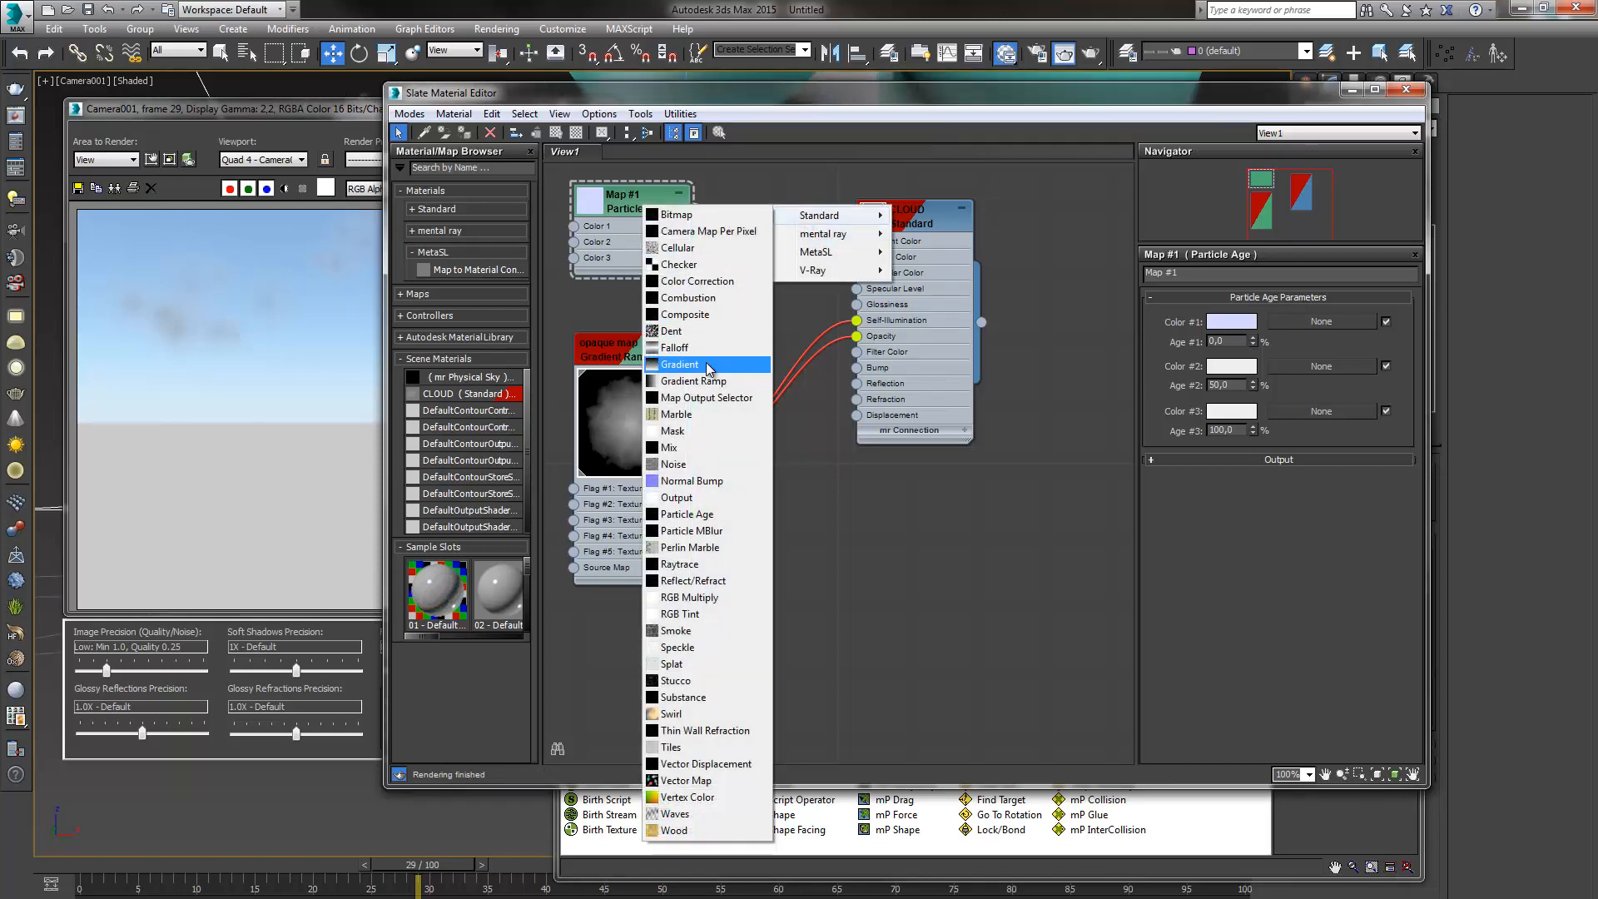
{"action": "left_click", "coordinate": [699, 464]}
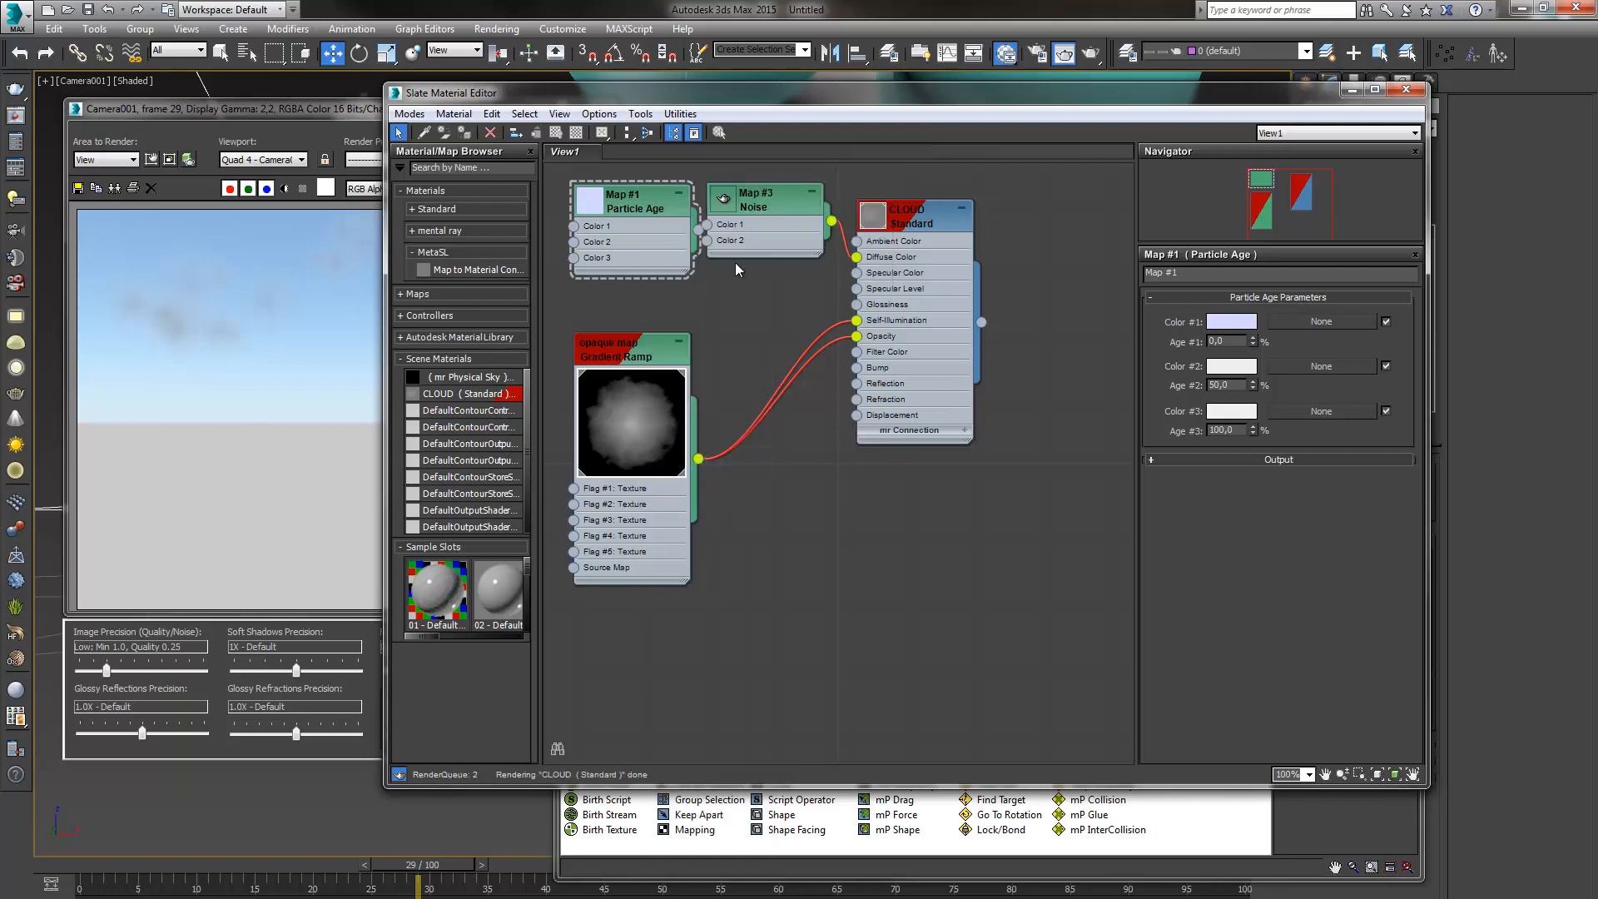
{"action": "left_click", "coordinate": [723, 200]}
{"action": "left_click_drag", "start_coordinate": [670, 205], "coordinate": [571, 205]}
{"action": "left_click_drag", "start_coordinate": [739, 208], "coordinate": [656, 208]}
Set the Noise map's Color #1 to a very pale blue, RGB 213, 232, 254
{"action": "double_click", "coordinate": [670, 215]}
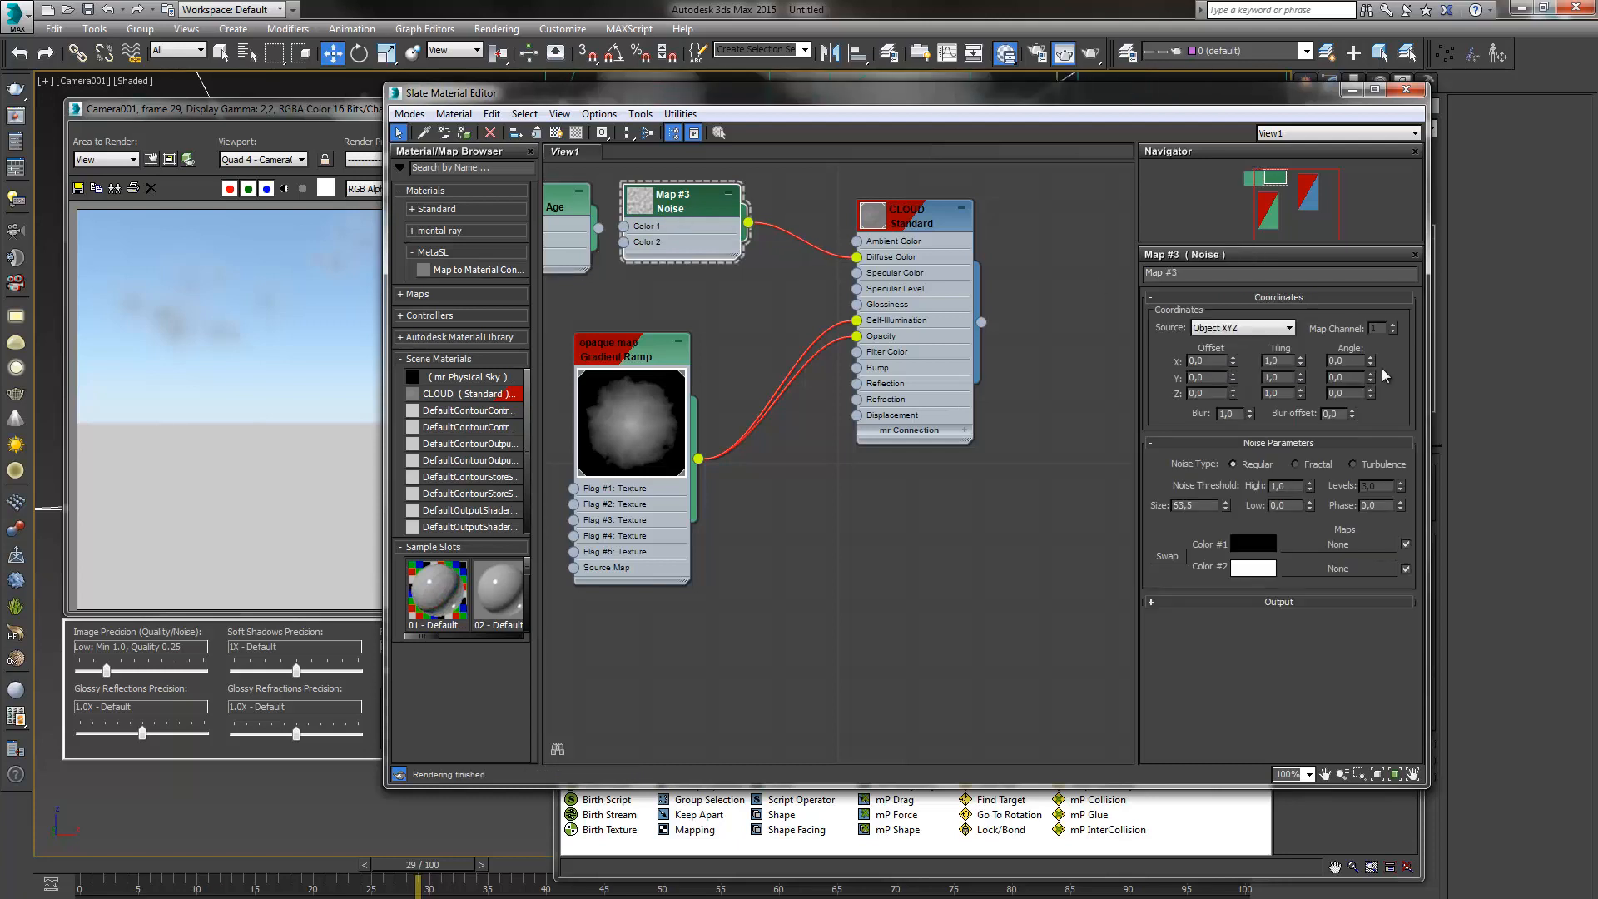
{"action": "left_click", "coordinate": [1253, 543]}
{"action": "left_click", "coordinate": [477, 215]}
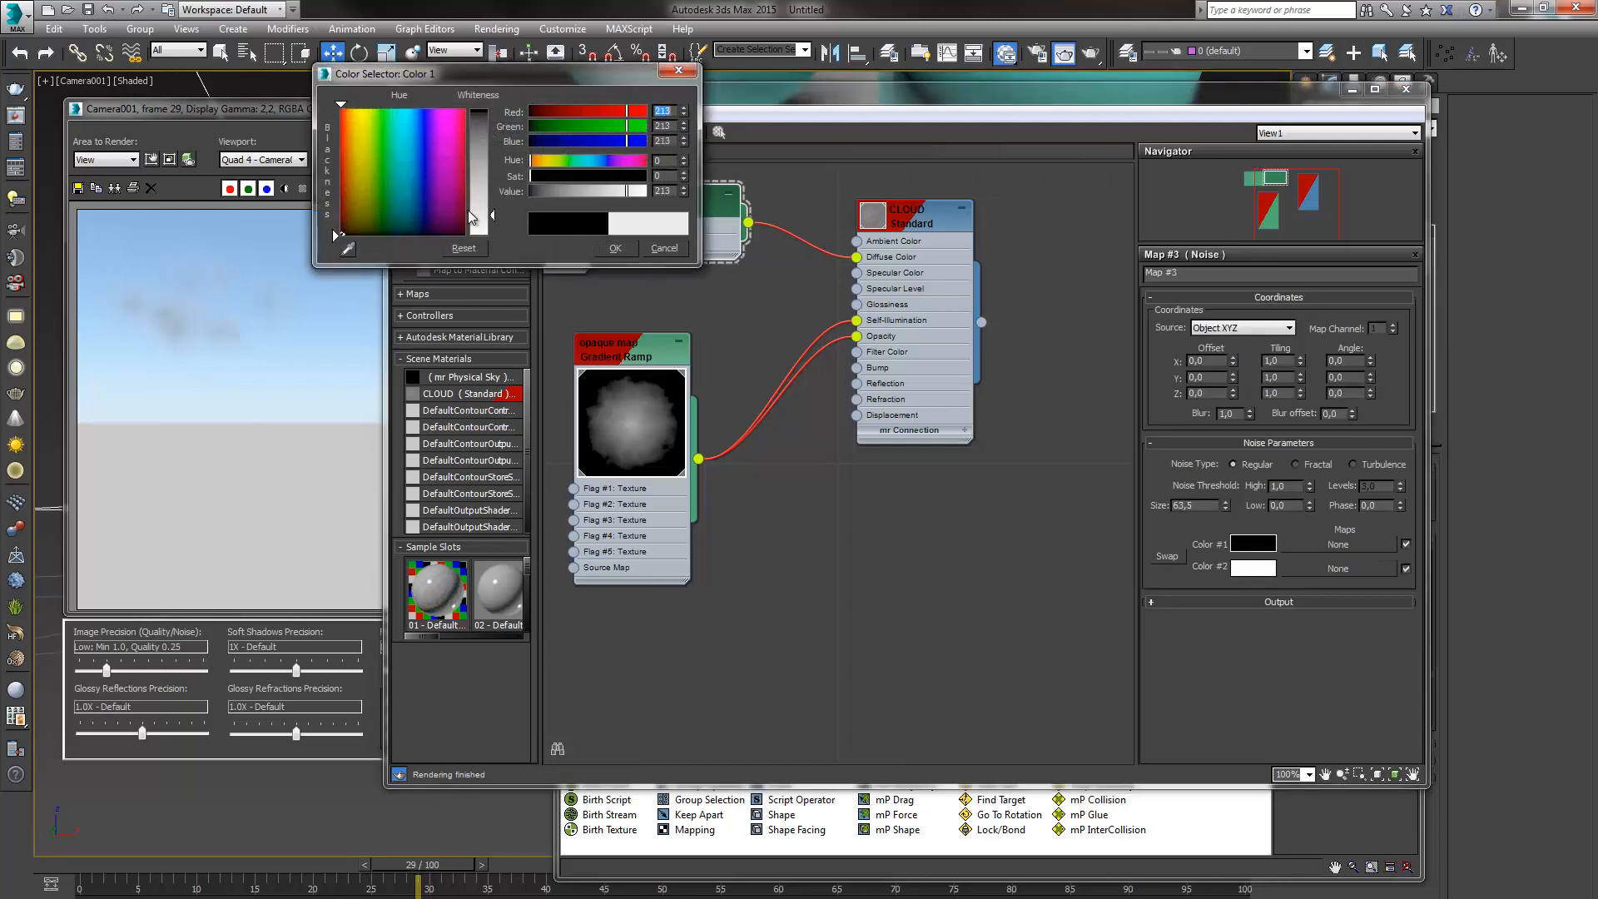
{"action": "left_click", "coordinate": [416, 118]}
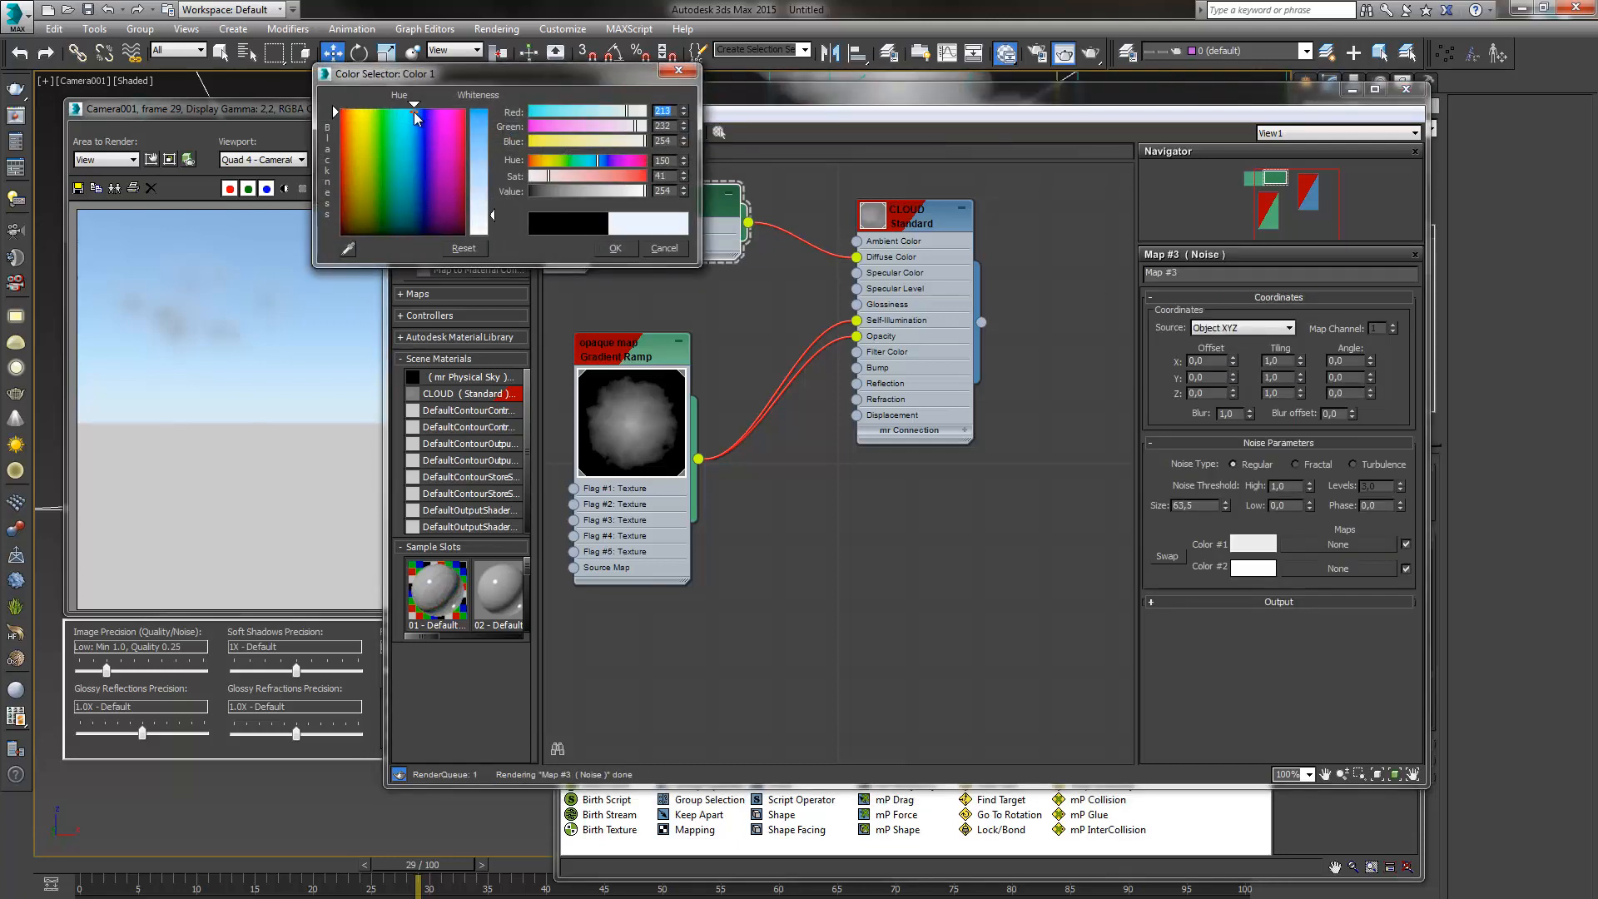
{"action": "left_click", "coordinate": [620, 249]}
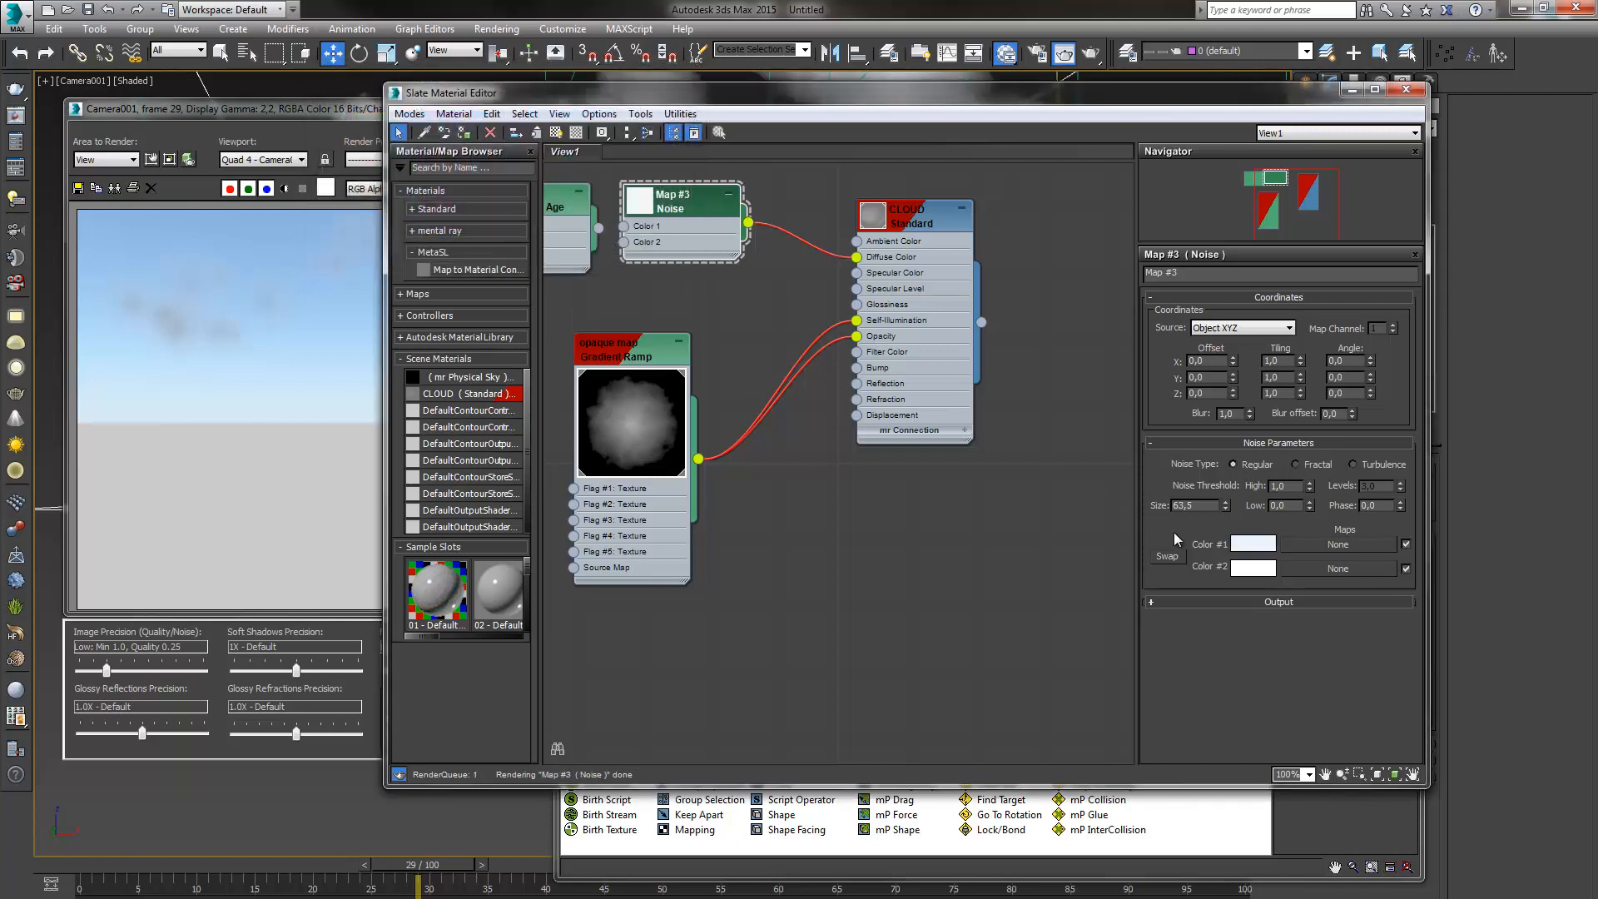
Set the Noise map's size to 12 and its type to Fractal, then close the material editor and the rendered frame
{"action": "double_click", "coordinate": [1199, 506]}
{"action": "type", "text": "12,0"}
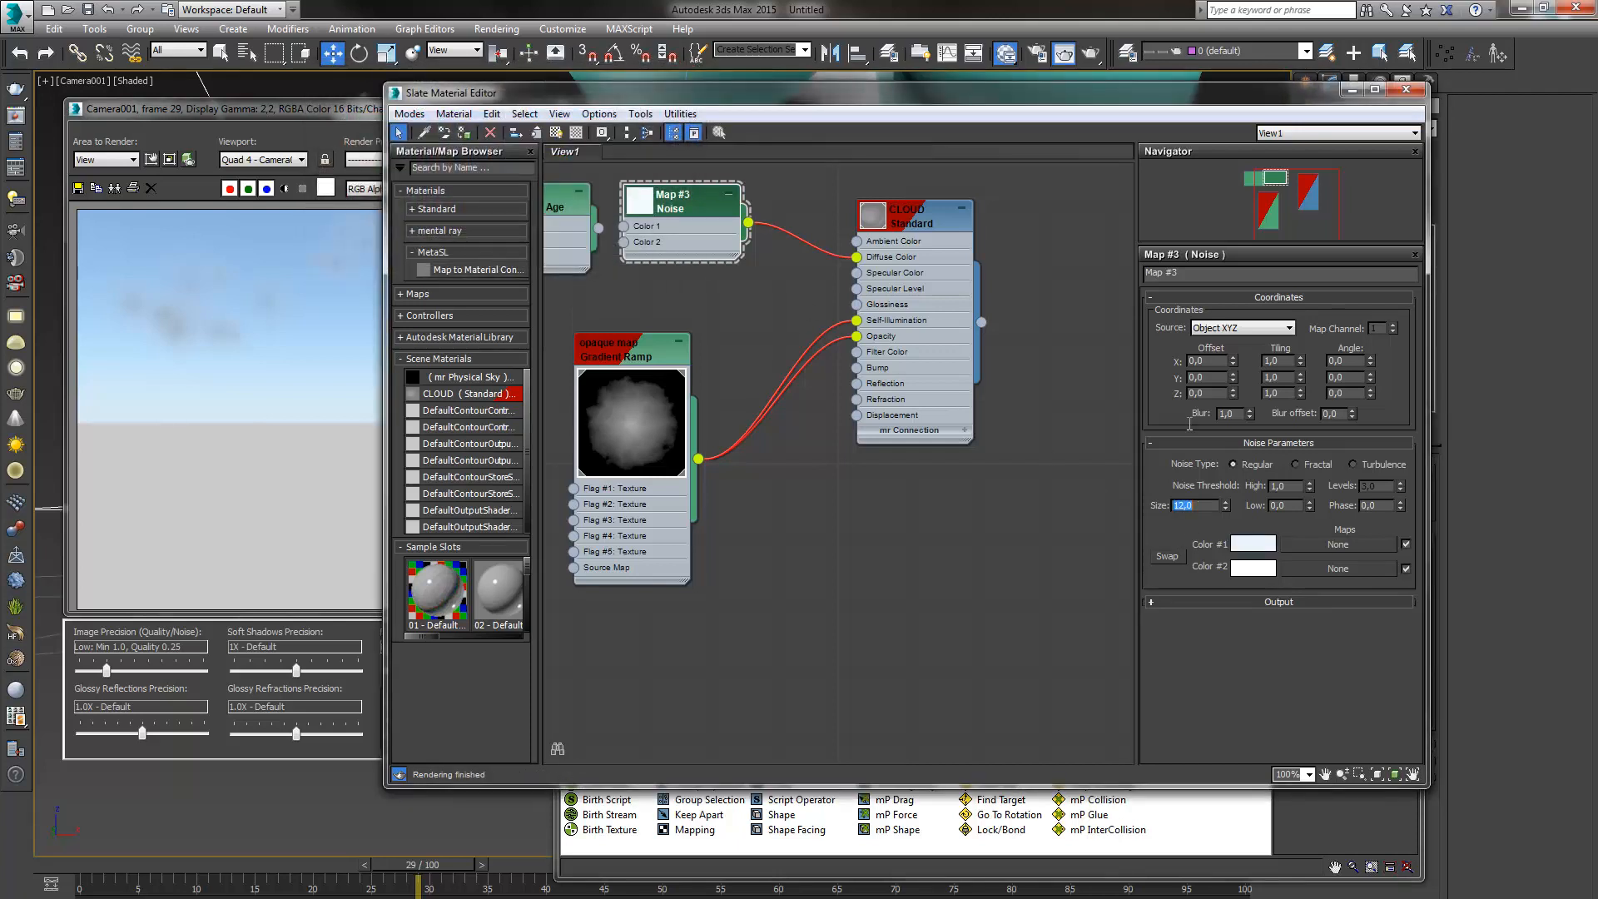
{"action": "left_click", "coordinate": [1296, 464]}
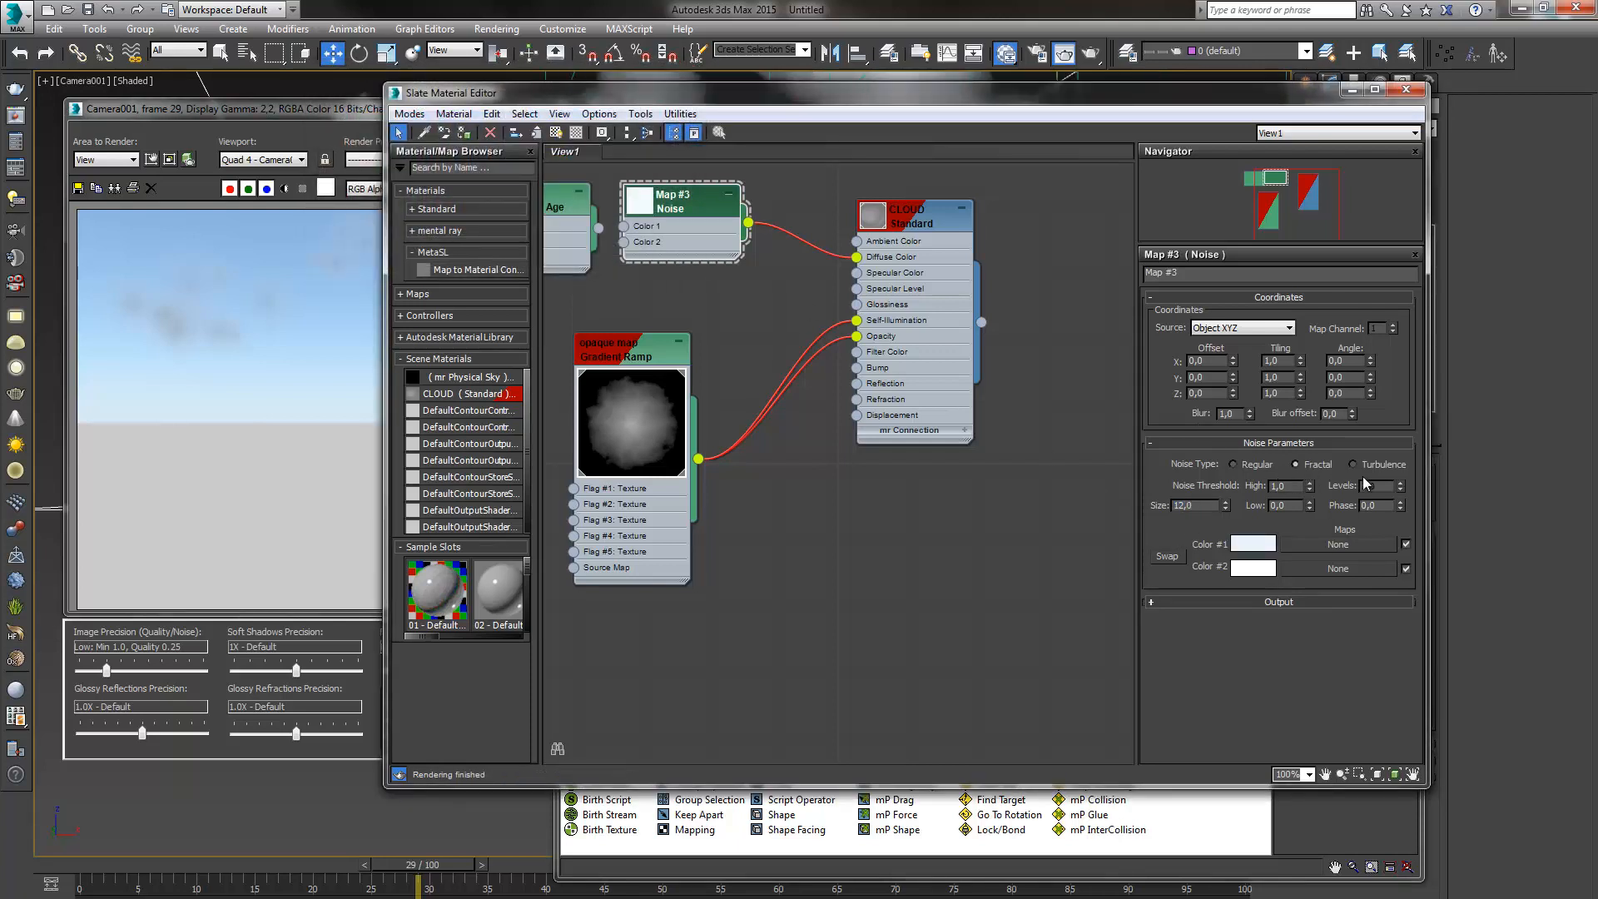
{"action": "left_click", "coordinate": [1405, 89]}
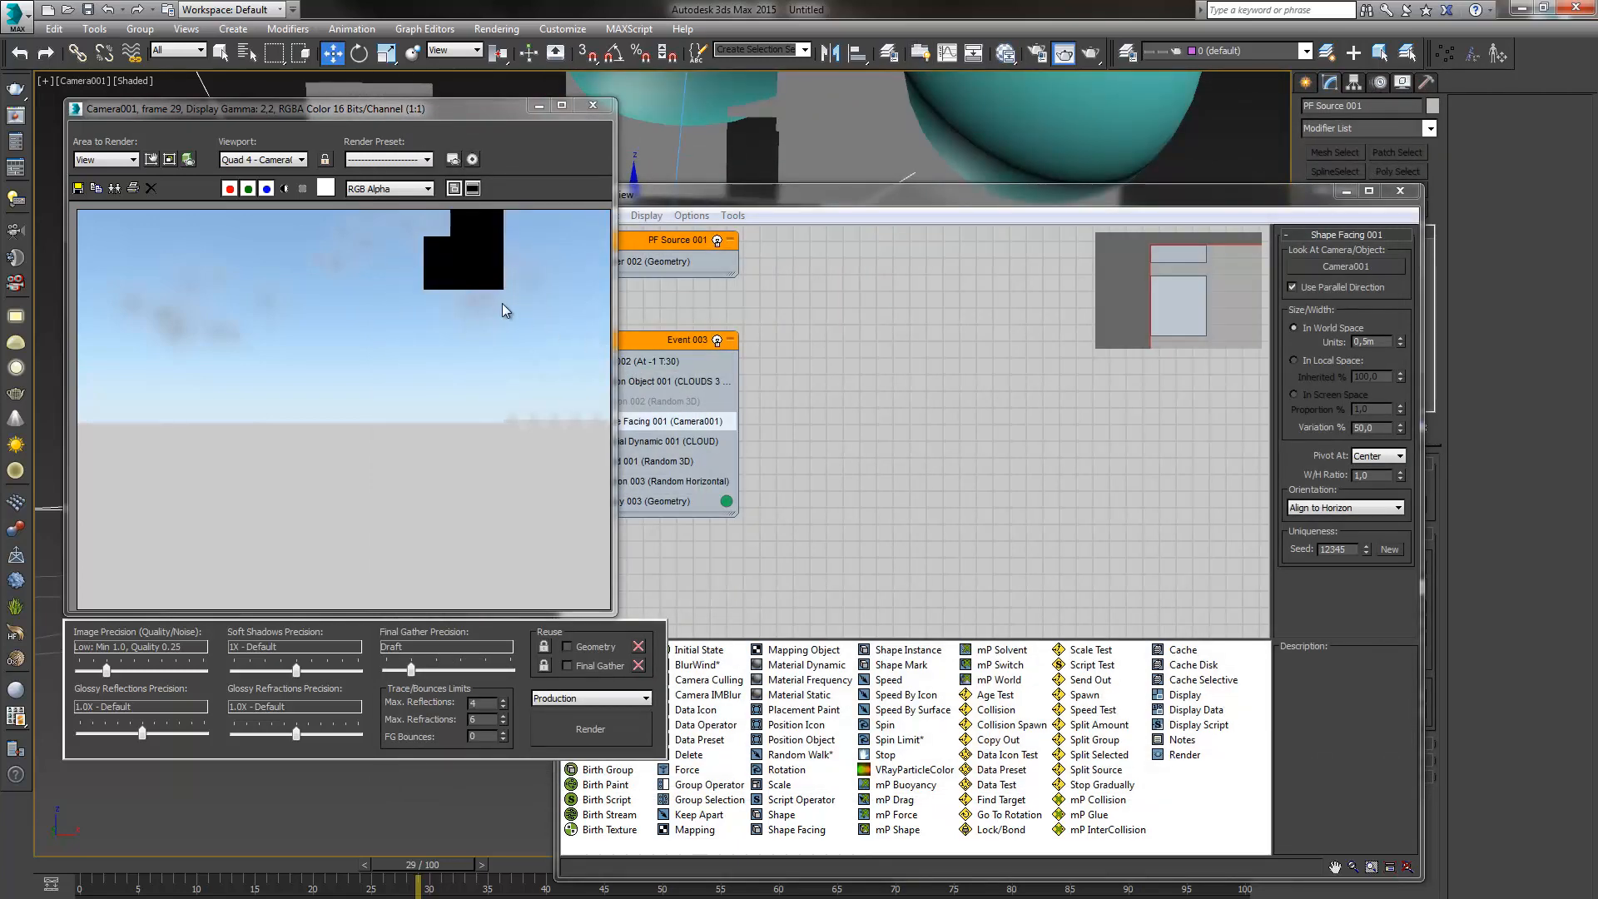
{"action": "left_click", "coordinate": [594, 106]}
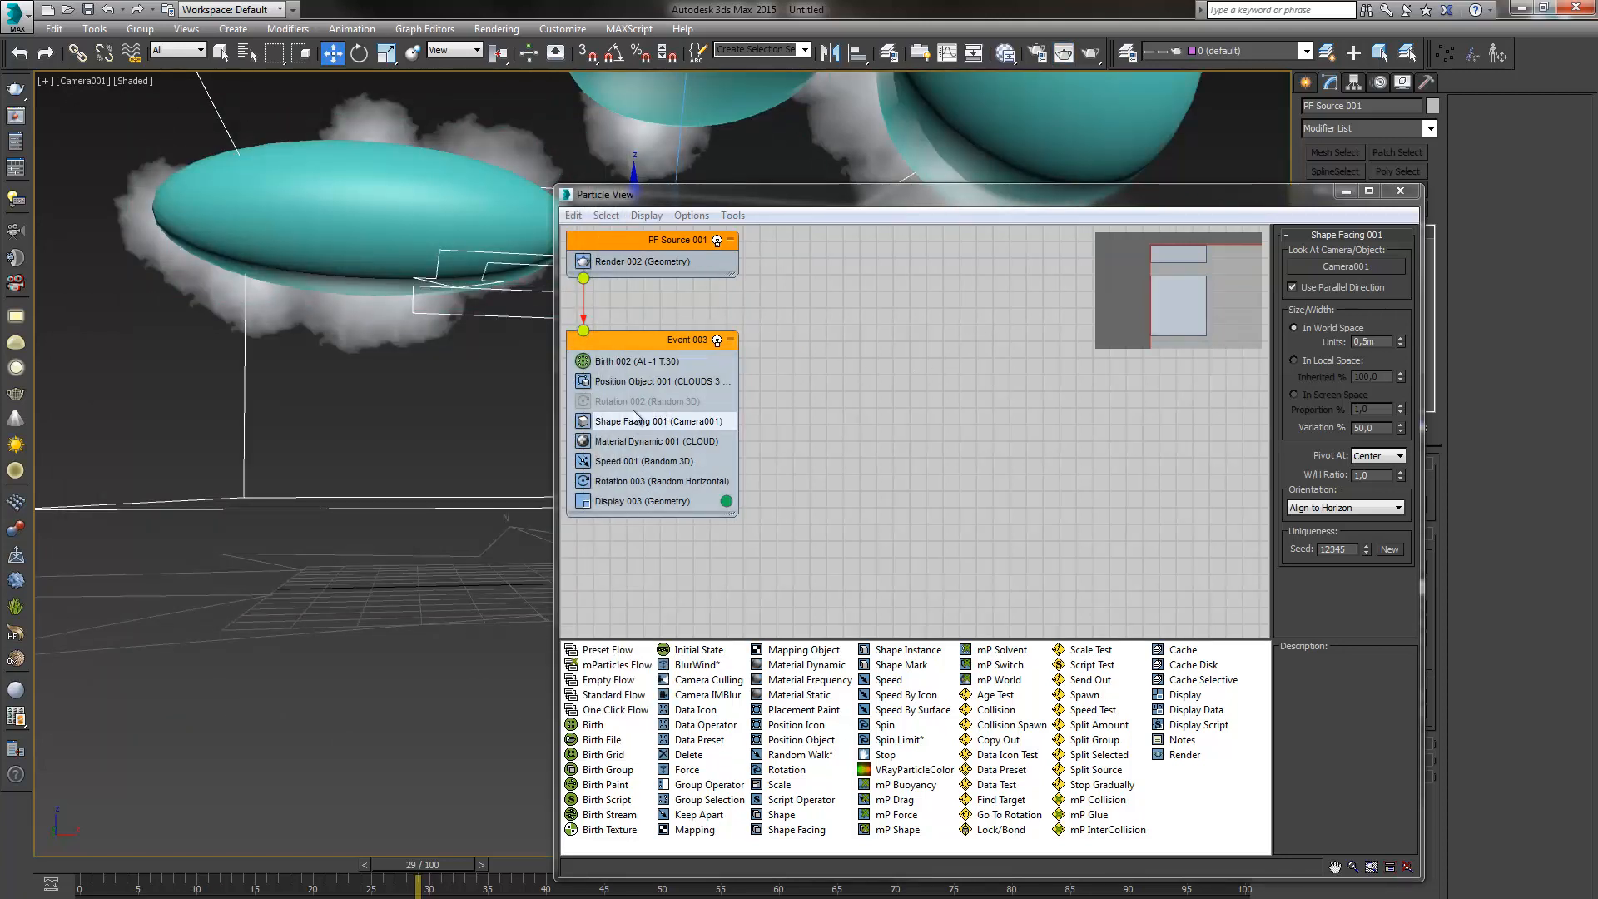
Raise the Birth 002 amount to 200 particles and test-render the Camera001 view at frame 29
{"action": "left_click", "coordinate": [637, 361]}
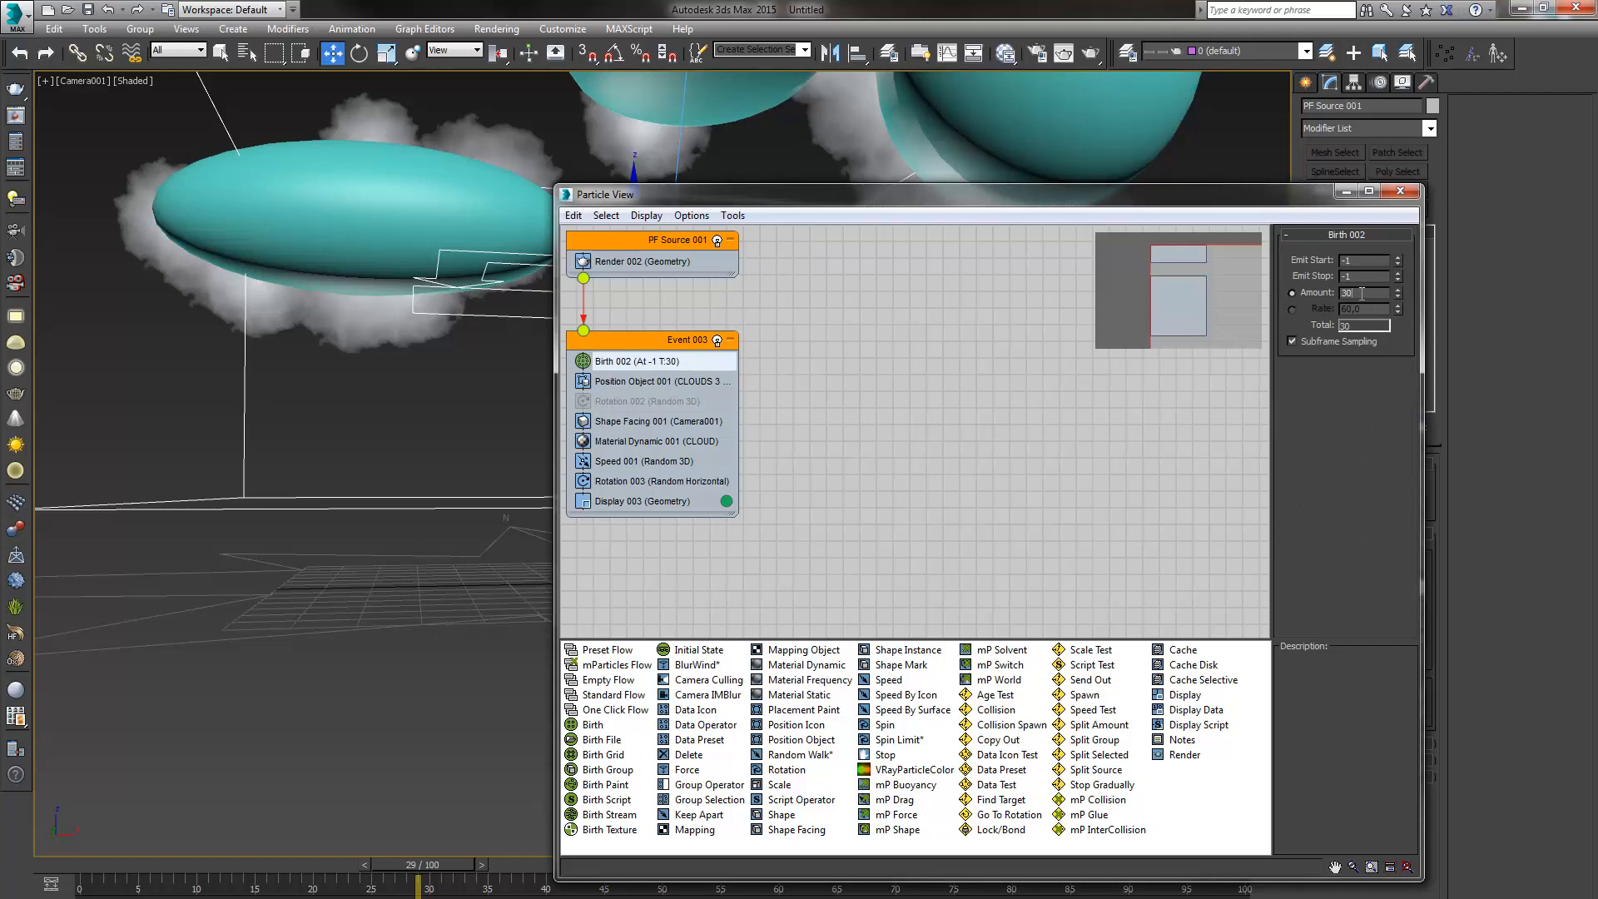
{"action": "type", "text": "200"}
{"action": "key", "text": "Return"}
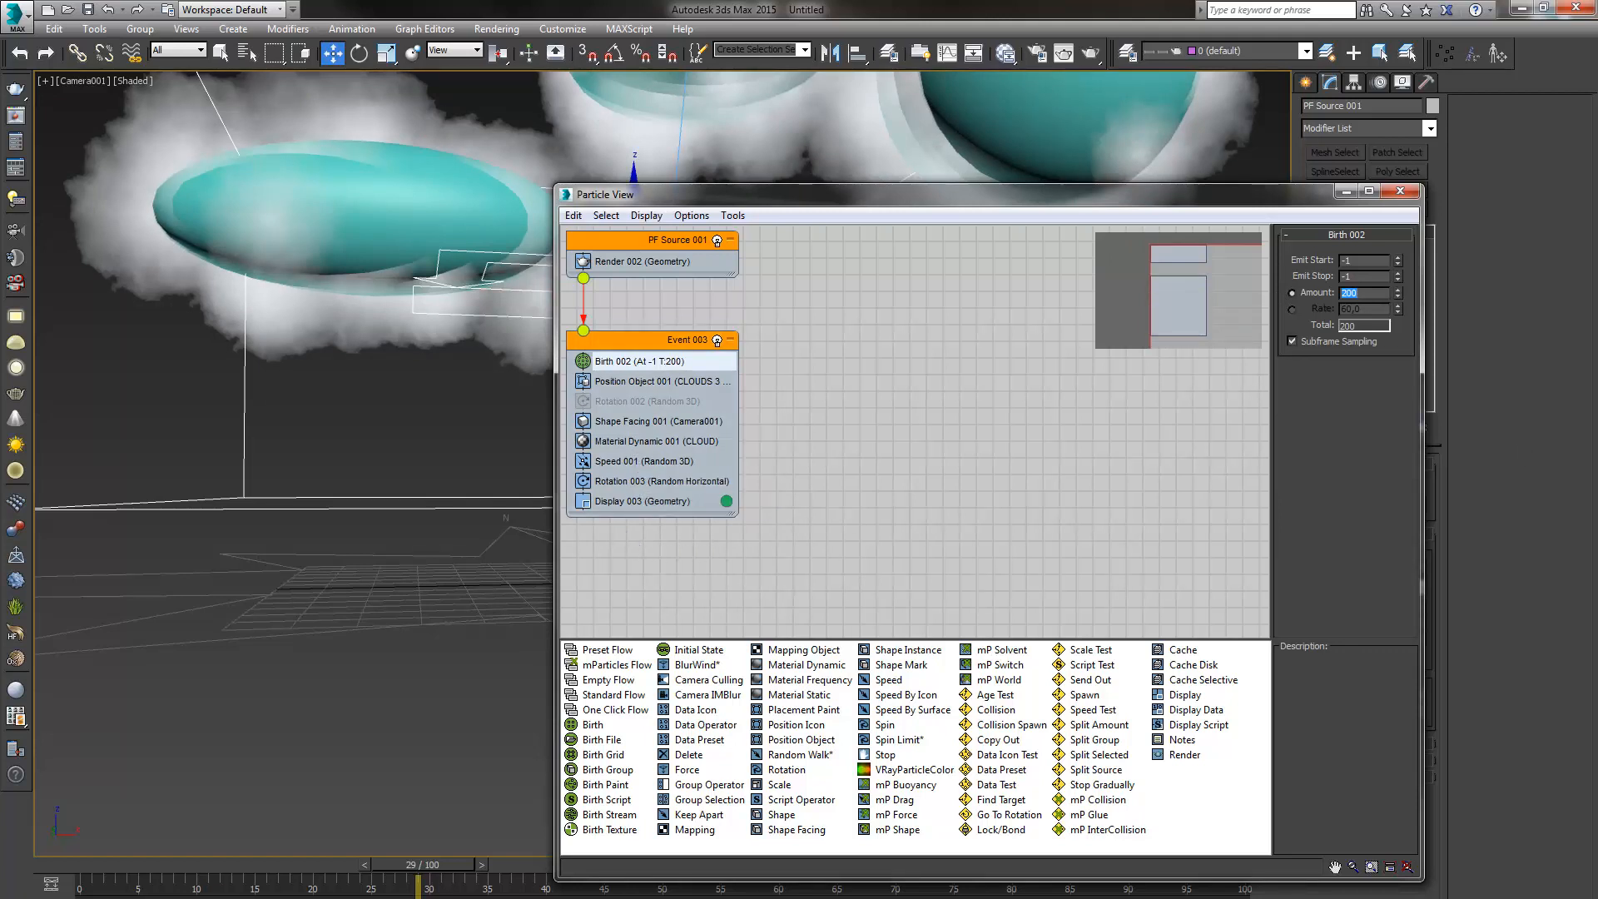
{"action": "left_click", "coordinate": [1090, 53]}
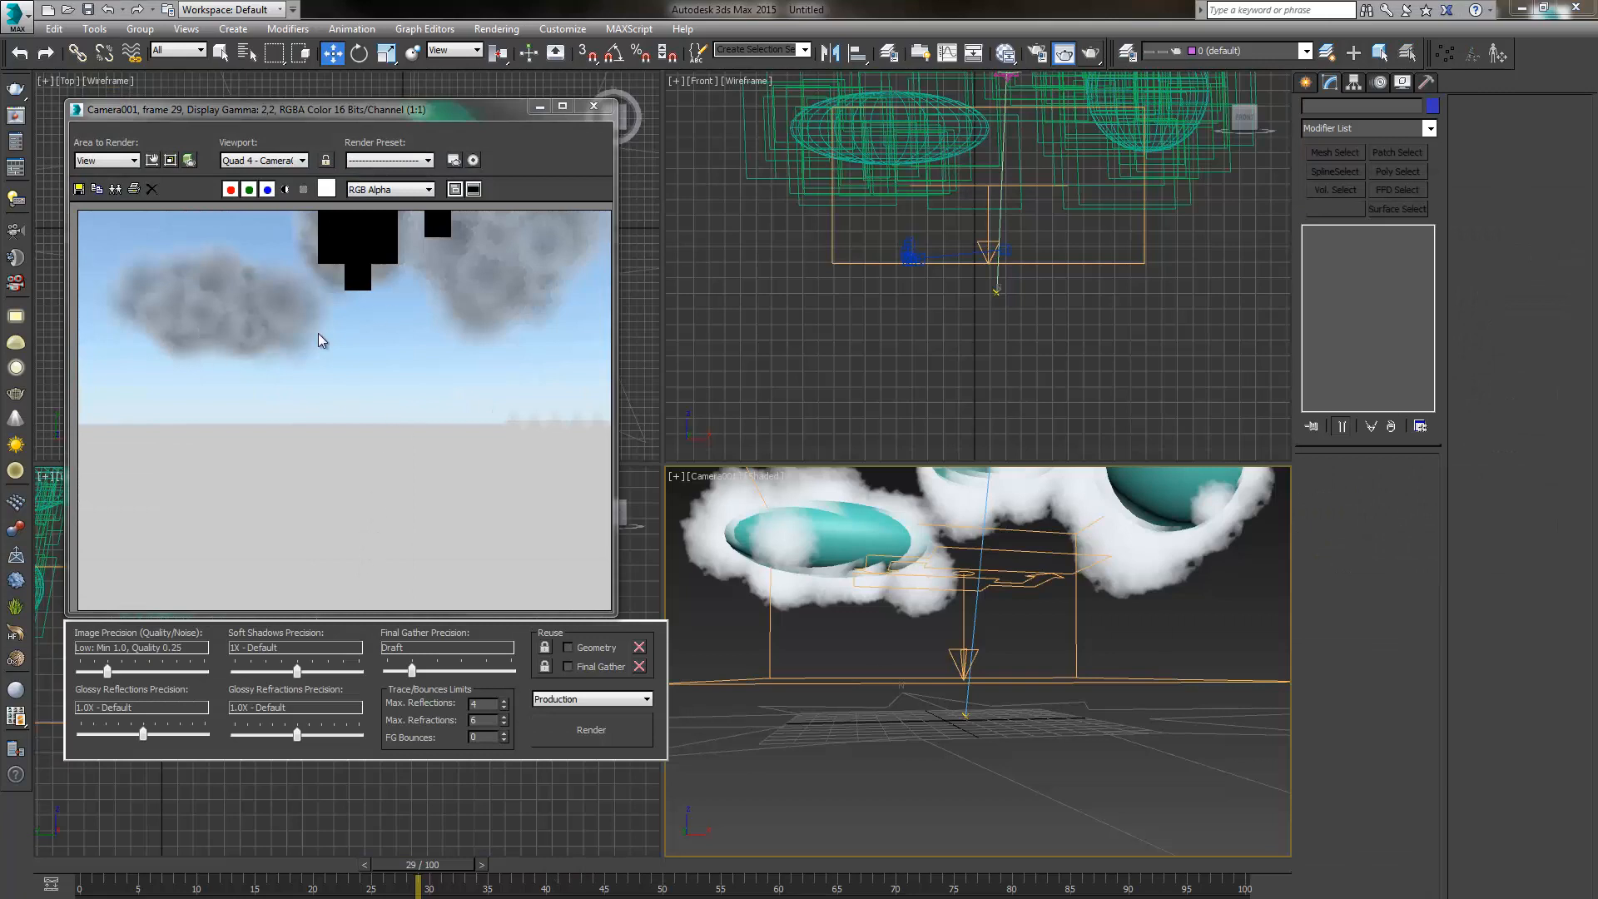
{"action": "left_click_drag", "start_coordinate": [376, 110], "coordinate": [389, 109]}
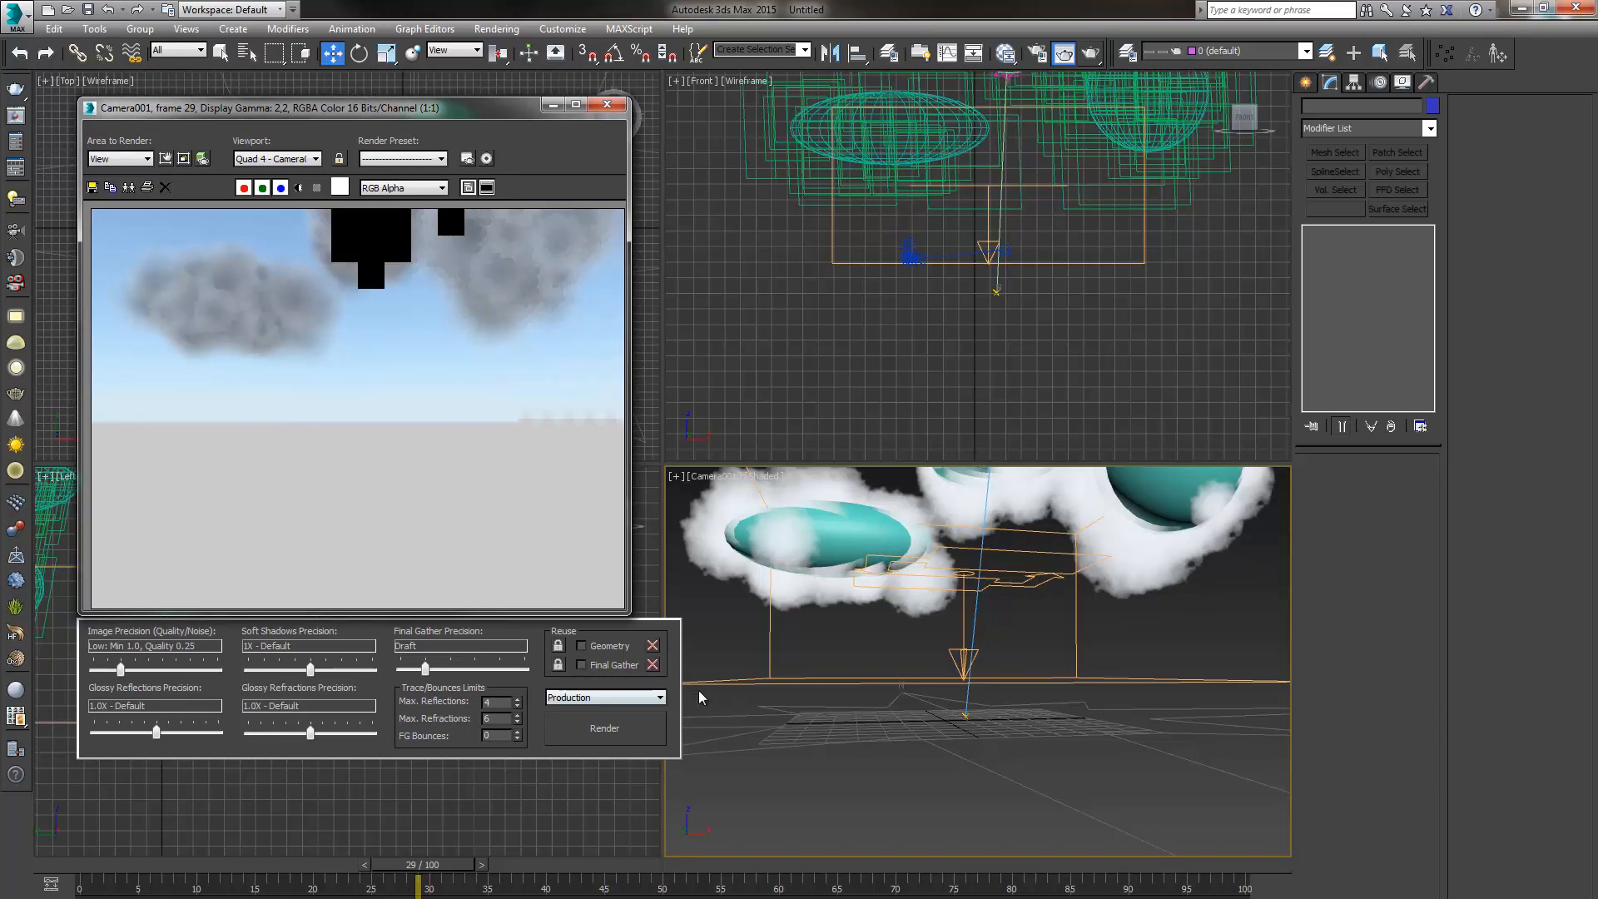
Enable CLOUD's Self-Illumination color and connect the Noise map to Self-Illumination in place of the opaque map
{"action": "left_click", "coordinate": [1005, 53]}
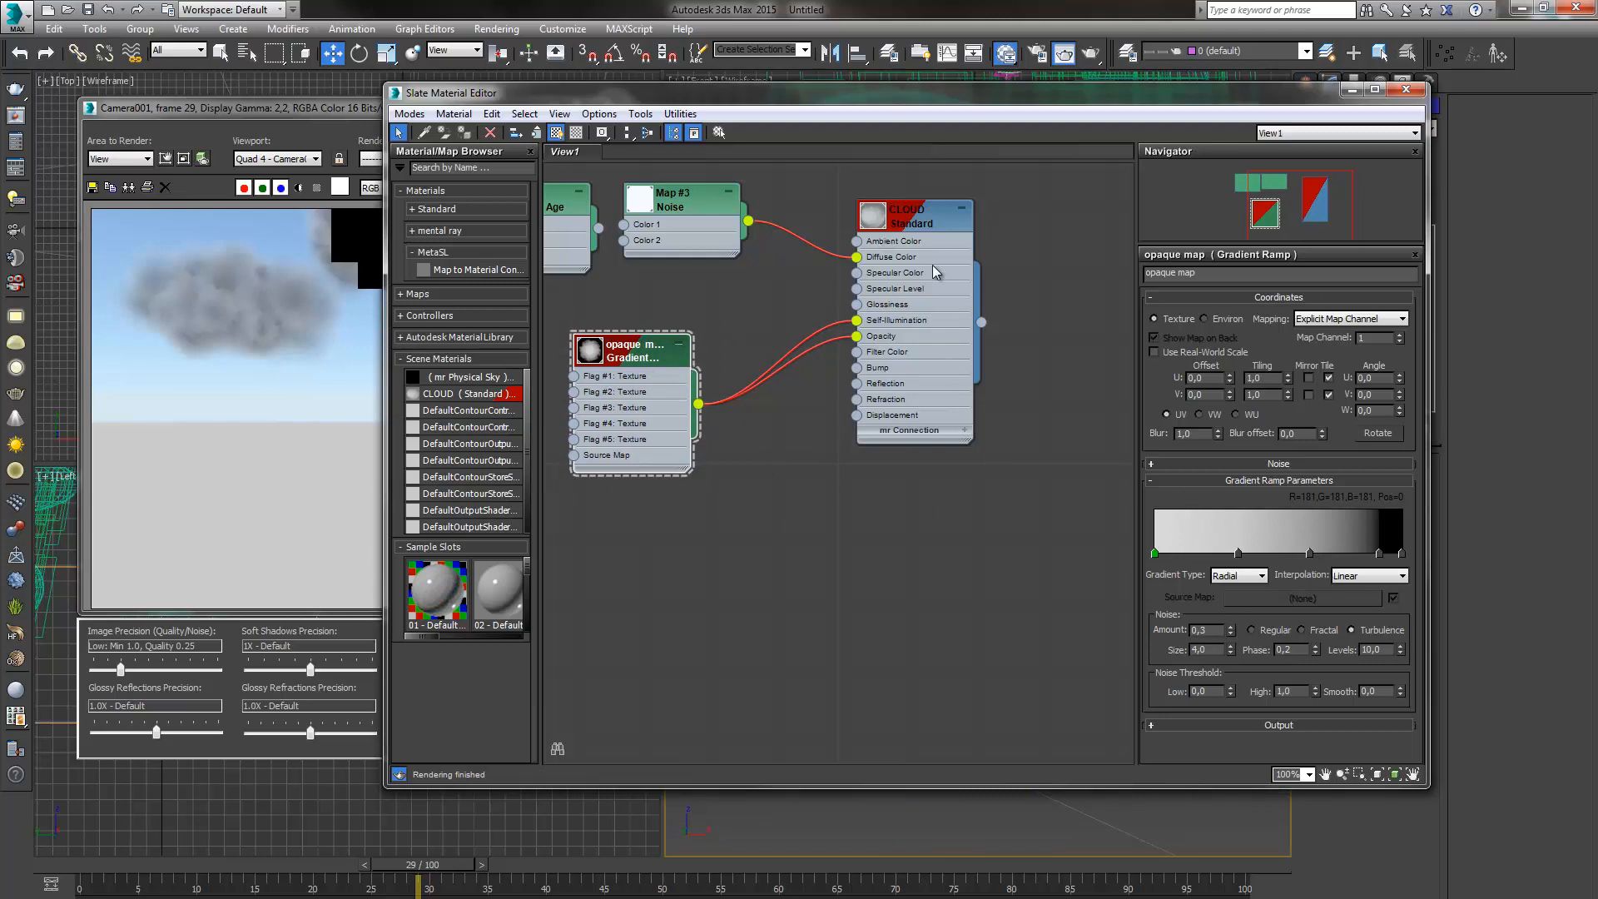
{"action": "left_click", "coordinate": [920, 218]}
{"action": "double_click", "coordinate": [920, 218]}
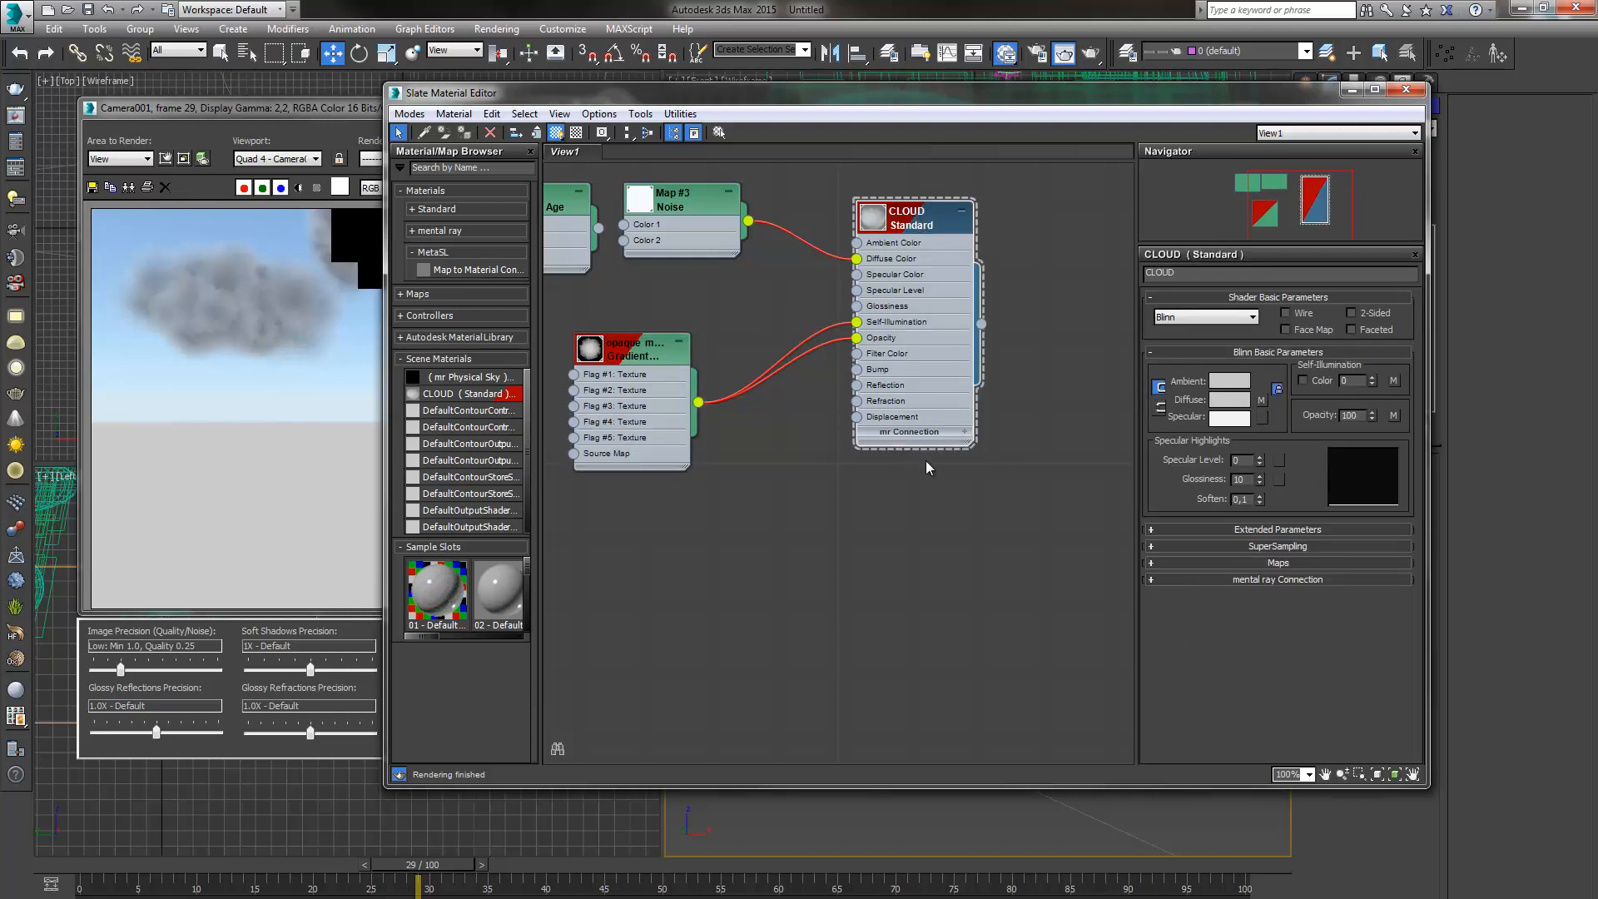
{"action": "left_click", "coordinate": [1303, 380]}
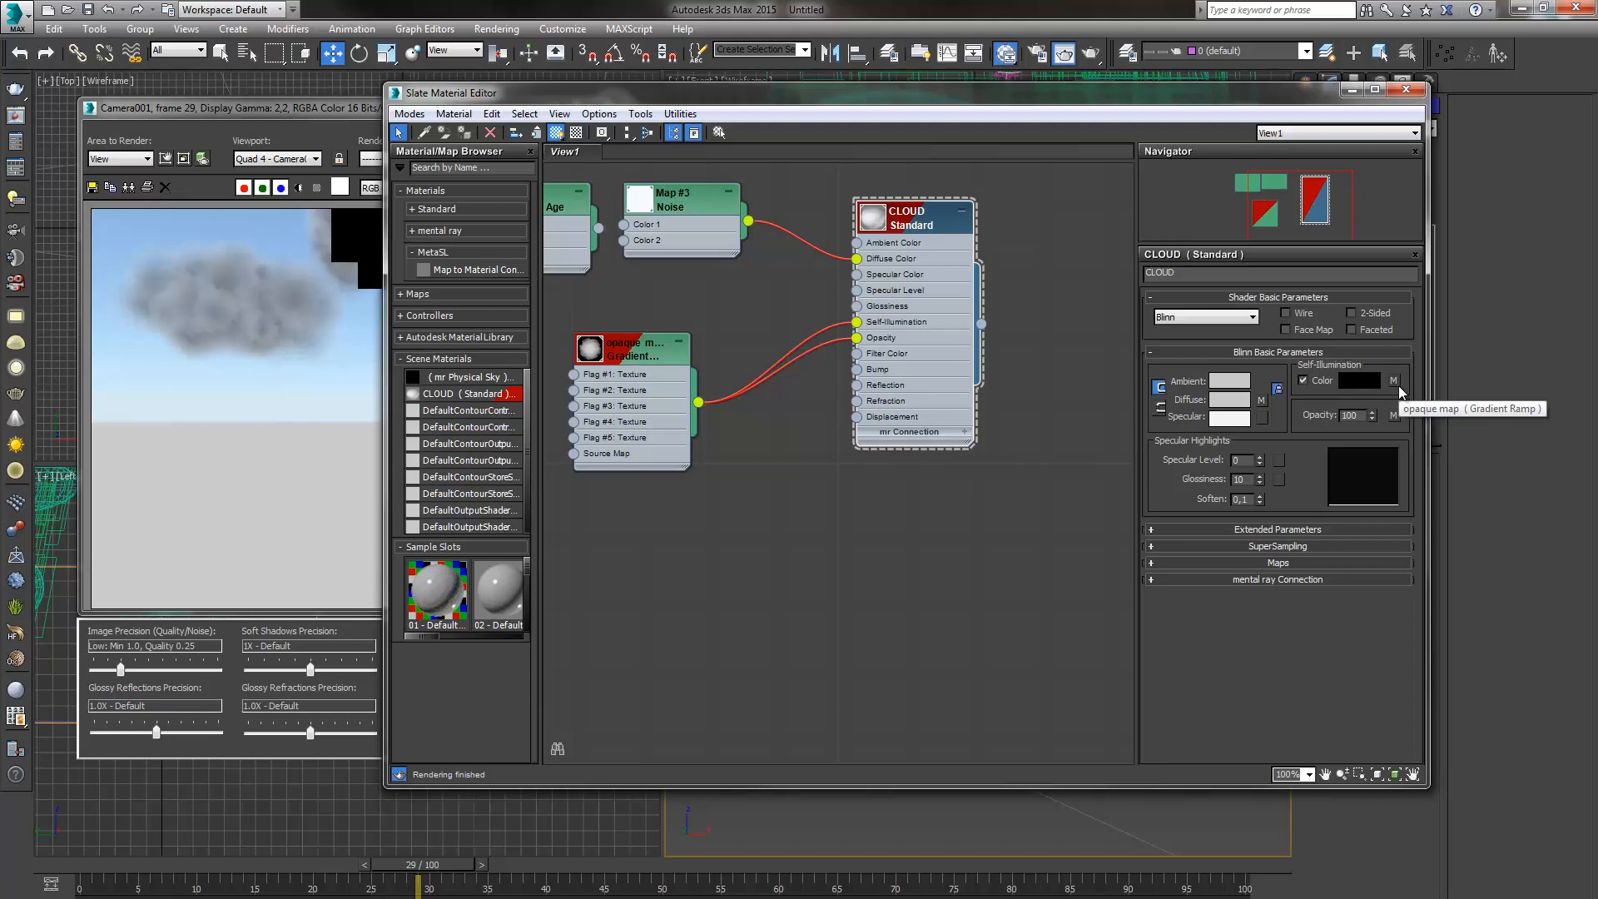
{"action": "double_click", "coordinate": [627, 353]}
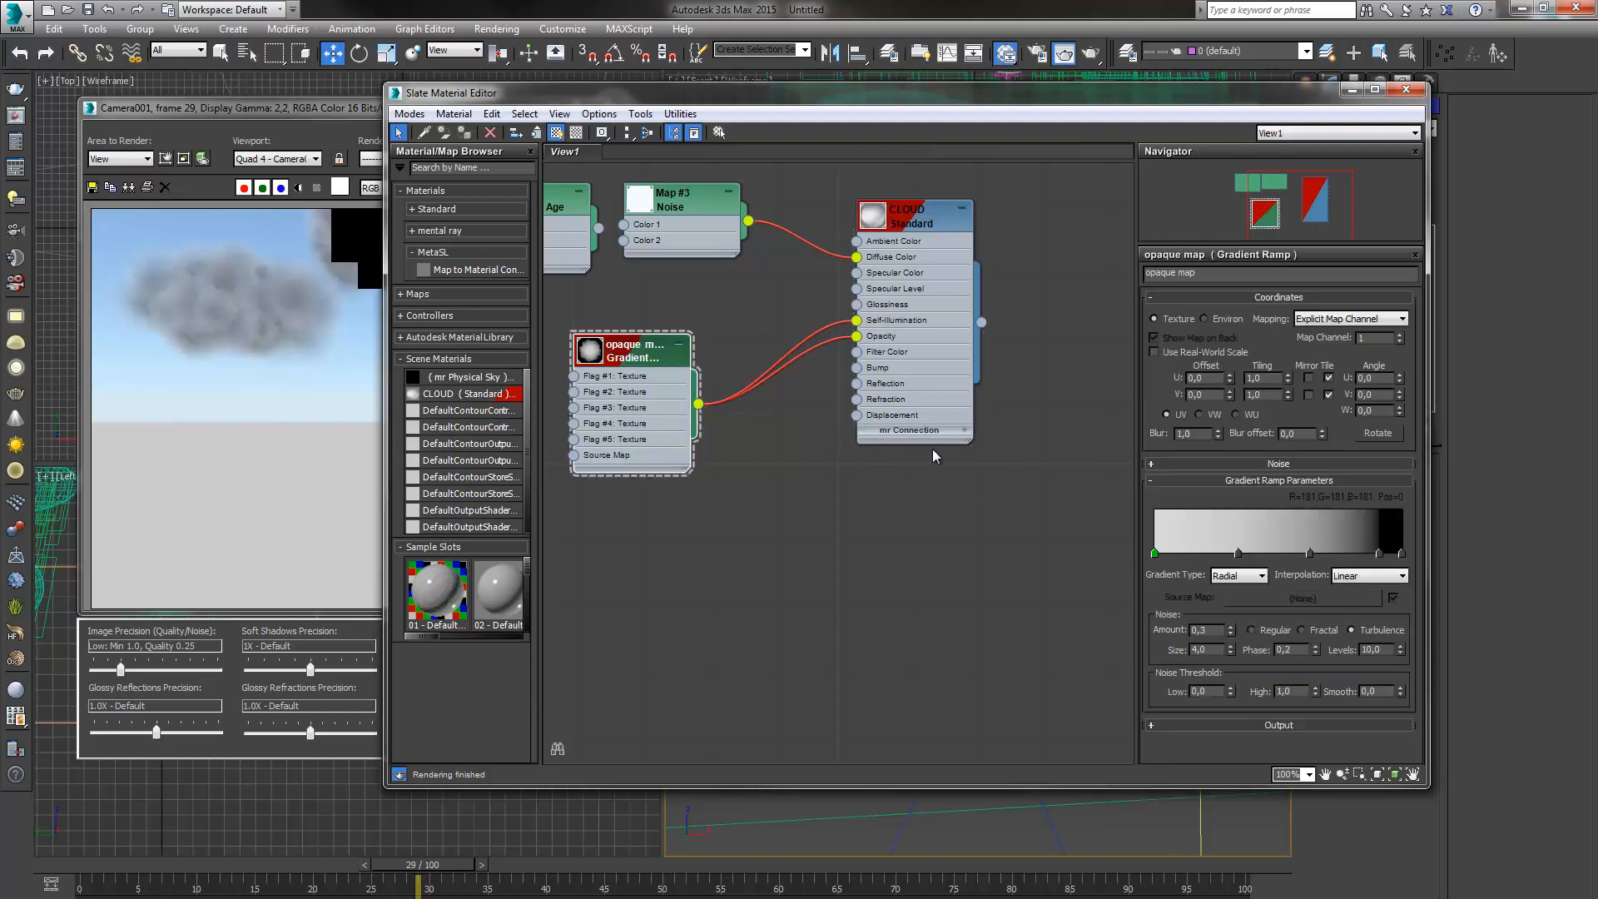
{"action": "left_click_drag", "start_coordinate": [665, 357], "coordinate": [715, 325]}
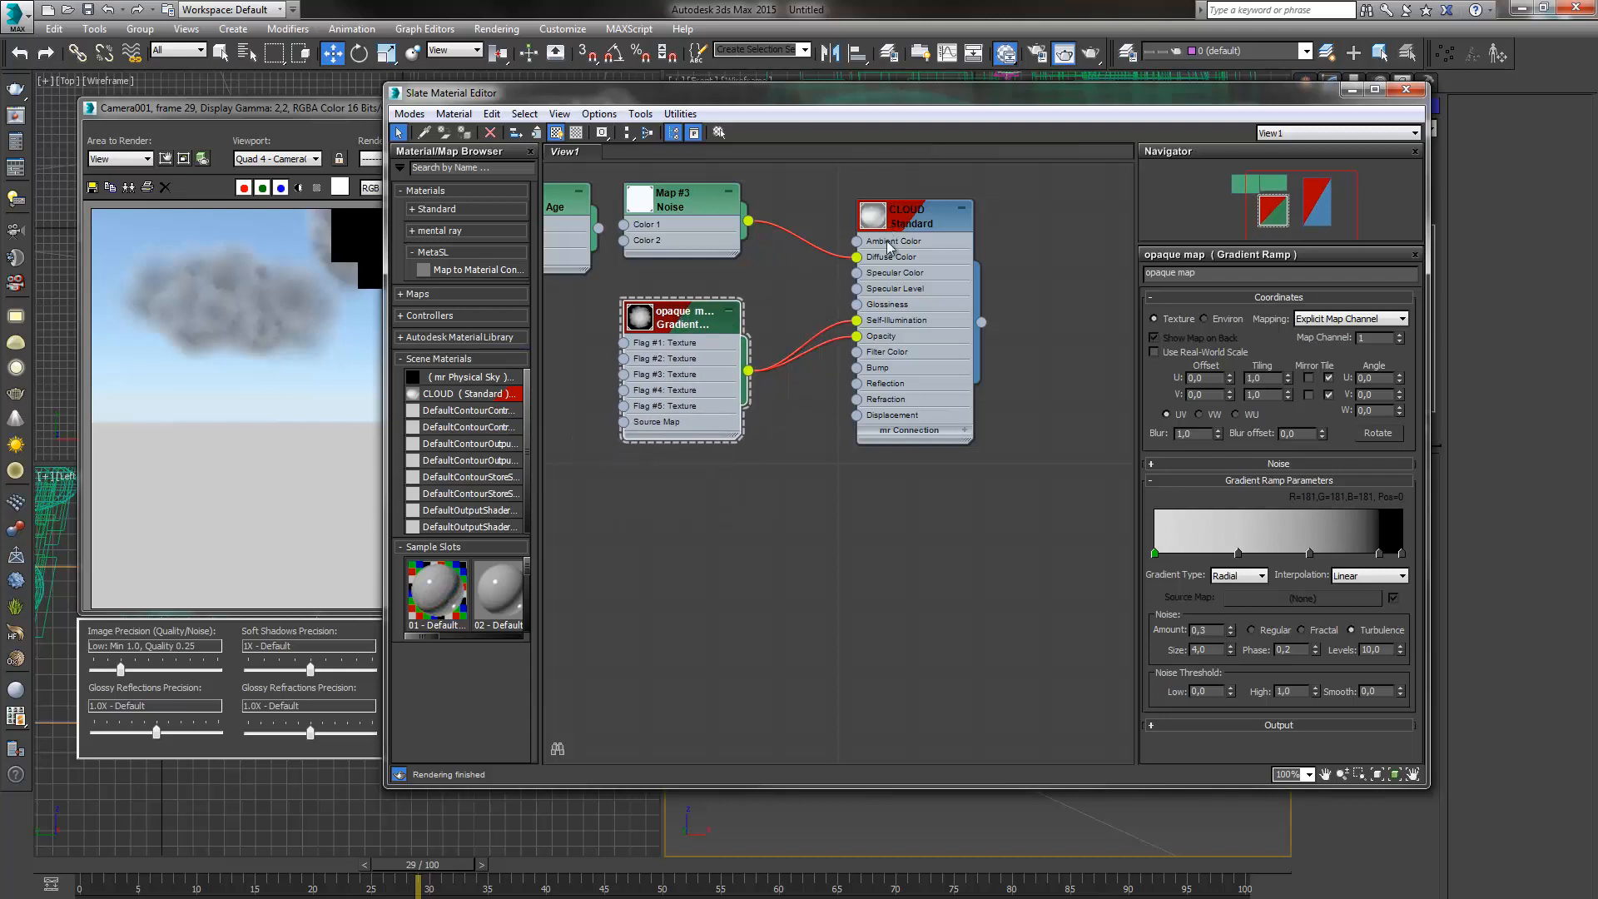
{"action": "left_click_drag", "start_coordinate": [748, 220], "coordinate": [857, 320]}
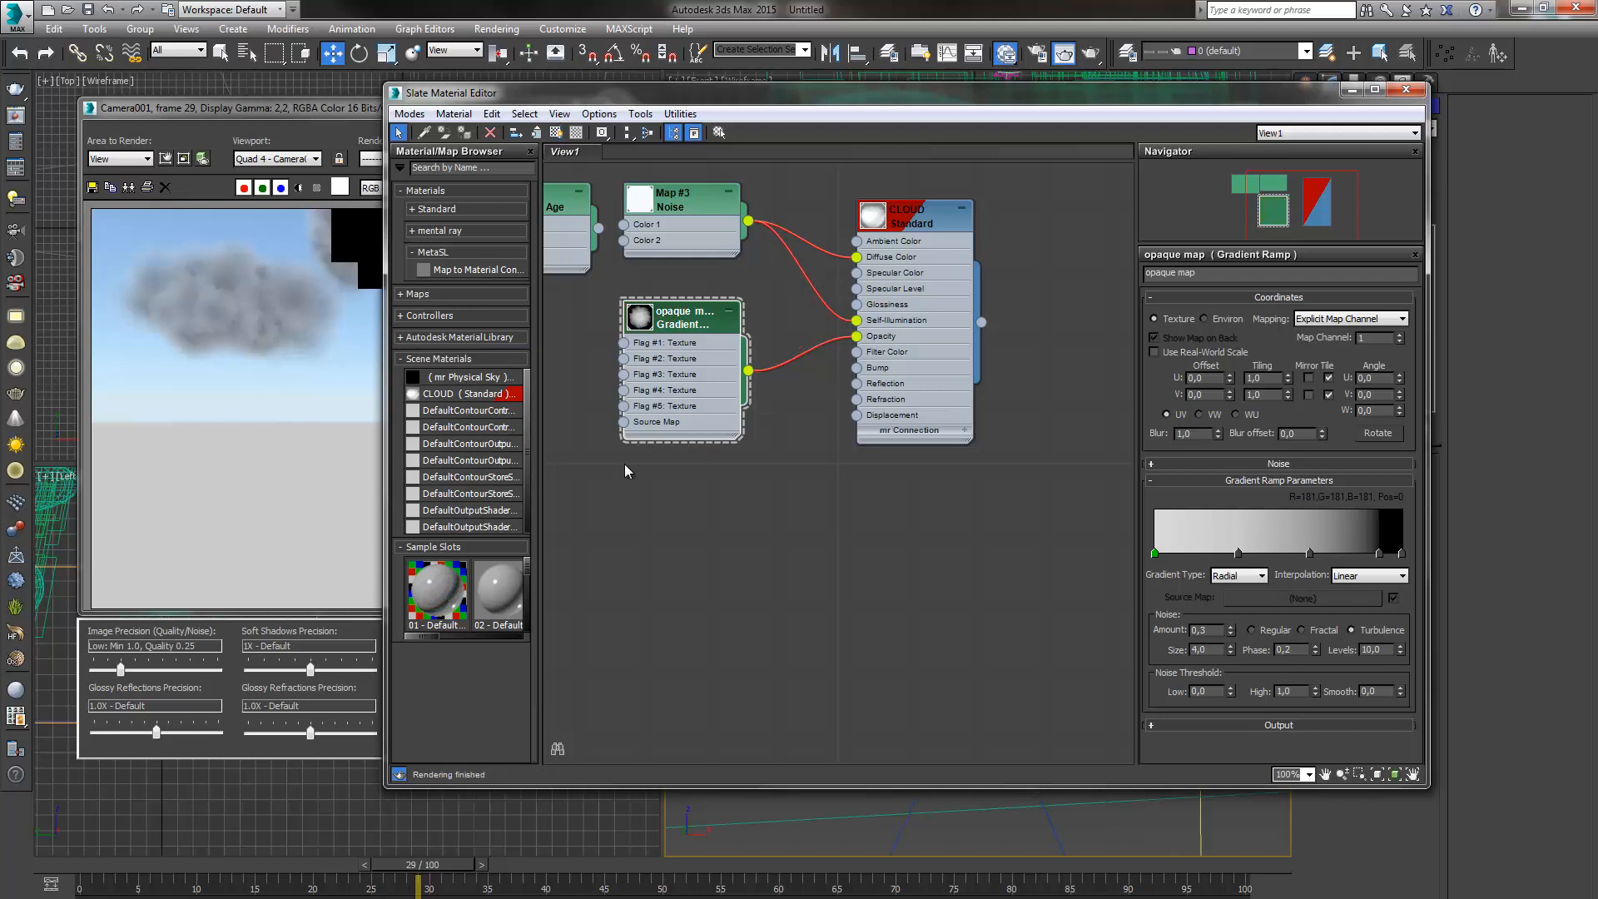
Enlarge the CLOUD node's material preview and move the opaque map node farther below the Noise map
{"action": "double_click", "coordinate": [881, 221]}
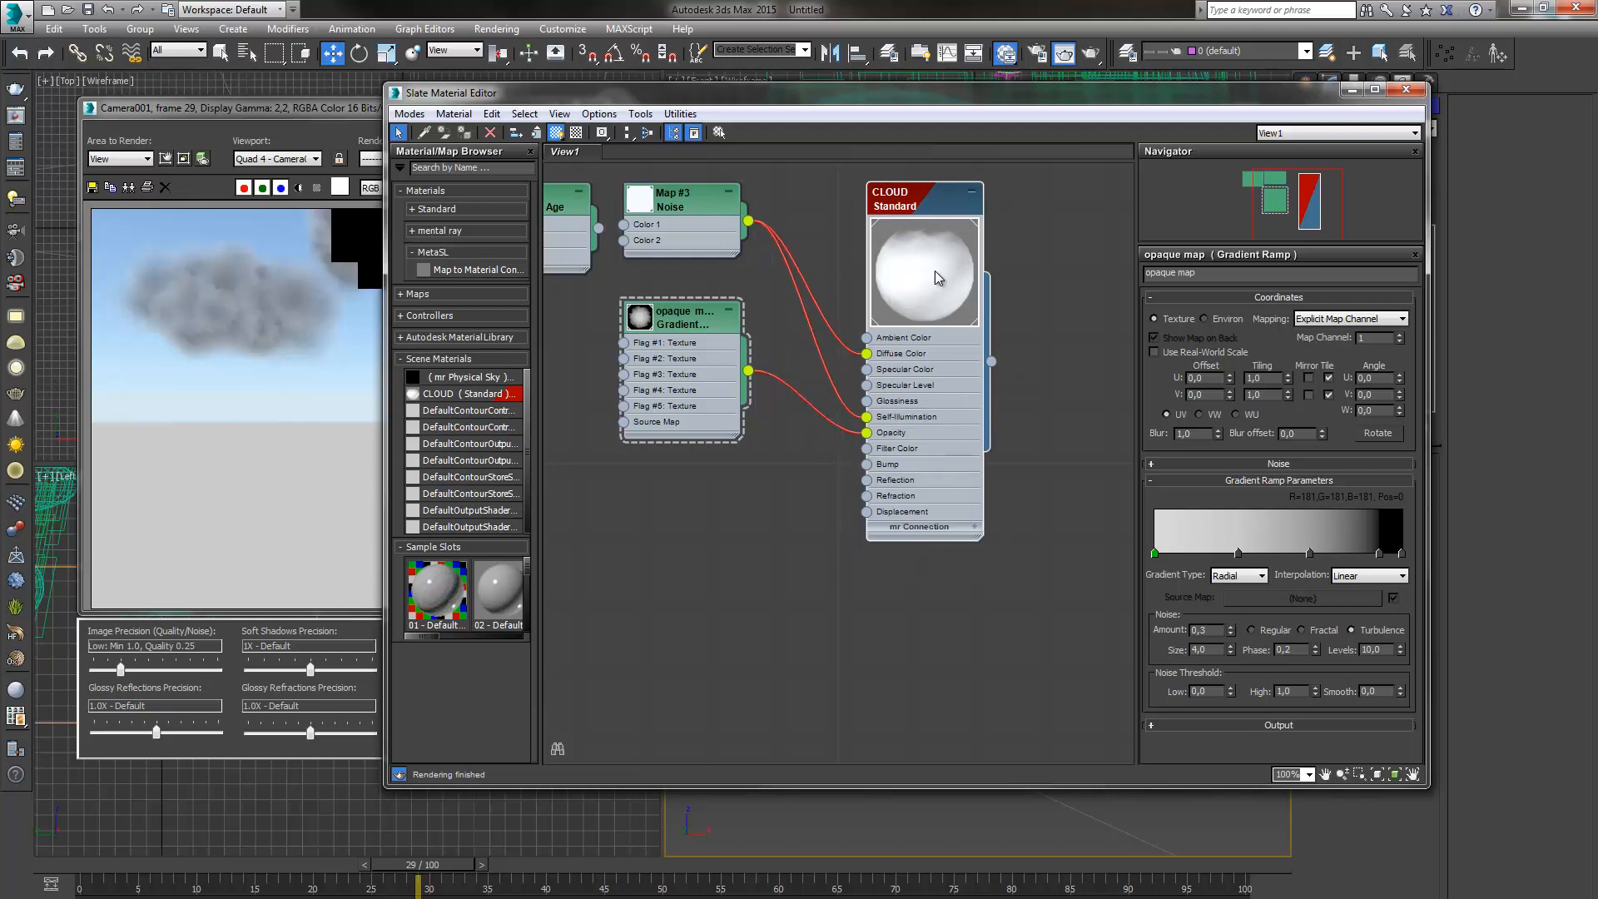
{"action": "right_click", "coordinate": [920, 287]}
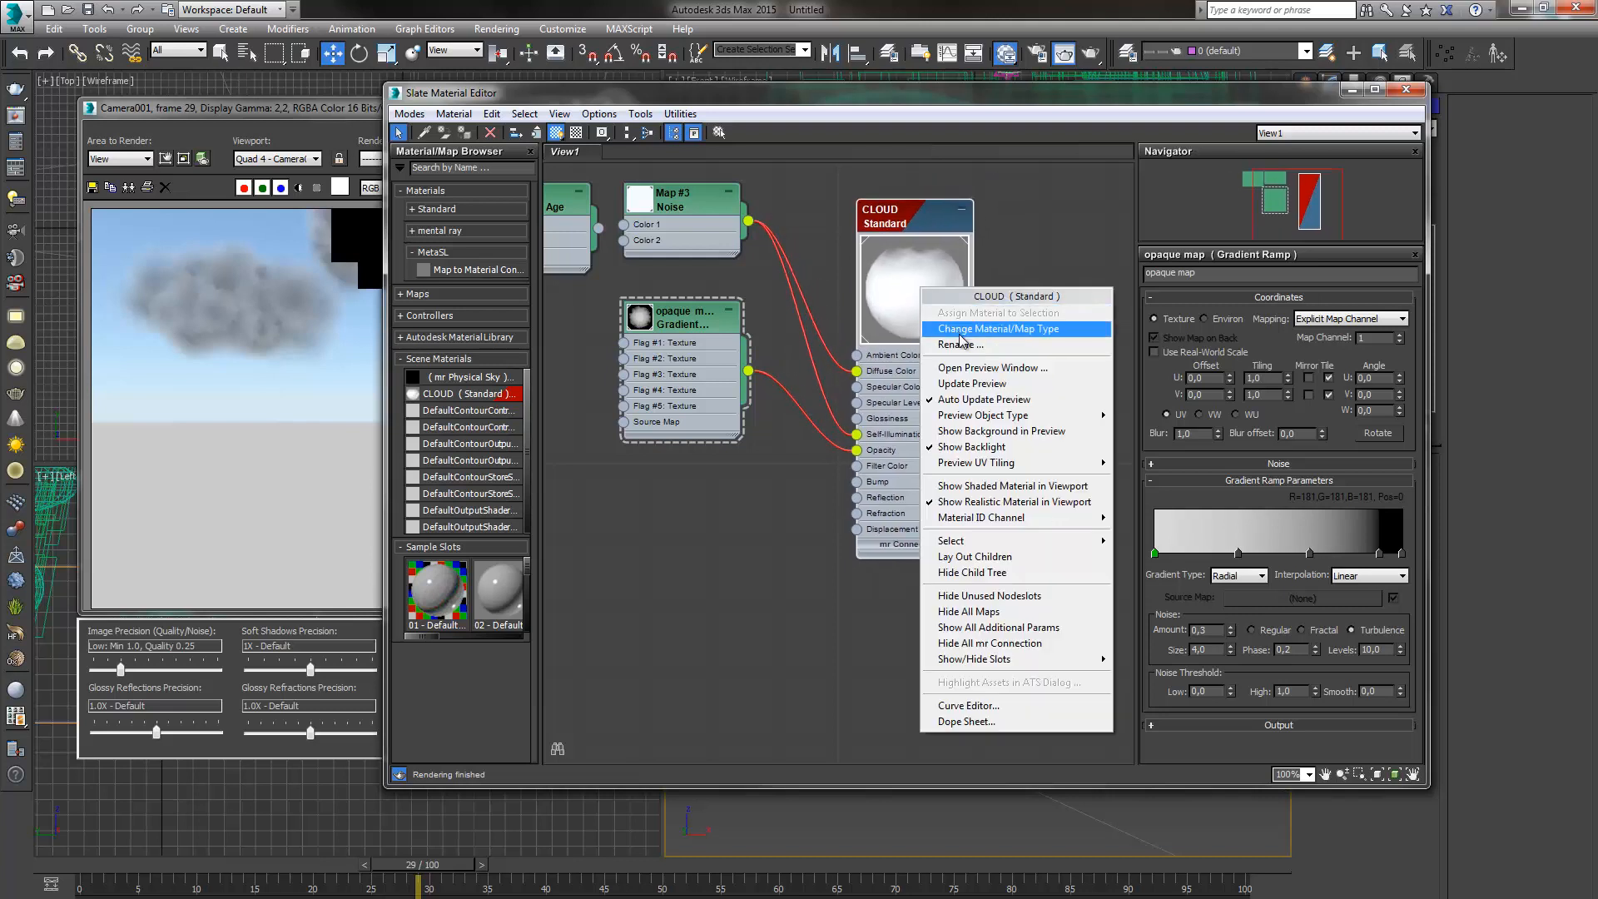
{"action": "left_click", "coordinate": [1046, 227]}
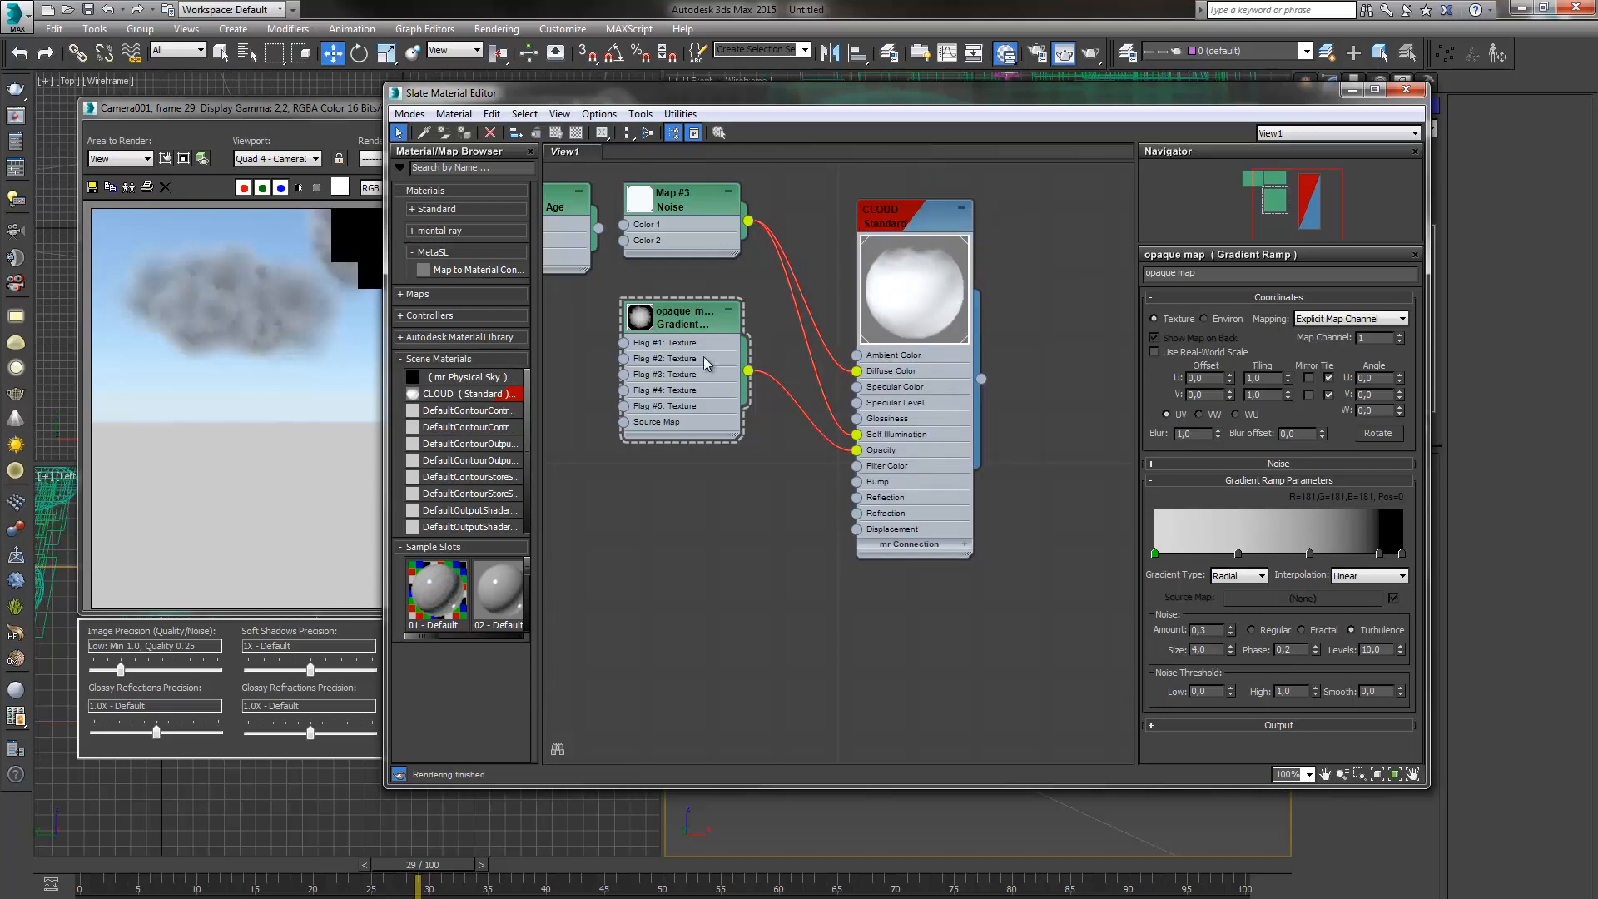
{"action": "left_click_drag", "start_coordinate": [701, 319], "coordinate": [701, 368]}
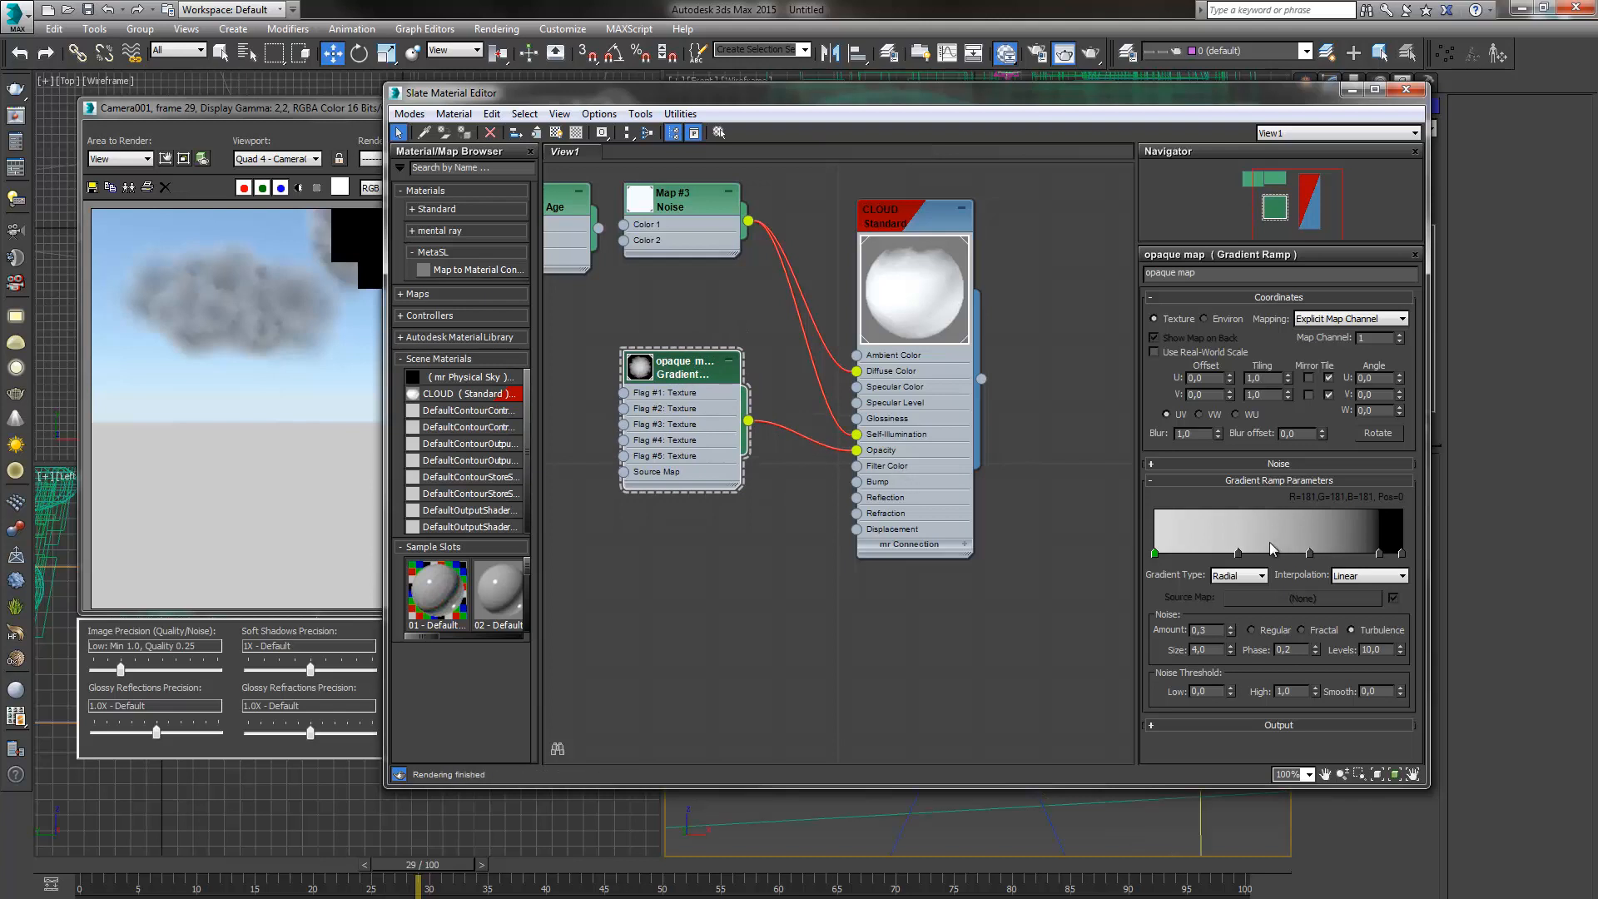
Darken the opaque map's gradient flags to gray 45 at position 63, gray 86 at position 34 and gray 144 at position 0
{"action": "double_click", "coordinate": [1310, 554]}
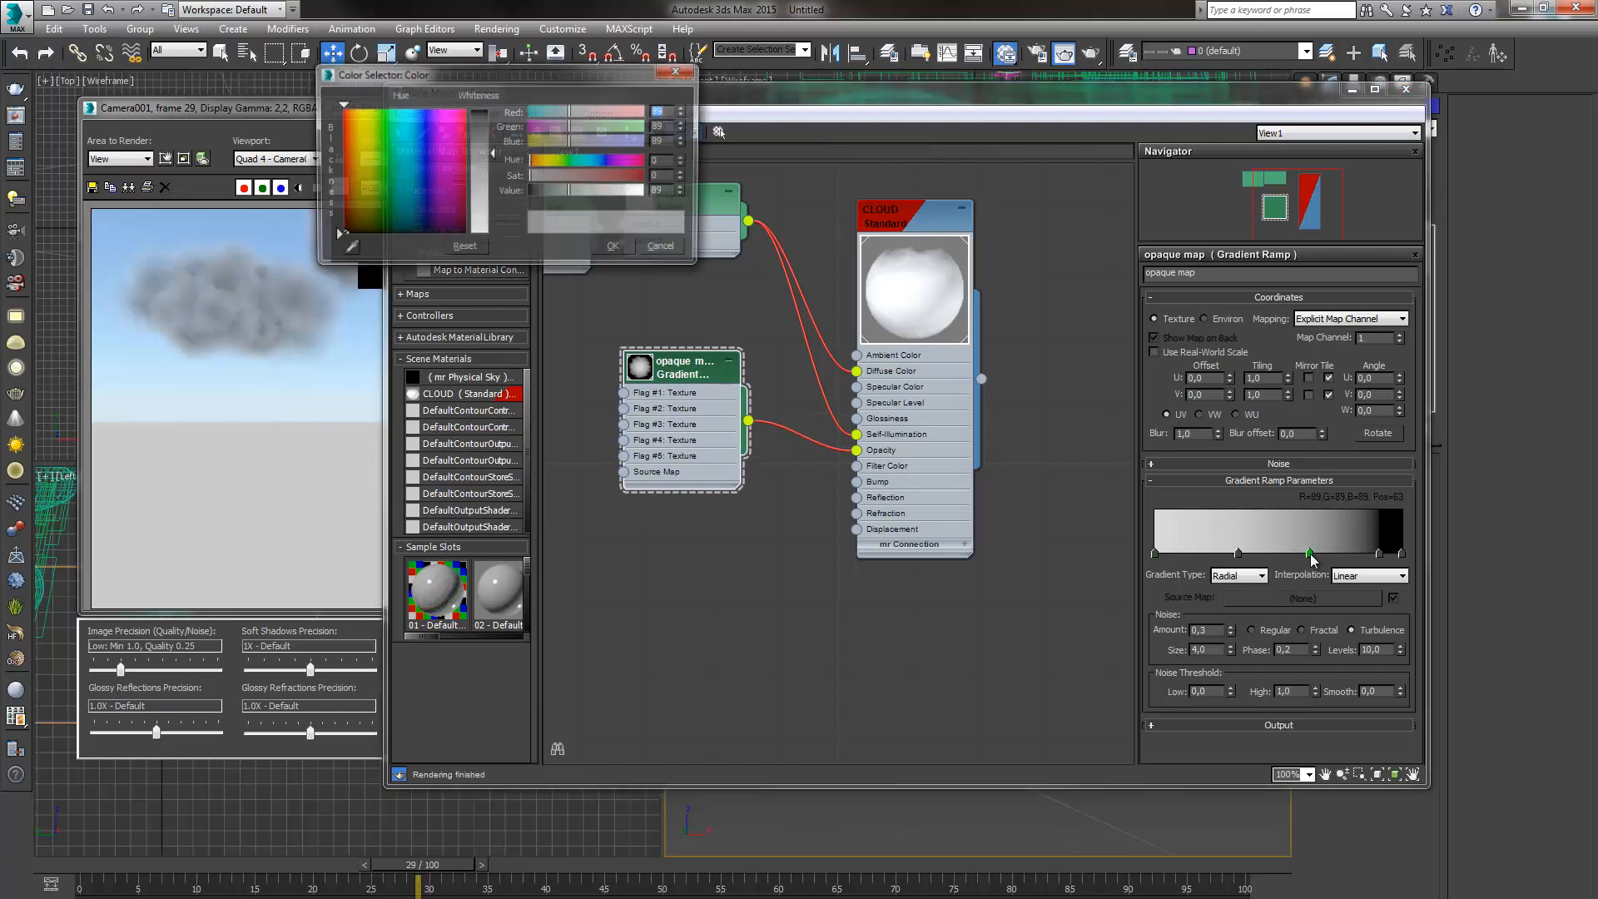
{"action": "left_click", "coordinate": [490, 132]}
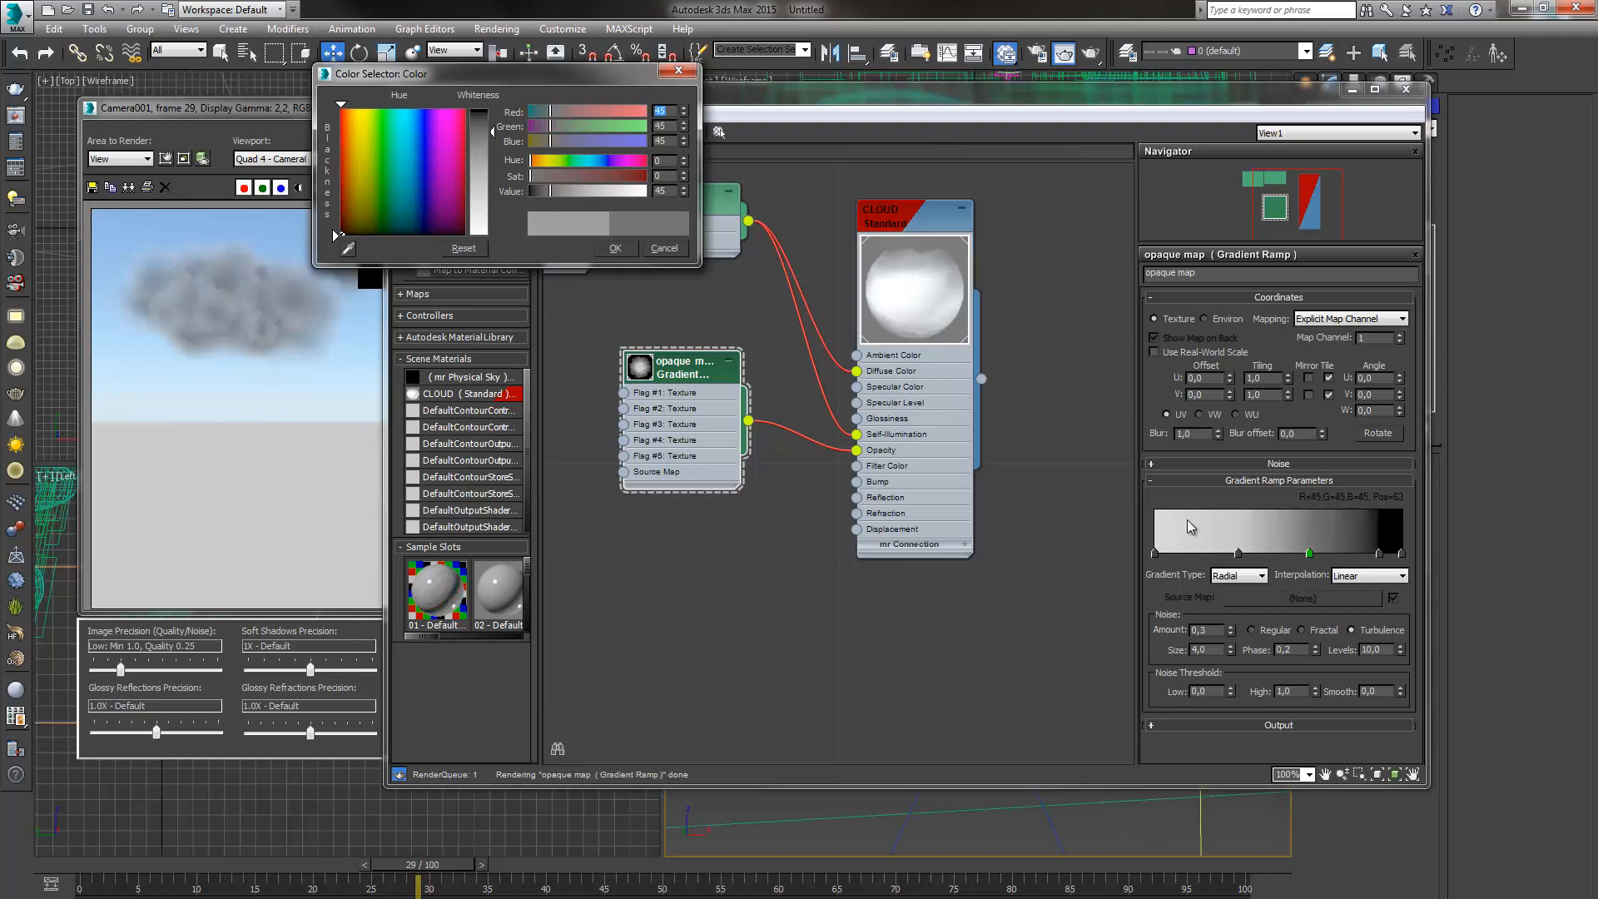
{"action": "double_click", "coordinate": [1237, 553]}
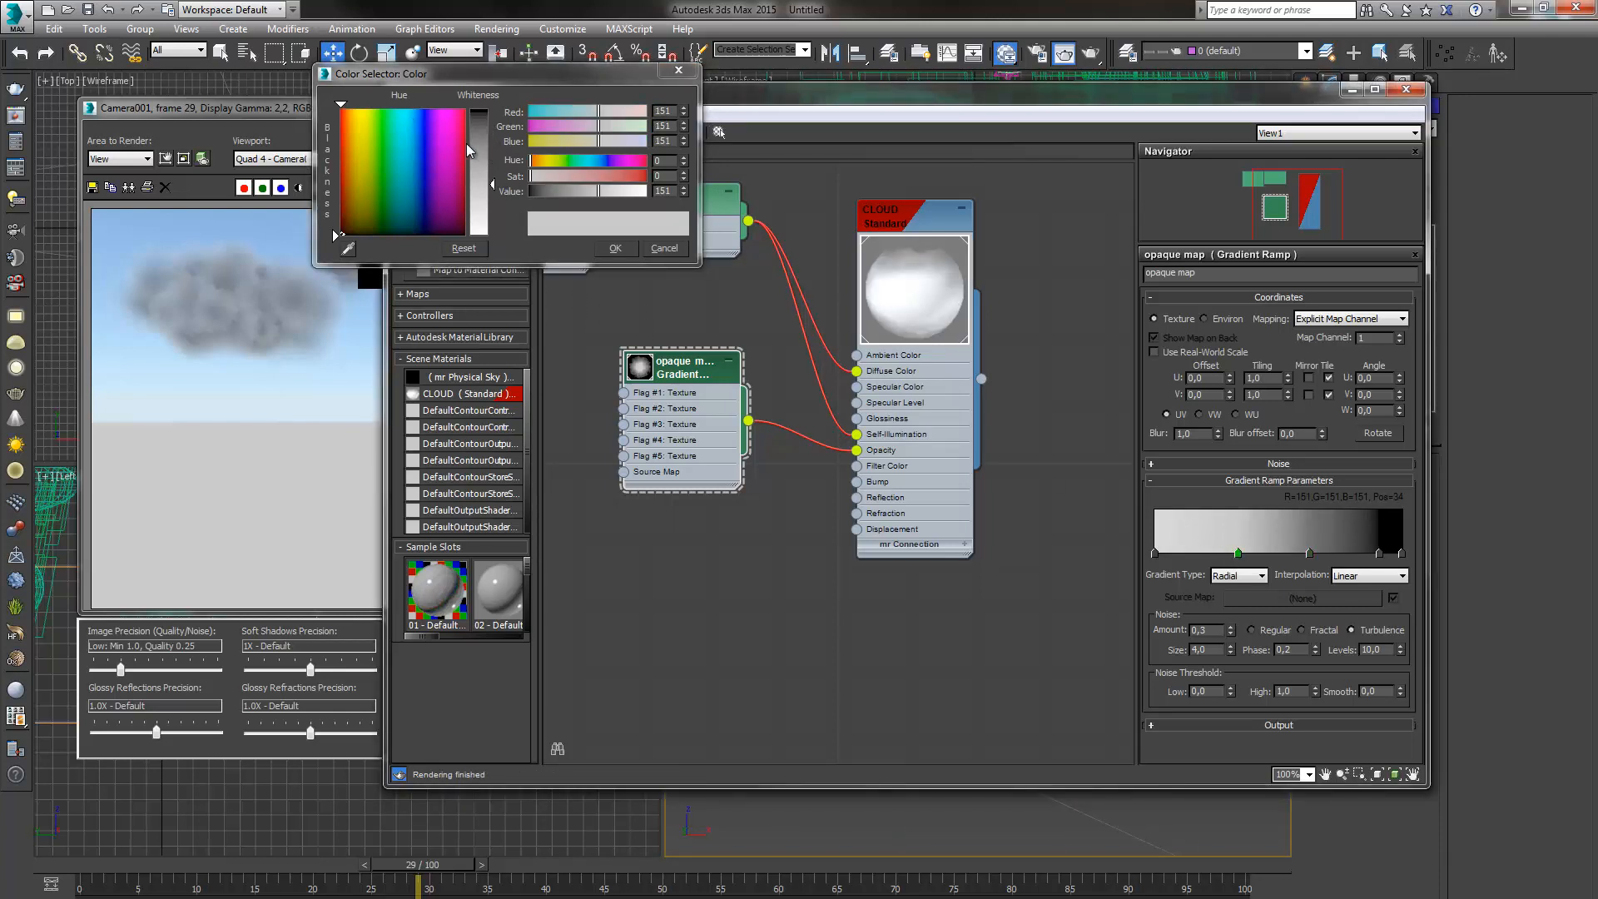
{"action": "left_click", "coordinate": [491, 156]}
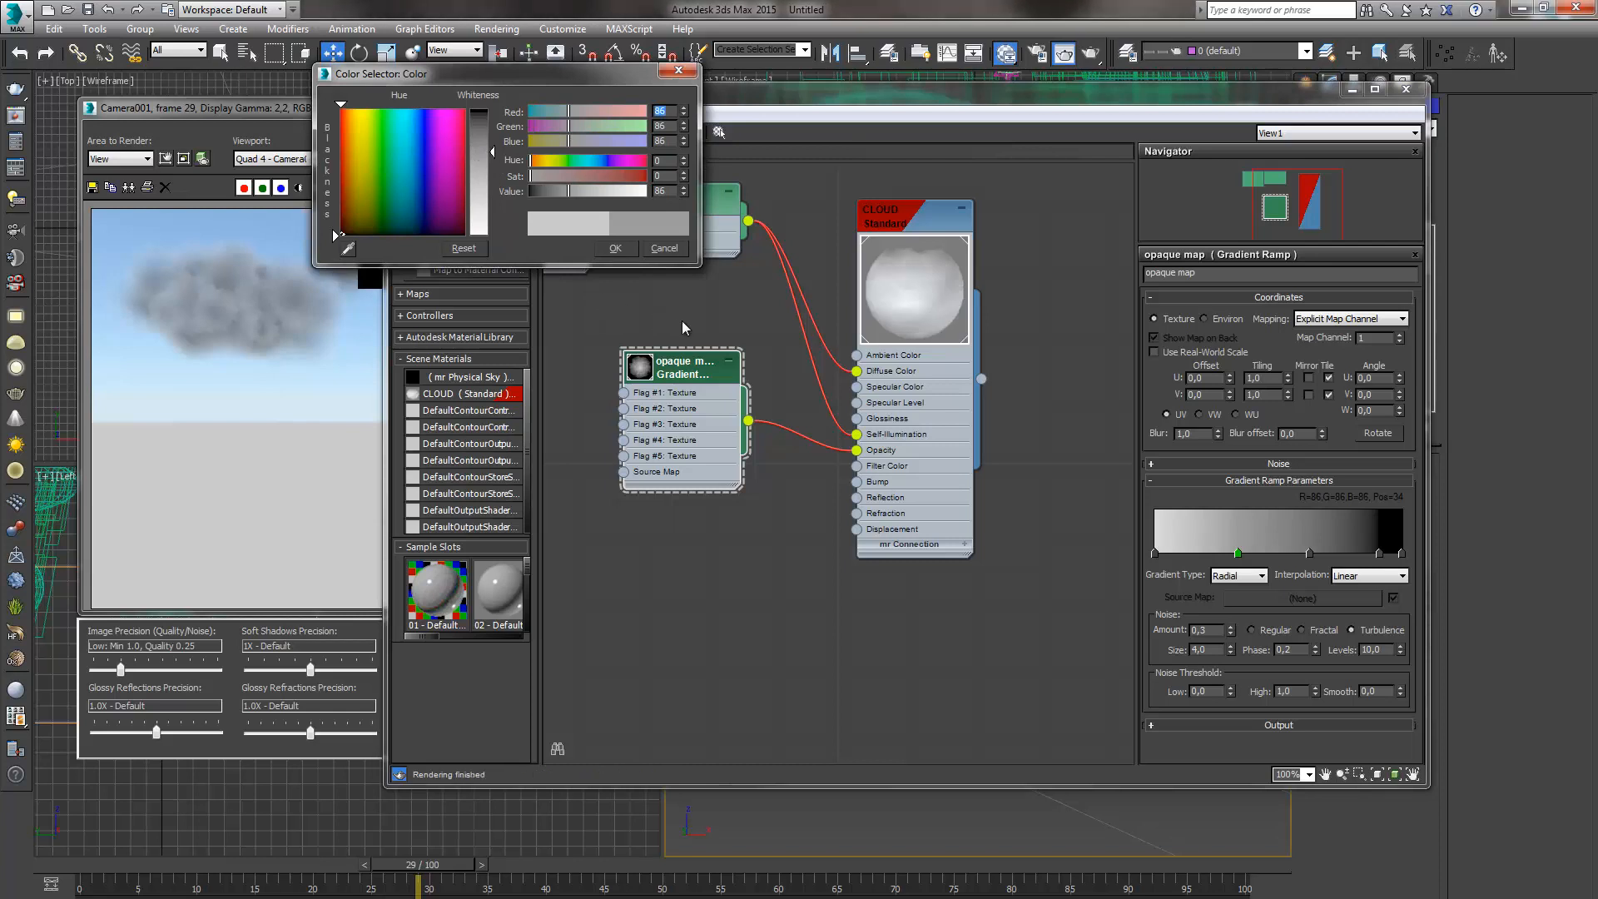
{"action": "double_click", "coordinate": [1155, 554]}
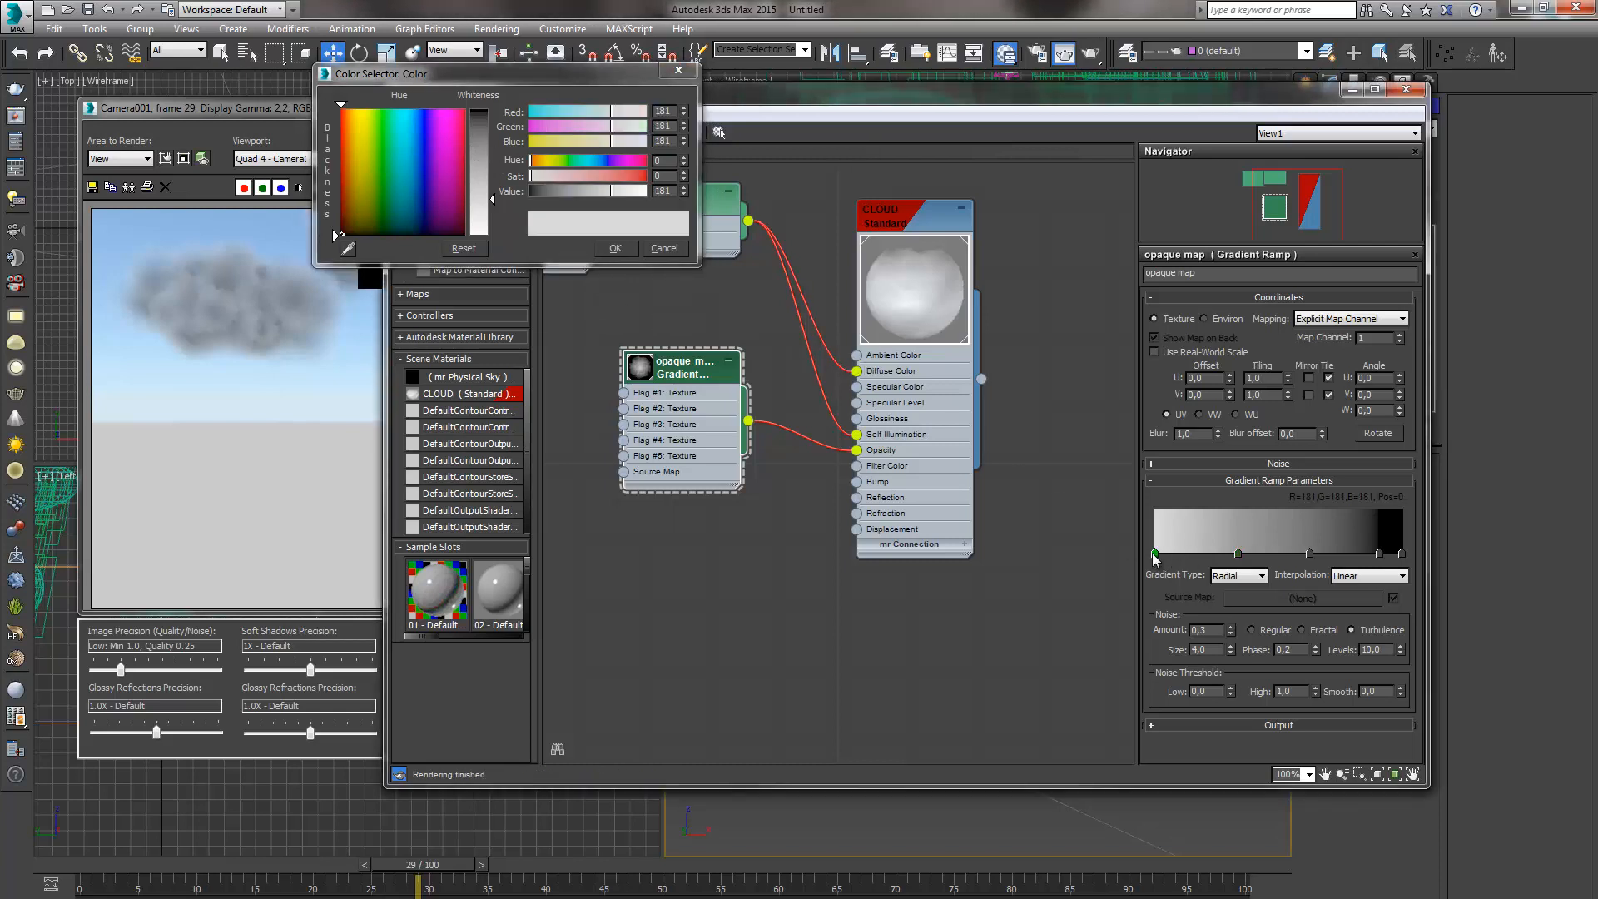
{"action": "left_click", "coordinate": [477, 182]}
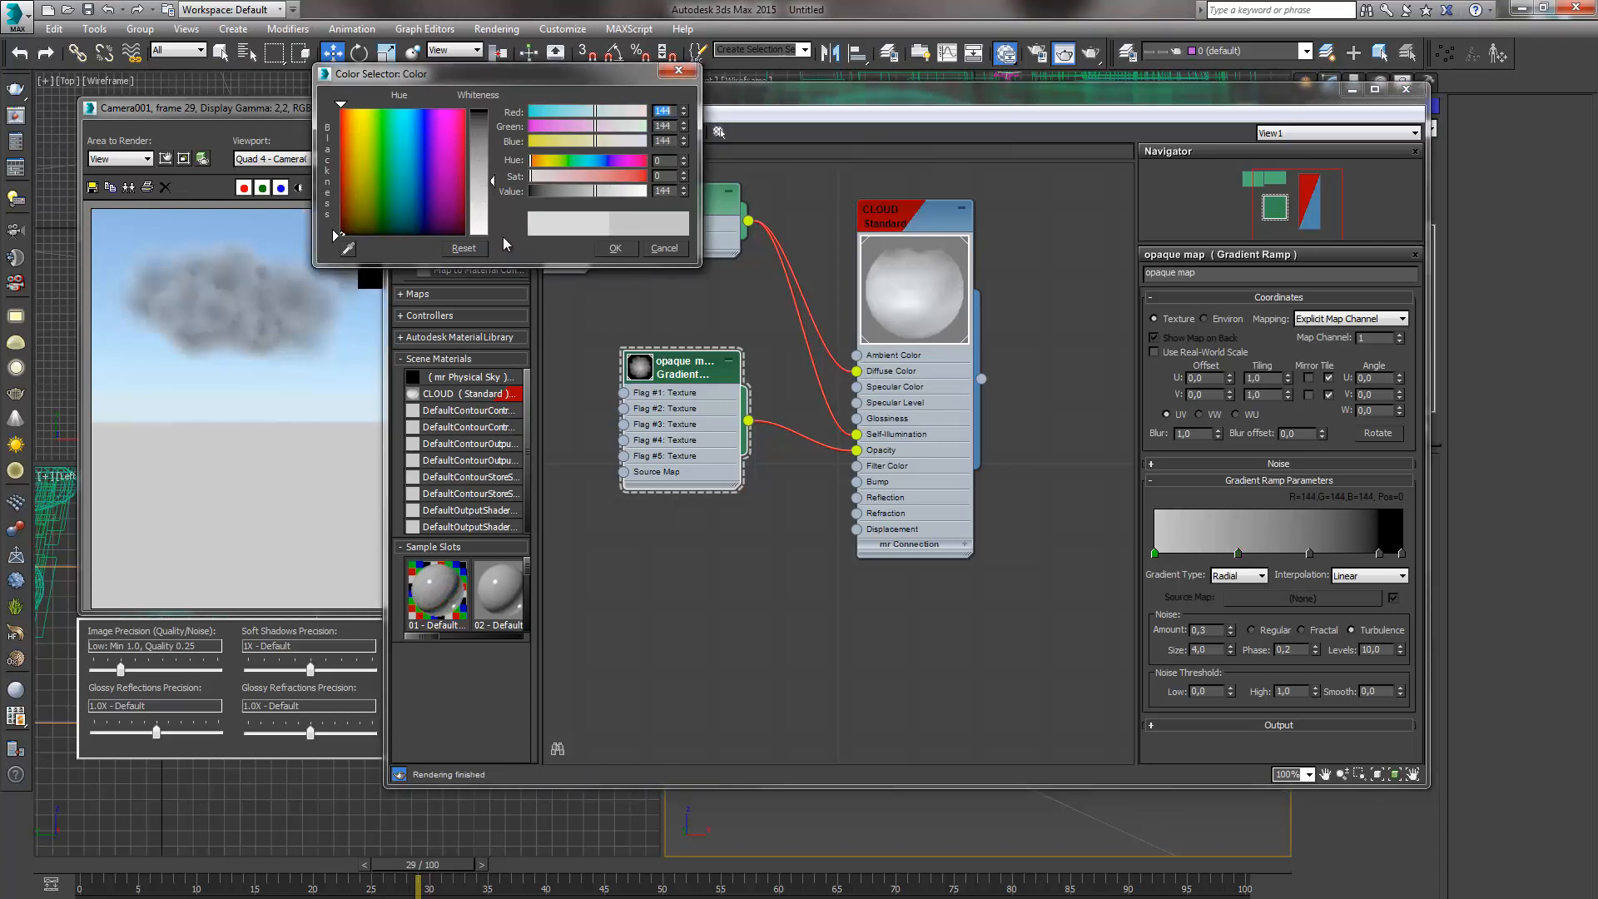
{"action": "left_click", "coordinate": [615, 249]}
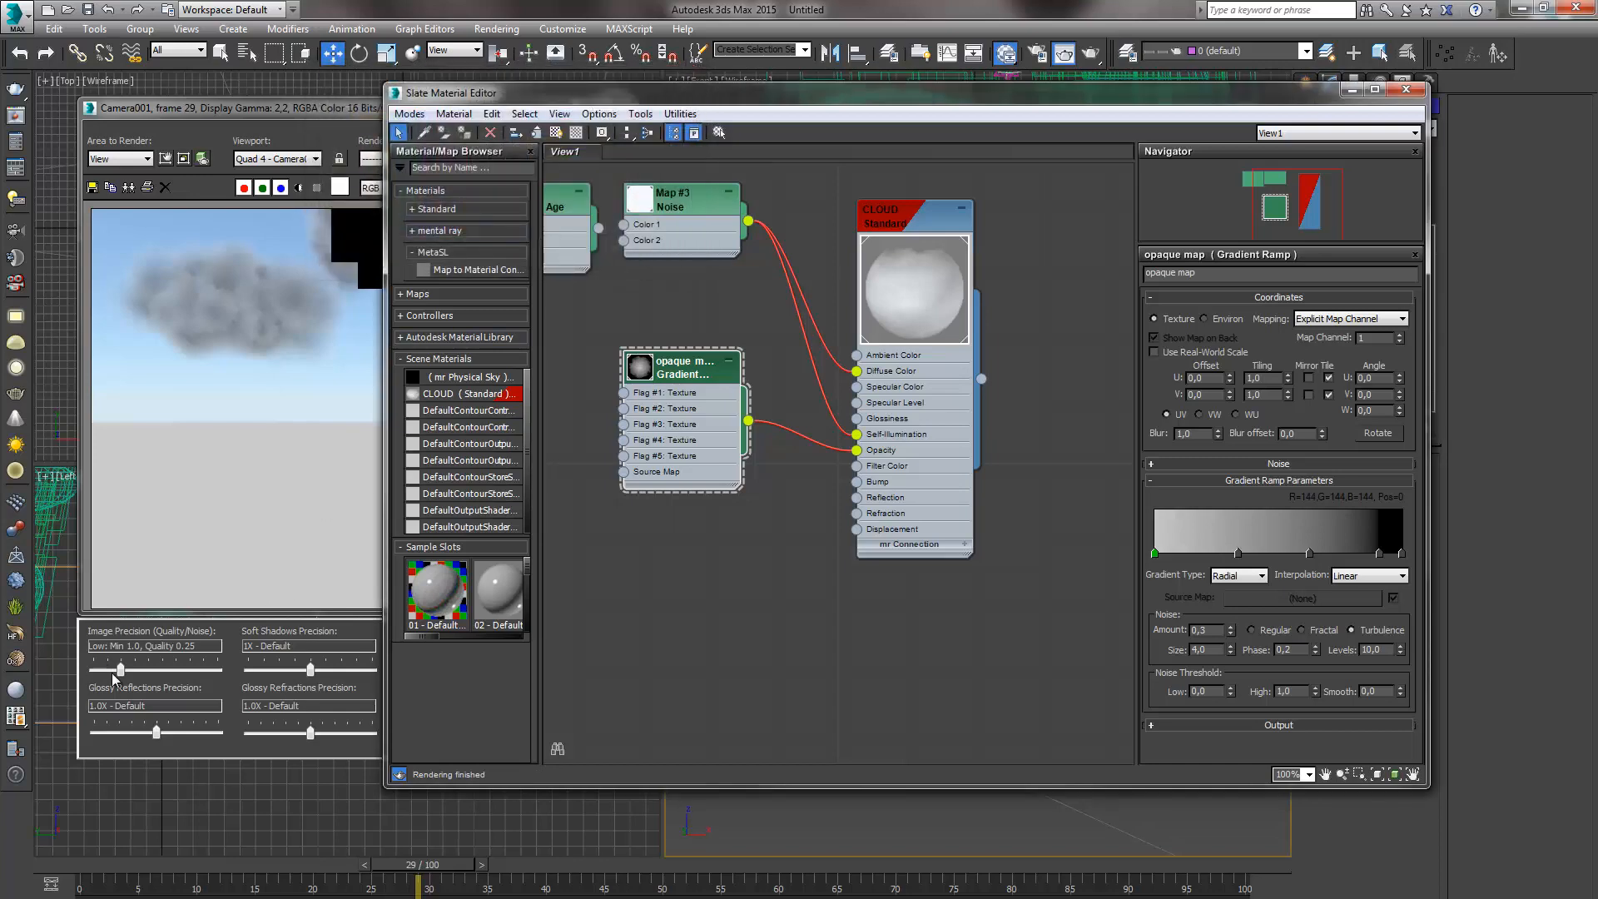
Lower the image precision to Draft: Min 1.0, Quality 0.1, test-render the Camera001 view, and close the material editor
{"action": "left_click_drag", "start_coordinate": [122, 671], "coordinate": [108, 670]}
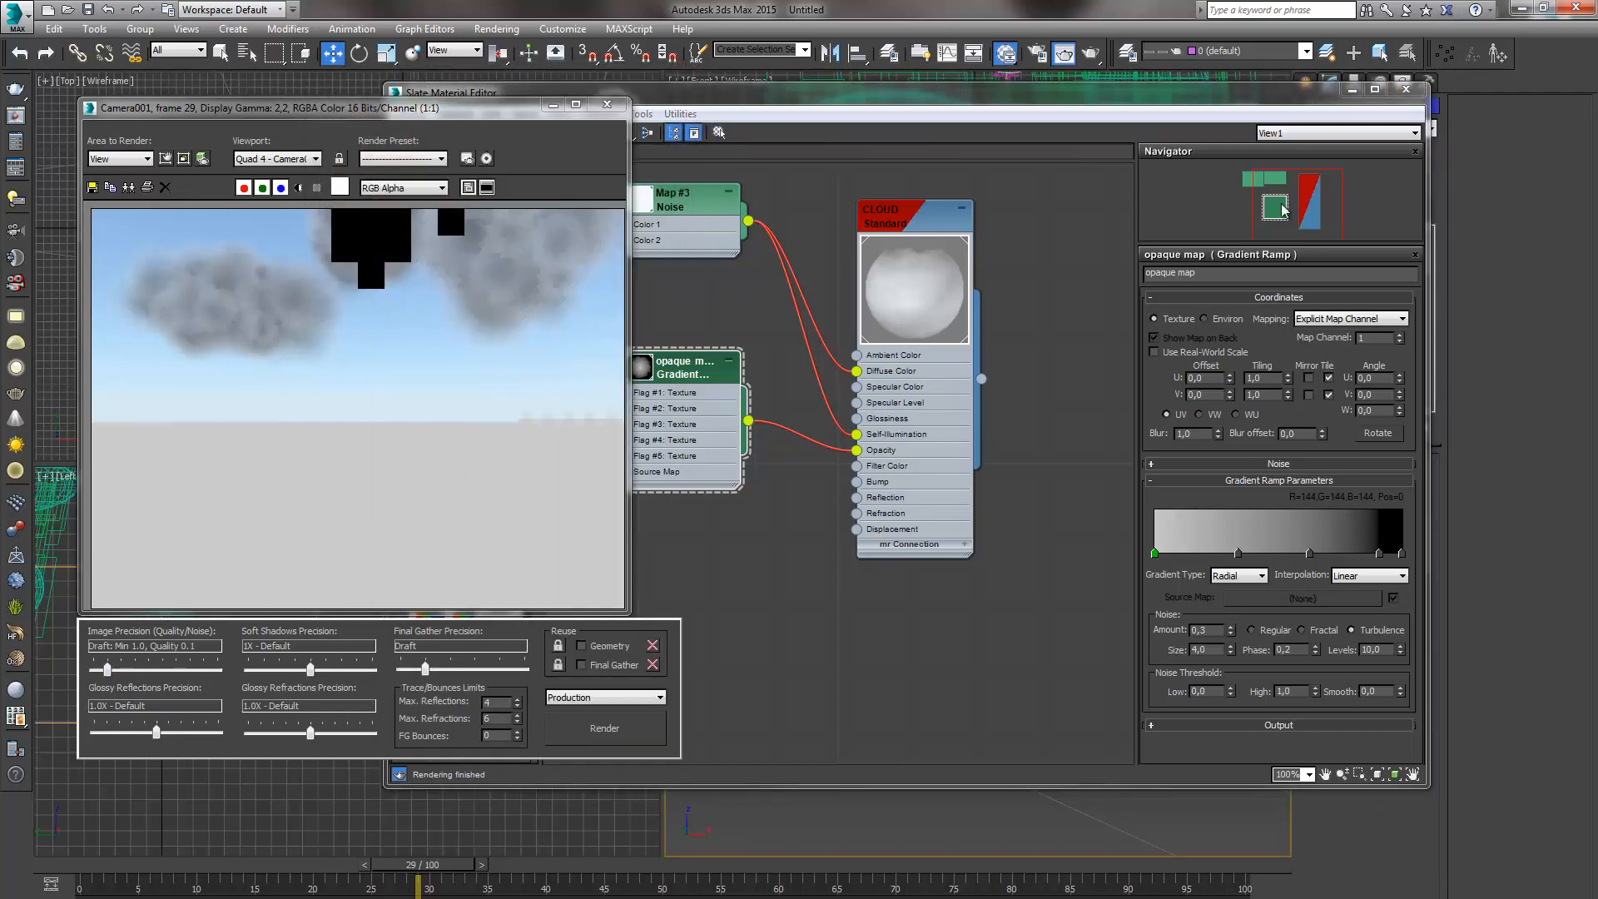
{"action": "left_click", "coordinate": [1406, 89]}
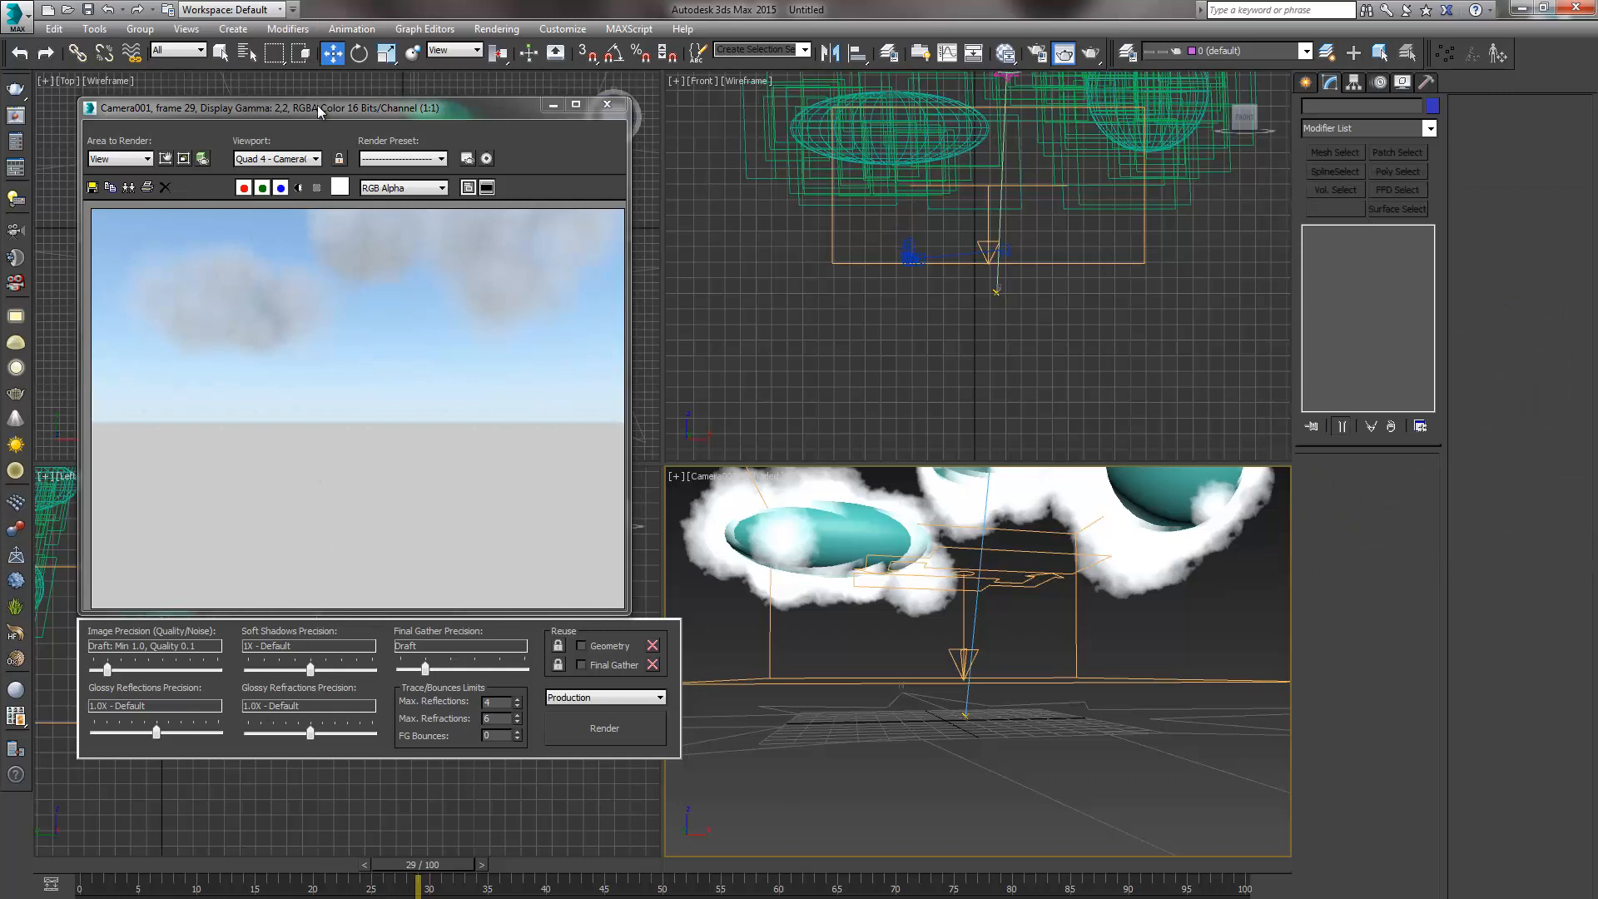
Open the environment exposure settings and the Slate Material Editor, arranging the windows side by side with the rendered frame
{"action": "left_click_drag", "start_coordinate": [321, 108], "coordinate": [378, 96]}
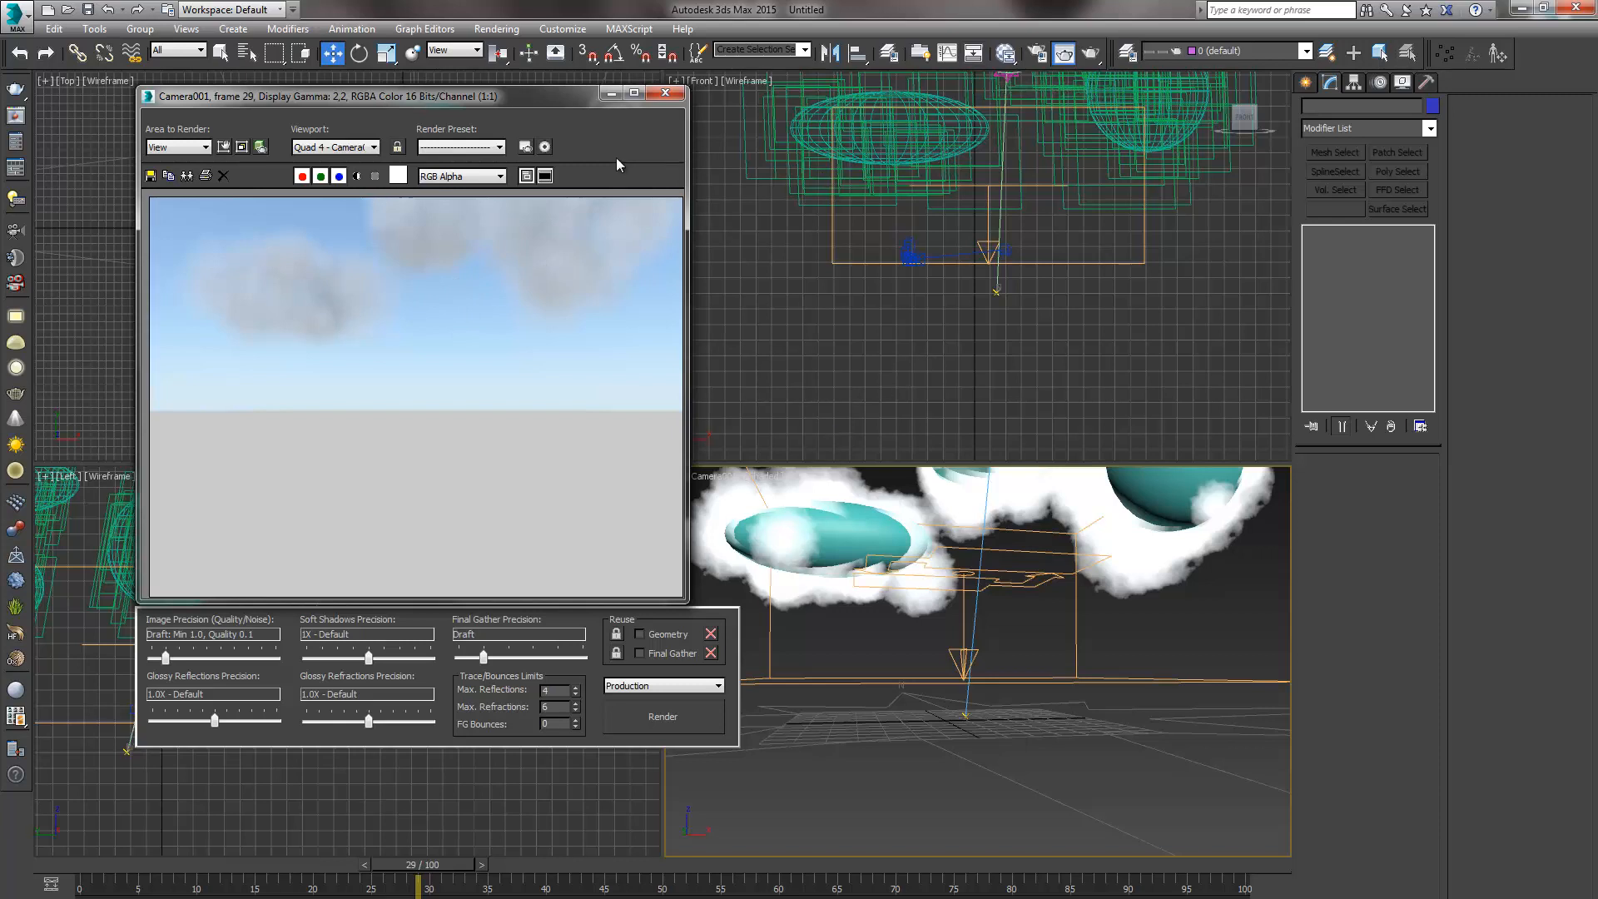
{"action": "left_click", "coordinate": [545, 147]}
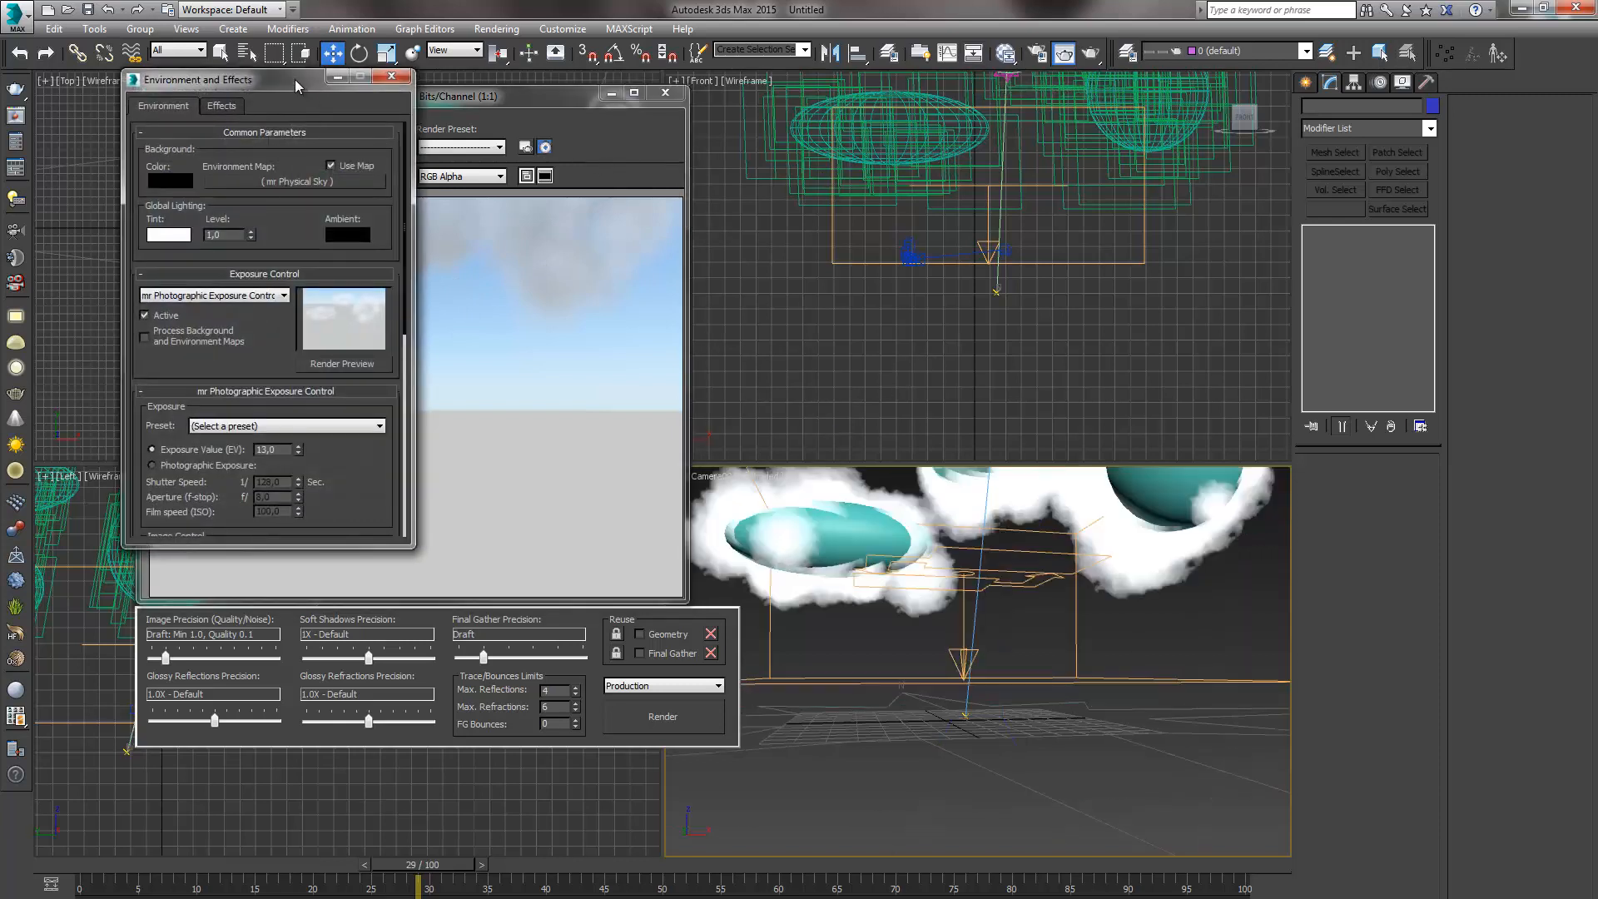
{"action": "left_click_drag", "start_coordinate": [420, 98], "coordinate": [636, 96]}
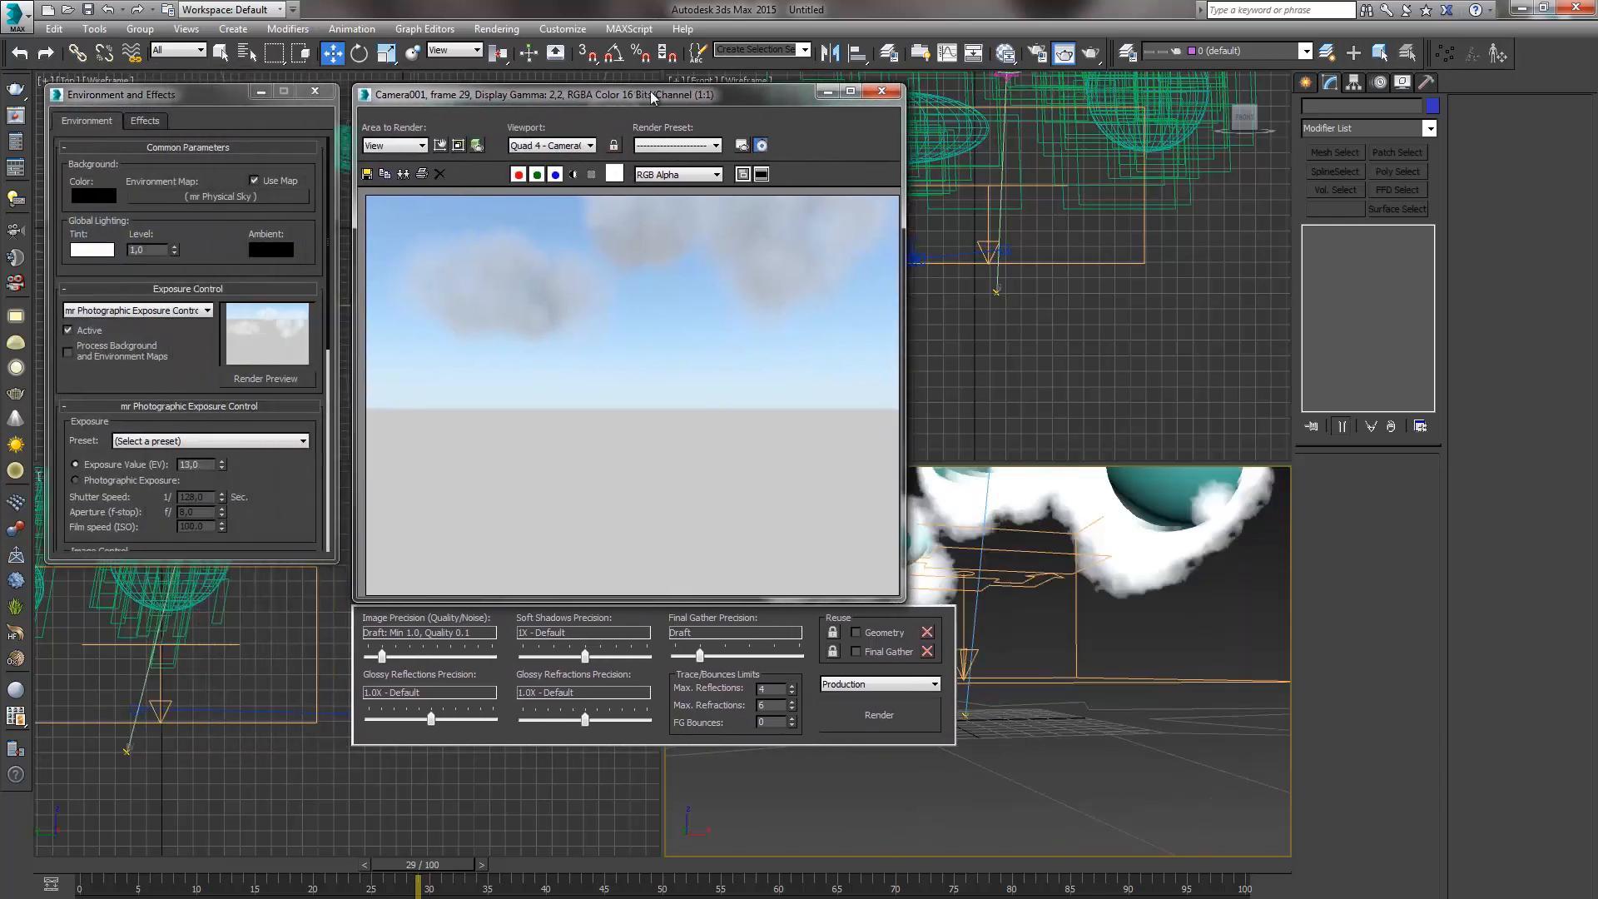
{"action": "left_click", "coordinate": [1005, 54]}
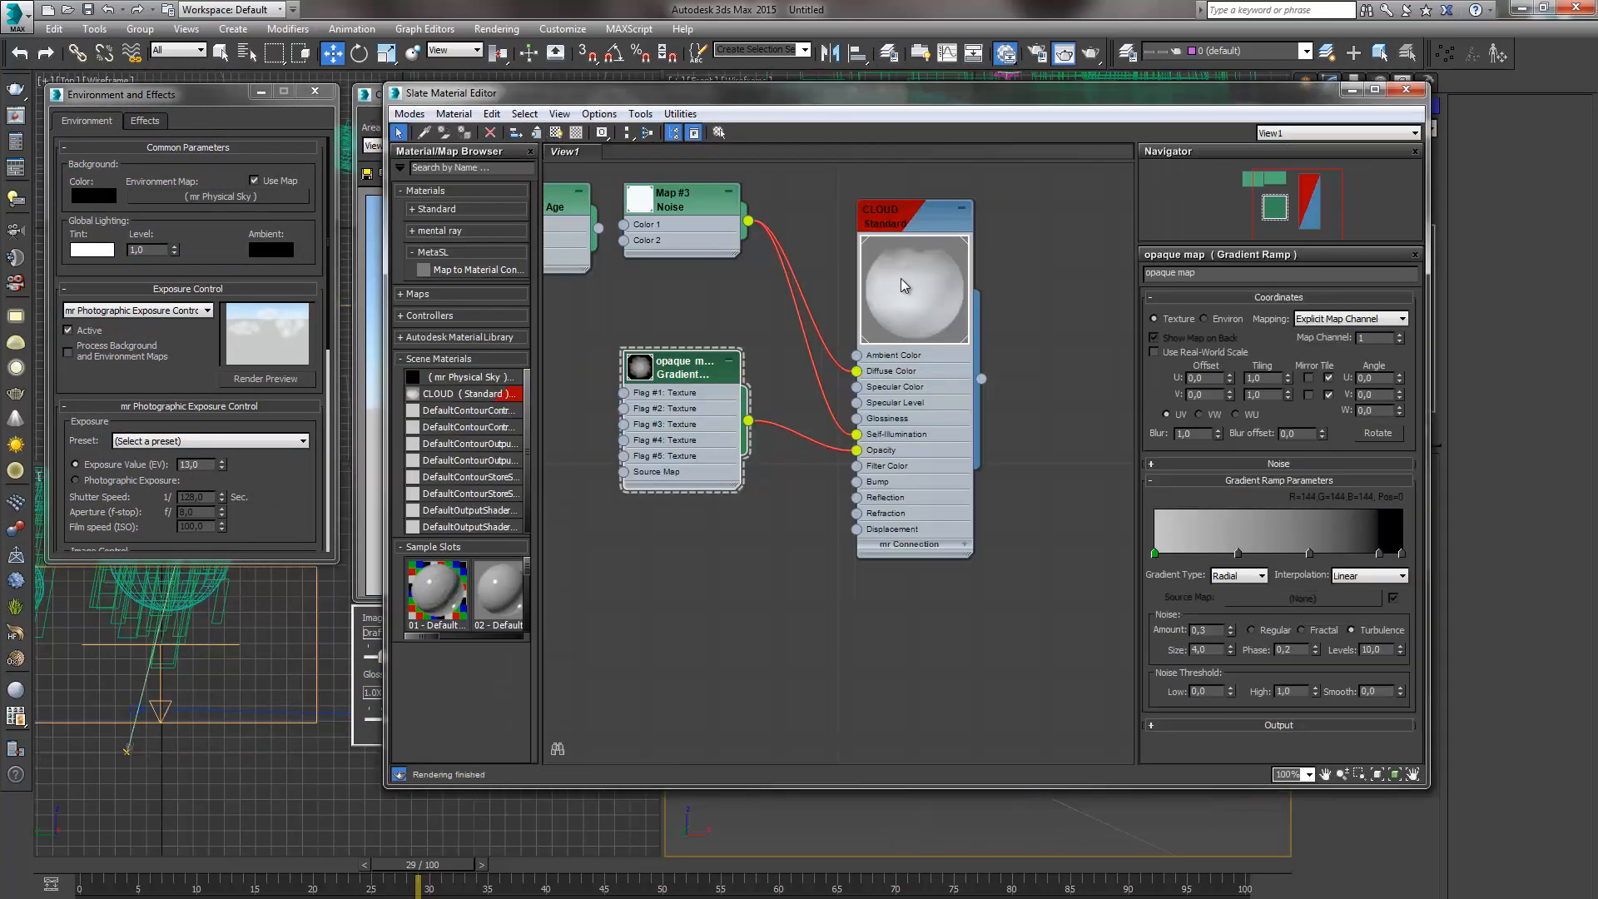
{"action": "left_click_drag", "start_coordinate": [208, 95], "coordinate": [172, 96]}
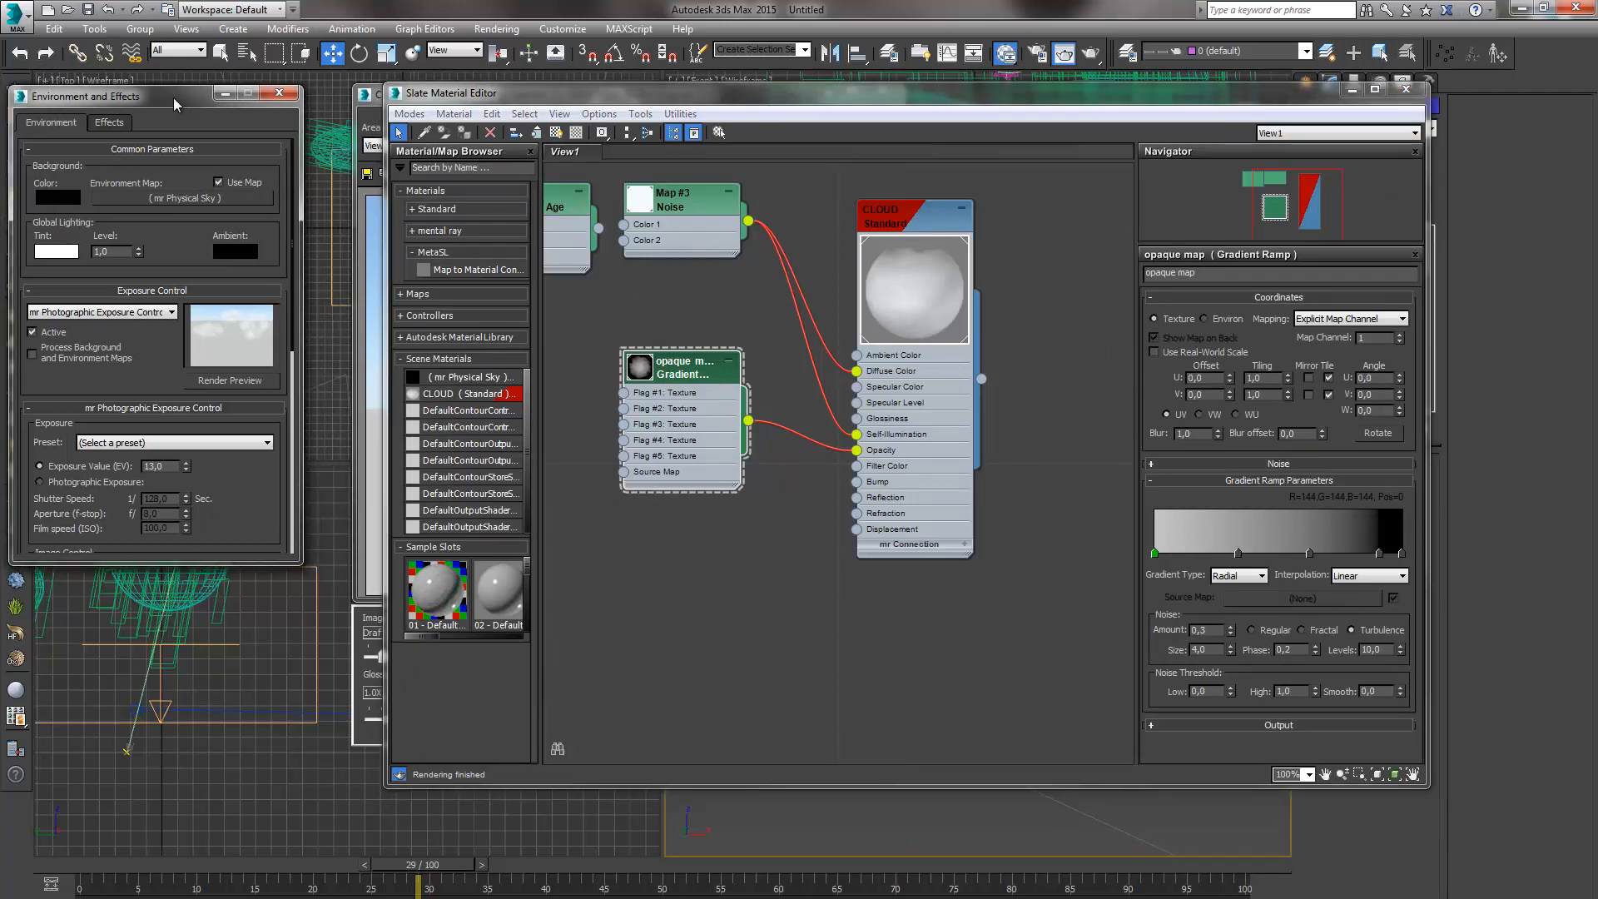
Try exposure values between 11 and 14 EV with the exposure preview, and close the environment settings and material editor
{"action": "left_click", "coordinate": [185, 469]}
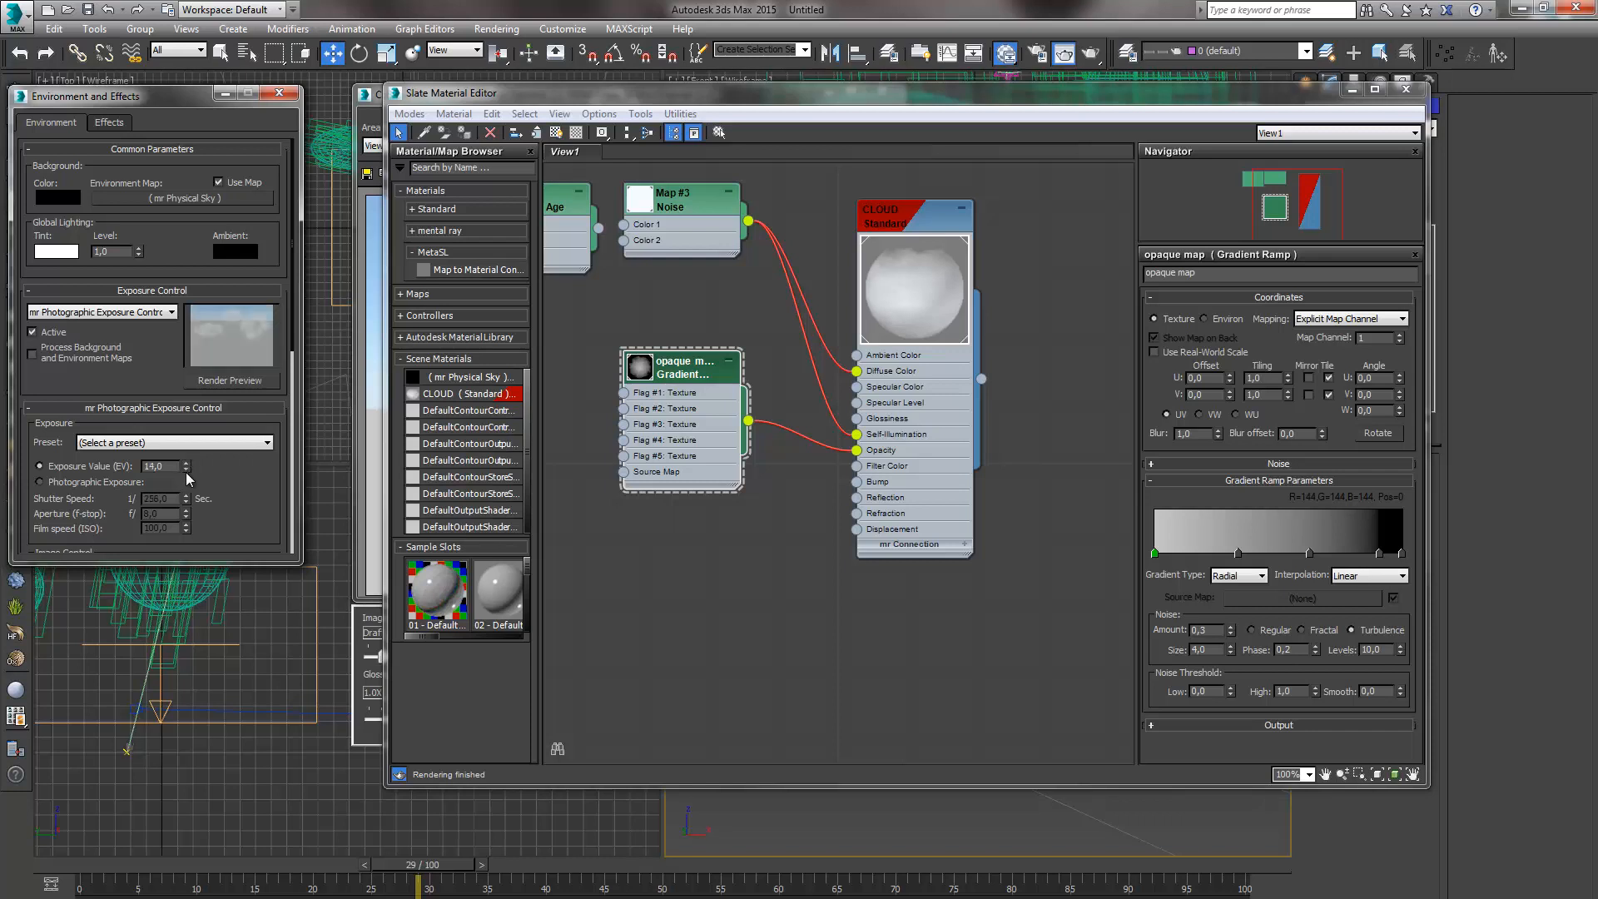
{"action": "left_click", "coordinate": [208, 387]}
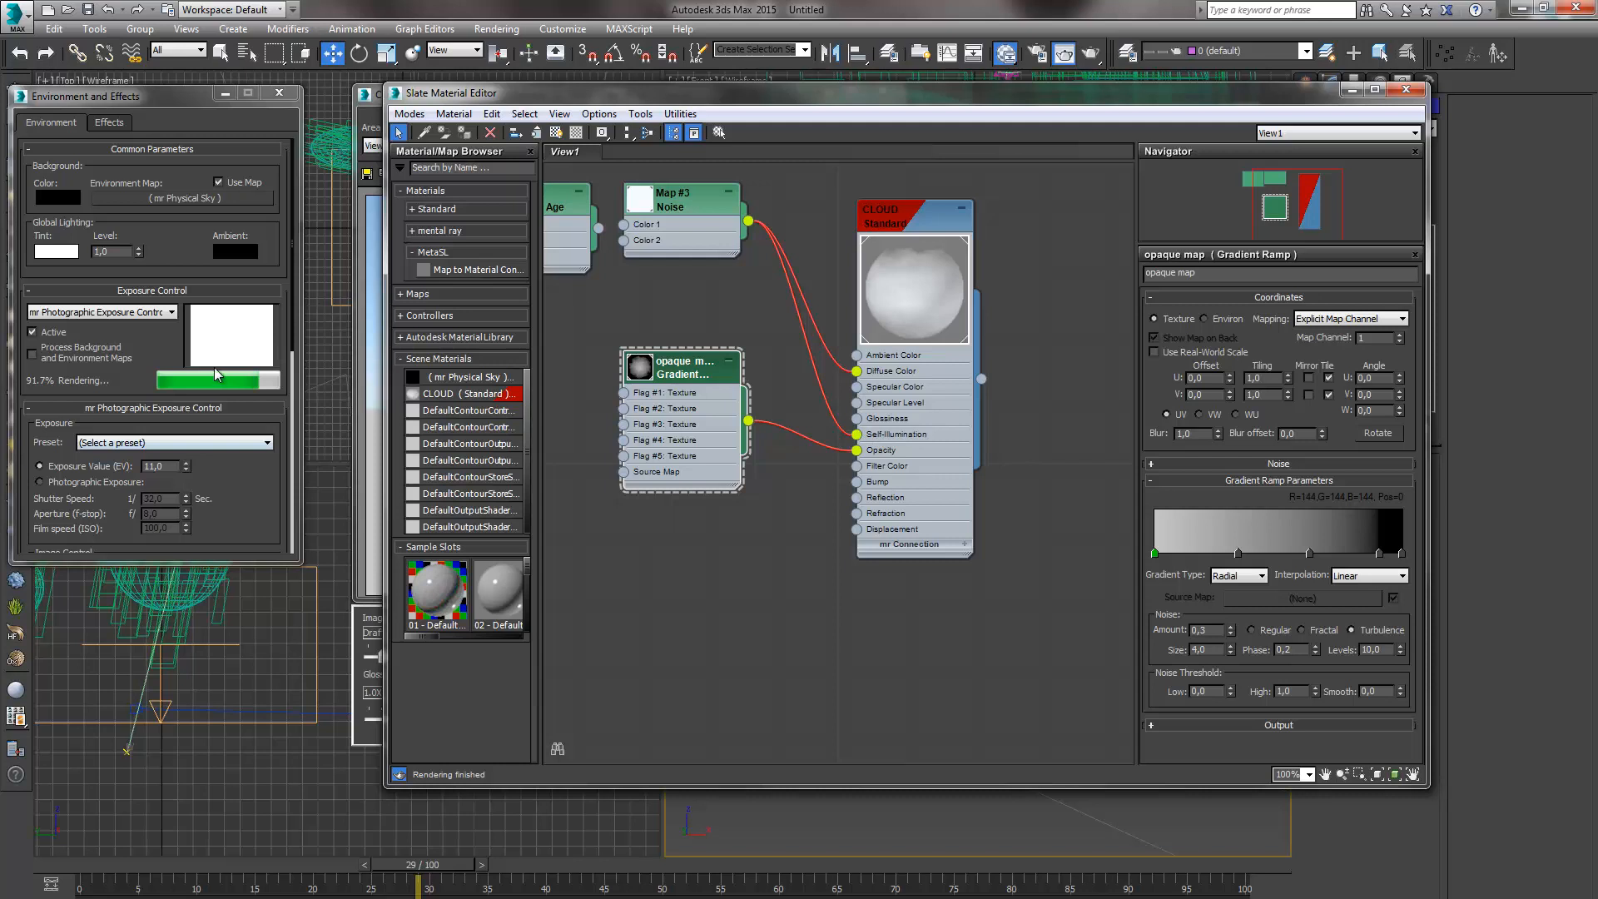
{"action": "left_click", "coordinate": [186, 461]}
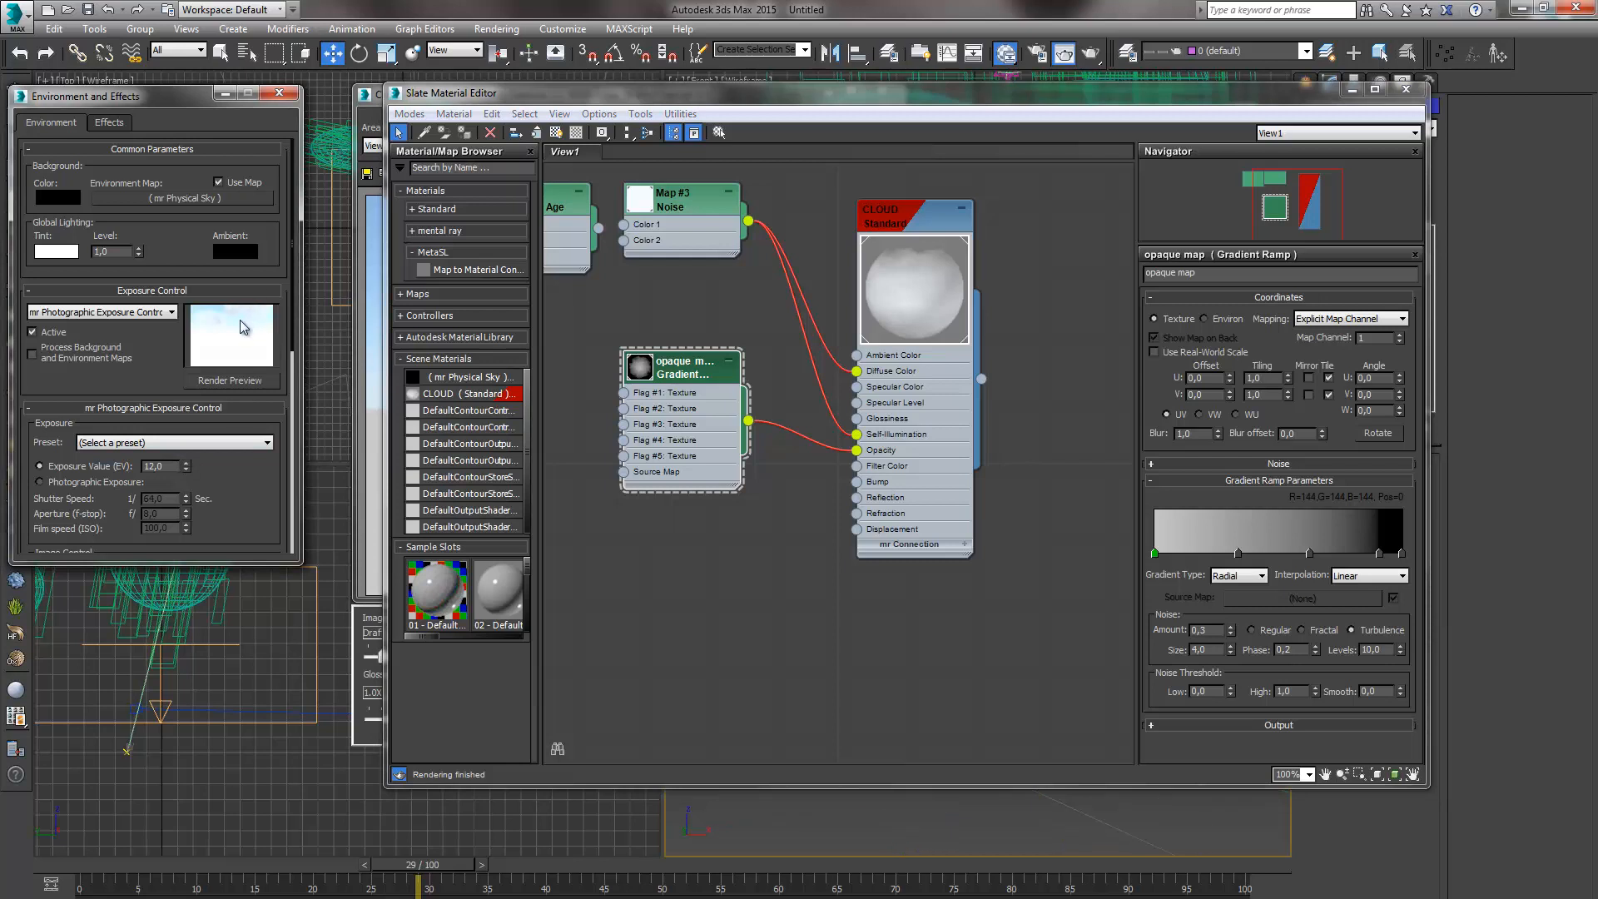
{"action": "left_click", "coordinate": [185, 461]}
{"action": "left_click", "coordinate": [185, 462]}
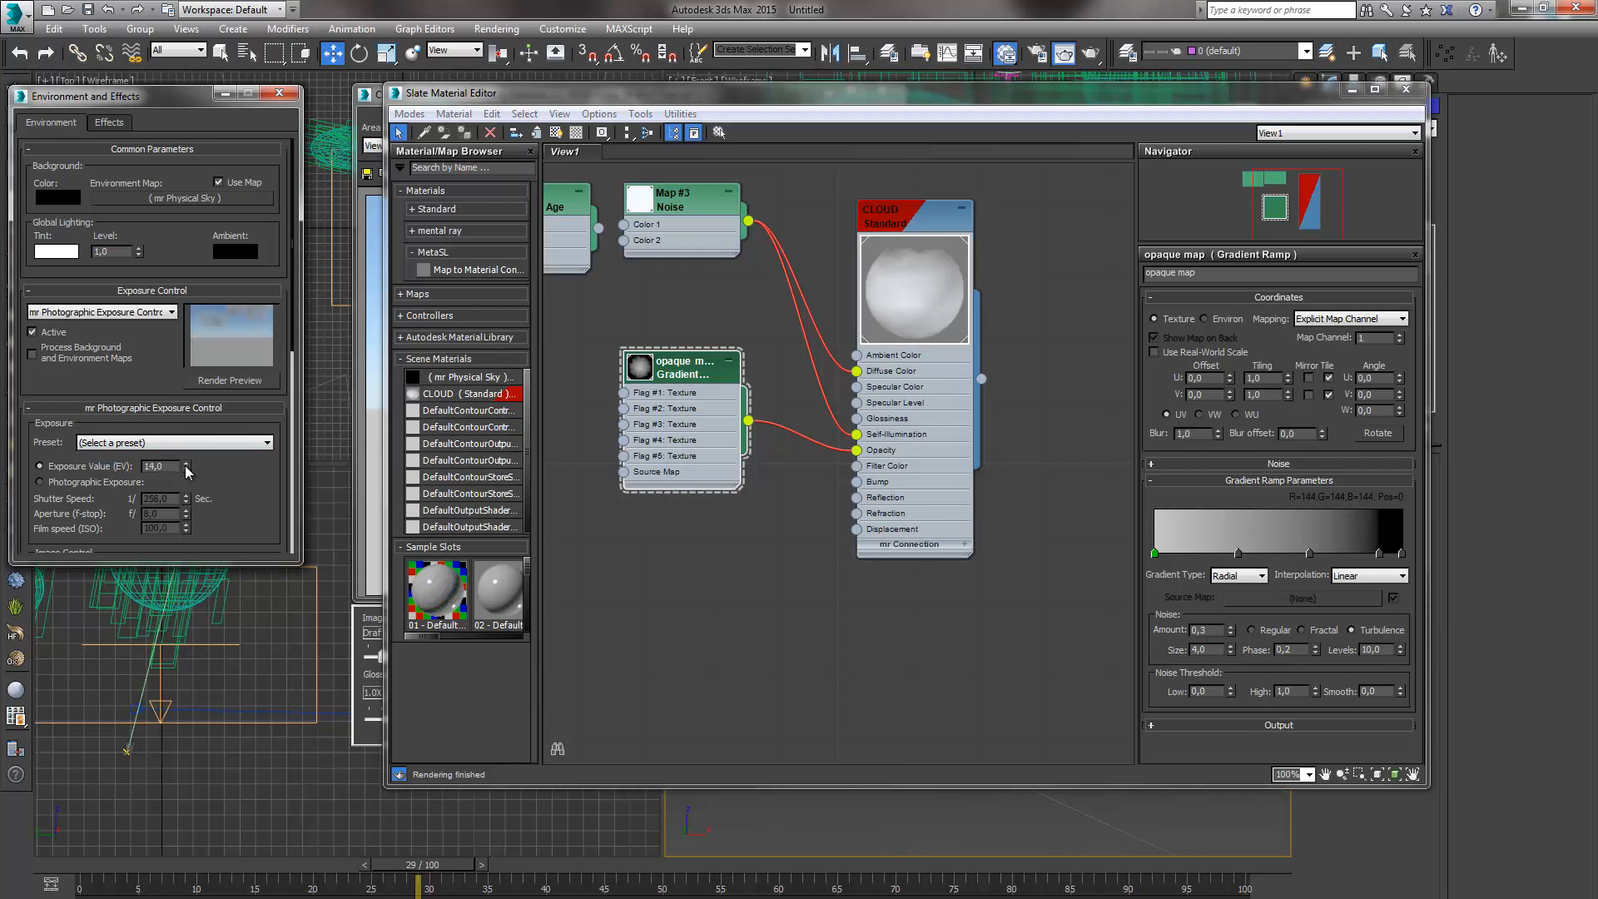
{"action": "double_click", "coordinate": [187, 471]}
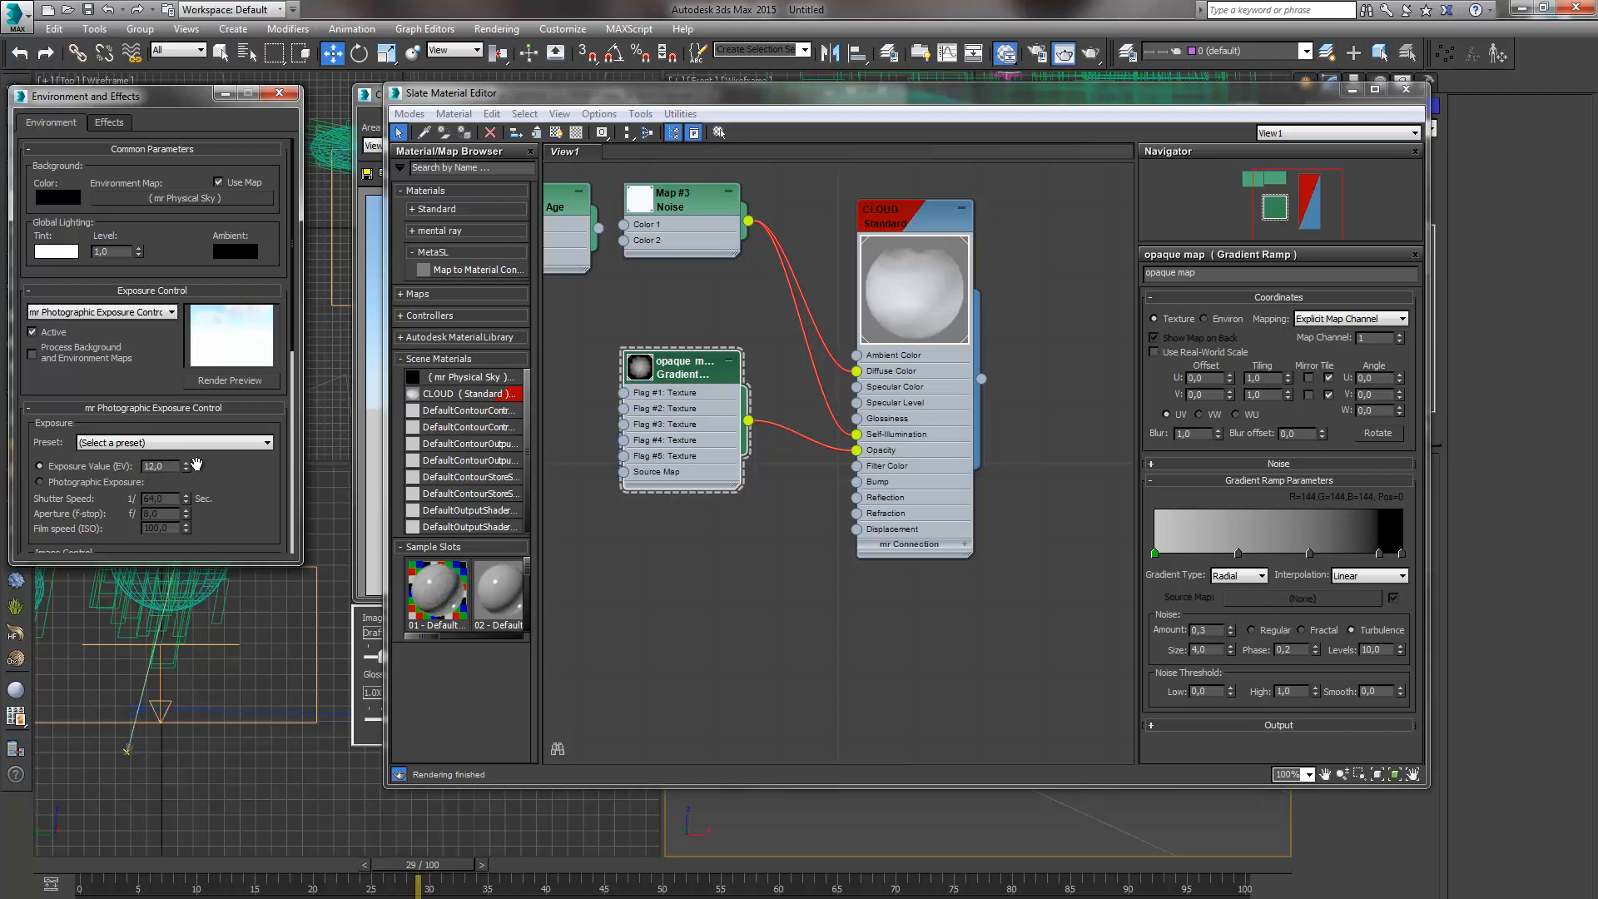
{"action": "left_click", "coordinate": [186, 462]}
{"action": "left_click", "coordinate": [186, 470]}
{"action": "left_click", "coordinate": [278, 92]}
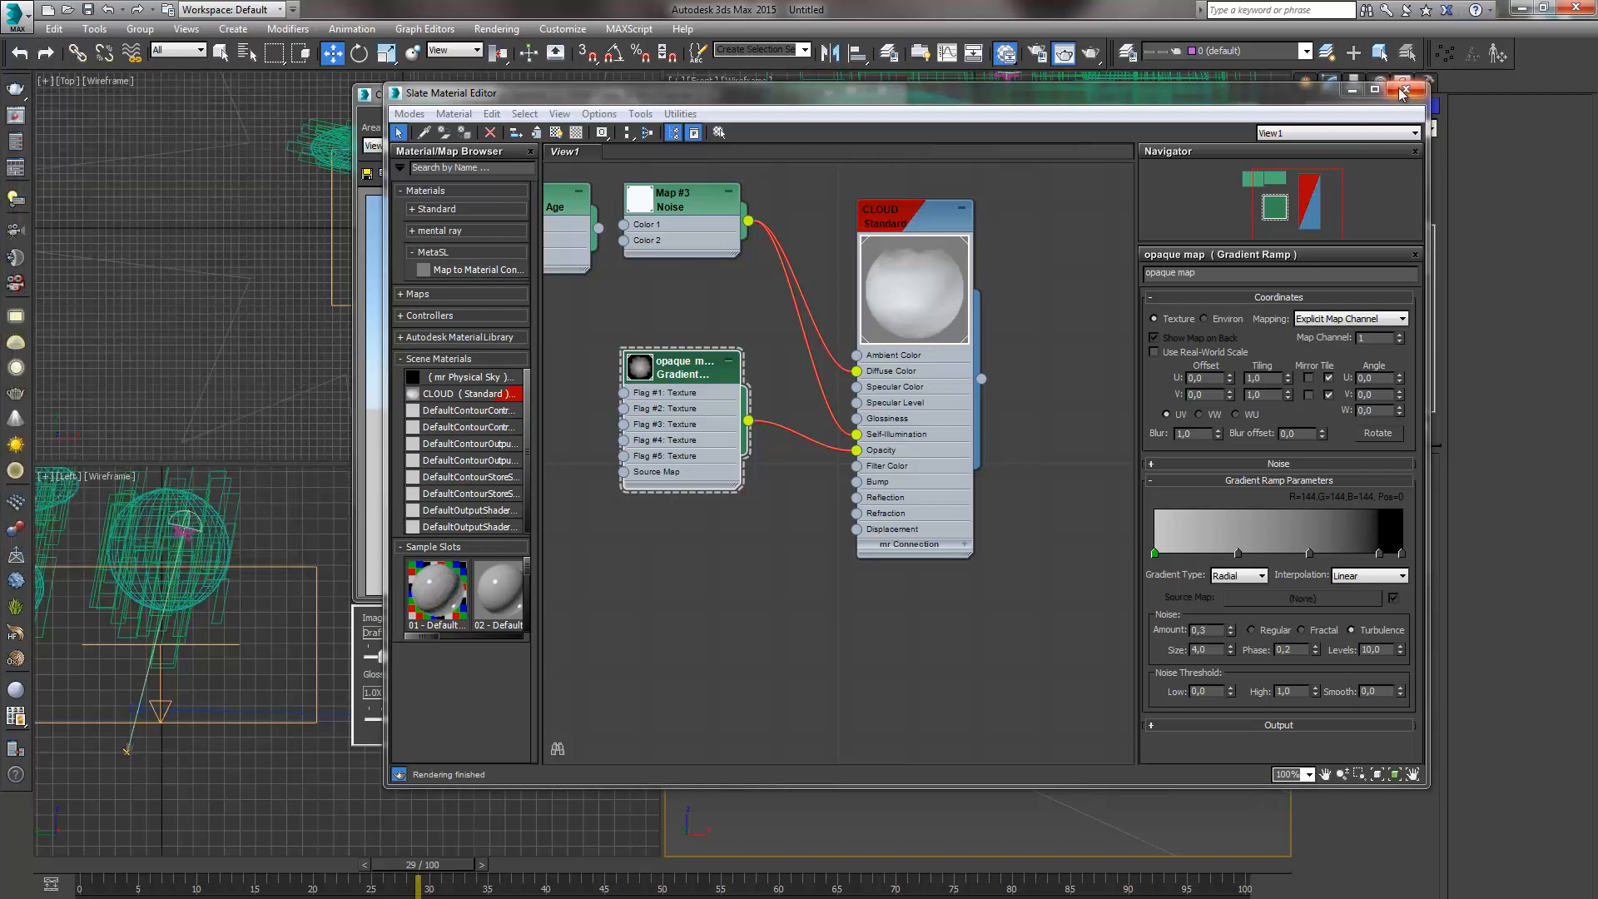
{"action": "left_click", "coordinate": [1405, 91]}
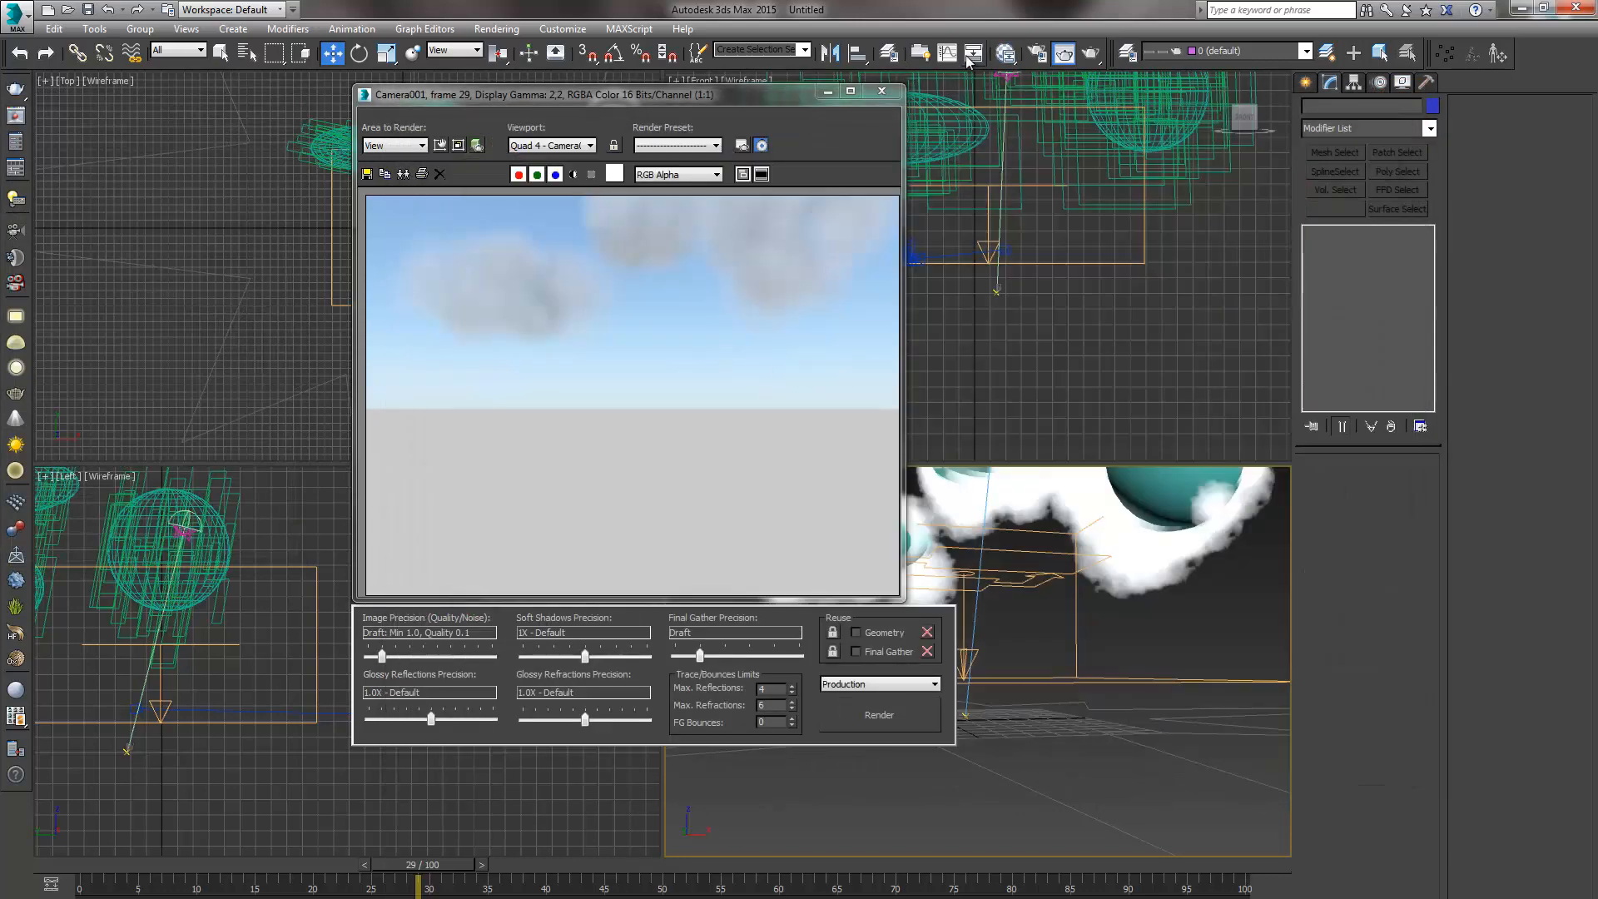
Clone the rendered Camera001 frame into a separate window and minimize the clone
{"action": "left_click_drag", "start_coordinate": [637, 95], "coordinate": [554, 87]}
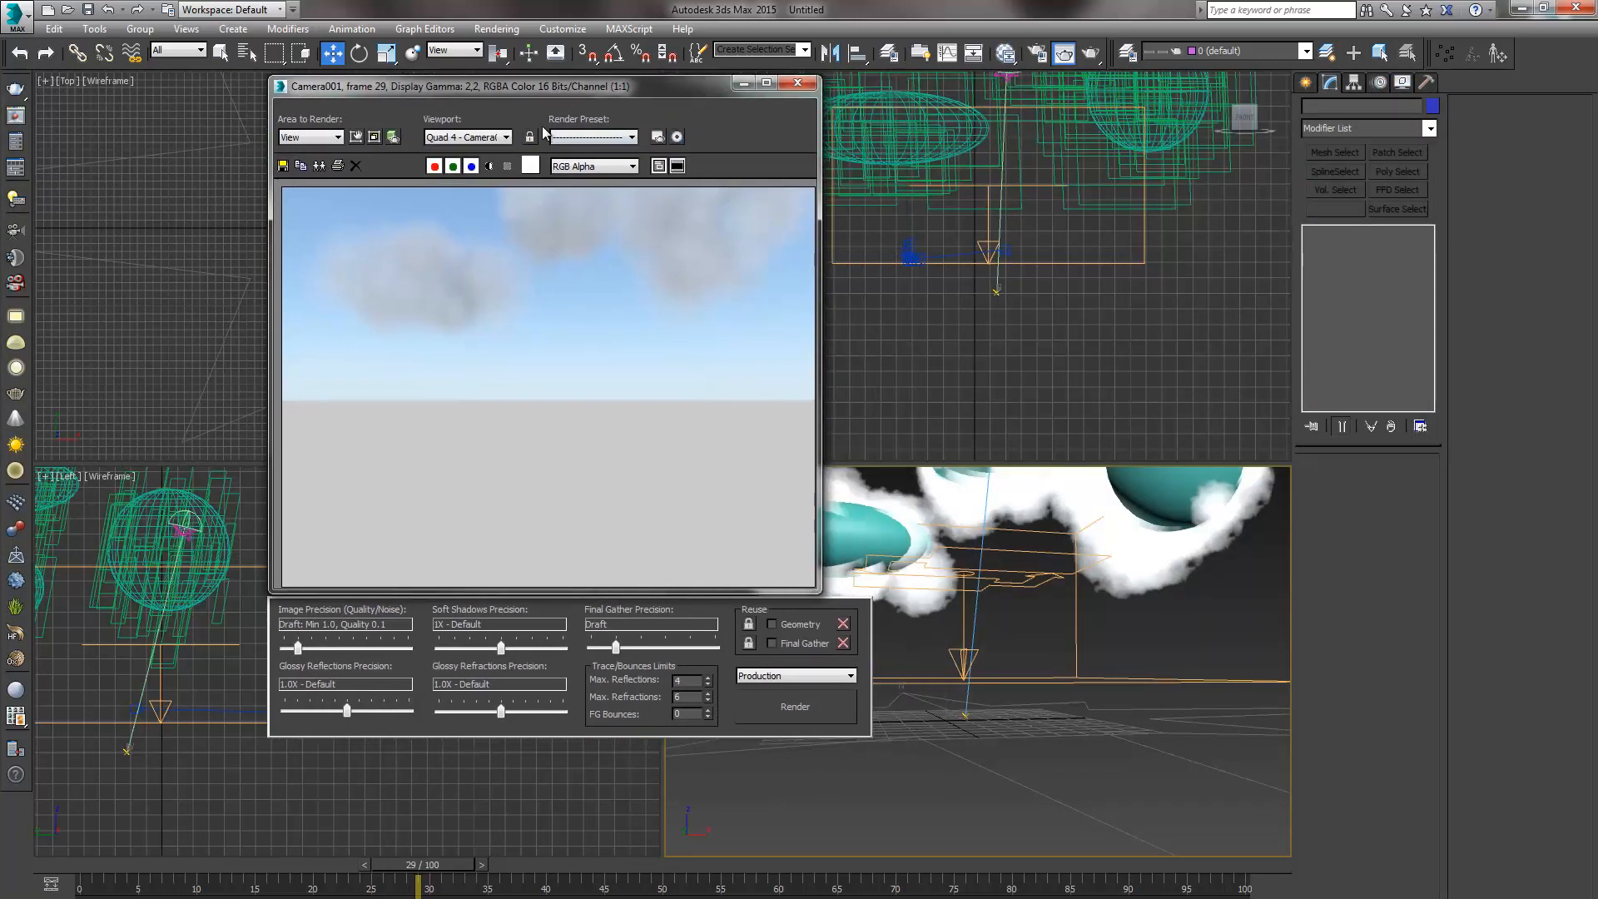
{"action": "left_click", "coordinate": [318, 166]}
{"action": "left_click_drag", "start_coordinate": [1403, 297], "coordinate": [341, 270]}
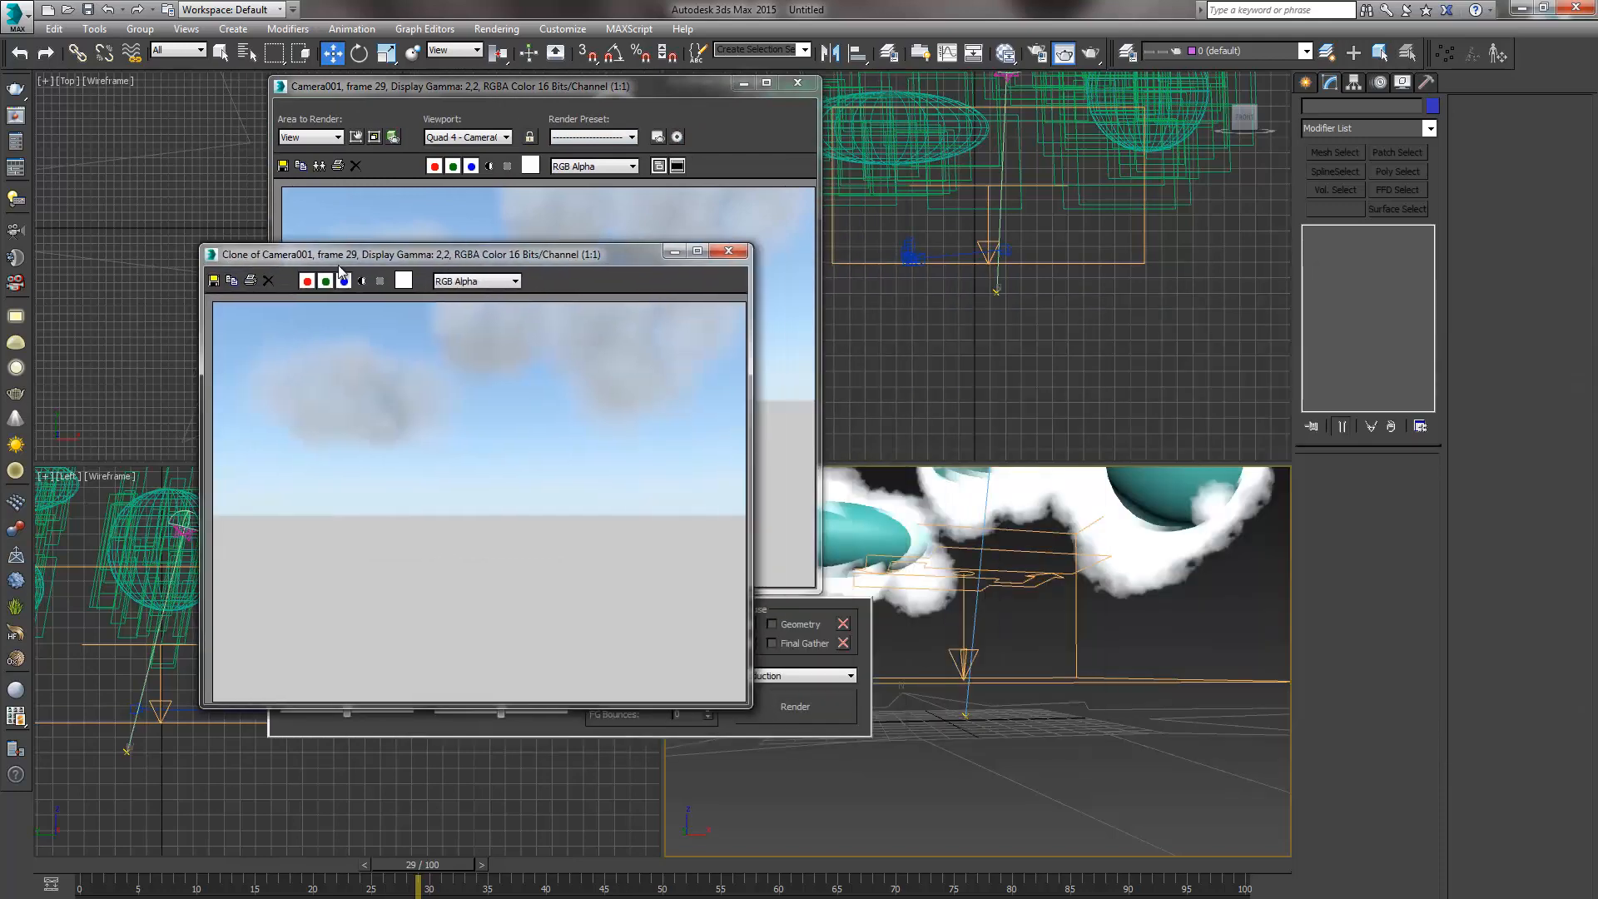
{"action": "left_click", "coordinate": [678, 260]}
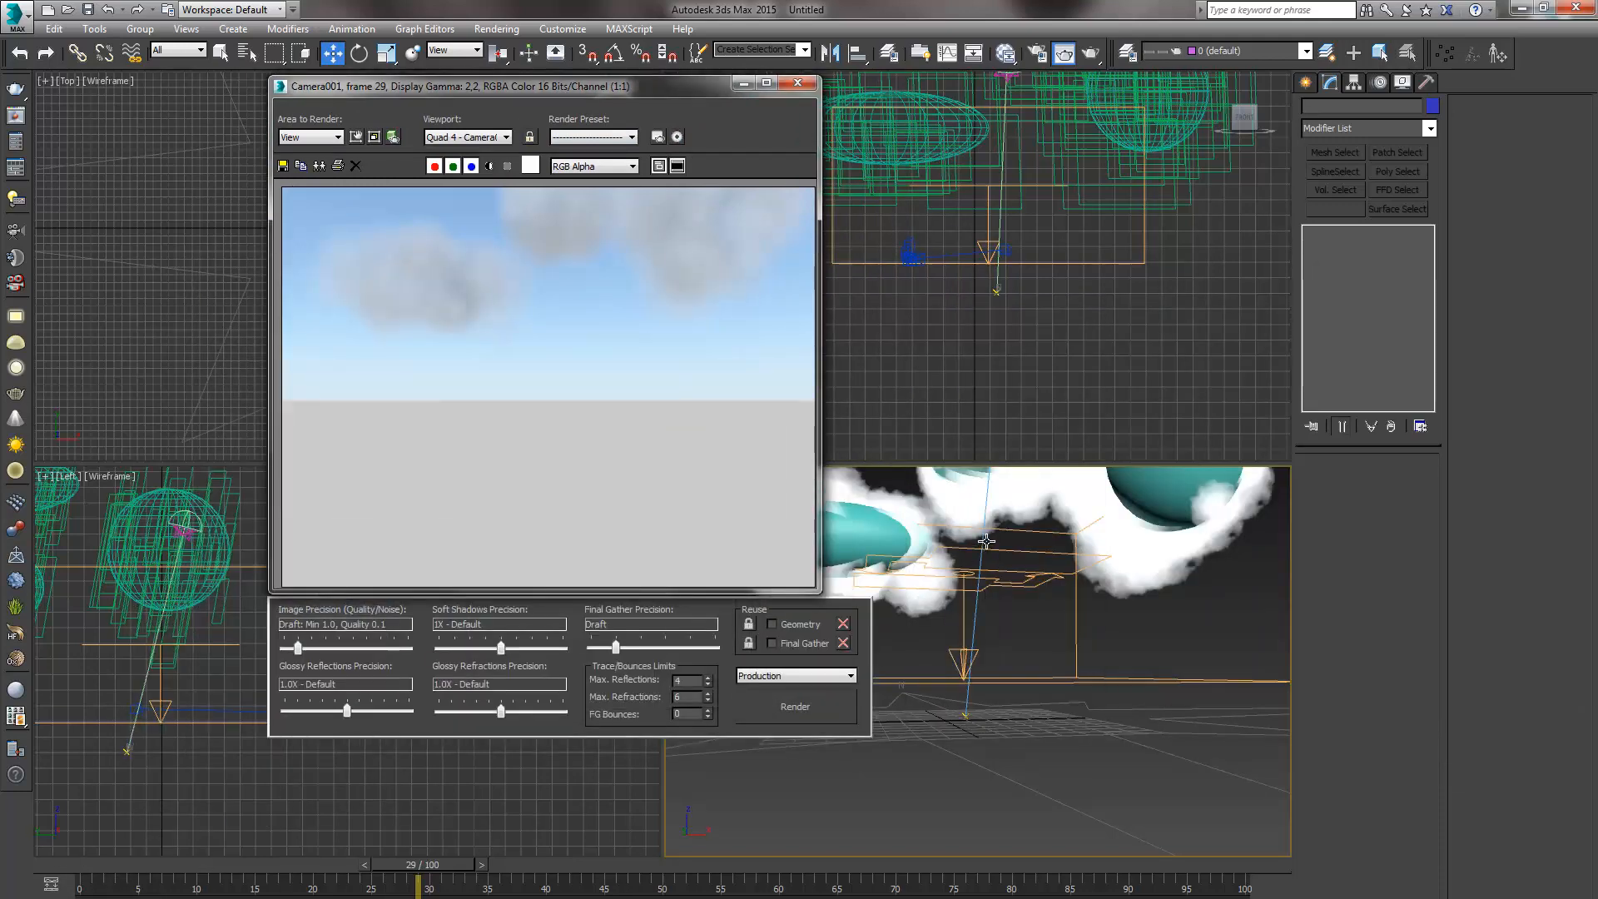
Set the Birth 002 particle amount to 60 in the cloud flow's Event 003 and test-render the Camera001 view
{"action": "left_click", "coordinate": [1025, 493]}
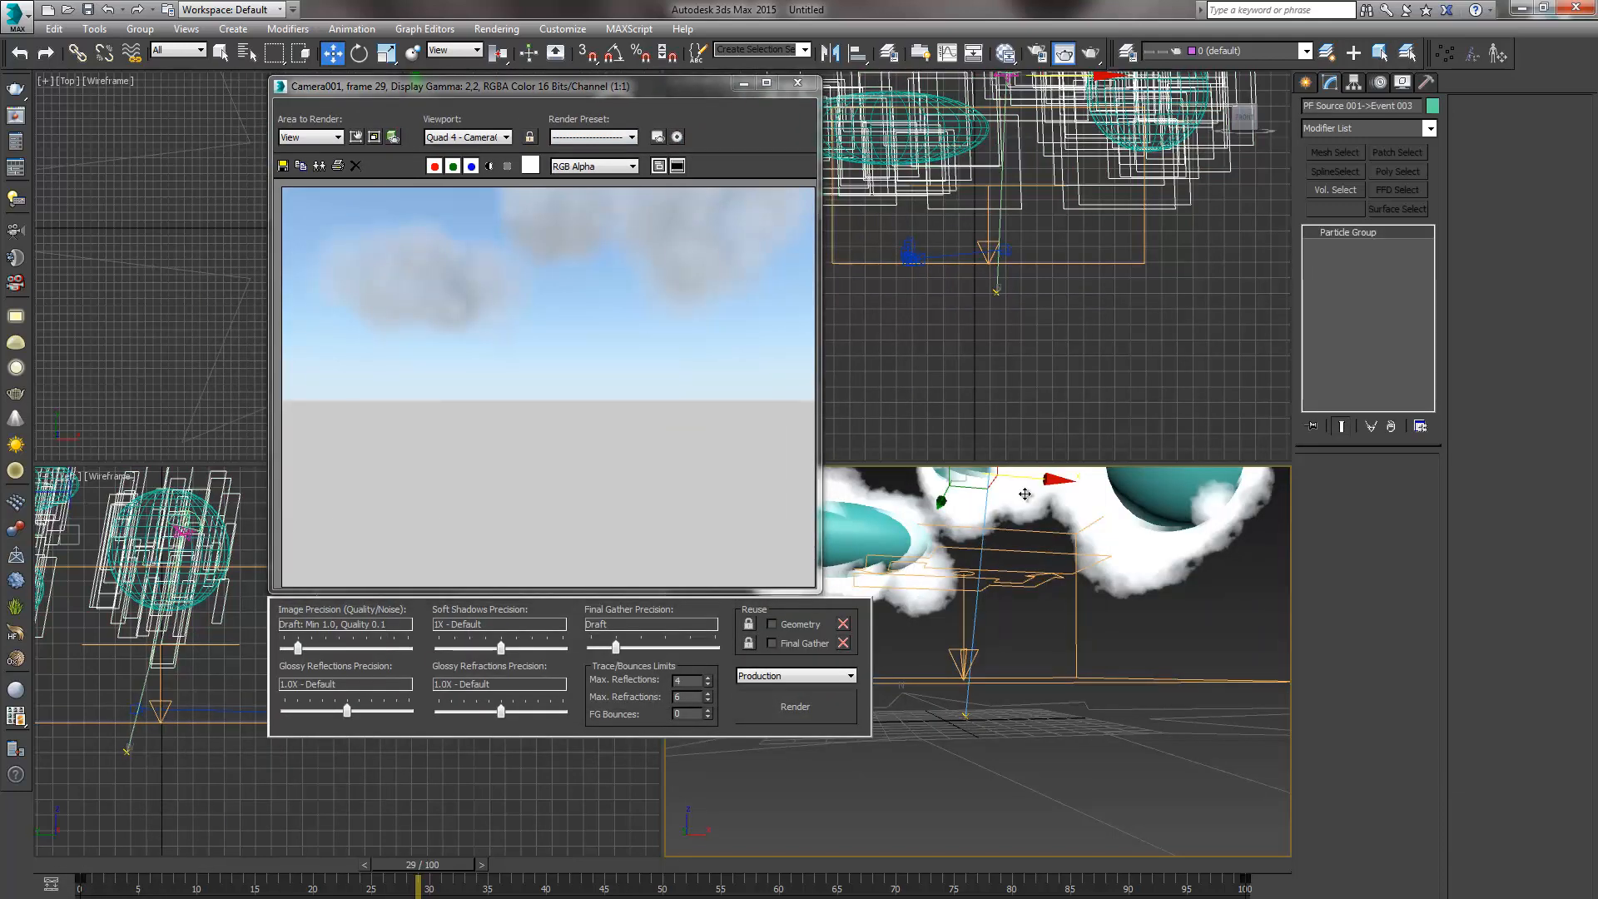
{"action": "left_click", "coordinate": [957, 664]}
{"action": "left_click", "coordinate": [1373, 500]}
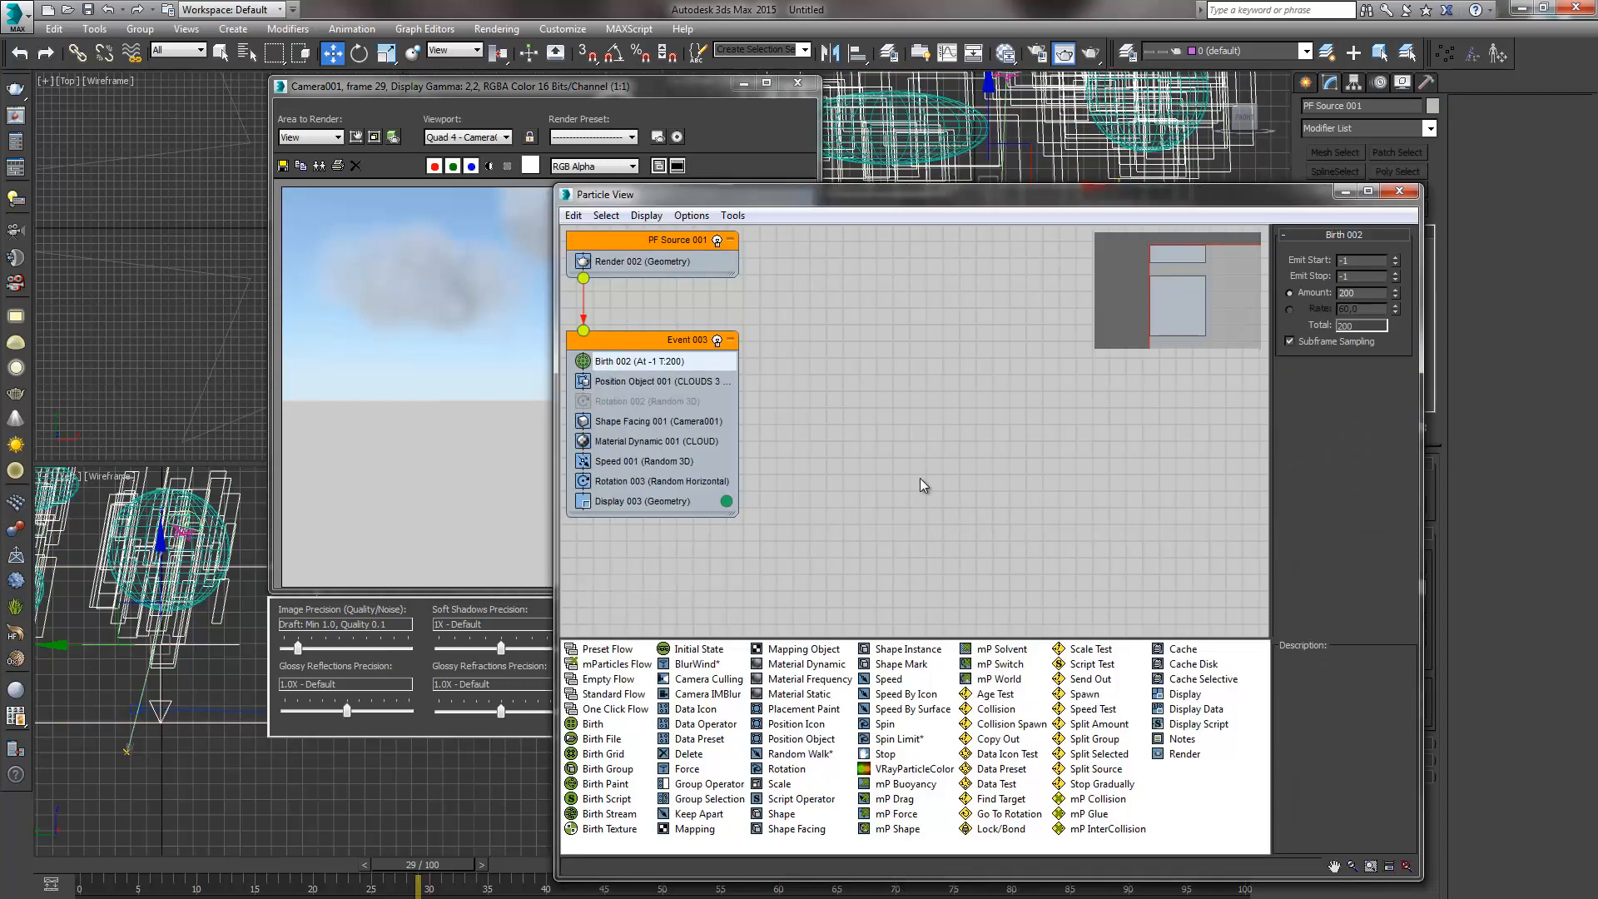
{"action": "left_click", "coordinate": [647, 364]}
{"action": "left_click", "coordinate": [648, 366]}
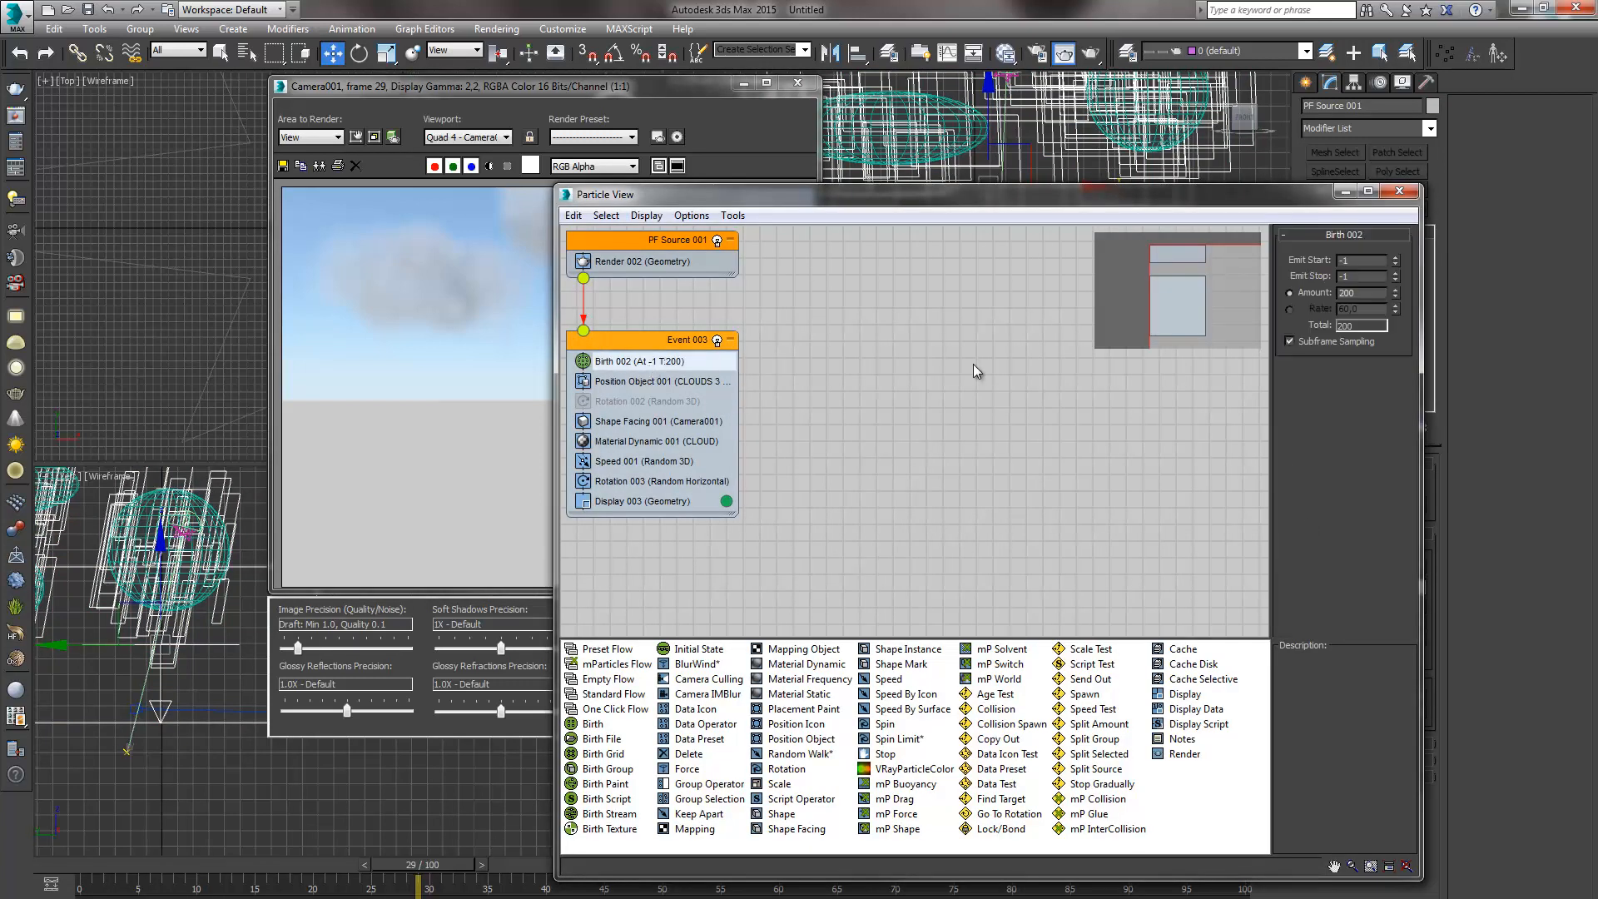
{"action": "left_click", "coordinate": [1366, 293]}
{"action": "type", "text": "60"}
{"action": "key", "text": "Return"}
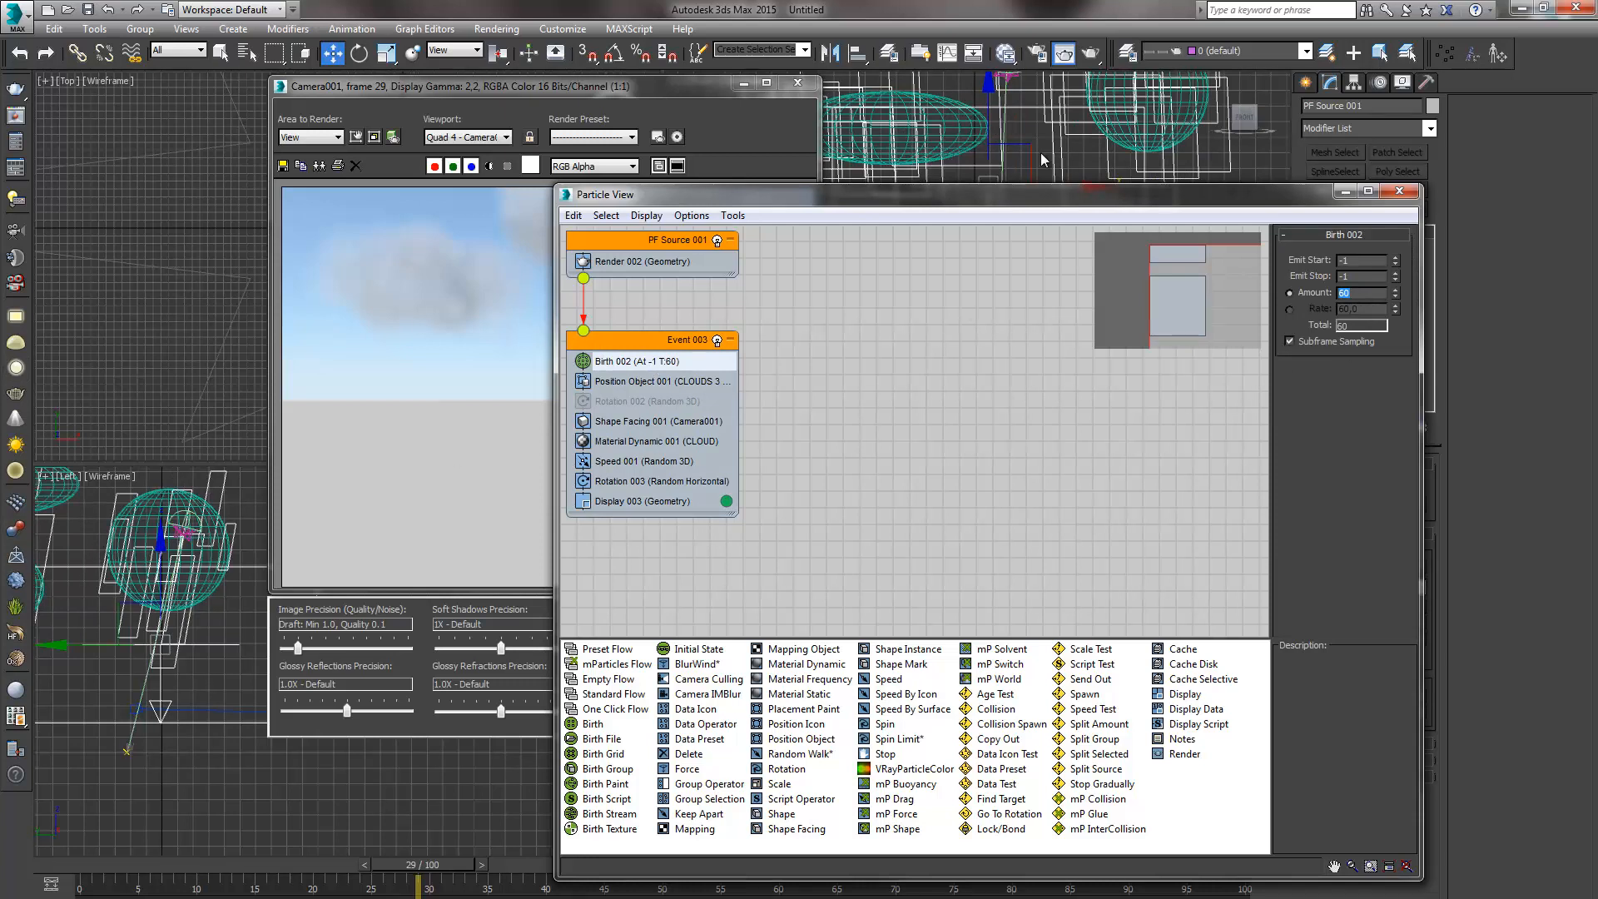
{"action": "left_click", "coordinate": [1065, 55]}
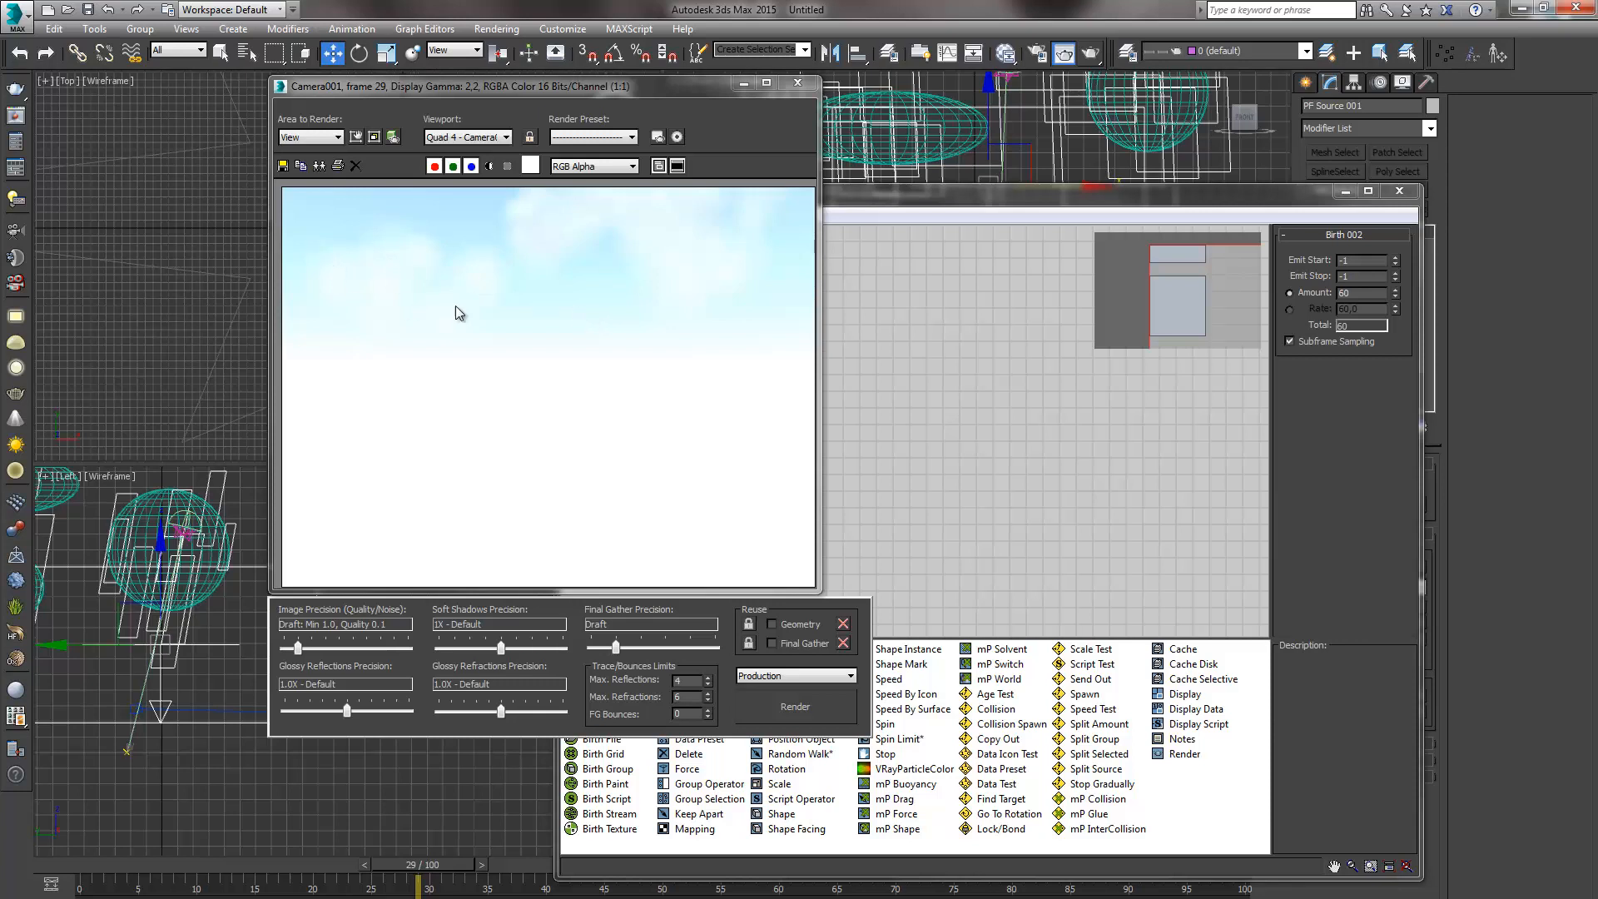
Set the mr Photographic Exposure Control's exposure value to 12.3 EV and close the environment settings
{"action": "left_click", "coordinate": [676, 137]}
{"action": "left_click_drag", "start_coordinate": [154, 107], "coordinate": [248, 108]}
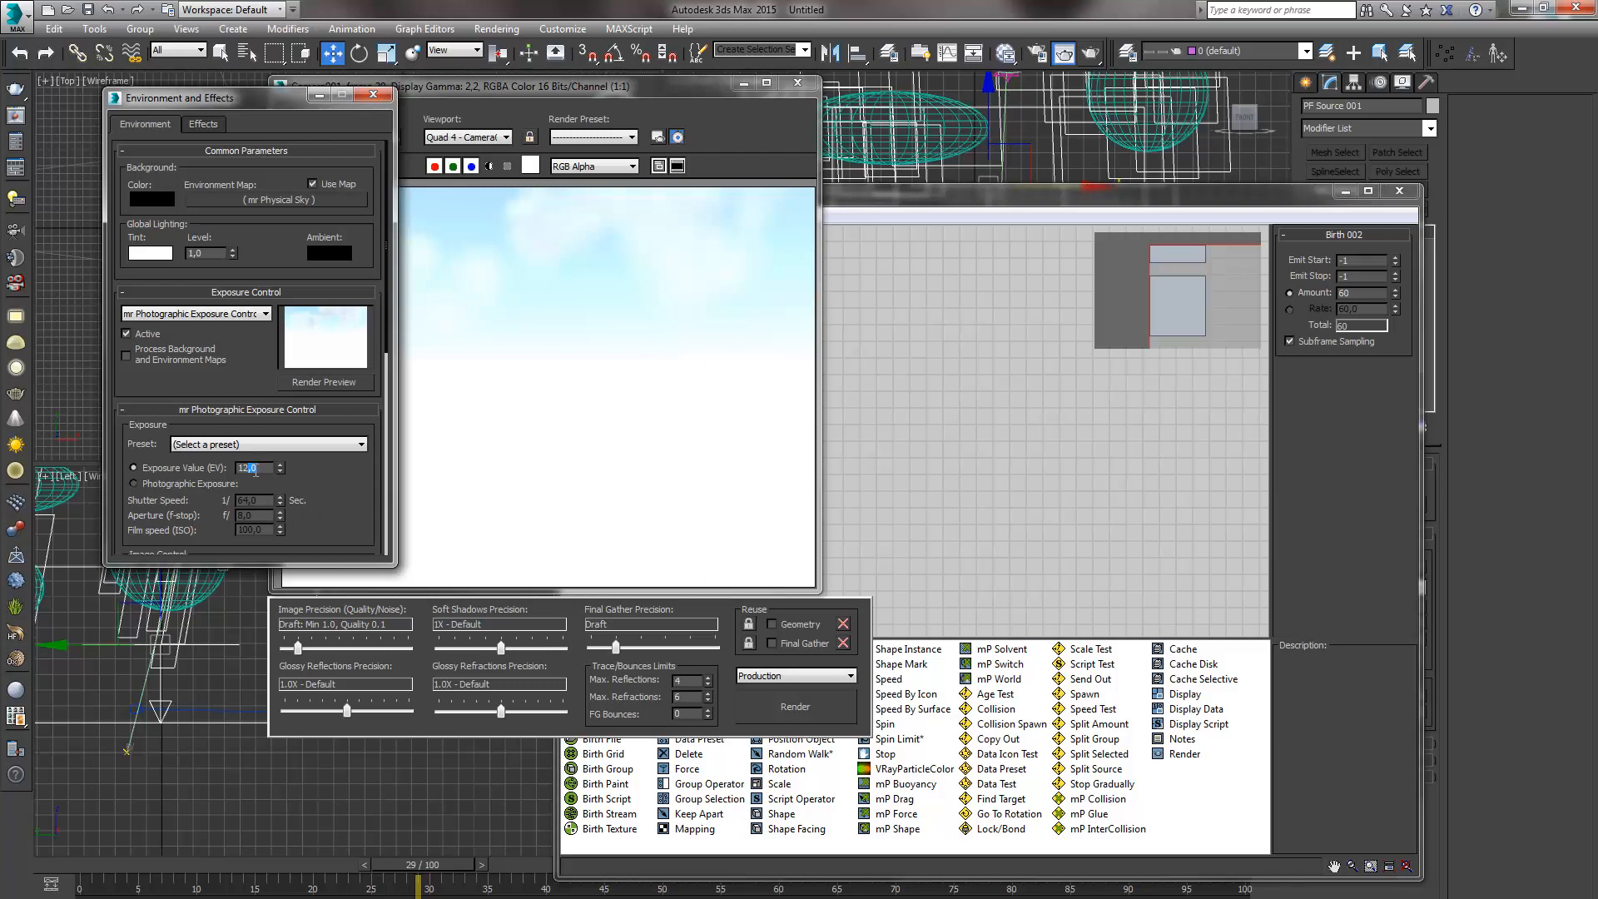
{"action": "type", "text": "3"}
{"action": "key", "text": "Return"}
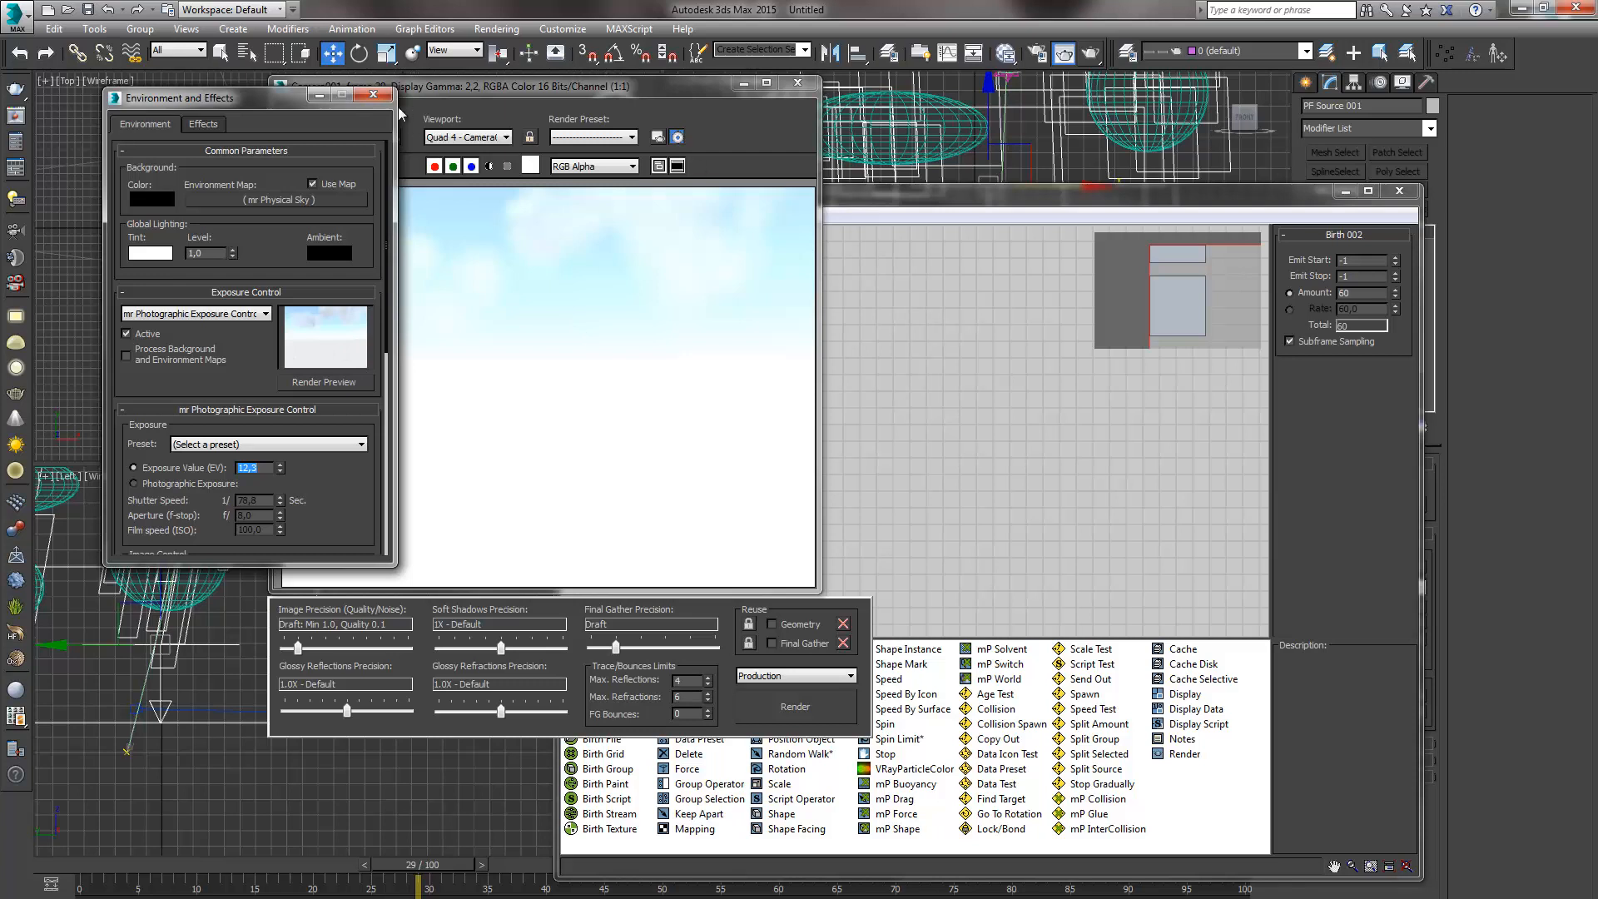
{"action": "left_click", "coordinate": [373, 95]}
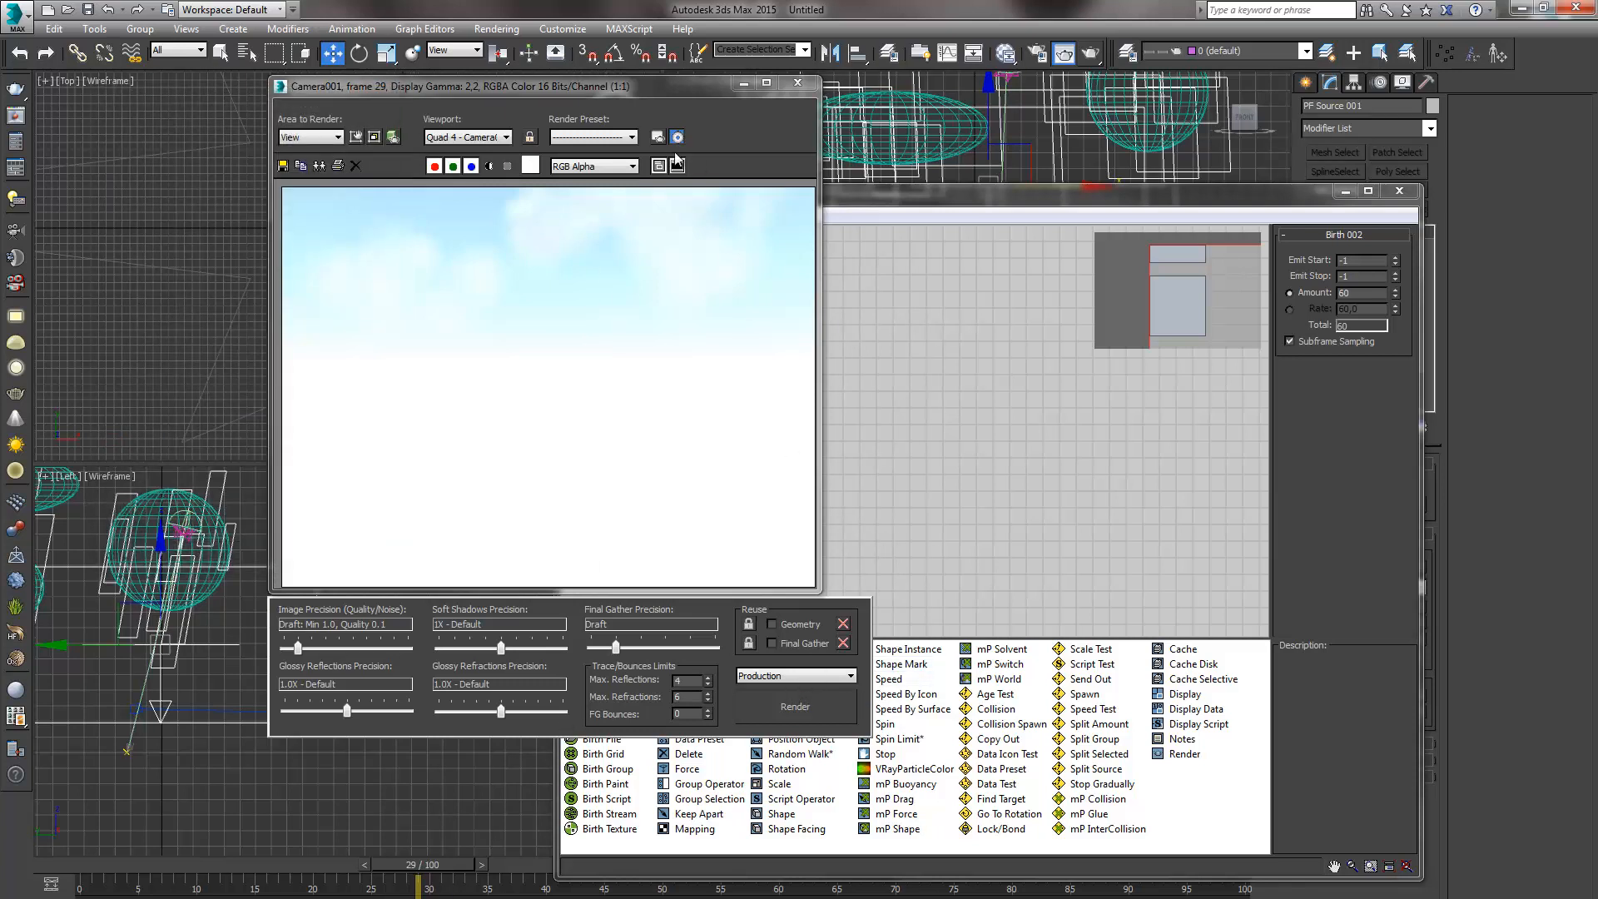
Move the rendered frame and Particle View windows apart and minimize both to uncover the viewports
{"action": "left_click_drag", "start_coordinate": [657, 85], "coordinate": [528, 76]}
{"action": "left_click_drag", "start_coordinate": [778, 193], "coordinate": [832, 163]}
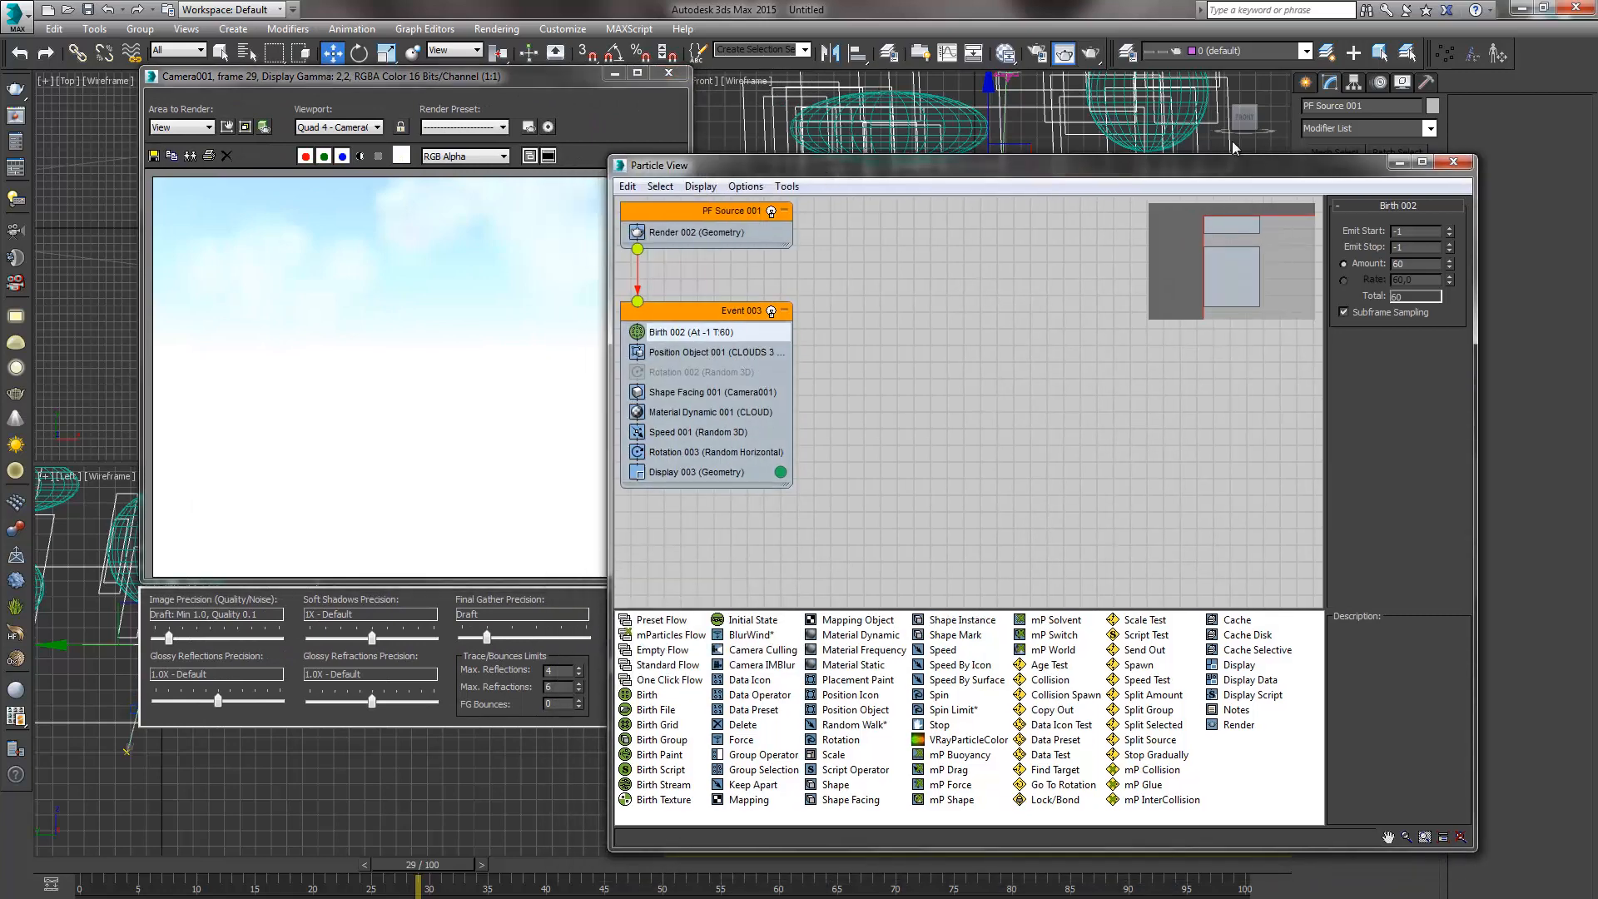
{"action": "left_click", "coordinate": [1398, 163]}
{"action": "left_click", "coordinate": [614, 73]}
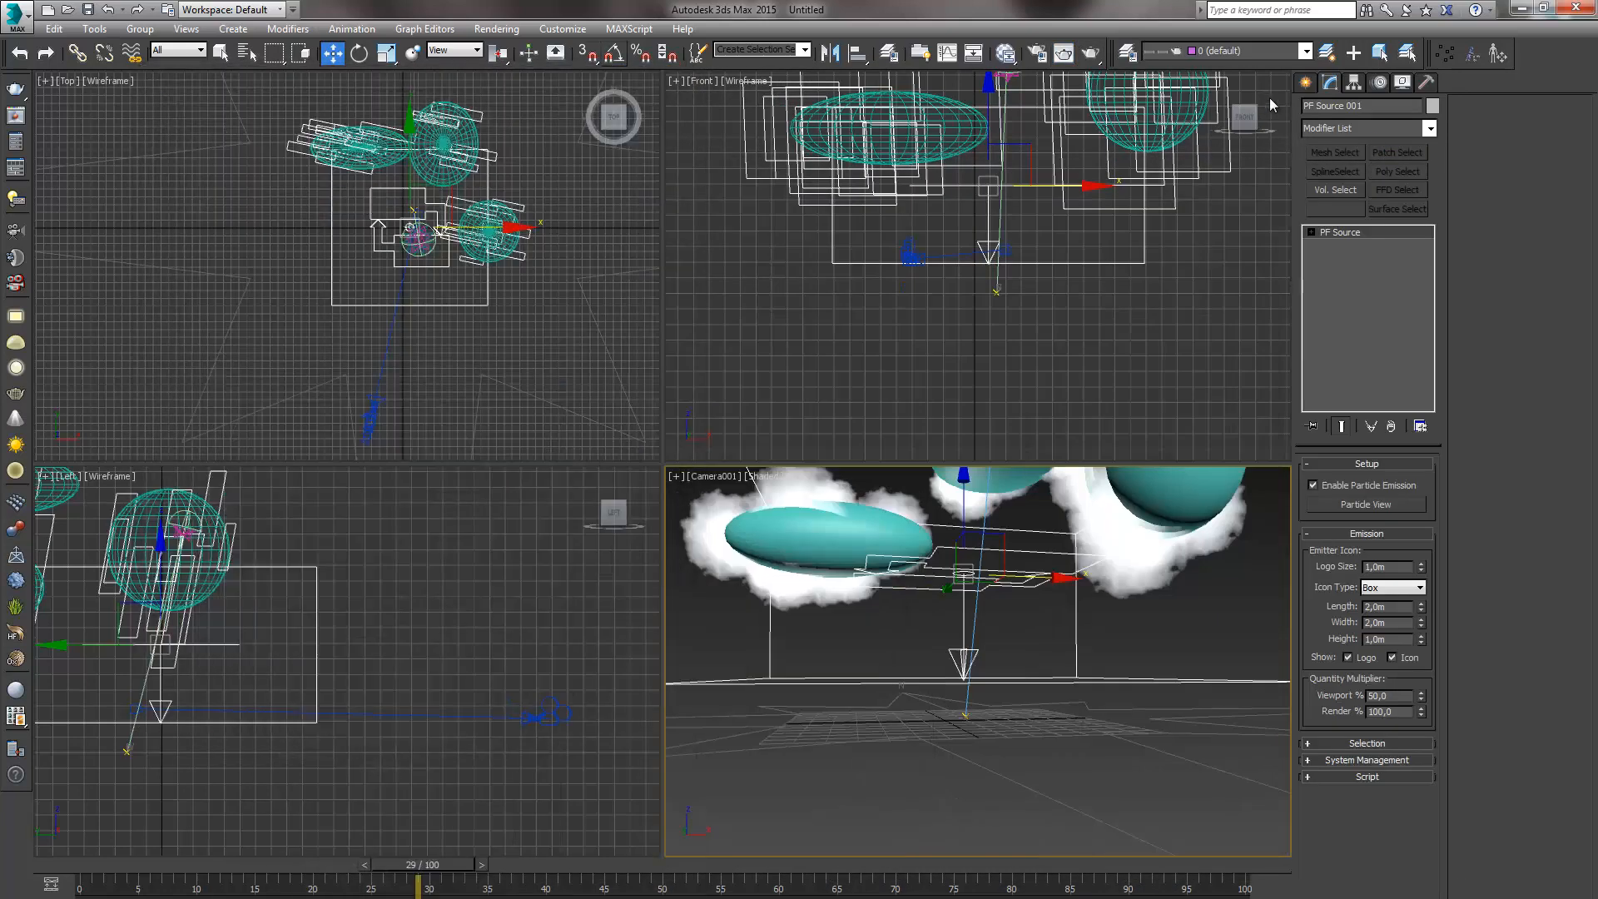
Create a ground plane about 46 m by 46 m in the camera view and set its render scale multiplier to 100
{"action": "left_click", "coordinate": [1304, 83]}
{"action": "left_click", "coordinate": [1310, 109]}
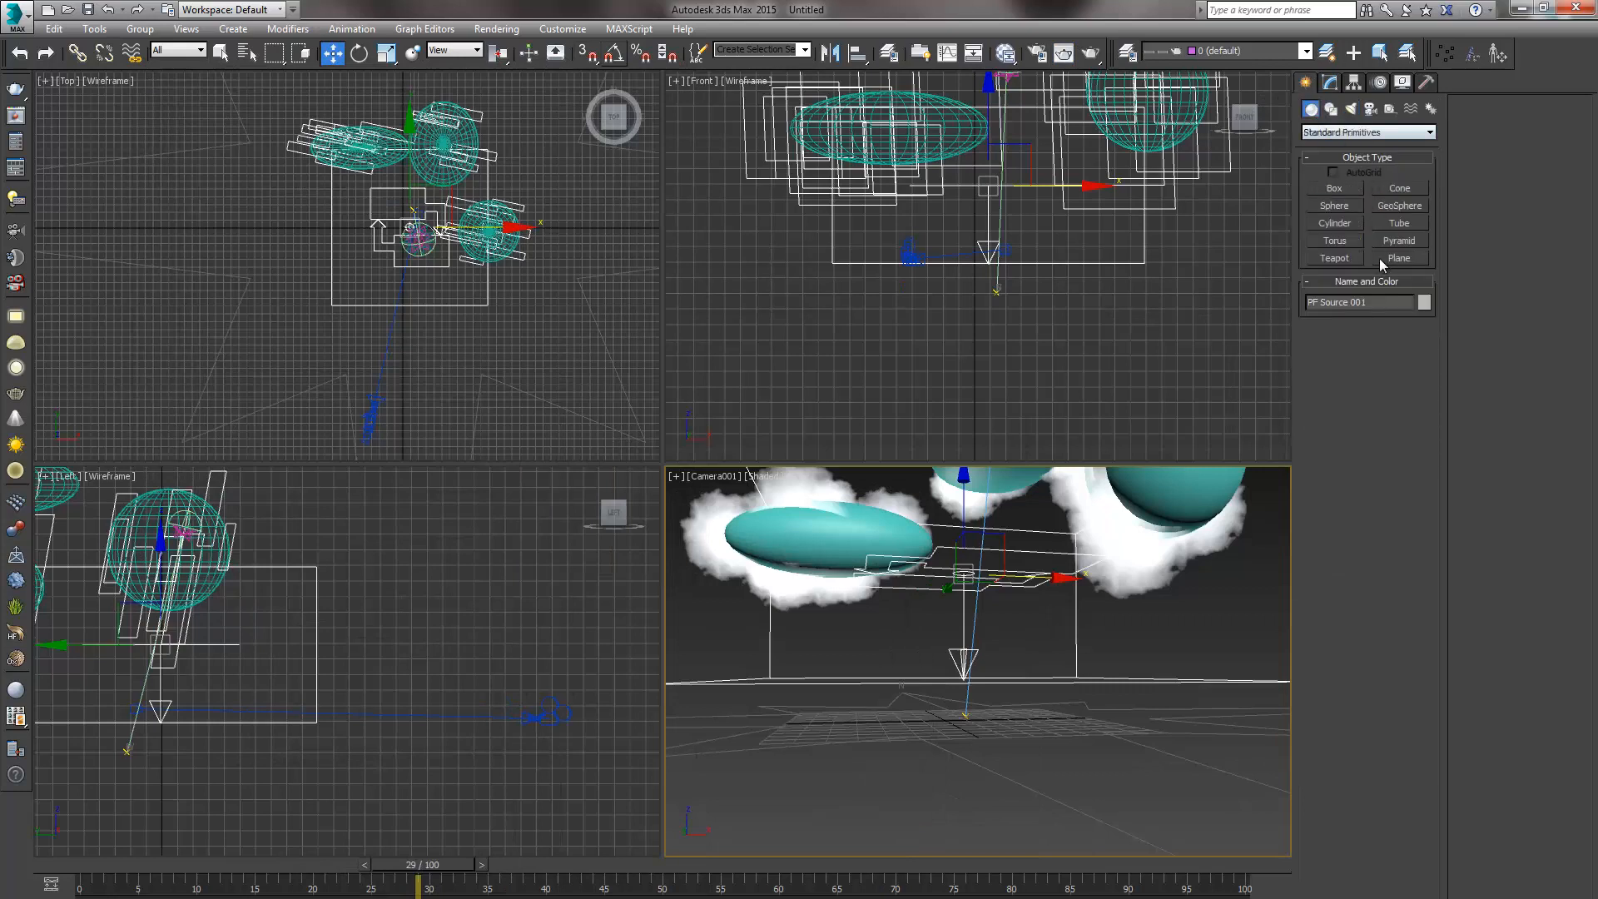
{"action": "left_click", "coordinate": [1399, 258]}
{"action": "left_click_drag", "start_coordinate": [966, 720], "coordinate": [1081, 668]}
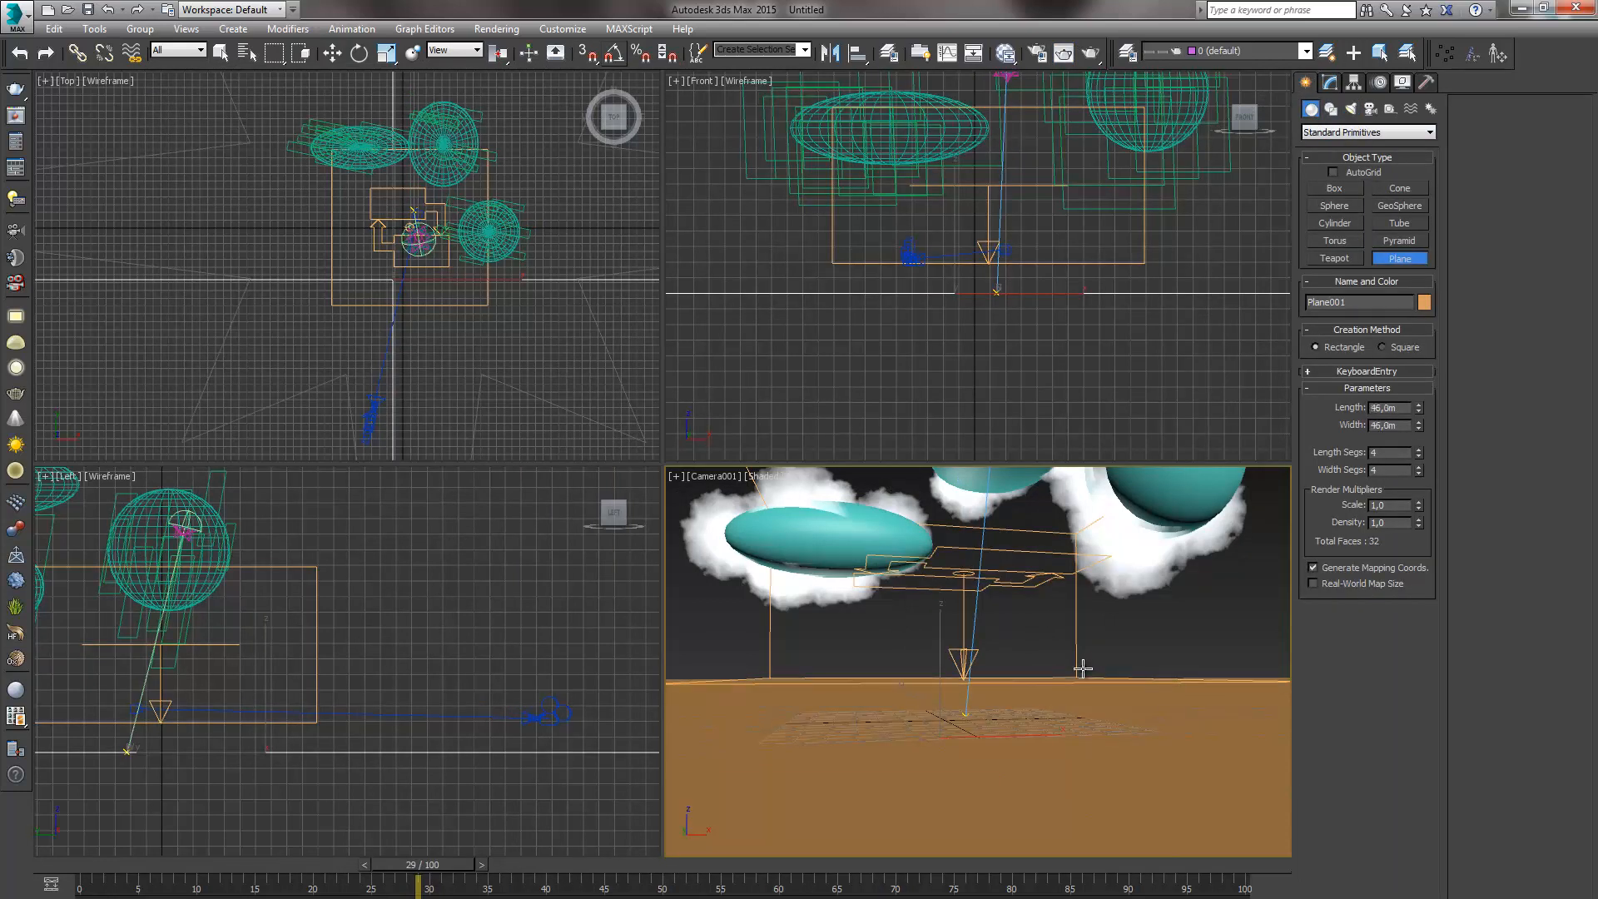
{"action": "left_click", "coordinate": [1398, 506]}
{"action": "type", "text": "100"}
{"action": "key", "text": "Return"}
Change the plane's object color to the dark green custom color and test-render the Camera001 view
{"action": "left_click", "coordinate": [1424, 303]}
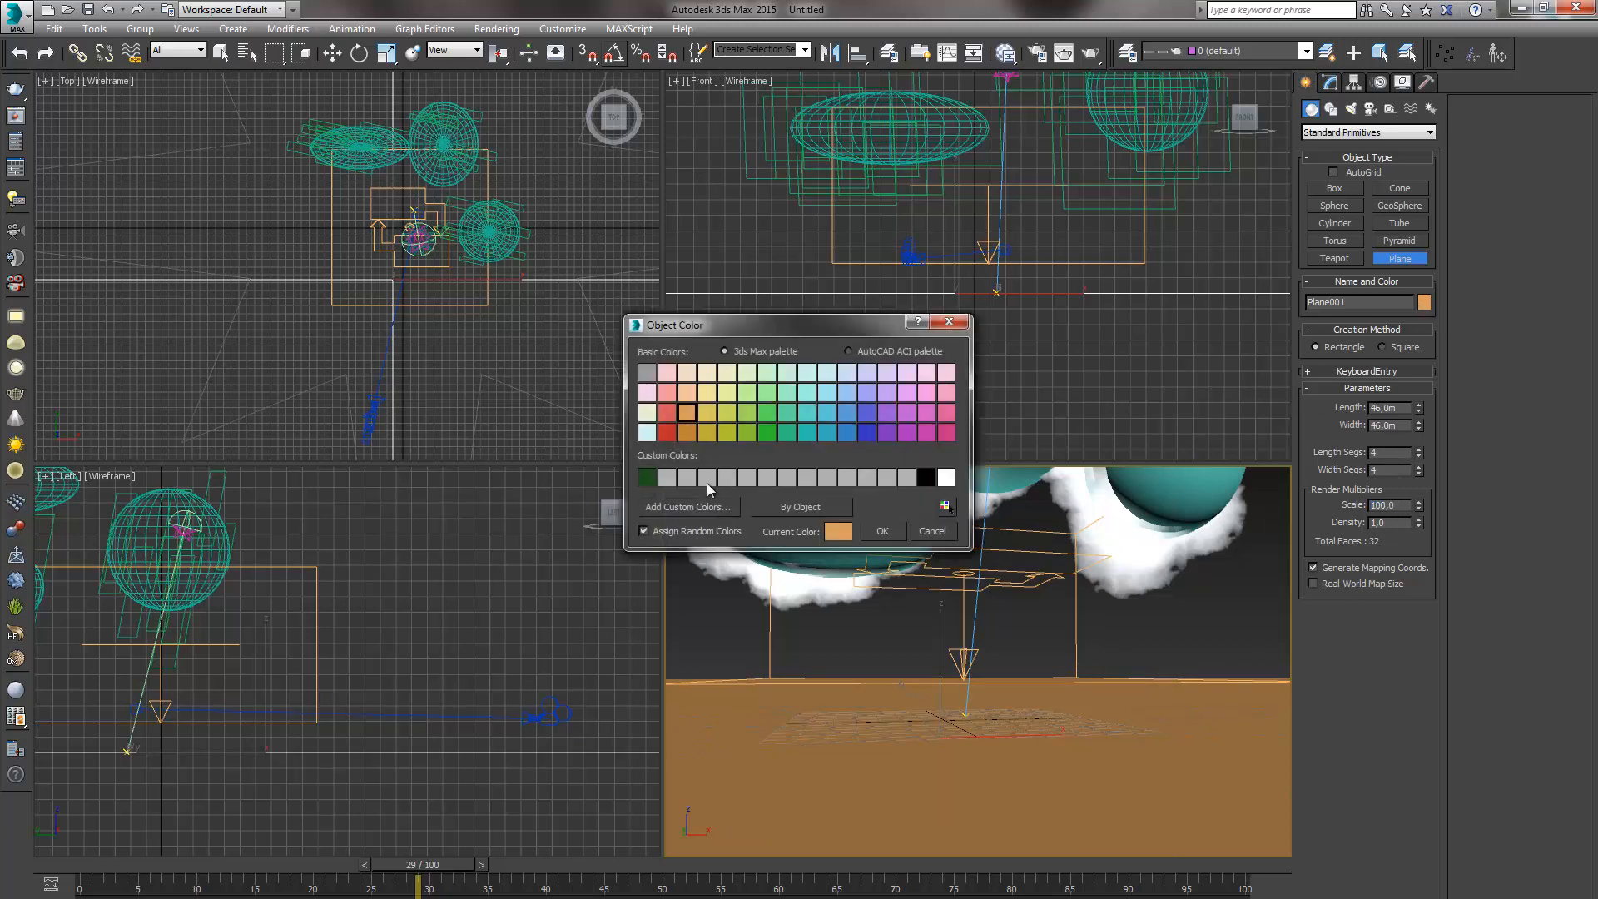
{"action": "left_click", "coordinate": [652, 479]}
{"action": "left_click", "coordinate": [882, 530]}
{"action": "right_click", "coordinate": [904, 612]}
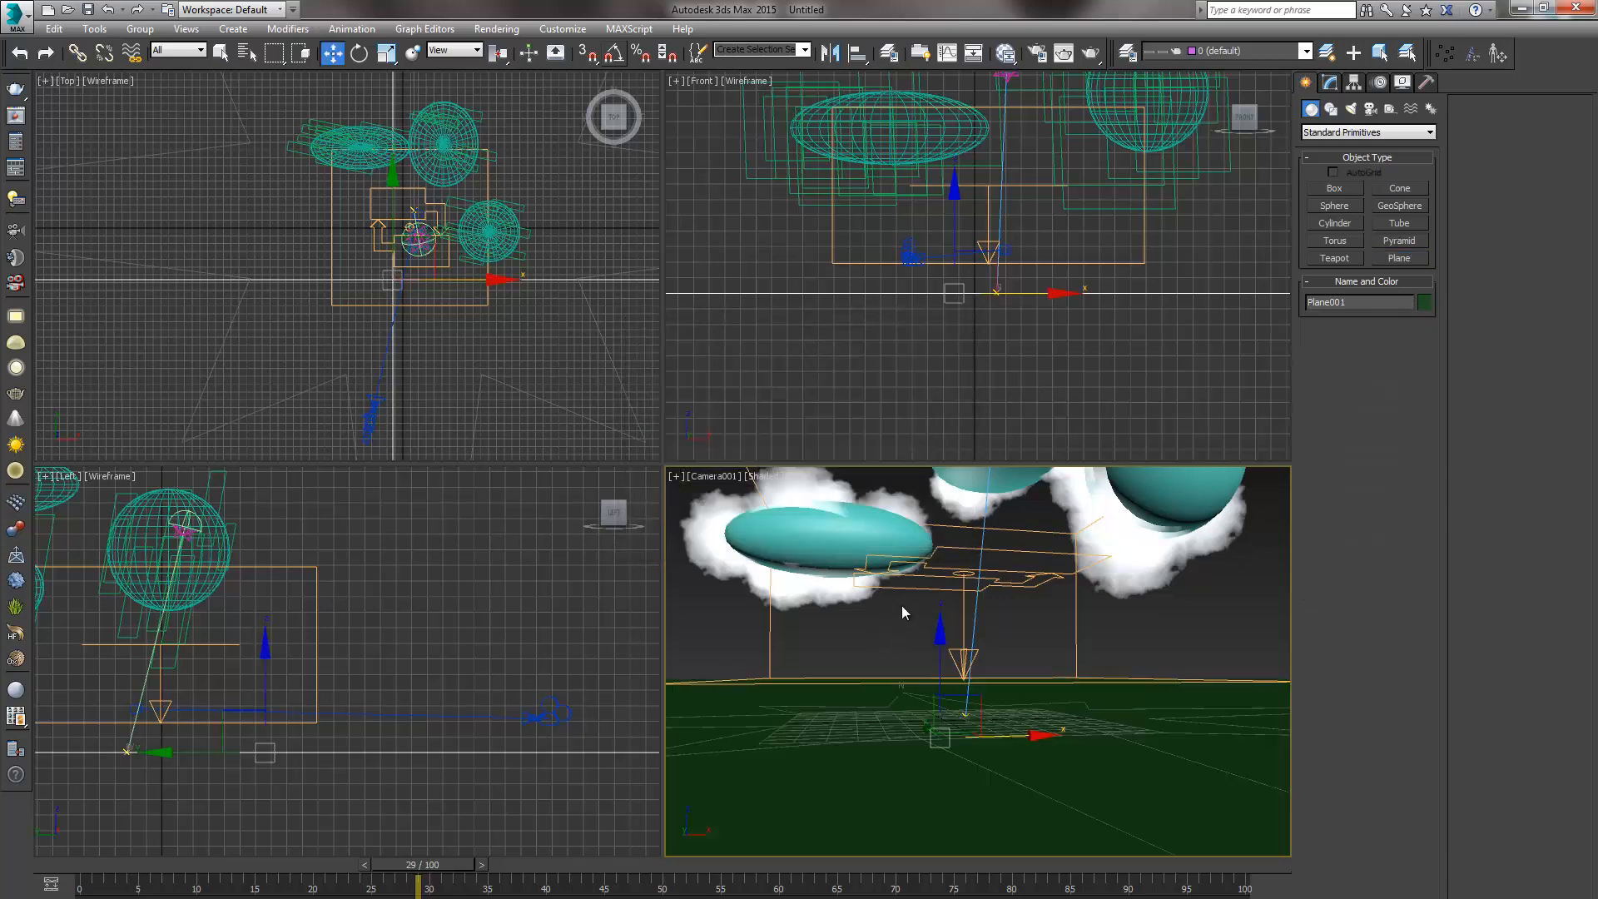
{"action": "left_click", "coordinate": [1063, 53]}
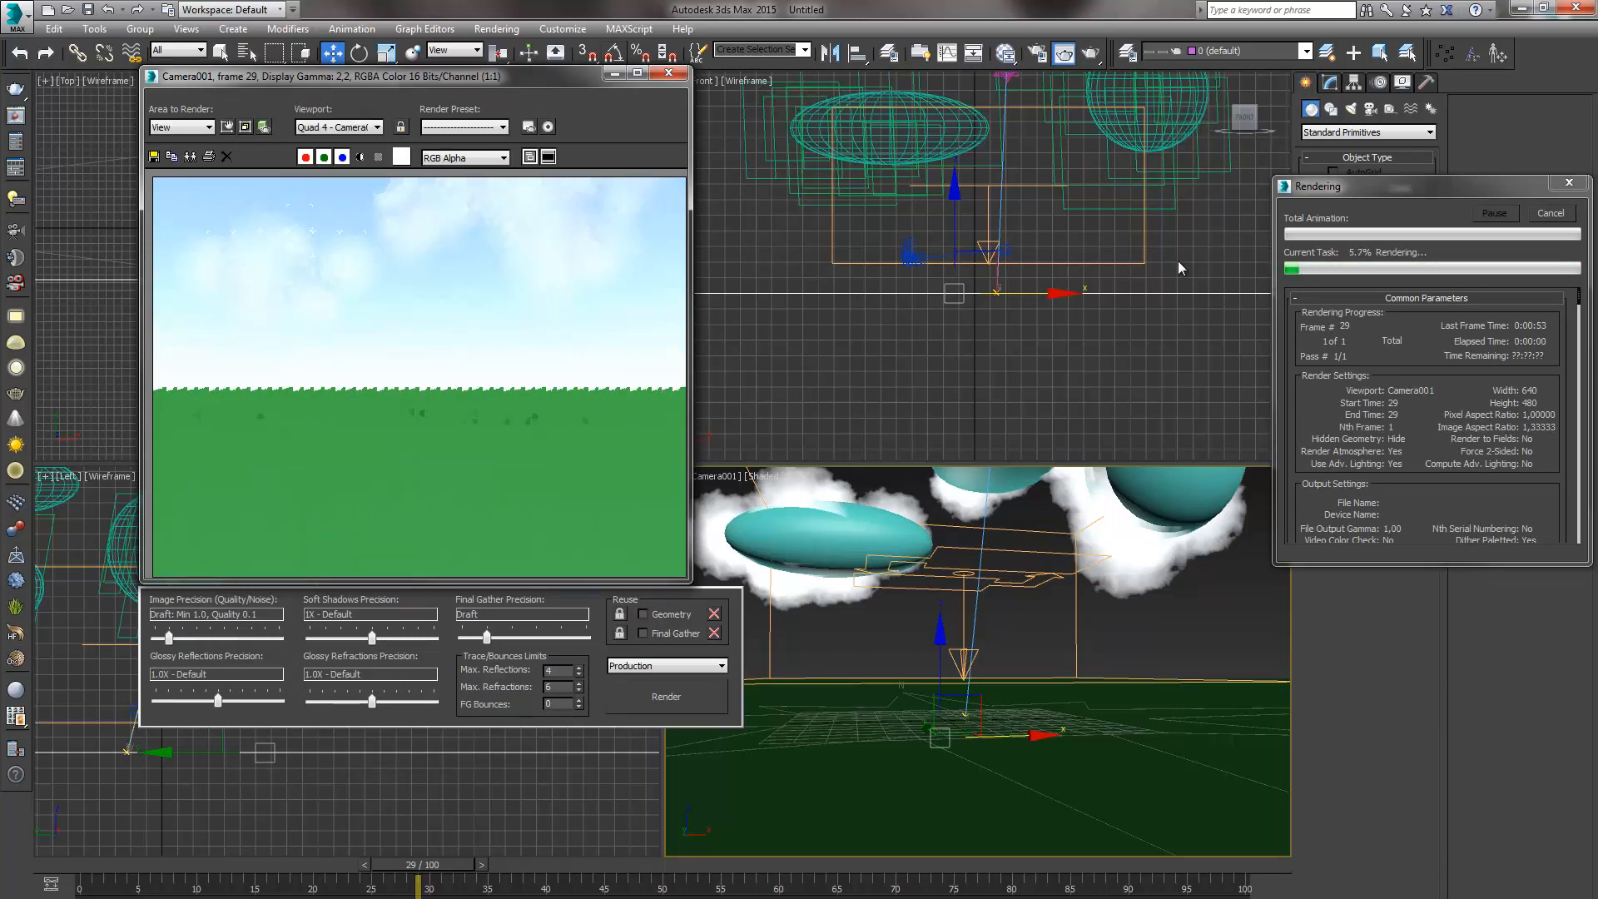
{"action": "left_click_drag", "start_coordinate": [1312, 202], "coordinate": [1109, 158]}
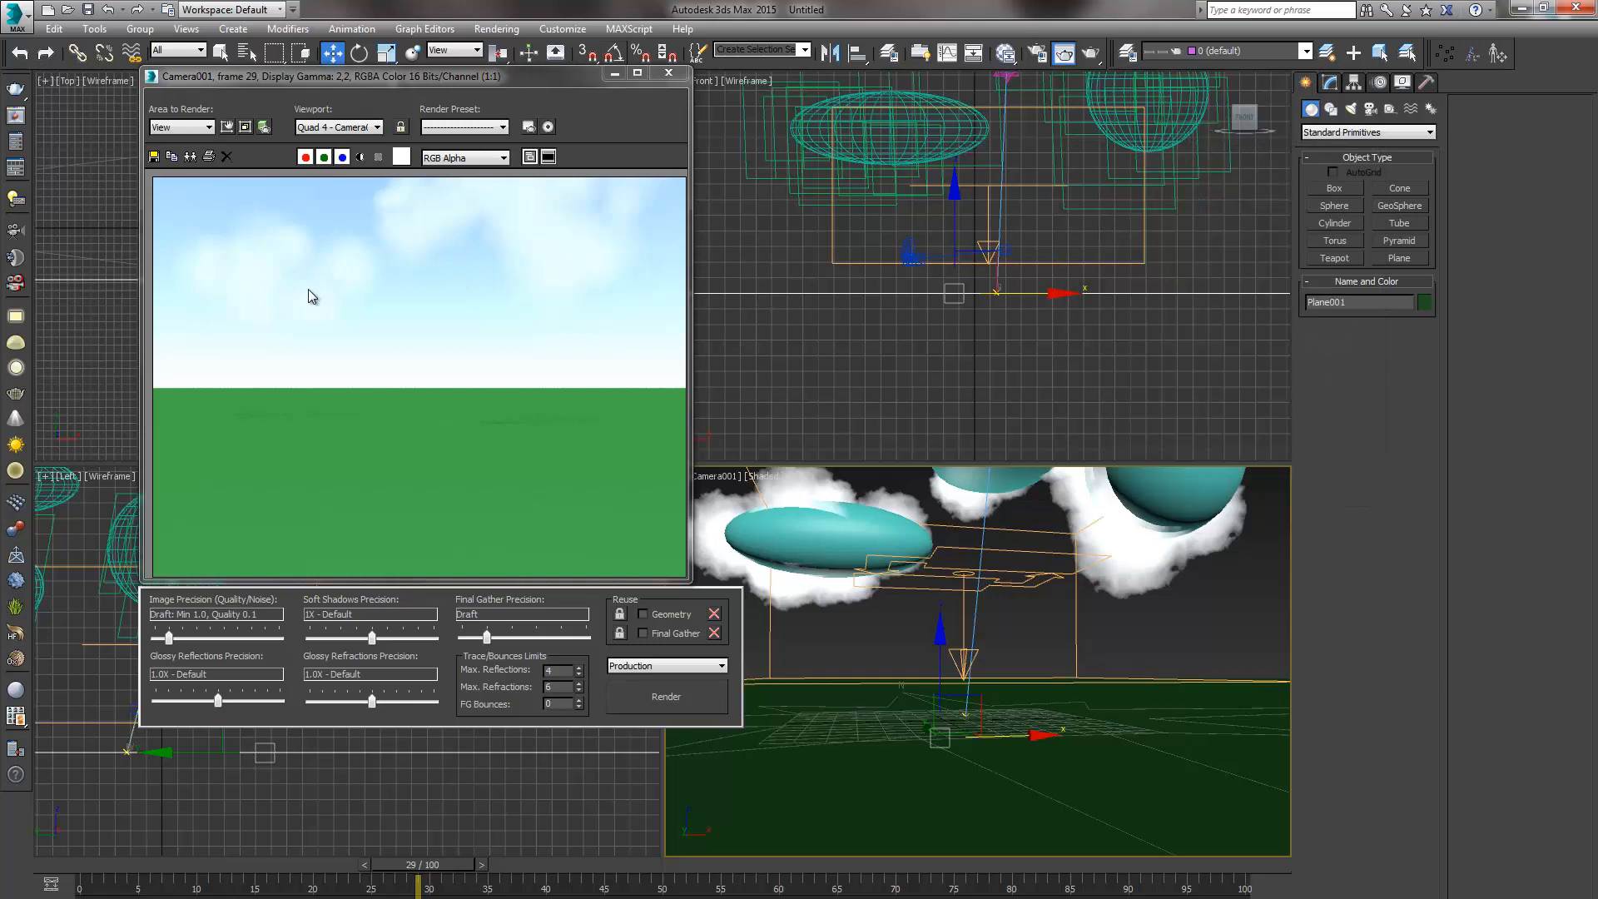
Select the particle source icon, close the cloned render and open Particle View
{"action": "left_click", "coordinate": [927, 590]}
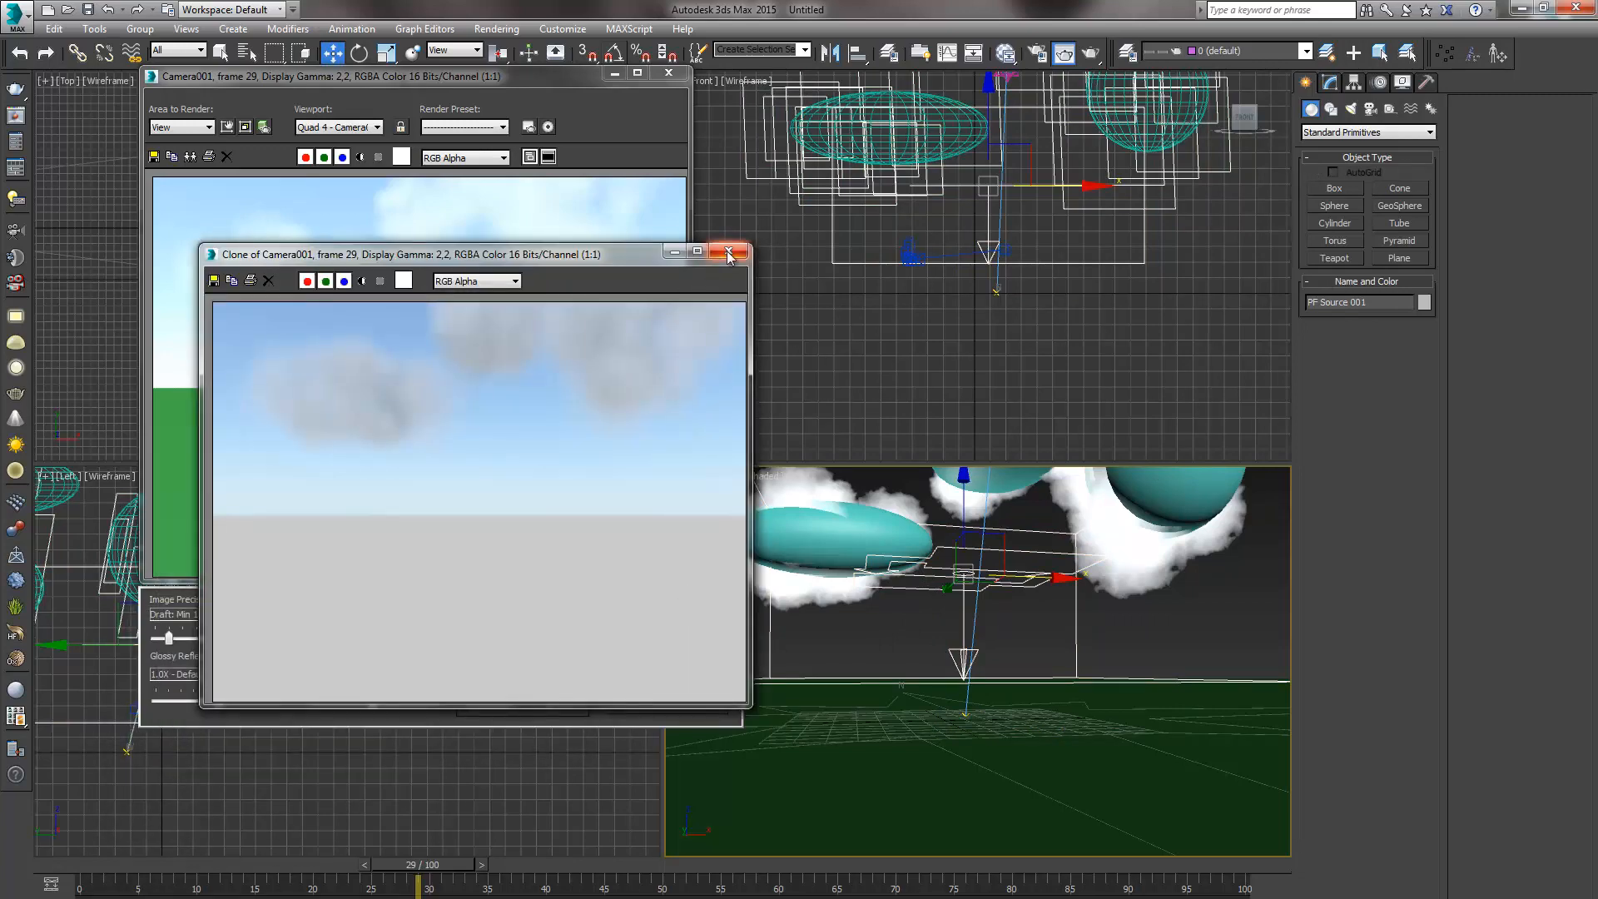
{"action": "left_click", "coordinate": [728, 253]}
{"action": "key", "text": "6"}
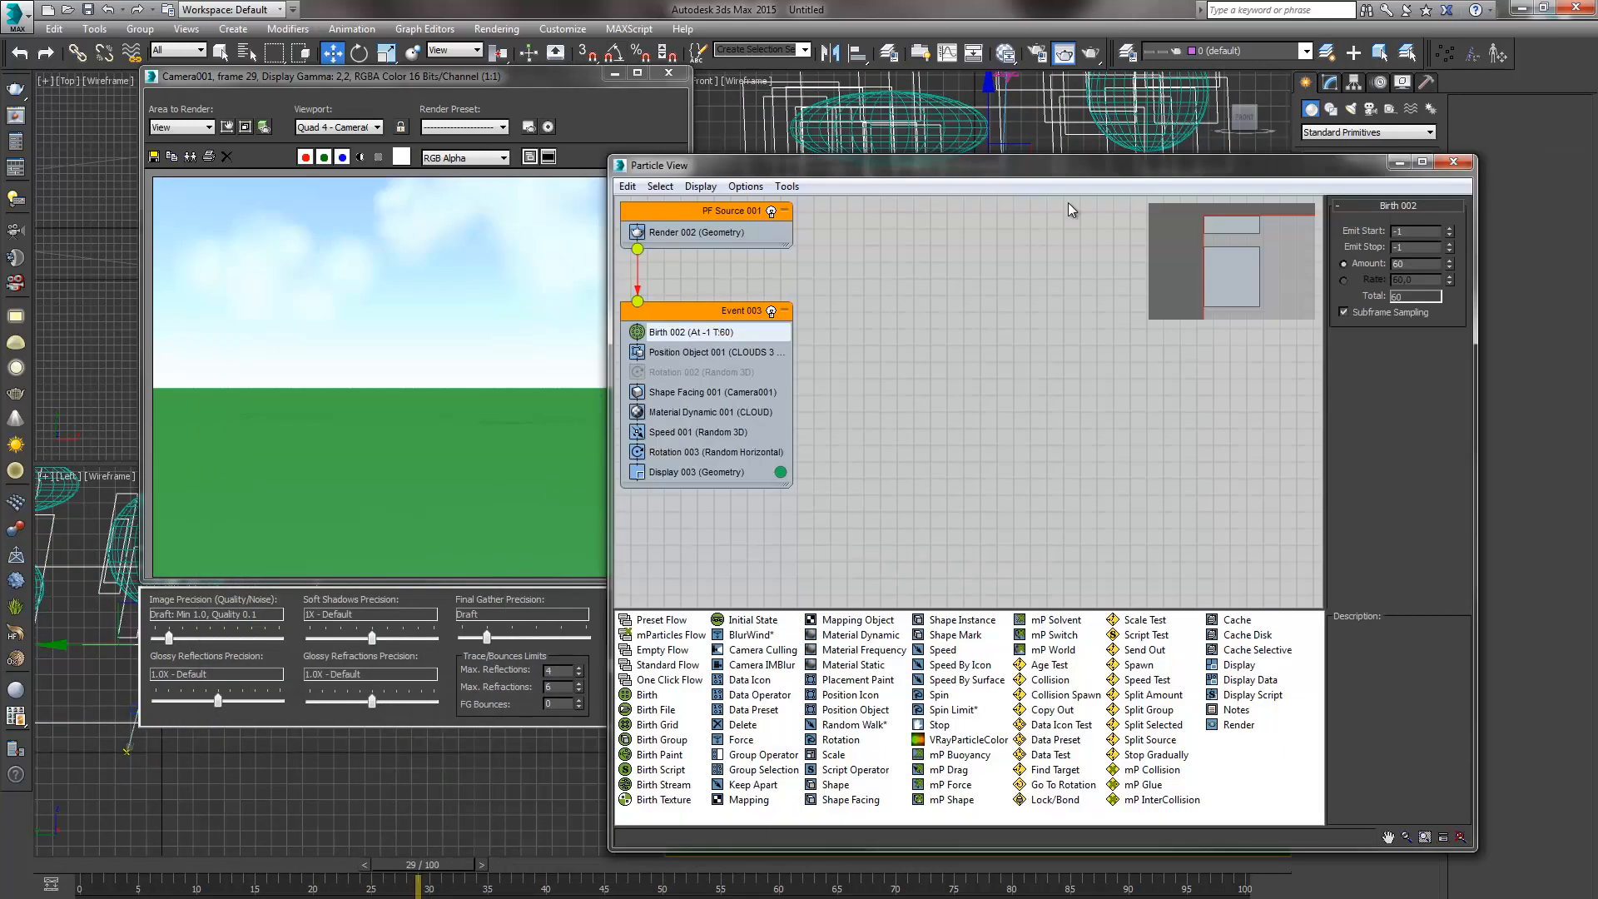
Set the Shape Facing 001 world-space size to 0.3 m for the cloud particles
{"action": "left_click", "coordinate": [717, 352]}
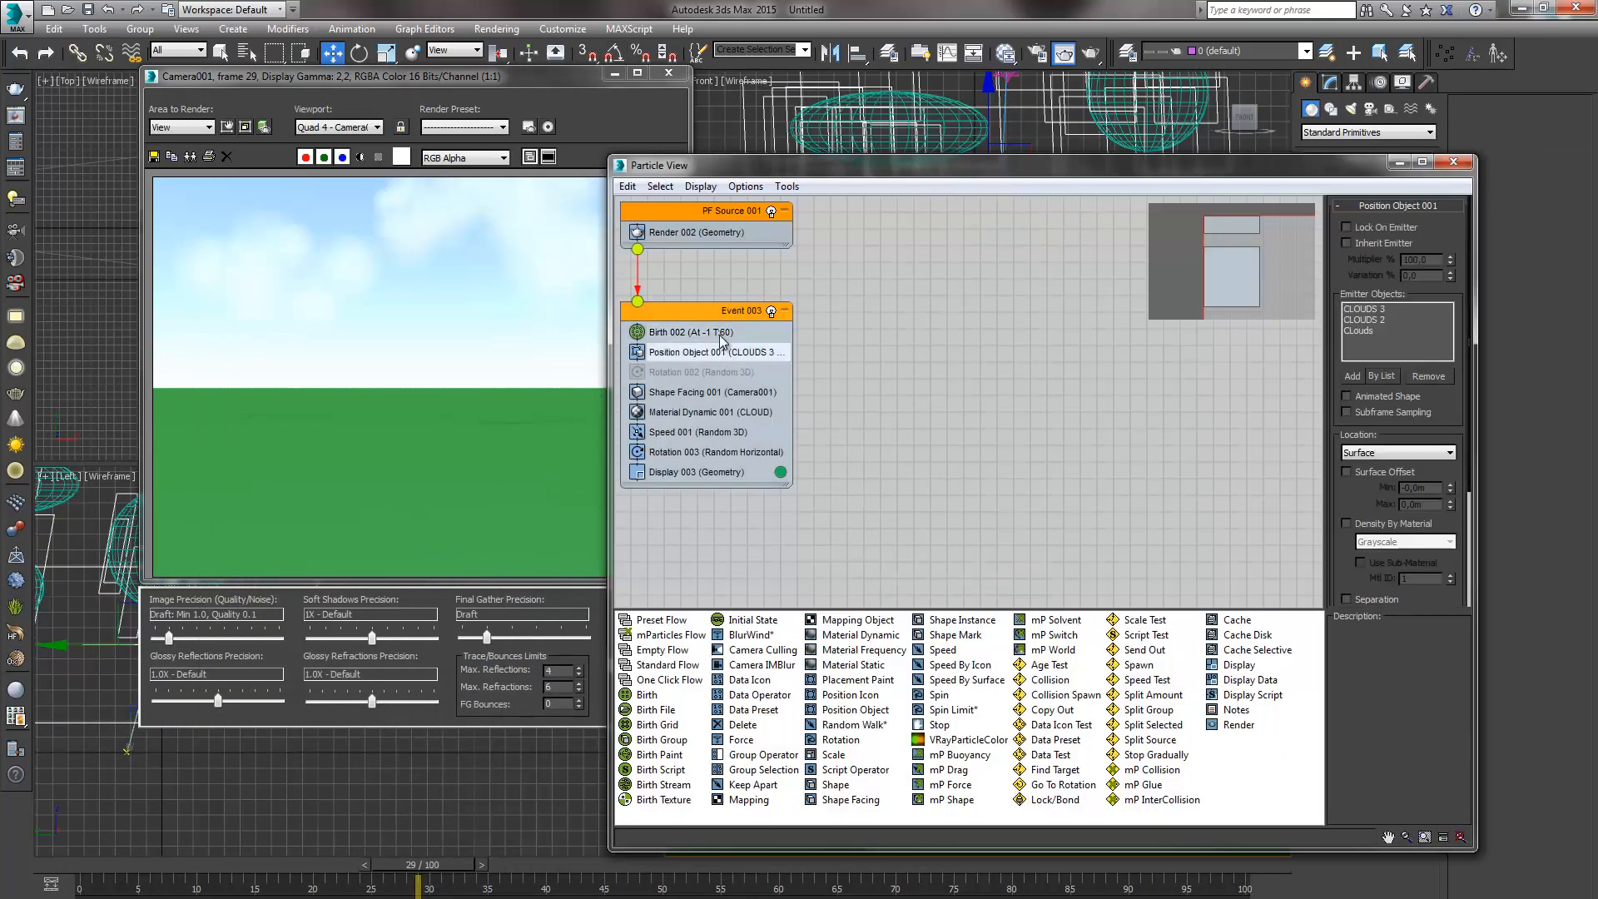
{"action": "left_click", "coordinate": [722, 334]}
{"action": "double_click", "coordinate": [1397, 262]}
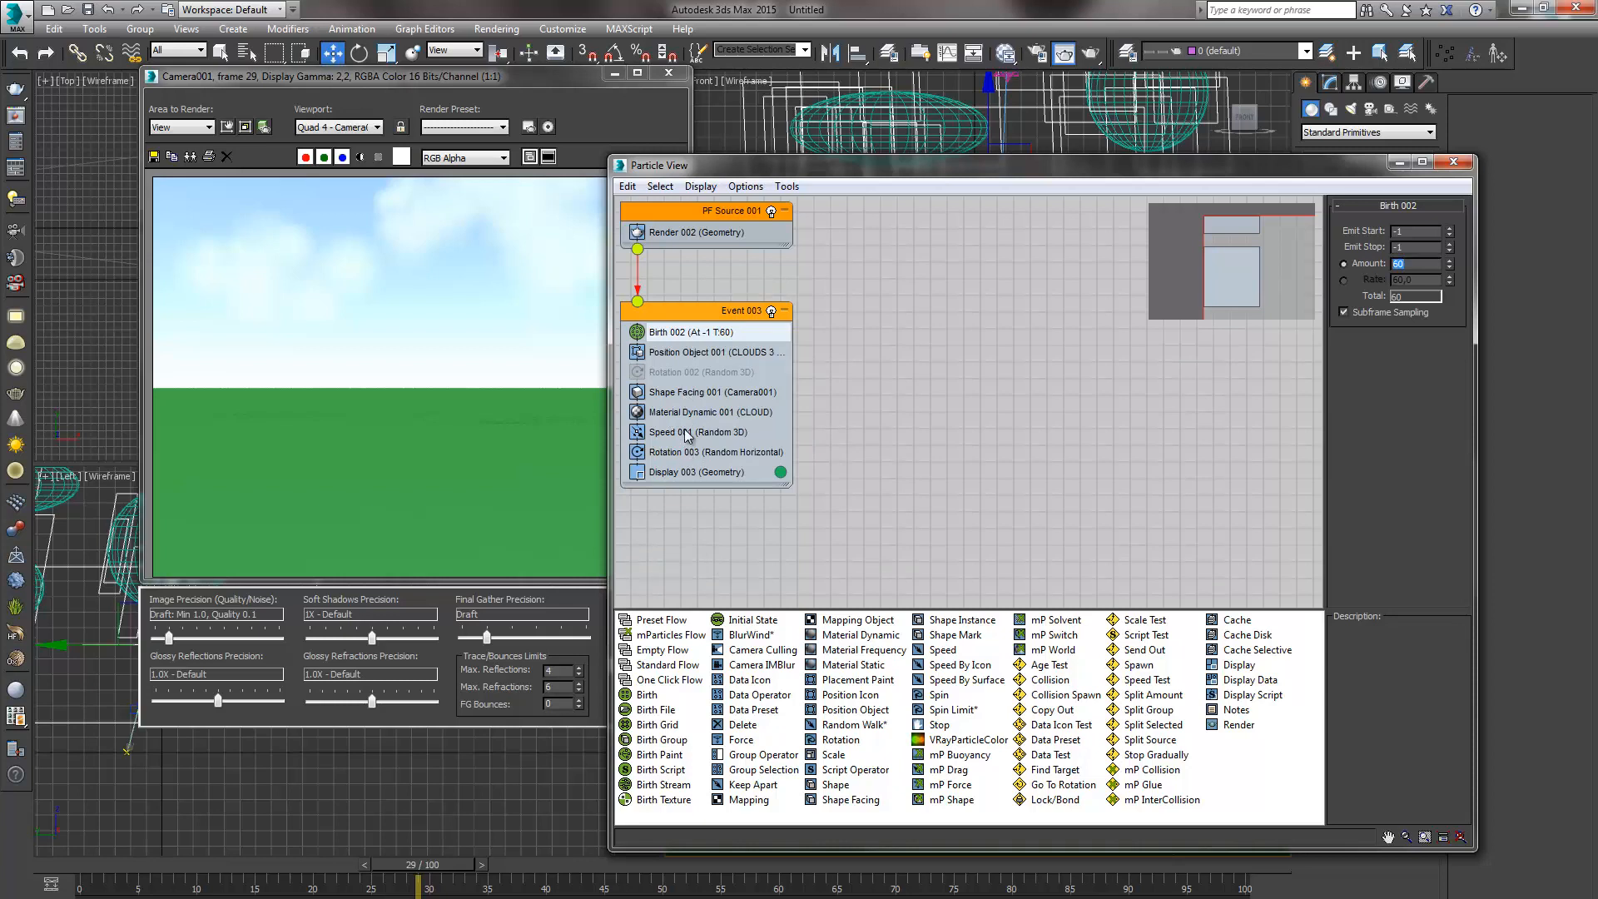
{"action": "left_click", "coordinate": [689, 393]}
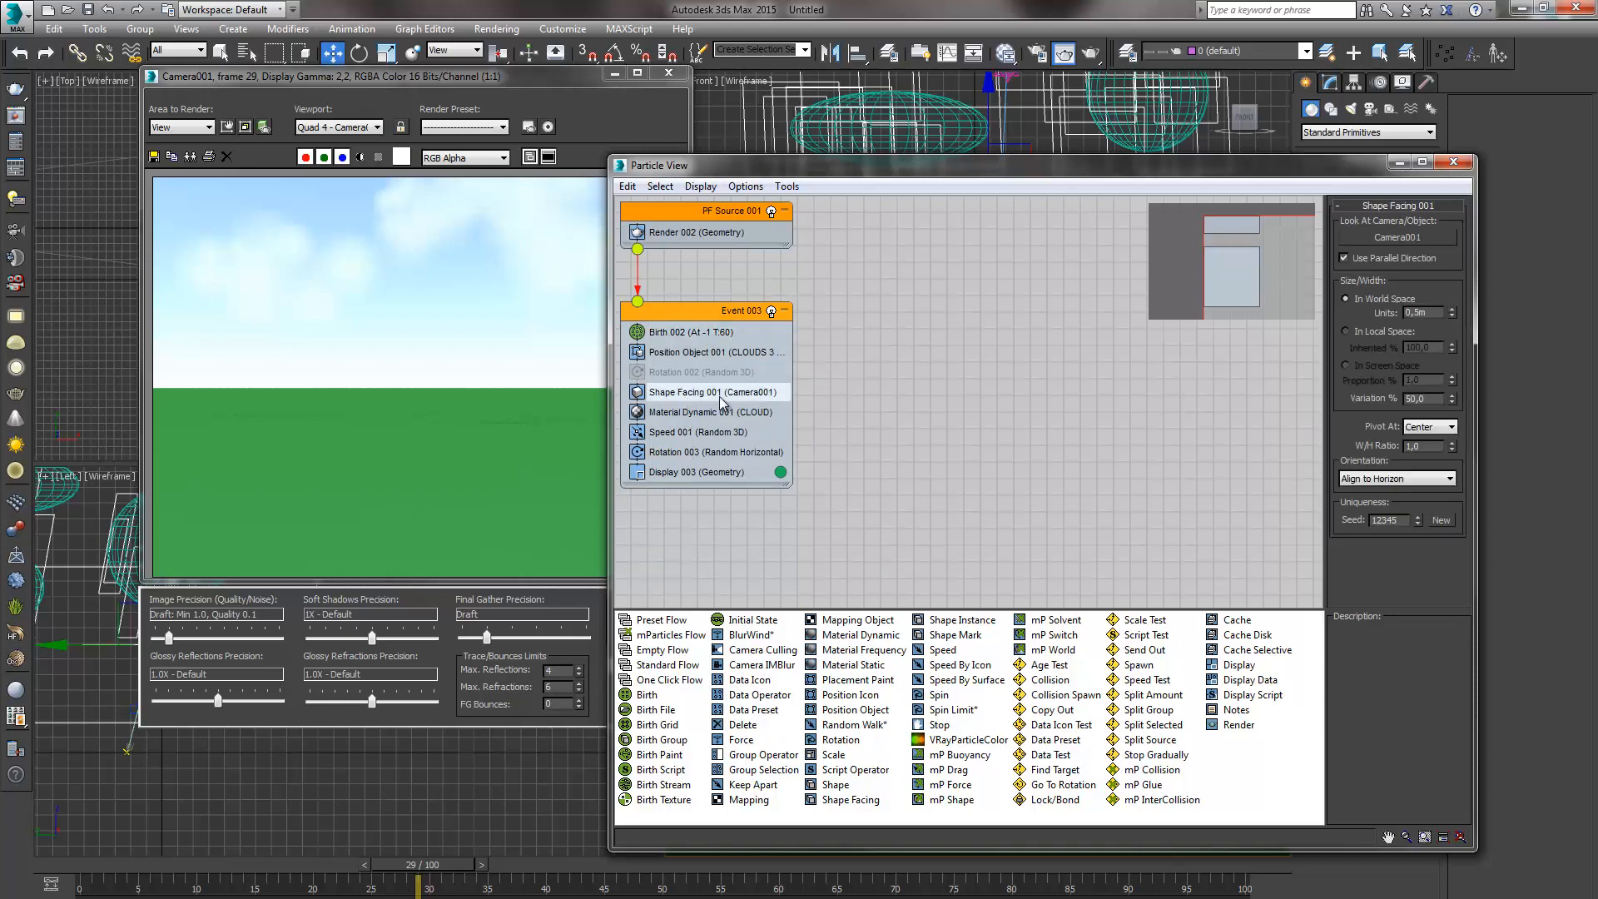
{"action": "double_click", "coordinate": [1425, 312]}
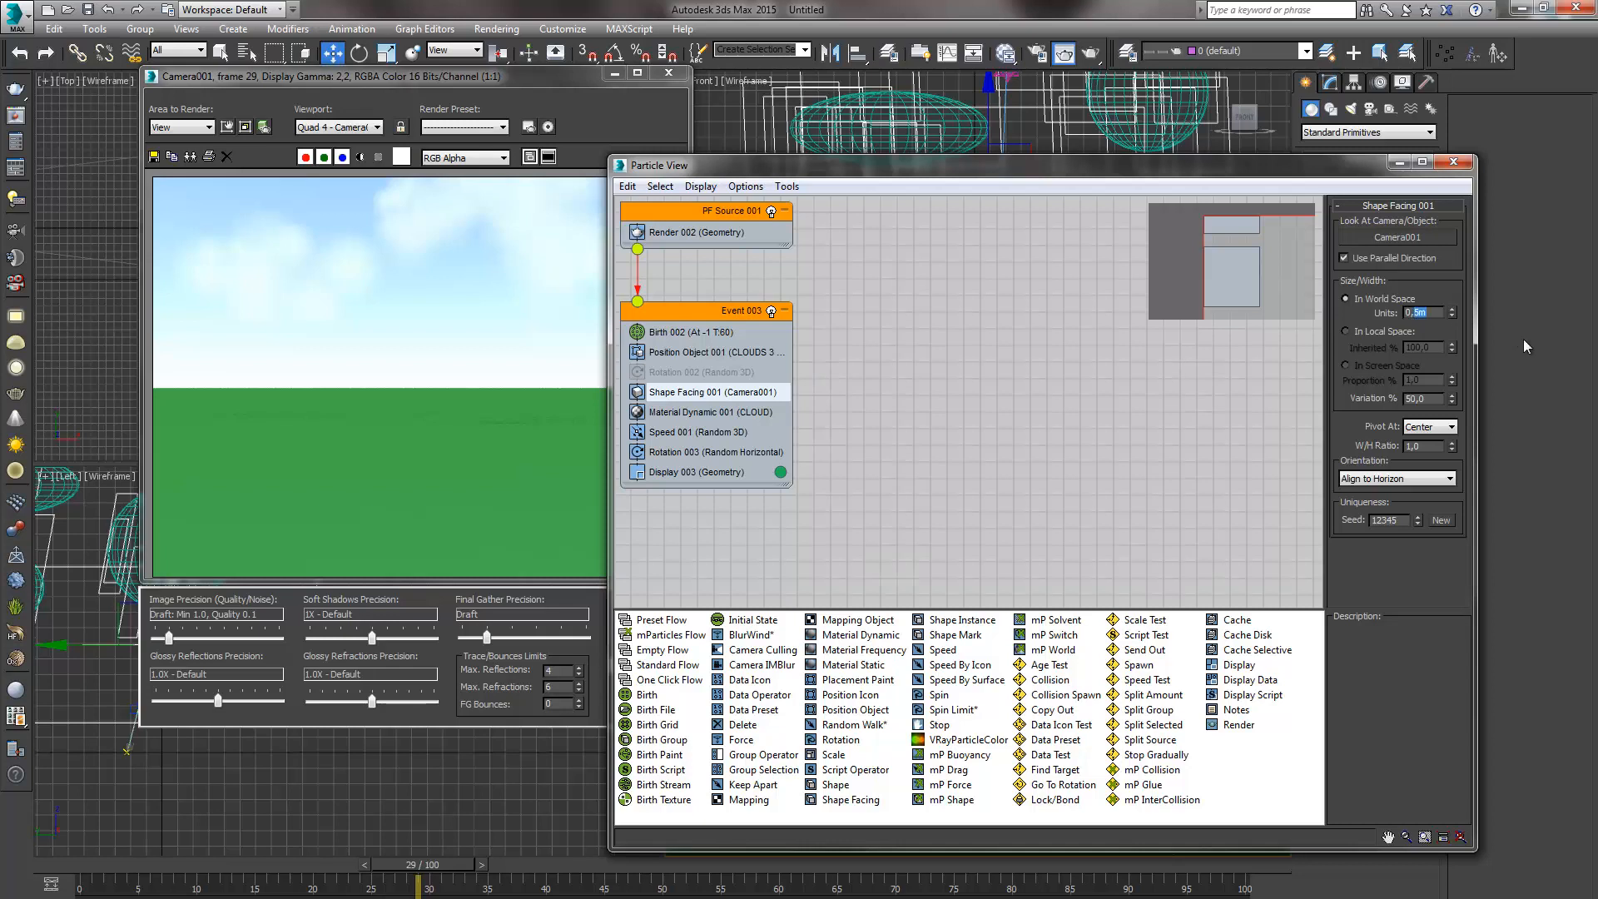
{"action": "type", "text": "3"}
{"action": "key", "text": "Return"}
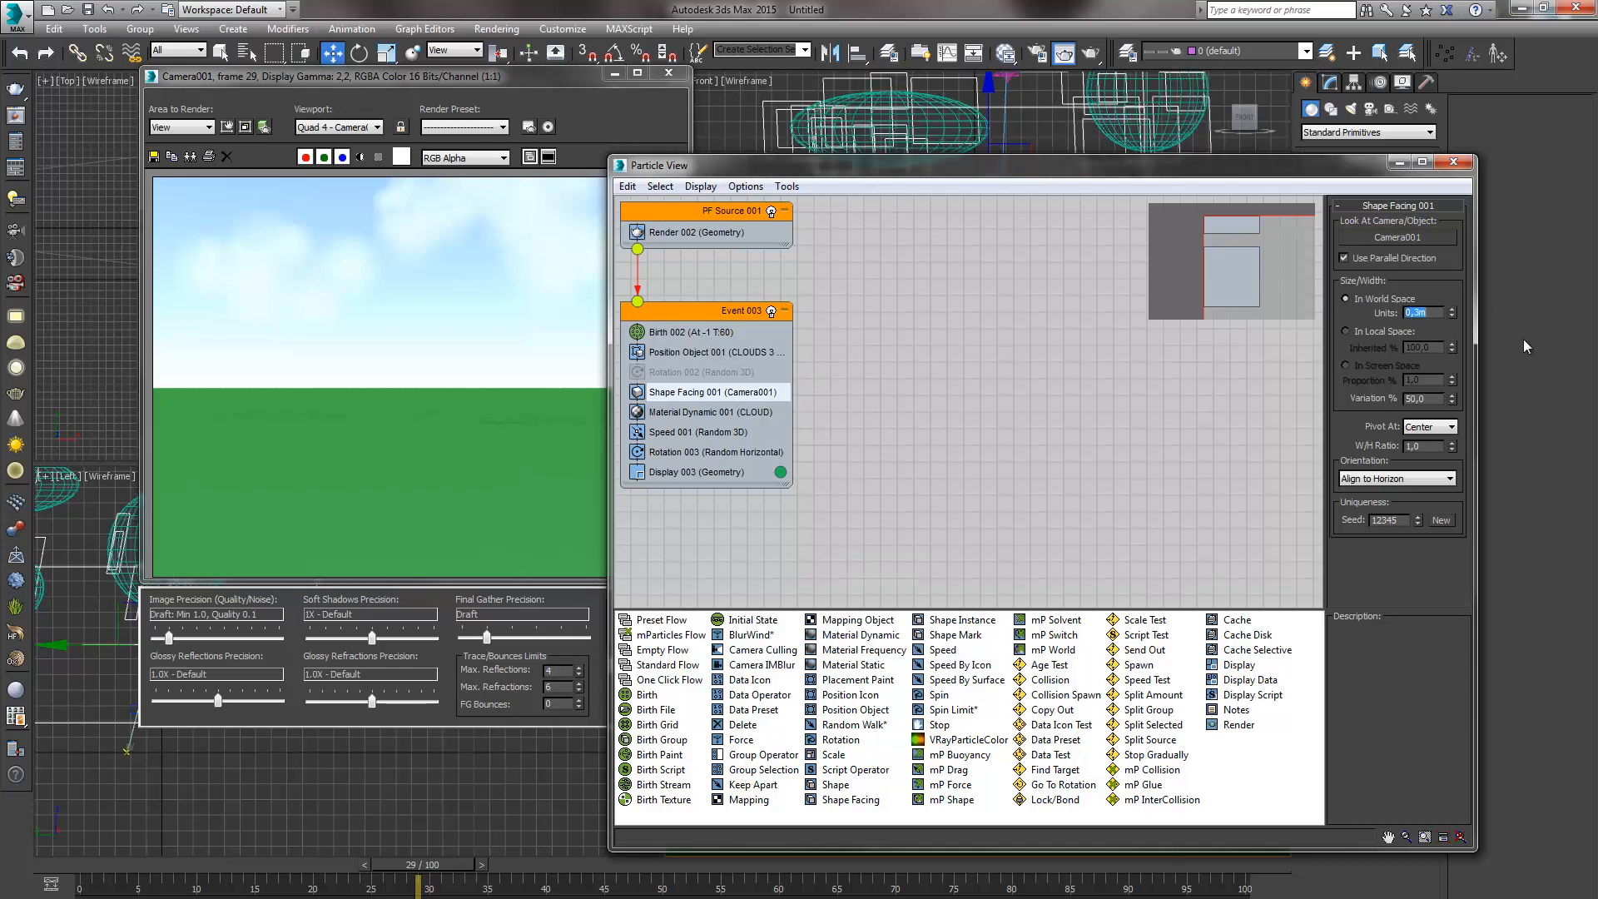
Try a Birth 002 particle amount of 180 and settle on 120
{"action": "left_click", "coordinate": [695, 333]}
{"action": "double_click", "coordinate": [1415, 262]}
{"action": "type", "text": "180"}
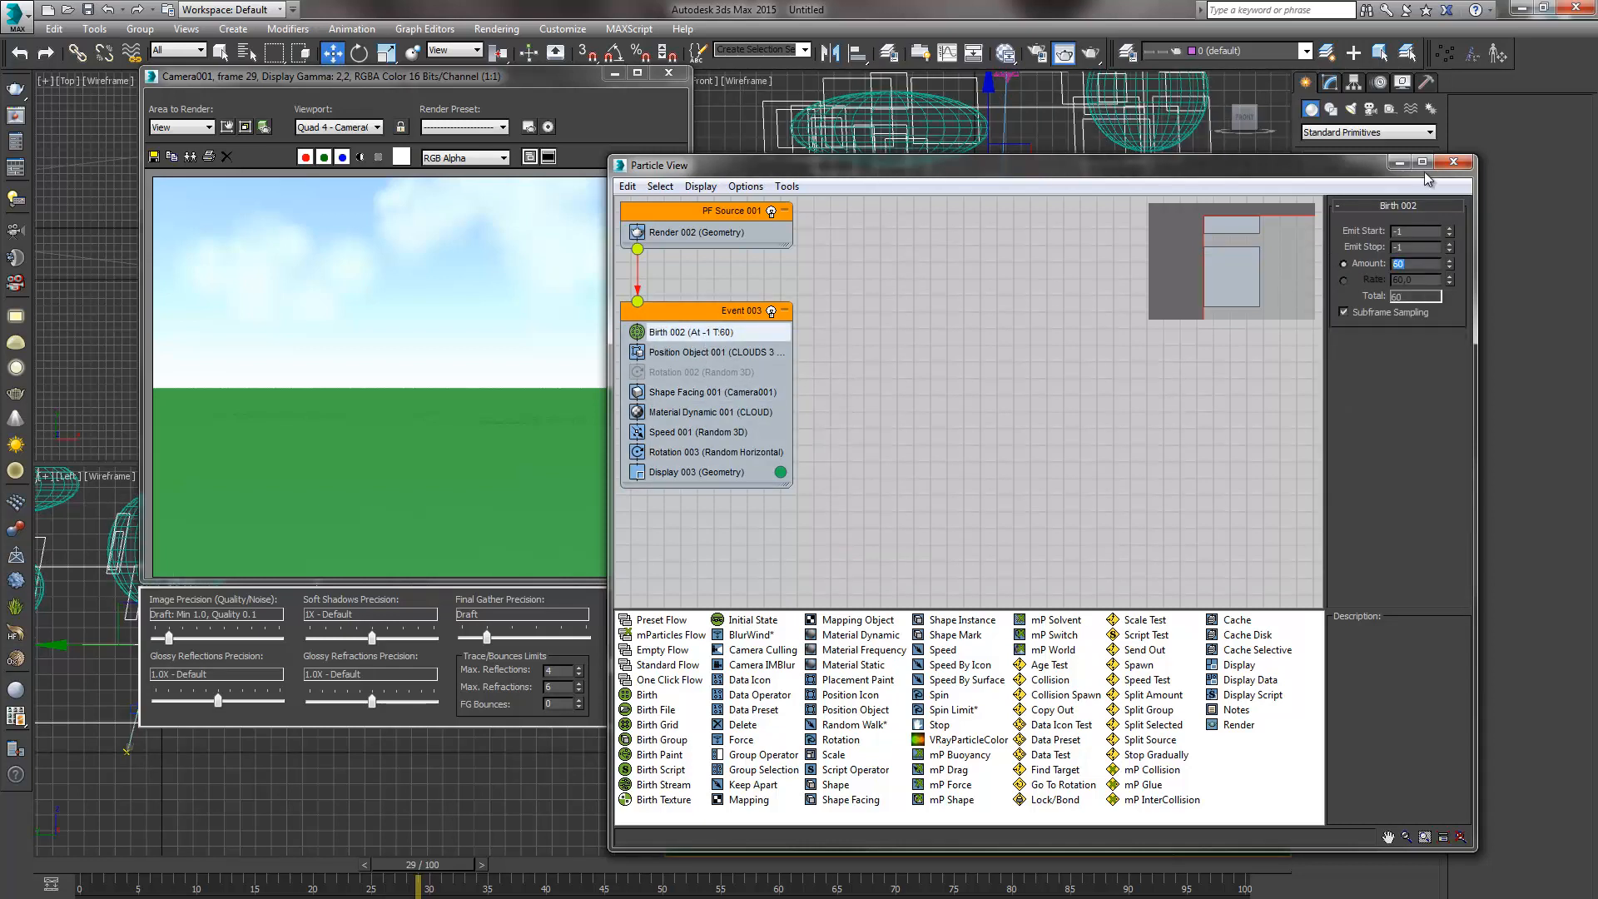
{"action": "key", "text": "Return"}
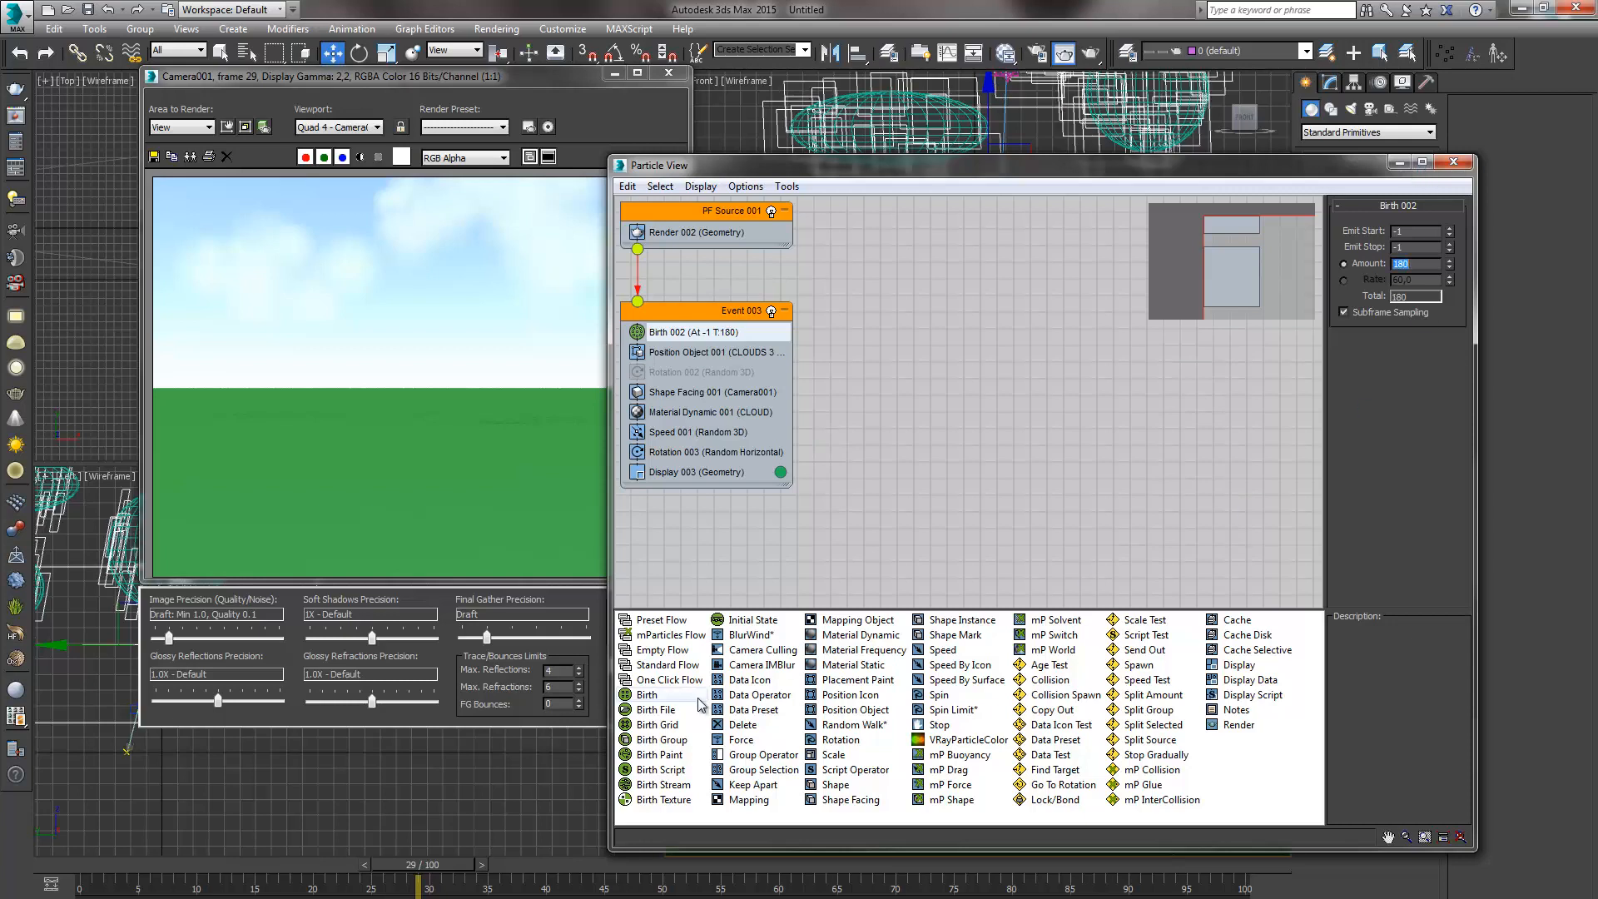
{"action": "type", "text": "120"}
{"action": "key", "text": "Return"}
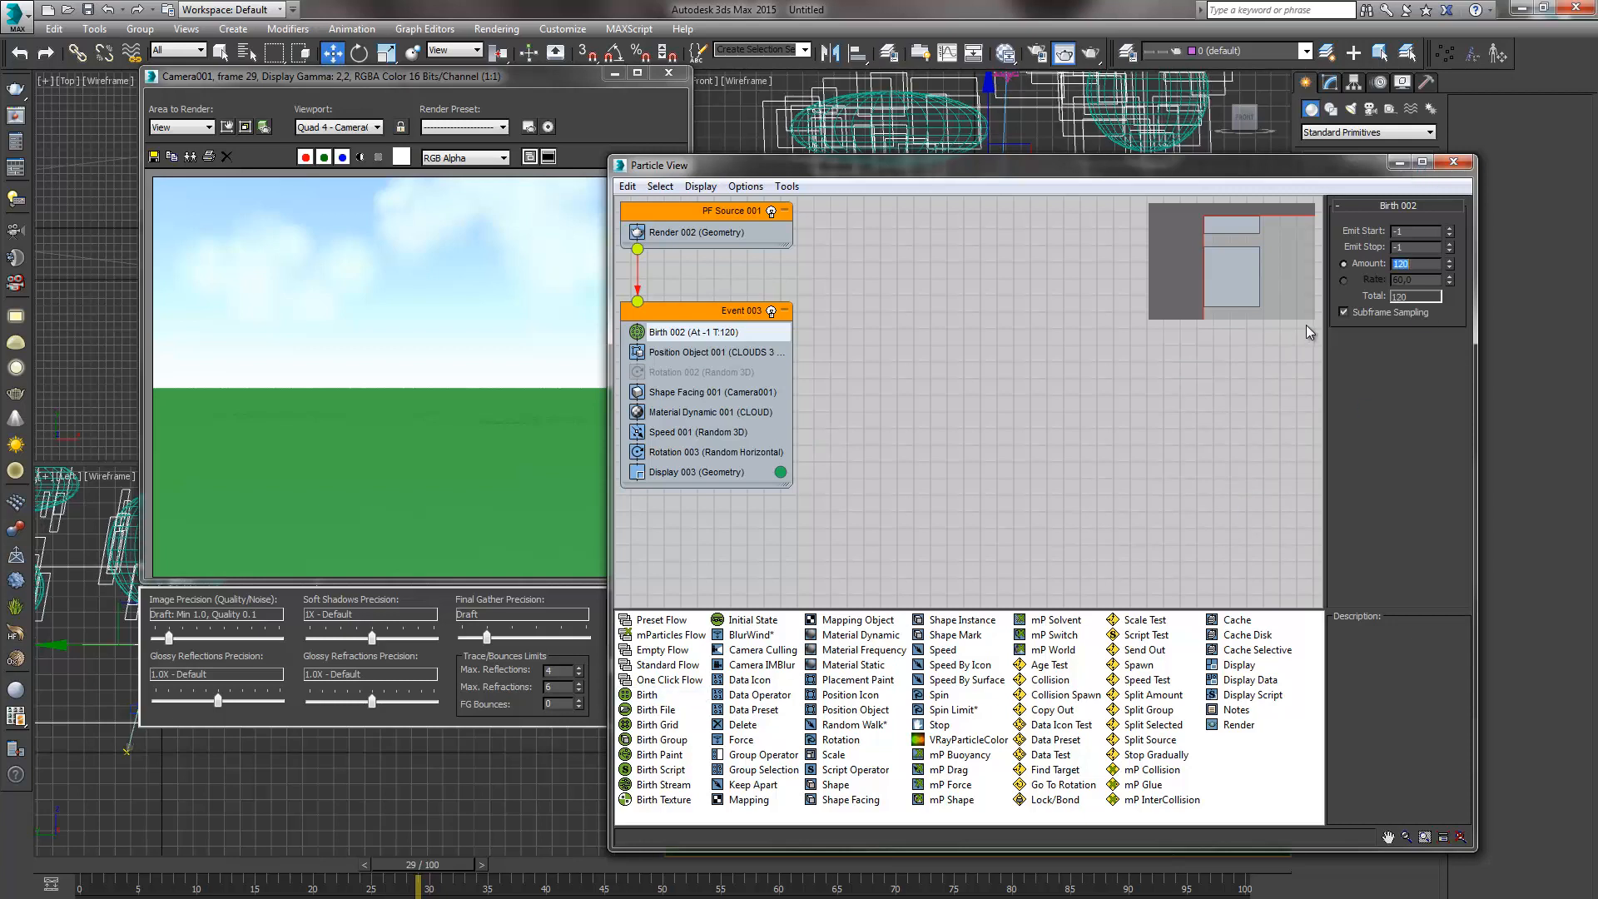
Inspect the Material Dynamic 001 settings and the orientation options of Shape Facing 001
{"action": "left_click", "coordinate": [689, 414]}
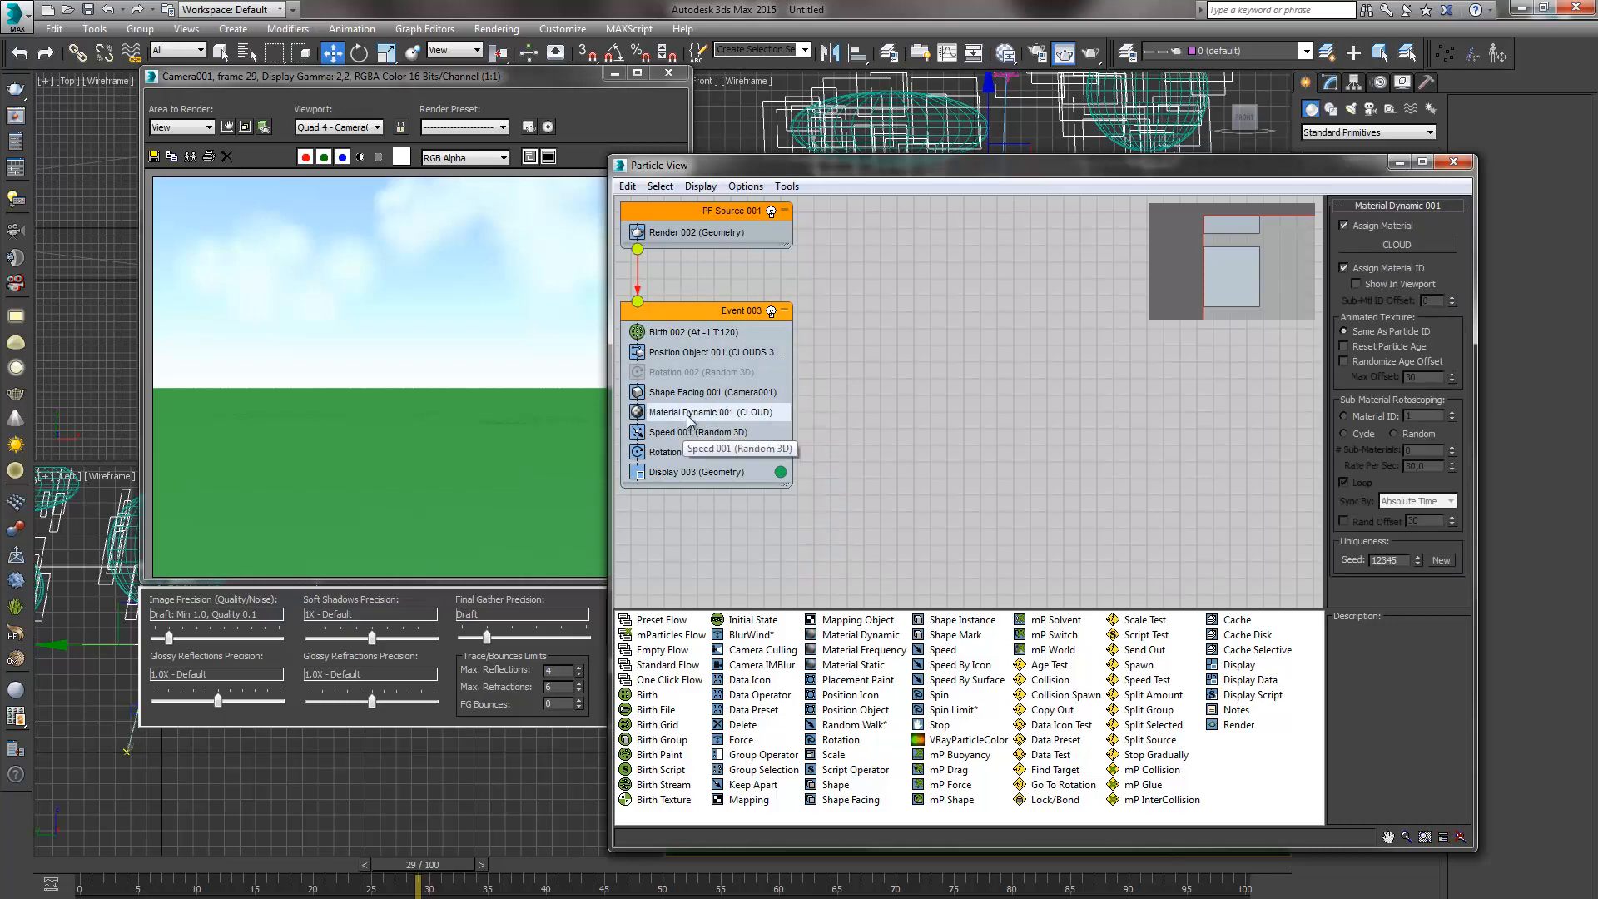
{"action": "left_click", "coordinate": [700, 393]}
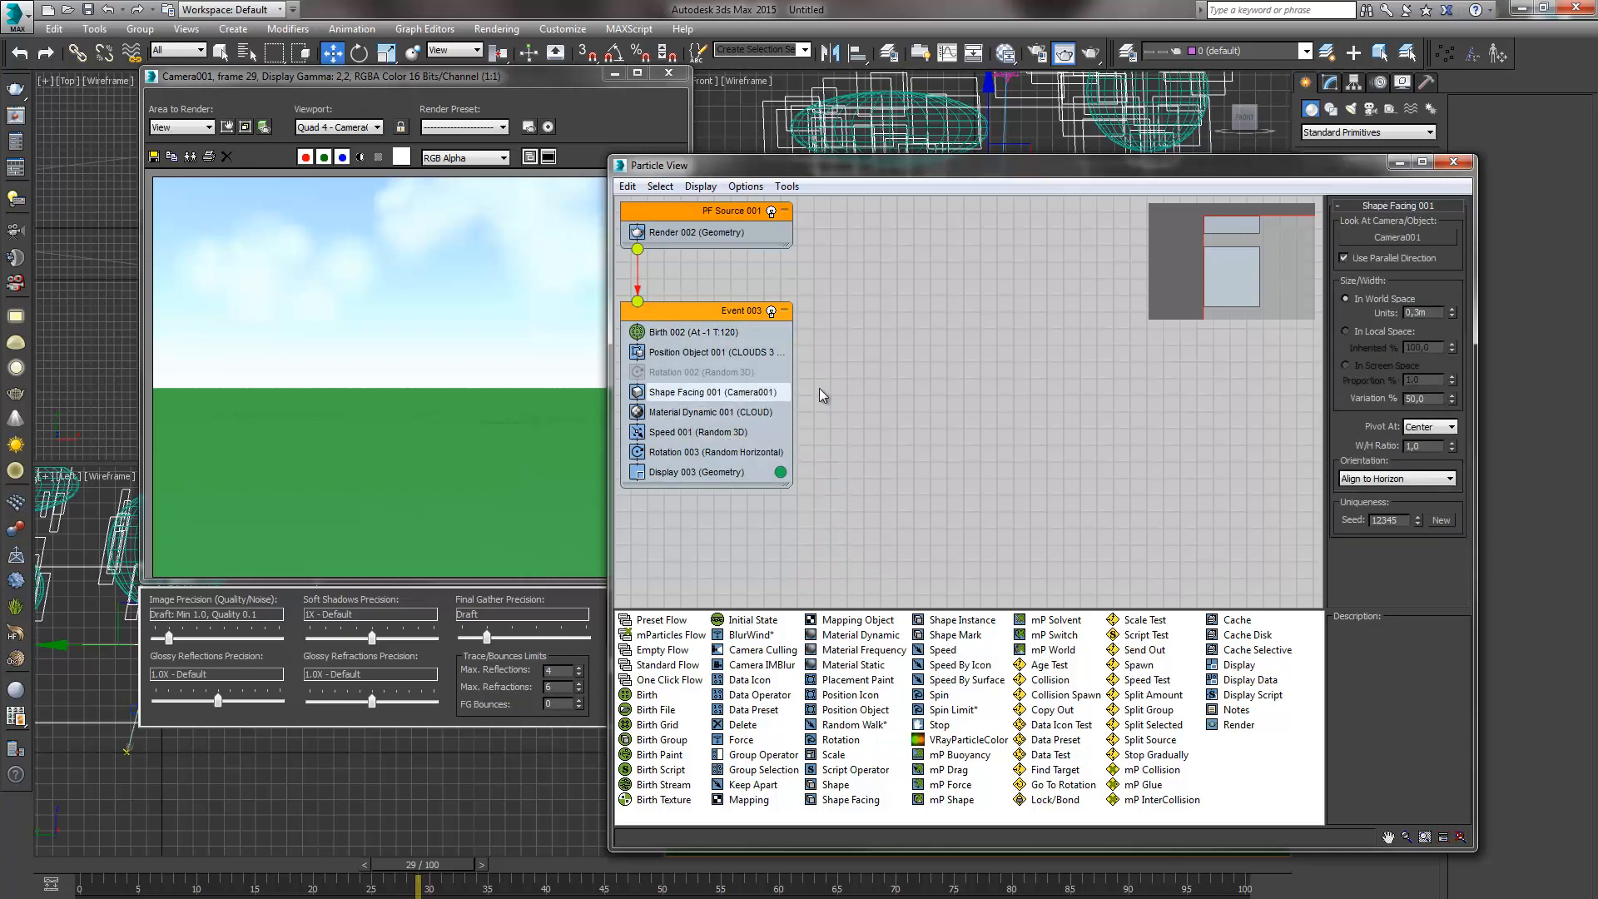
{"action": "left_click", "coordinate": [1412, 480]}
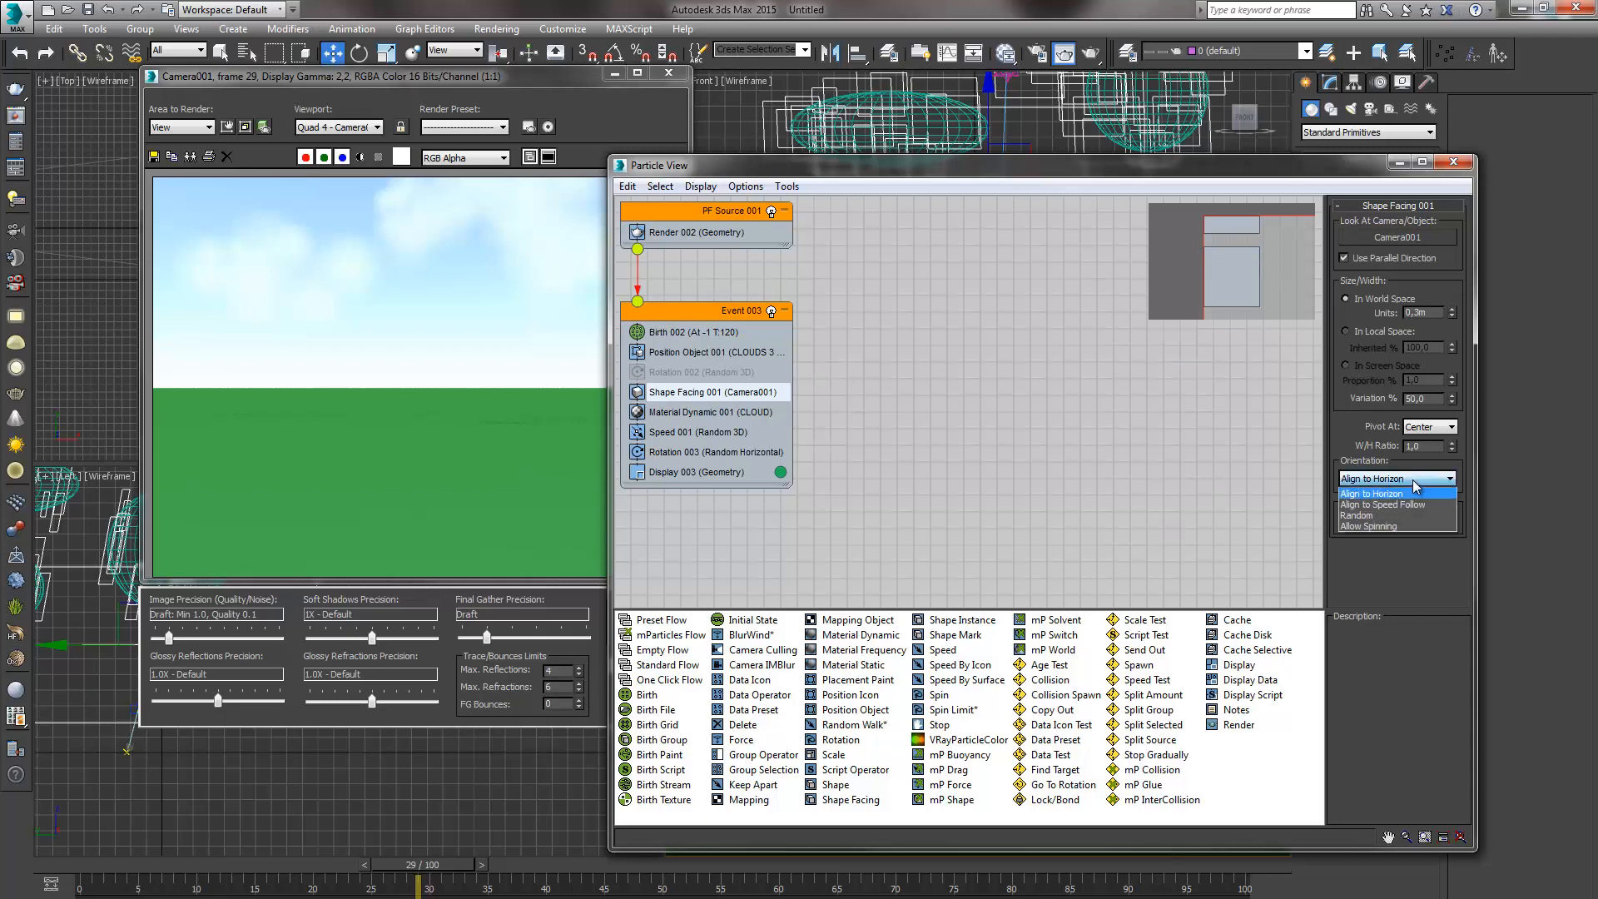
{"action": "left_click", "coordinate": [1411, 480]}
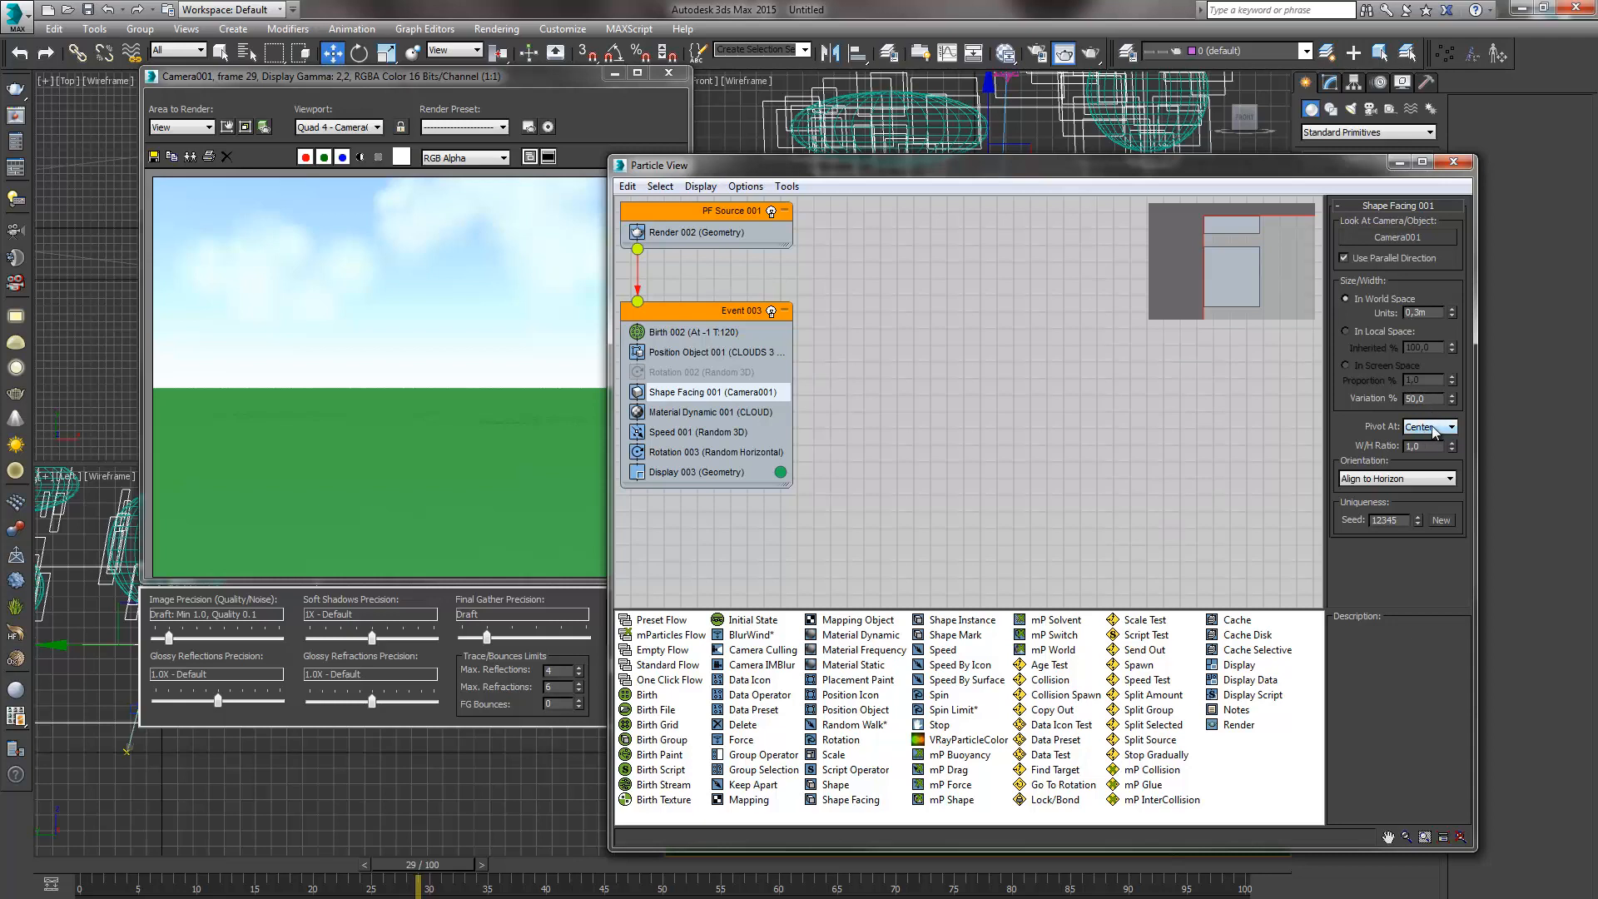
{"action": "left_click", "coordinate": [928, 450]}
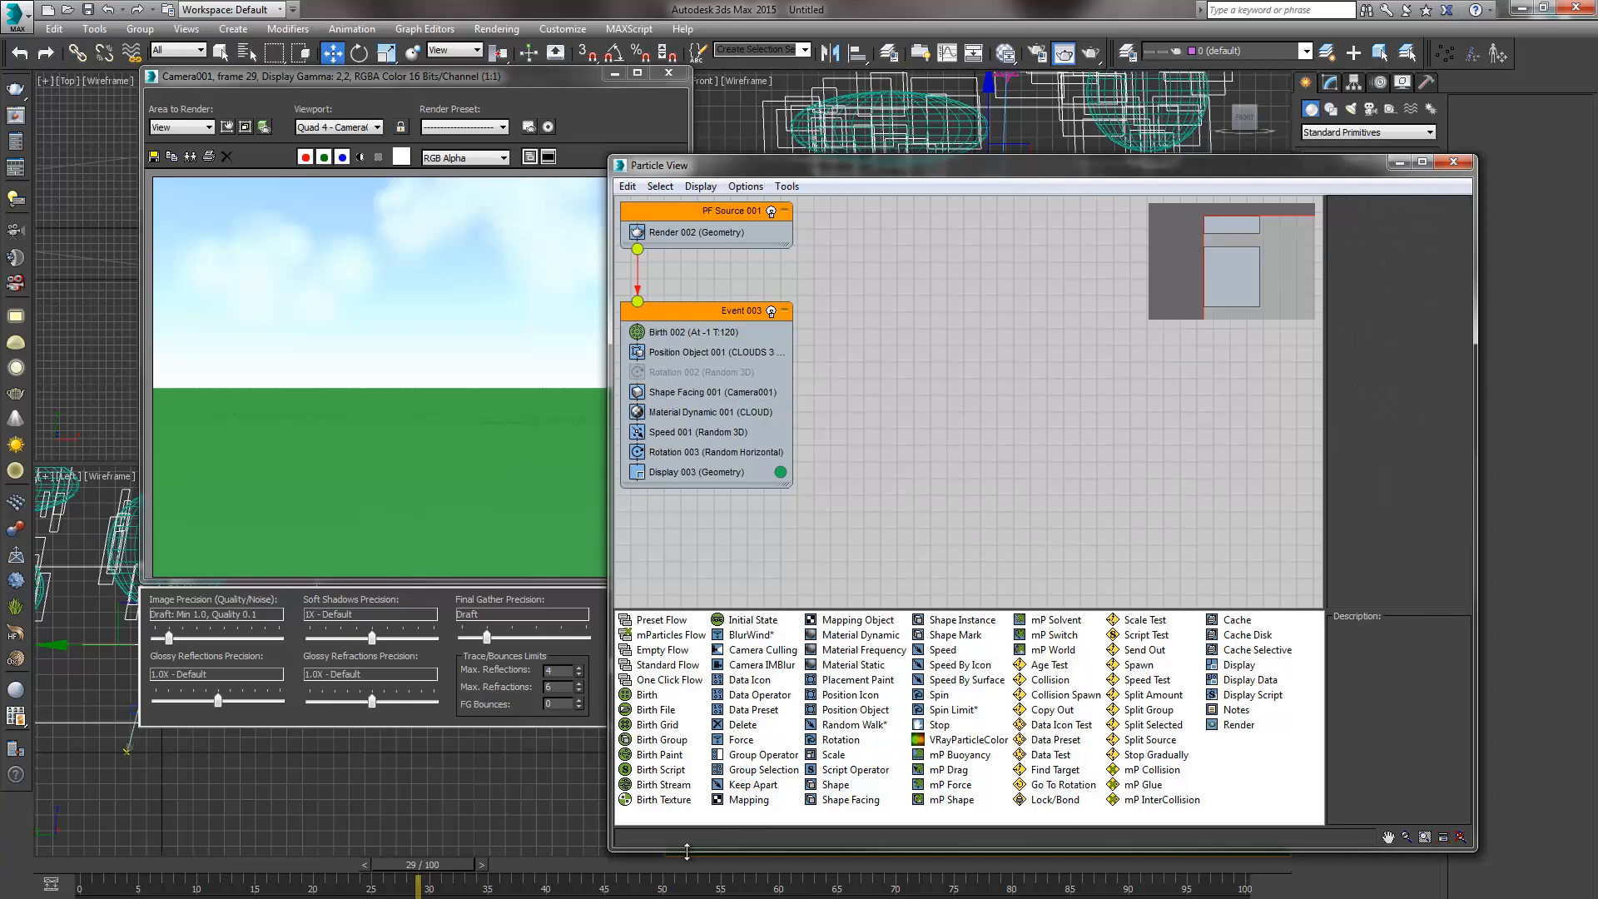
Close Particle View, test-render the Camera001 view and nudge the rendered frame window aside
{"action": "left_click", "coordinate": [1454, 164]}
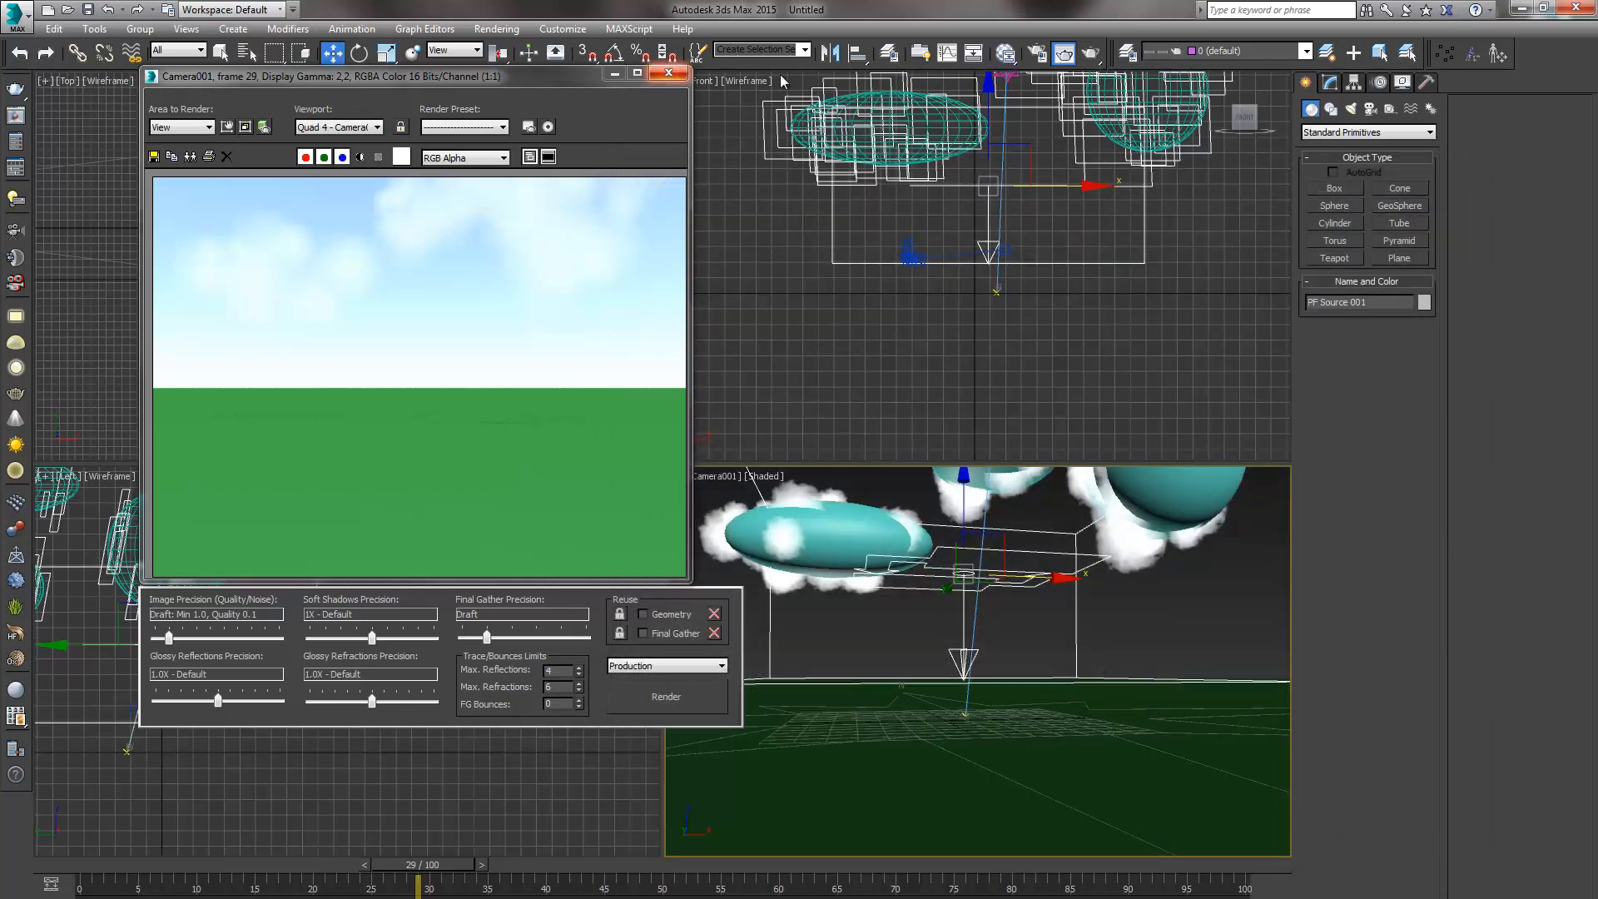
{"action": "left_click", "coordinate": [1090, 53]}
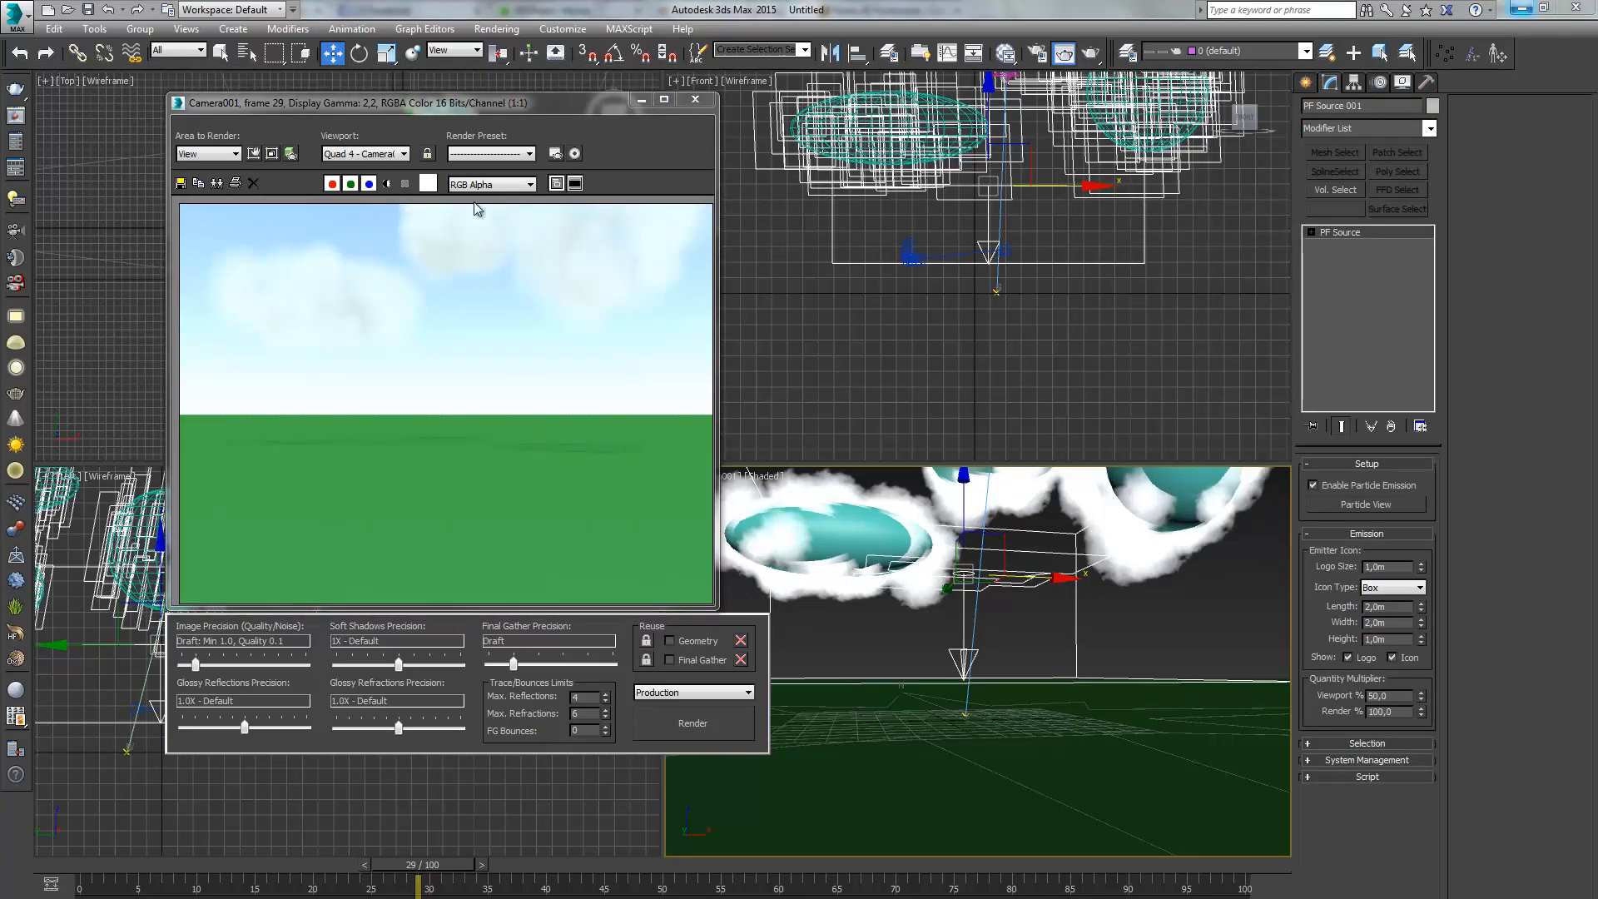
{"action": "left_click_drag", "start_coordinate": [470, 103], "coordinate": [456, 104]}
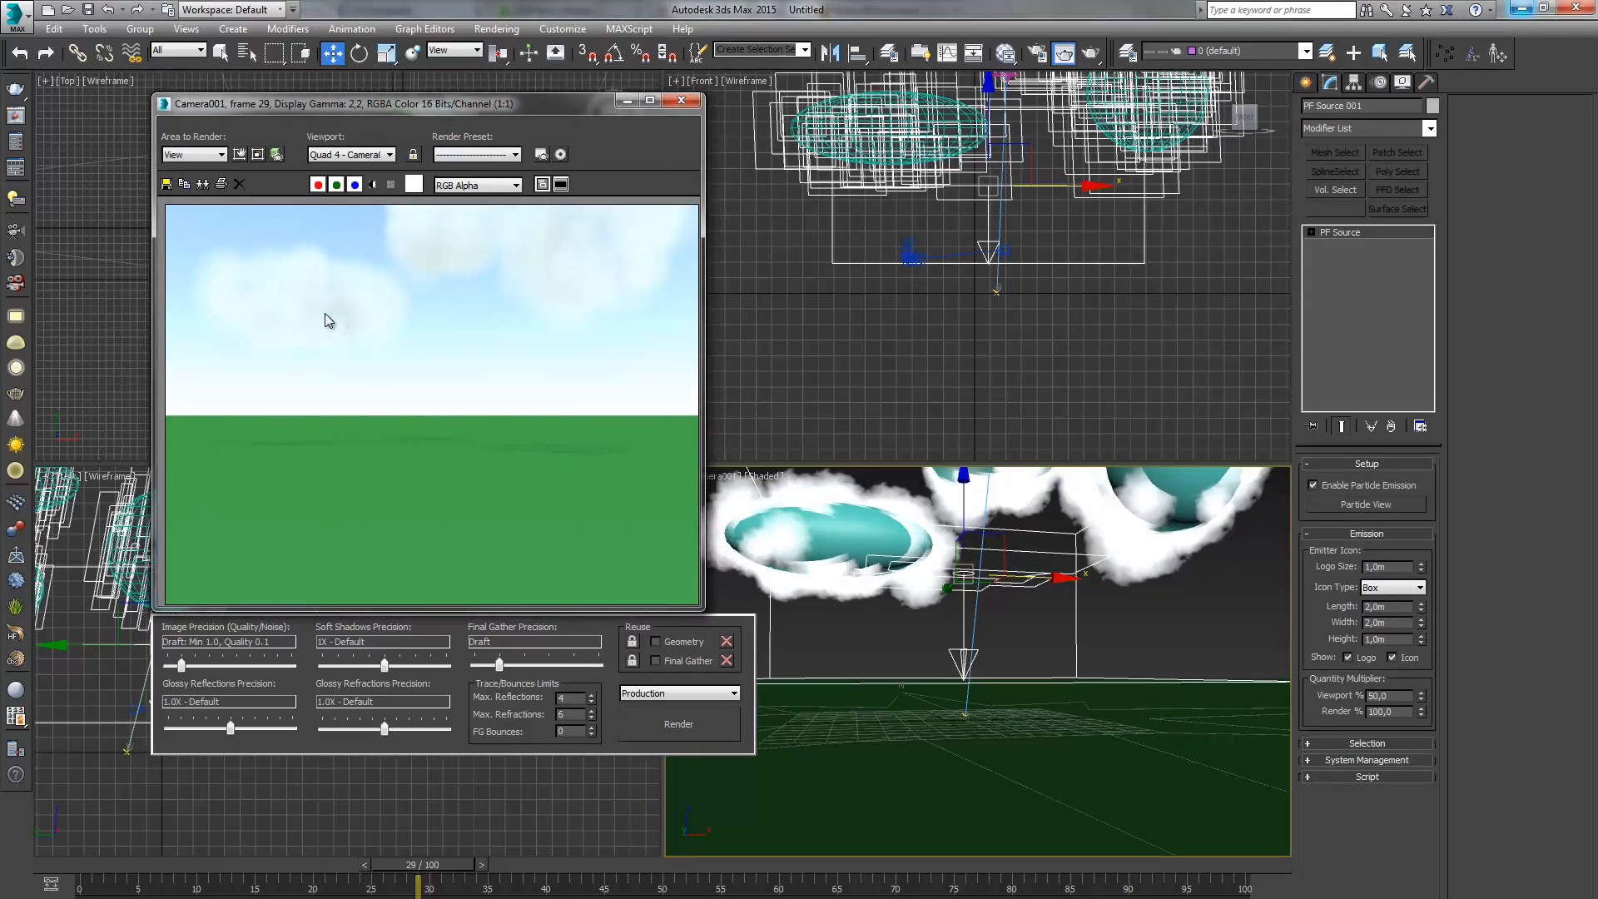